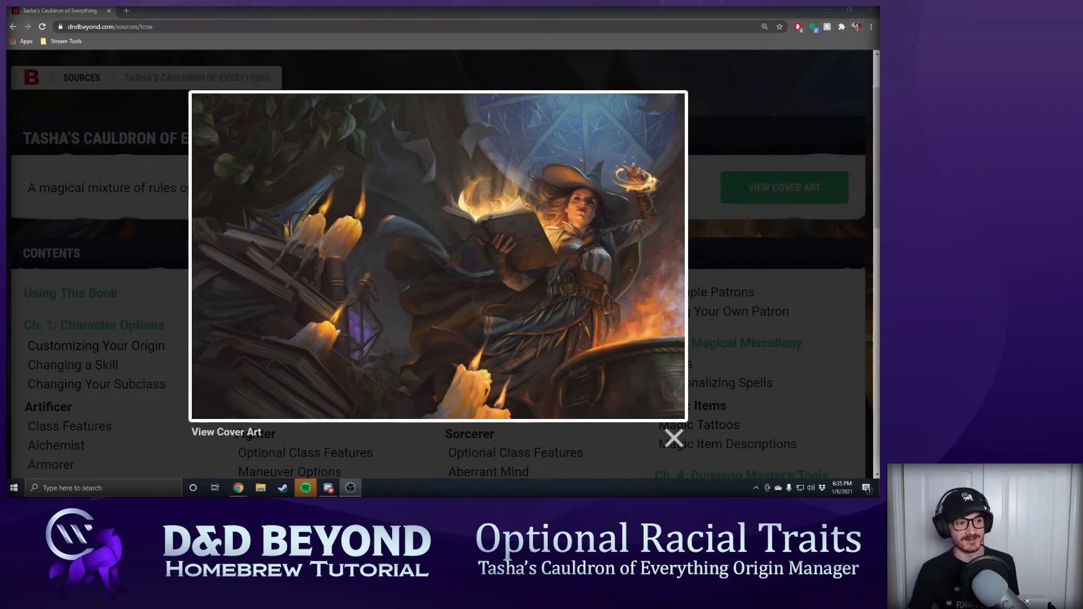
- Close the cover art, open the Customizing Your Origin section and examine the Ability Score Increases rules
click(777, 287)
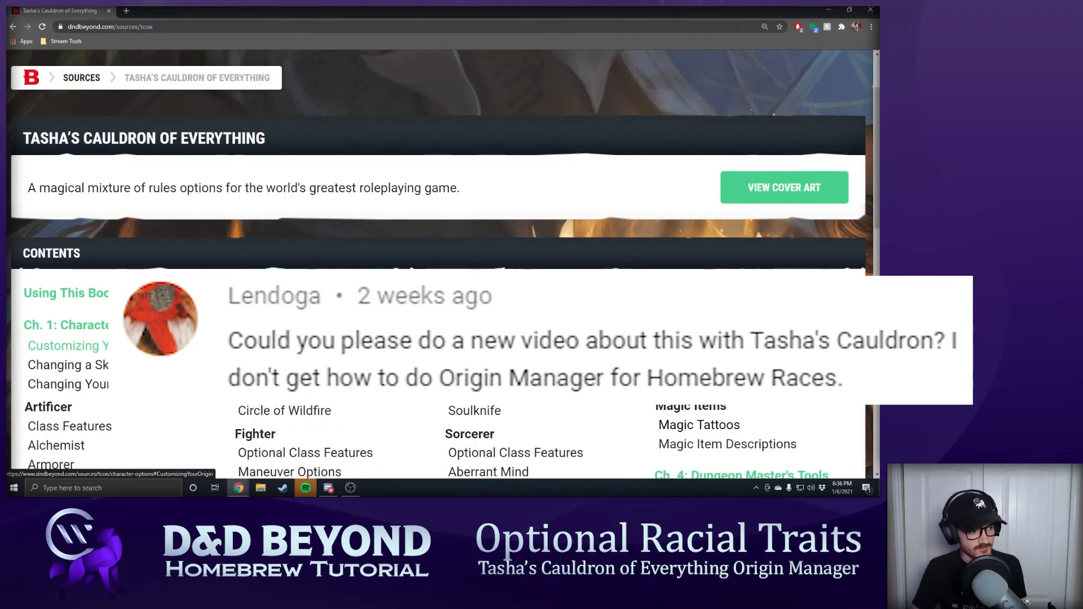
click(144, 345)
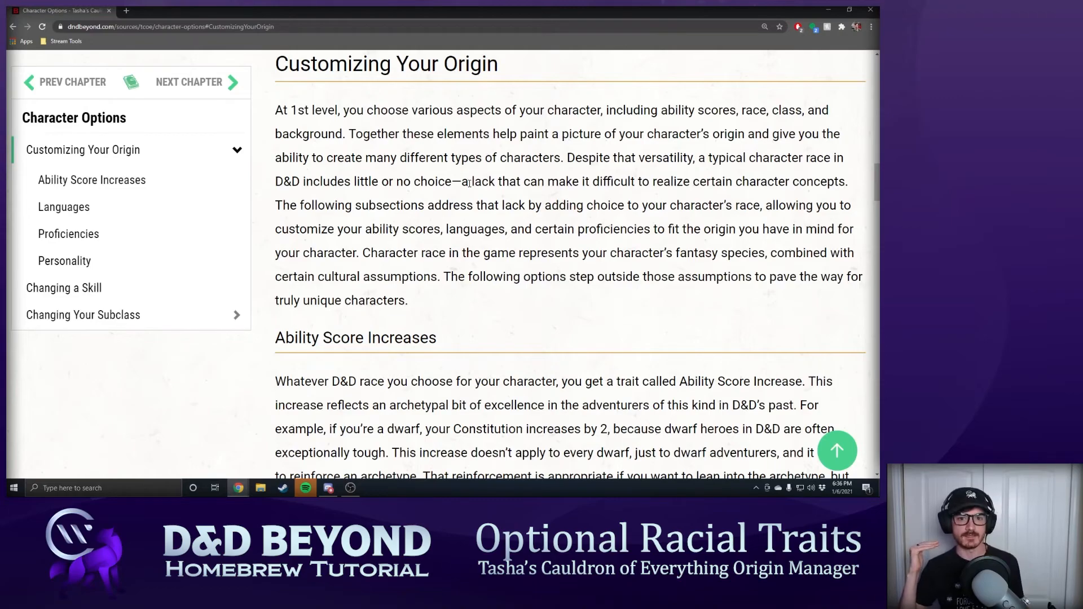
scroll(476, 182, down, 5)
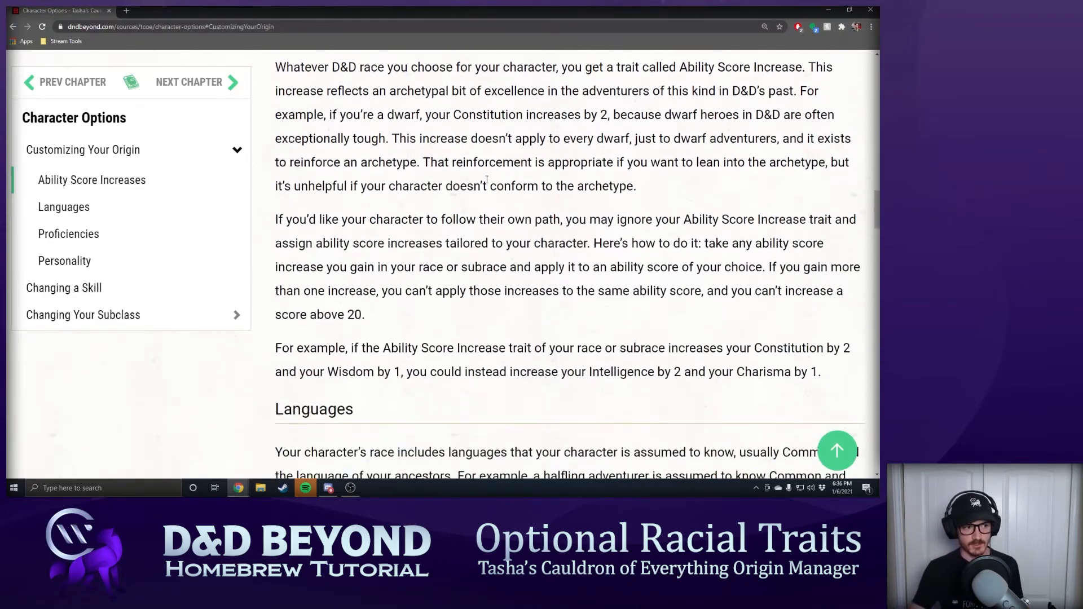
scroll(486, 179, up, 1)
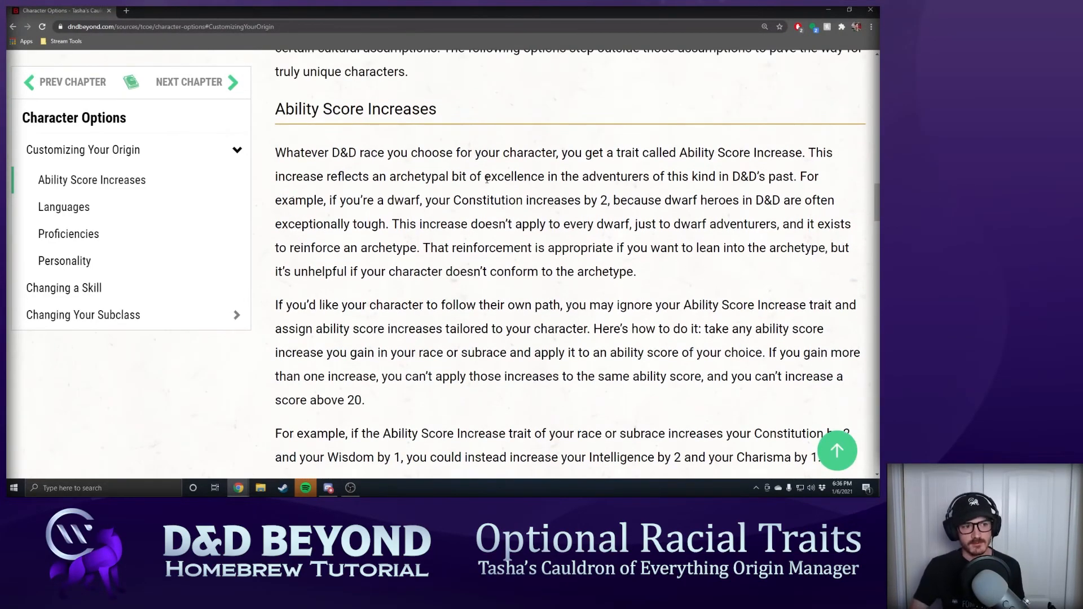
scroll(487, 180, down, 3)
scroll(479, 192, up, 2)
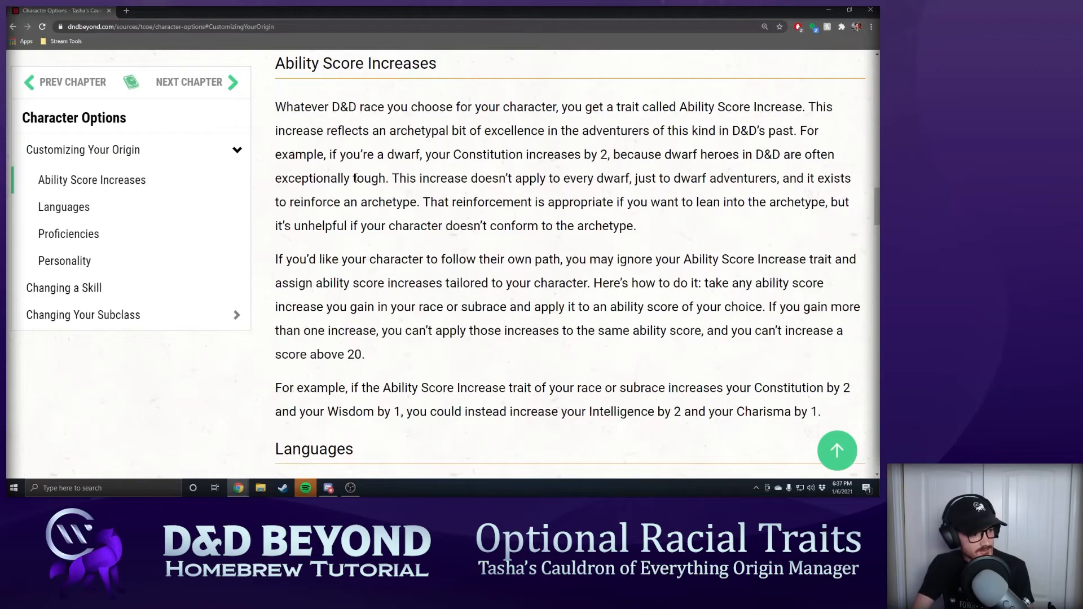
scroll(391, 192, down, 5)
scroll(390, 192, up, 4)
scroll(390, 193, up, 3)
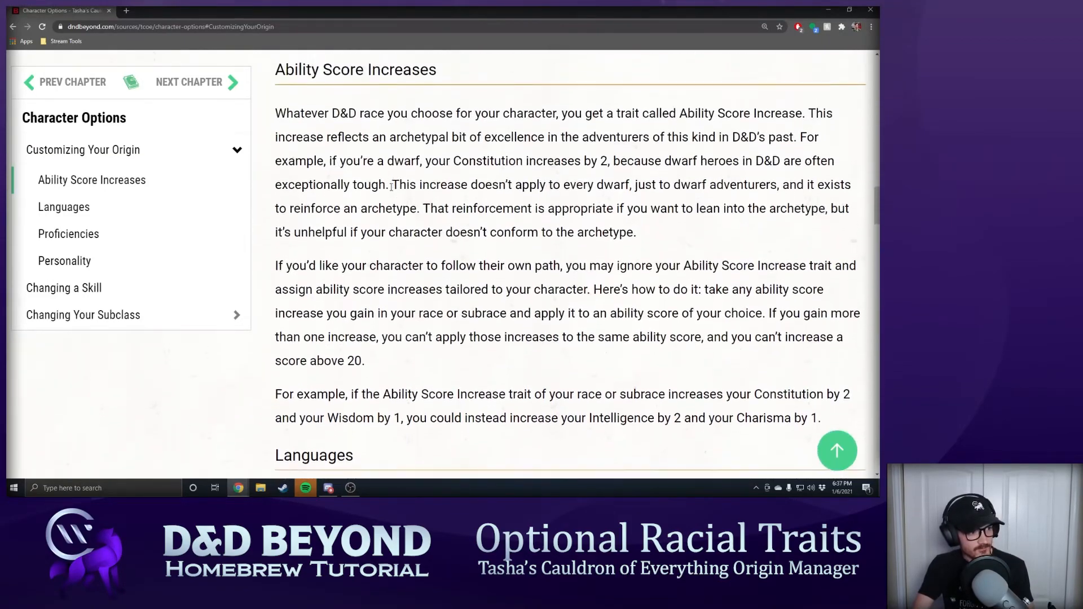
scroll(389, 193, down, 2)
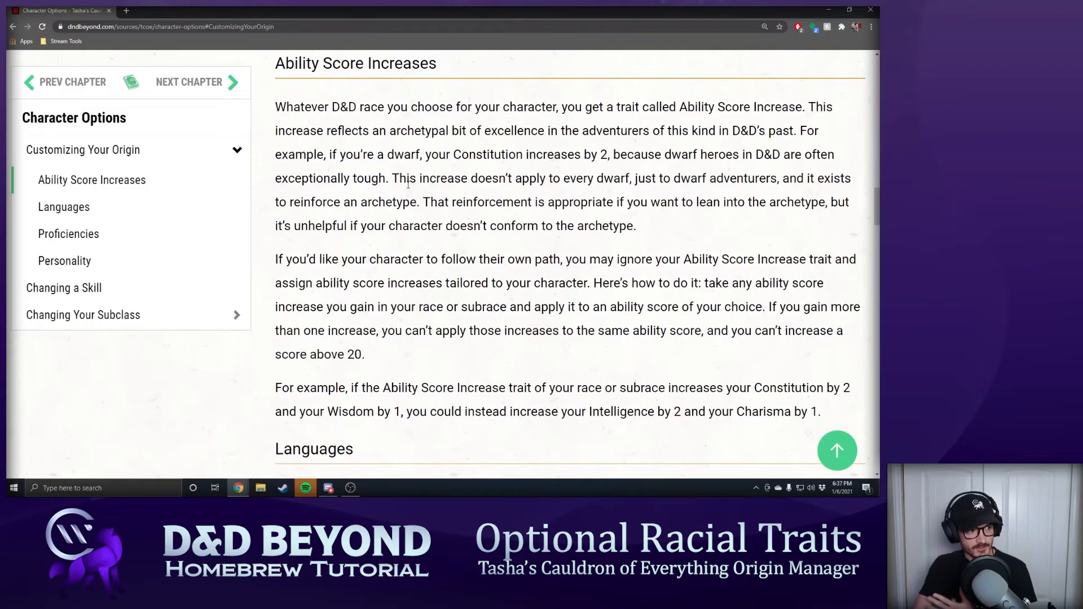
- Examine the Languages and Proficiencies rules, including the Proficiency Swaps table
scroll(406, 188, down, 3)
scroll(408, 189, down, 3)
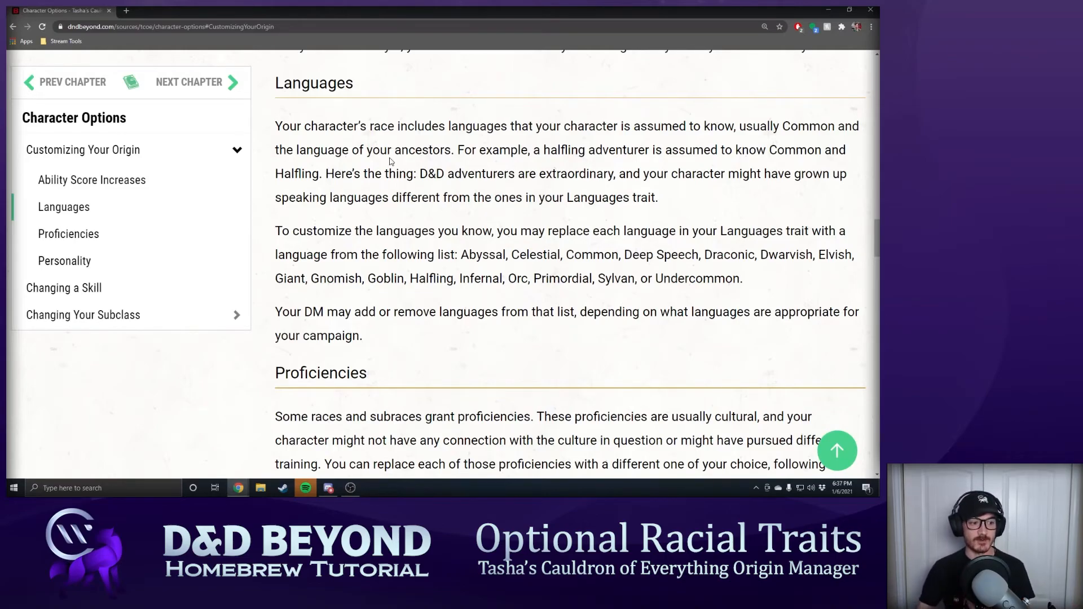
scroll(447, 249, down, 6)
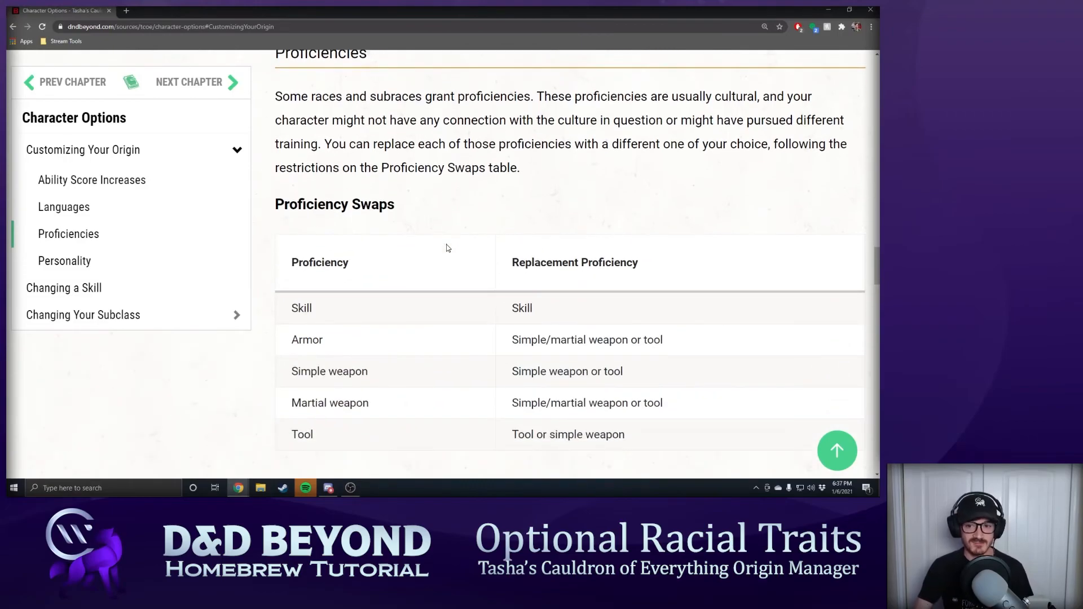
scroll(447, 248, down, 1)
scroll(460, 235, up, 2)
scroll(459, 235, down, 1)
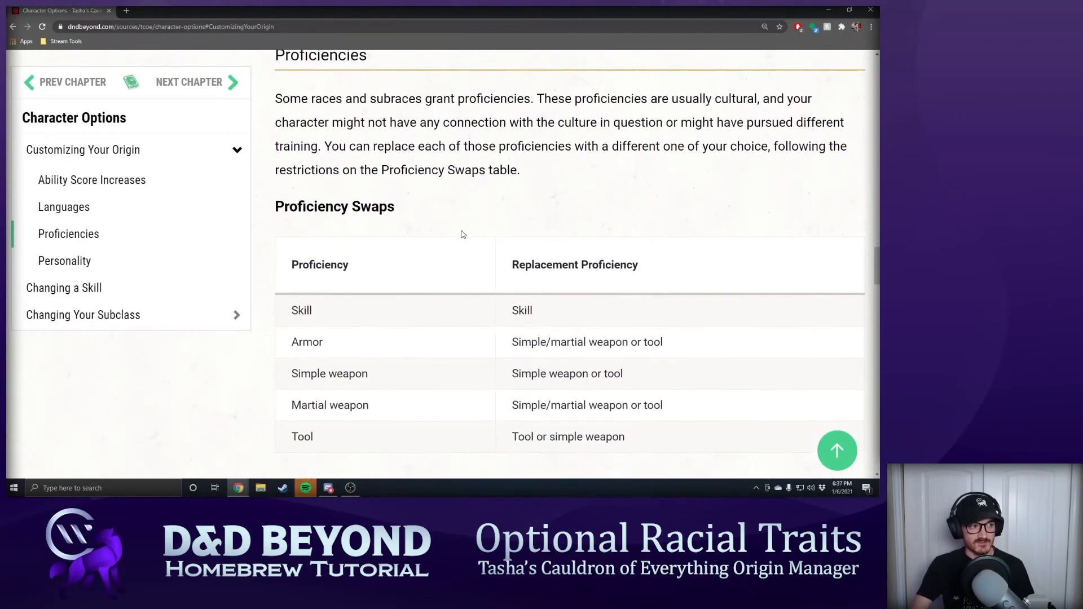
scroll(463, 234, up, 1)
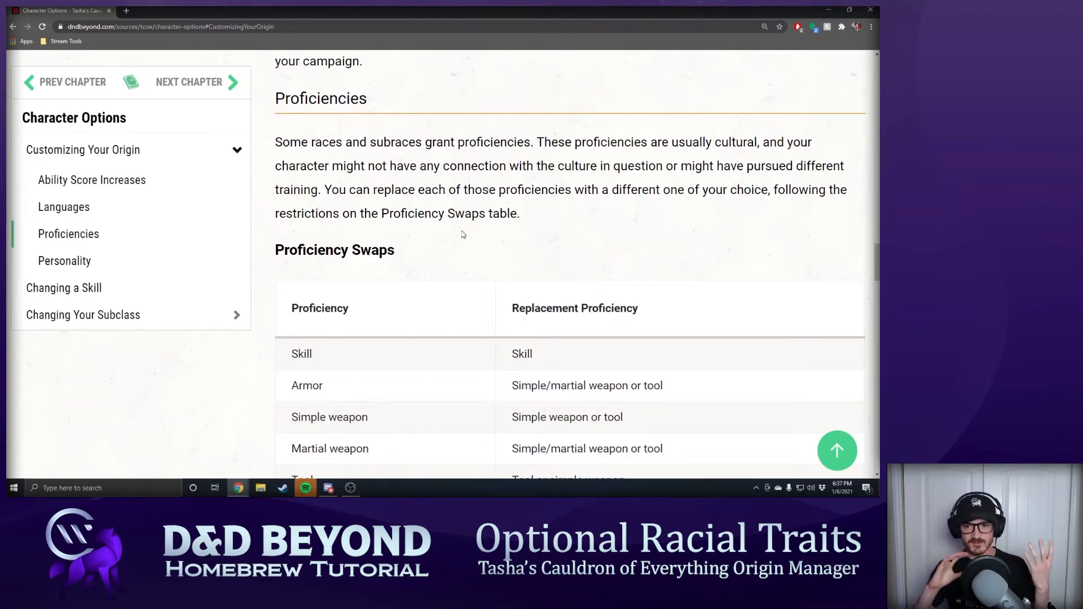
scroll(465, 231, down, 2)
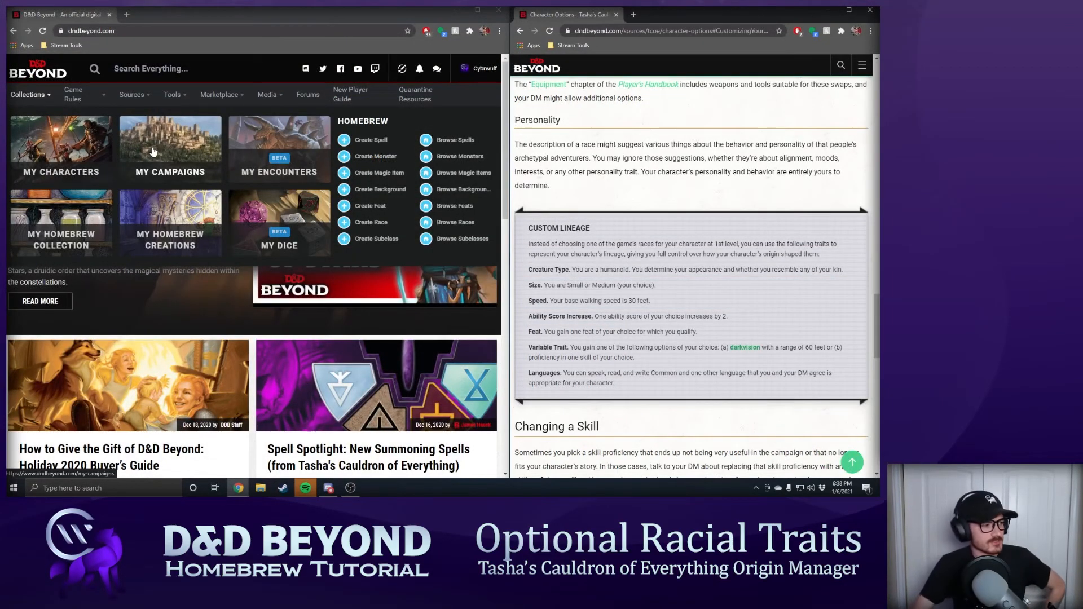
- Open the My Homebrew Creations list and filter it by the type Races
click(176, 221)
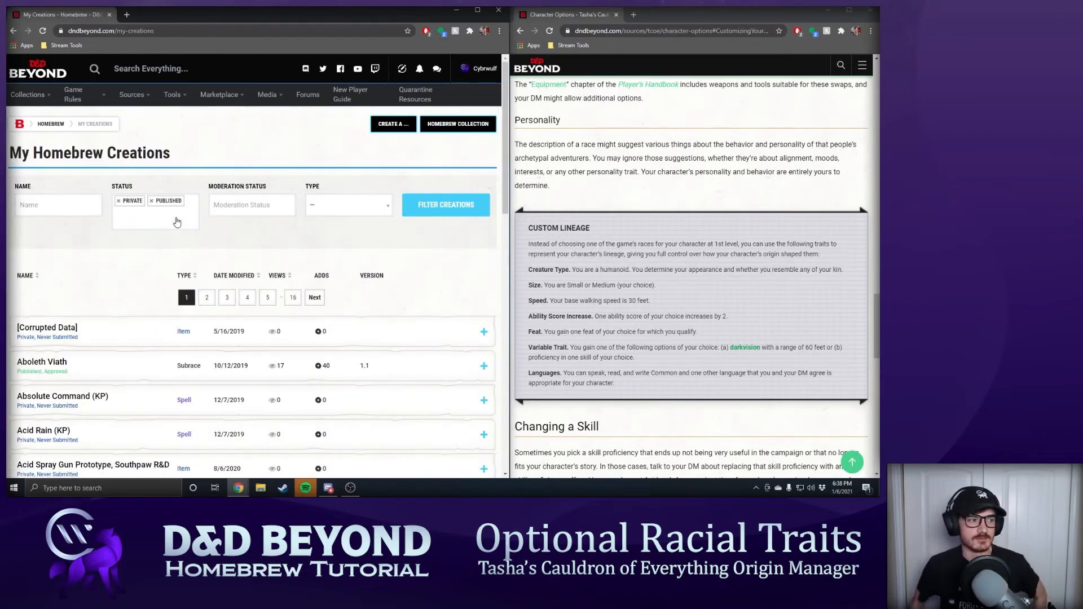
click(350, 204)
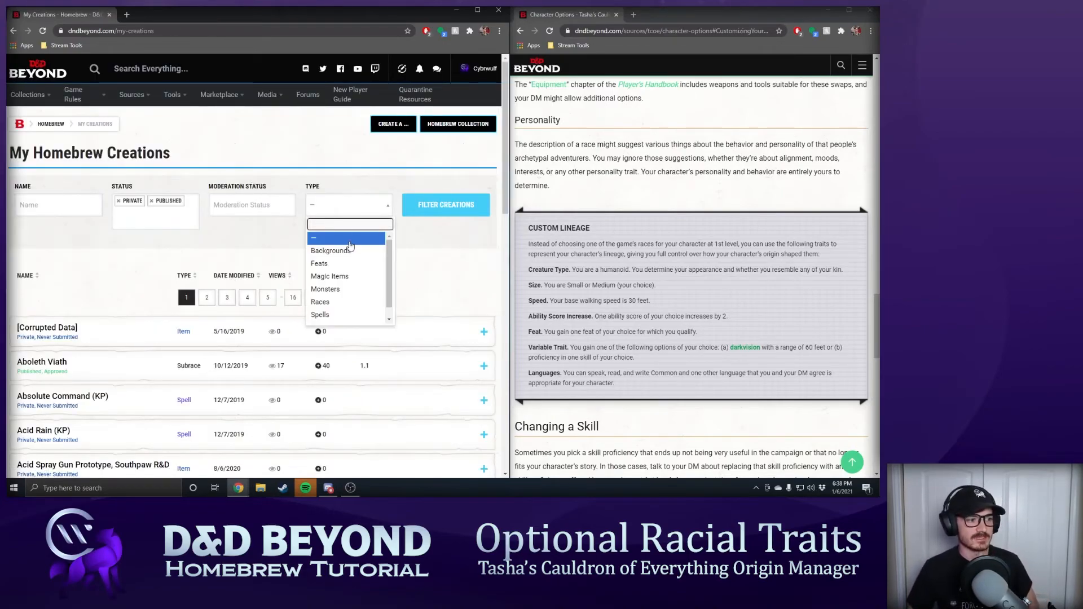
click(350, 302)
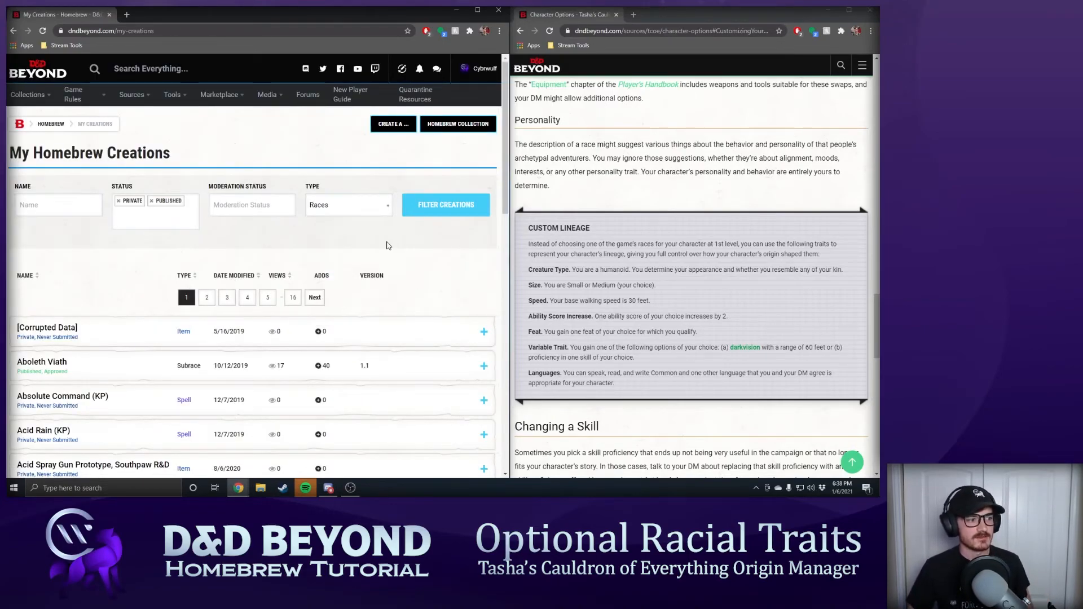
click(430, 209)
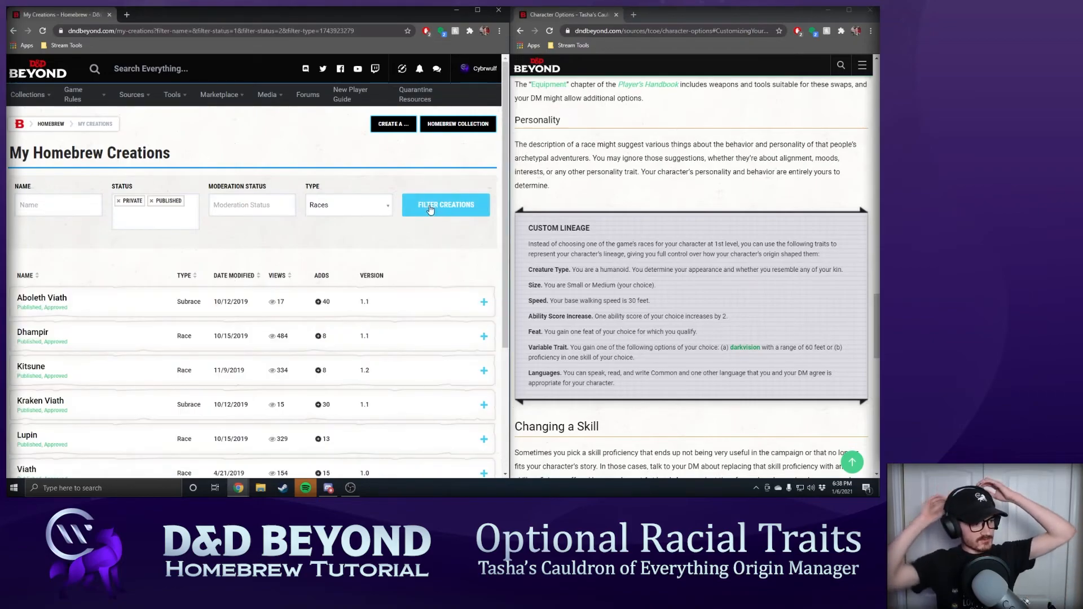
- Create a new version of the published homebrew race Lupin and open its racial traits for editing
scroll(395, 226, down, 3)
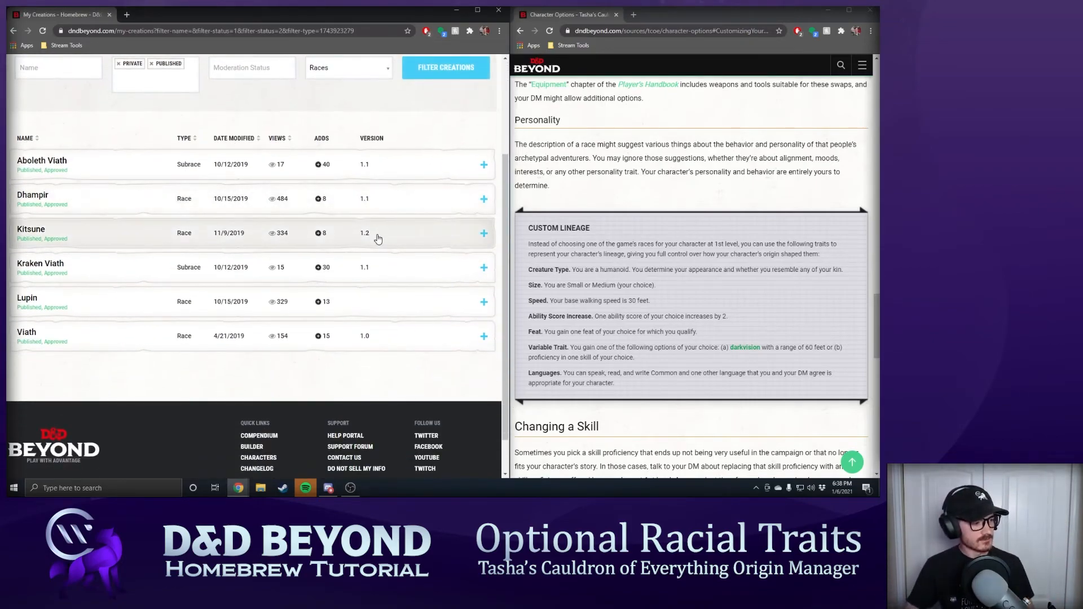
click(394, 307)
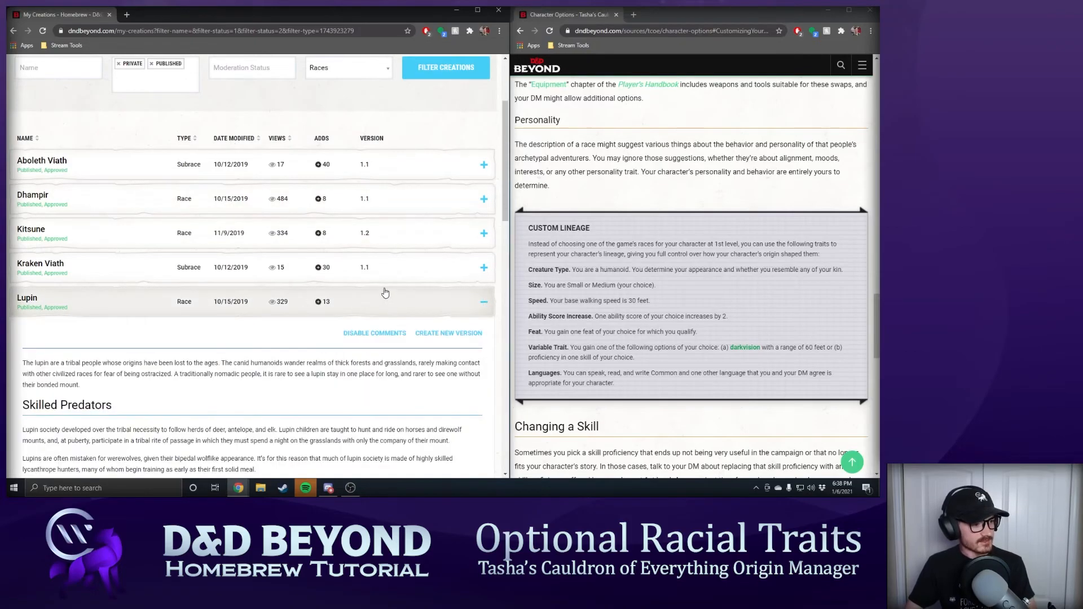
scroll(384, 292, down, 2)
scroll(330, 270, down, 1)
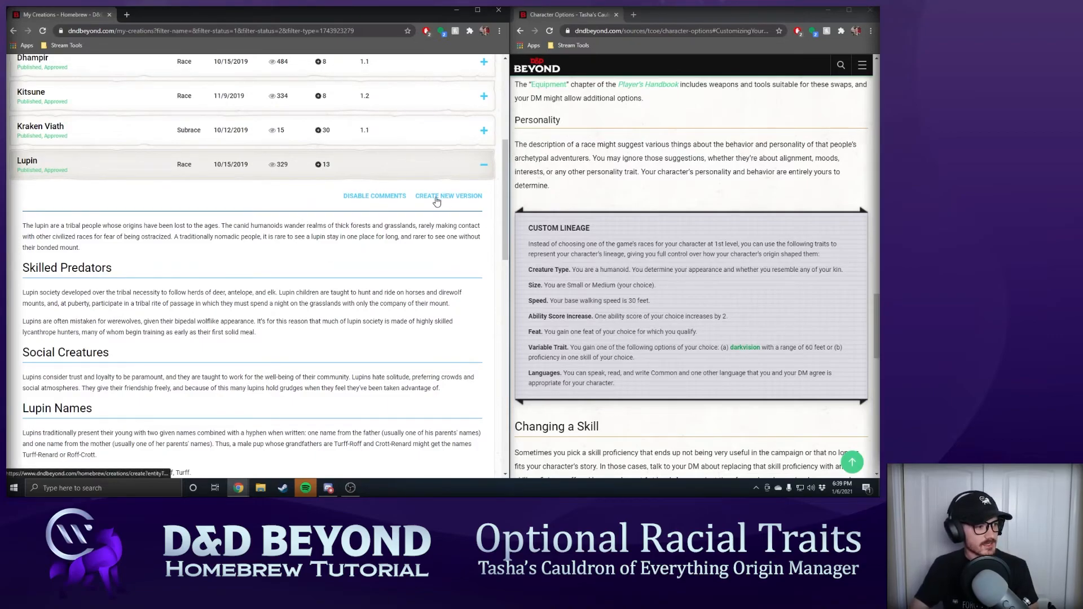
click(436, 198)
click(293, 291)
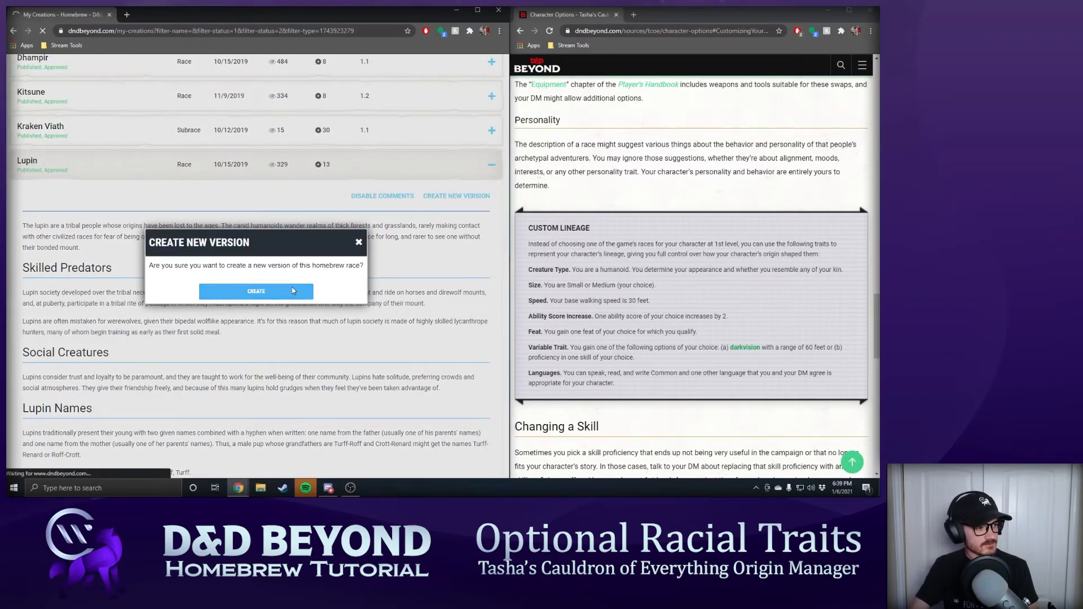
click(221, 277)
click(372, 273)
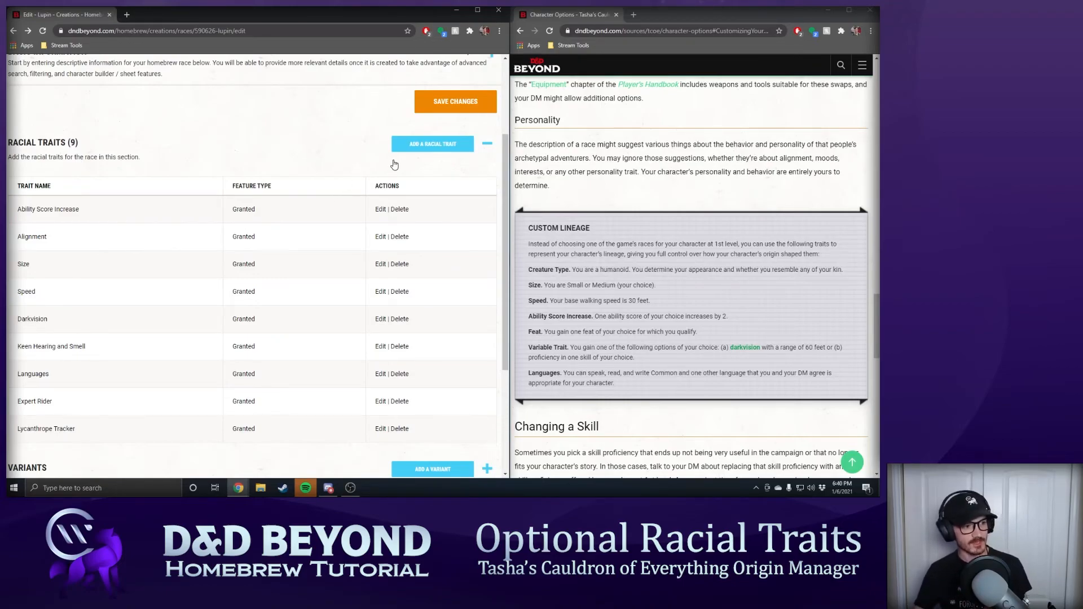
- Add a new racial trait to Lupin and name it "Ability Score Increase"
click(424, 144)
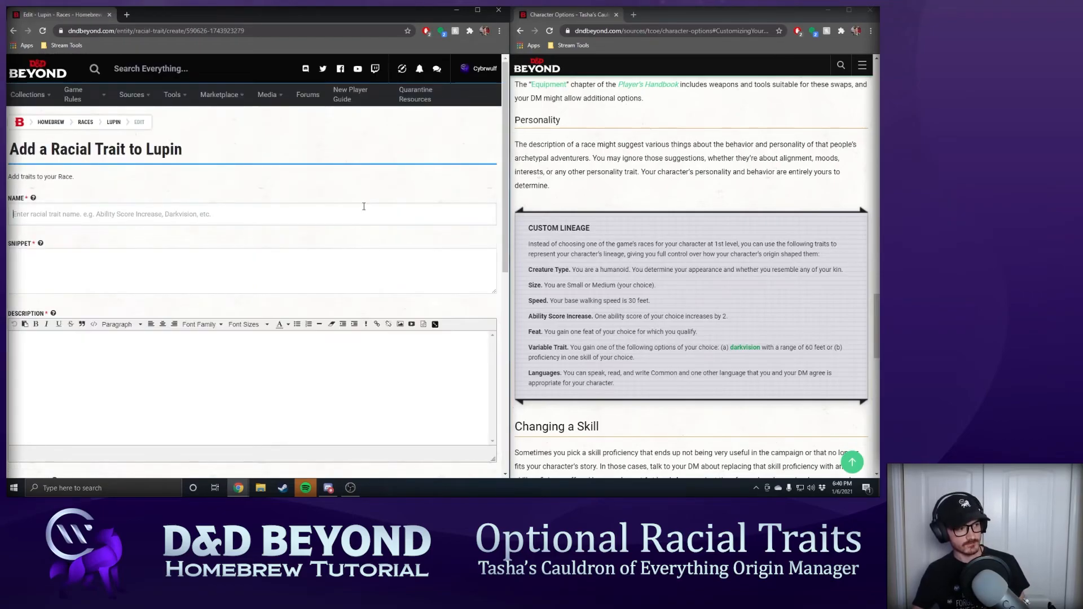
text(Ability Score In)
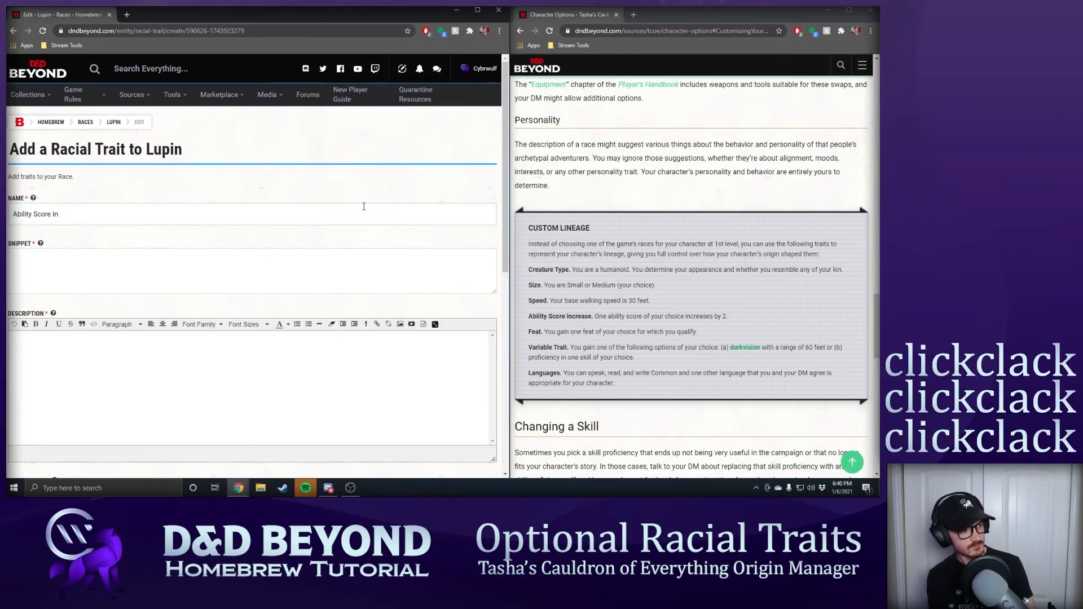
text(screase)
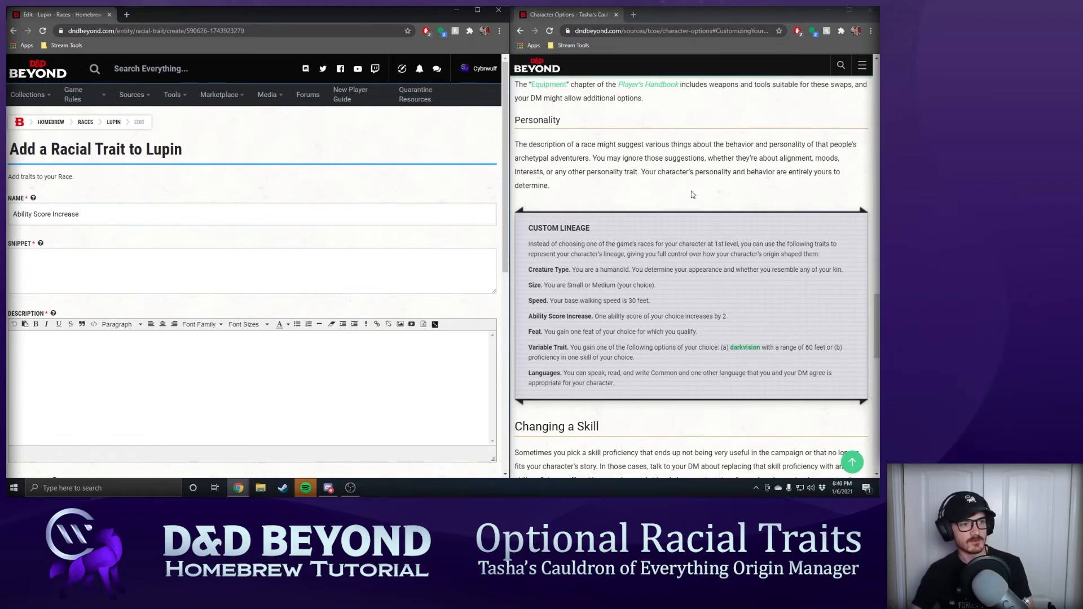
- Open the My Characters list on D&D Beyond in a new browser tab beside the trait form
click(633, 14)
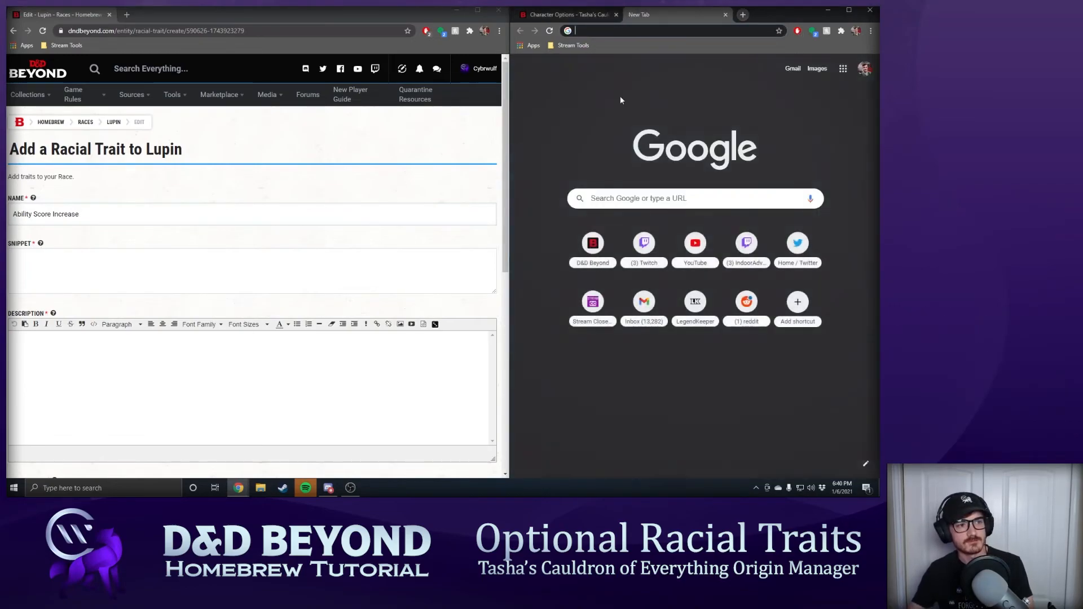
click(593, 243)
click(862, 66)
click(794, 88)
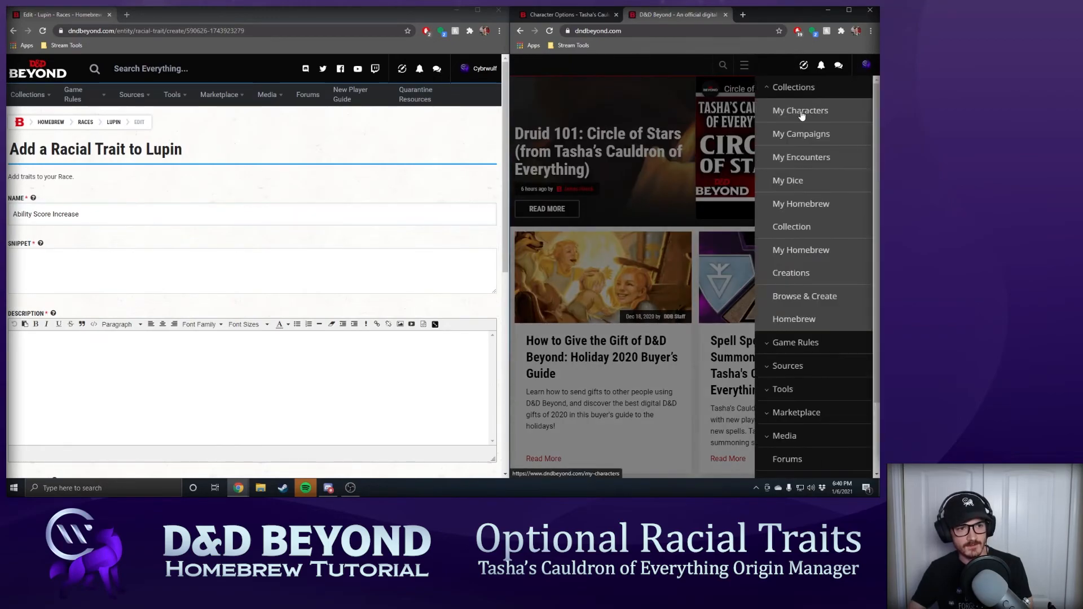
click(800, 114)
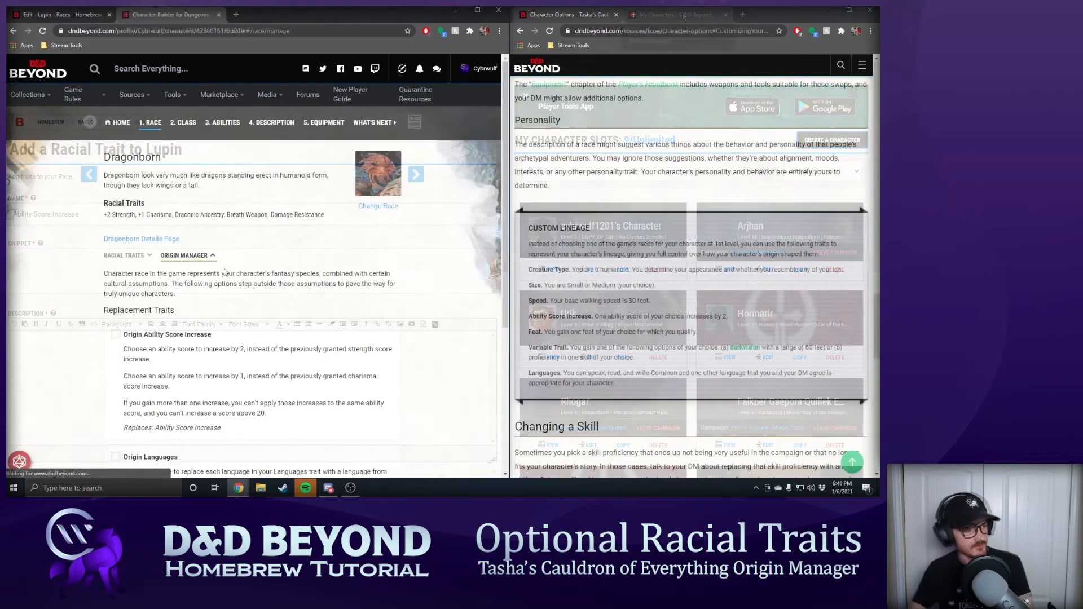
- Enable Origin Ability Score Increase in the Dragonborn's Origin Manager and copy its full description text
scroll(132, 211, up, 2)
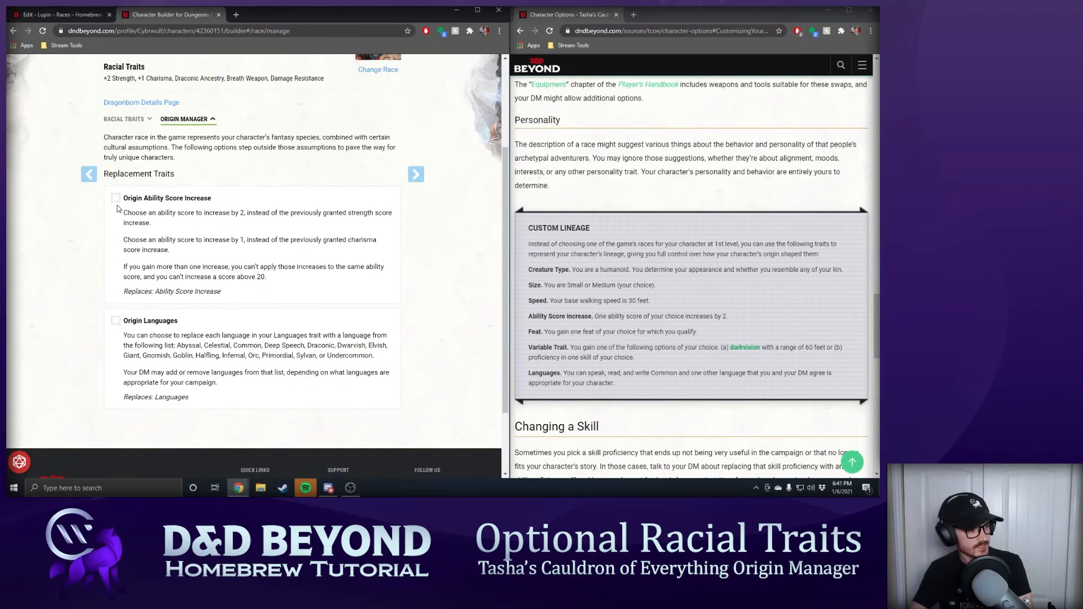
click(115, 199)
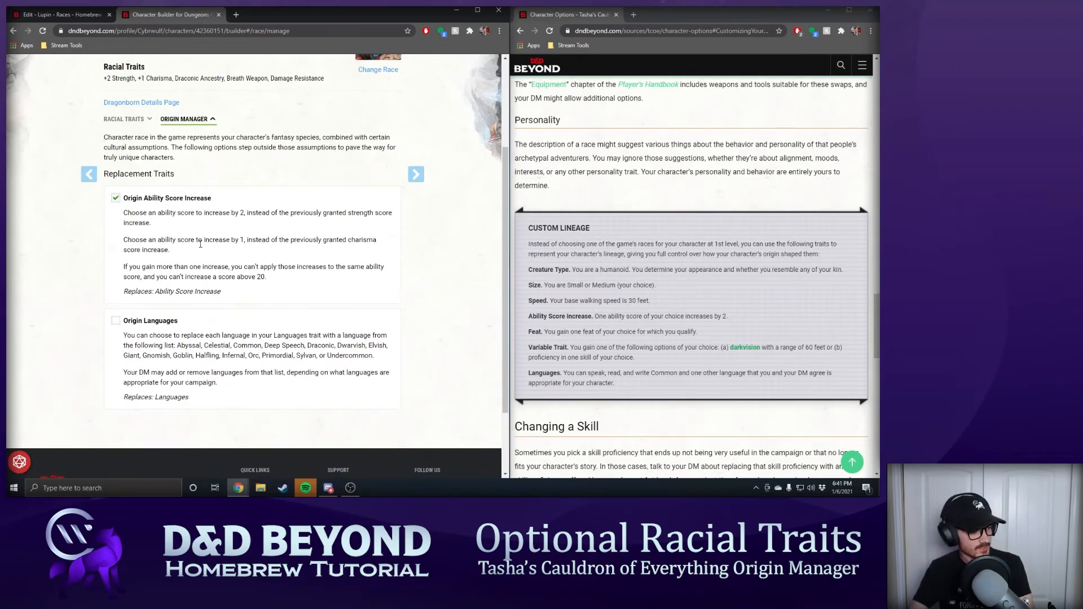
drag(198, 261, 161, 239)
click(286, 286)
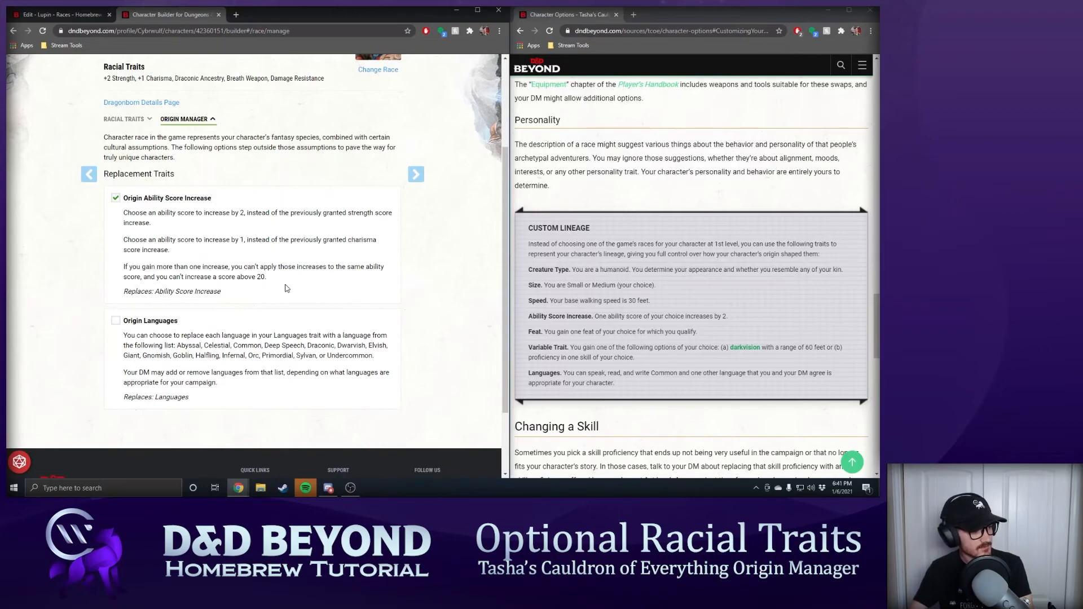
drag(277, 278, 126, 220)
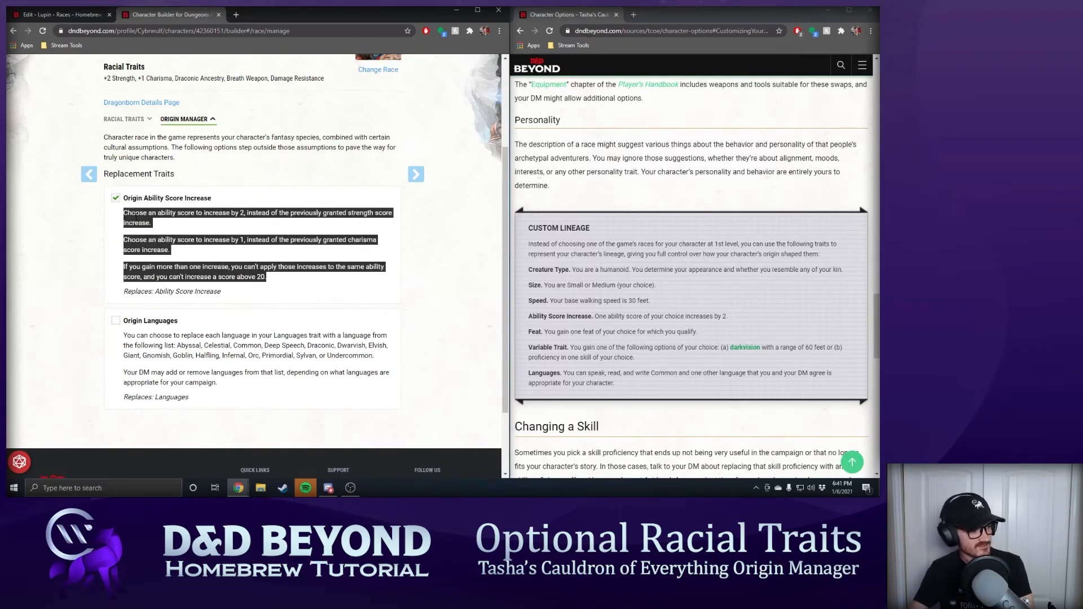
right_click(133, 218)
click(167, 222)
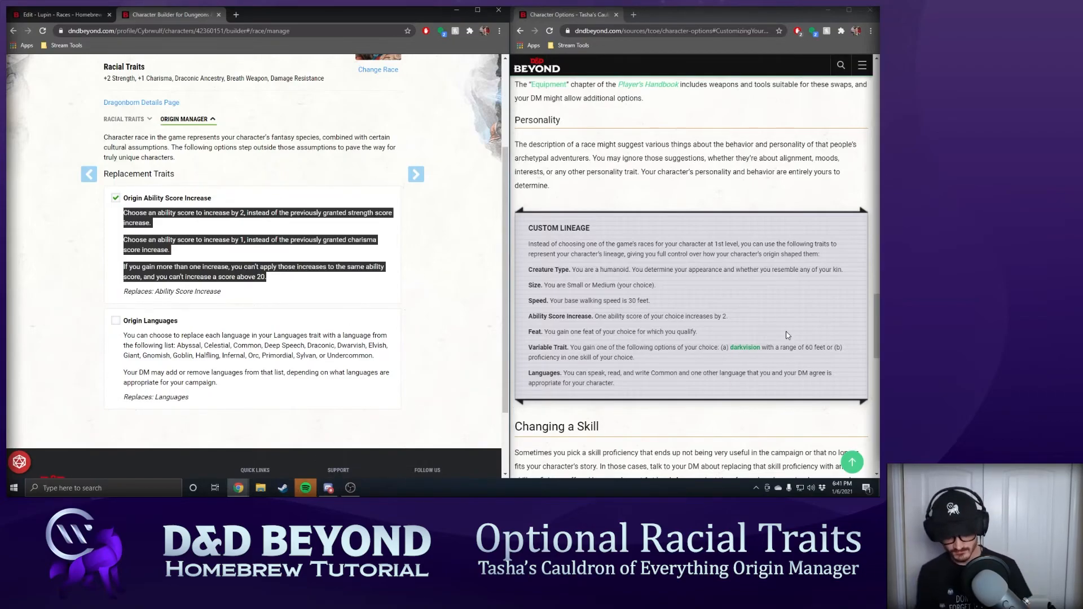
- Return to the new Lupin racial trait and paste the copied ability score text into its description
click(78, 17)
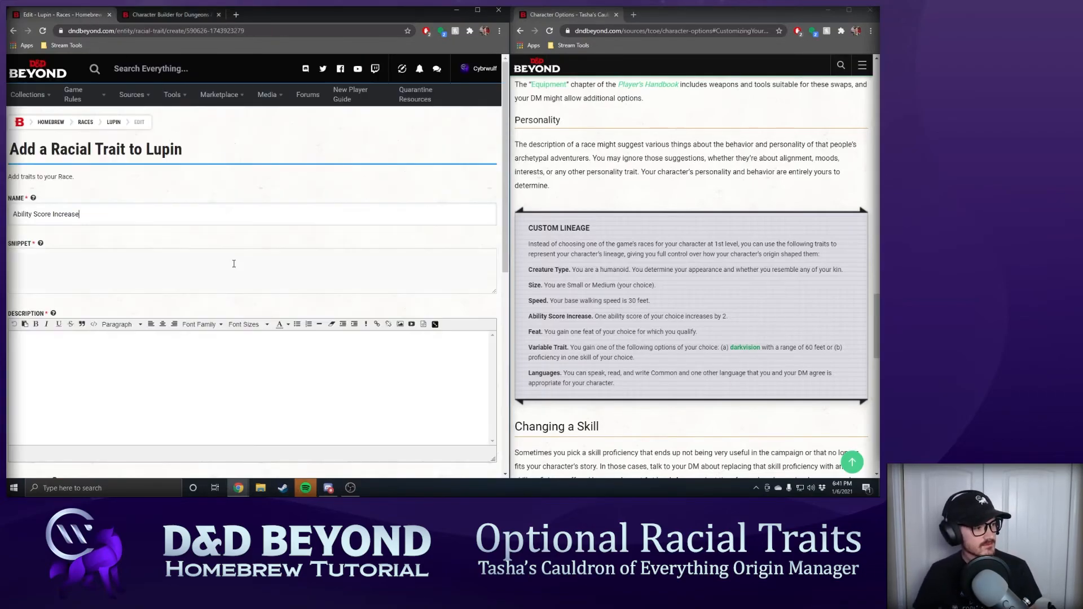
click(176, 372)
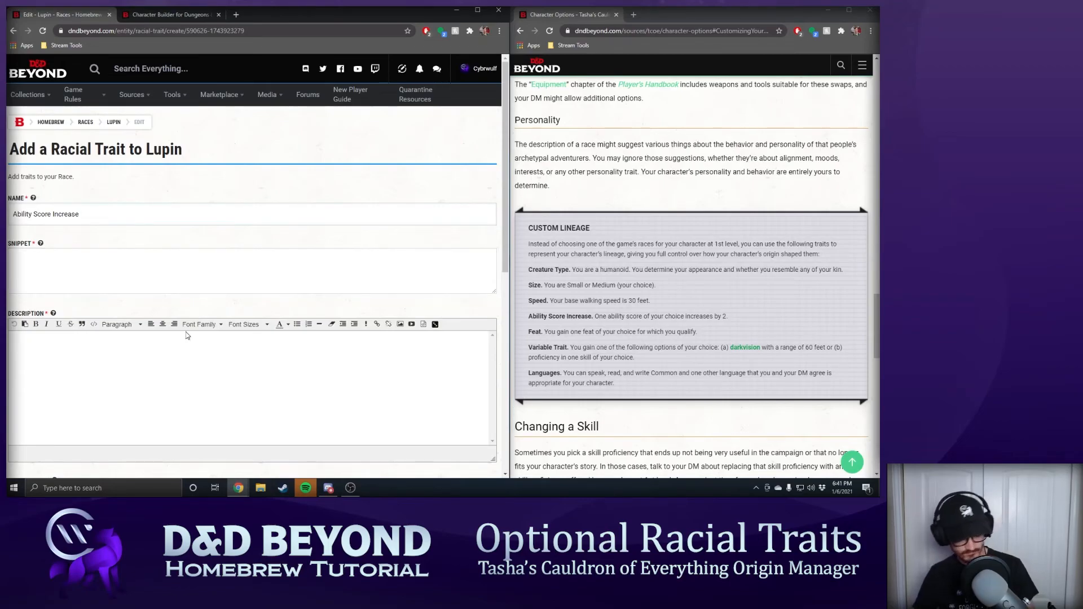
key(super+v)
key(Escape)
key(ctrl+v)
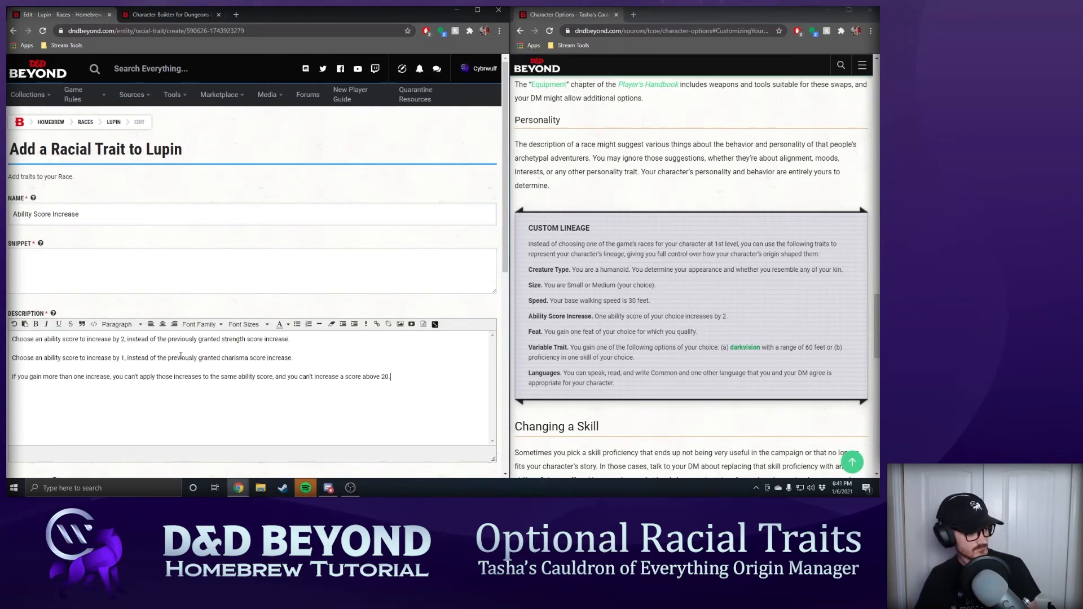
- Open the Lupin race details page in another tab and check the scores in its Ability Score Increase trait
drag(307, 362, 8, 334)
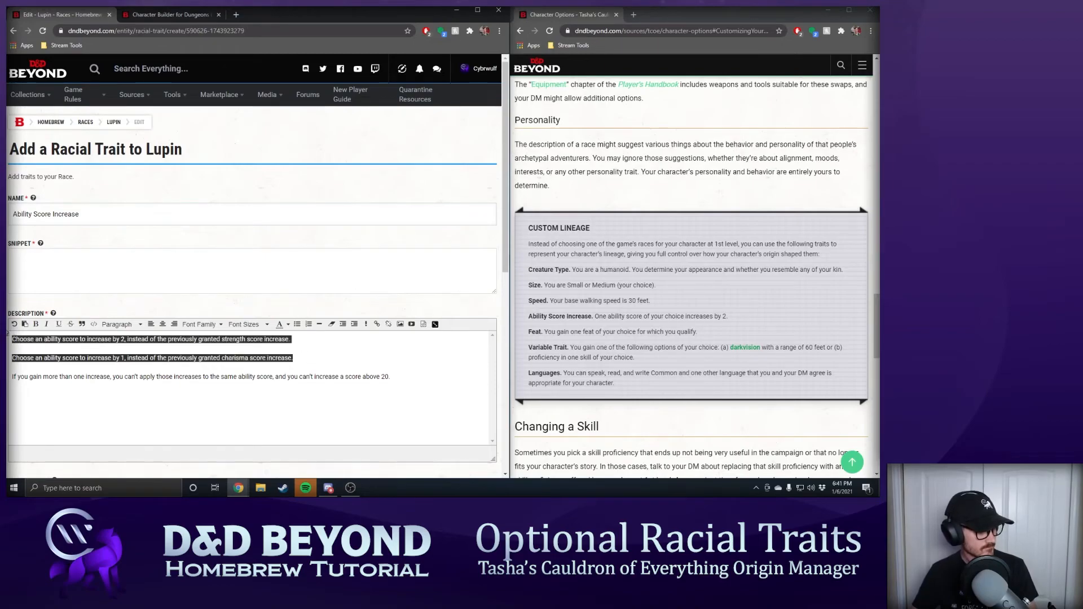
click(275, 361)
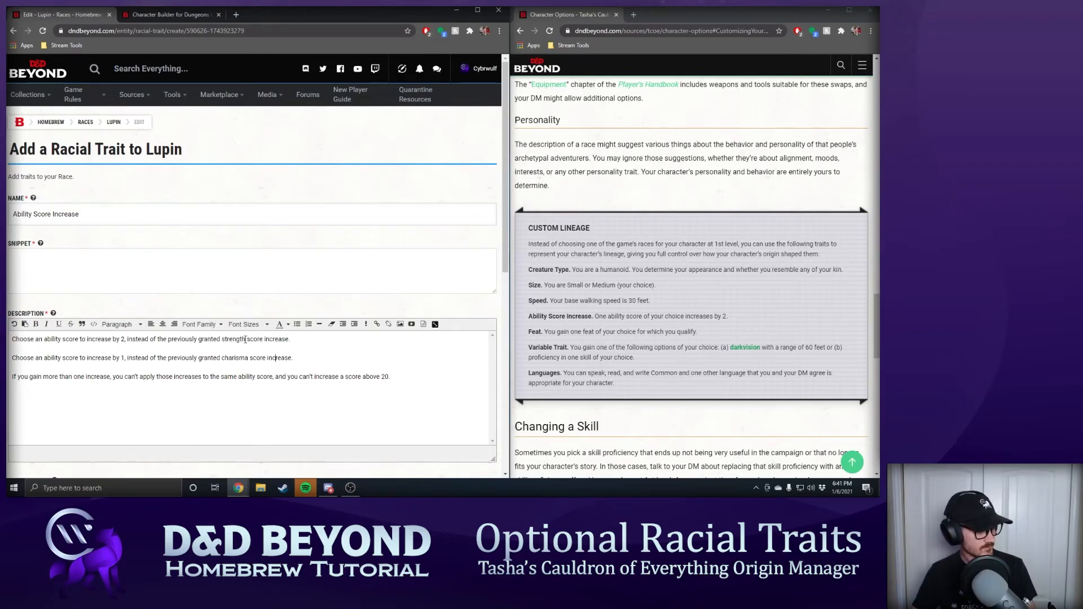
right_click(86, 12)
click(114, 64)
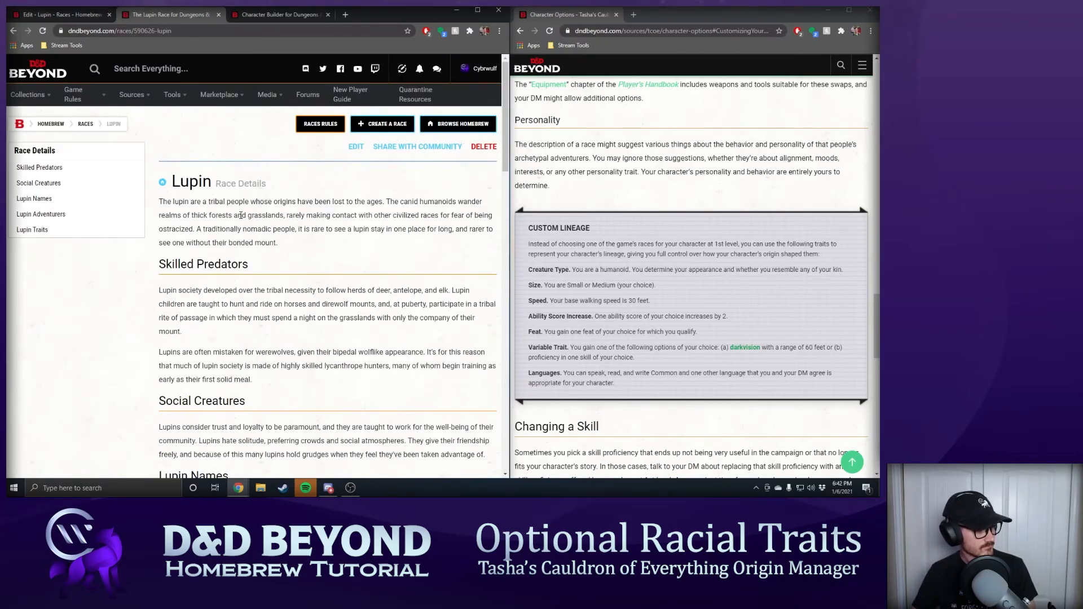
scroll(247, 224, down, 10)
scroll(226, 192, down, 1)
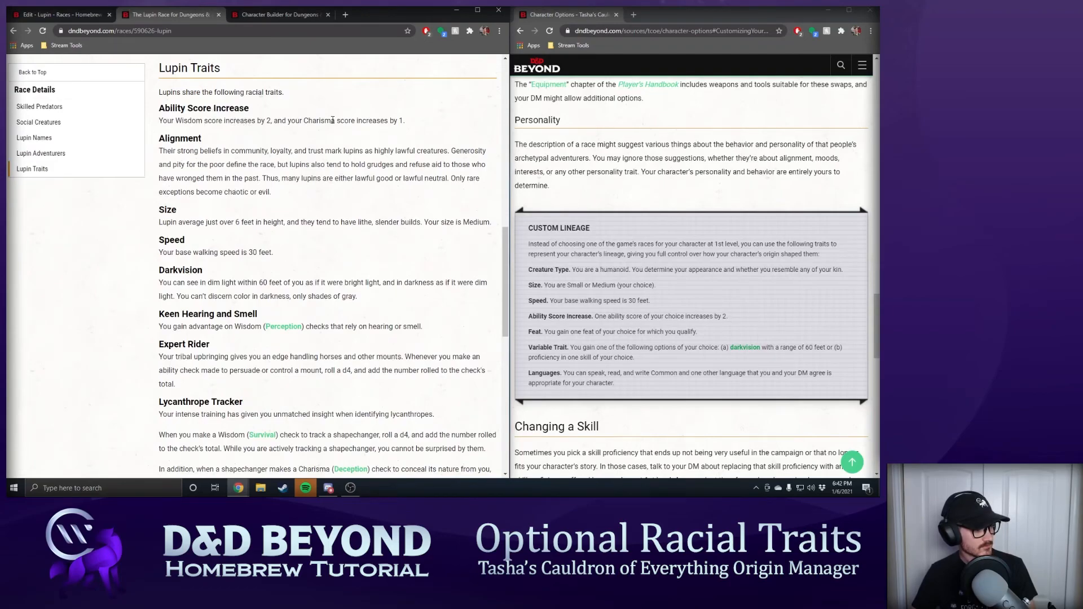
- Return to the new racial trait and replace "strength" with "wisdom" in the description's first sentence
click(96, 21)
double_click(231, 338)
text(wisdom)
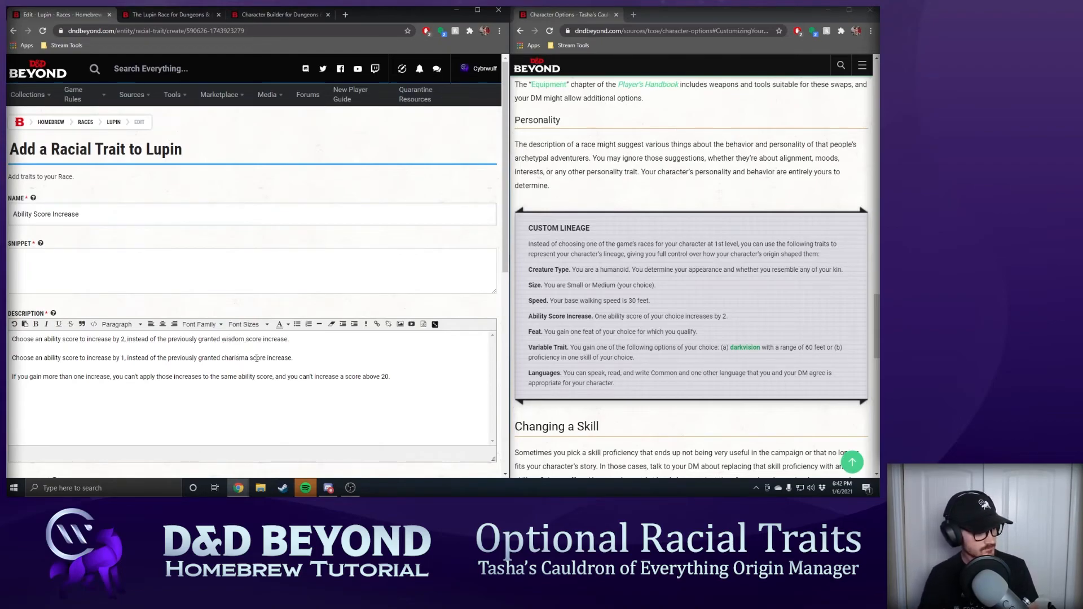
click(240, 358)
- Copy the description's two "Choose an ability score" sentences into the trait's snippet
drag(327, 360, 13, 339)
click(211, 260)
key(ctrl+v)
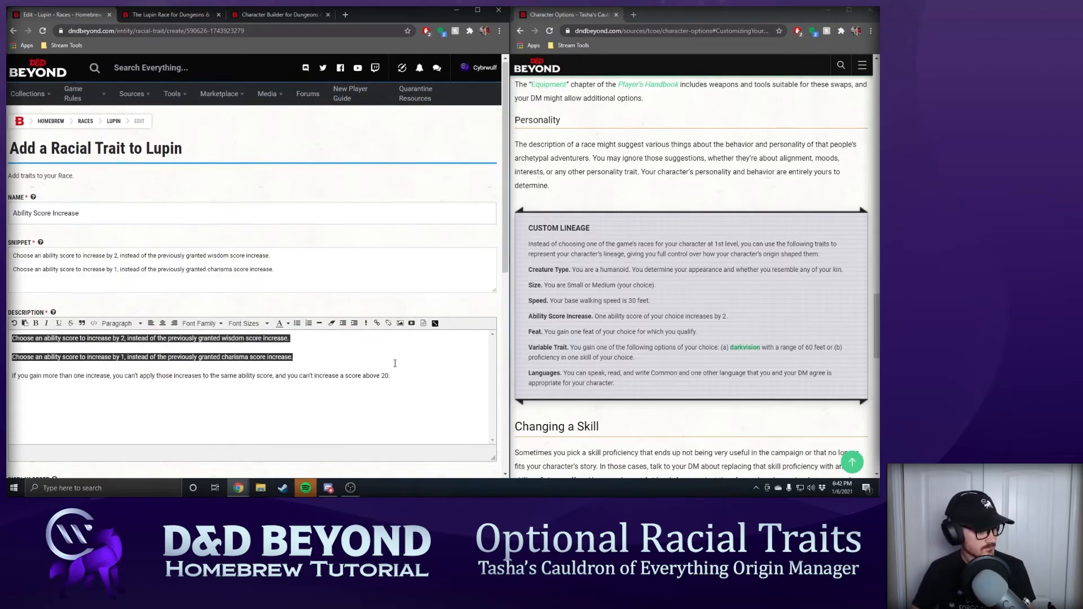
scroll(226, 350, down, 4)
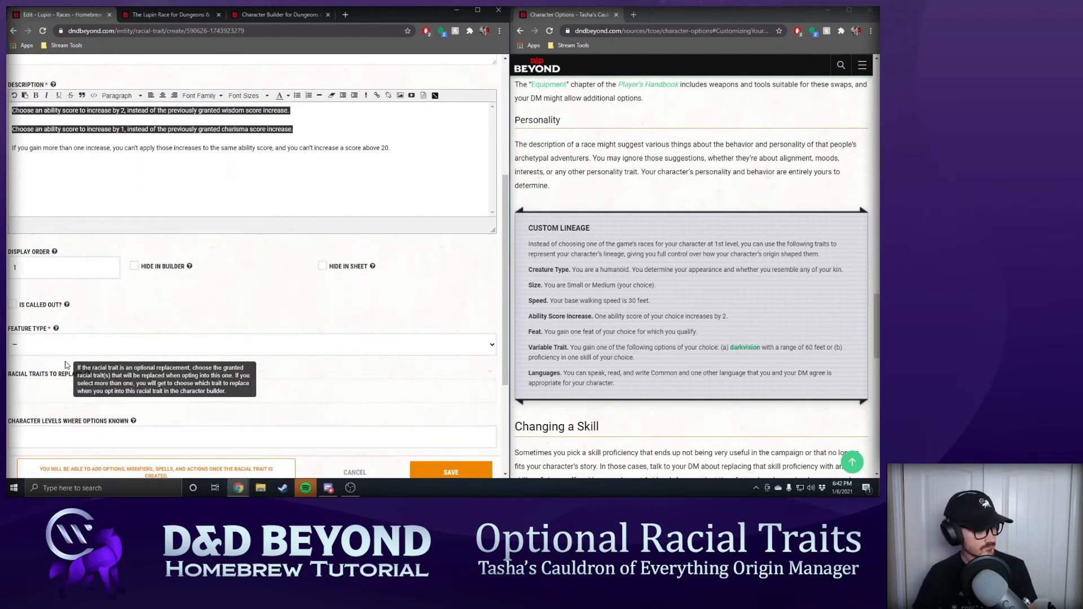
scroll(258, 286, up, 3)
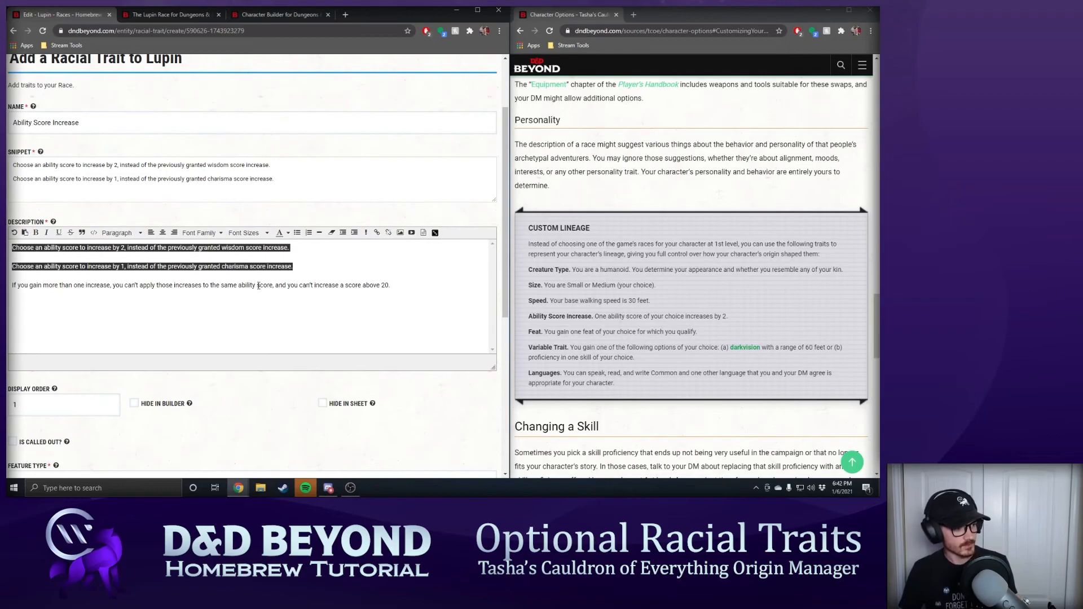
click(300, 290)
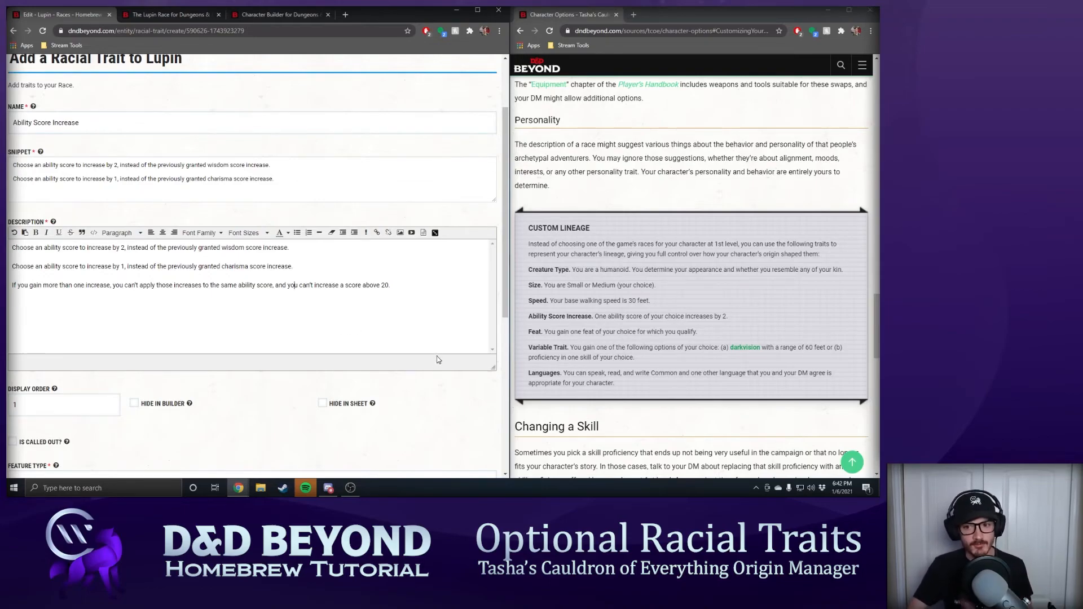
- Set the trait's feature type to Replacement, choose Ability Score Increase as the racial trait it replaces, and save it
scroll(436, 345, down, 3)
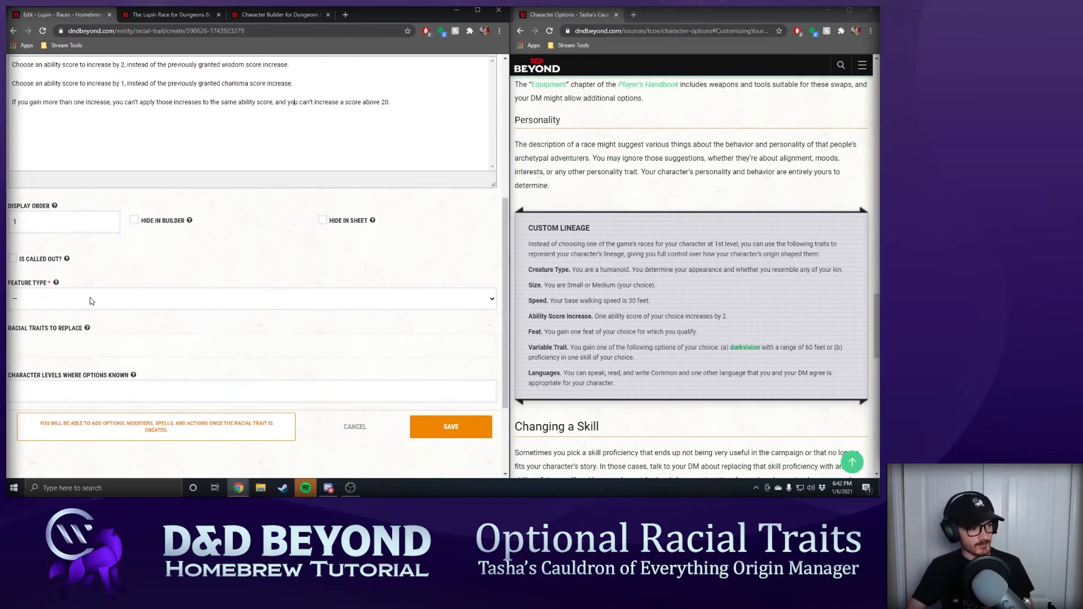
click(58, 299)
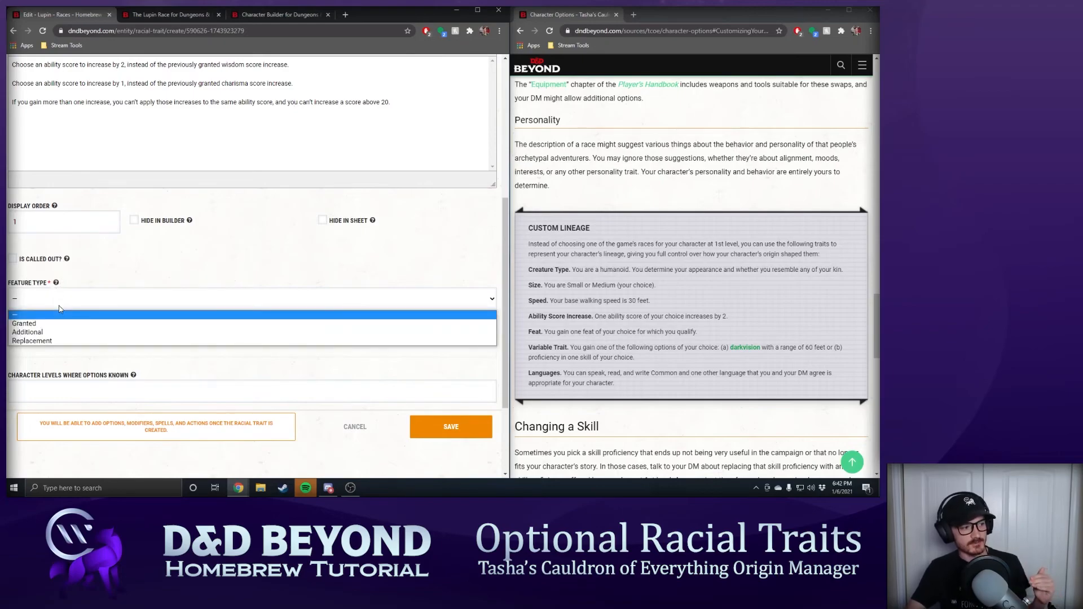
click(59, 341)
click(84, 346)
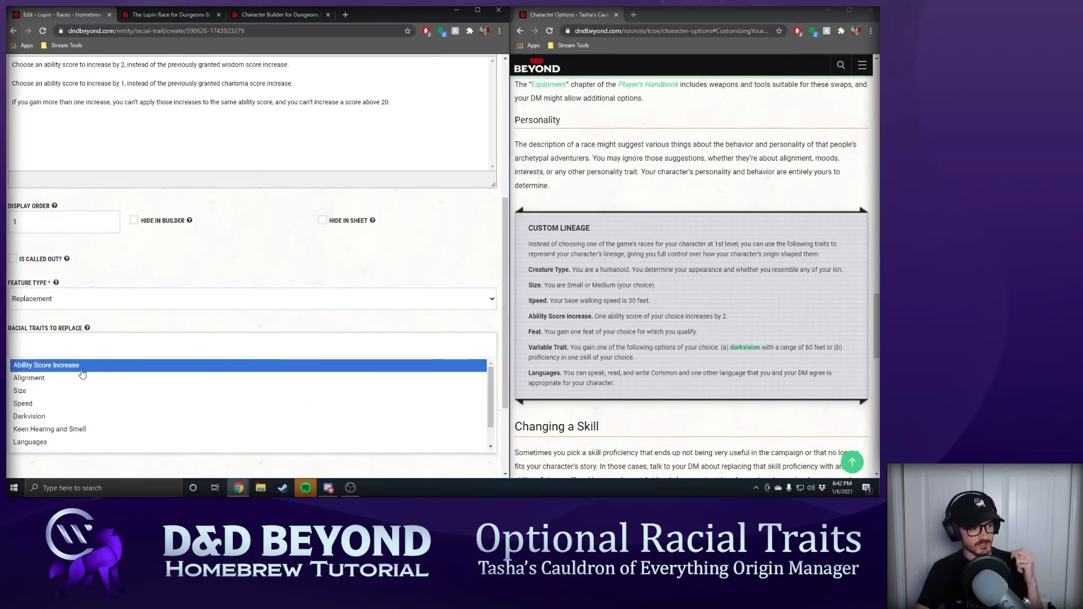
click(82, 366)
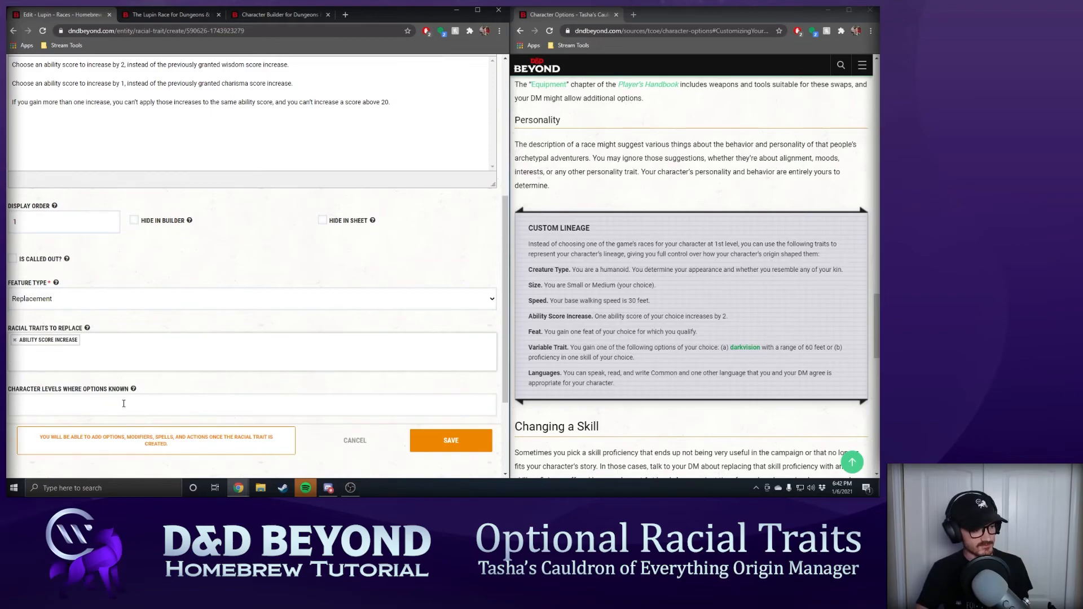
click(436, 444)
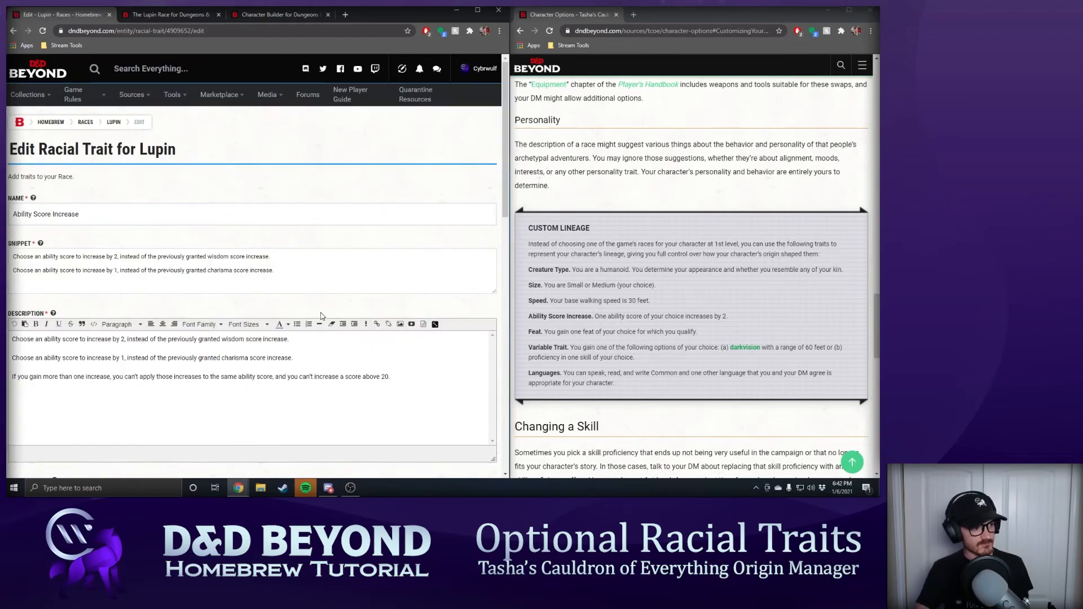
- Add a Bonus modifier to the trait with the subtype Choose an Ability Score and a fixed value of 2
scroll(137, 291, down, 10)
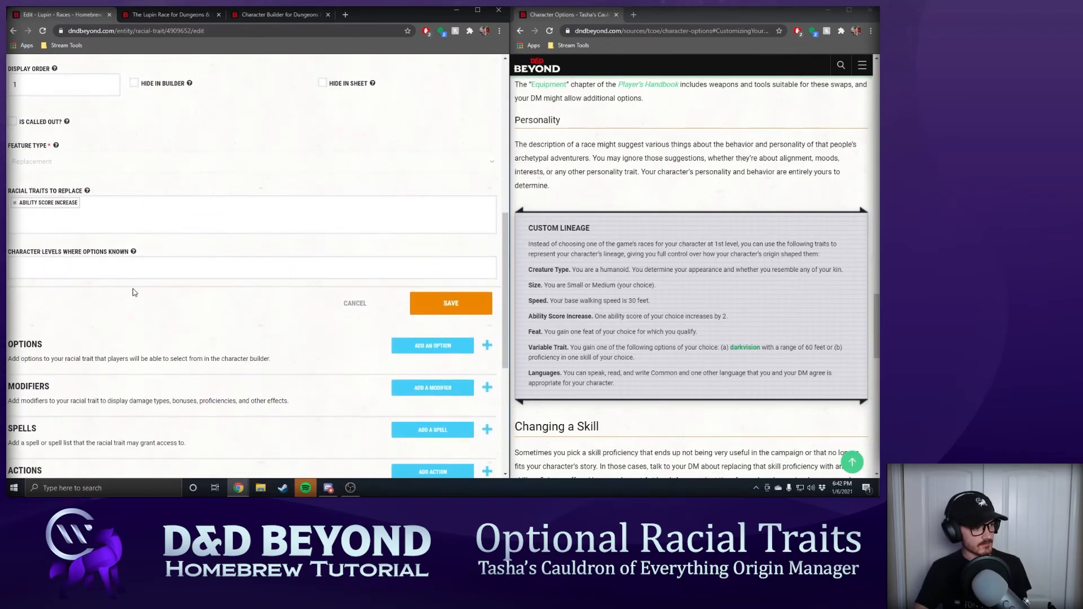
scroll(125, 294, down, 2)
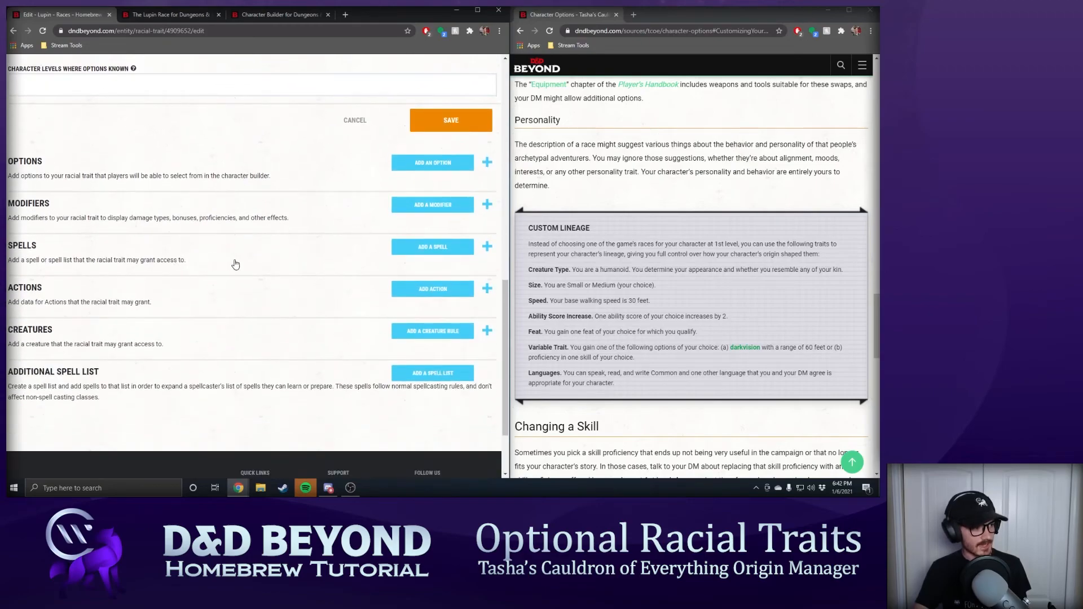
click(432, 217)
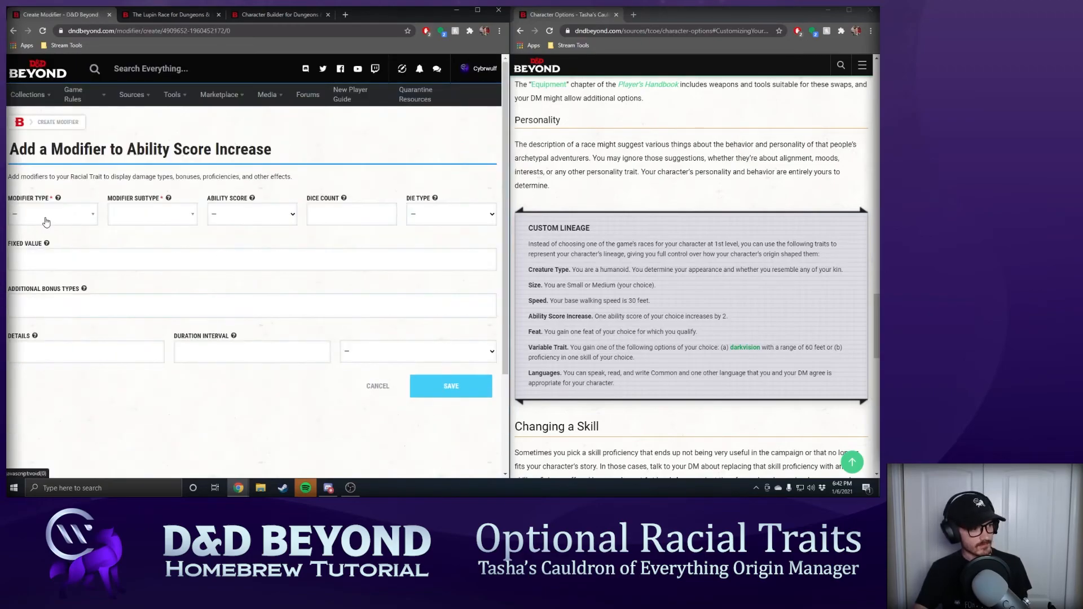
click(45, 218)
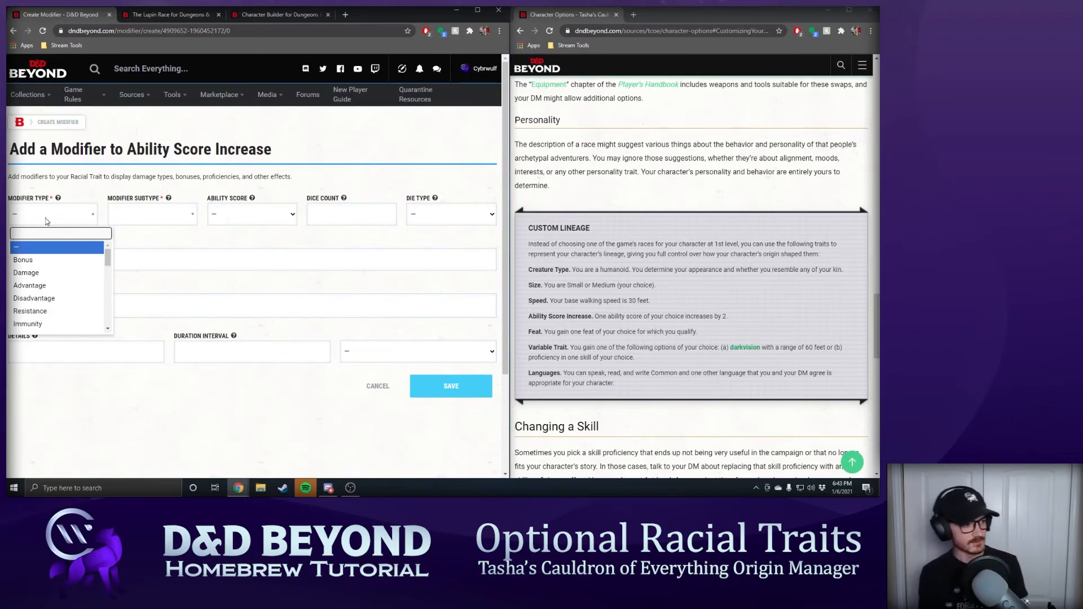
text(bon)
key(Return)
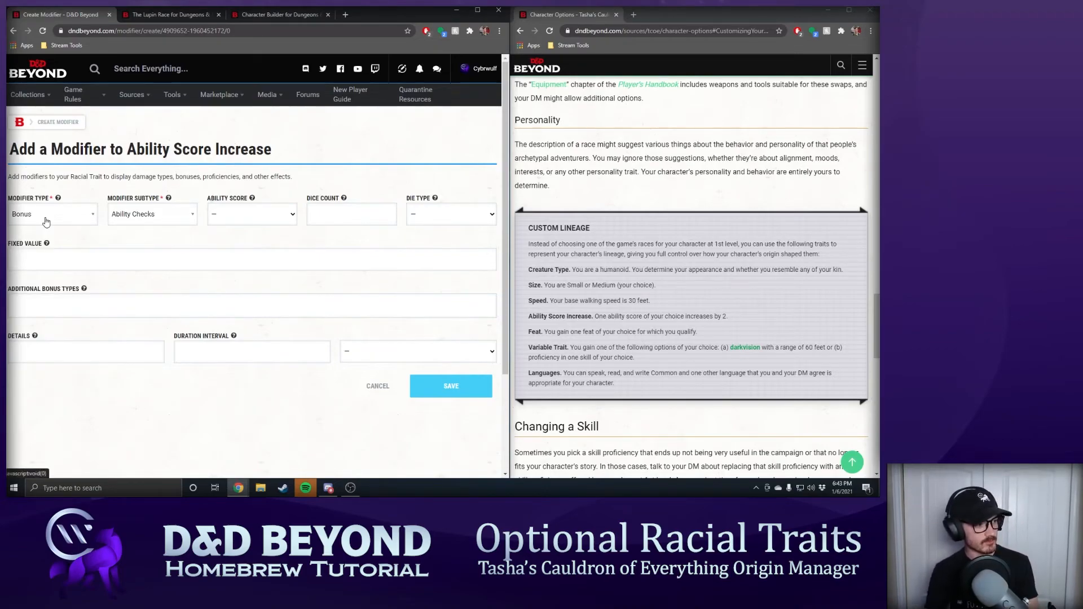
click(163, 218)
text(ch)
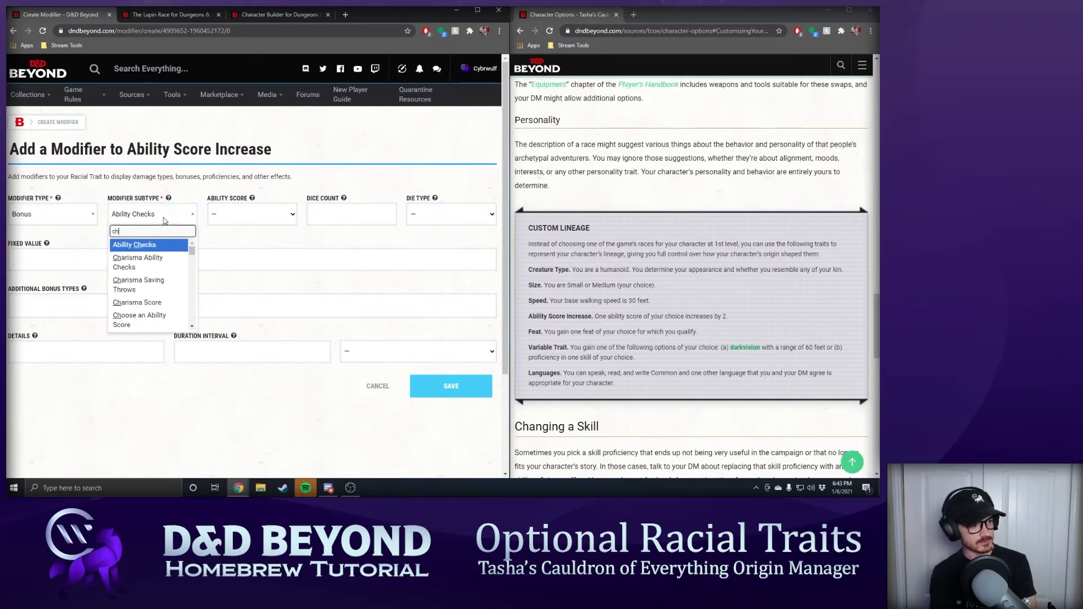
text(oose)
key(Return)
key(Return)
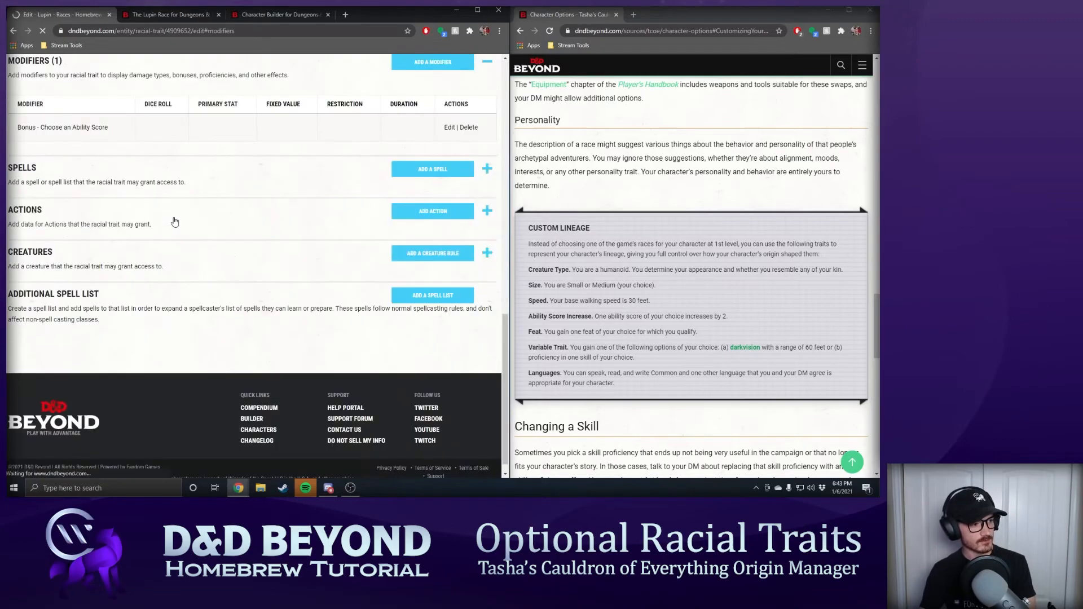
click(448, 113)
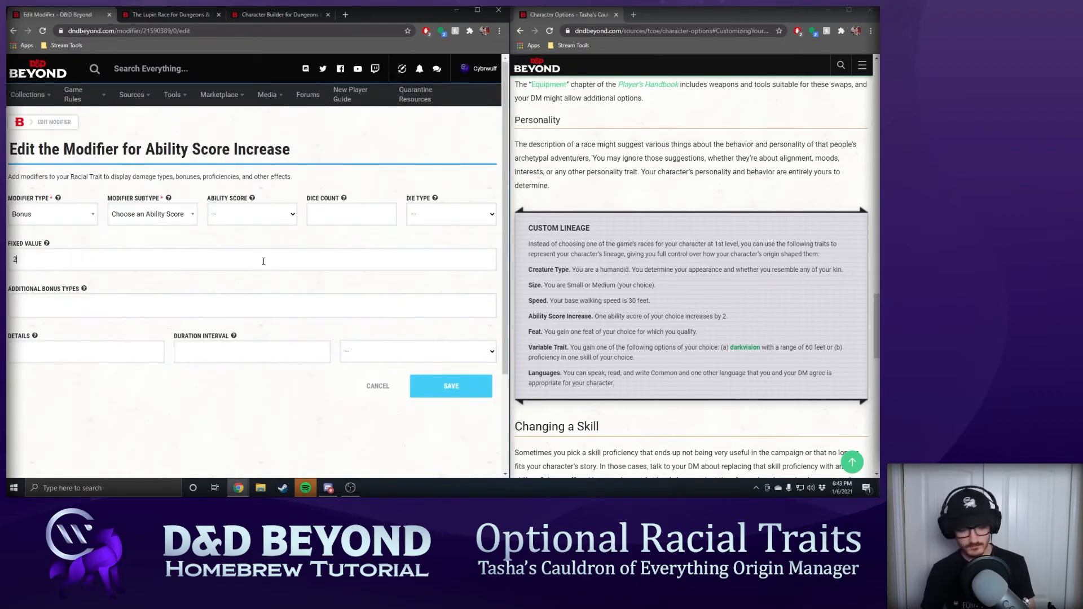
click(450, 387)
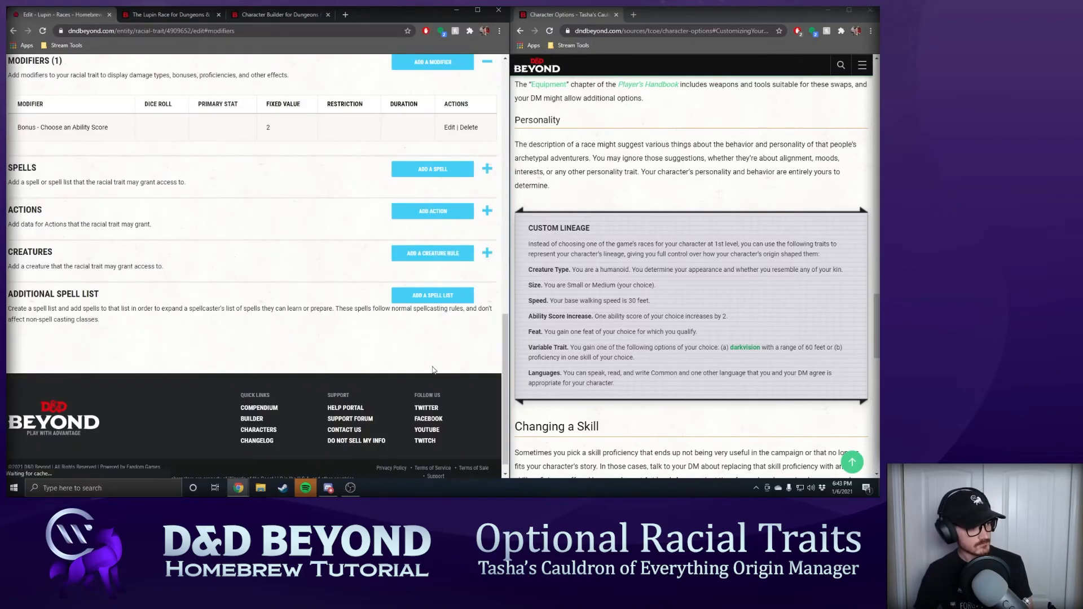
- Add a second Bonus modifier with the subtype Choose an Ability Score and fixed value 1, and save the racial trait
scroll(393, 180, up, 3)
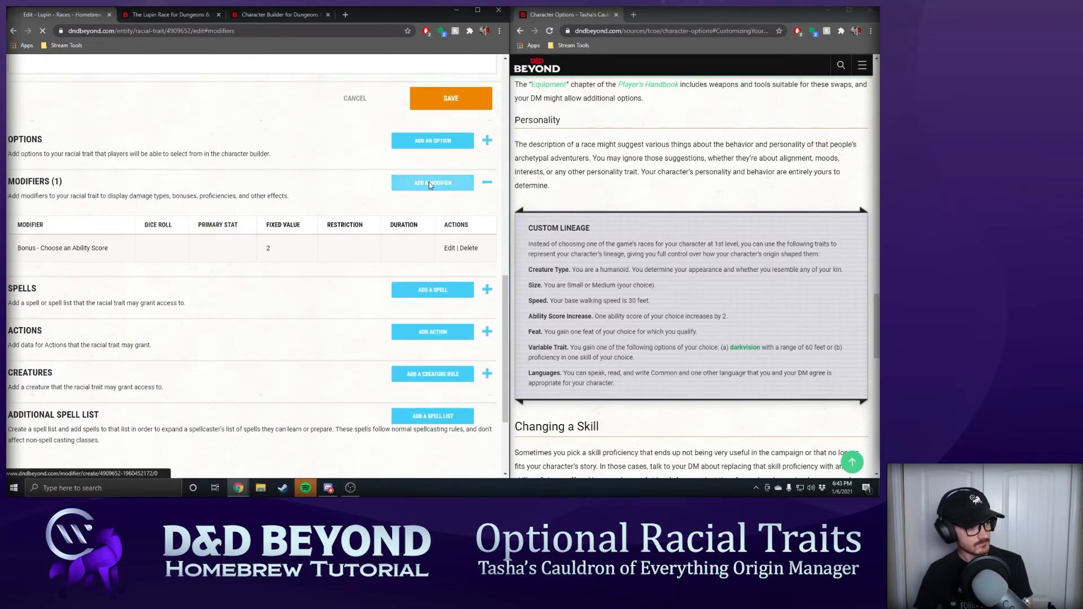
click(429, 183)
click(32, 216)
text(b)
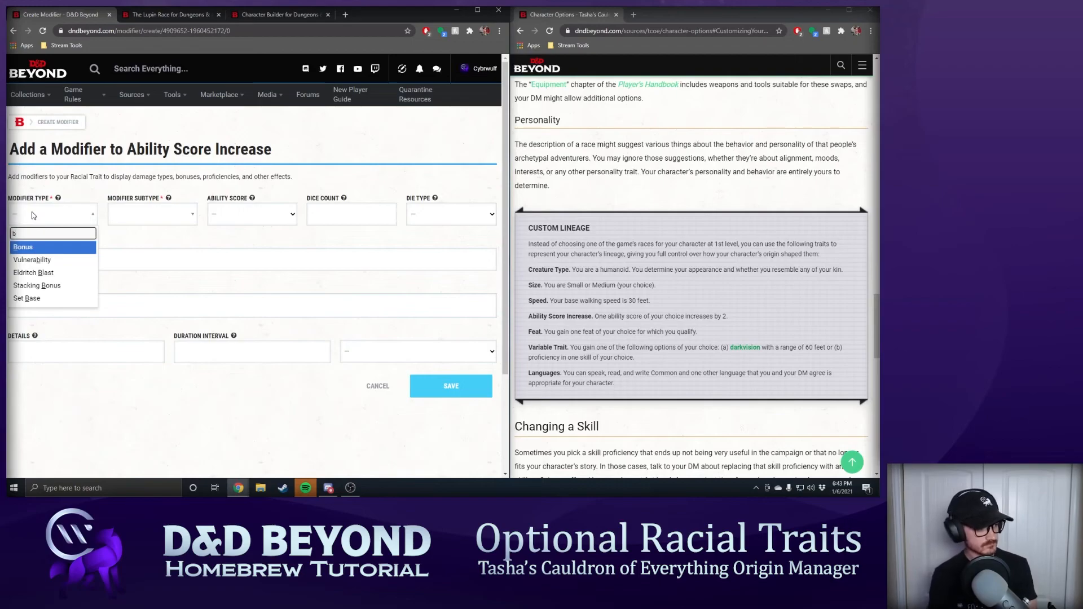
key(Return)
click(131, 225)
text(cl)
key(BackSpace)
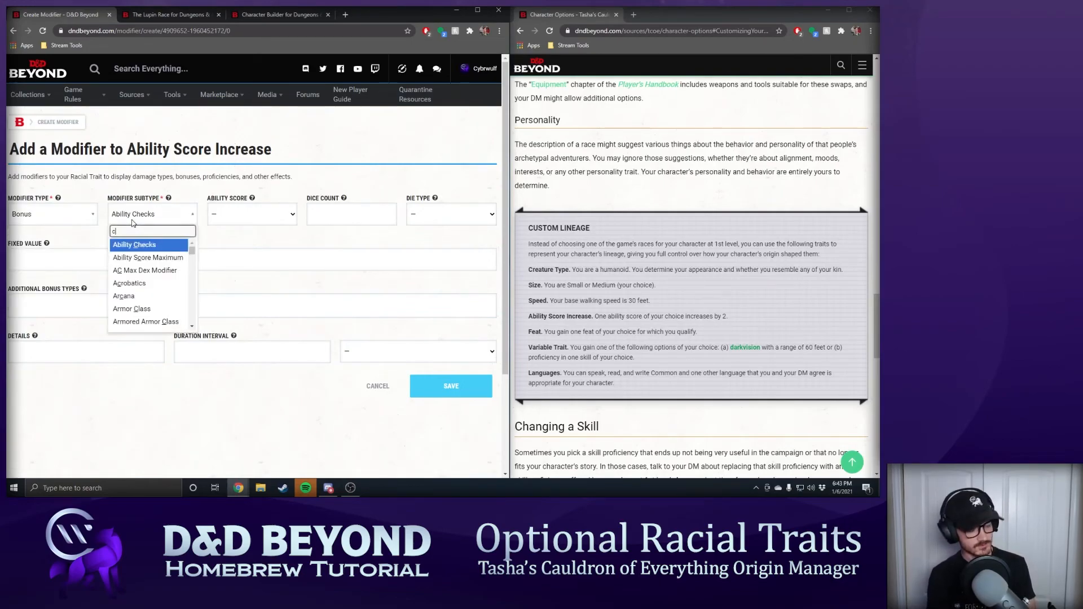
text(hoos)
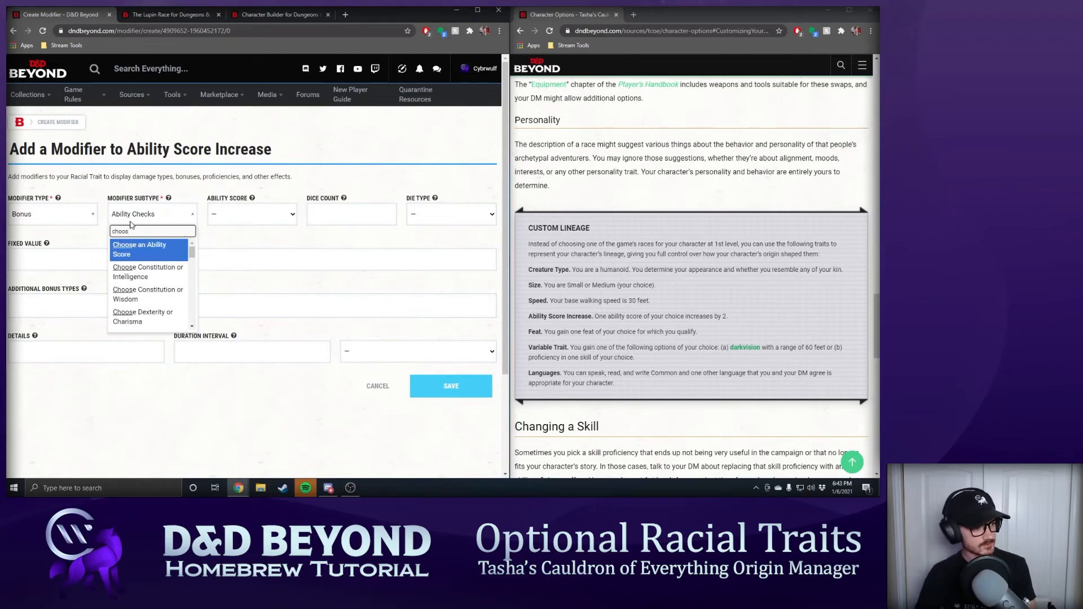
click(145, 248)
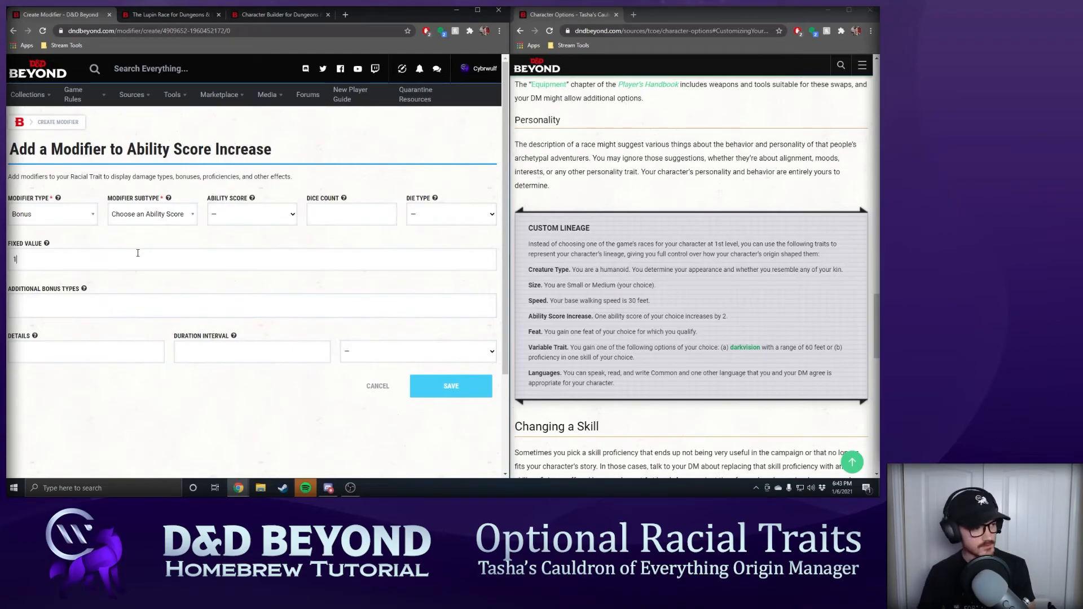
click(439, 388)
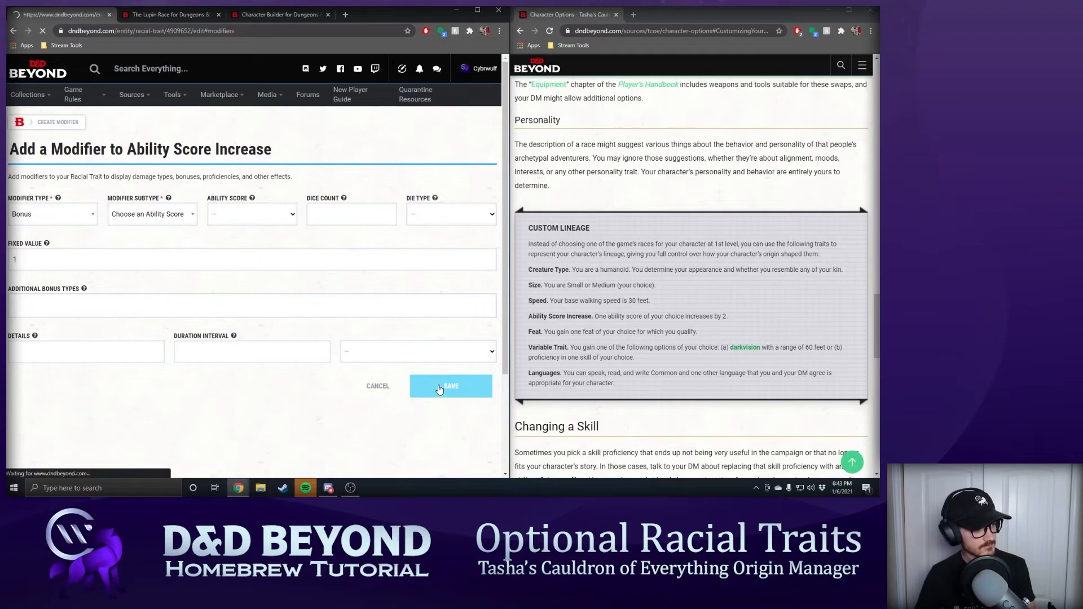
scroll(335, 285, up, 3)
click(448, 209)
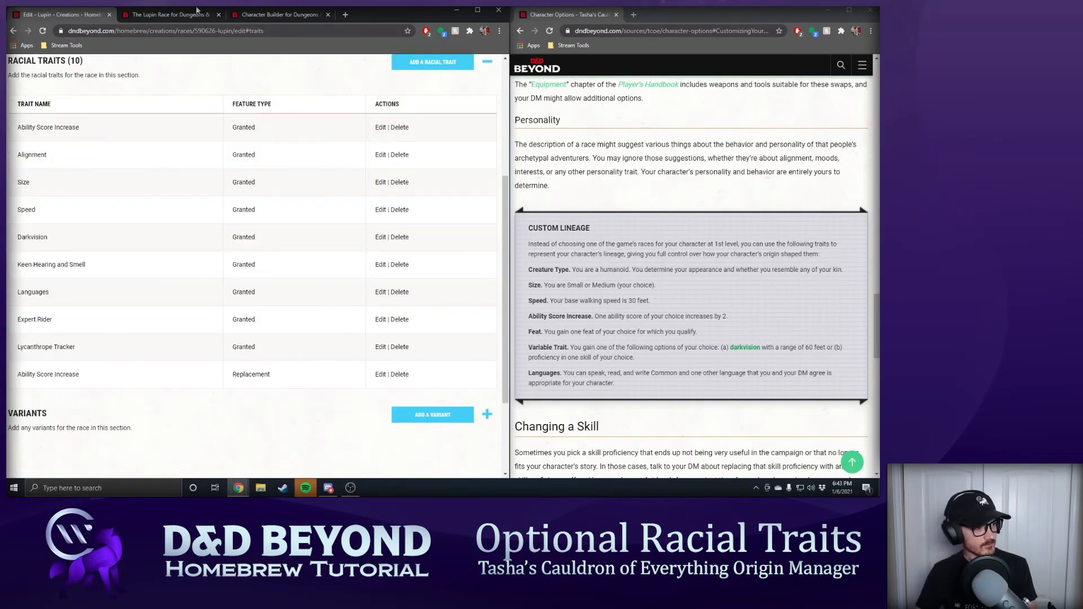
- In the character builder, allow homebrew content for the Dragonborn character and change its race to Lupin
click(273, 14)
scroll(287, 139, up, 3)
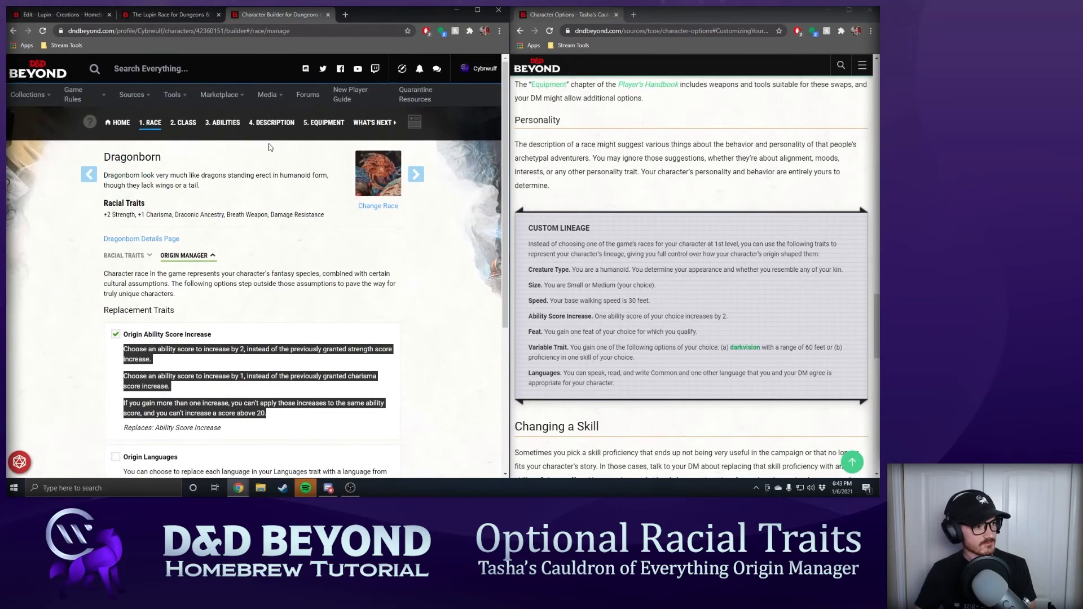
click(122, 122)
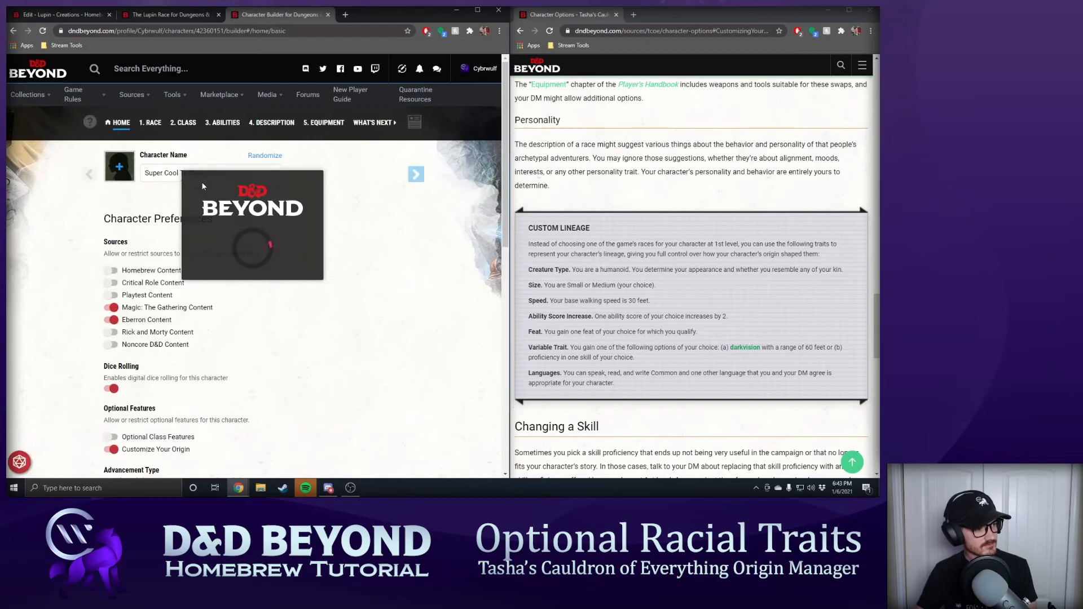
click(151, 123)
click(380, 205)
click(265, 314)
click(215, 395)
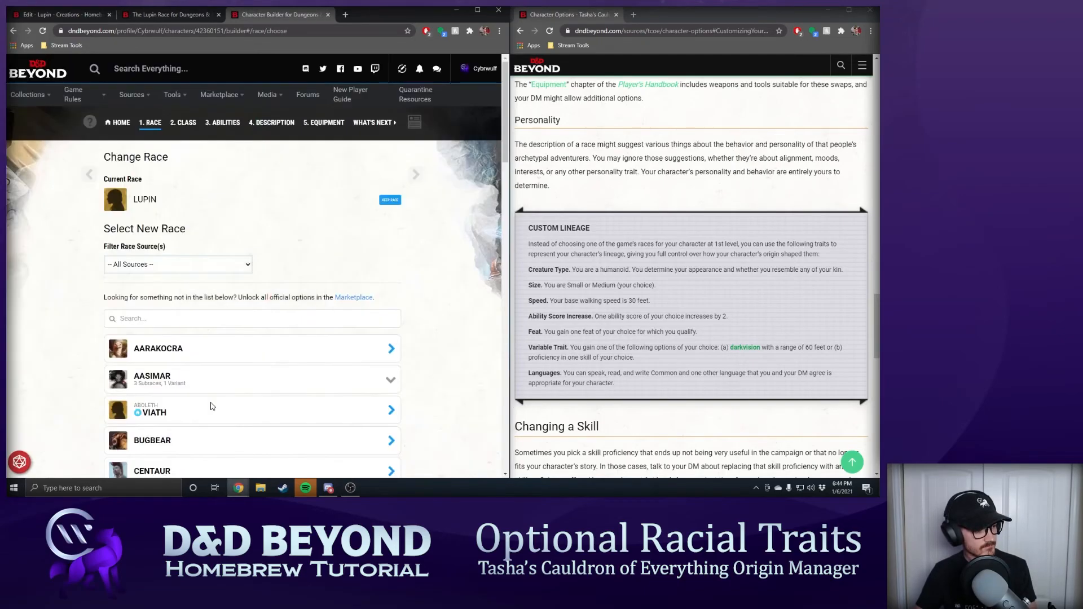
- Enable the Origin Ability Score Increase replacement trait in Lupin's Origin Manager
click(212, 221)
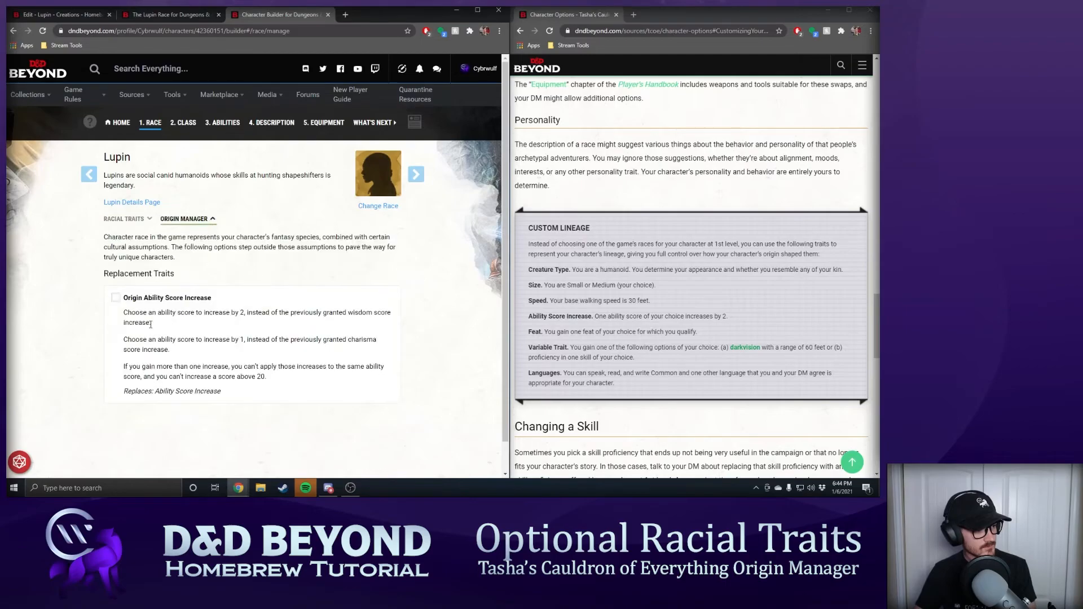
click(115, 297)
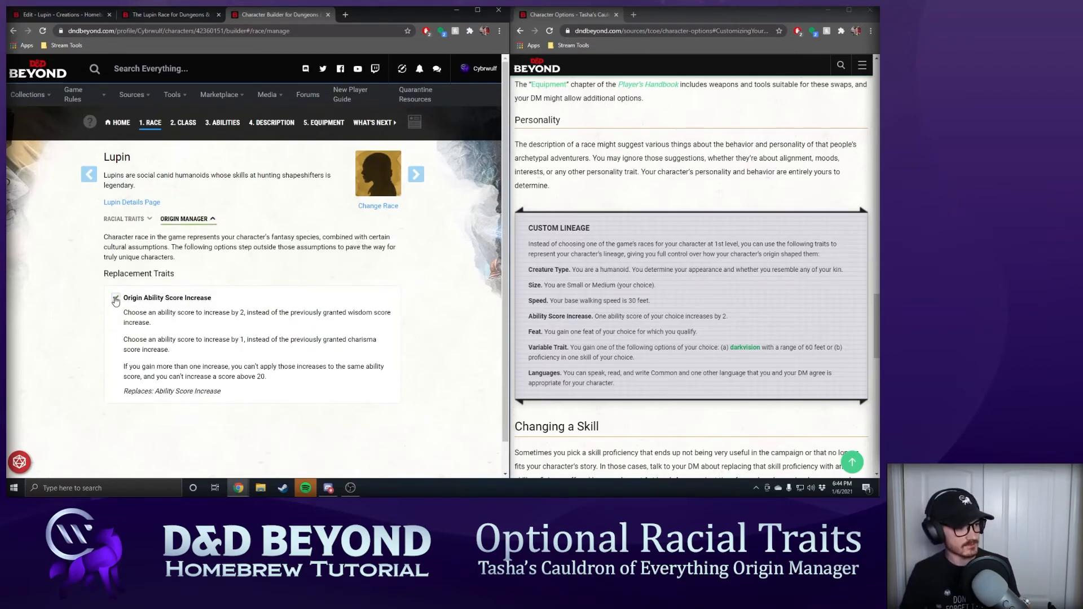
- Choose Charisma Score for the first and Wisdom Score for the second choice of Lupin's Origin Ability Score Increase trait
click(231, 248)
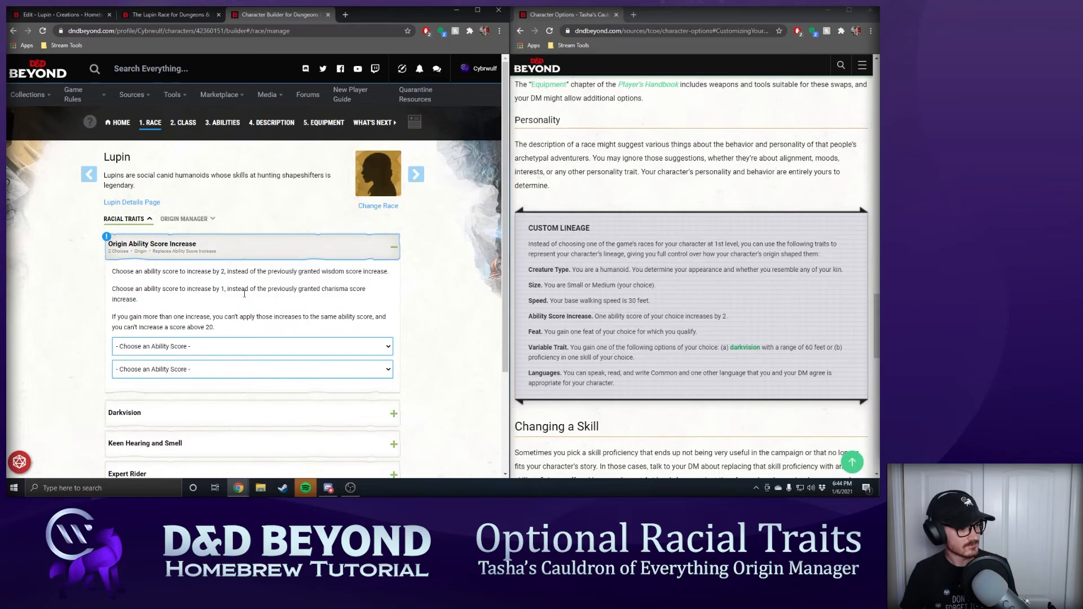
click(231, 346)
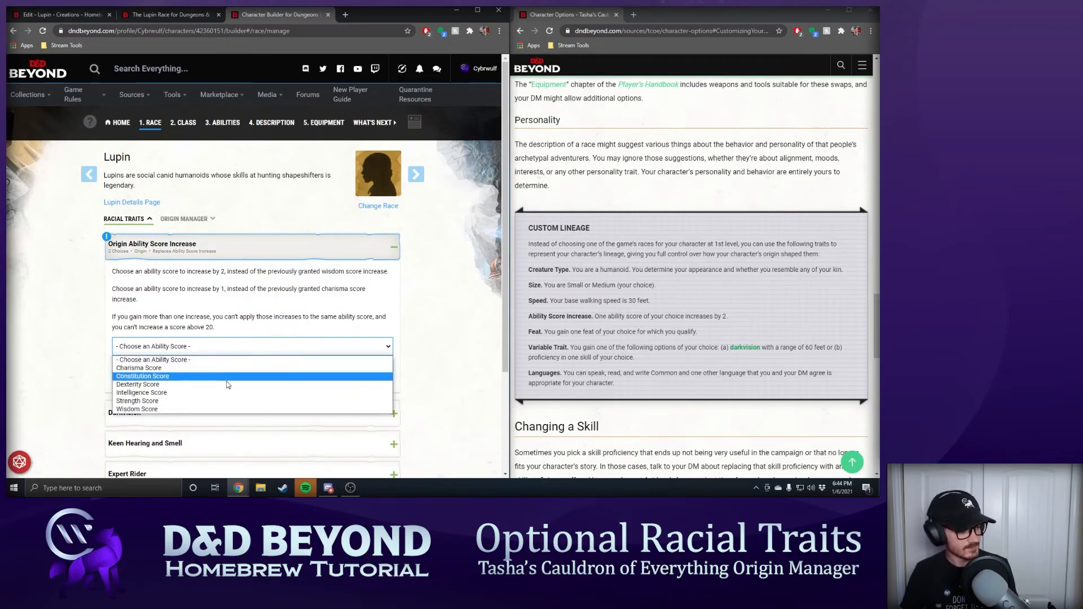
click(226, 369)
click(223, 368)
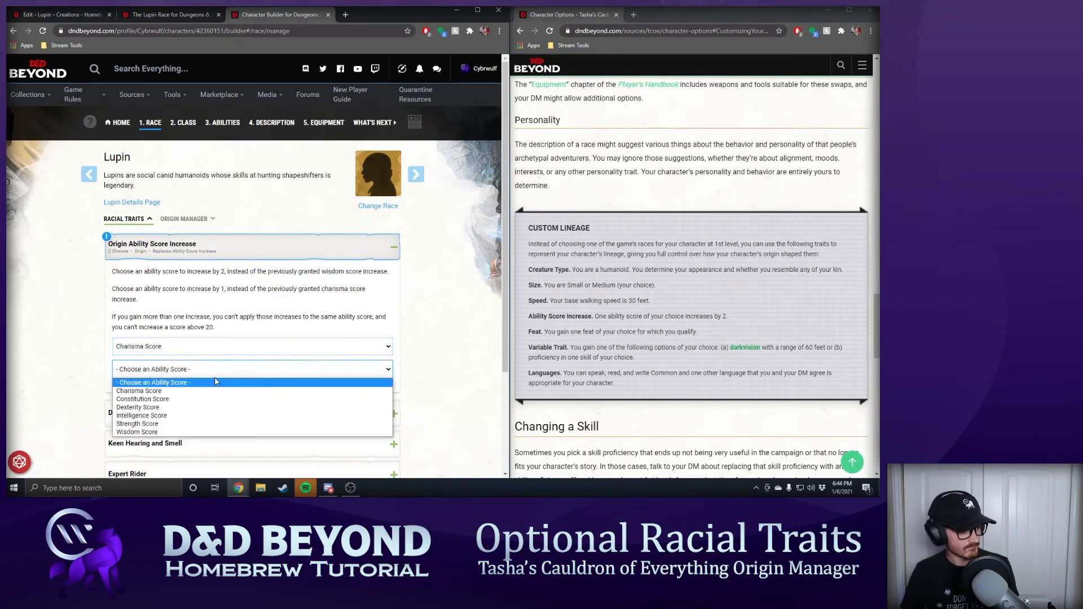
click(203, 433)
scroll(426, 279, down, 2)
scroll(428, 276, up, 2)
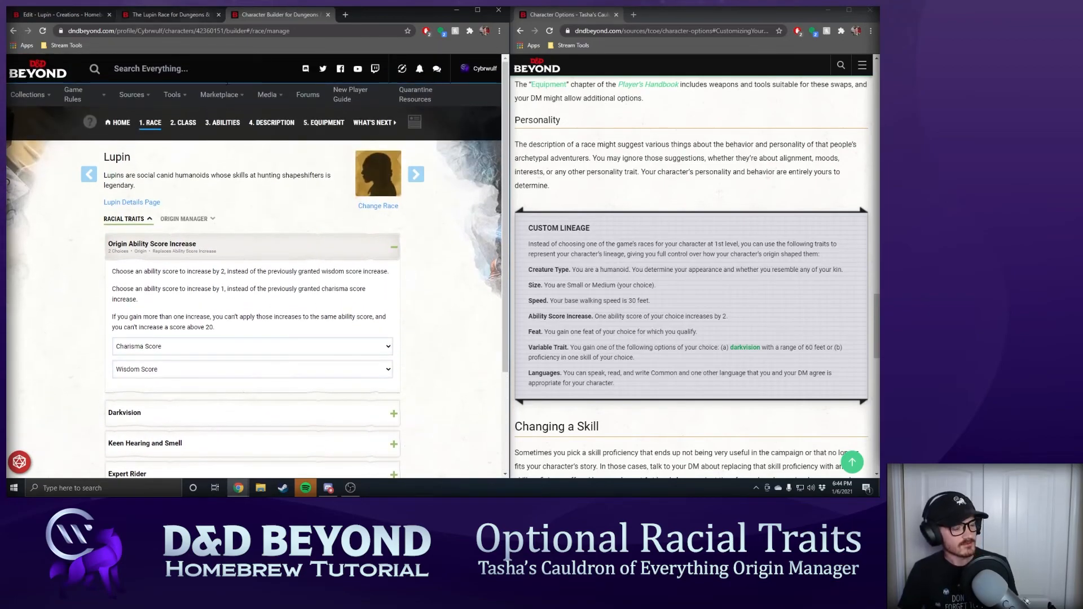
scroll(259, 75, down, 1)
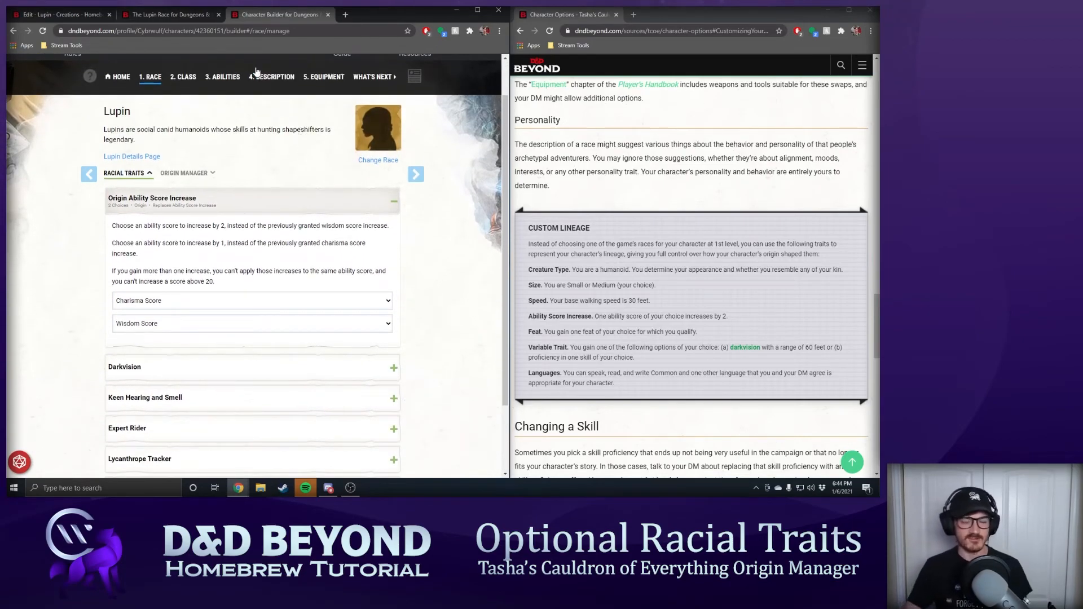
- Review the racial traits on the Lupin race details page, including Languages, and return to the homebrew race editor
click(182, 15)
click(71, 16)
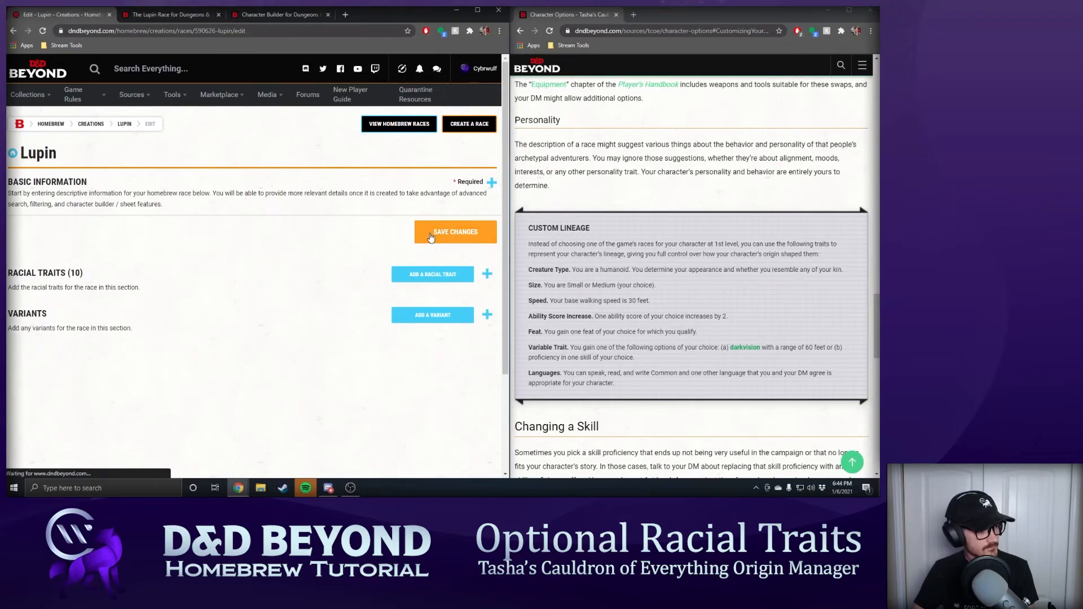
click(126, 125)
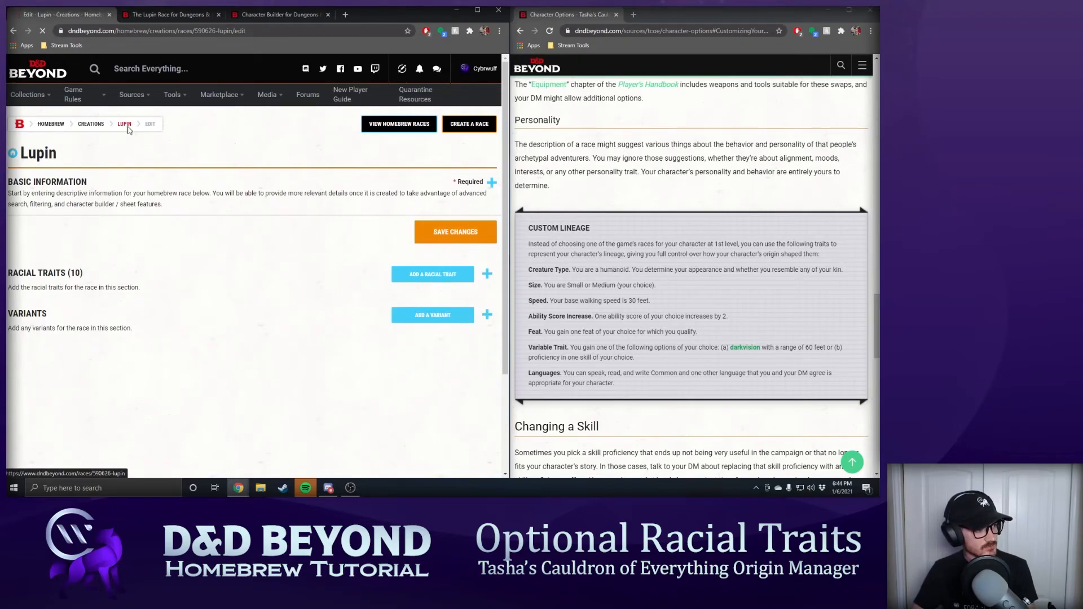
key(alt+Left)
click(189, 18)
scroll(269, 226, down, 1)
scroll(269, 227, down, 3)
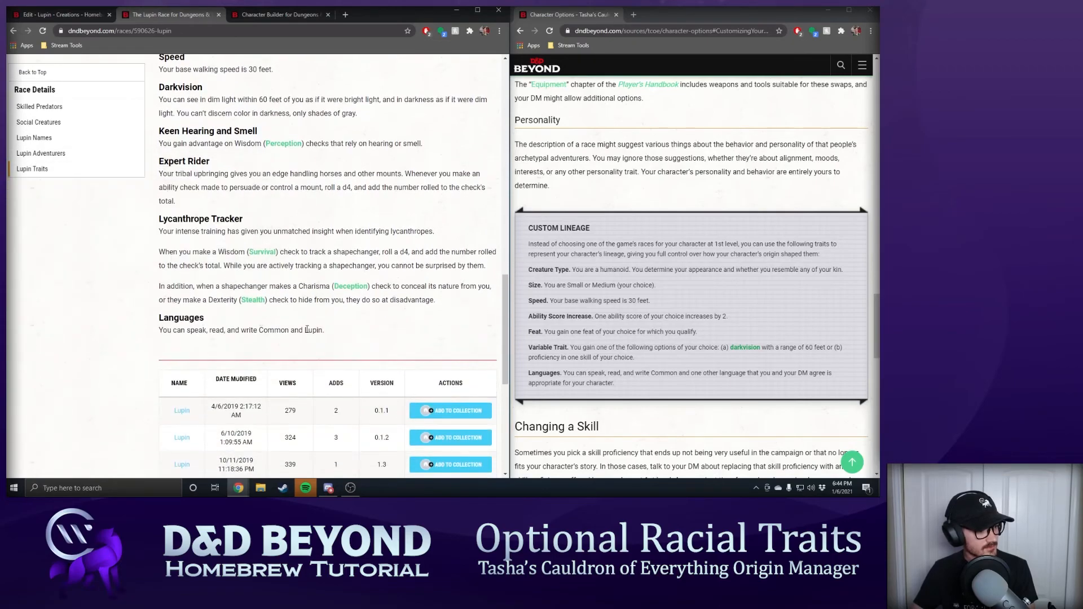
click(73, 17)
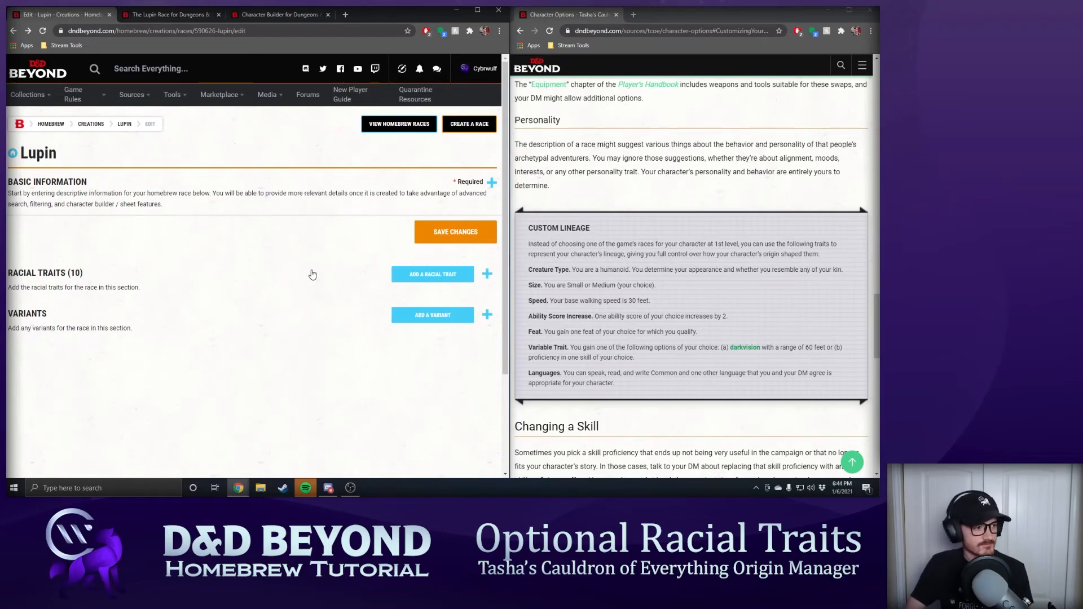
- Start a new racial trait for the Lupin race and name it Languages
click(424, 186)
scroll(406, 208, down, 11)
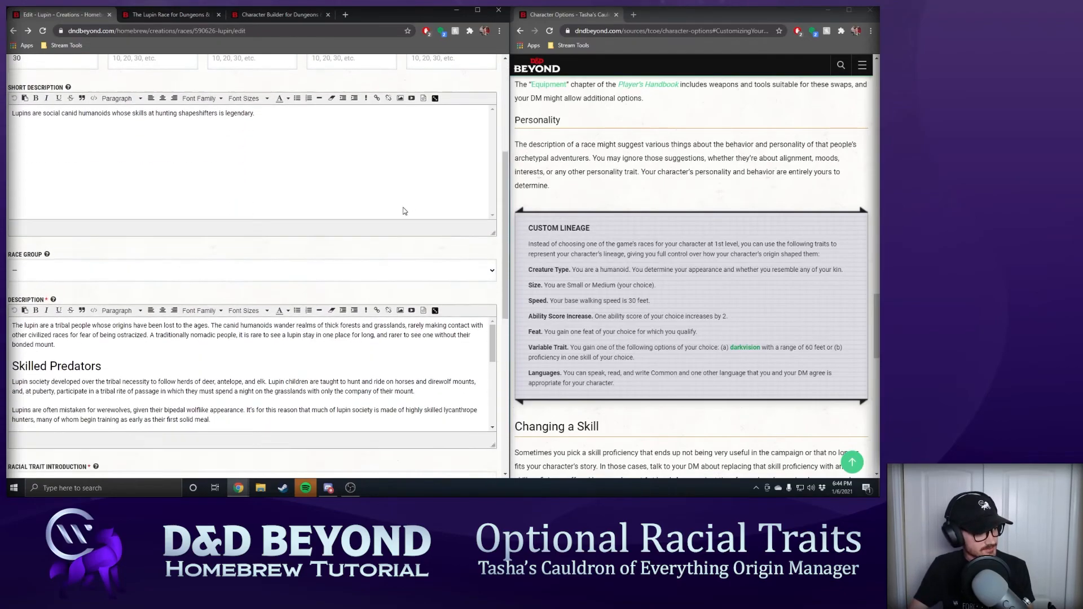
scroll(373, 226, up, 6)
scroll(373, 226, up, 5)
scroll(372, 202, down, 11)
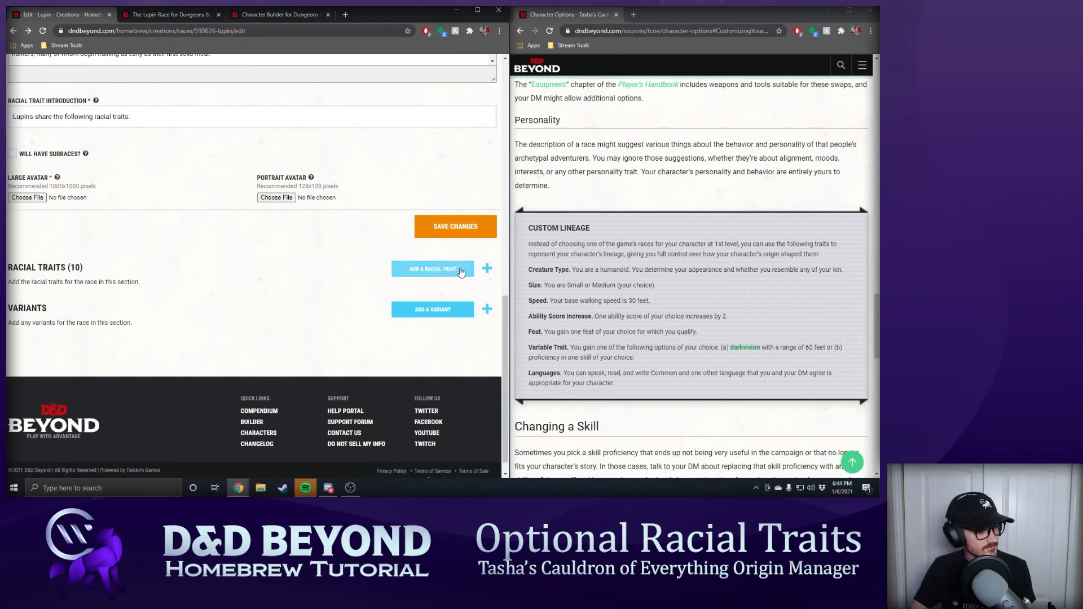
click(460, 275)
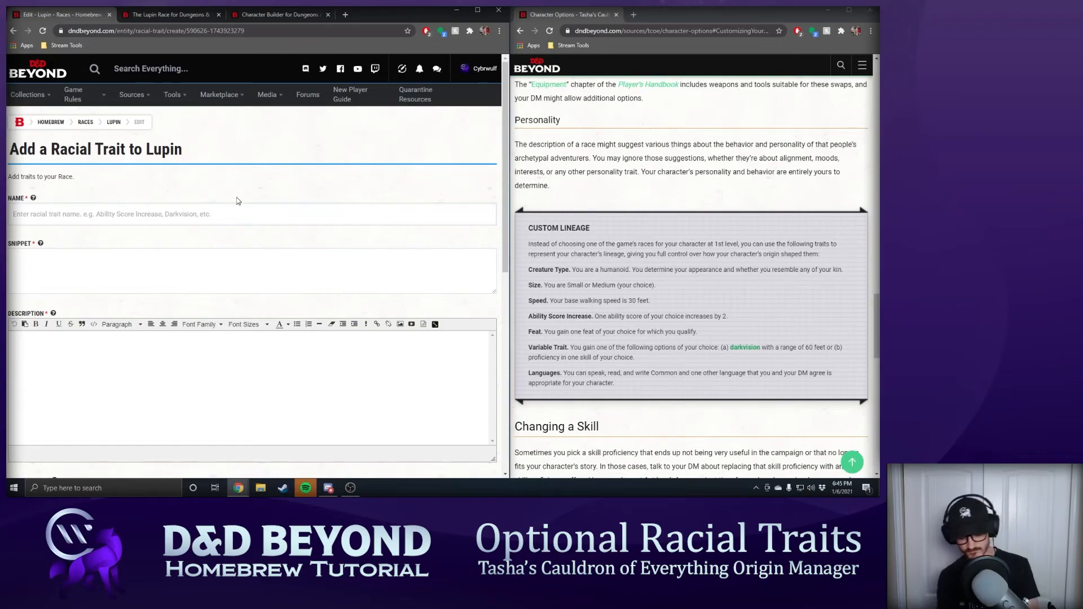
text(Languages)
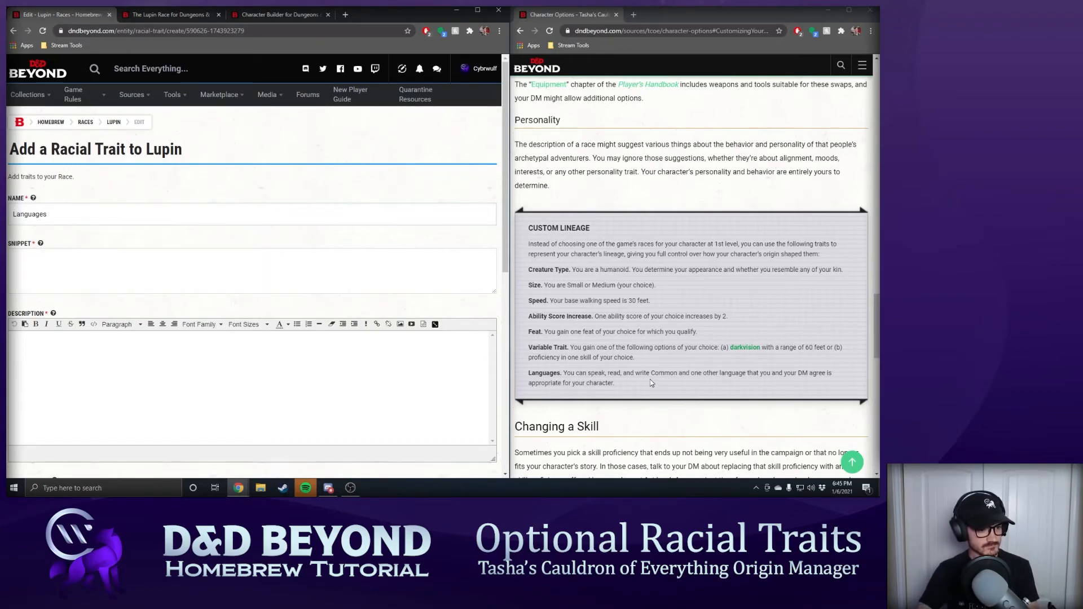
- In the character builder, change the character's race to Aarakocra and show its Origin Manager replacement traits
click(142, 271)
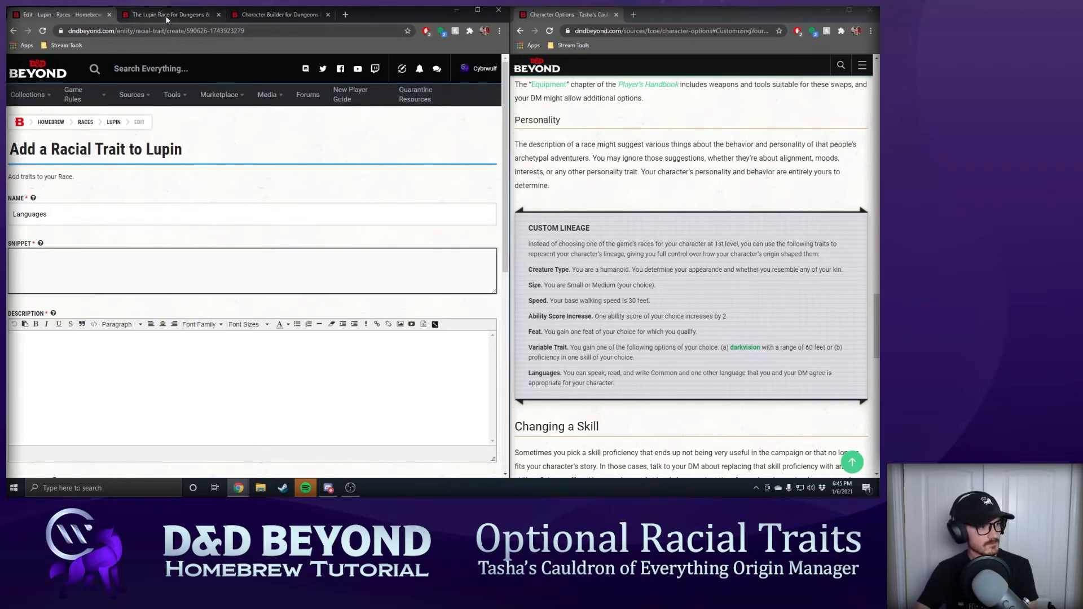
click(250, 16)
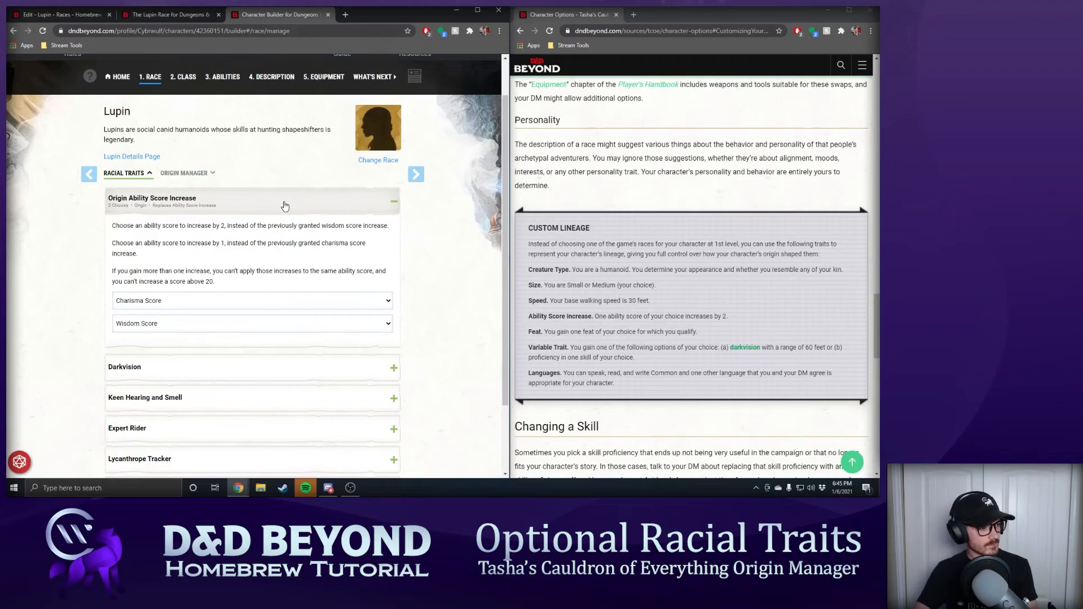
scroll(304, 201, up, 1)
click(376, 206)
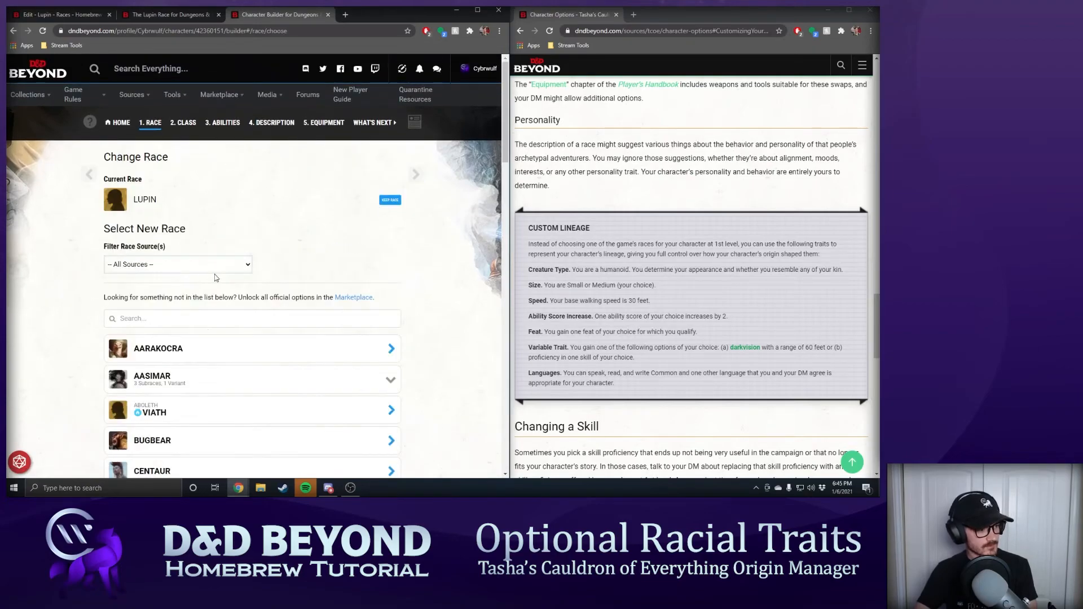
click(225, 355)
click(215, 405)
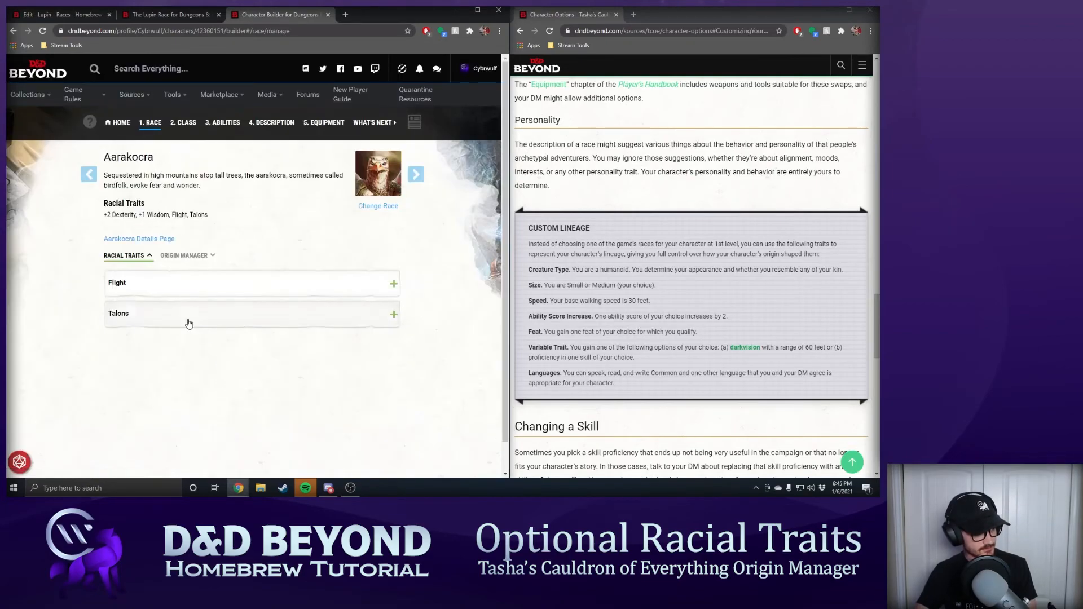
click(199, 256)
scroll(217, 277, down, 2)
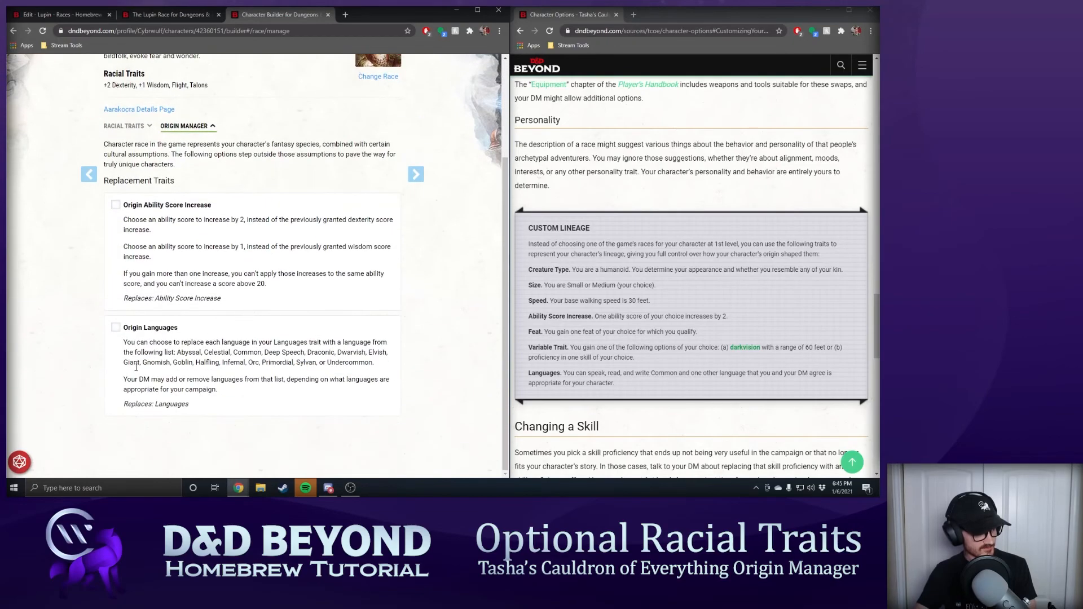
- Copy both paragraphs of Aarakocra's Origin Languages text into the description of Lupin's new Languages trait
mouse_move(123, 345)
mouse_down()
mouse_move(234, 394)
mouse_move(123, 332)
mouse_move(200, 379)
mouse_move(123, 343)
mouse_up()
click(118, 344)
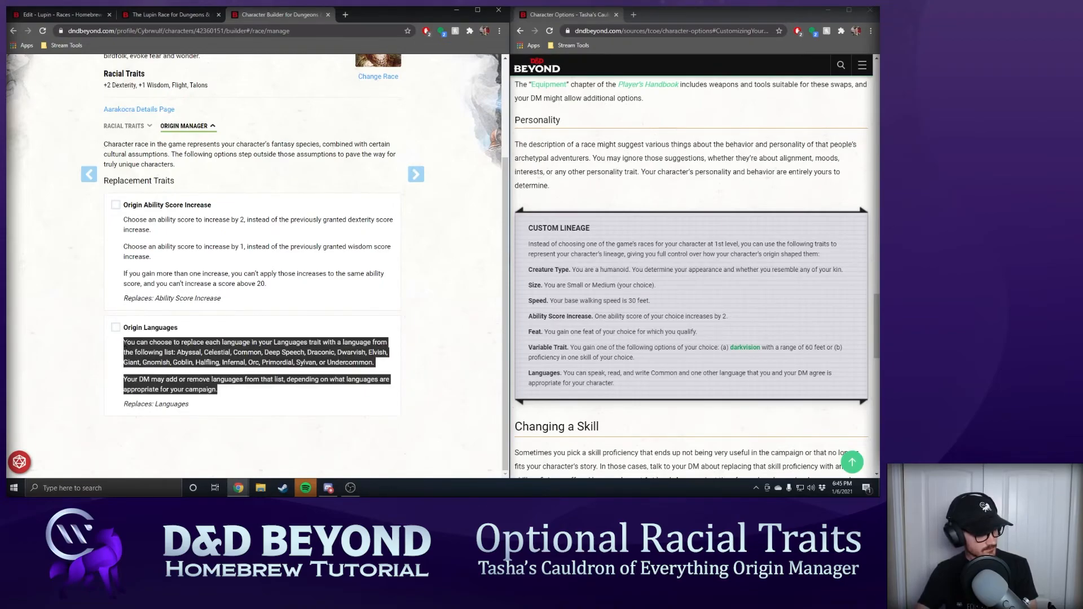
right_click(148, 351)
click(169, 359)
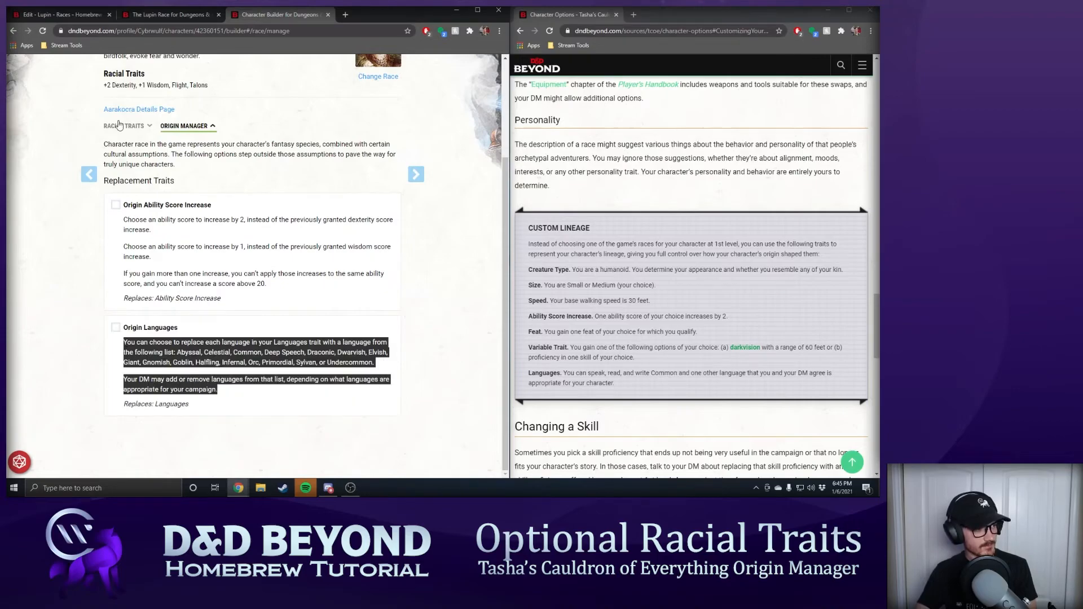
click(72, 15)
click(178, 338)
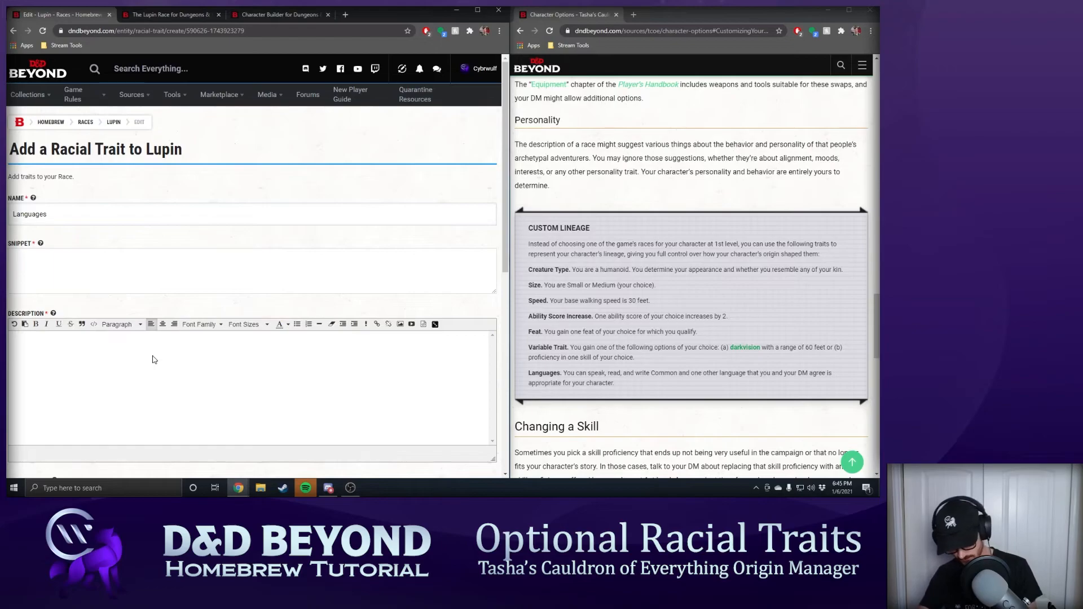
key(super+v)
click(184, 361)
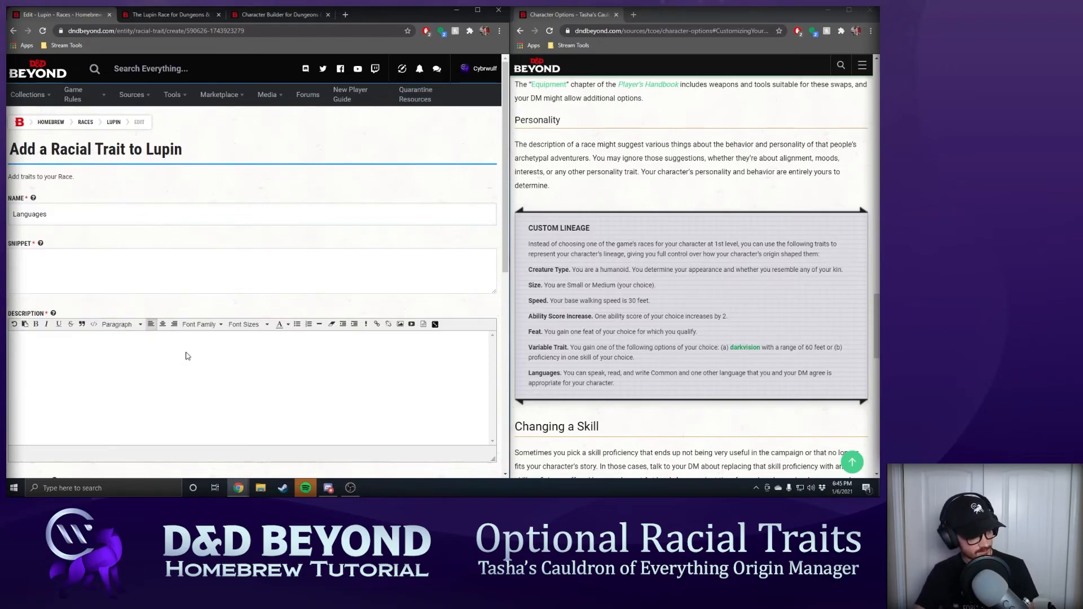
key(ctrl+v)
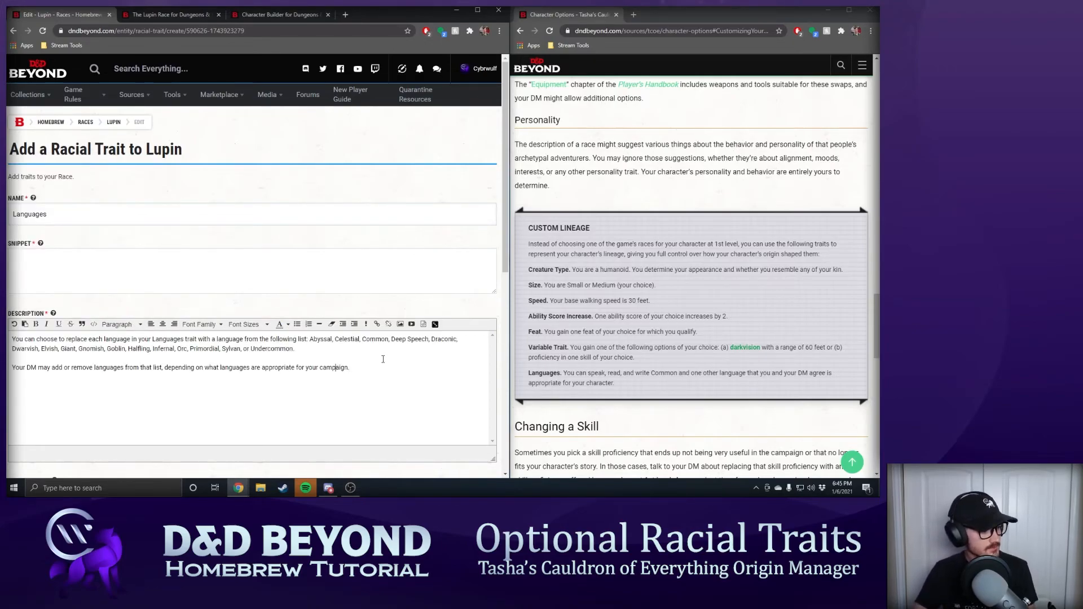
- Copy the description's first paragraph, with the list of replacement languages, into the trait's snippet
drag(295, 349, 14, 332)
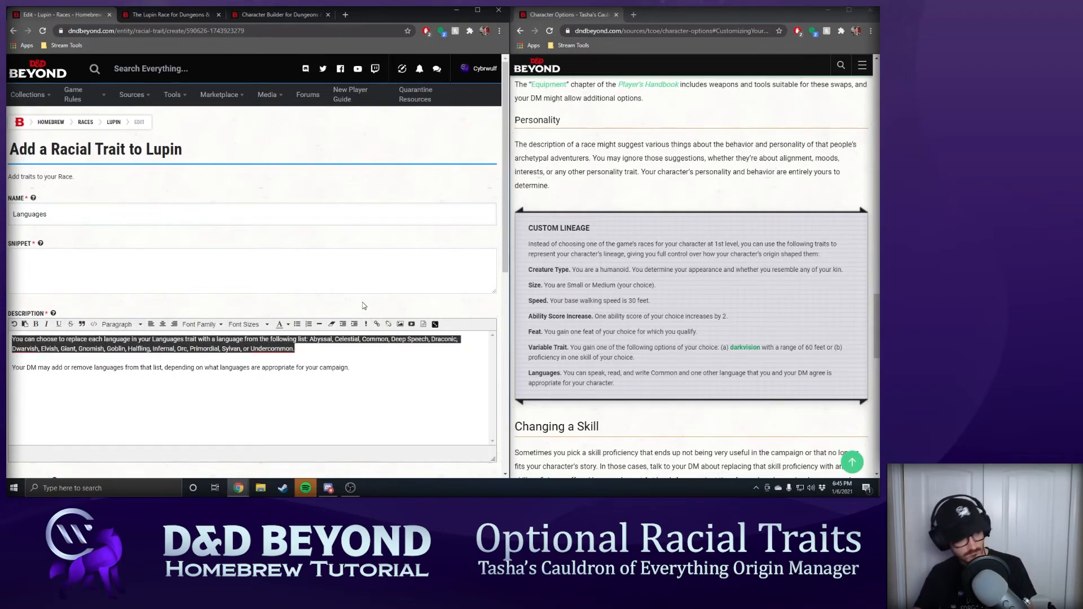
click(256, 264)
key(ctrl+v)
scroll(347, 333, down, 2)
scroll(345, 330, down, 5)
scroll(331, 310, up, 7)
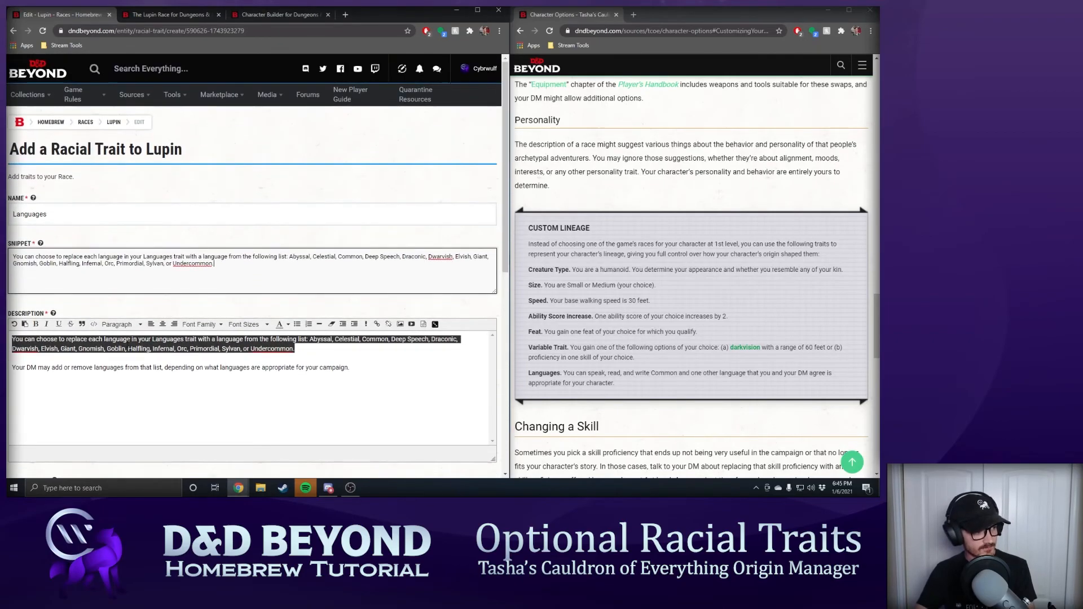
- Set the Languages trait's display order to 9
scroll(149, 326, down, 4)
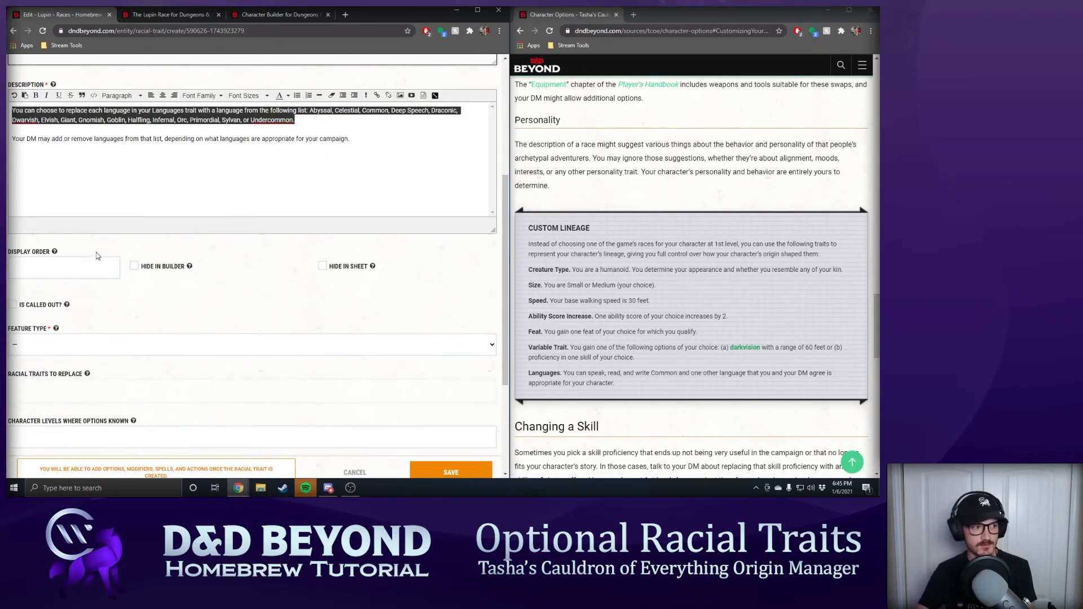
click(95, 263)
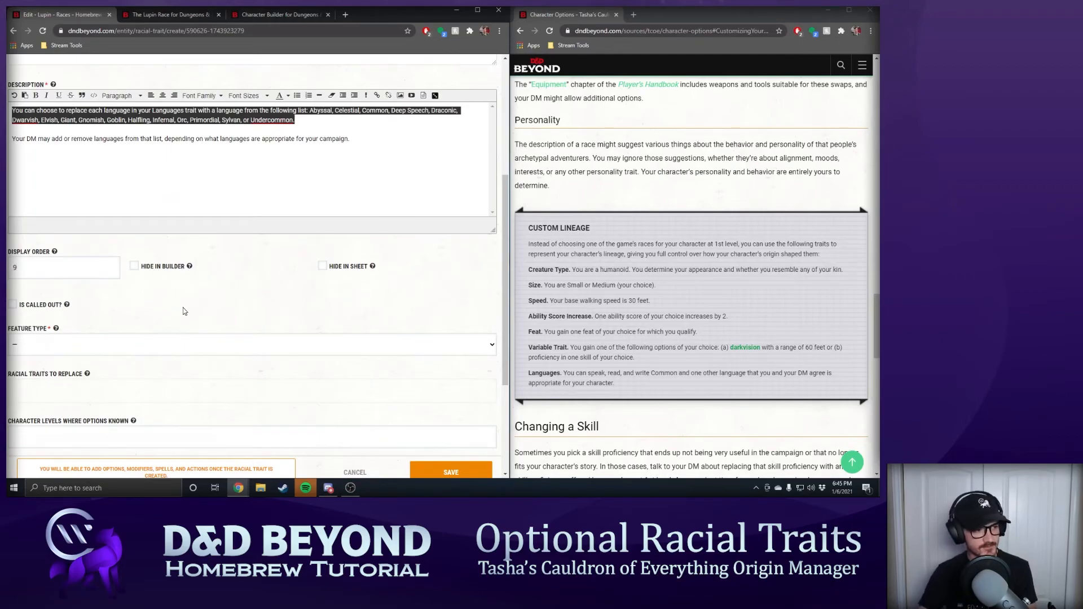
click(278, 169)
scroll(242, 207, up, 2)
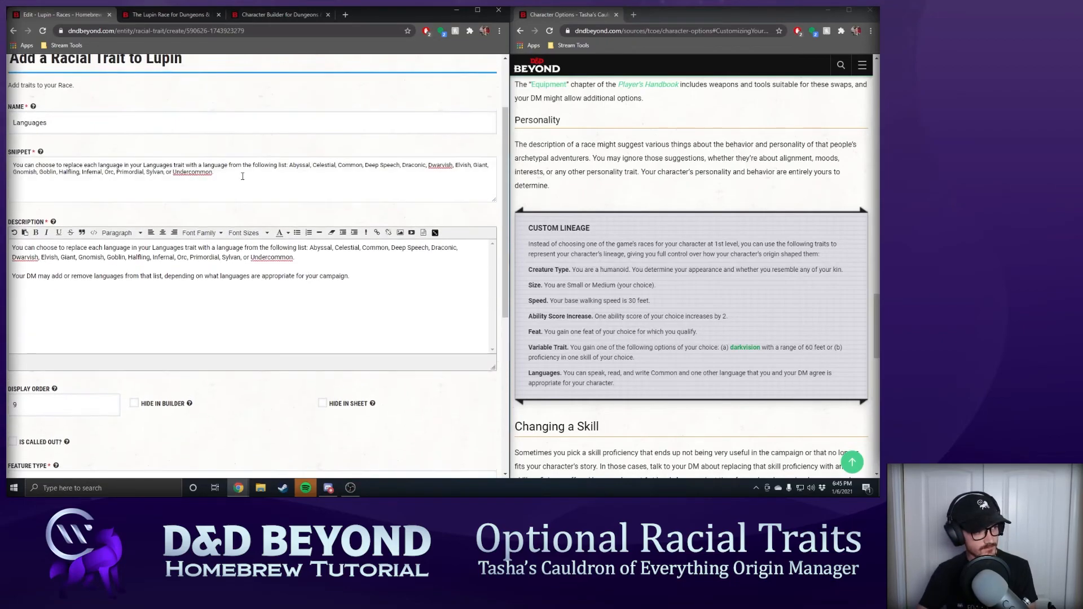
scroll(251, 293, down, 3)
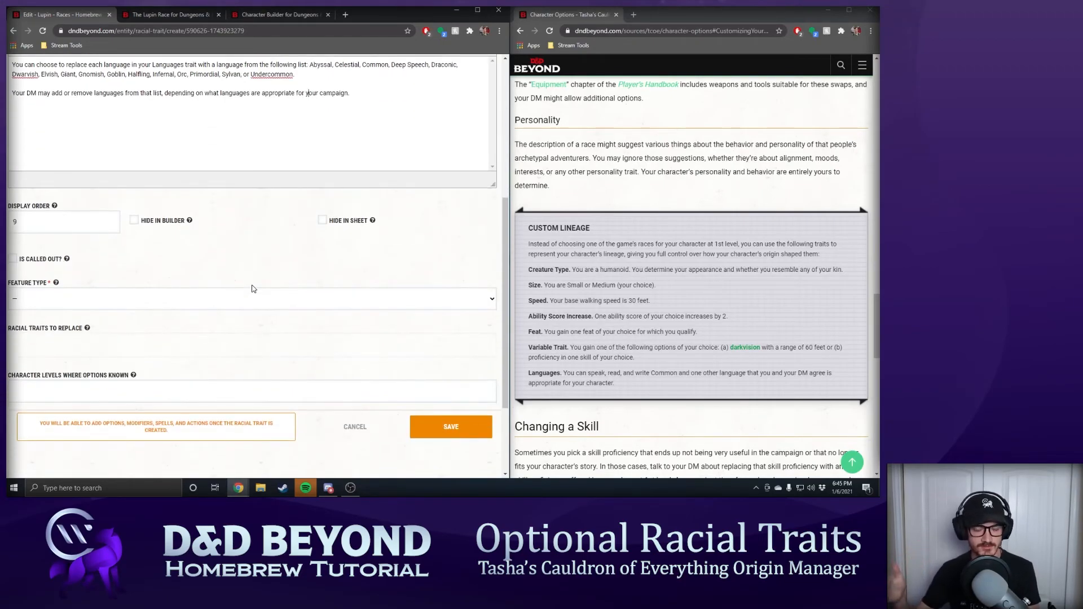
- Set the feature type to Replacement with Languages as the racial trait to replace, and save the trait
click(253, 294)
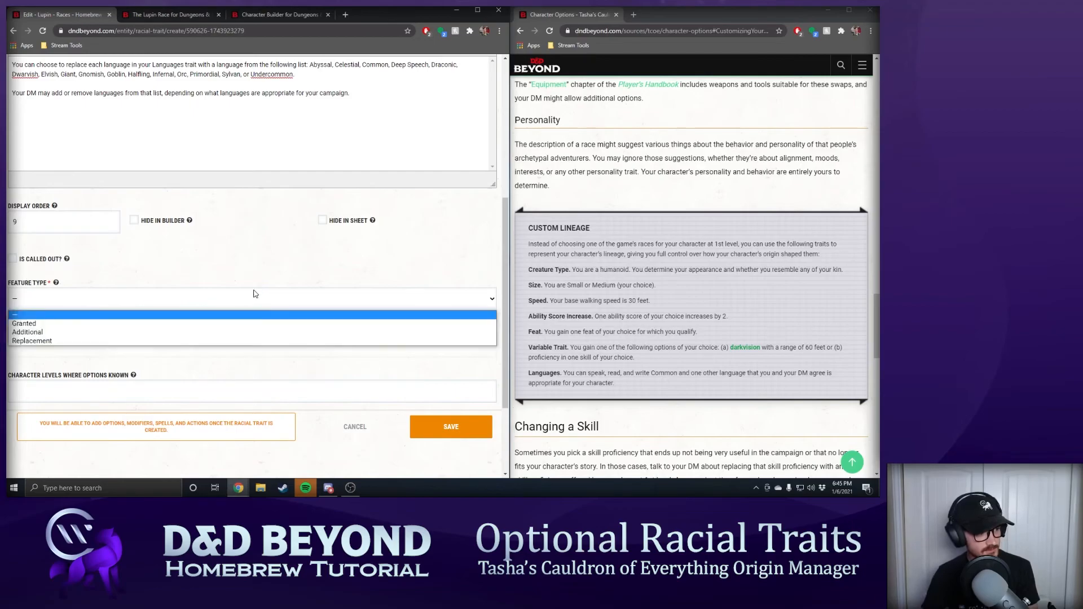
click(229, 341)
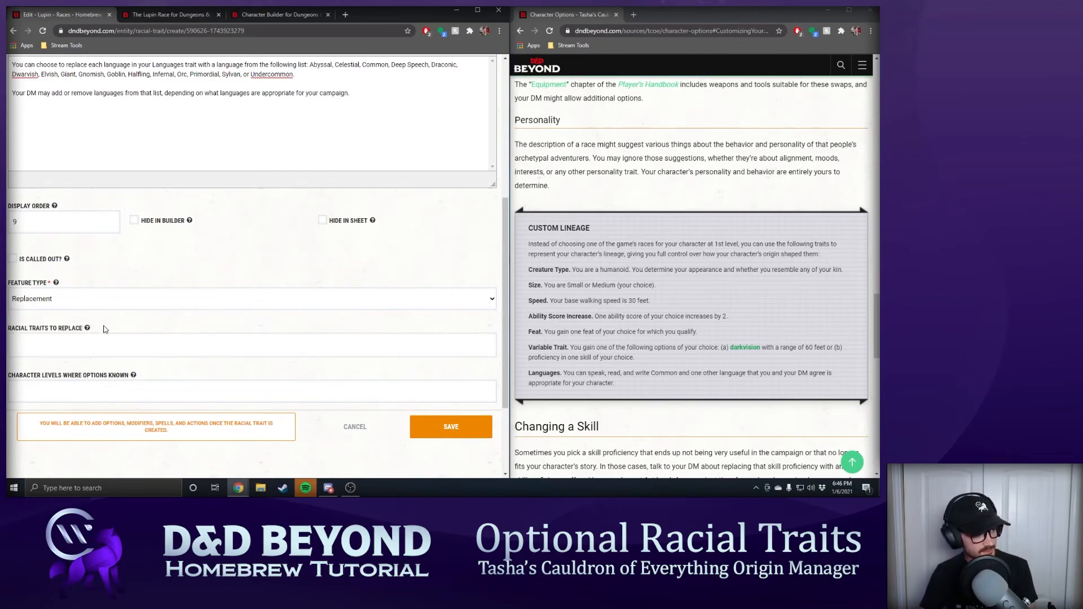
click(110, 346)
scroll(115, 412, down, 1)
click(116, 419)
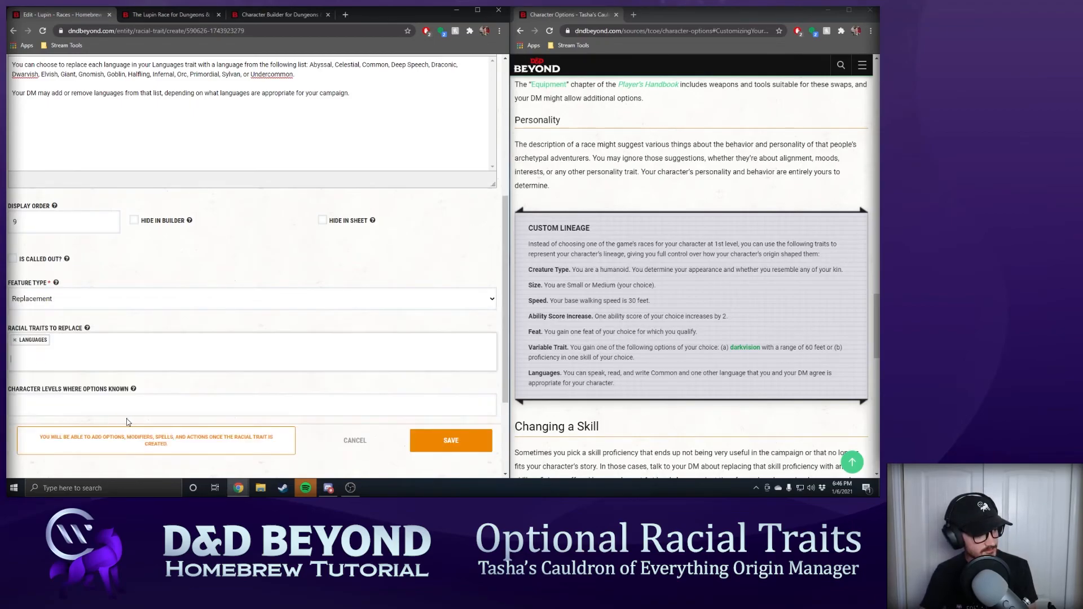
click(442, 442)
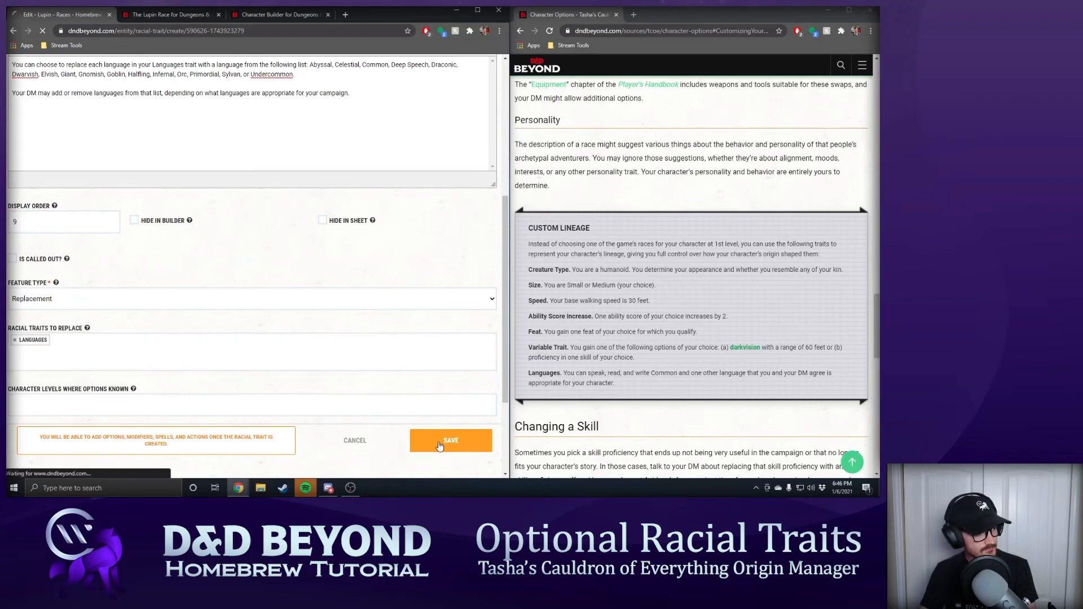
- Add a modifier of type Language with subtype Choose a Language to the Languages trait
scroll(395, 367, down, 10)
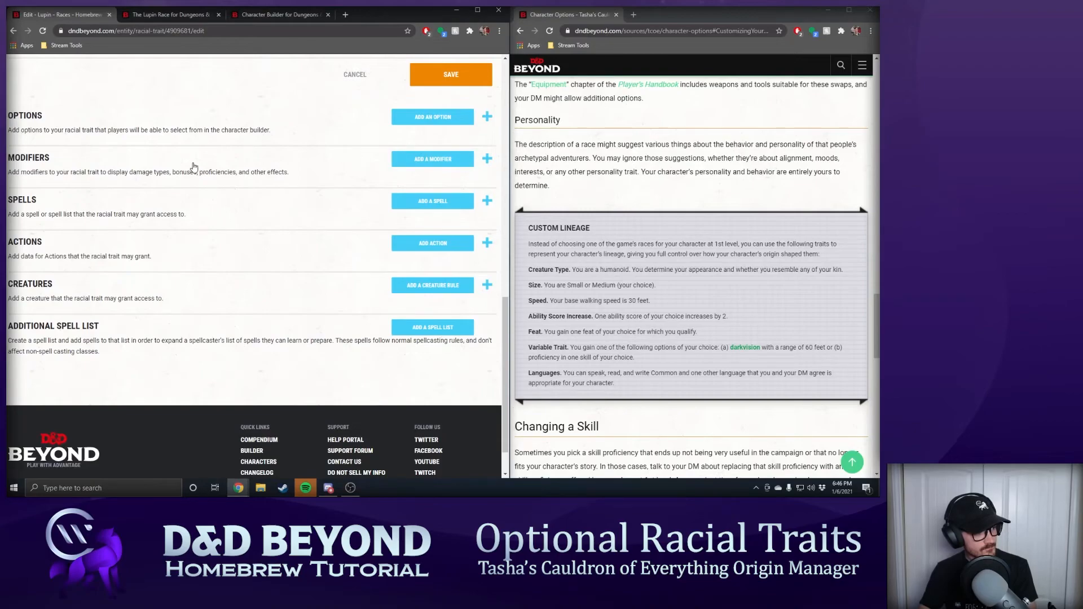
click(415, 166)
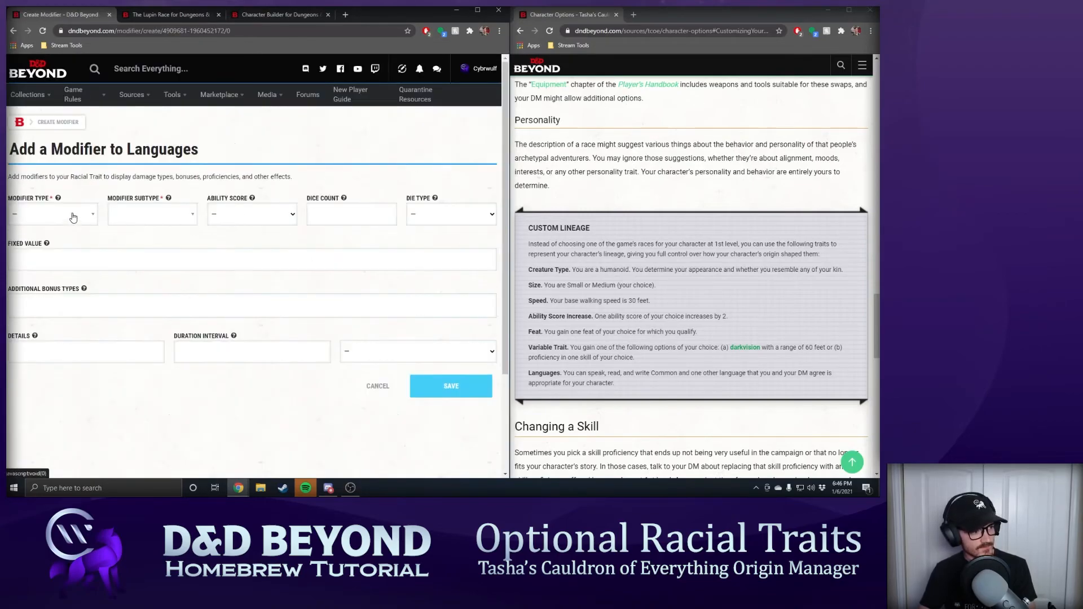
click(73, 217)
text(lang)
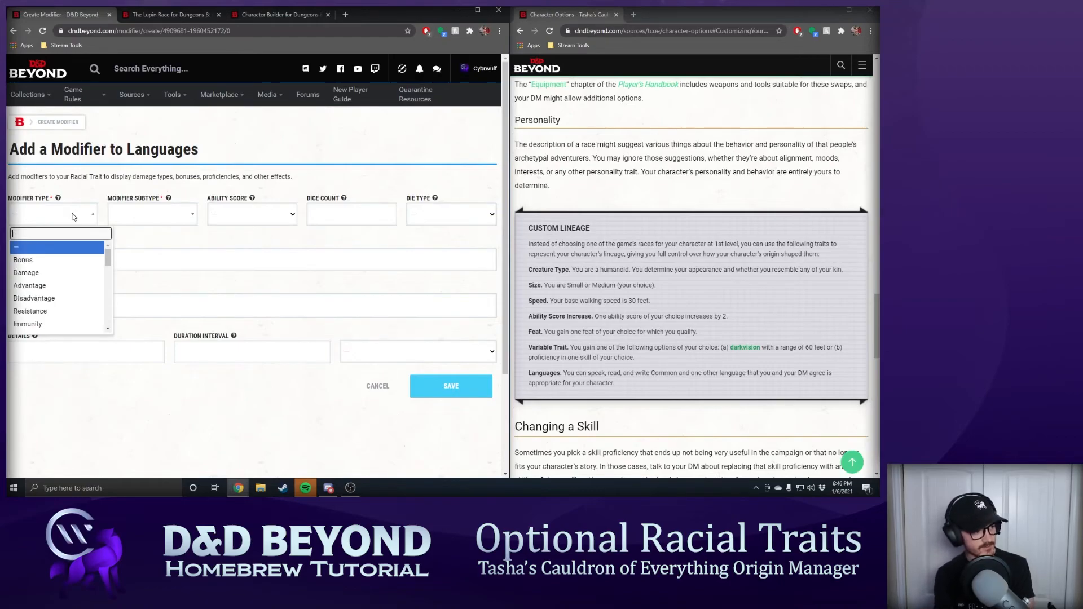
key(Return)
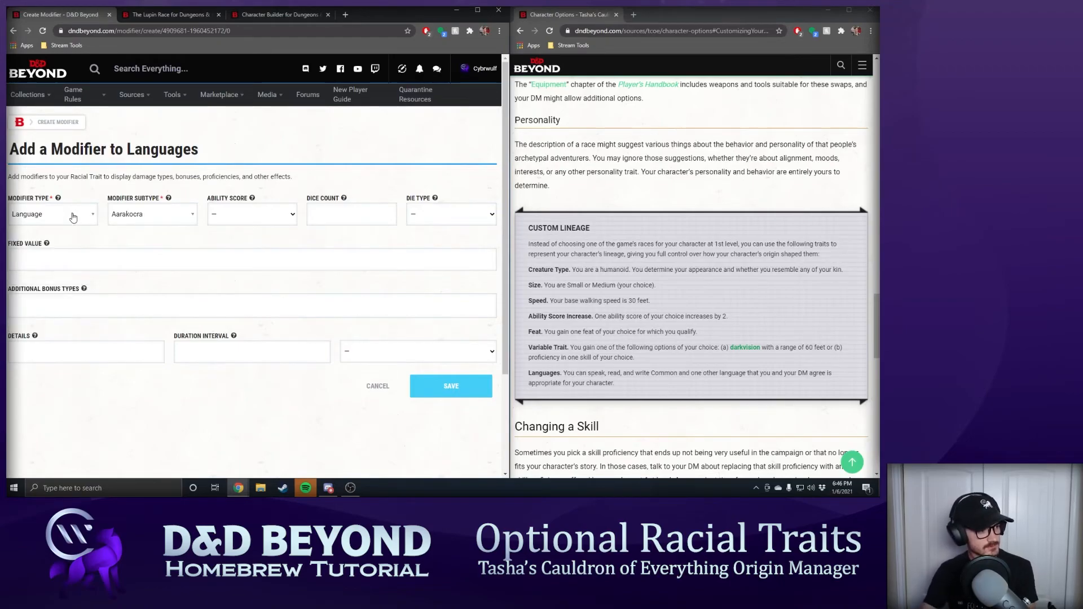
click(155, 217)
text(choo)
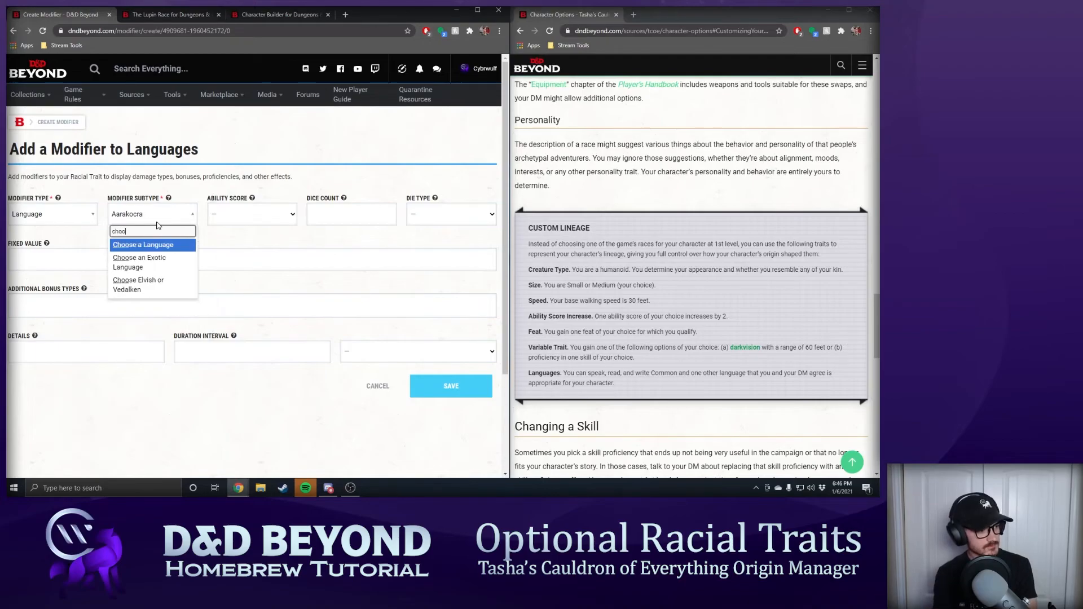
key(Return)
key(Return)
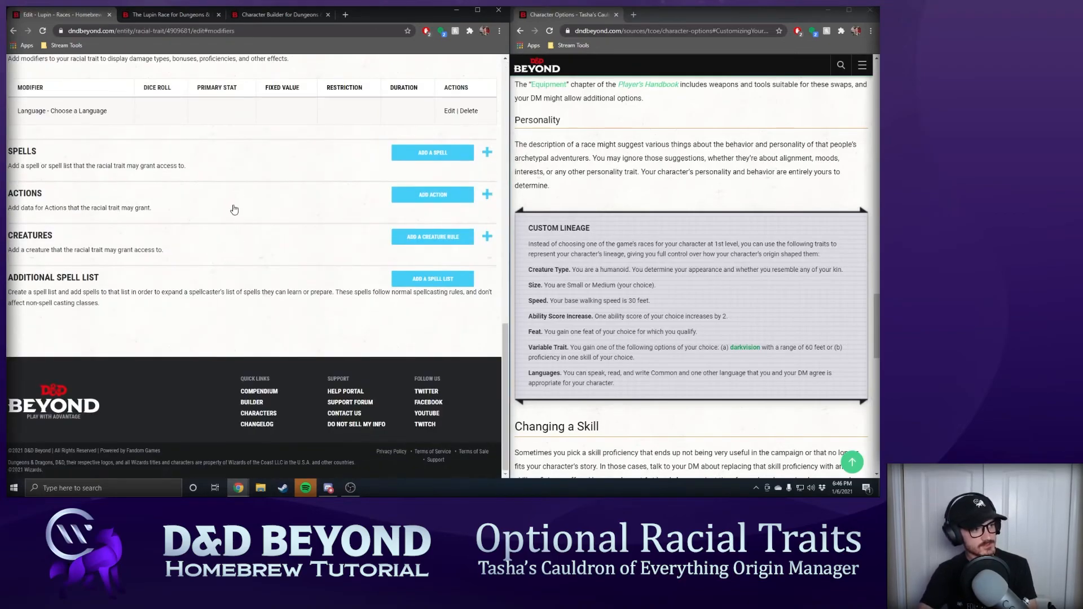
- Add a second Language modifier to the trait and set its subtype to Choose a Language
click(422, 231)
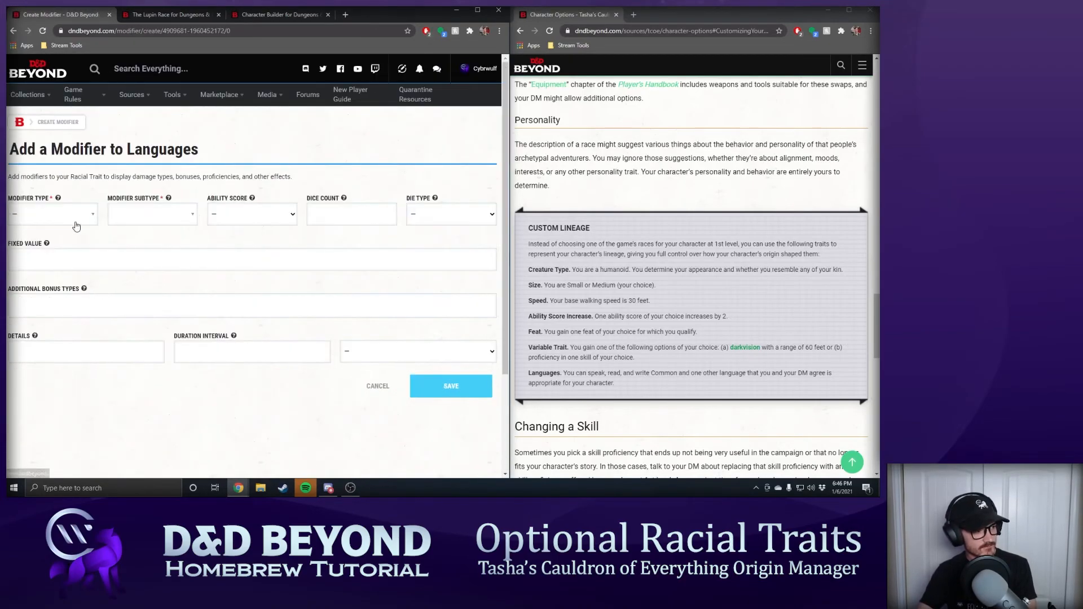
click(59, 215)
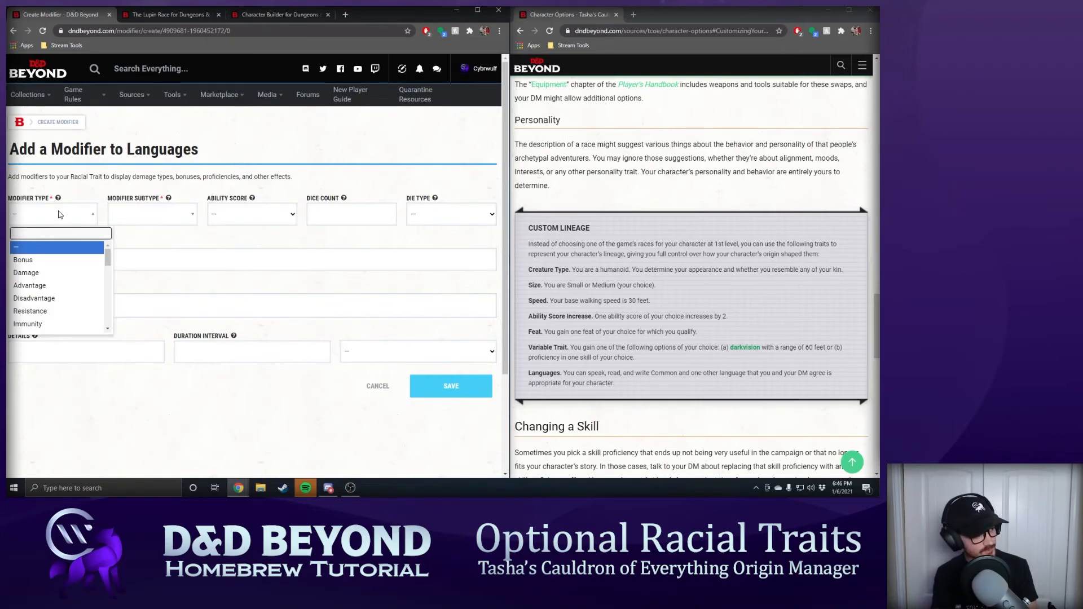
text(lang)
key(Return)
key(Return)
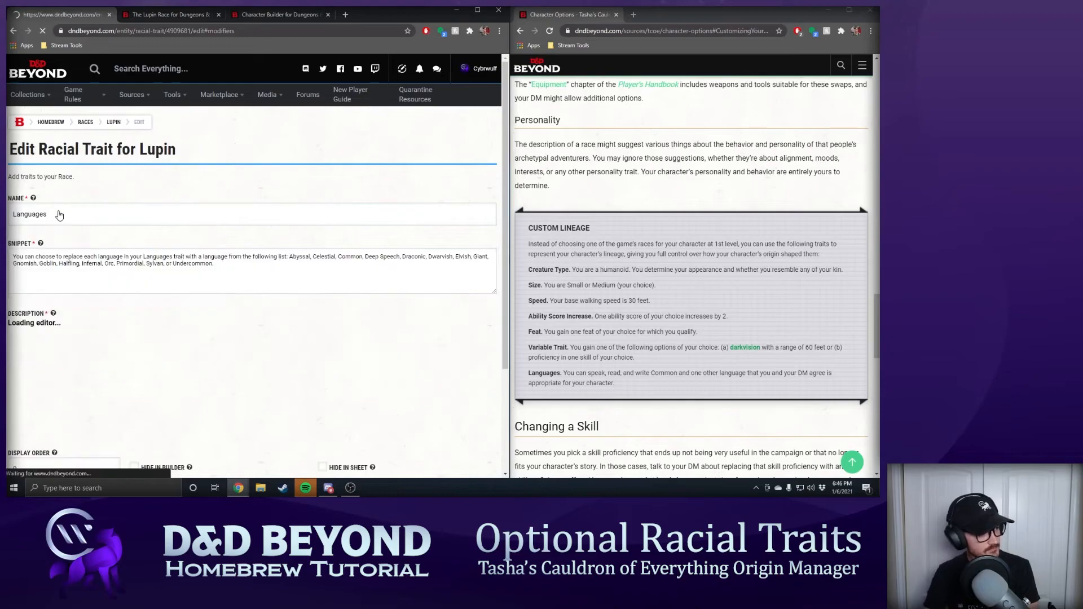
click(449, 111)
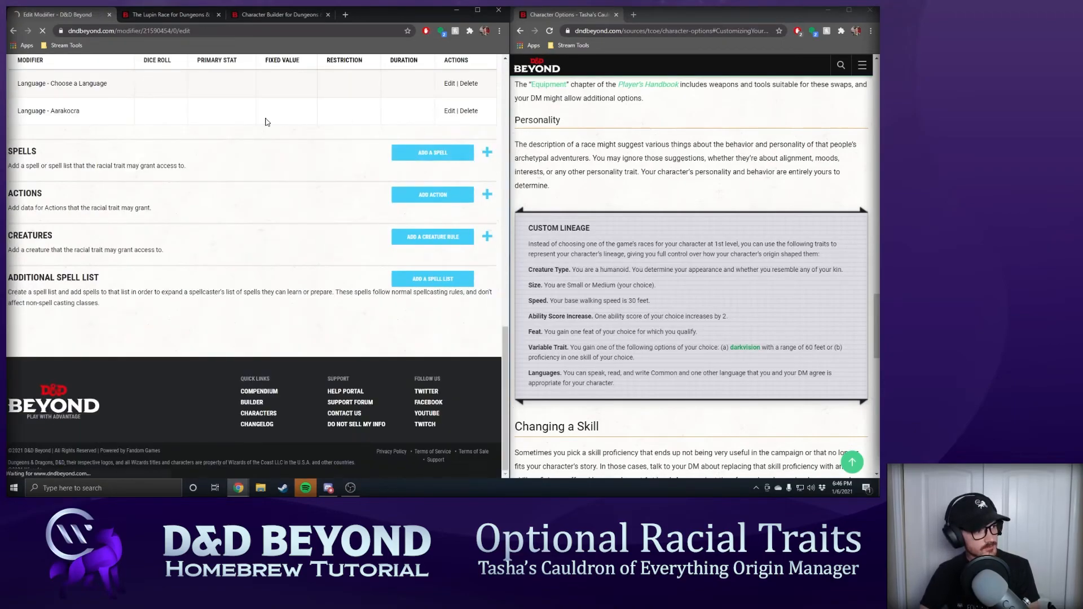
click(150, 212)
text(cho)
key(Return)
key(Return)
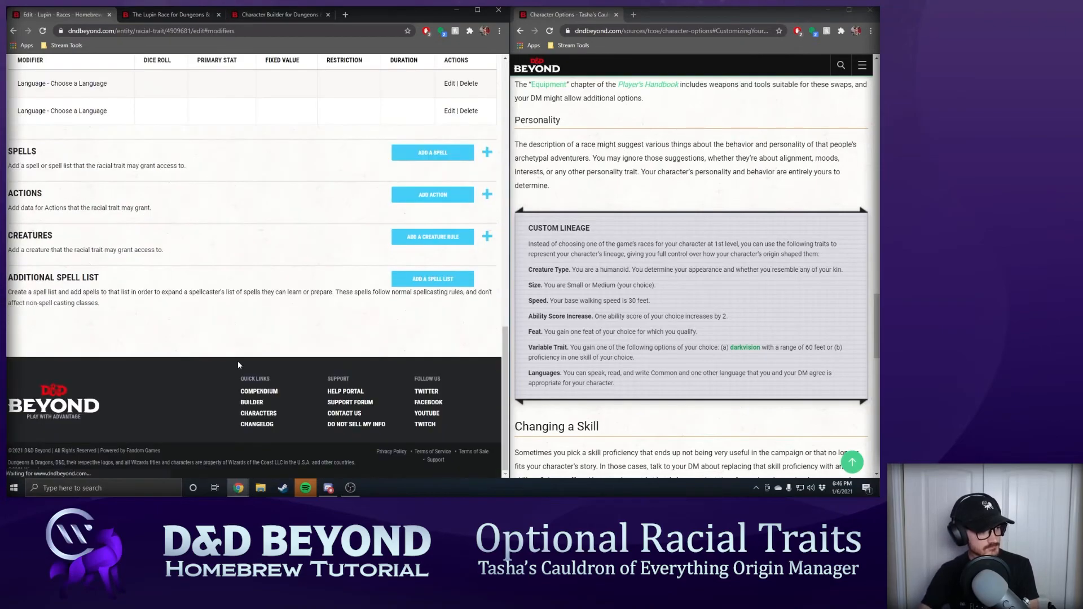
- Save the Languages trait and the changes to the Lupin race
scroll(243, 256, up, 4)
click(434, 169)
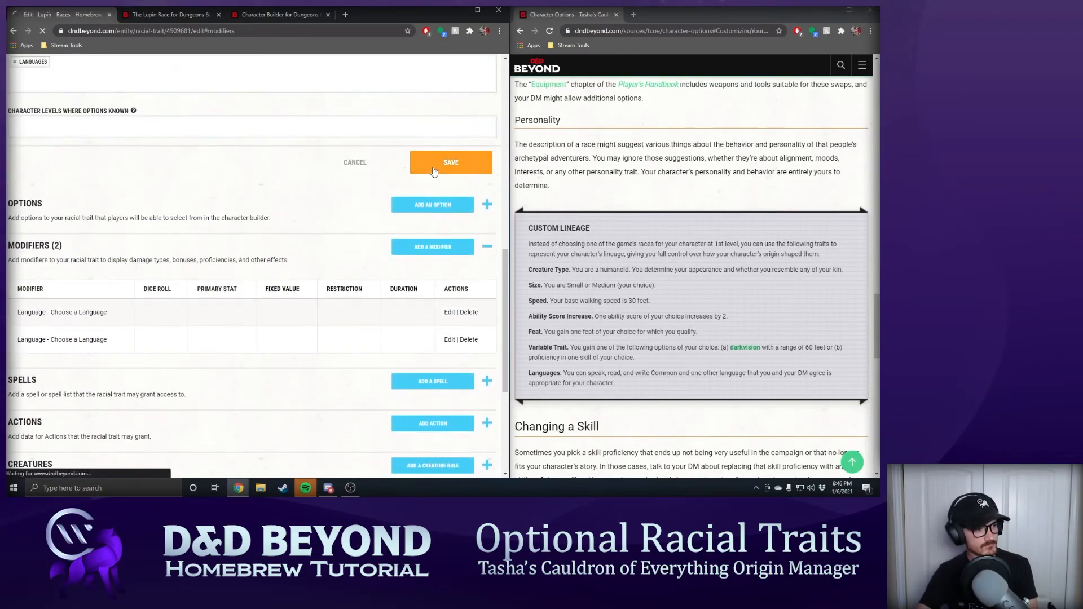
scroll(193, 270, down, 3)
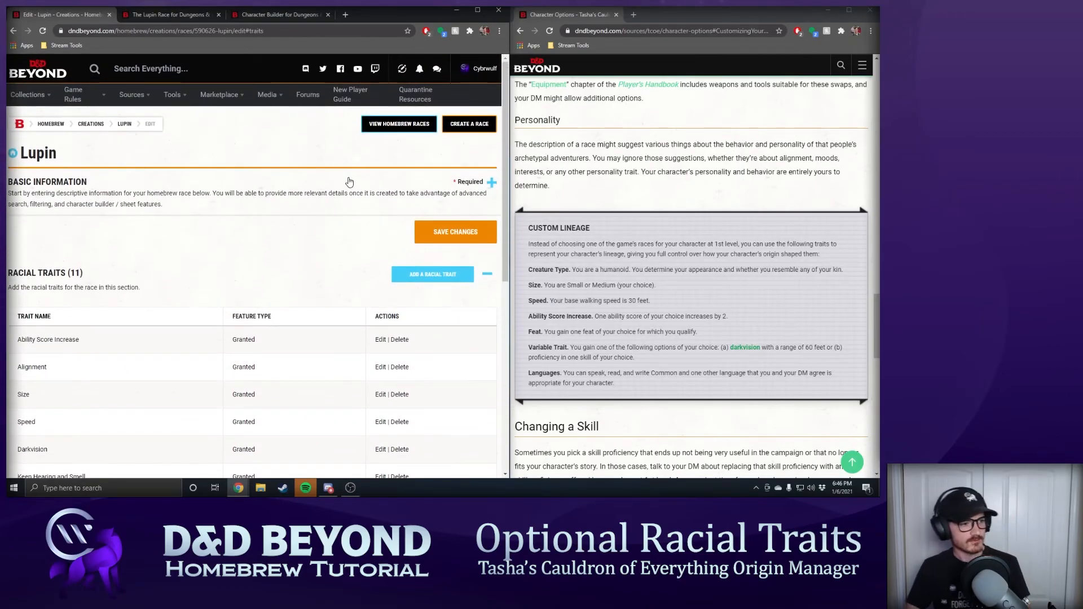
click(438, 231)
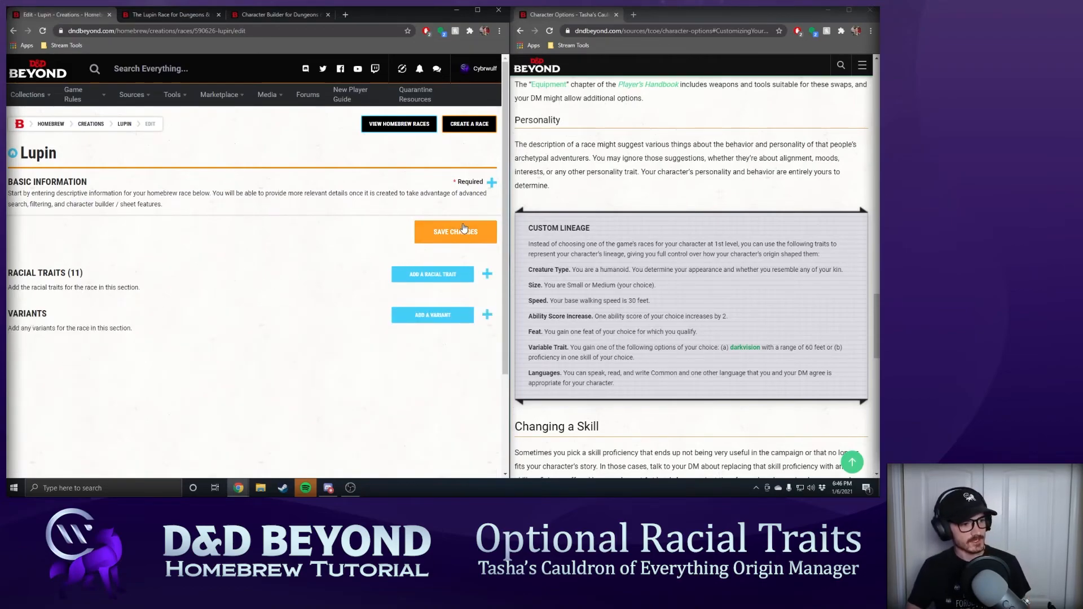
- Open Lupin's race details page and submit the race for sharing with the community
click(125, 124)
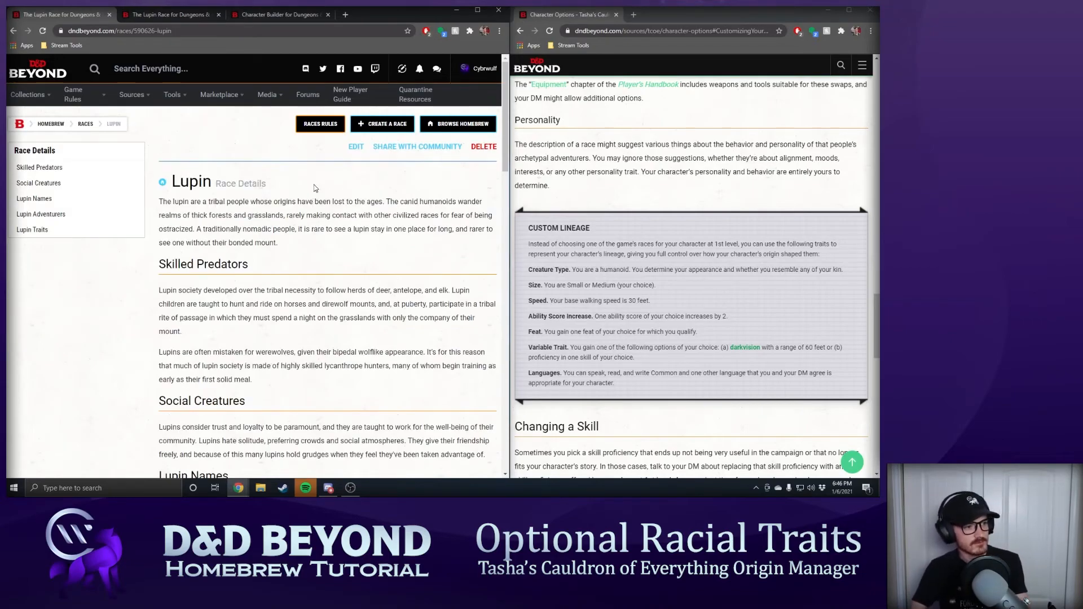
click(398, 148)
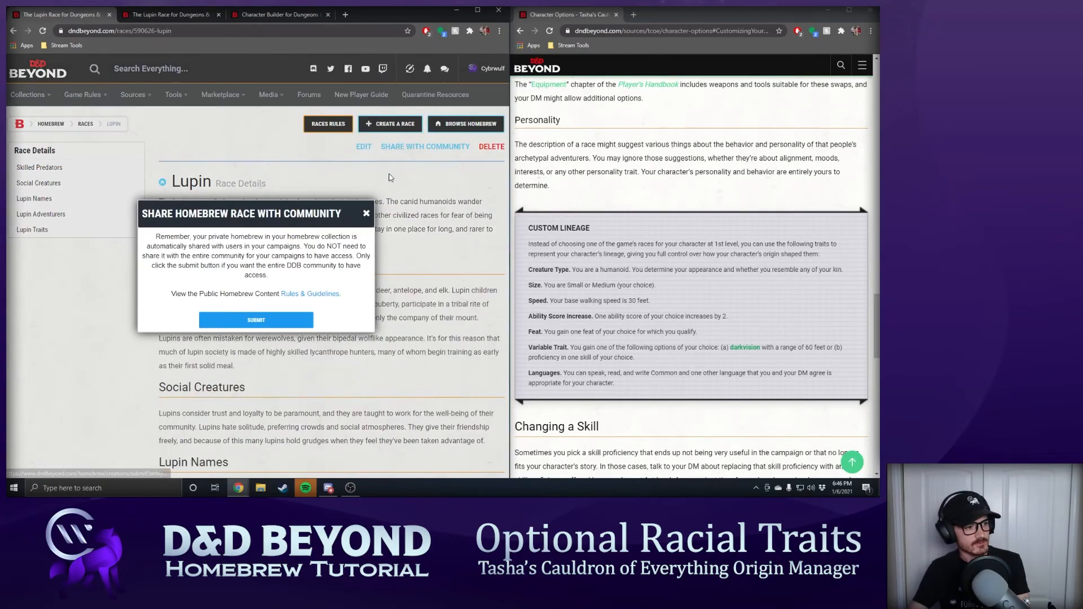
click(257, 320)
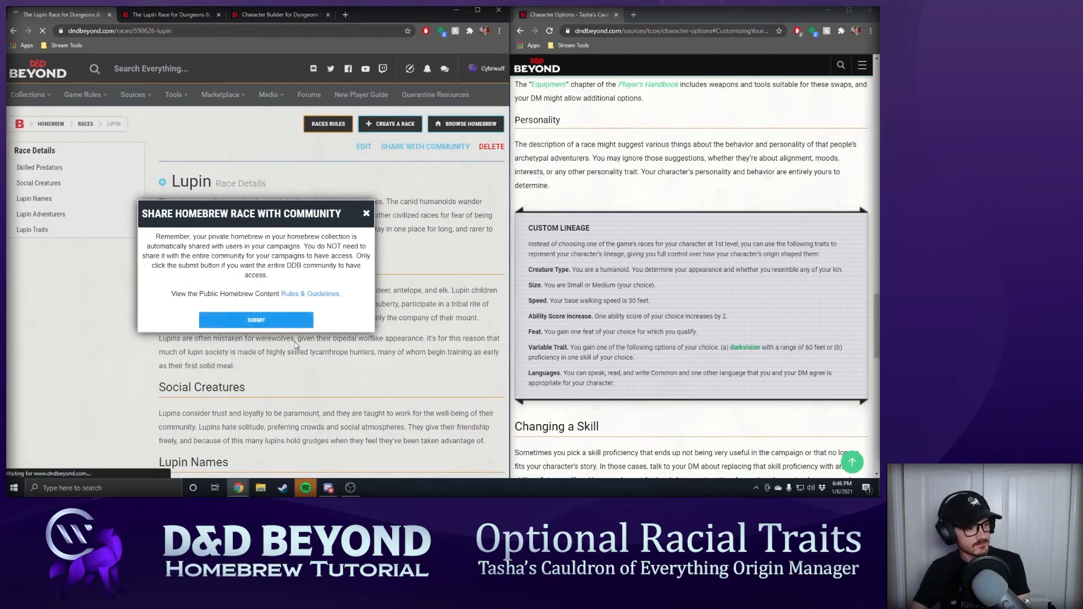
- Remove the newest Lupin version, dated 1/7/2021, from the homebrew collection in the version table
scroll(358, 305, down, 15)
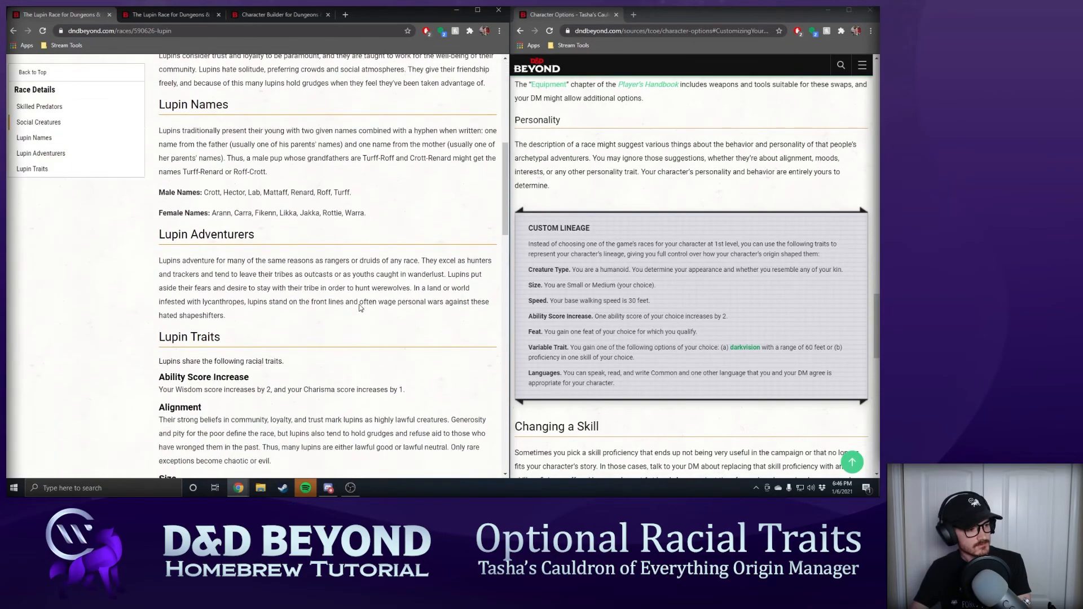
scroll(368, 294, up, 3)
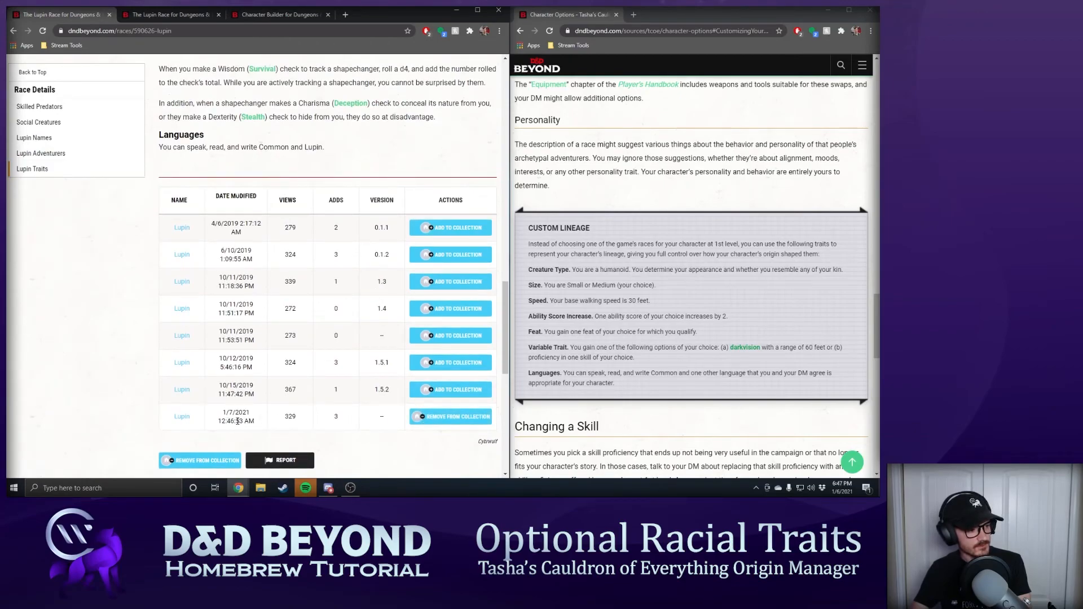
click(439, 416)
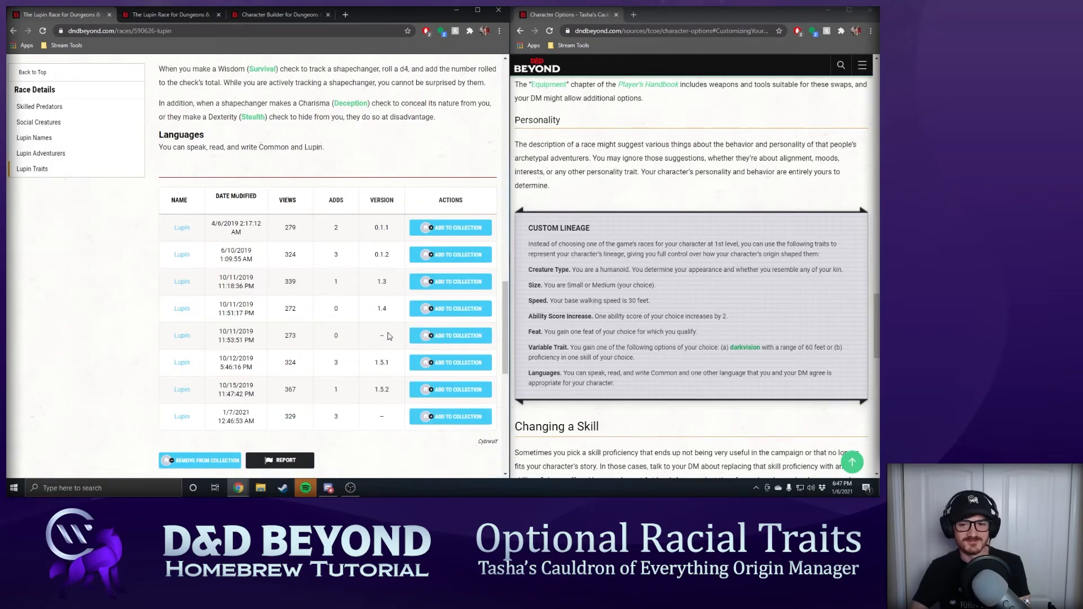
scroll(373, 321, up, 3)
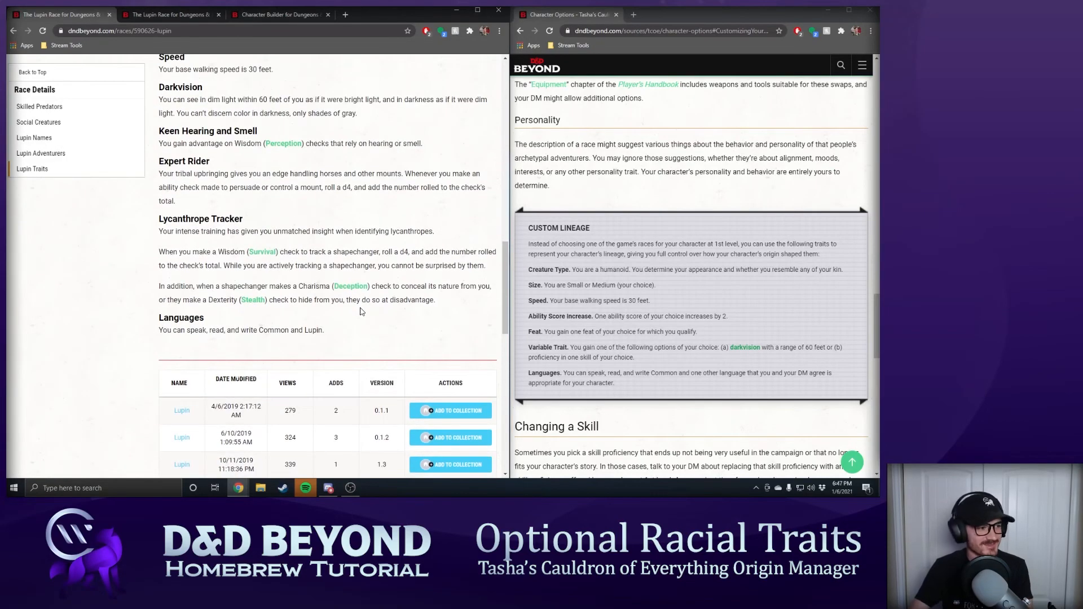
click(169, 15)
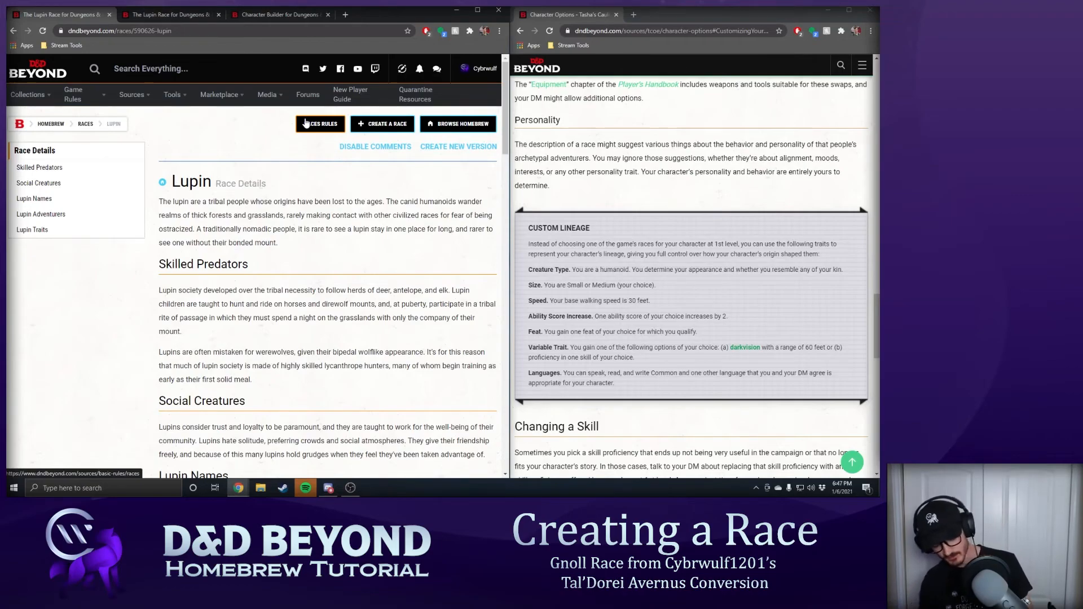
key(super)
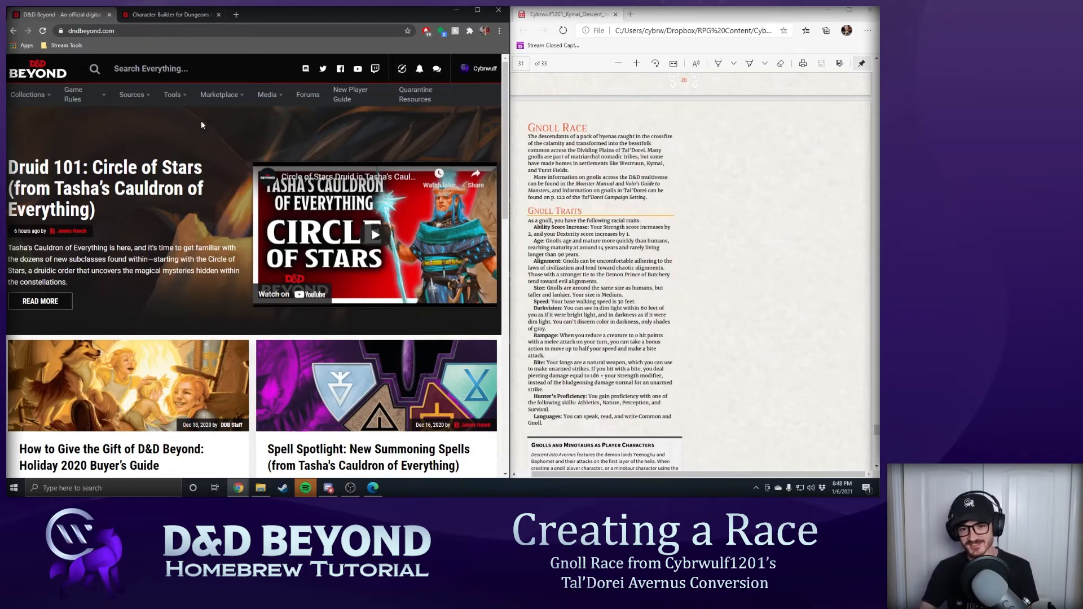
- Start a new homebrew race, created from scratch without an existing race as a template
mouse_move(139, 102)
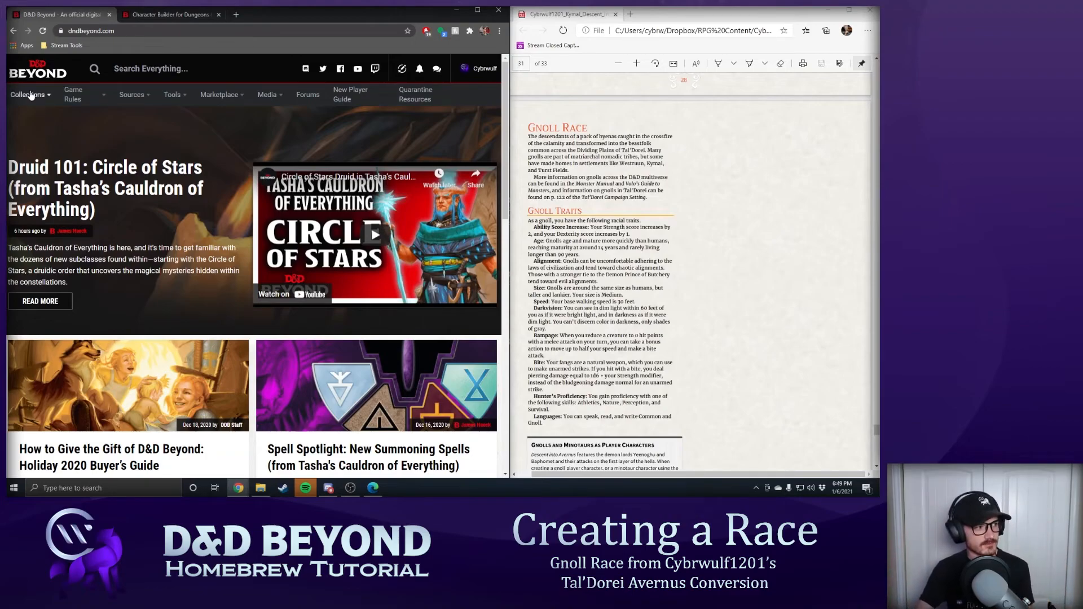
mouse_move(32, 96)
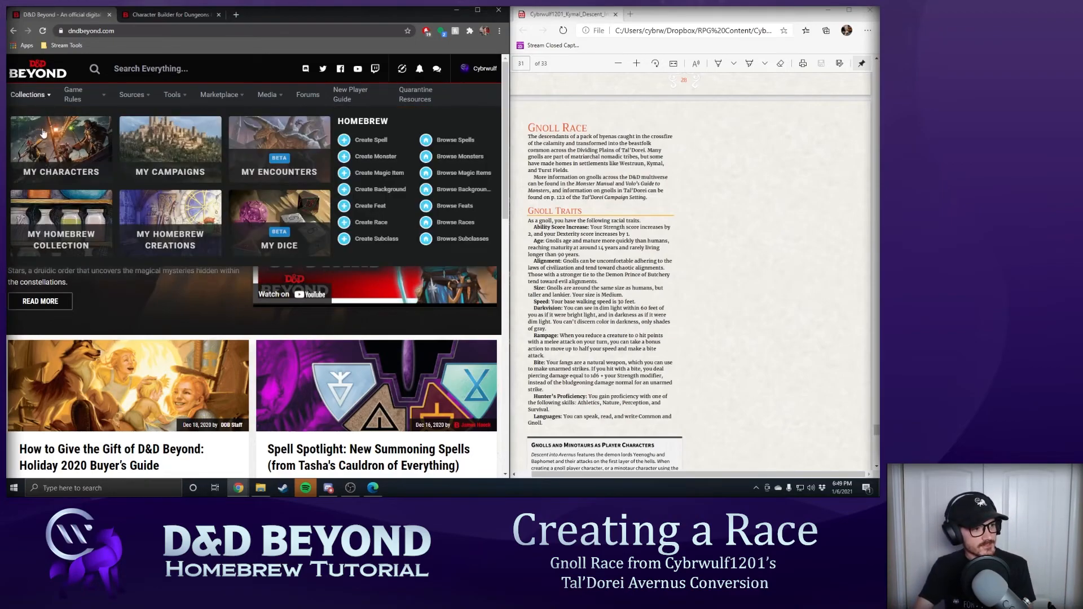
click(377, 222)
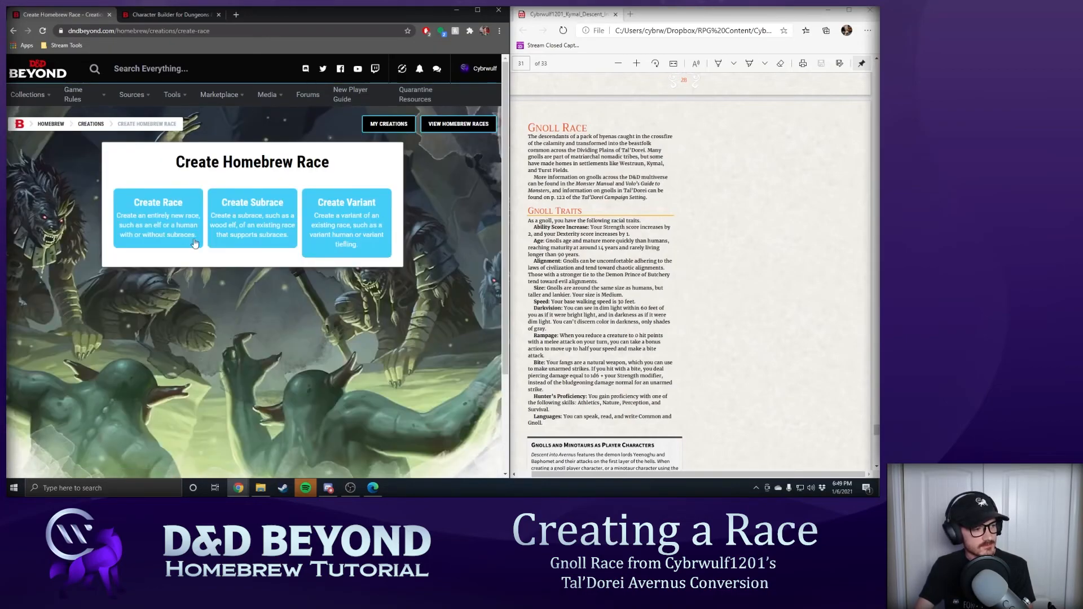
click(179, 232)
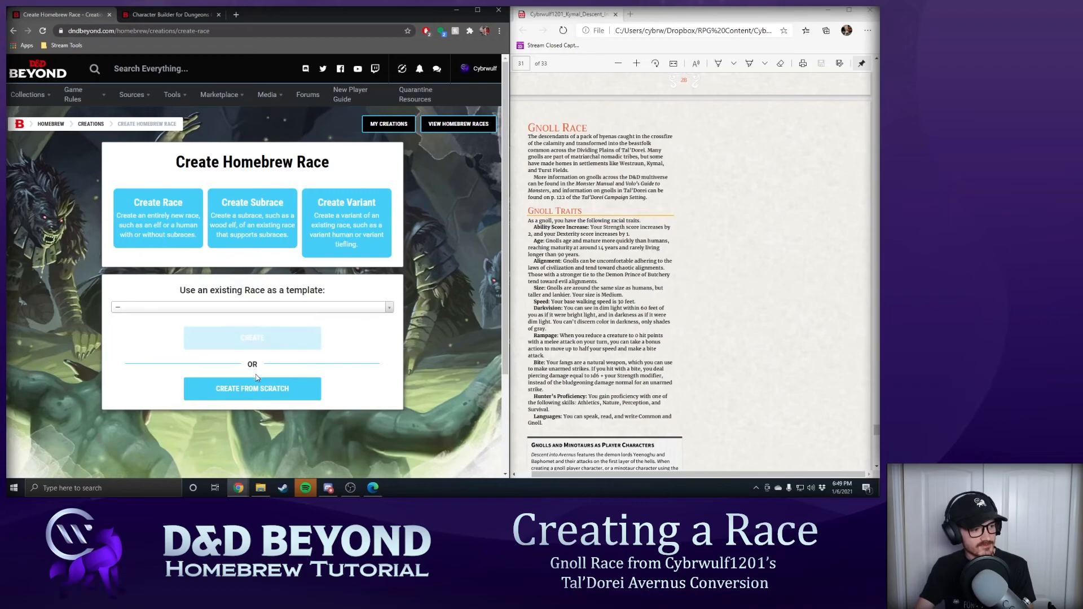
click(260, 393)
- Name the race Gnoll, enter version 1.0 and set its size to Medium
click(151, 238)
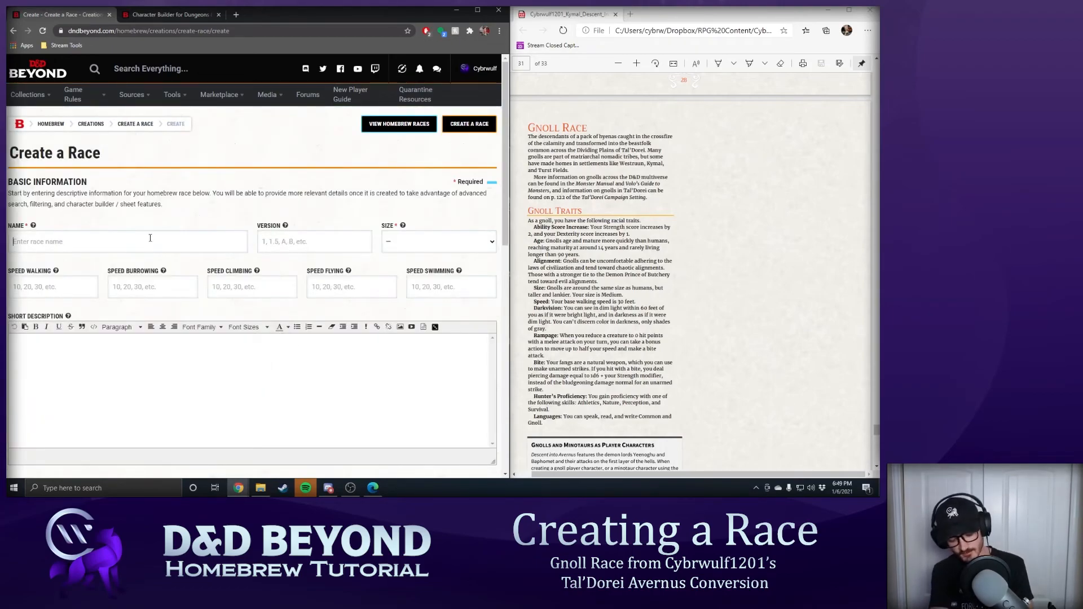
text(Gnoll)
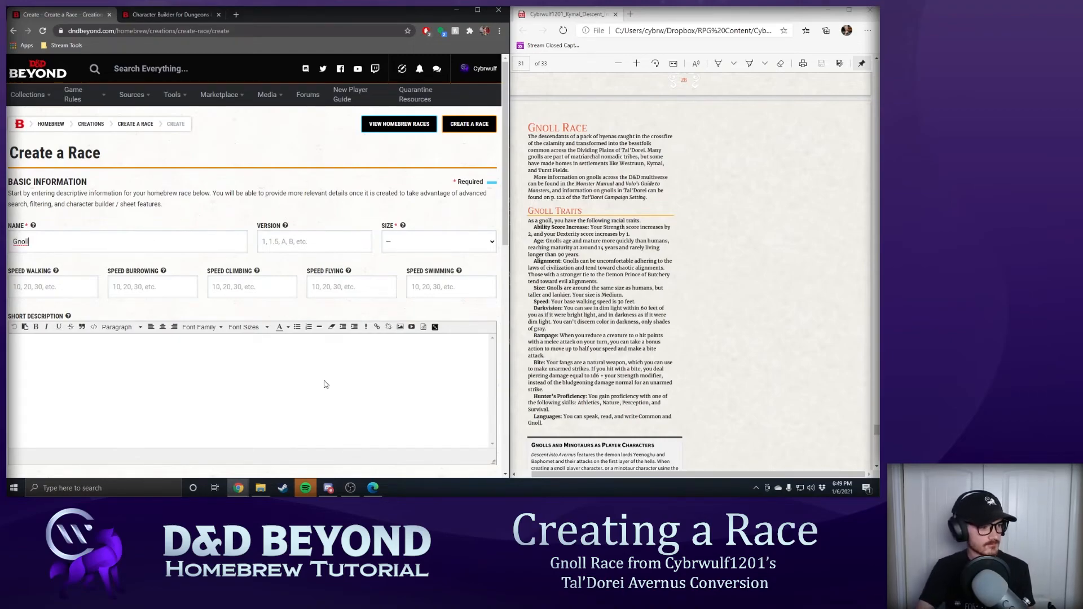
click(346, 245)
text(1.0)
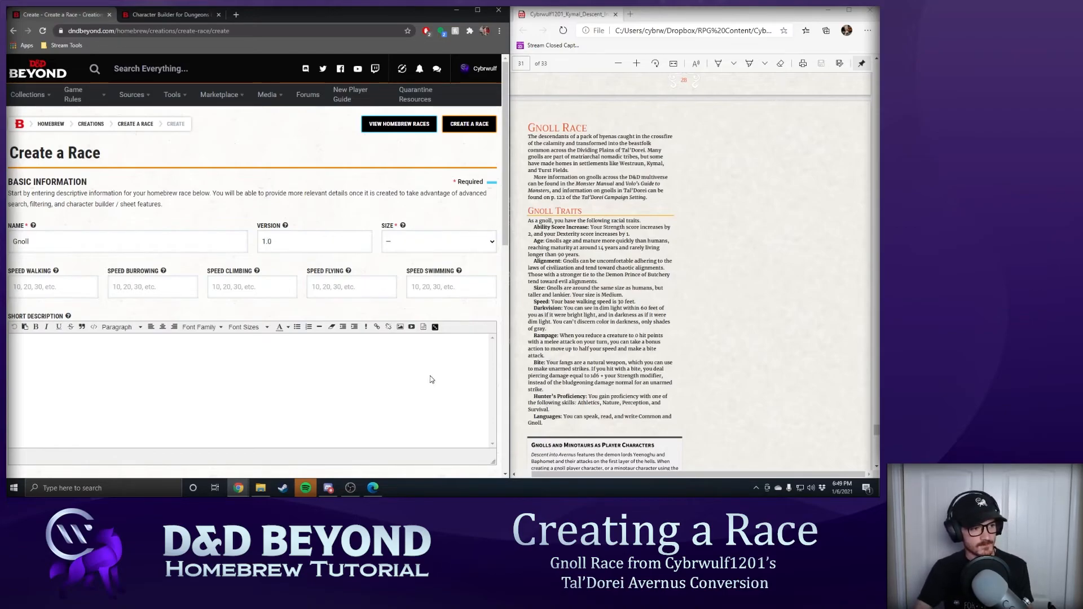
scroll(432, 378, down, 2)
click(426, 150)
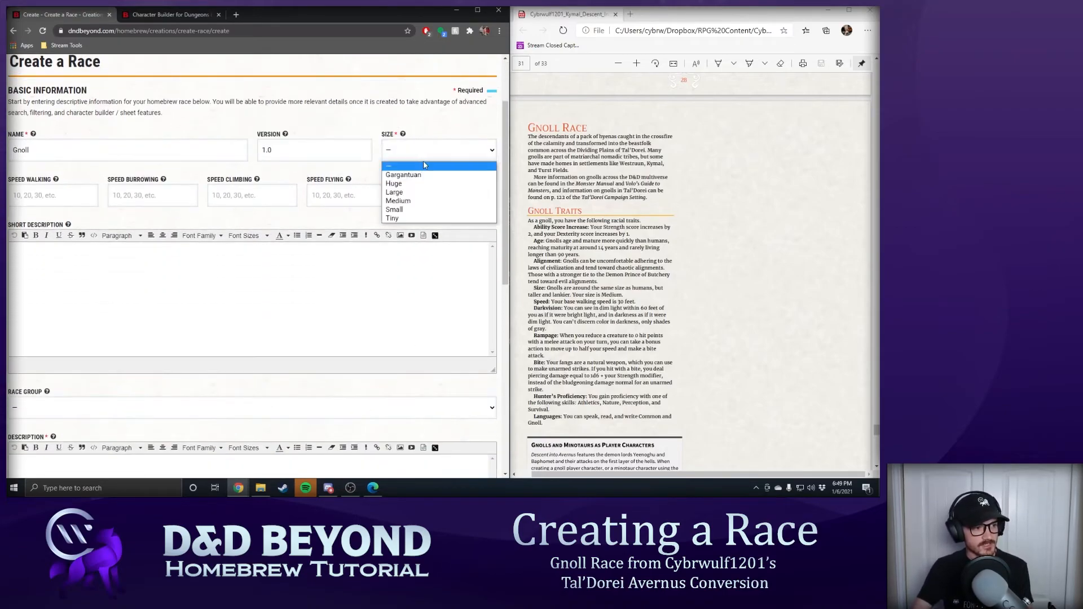
click(431, 201)
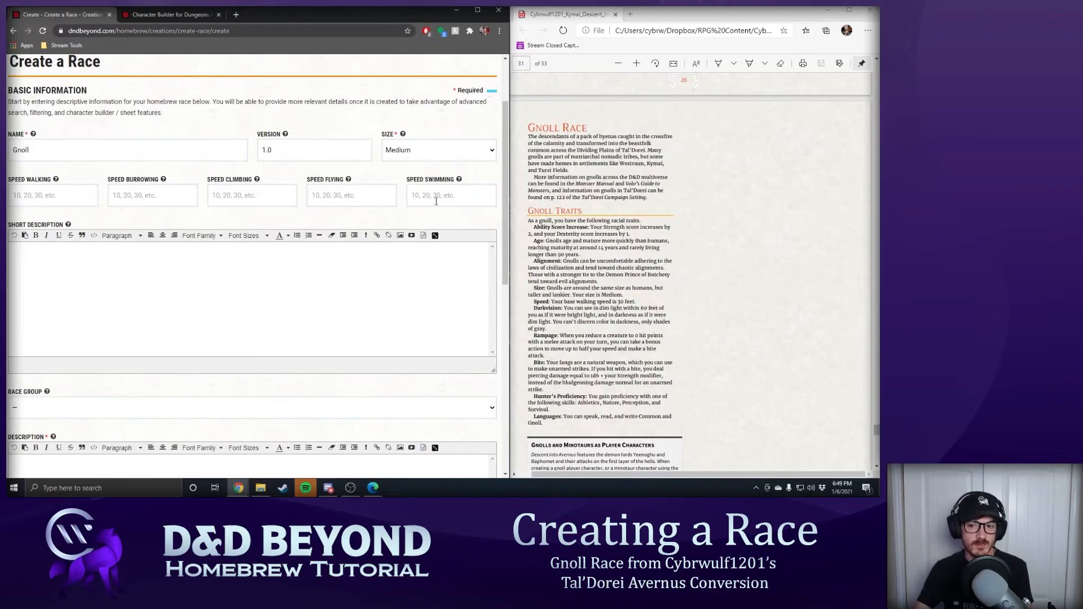
click(437, 152)
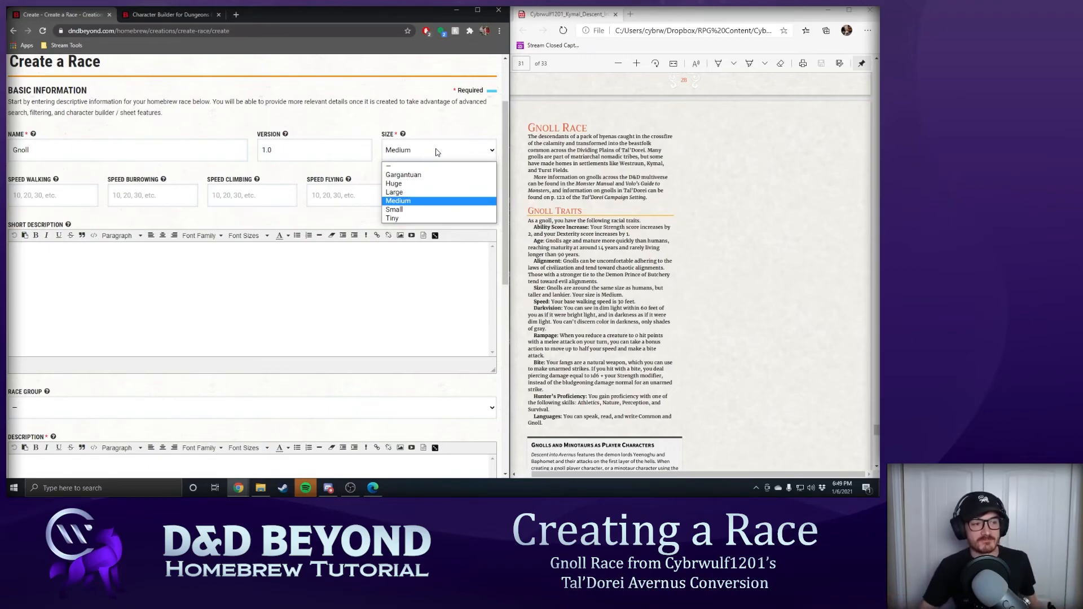
click(435, 202)
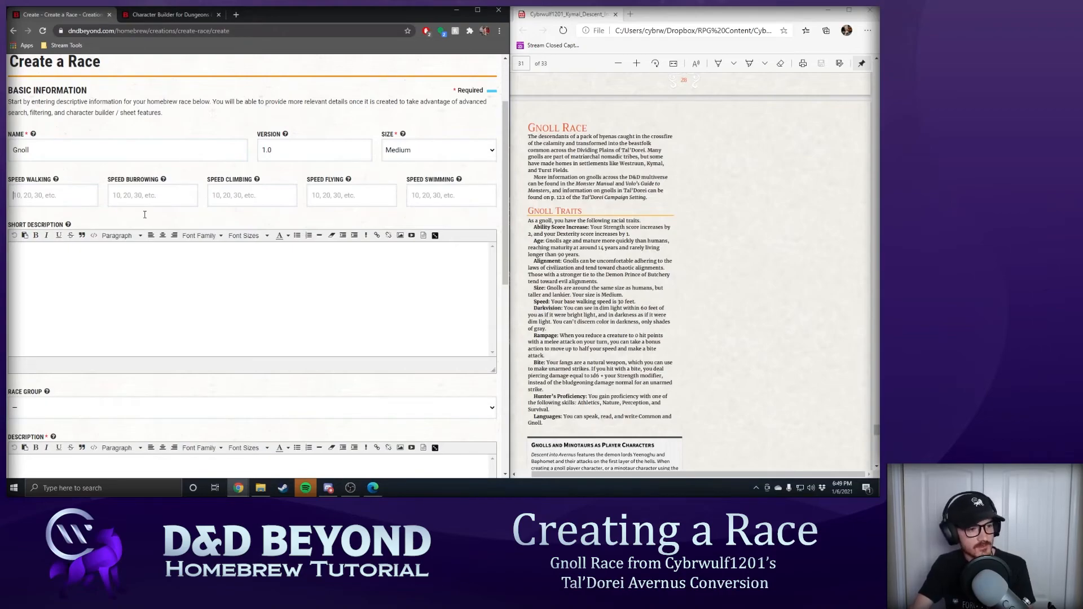
- Check the gnoll's speed trait in the PDF and set the race's walking speed to 30
scroll(588, 238, down, 2)
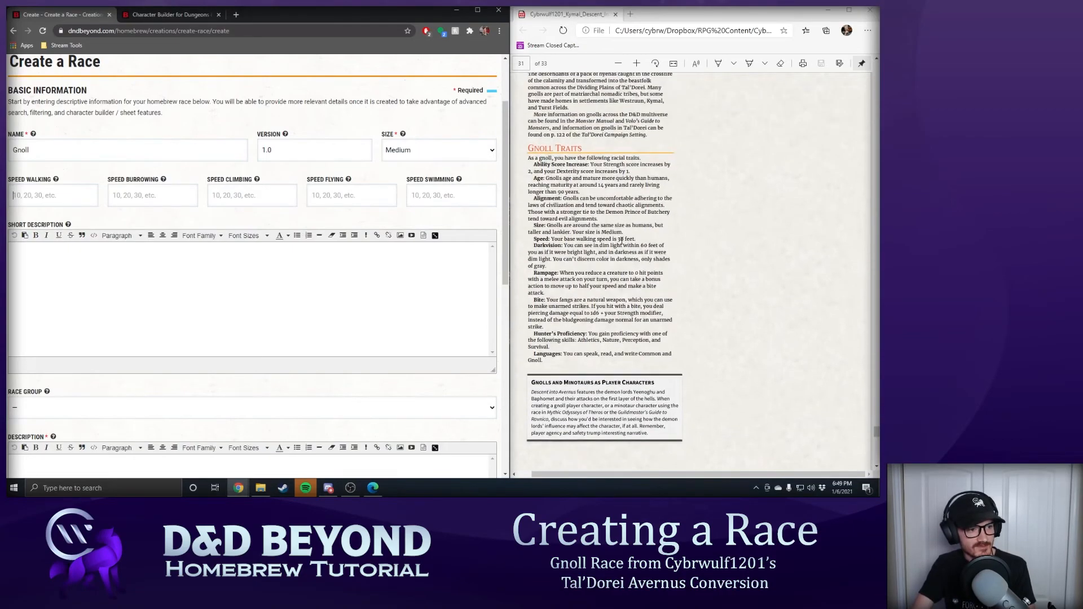
scroll(653, 167, up, 1)
scroll(654, 168, down, 1)
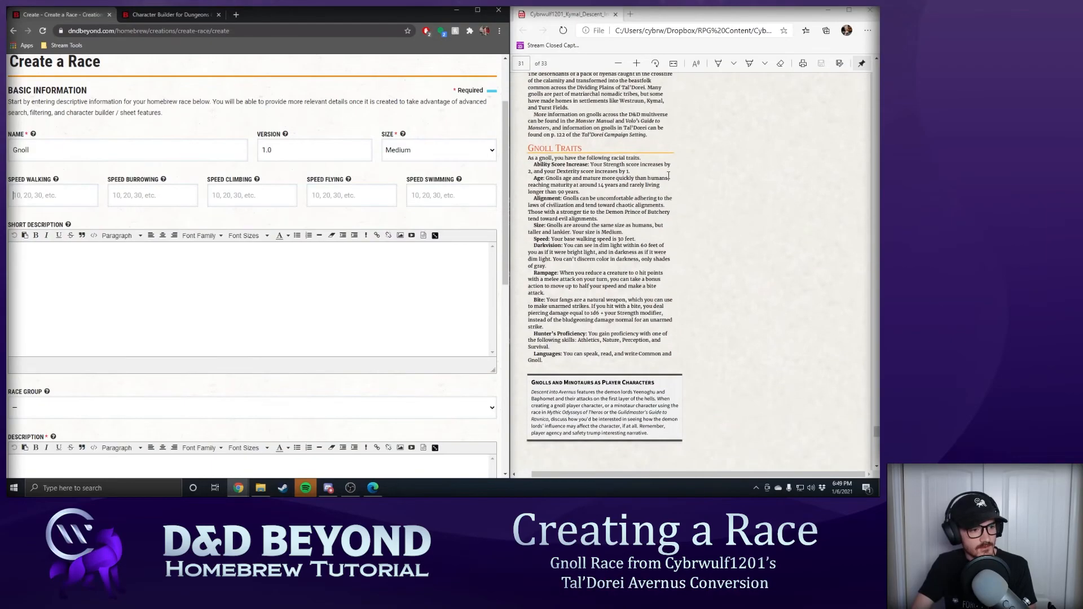
click(56, 199)
text(30)
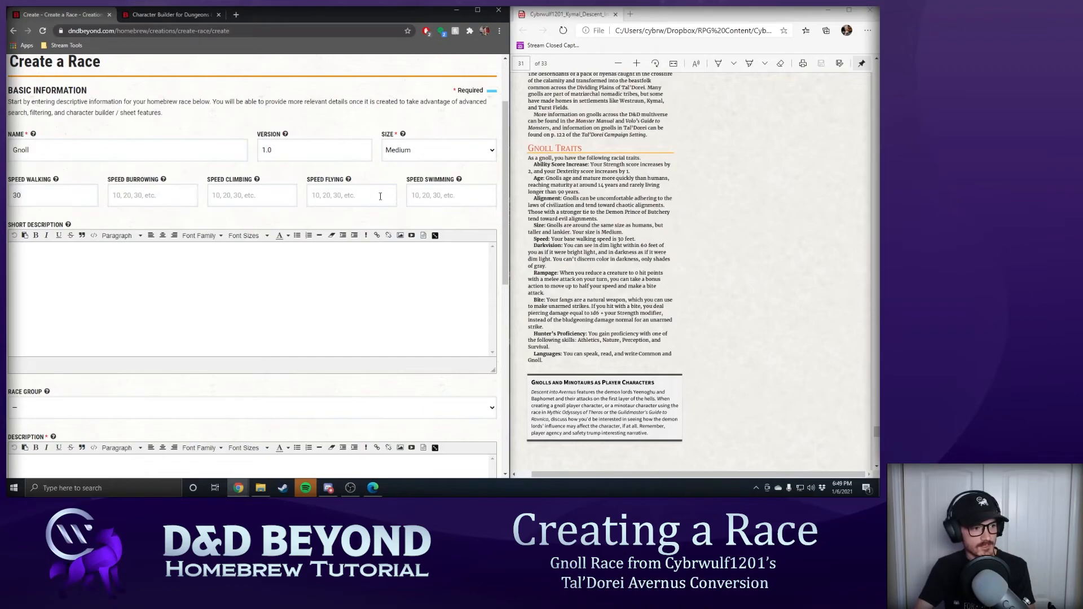
- Copy the Gnoll Race introduction from the PDF into the short description, starting a new paragraph at "More information on gnolls"
click(419, 261)
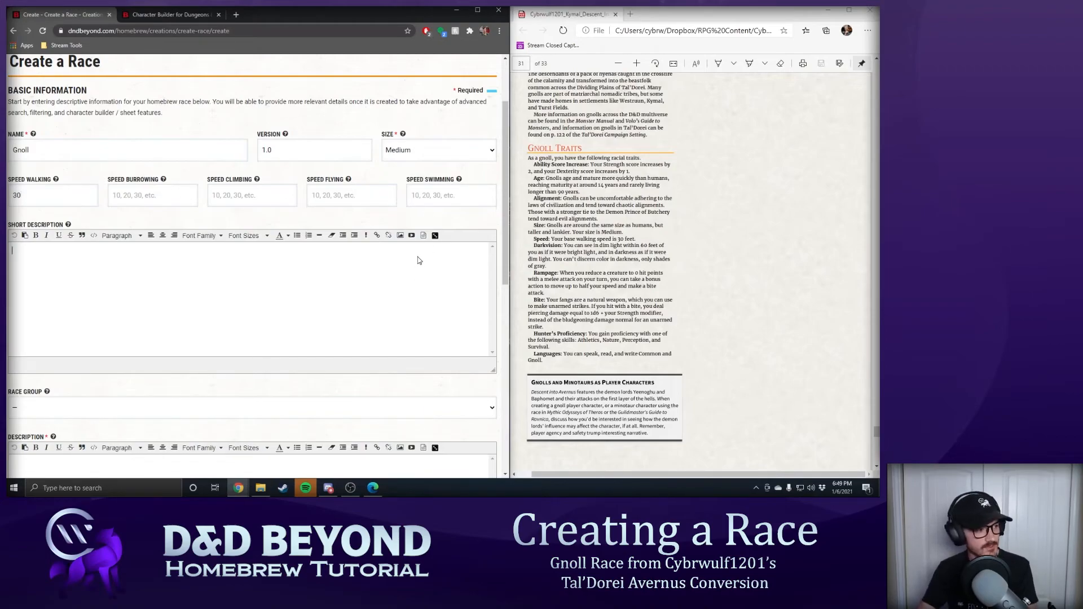
scroll(553, 264, up, 1)
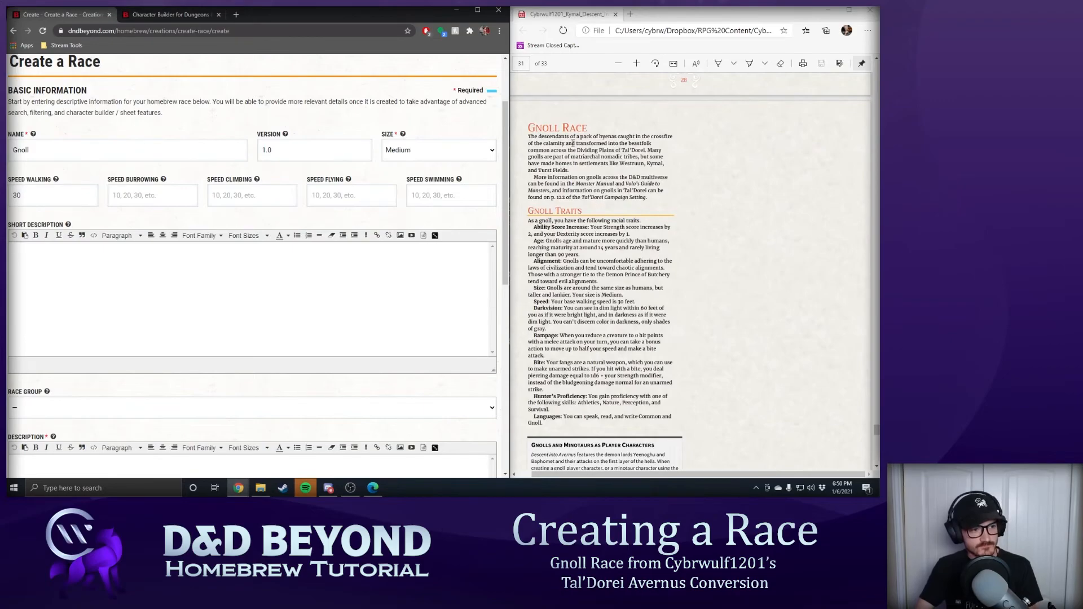
click(529, 136)
drag(594, 172, 601, 196)
right_click(601, 196)
click(618, 221)
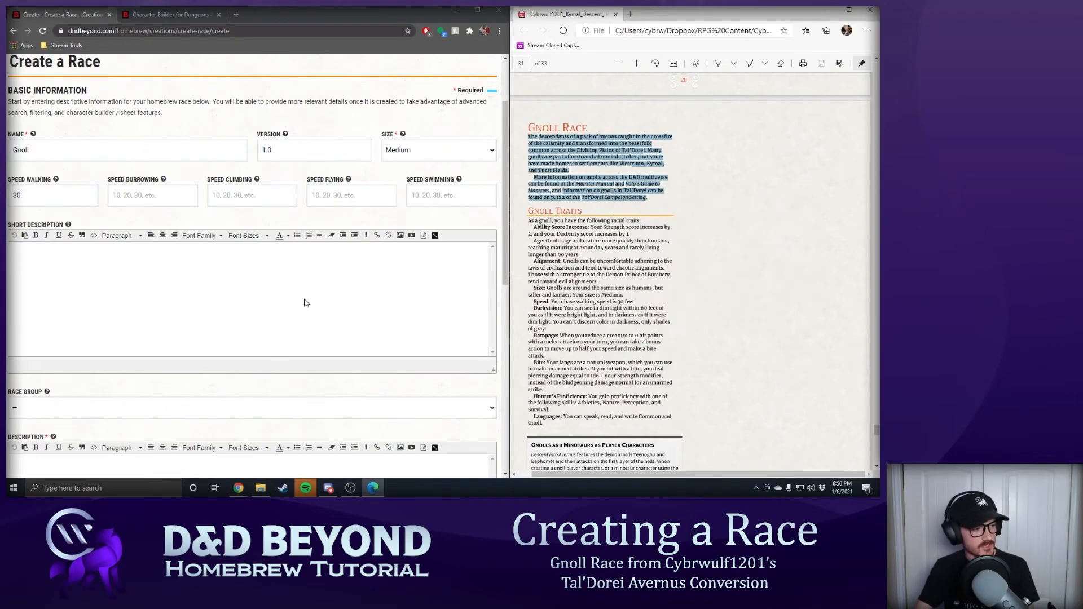
click(306, 300)
key(super+v)
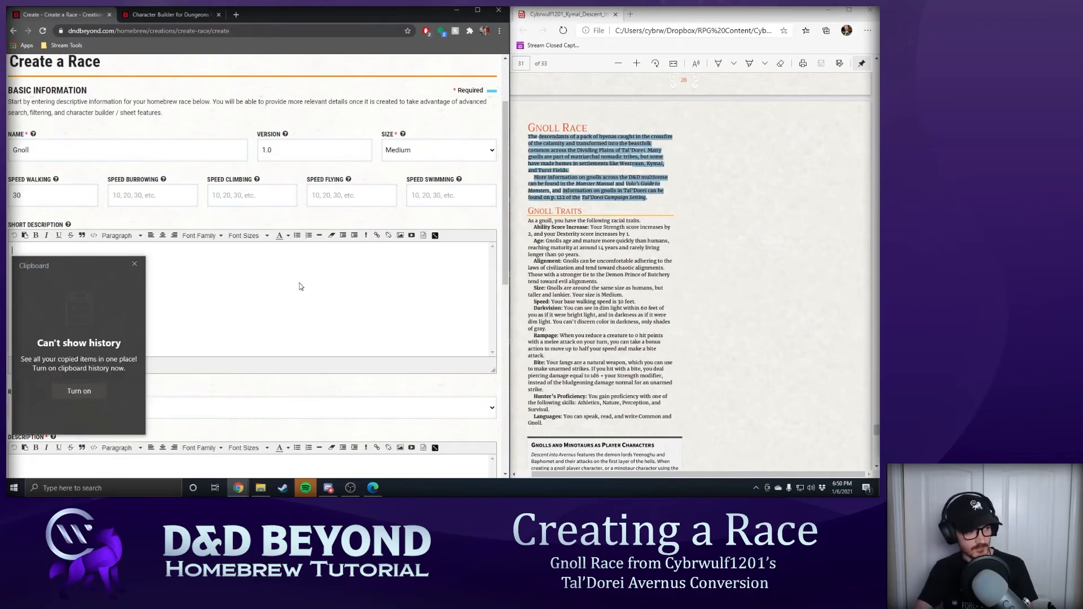
key(Escape)
key(ctrl+v)
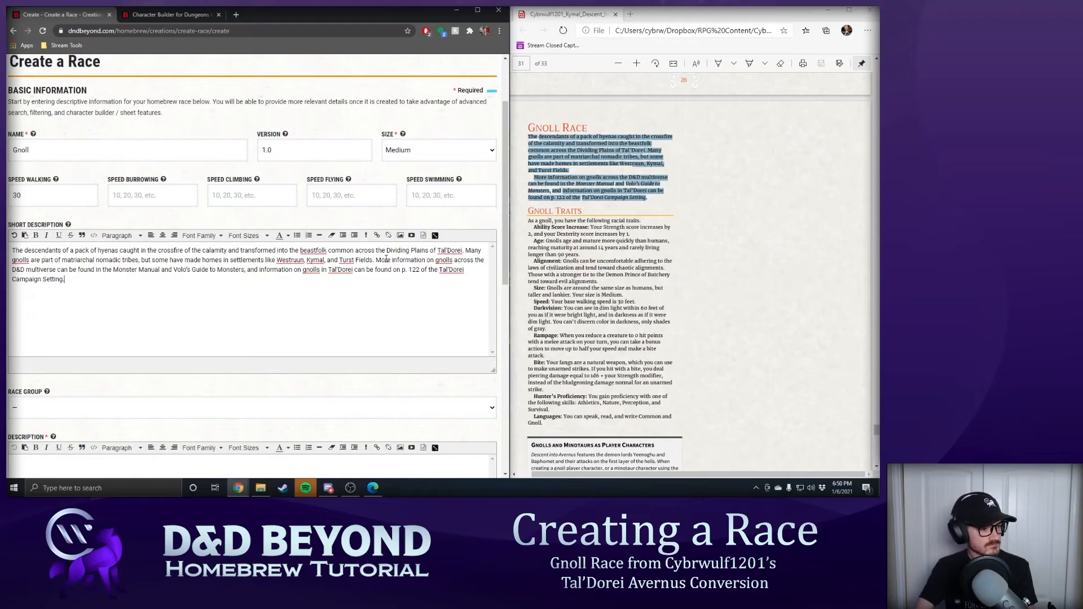
key(Return)
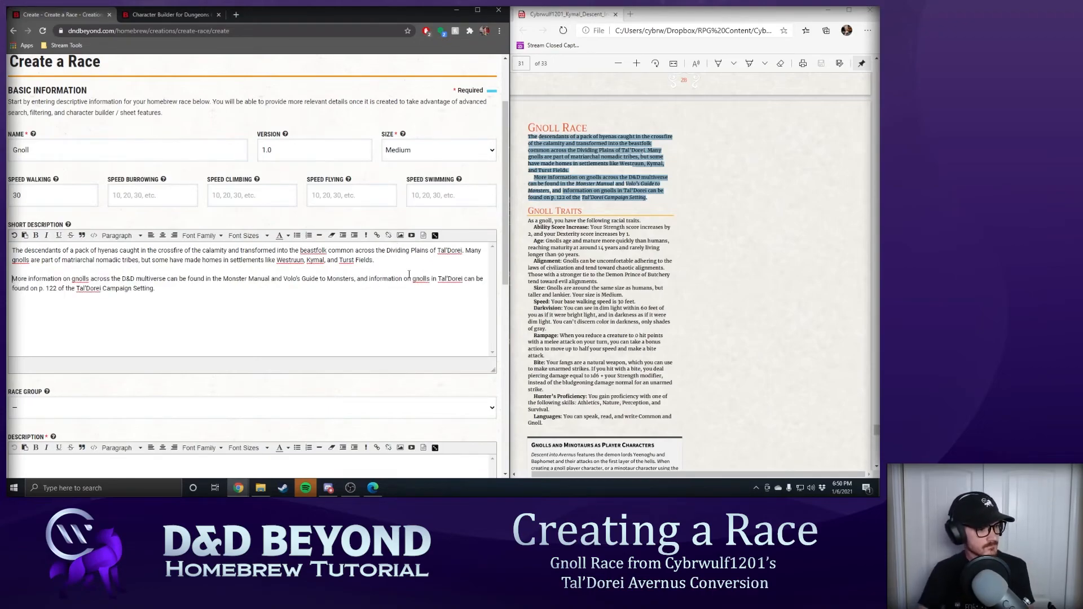
- Look through the available race group options for the new race
click(651, 213)
scroll(649, 212, down, 3)
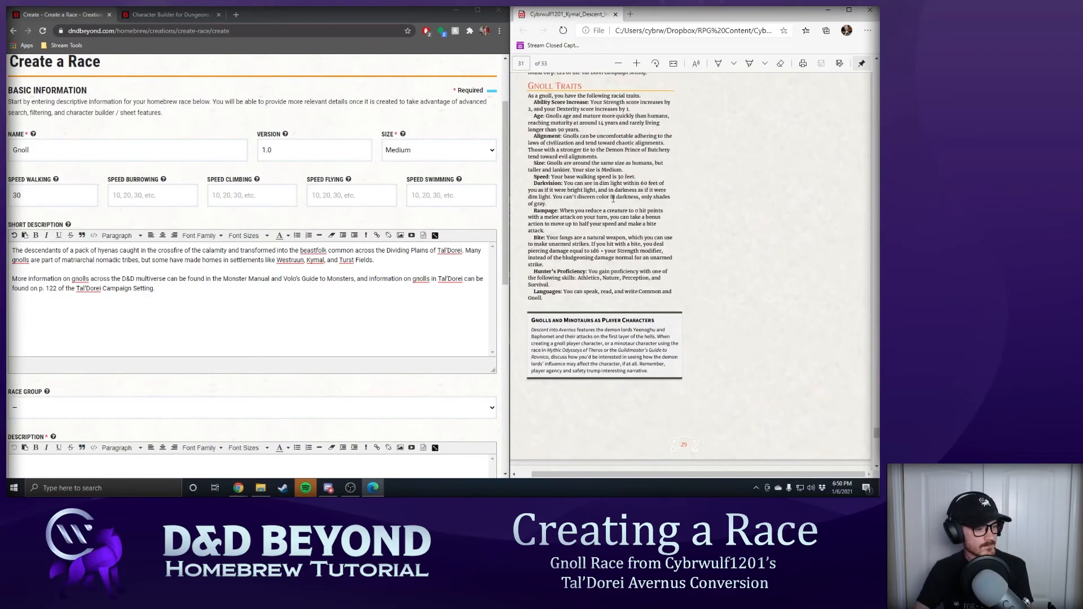
scroll(306, 263, down, 1)
scroll(305, 263, down, 3)
click(76, 179)
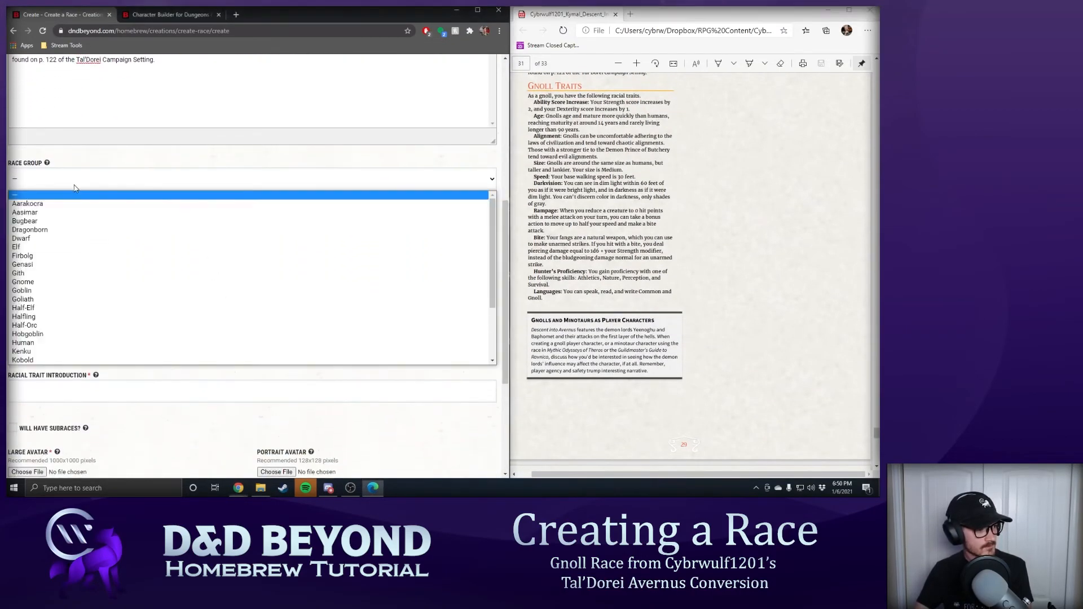
scroll(93, 232, down, 3)
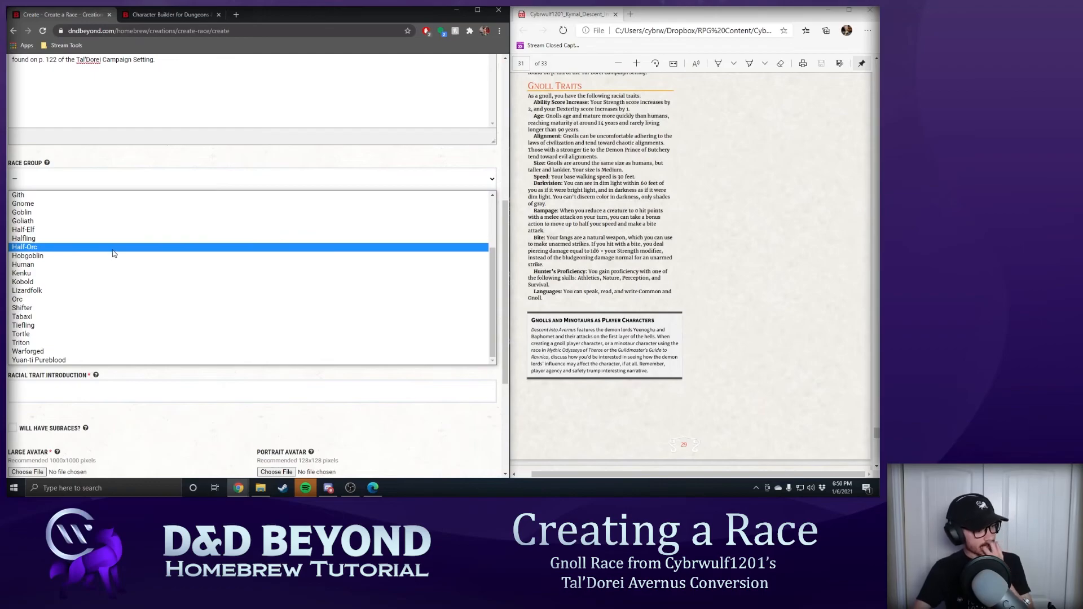
scroll(121, 261, up, 3)
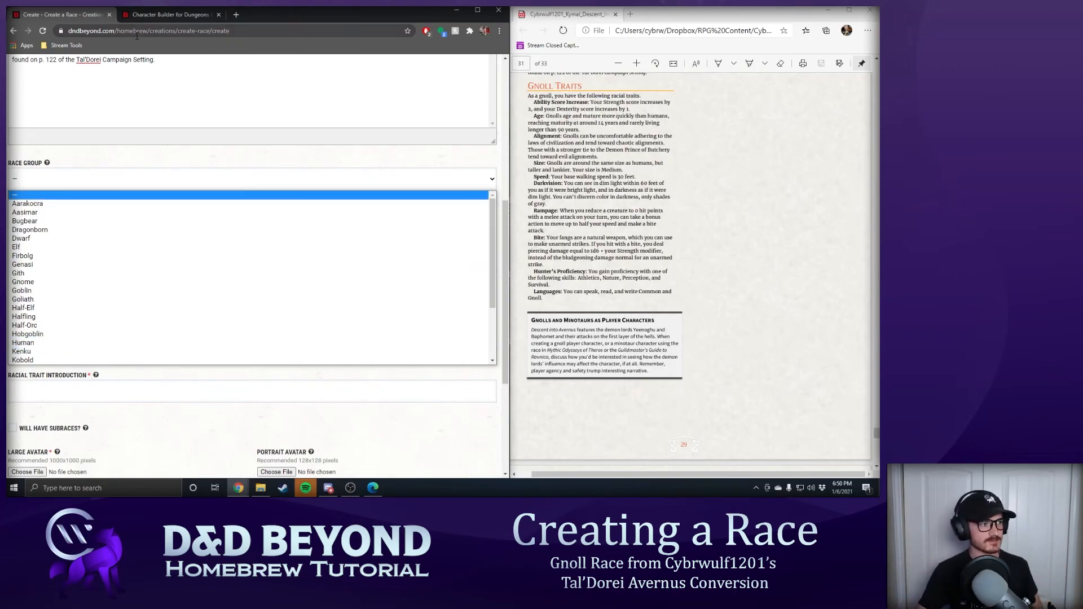
- Switch to the character builder, start changing the character's race and browse the list of selectable races
click(161, 31)
click(163, 14)
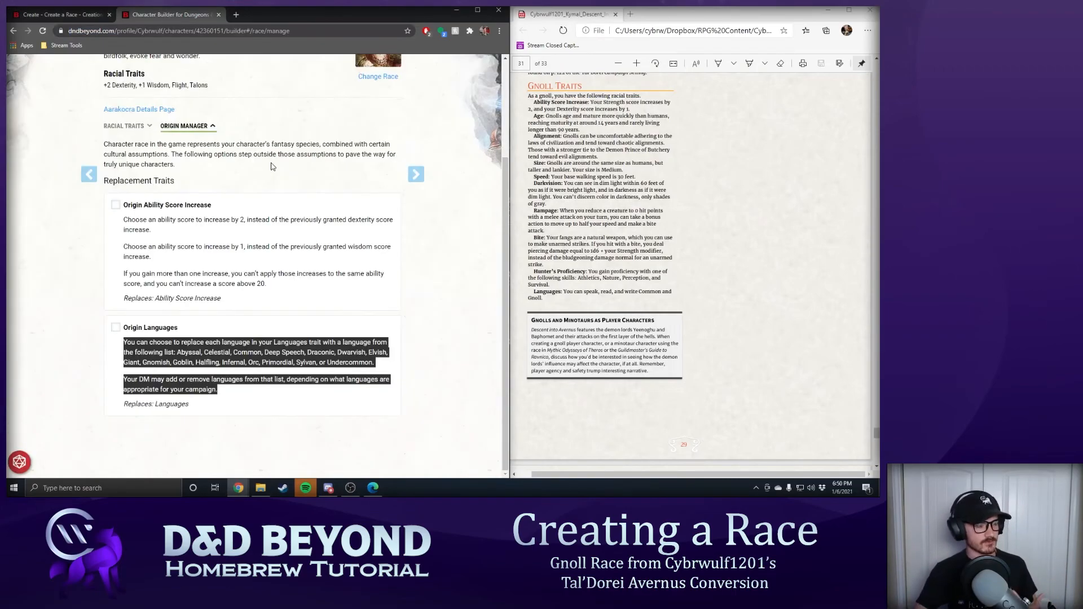
scroll(271, 169, up, 5)
click(393, 204)
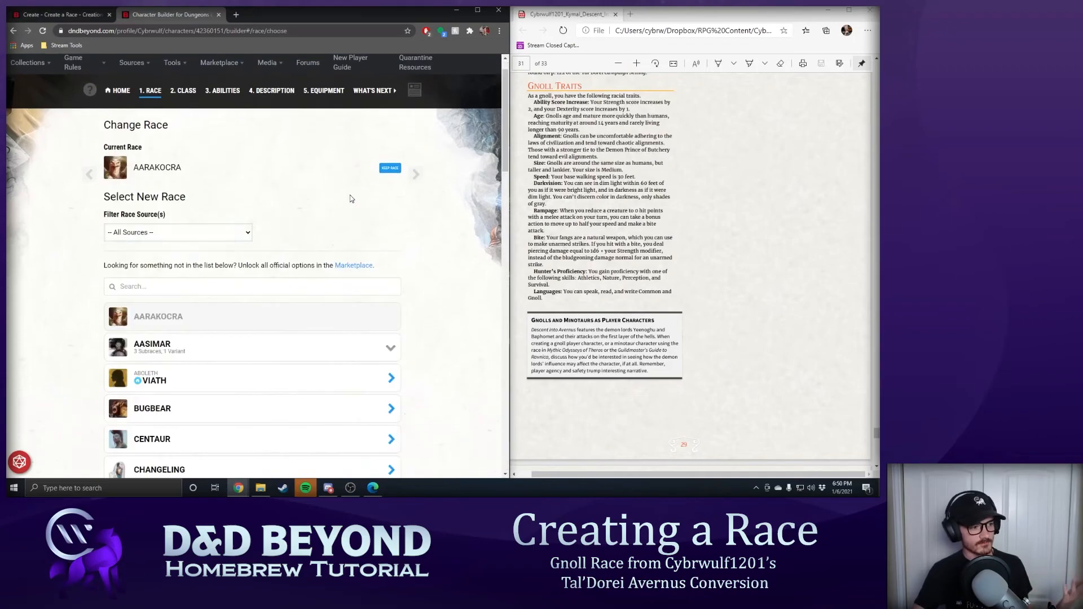
scroll(348, 202, down, 5)
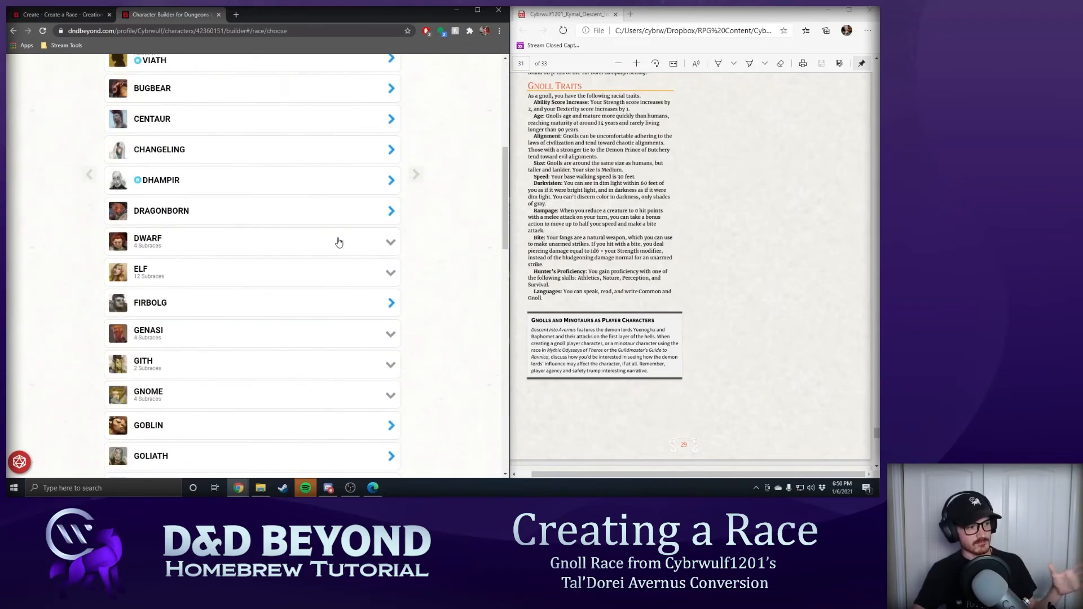
scroll(341, 217, down, 4)
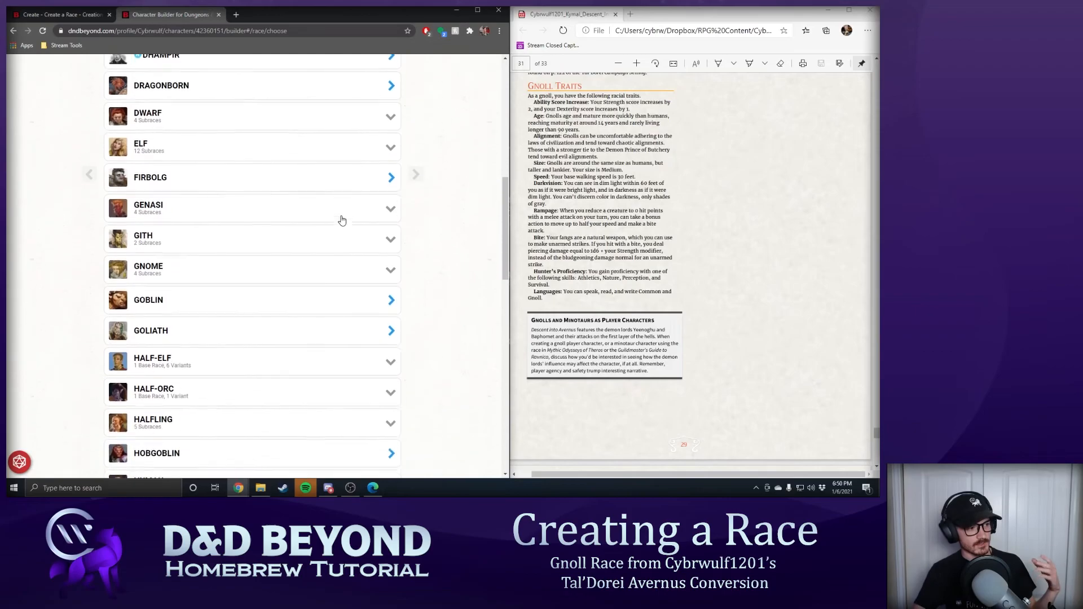
scroll(260, 308, down, 3)
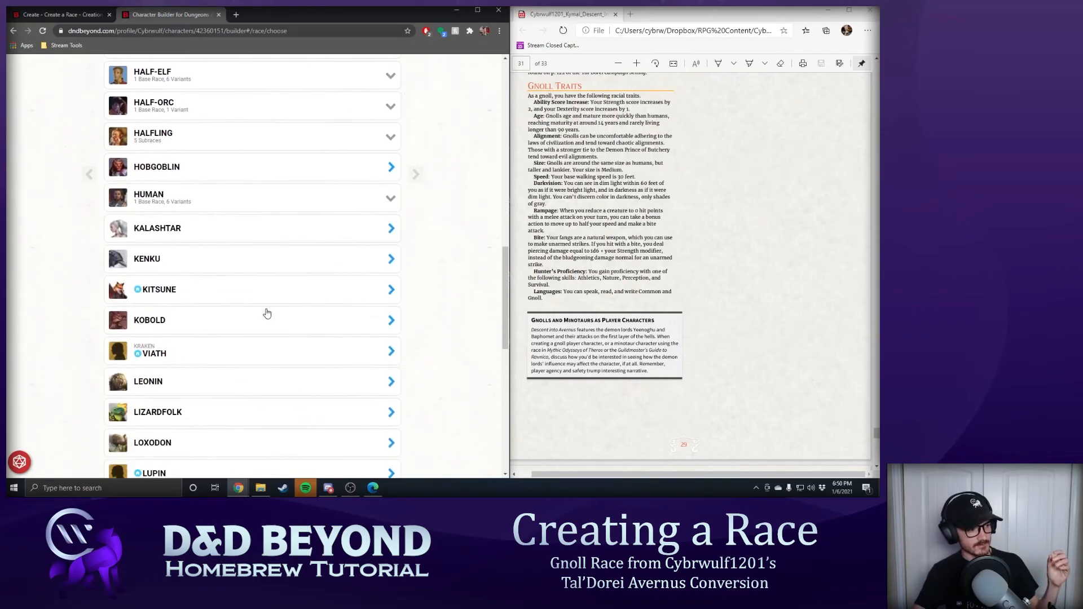
- Preview the Kalashtar race details in the character builder and cancel the race change
click(327, 237)
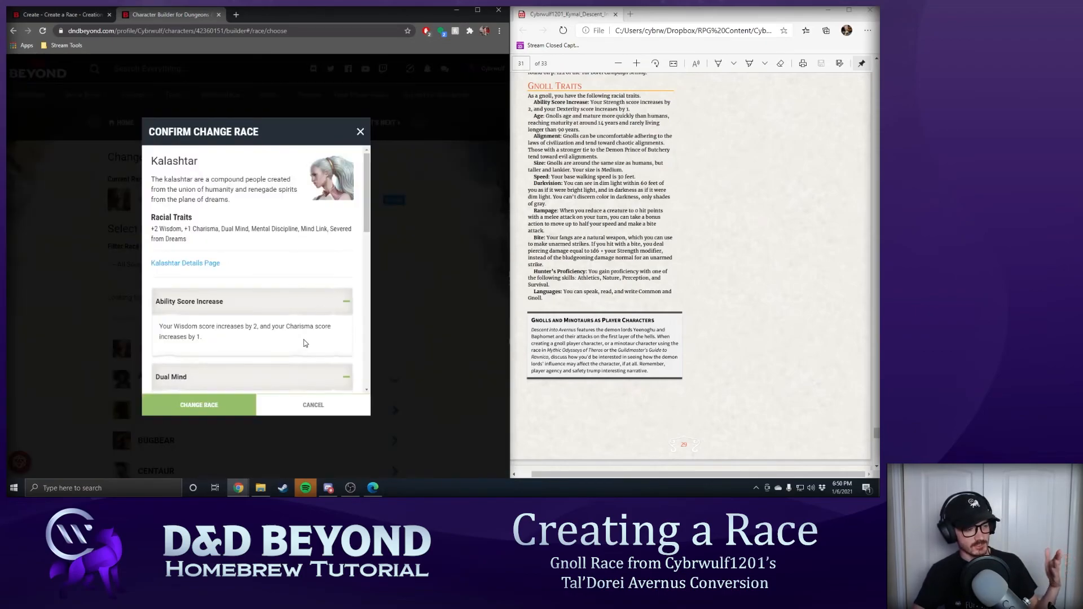
scroll(303, 347, down, 2)
scroll(304, 350, down, 2)
click(314, 403)
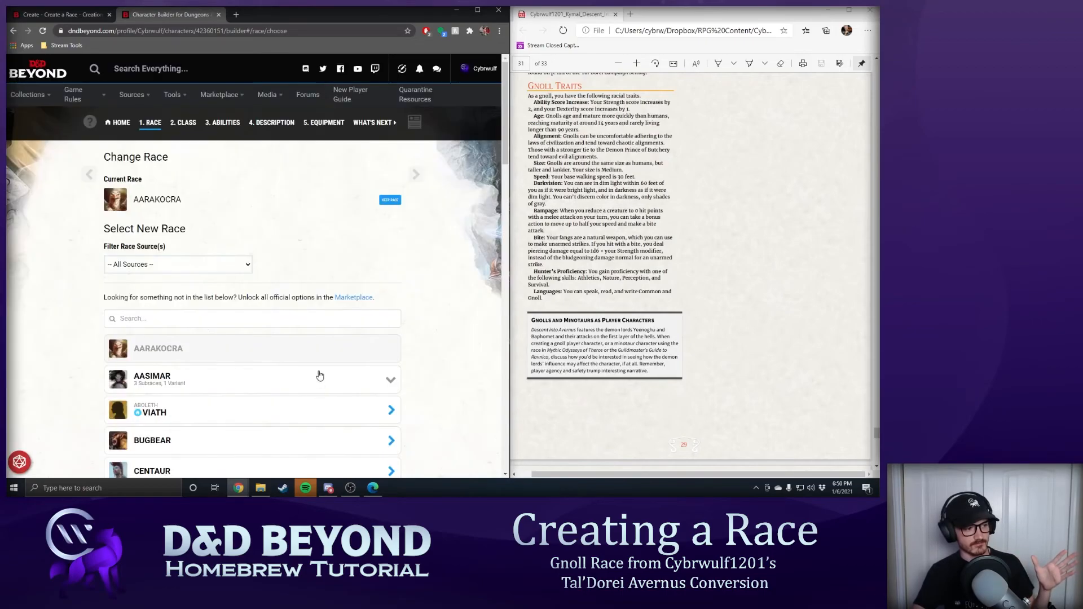
scroll(349, 361, down, 7)
scroll(358, 321, down, 5)
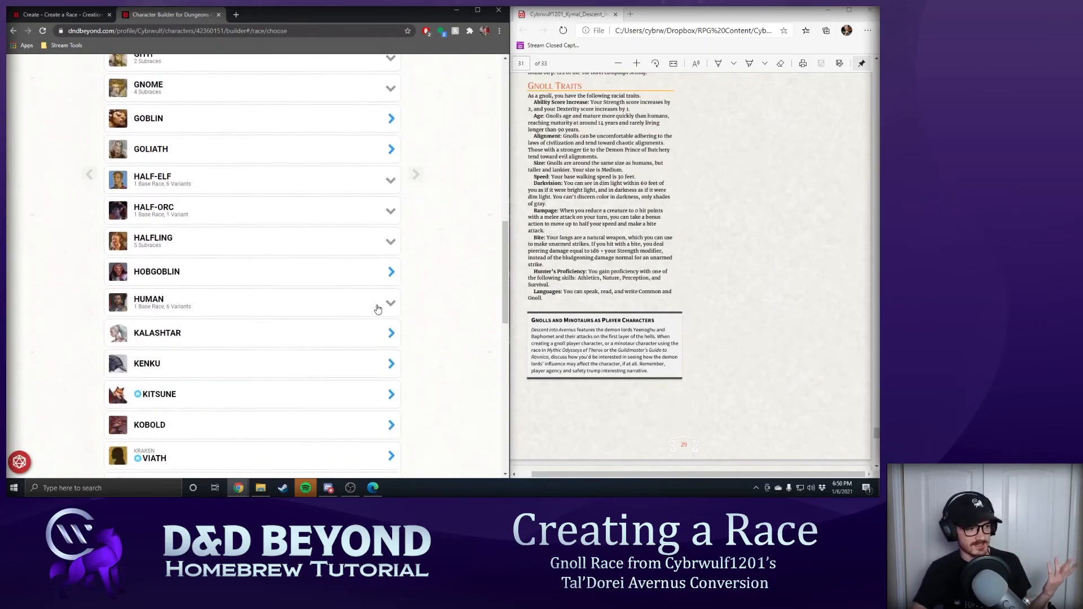
click(398, 261)
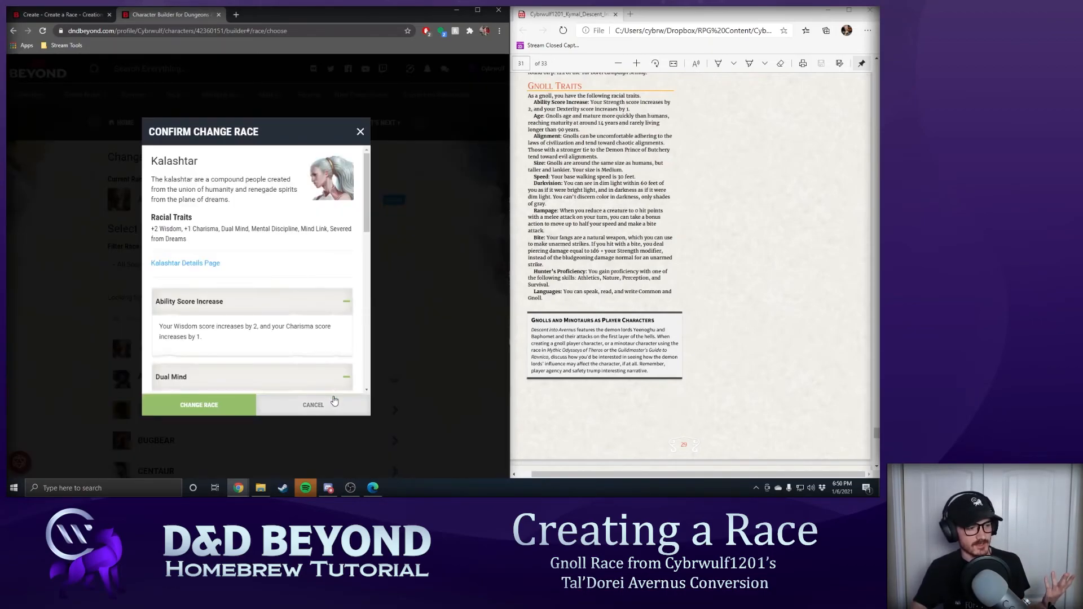
click(332, 404)
- Expand the Elf group in the race list and examine how its subraces are grouped
scroll(326, 334, down, 4)
scroll(325, 330, down, 3)
click(386, 263)
scroll(383, 268, down, 3)
scroll(383, 268, up, 2)
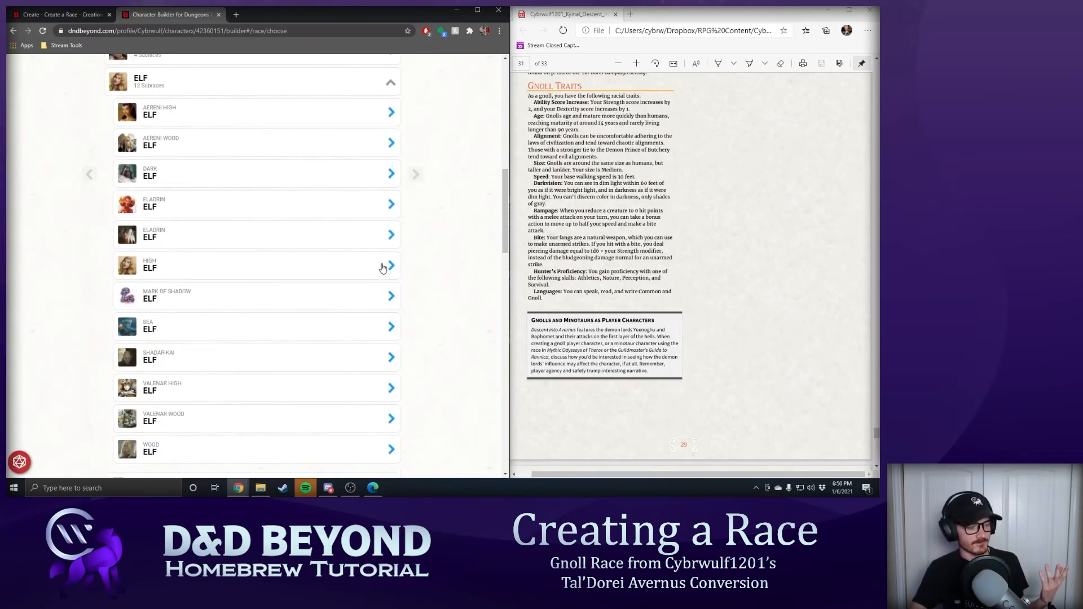
scroll(383, 267, down, 2)
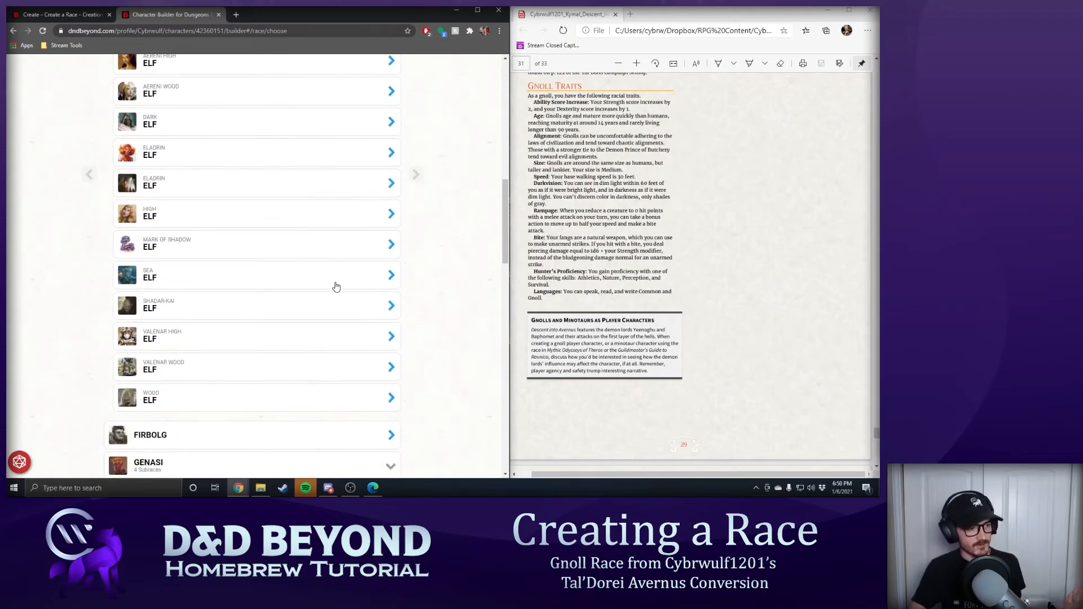
scroll(326, 282, up, 2)
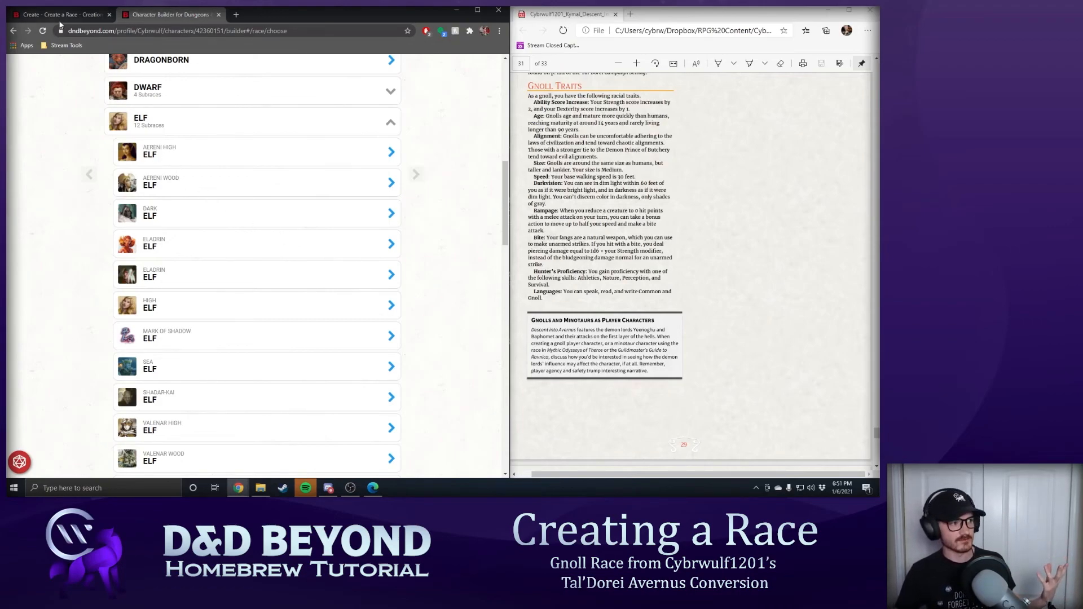
- Back in the race form, leave the race group unset and paste the gnoll introduction as the description, split into two paragraphs
key(ctrl+Tab)
click(179, 180)
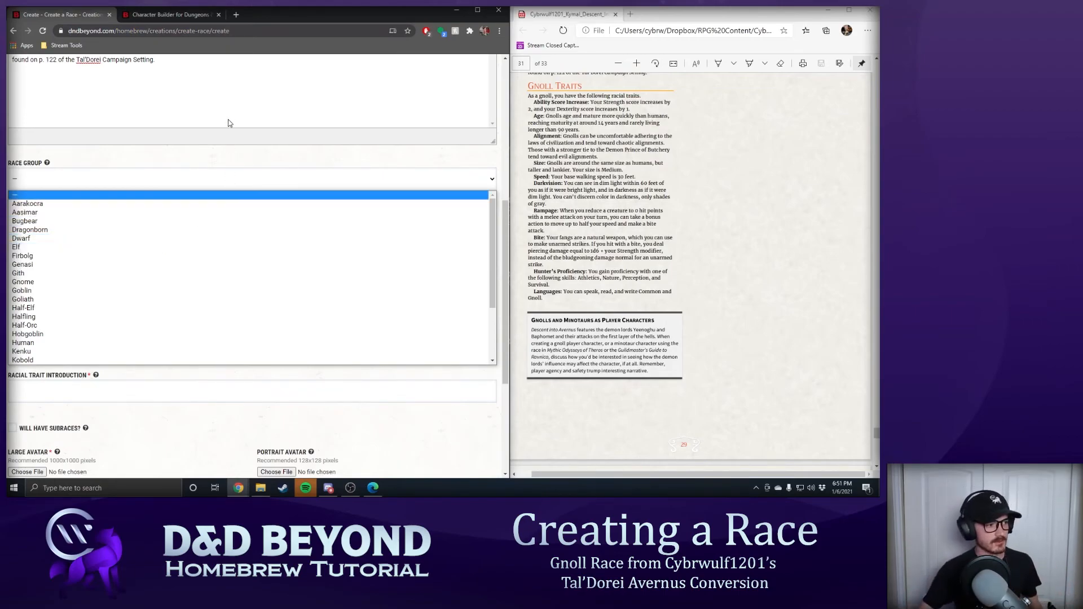
click(233, 178)
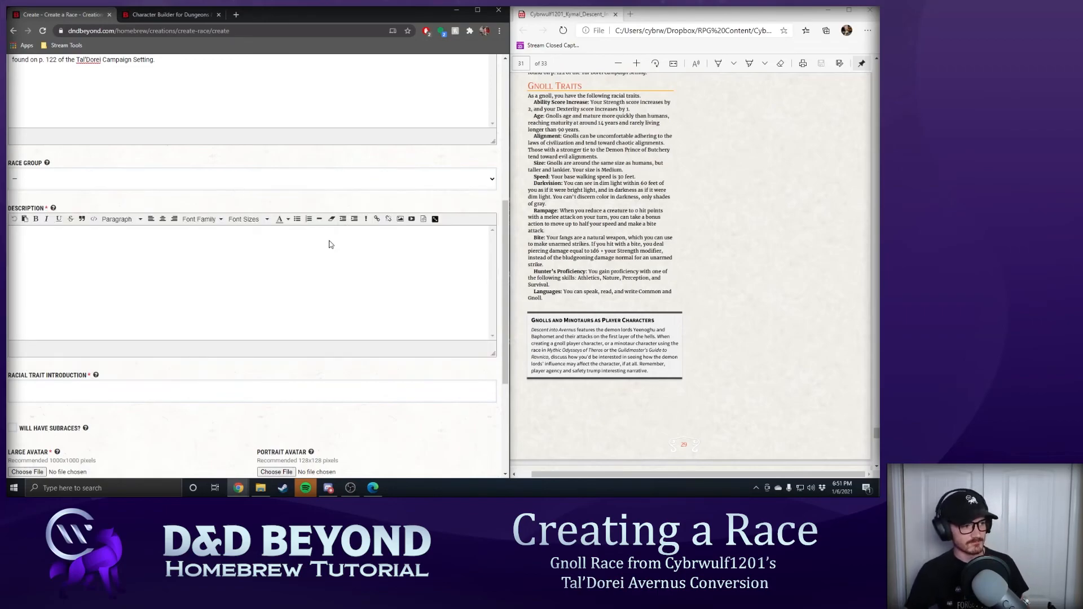
text(The descendants of a pack of hyenas caught in the crossfire of the calamity and transformed into the beastfolk common across the Dividing Plains of Tal'Dorei. Many gnolls are part of matriarchal nomadic tribes, but some have made homes in settlements like Westruun, Kymal, and Turst Fields. More information on gnolls across the D&D multiverse can be found in the Monster Manual and Volo's Guide to Monsters, and information on gnolls in Tal'Dorei can be found on p. 122 of the Tal'Dorei Campaign Setting.)
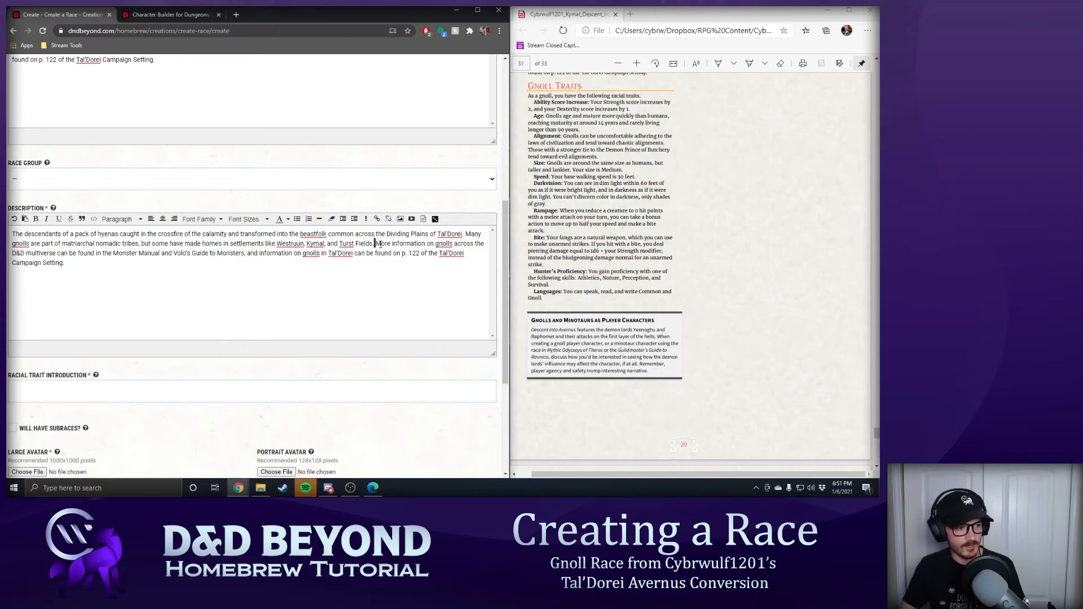
key(Return)
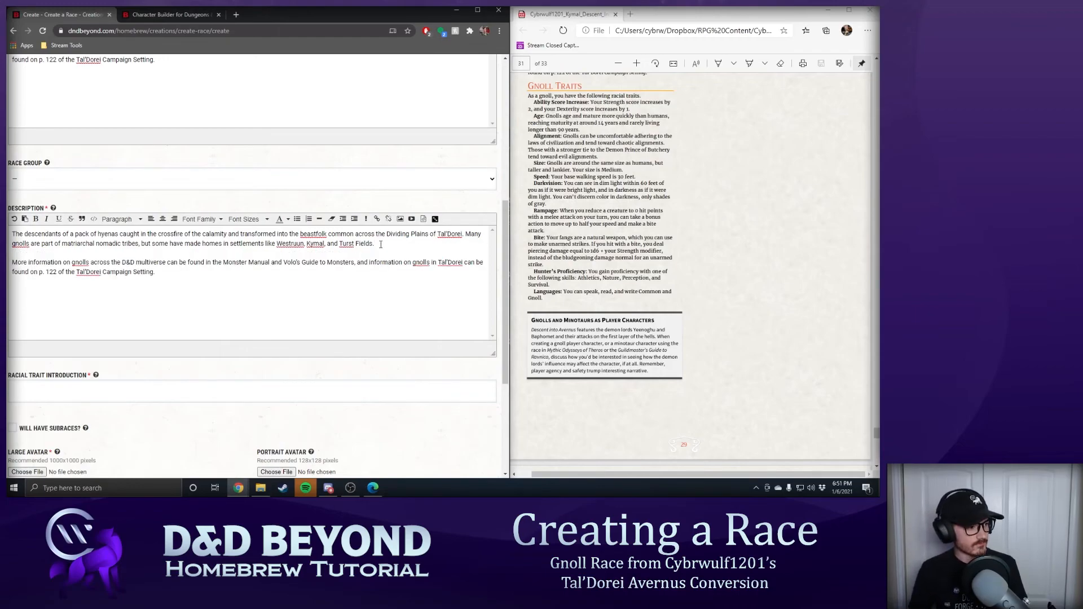
- Read the help notes for the short description and the full description fields
scroll(242, 200, up, 4)
scroll(242, 200, down, 1)
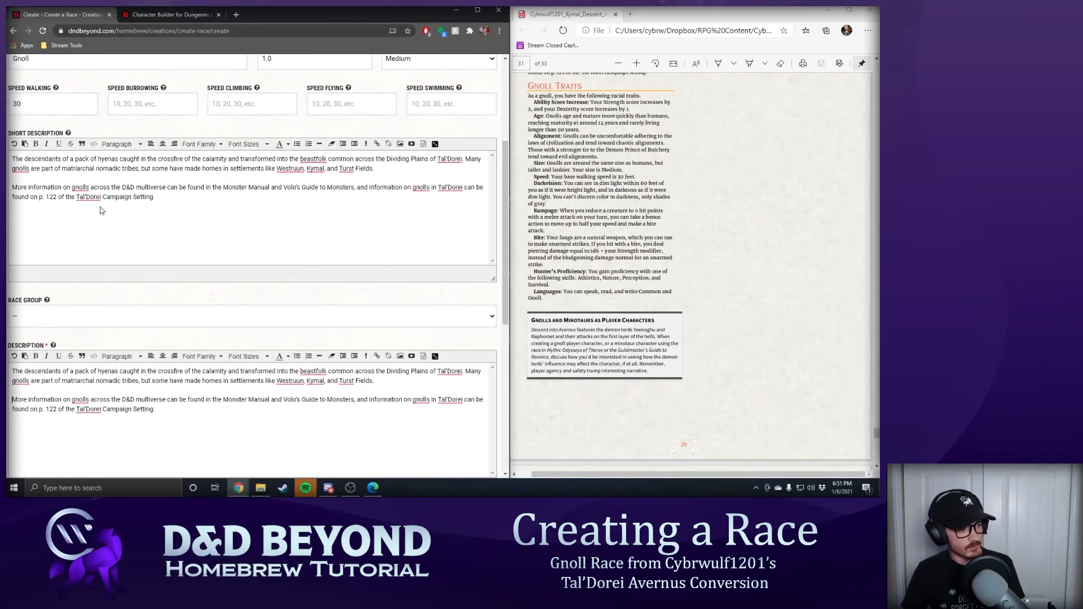
mouse_move(65, 135)
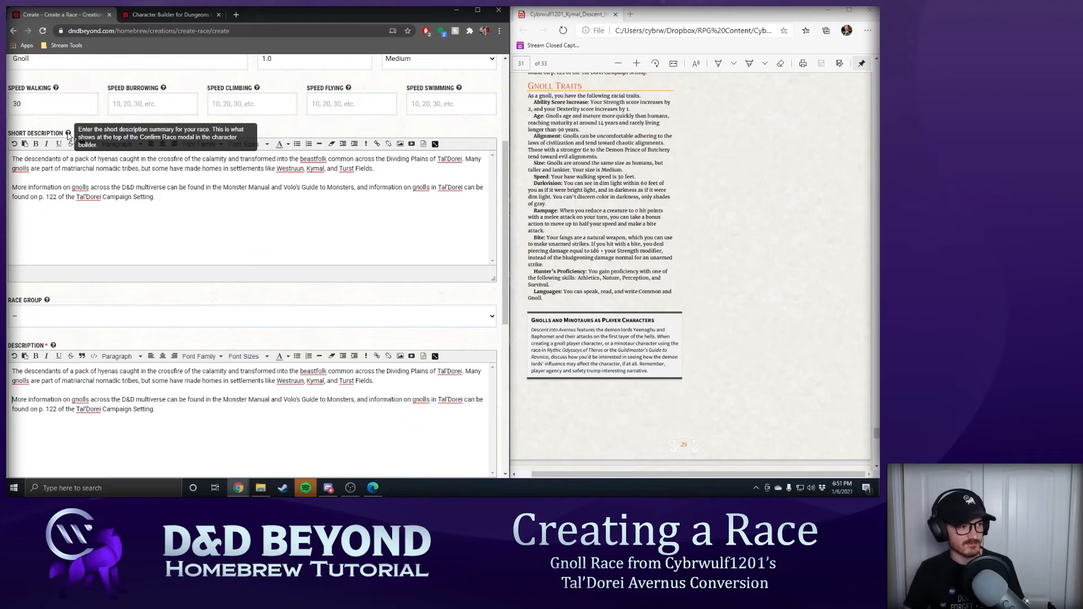
scroll(62, 347, down, 2)
mouse_move(53, 209)
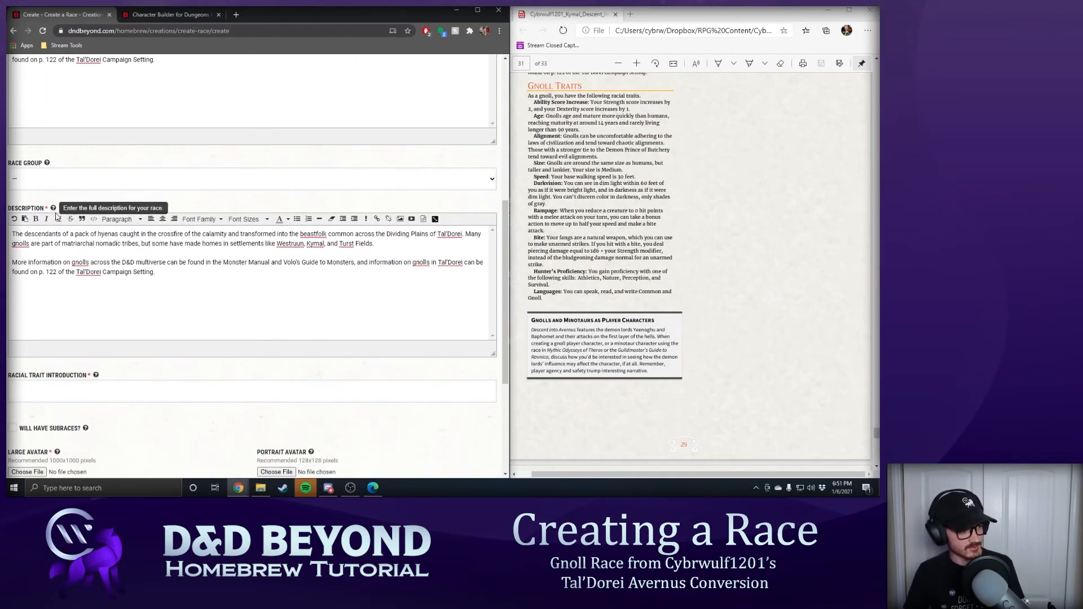
- Copy "As a gnoll, you have the following racial traits." from the PDF into the racial trait introduction and create the race
scroll(133, 243, down, 2)
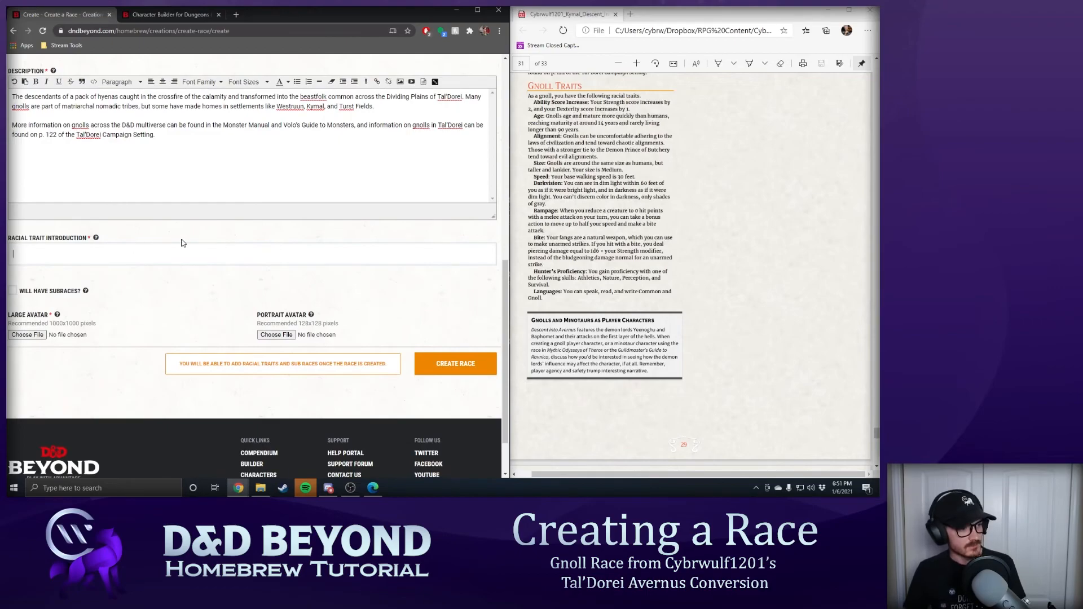
click(634, 114)
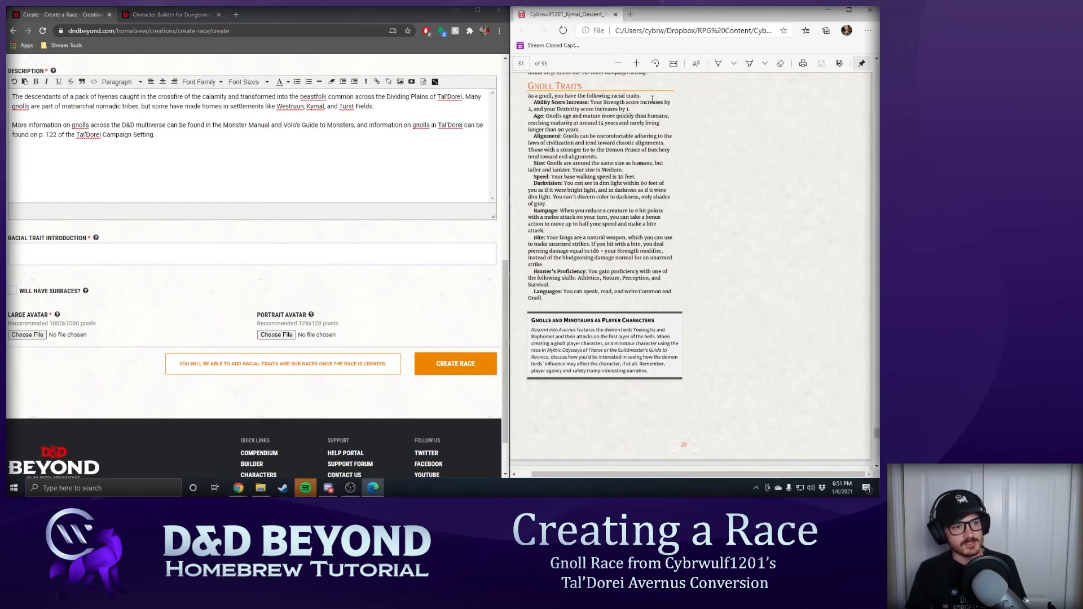
drag(647, 96, 529, 95)
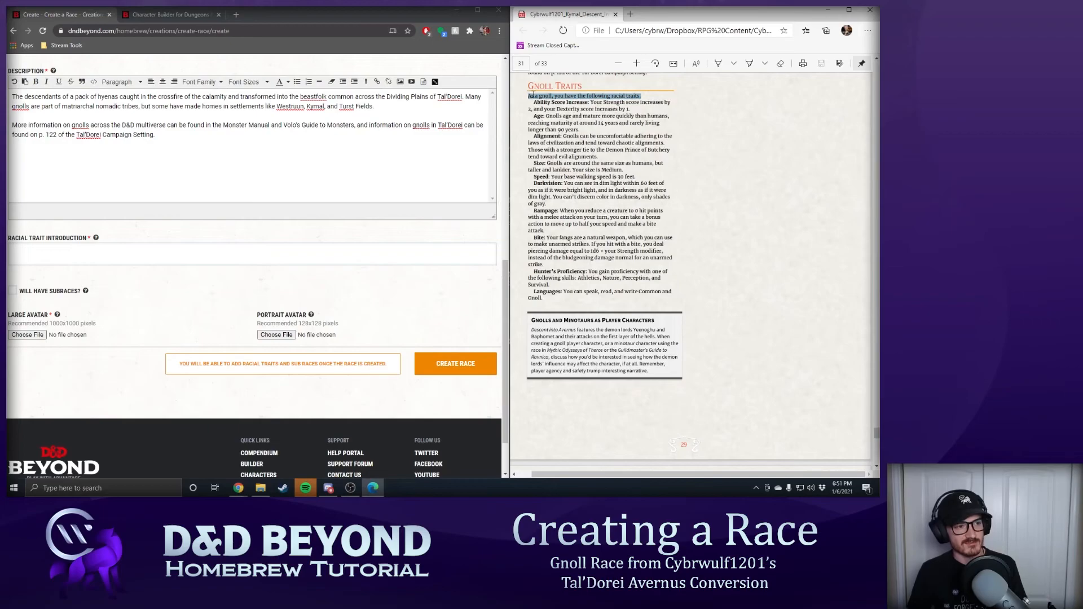
right_click(542, 97)
click(519, 100)
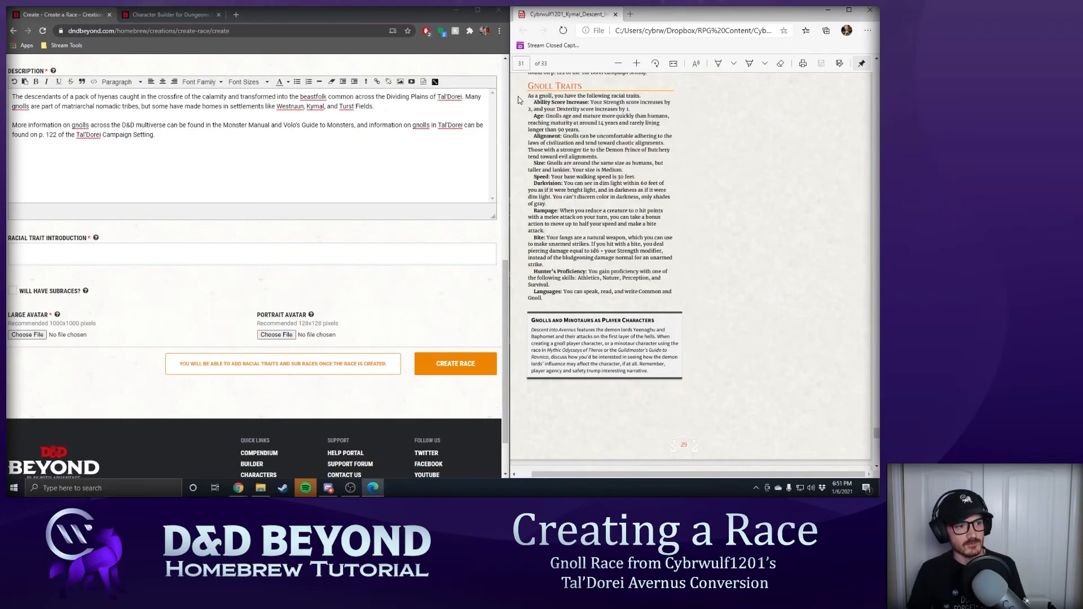
drag(524, 97, 644, 94)
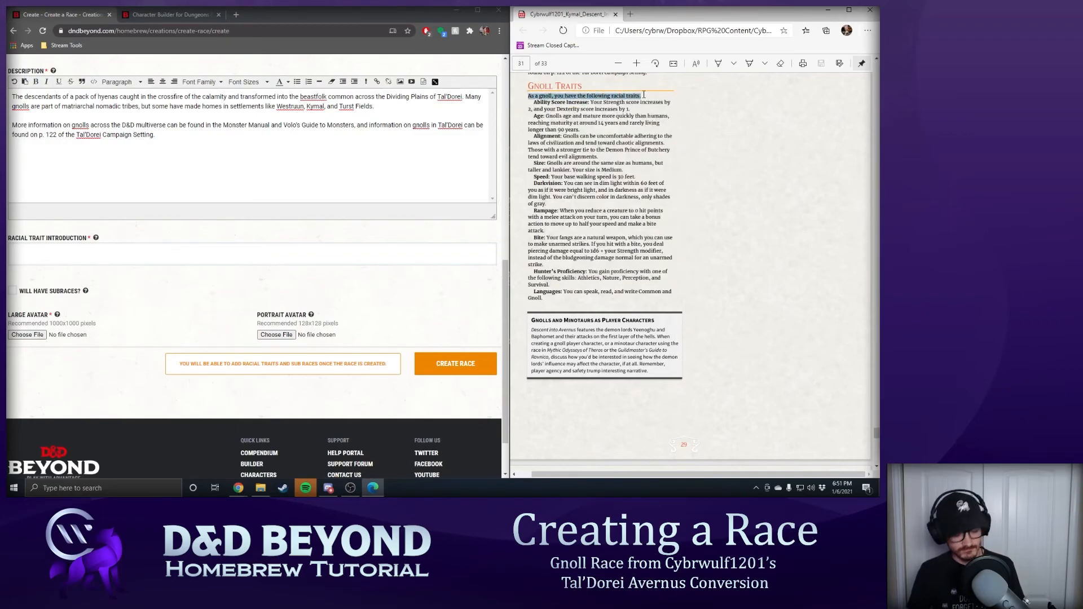
click(139, 255)
key(ctrl+v)
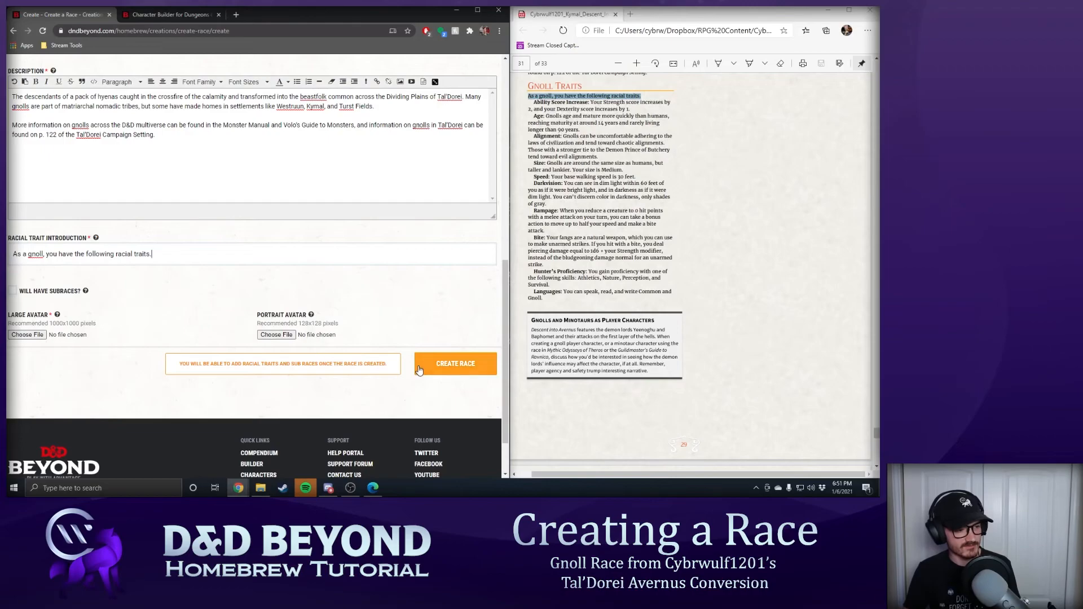
click(438, 365)
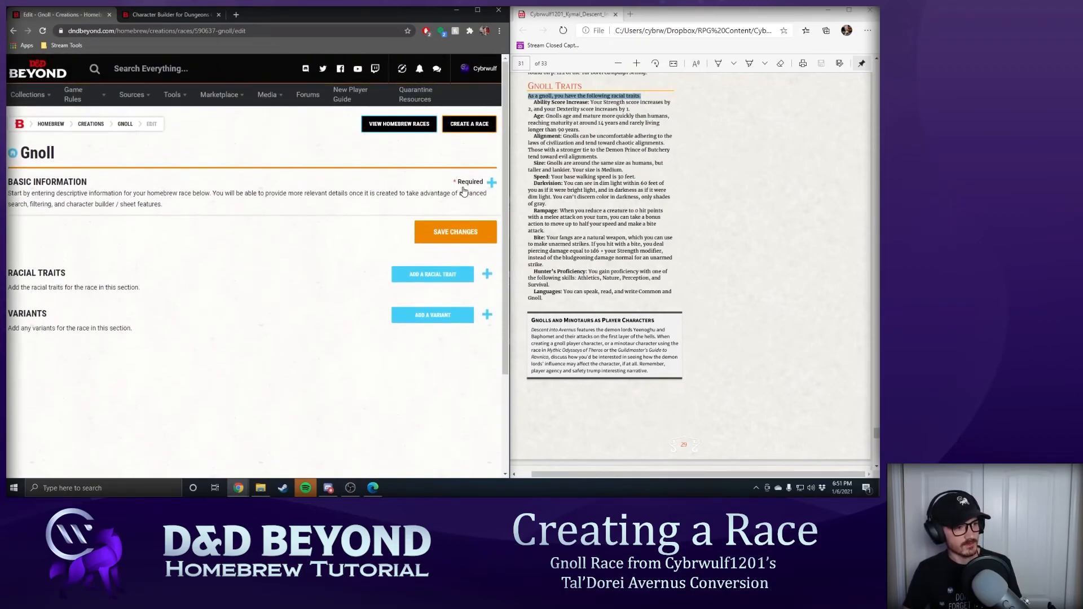
- Add a racial trait to the Gnoll race and name it "Ability Score Increase", copied from the PDF
scroll(348, 210, down, 10)
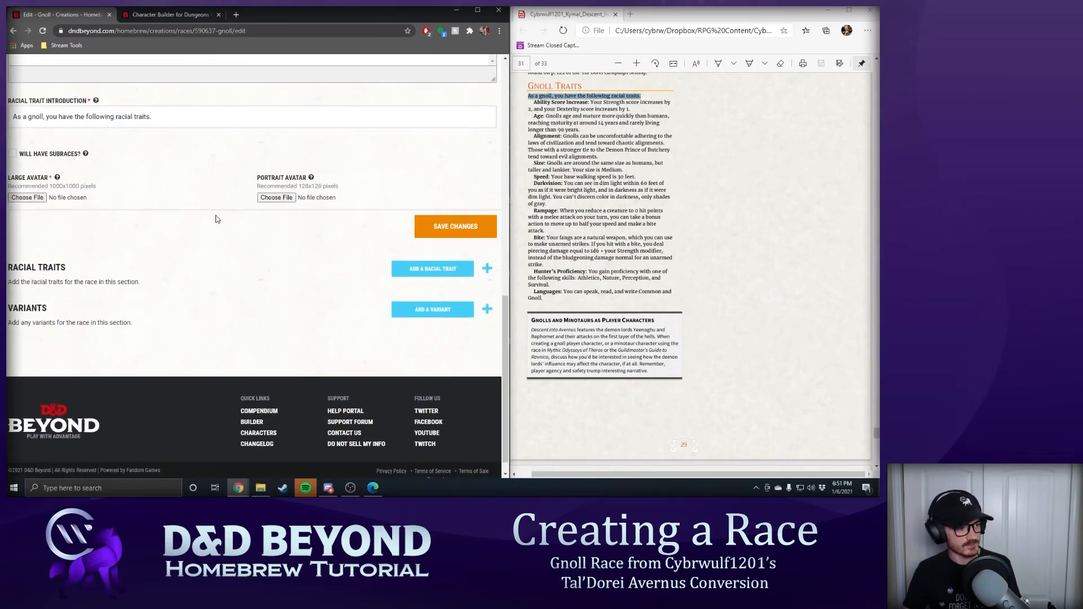
scroll(214, 280, down, 1)
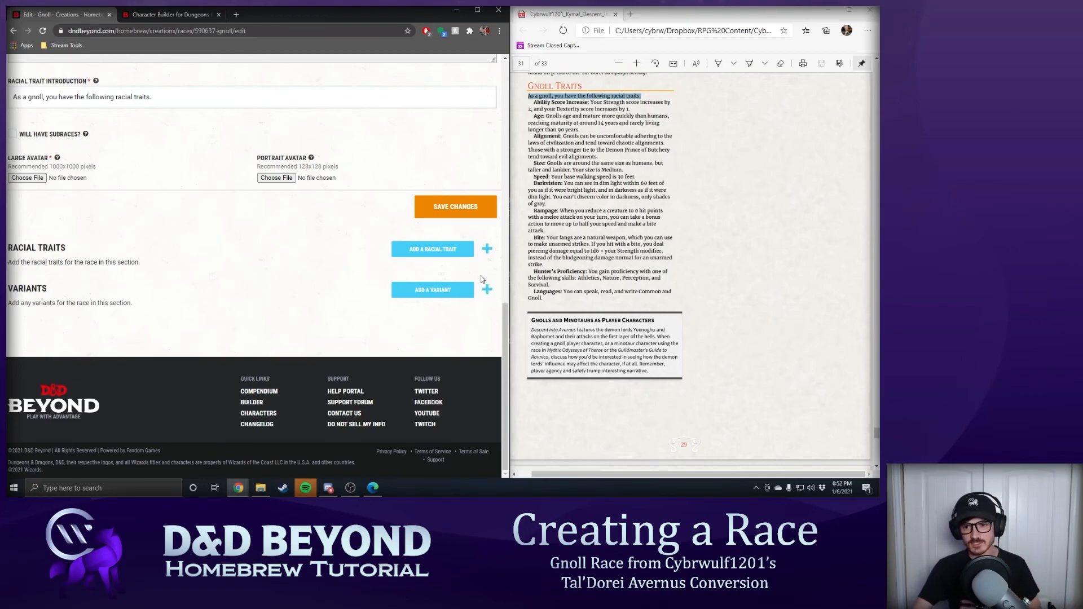
click(438, 254)
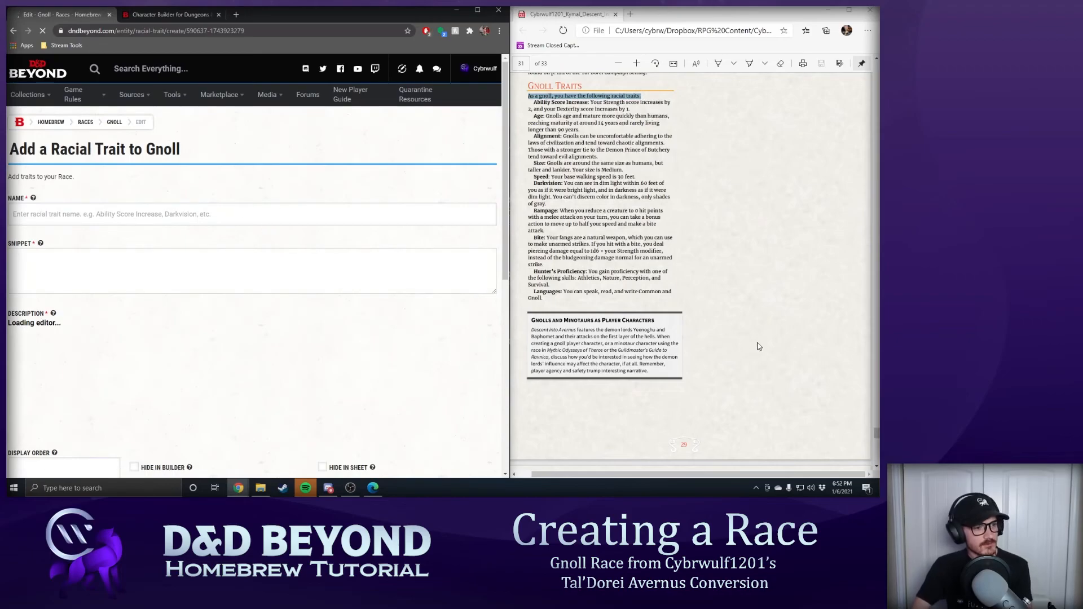
drag(534, 103, 588, 103)
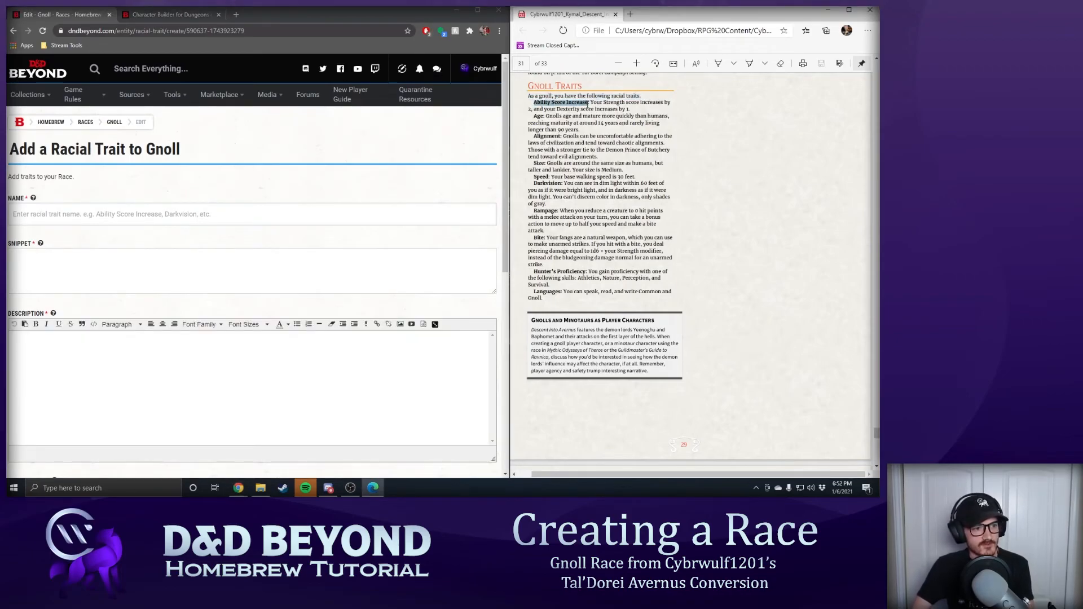
click(466, 153)
key(ctrl+v)
- Copy the PDF's Strength and Dexterity increase sentence into the trait's snippet and description, and remove the snippet's leading space
click(603, 99)
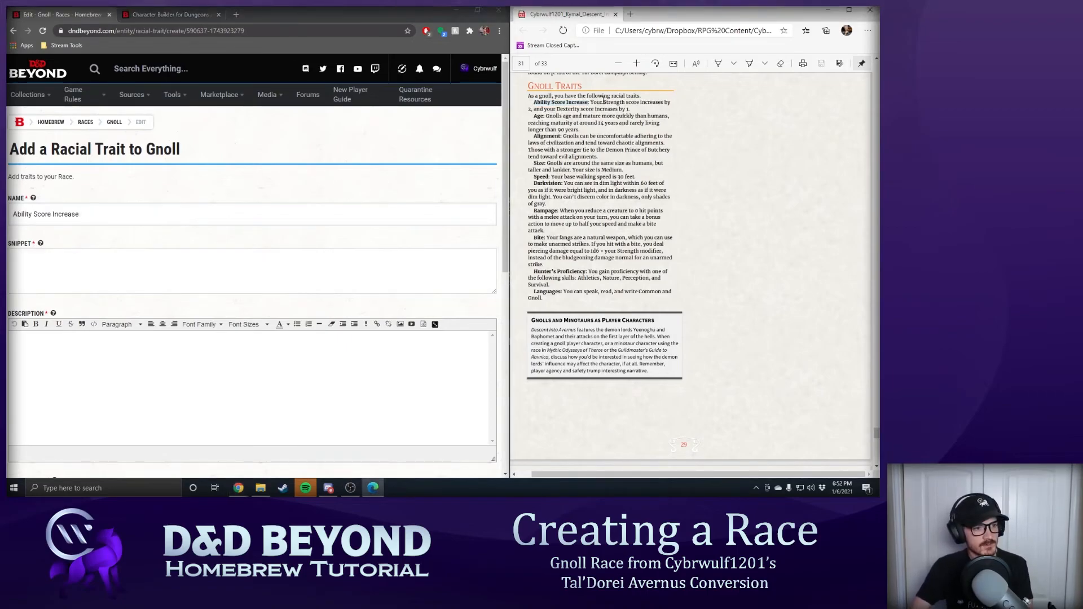
drag(591, 103, 631, 109)
click(244, 263)
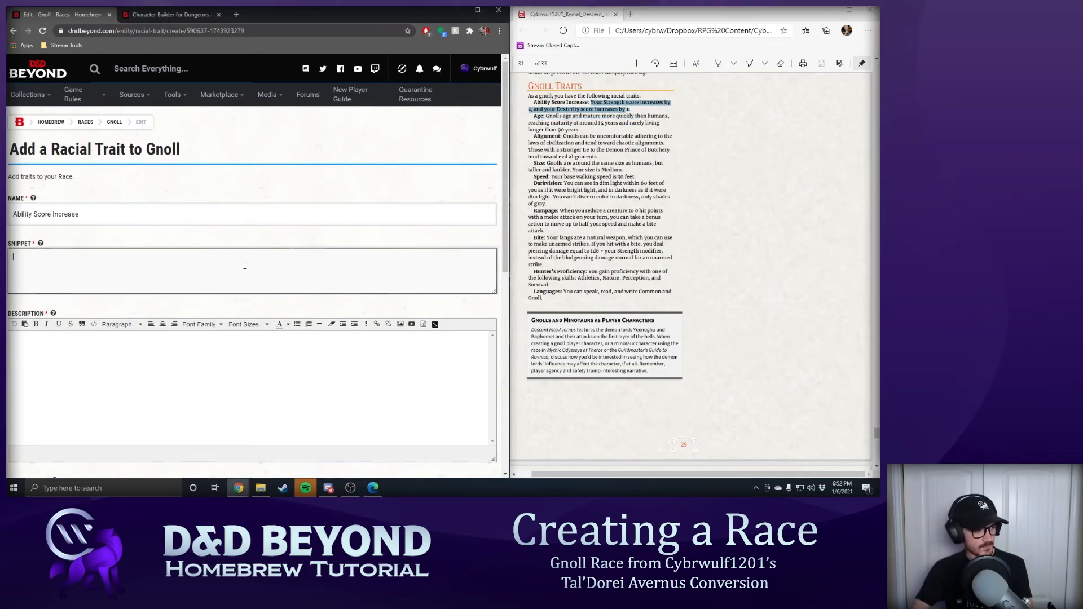
key(ctrl+v)
click(196, 358)
key(ctrl+v)
click(126, 257)
key(Delete)
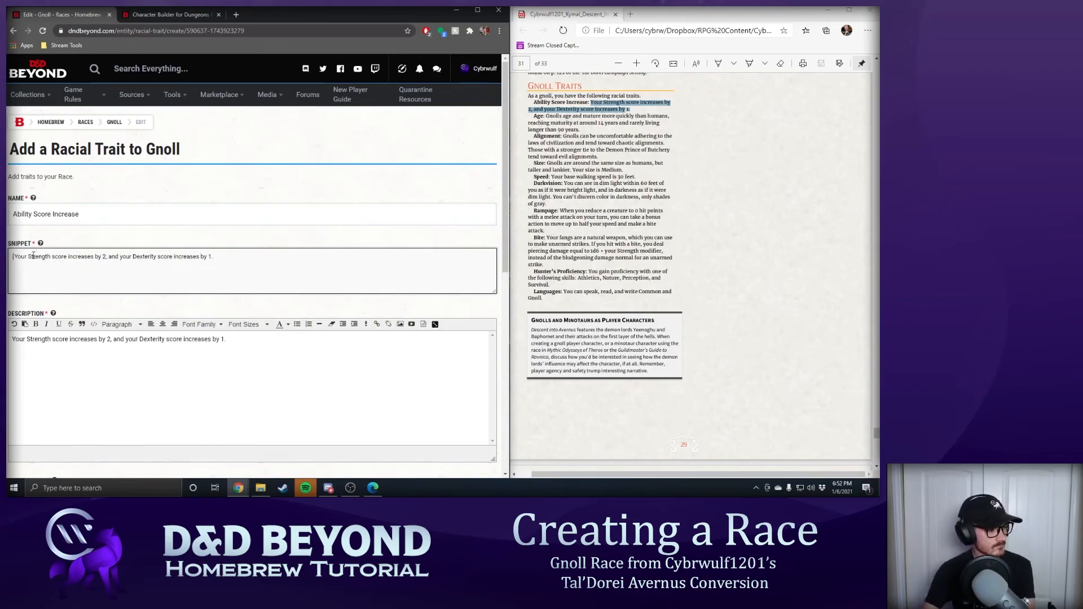
key(Delete)
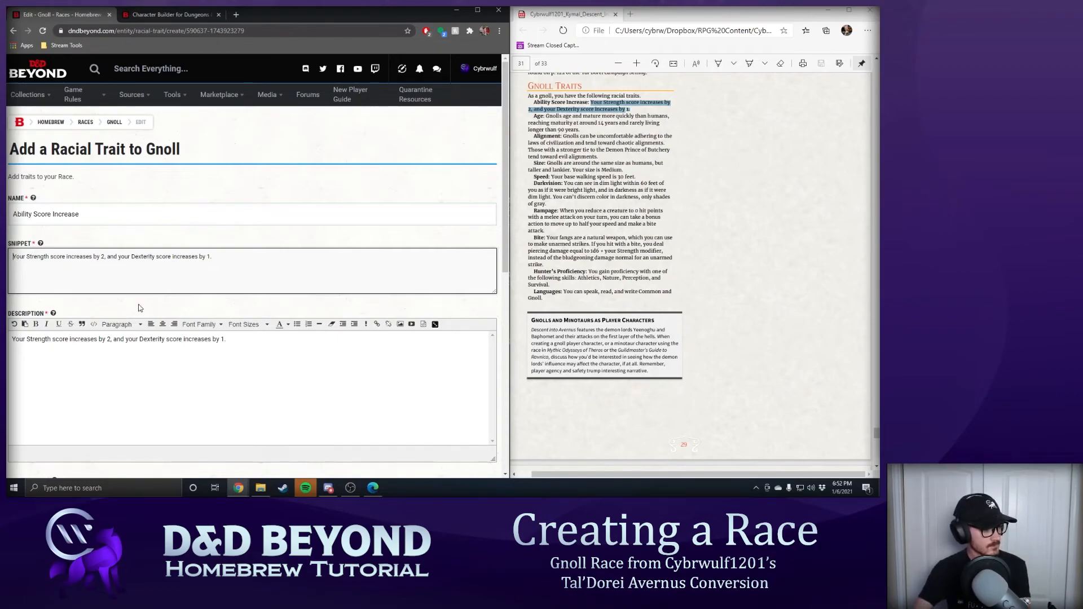
- Set the trait's display order to 1 and its feature type to Granted
scroll(162, 310, down, 4)
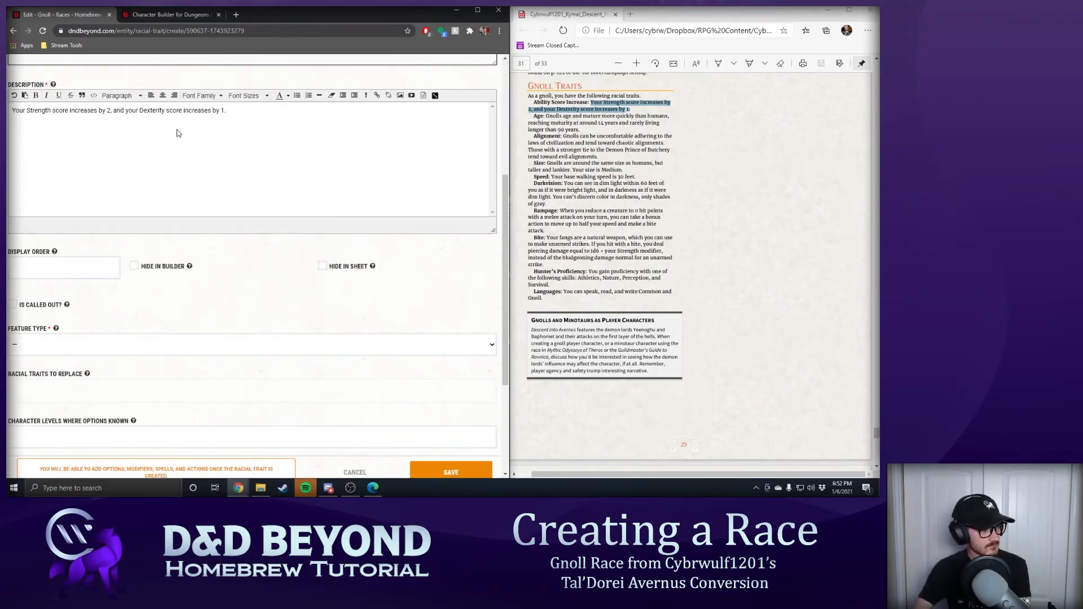
scroll(103, 215, down, 1)
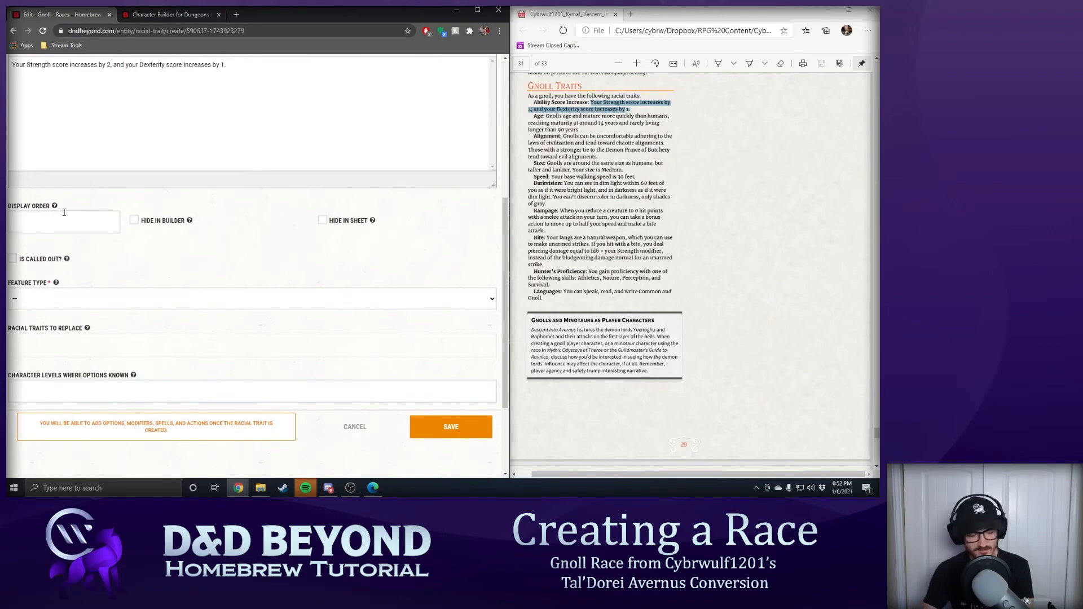
scroll(305, 245, down, 1)
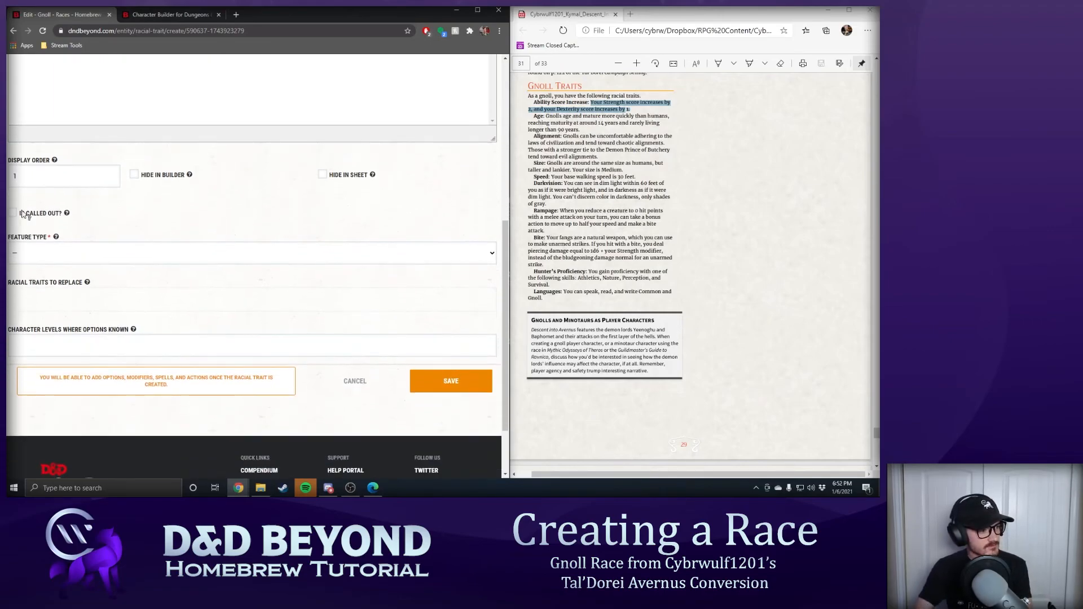
click(75, 261)
click(73, 278)
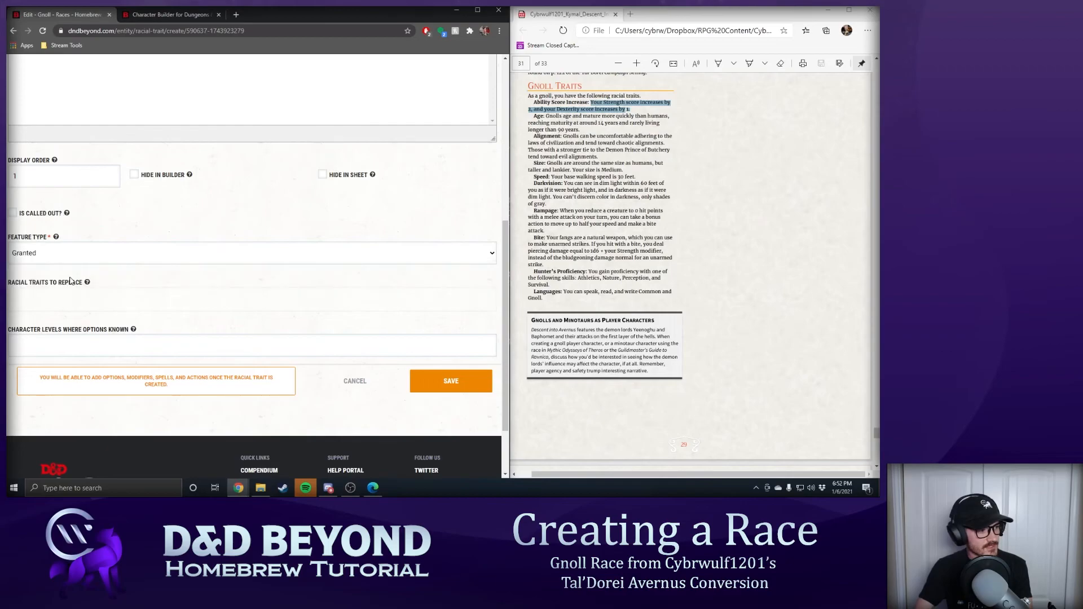
- Hide the Ability Score Increase trait in the character sheet and save the trait
scroll(148, 242, down, 1)
scroll(191, 238, up, 2)
scroll(275, 255, up, 2)
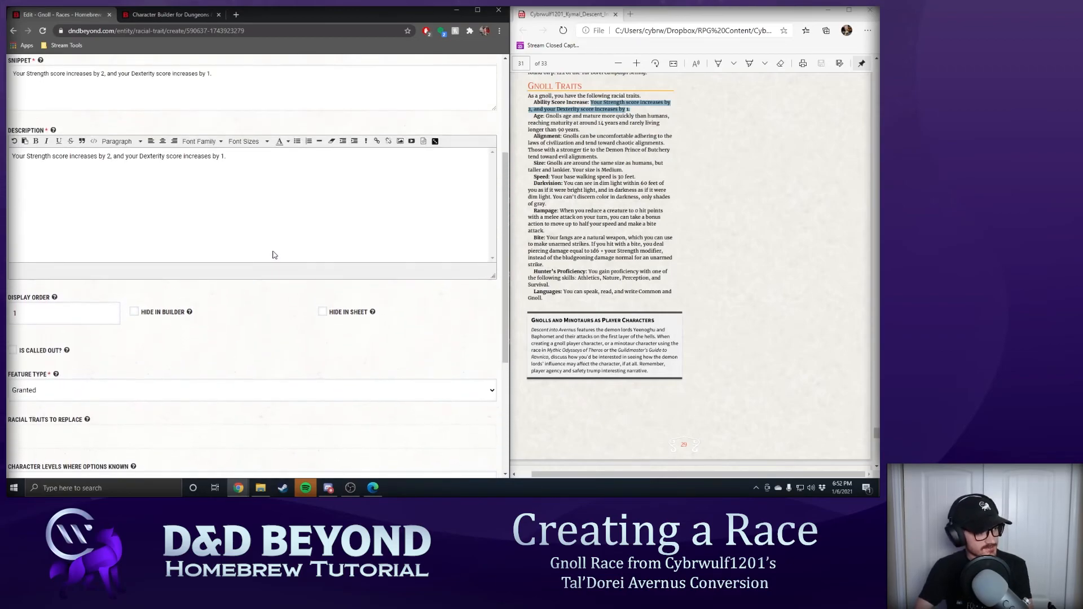
scroll(101, 353, down, 1)
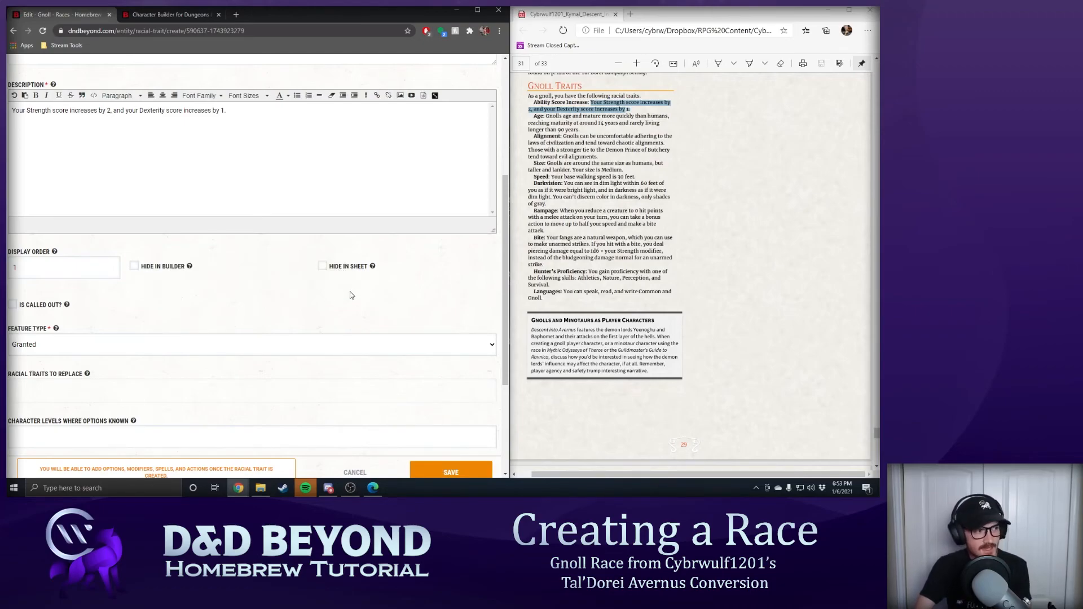
click(323, 268)
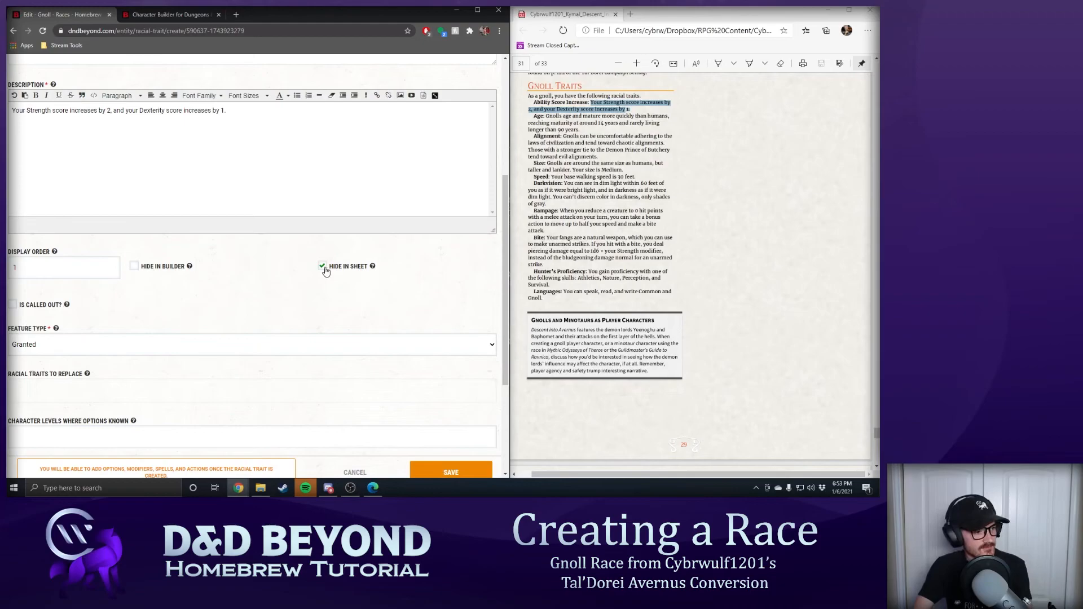
scroll(186, 290, down, 3)
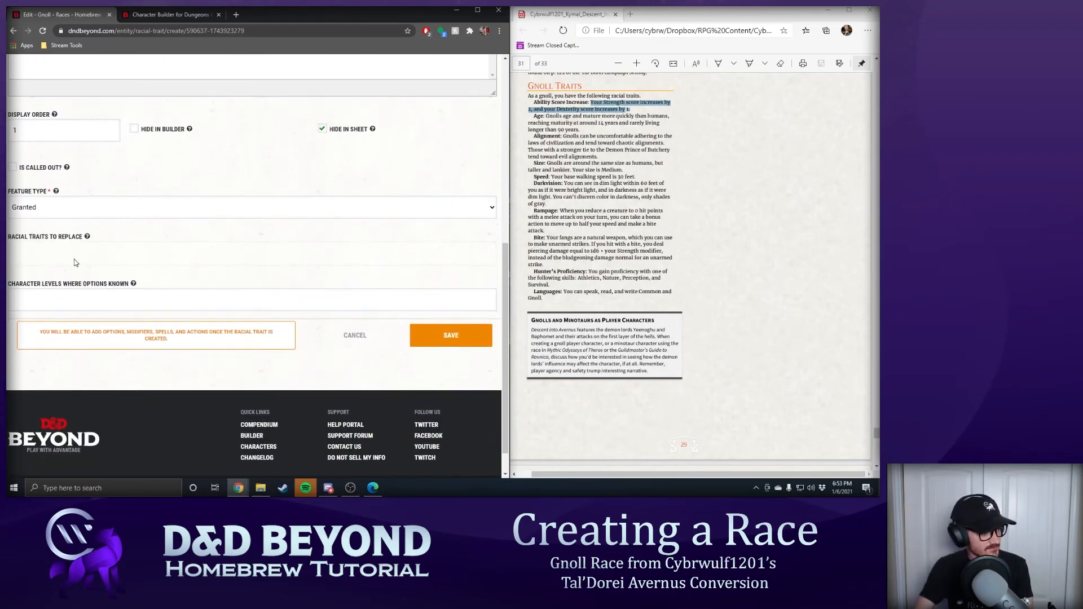
scroll(151, 264, down, 1)
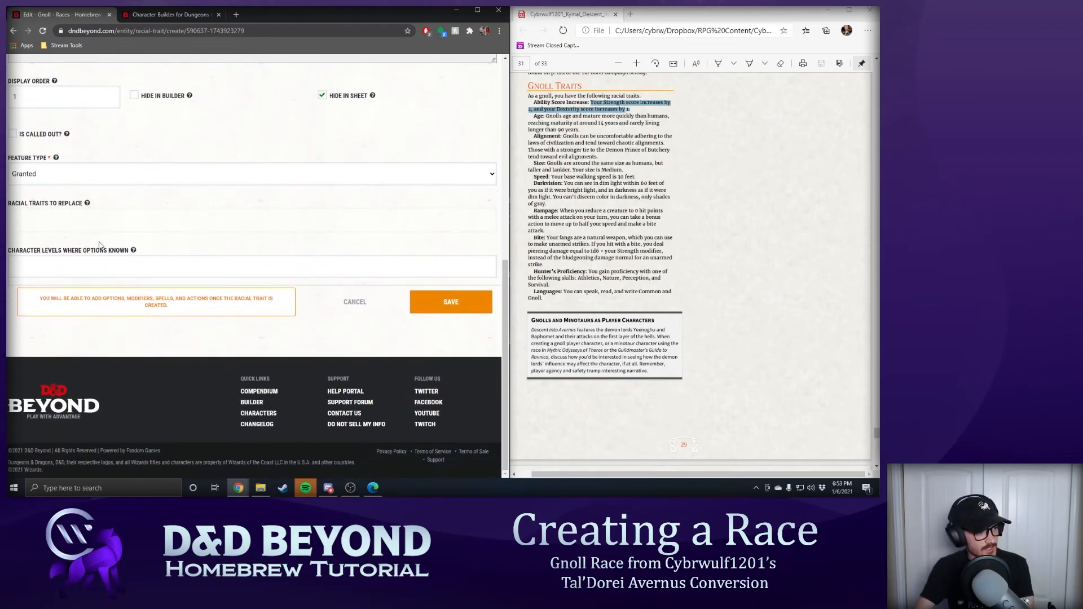
click(452, 293)
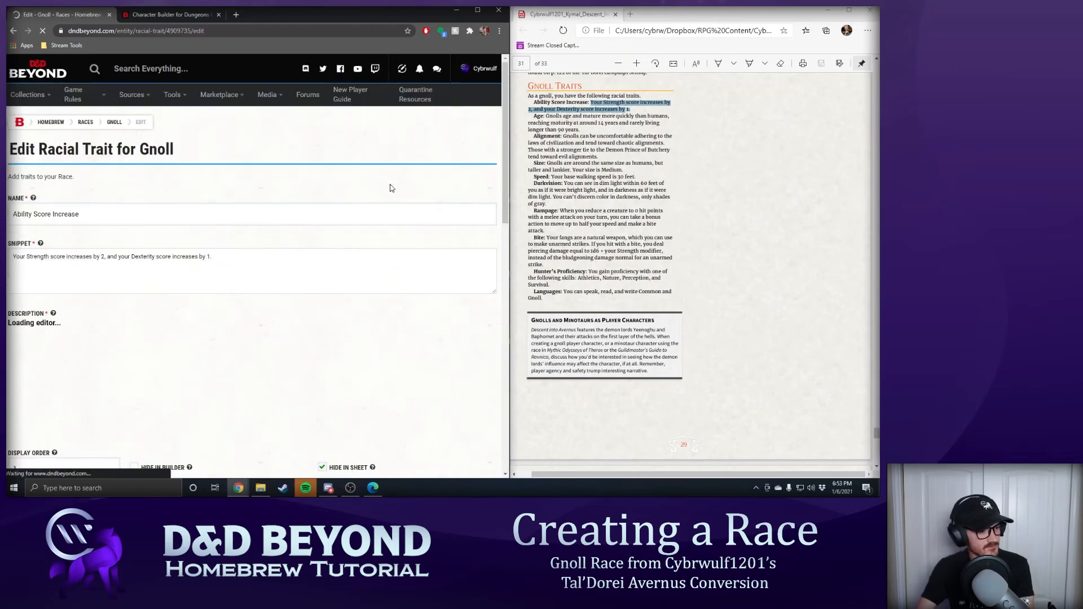
- Add a modifier of type Bonus to the Ability Score Increase trait
scroll(373, 219, down, 10)
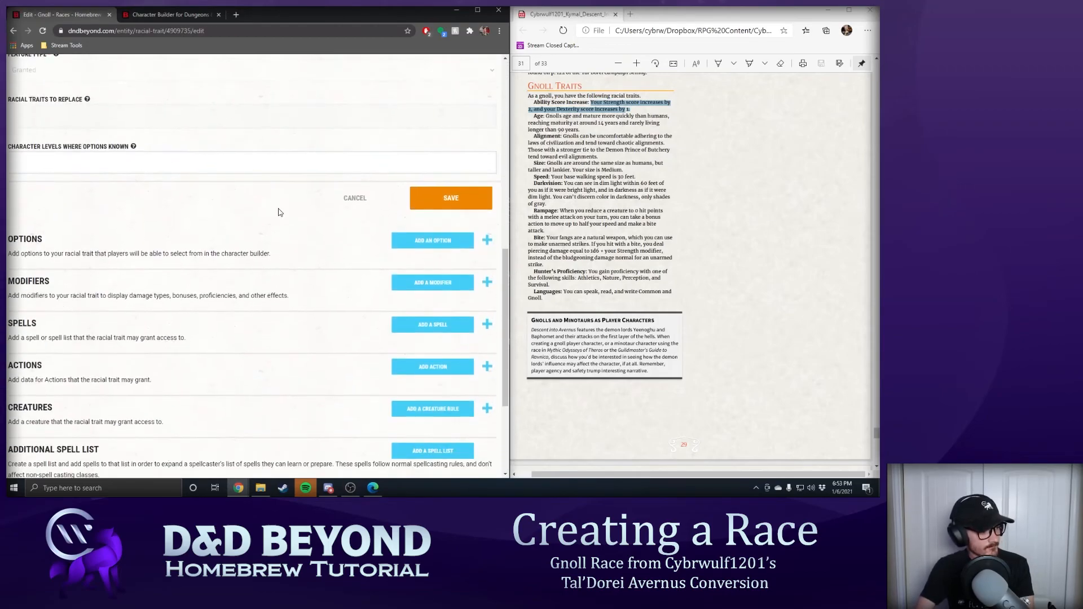
scroll(274, 225, down, 1)
scroll(173, 169, up, 5)
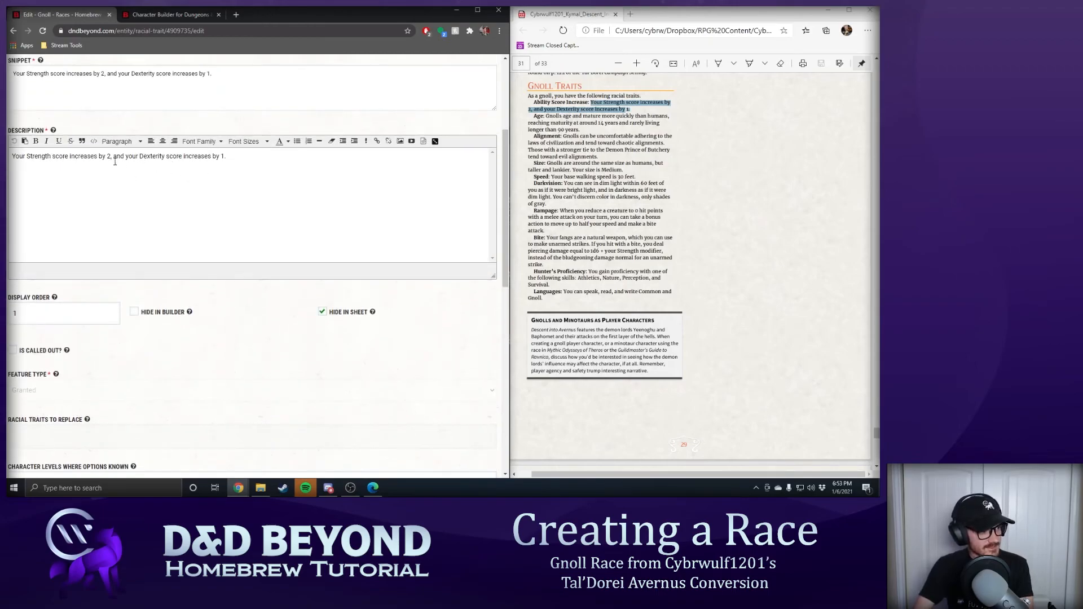
scroll(179, 186, down, 5)
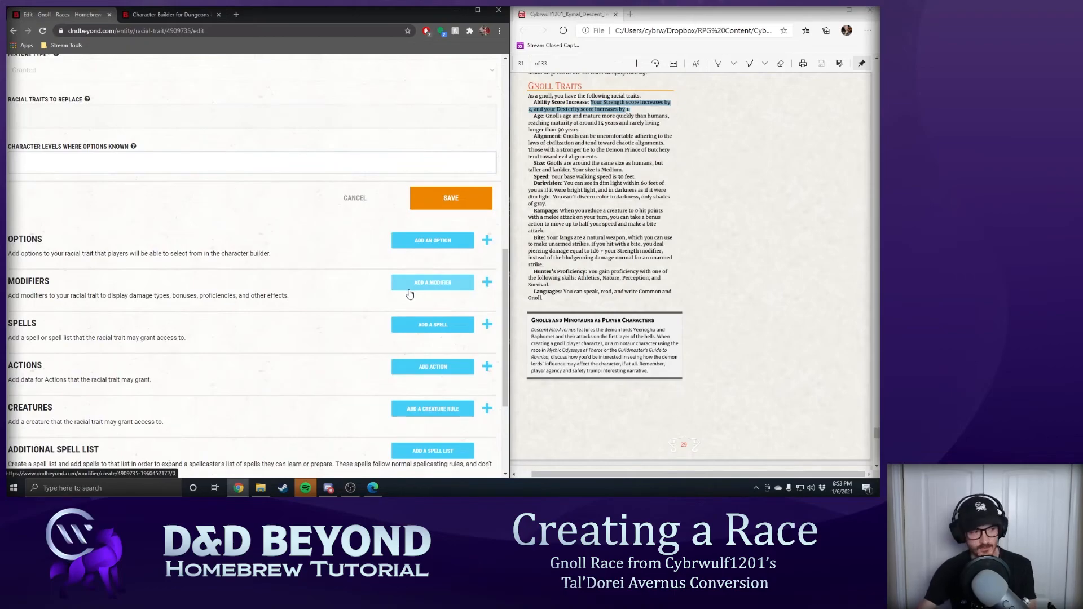
click(436, 287)
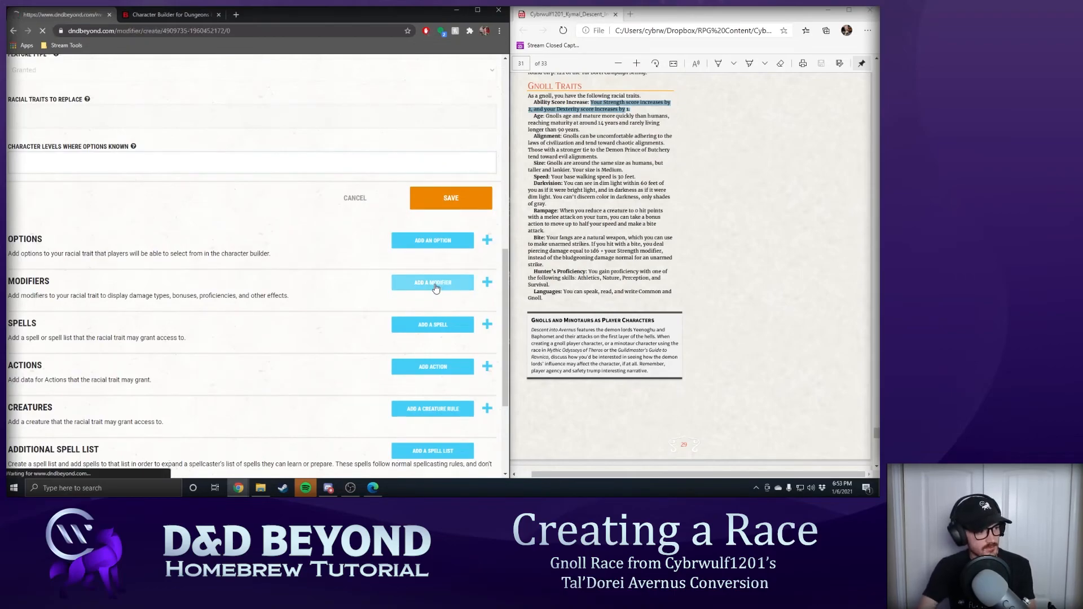
click(62, 215)
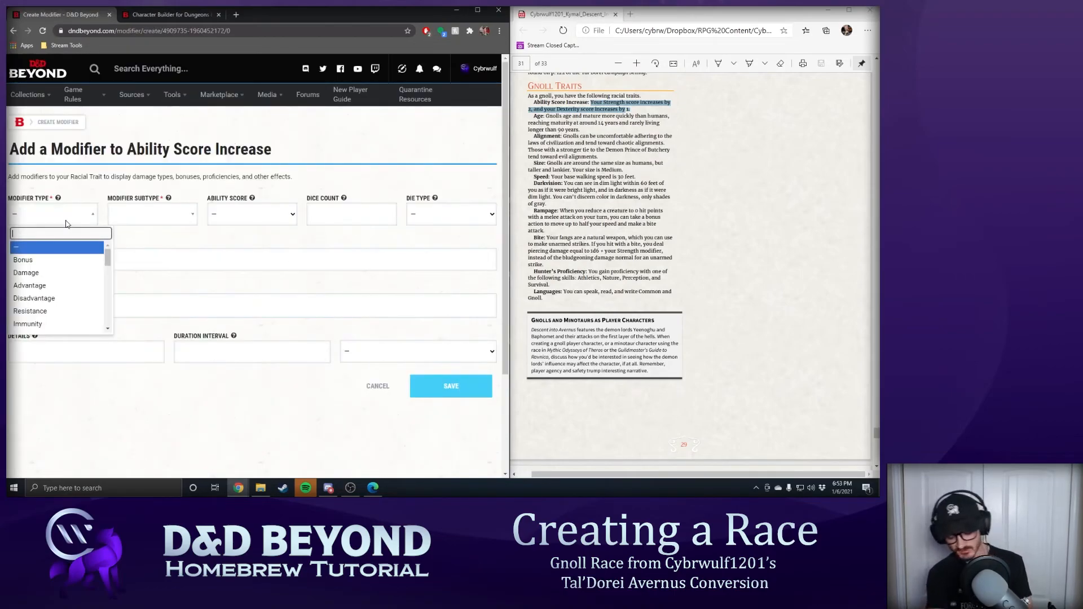
text(bonus)
key(Return)
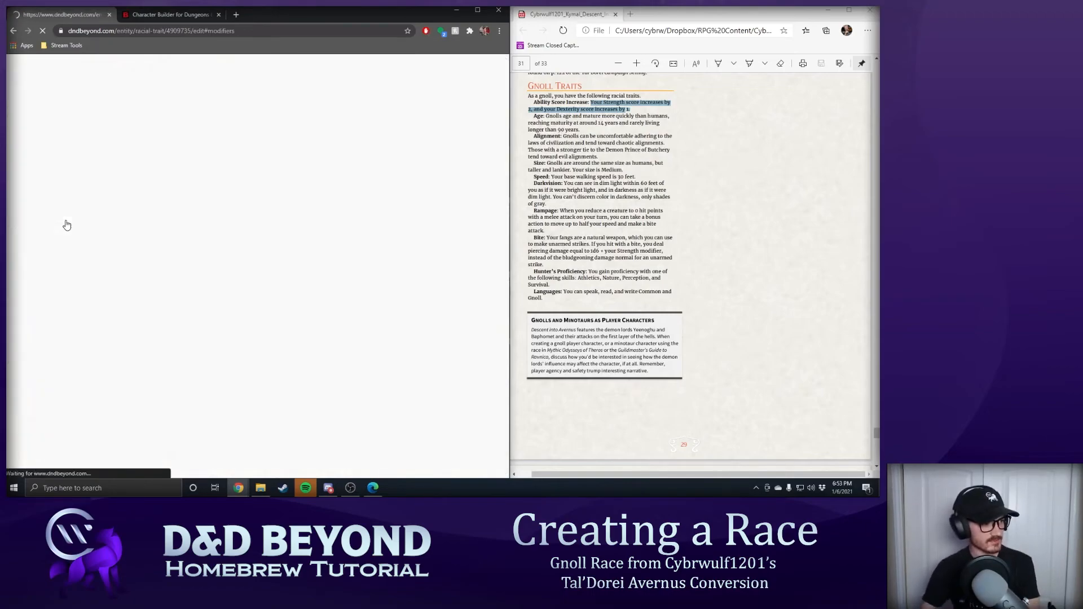
- Set the modifier's subtype to Strength Score with a fixed value of 2 and save it
click(445, 111)
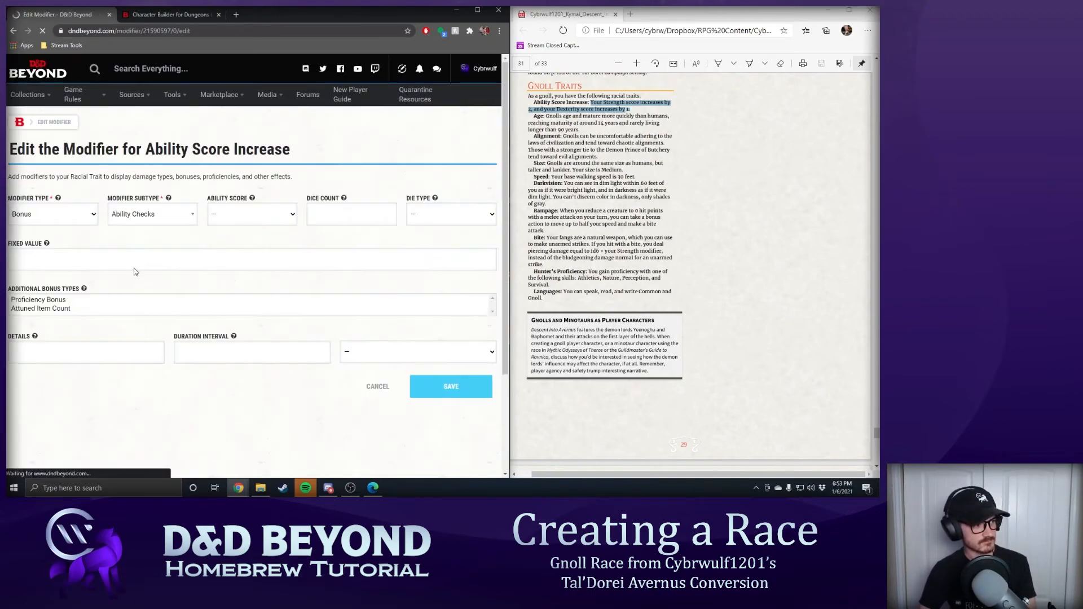
click(157, 215)
text(stre)
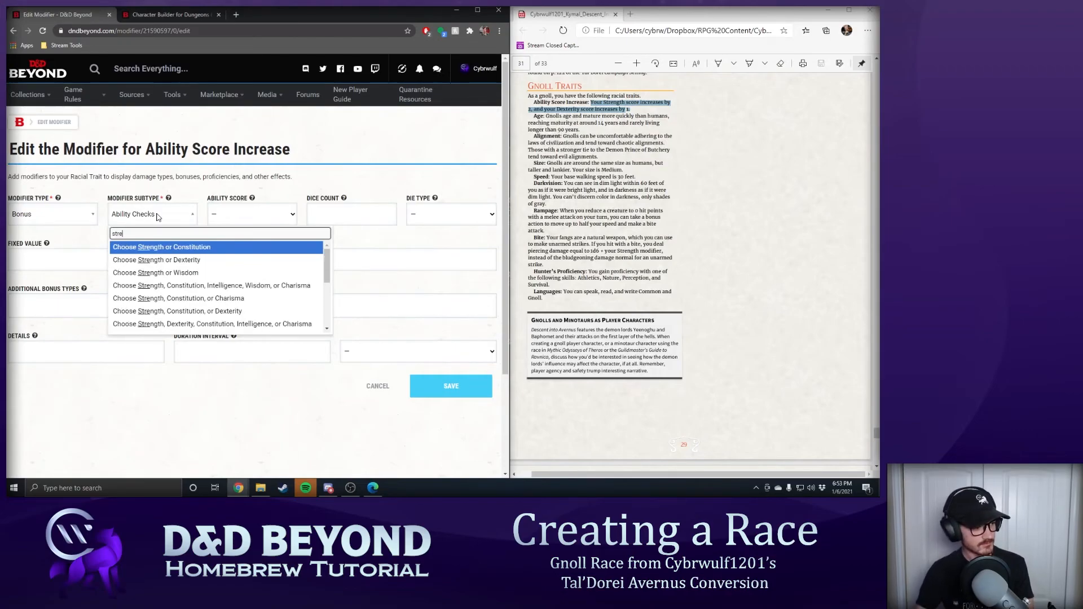
scroll(179, 294, down, 5)
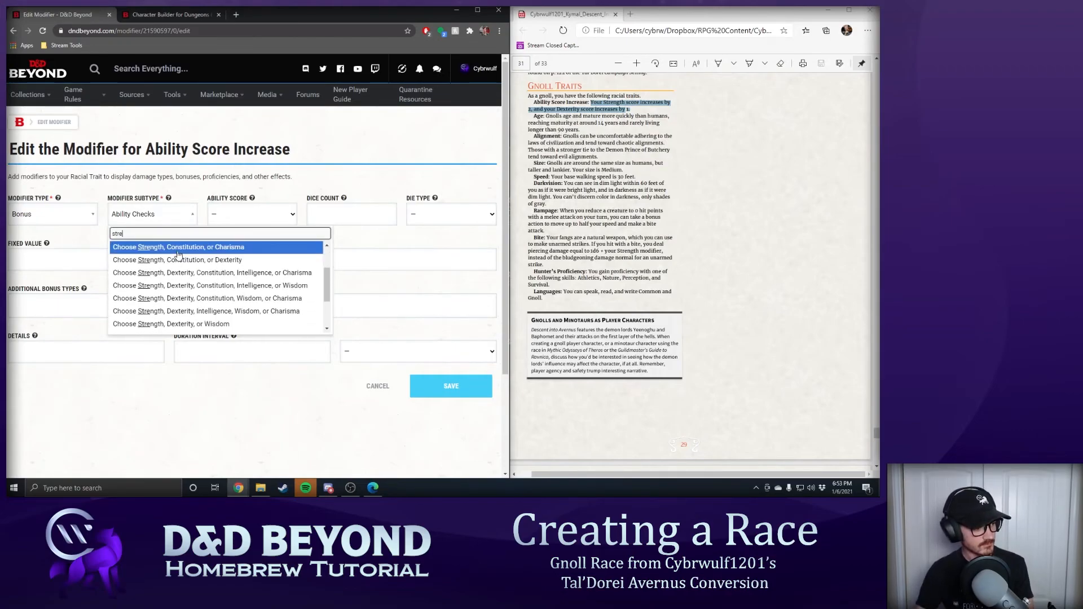
click(179, 326)
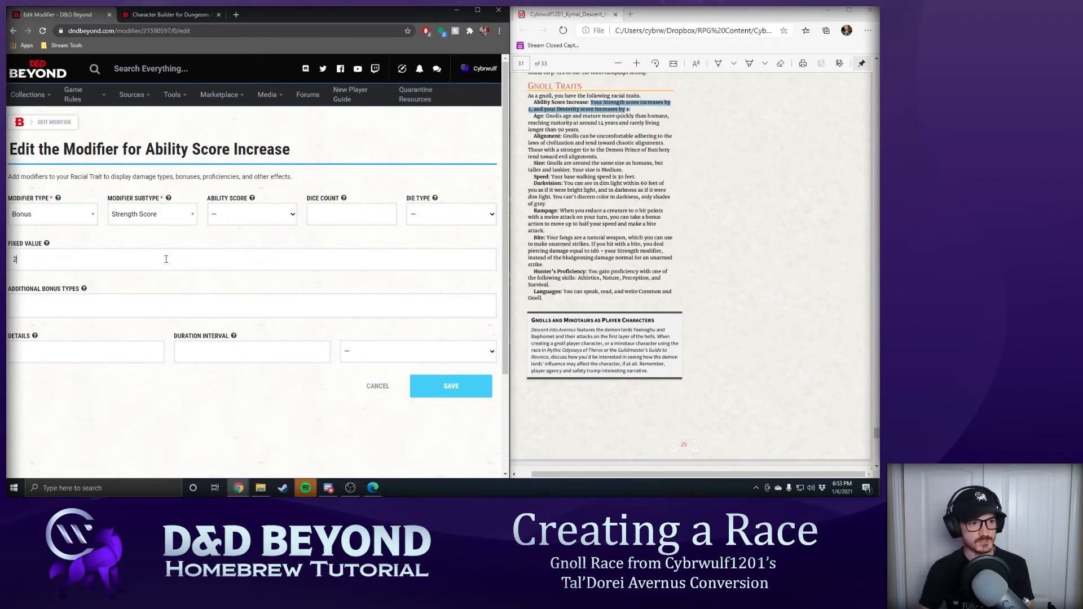
click(626, 125)
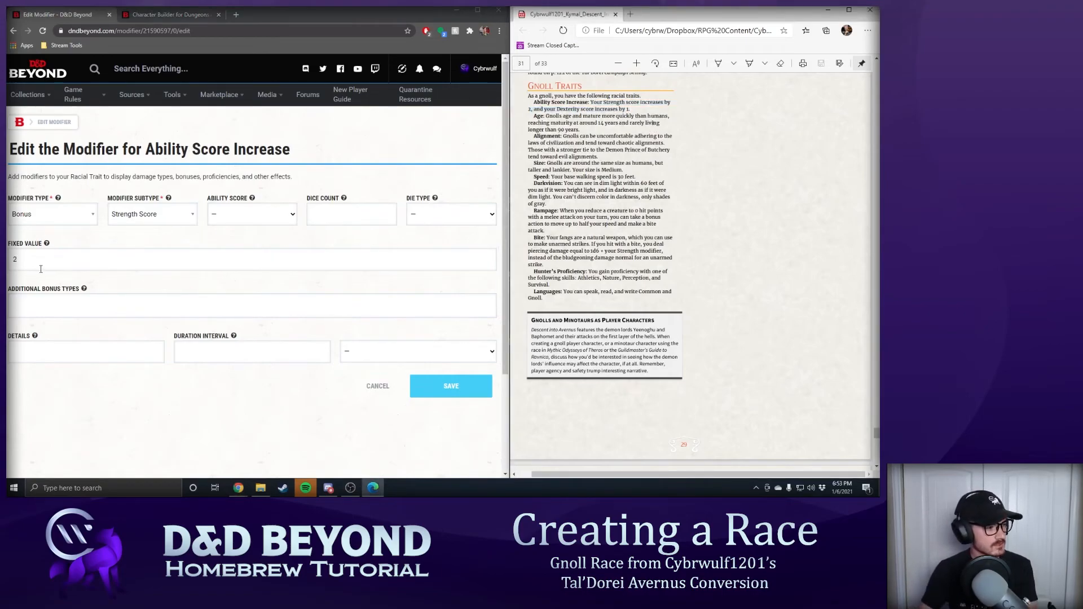
click(415, 395)
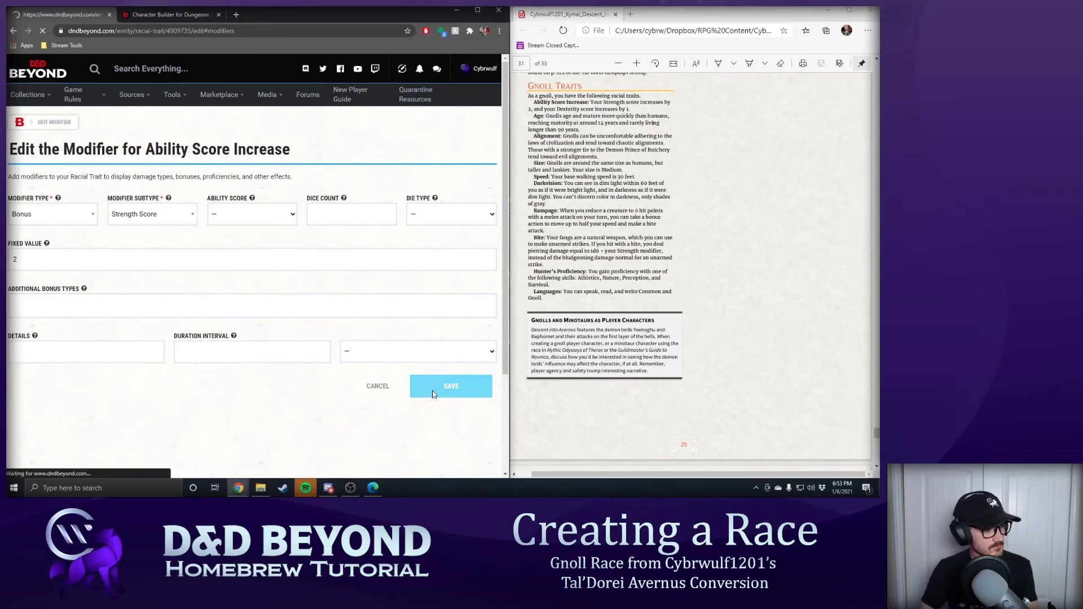
- Add a second modifier of type Bonus to the Ability Score Increase trait
scroll(342, 215, up, 2)
click(433, 139)
click(59, 212)
text(b)
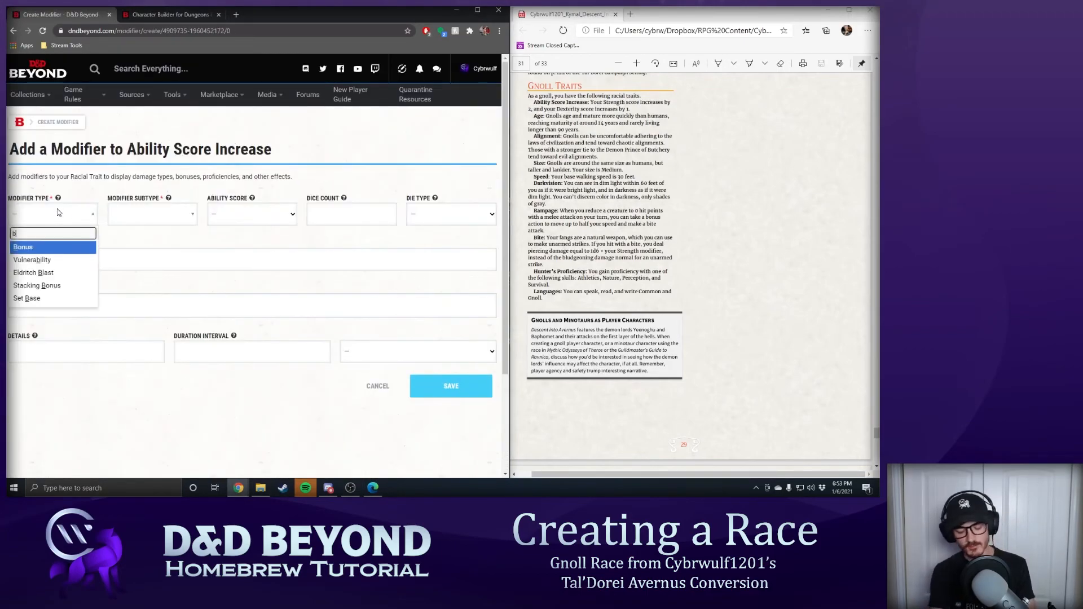
text(onus)
click(59, 248)
- Set the new modifier's subtype to Dexterity Score with a fixed value of 1 and save it
click(183, 214)
text(d)
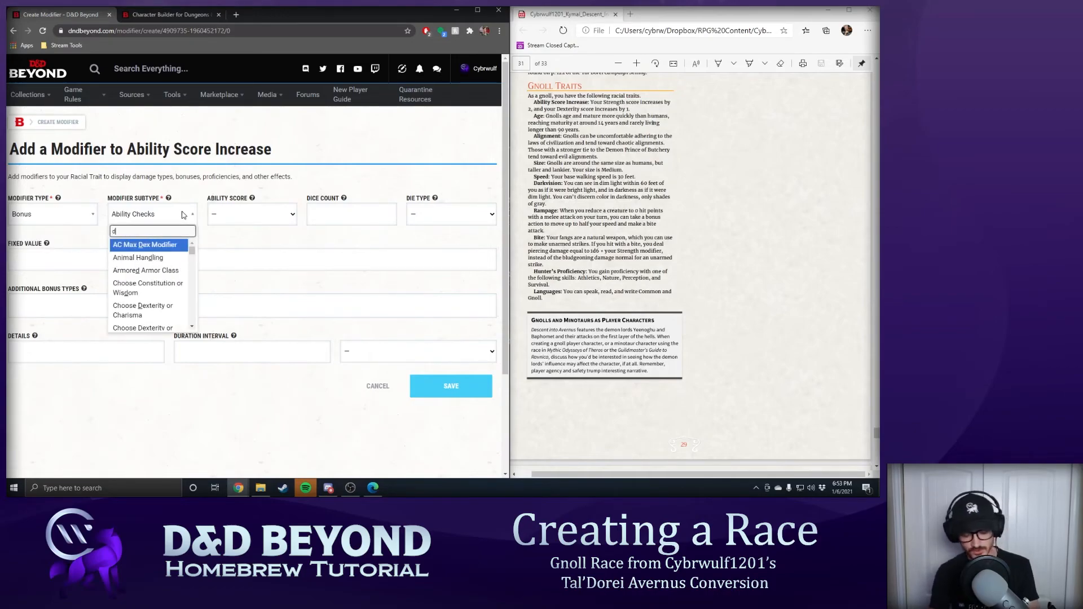
text(exterity)
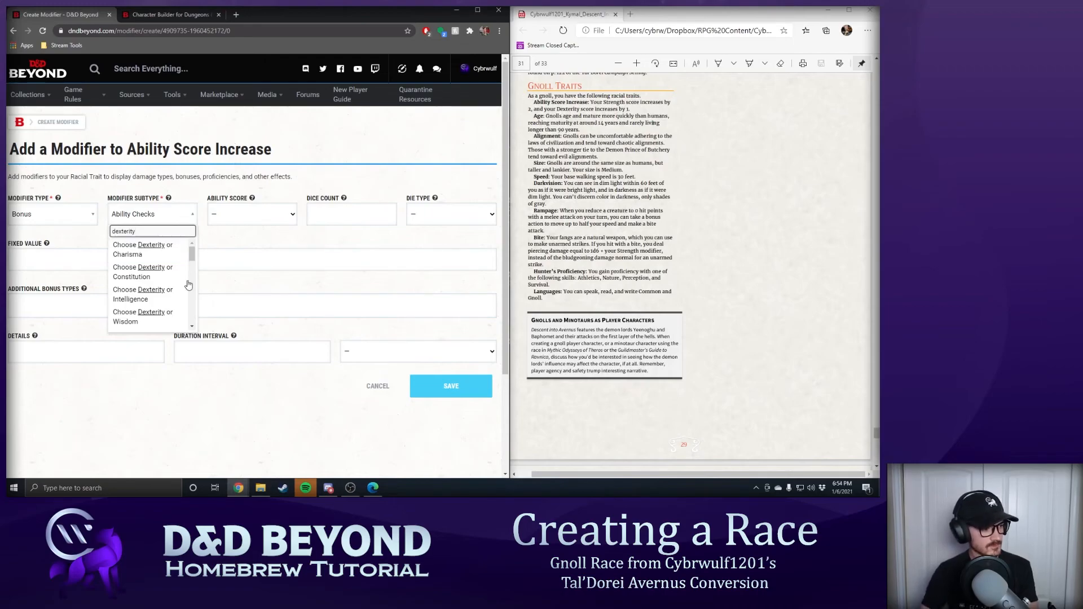
scroll(153, 289, down, 5)
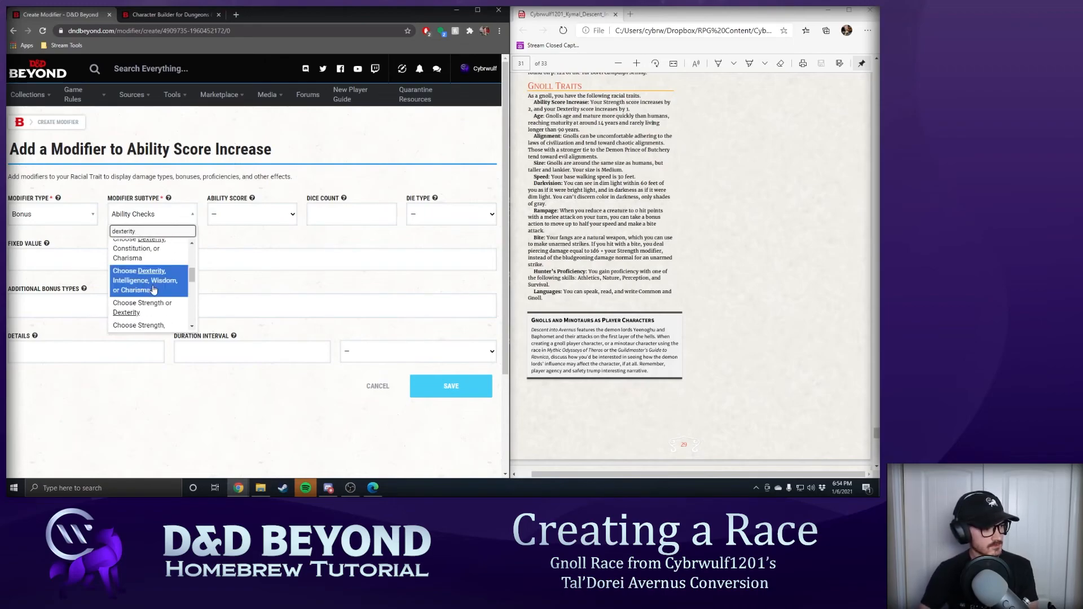
scroll(154, 294, down, 5)
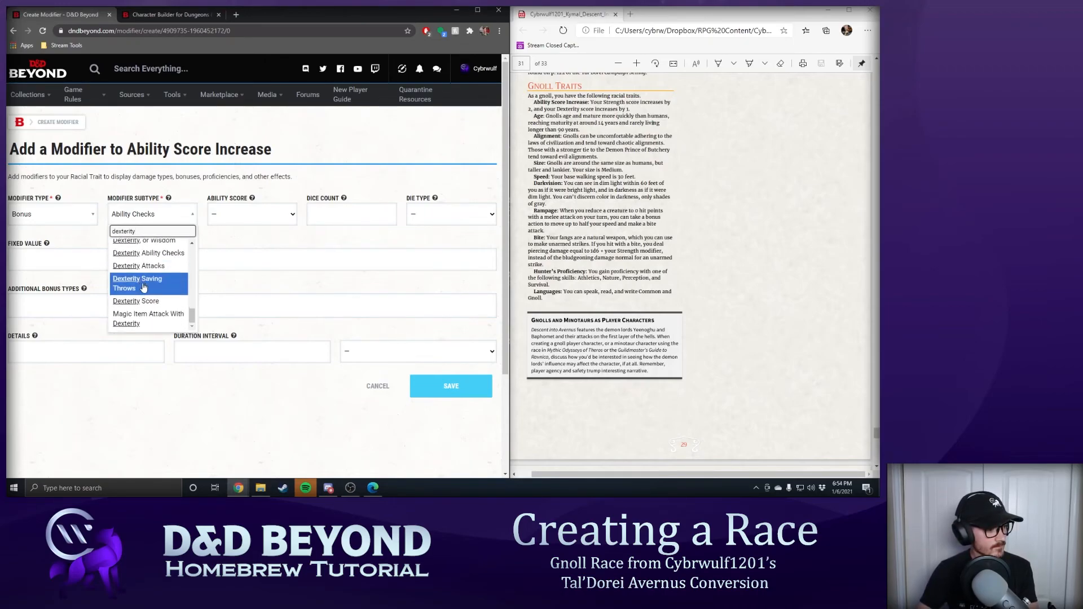
click(155, 306)
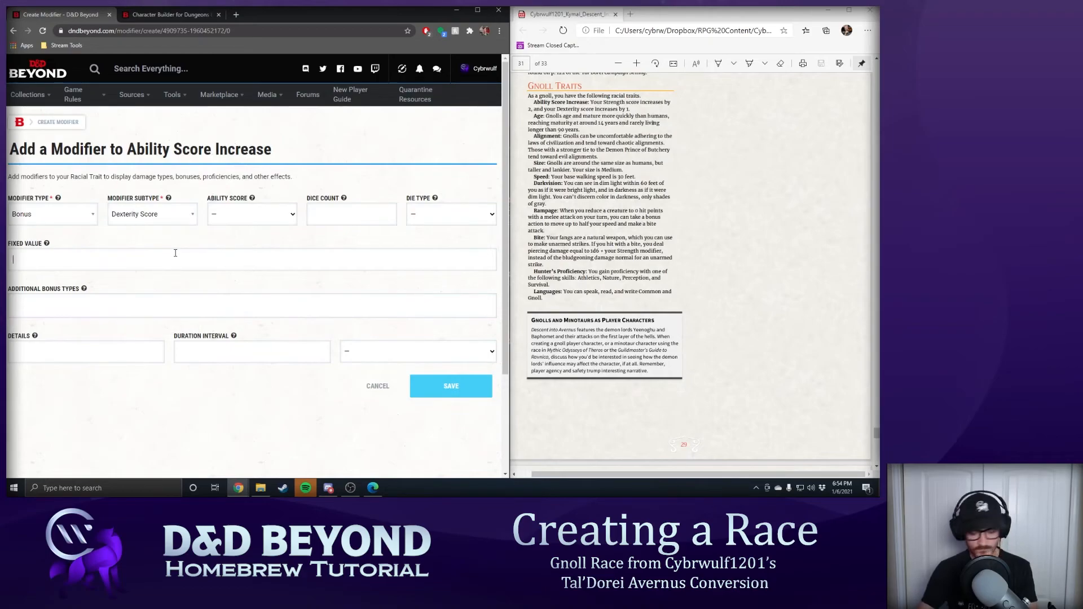
click(426, 386)
- Return to the Gnoll race and start a second racial trait named Ability Score Increase
scroll(318, 305, up, 3)
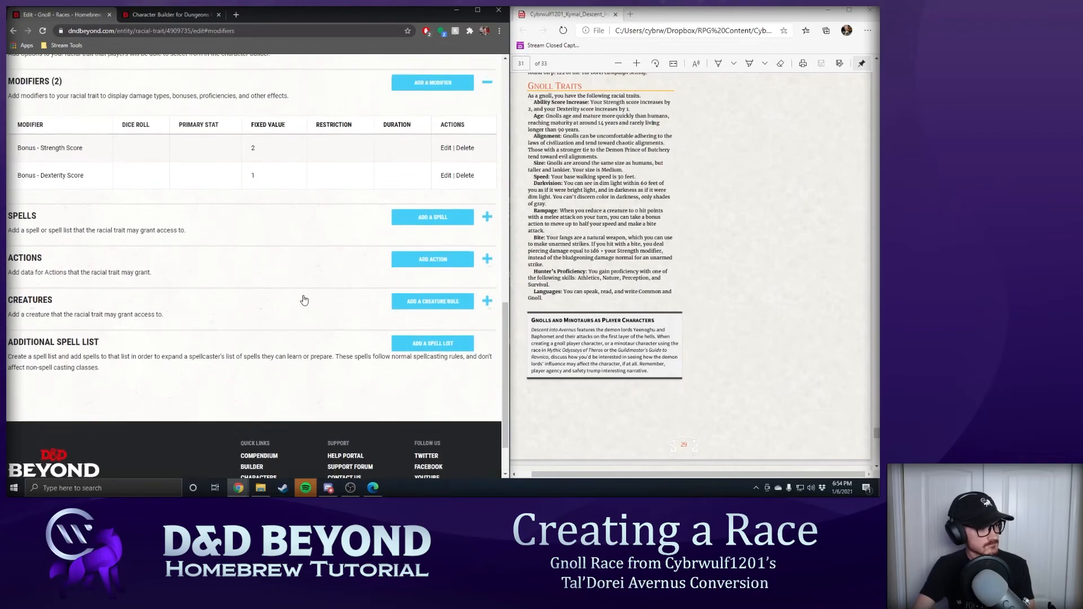
click(455, 124)
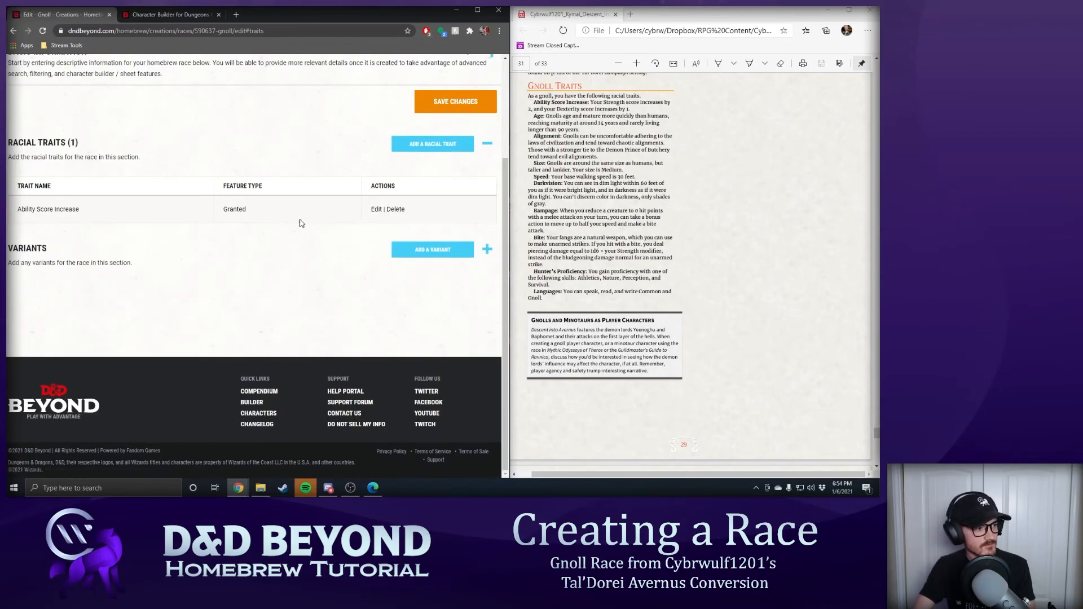
scroll(317, 237, up, 2)
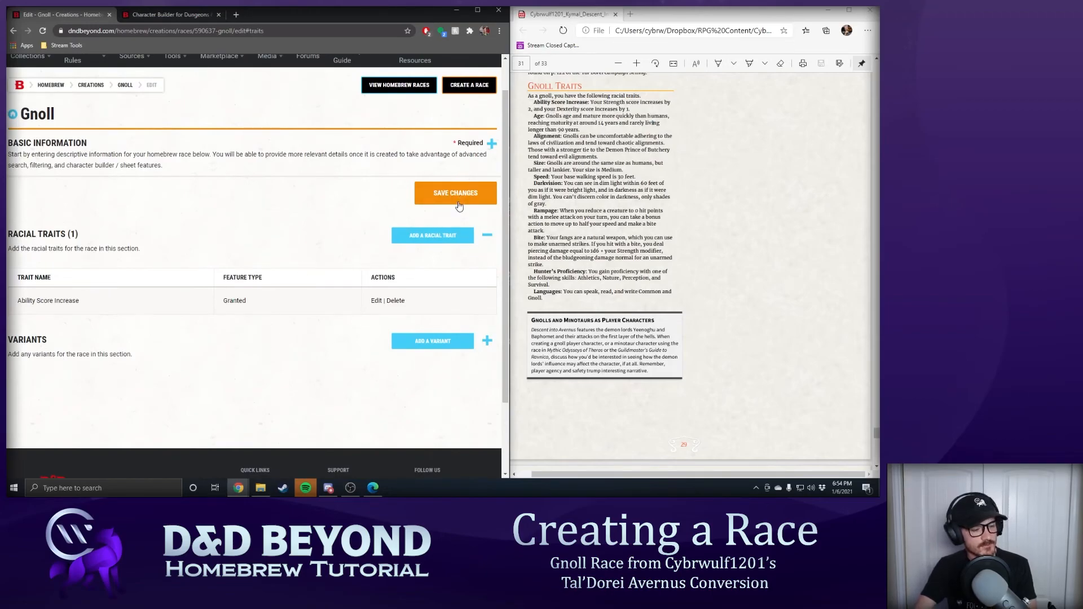
click(433, 239)
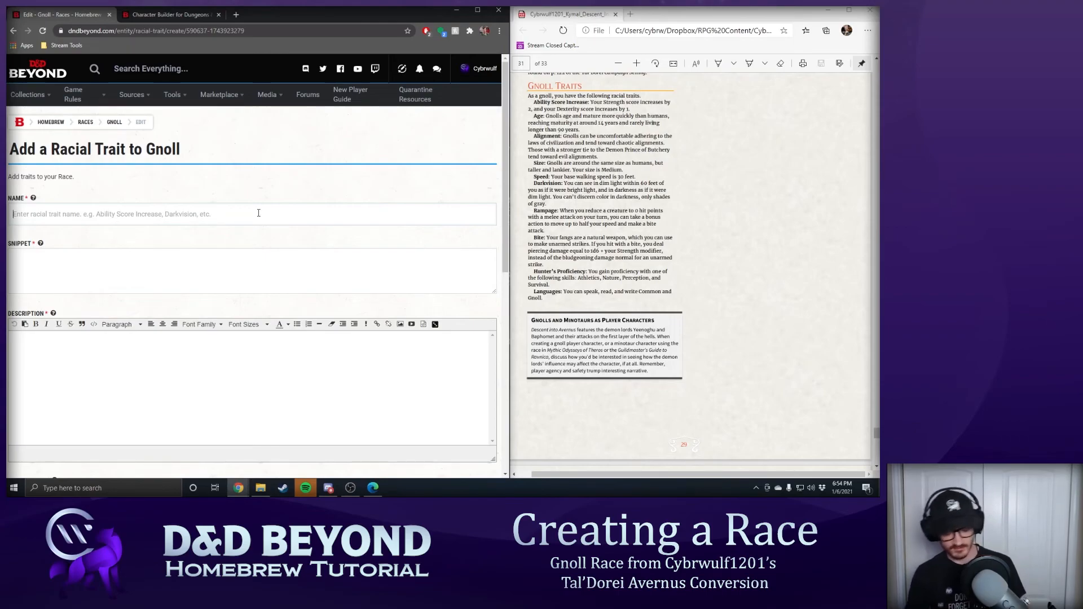
click(258, 212)
text(Ability)
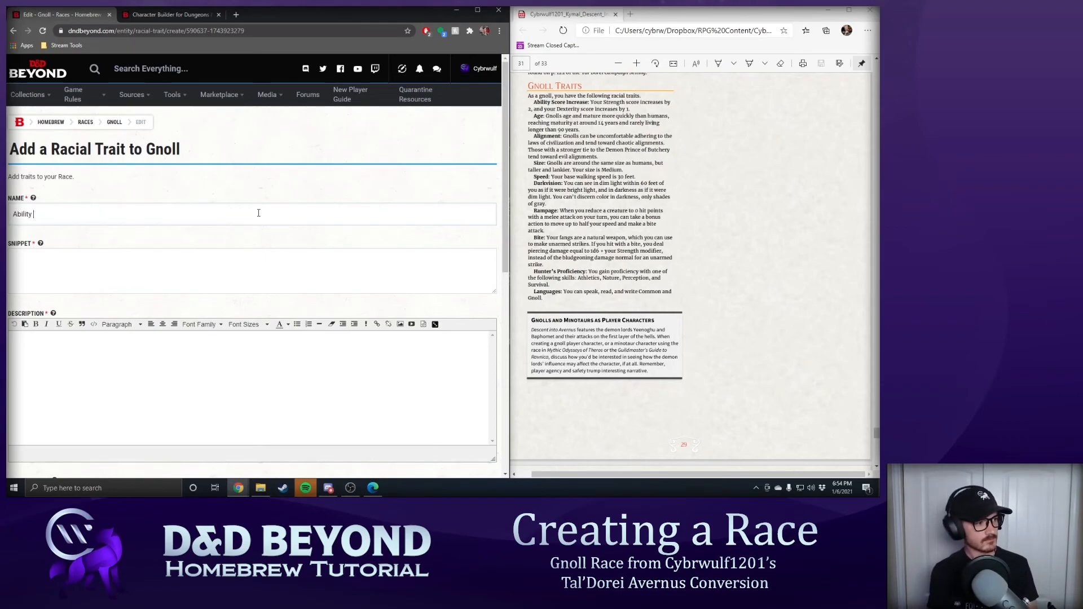
text( Score Increase)
- Switch to the character builder and change the character's race to Tabaxi
click(169, 14)
scroll(284, 172, up, 10)
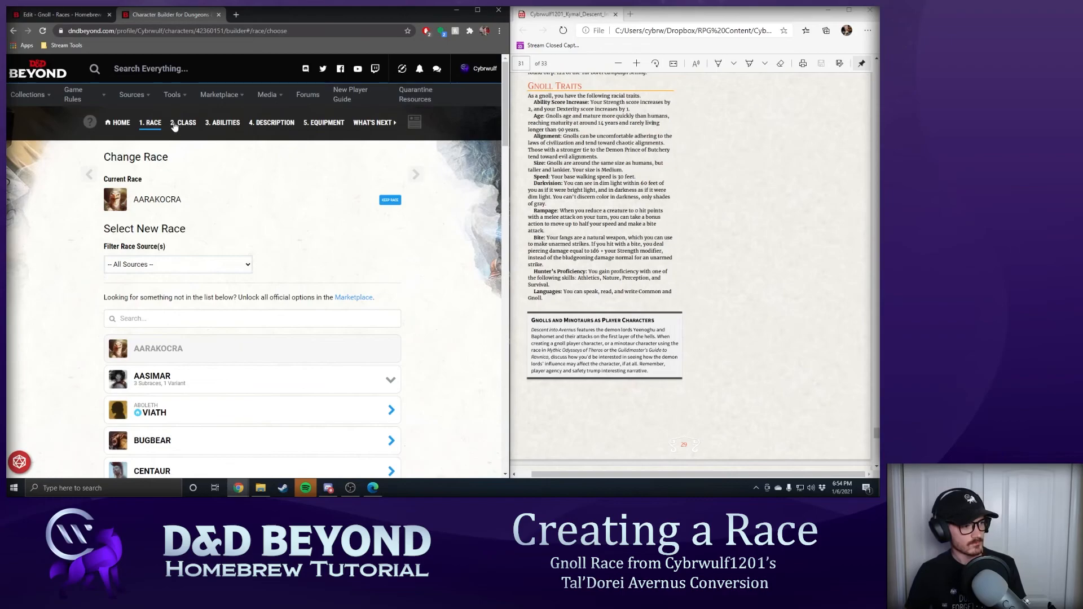
scroll(275, 279, down, 15)
scroll(247, 328, down, 7)
scroll(237, 364, up, 5)
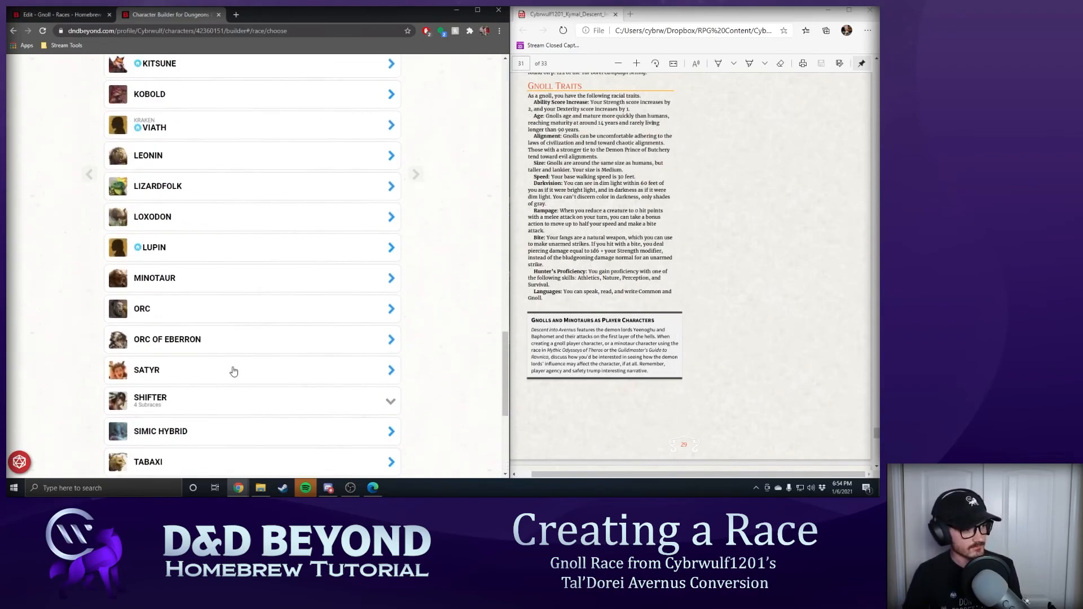
scroll(234, 370, up, 2)
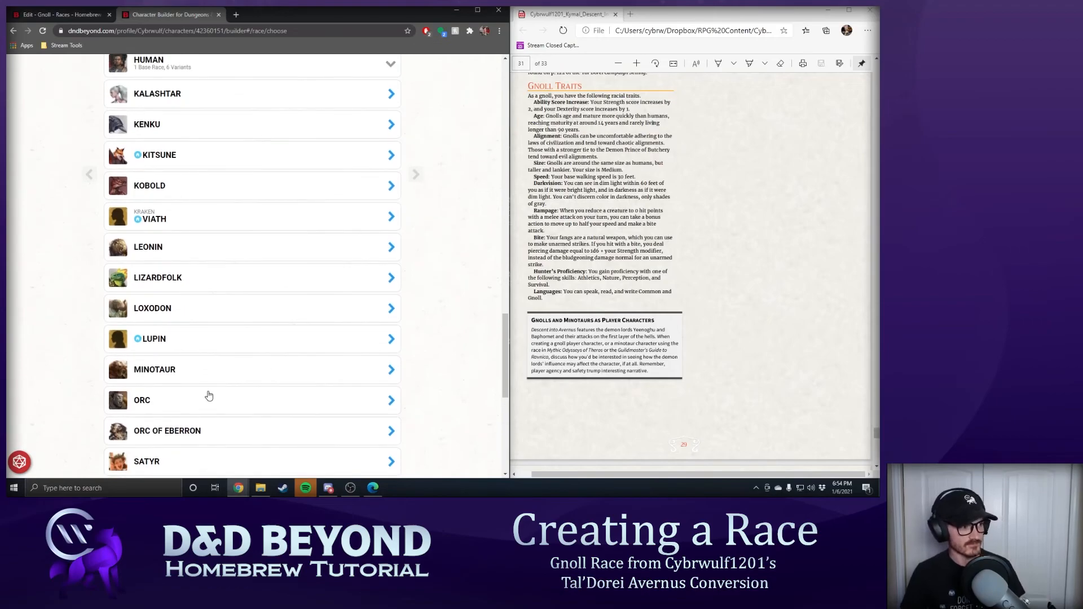
scroll(208, 395, down, 3)
scroll(190, 277, up, 2)
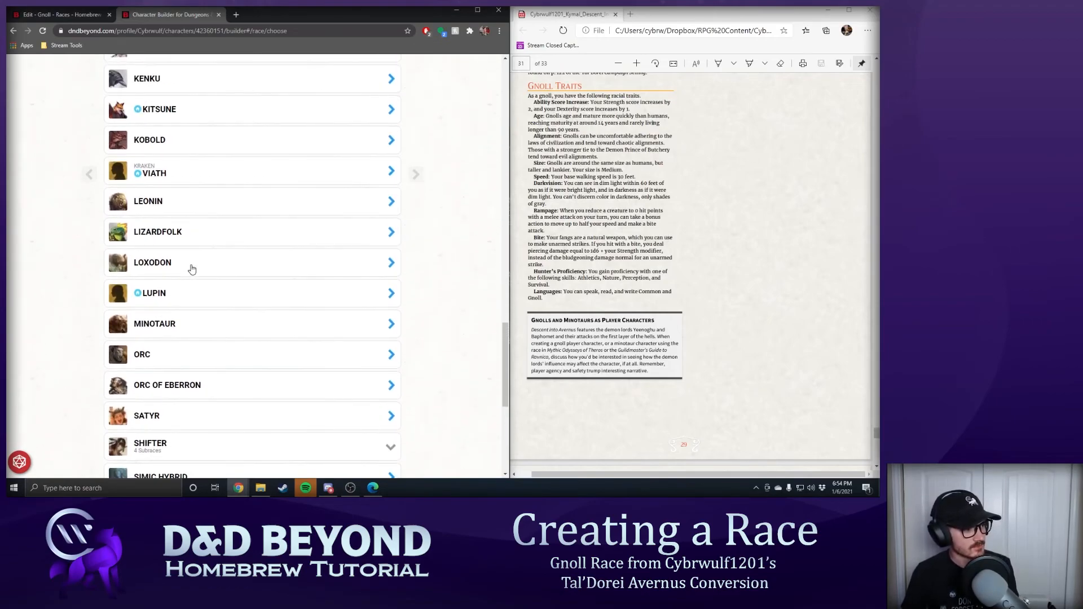
scroll(210, 275, down, 5)
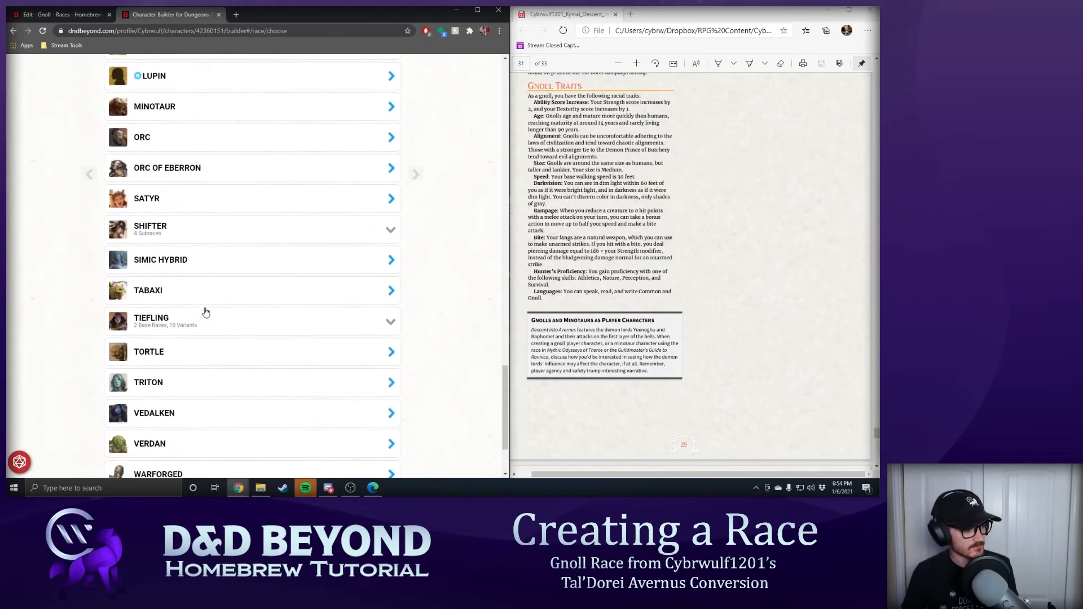
click(186, 193)
click(197, 405)
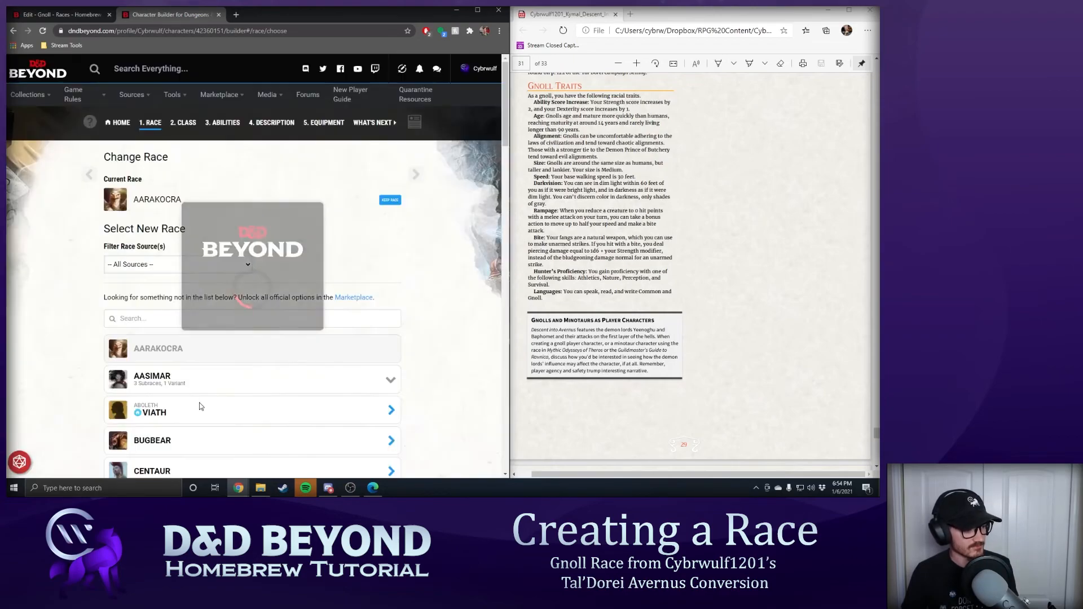
- Copy the Origin Ability Score Increase text from Tabaxi's Origin Manager into the new Gnoll trait's description
click(184, 265)
scroll(224, 257, down, 3)
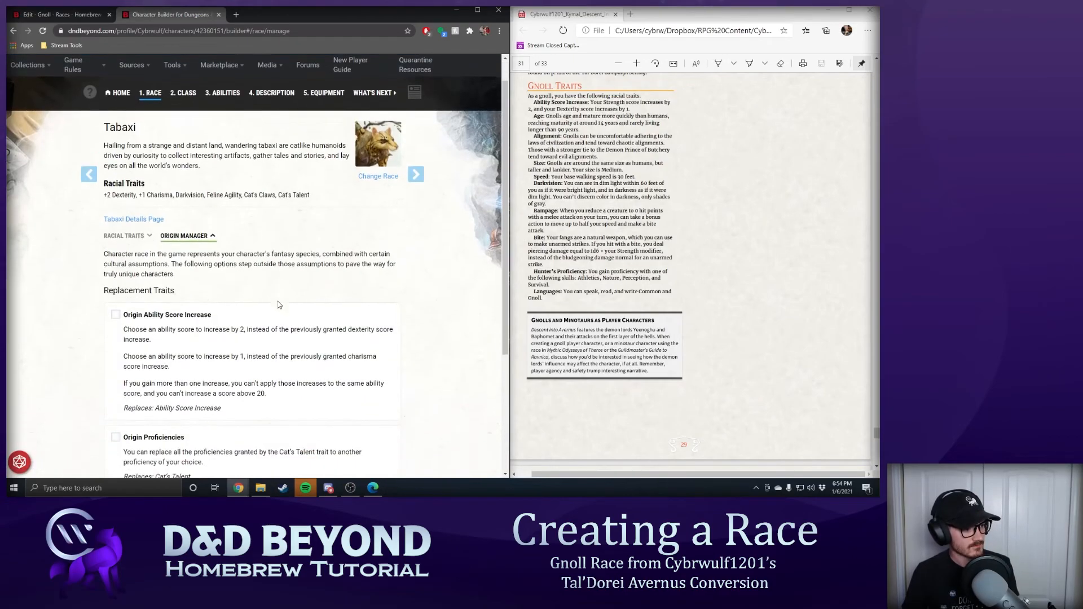
drag(279, 243, 122, 174)
right_click(131, 182)
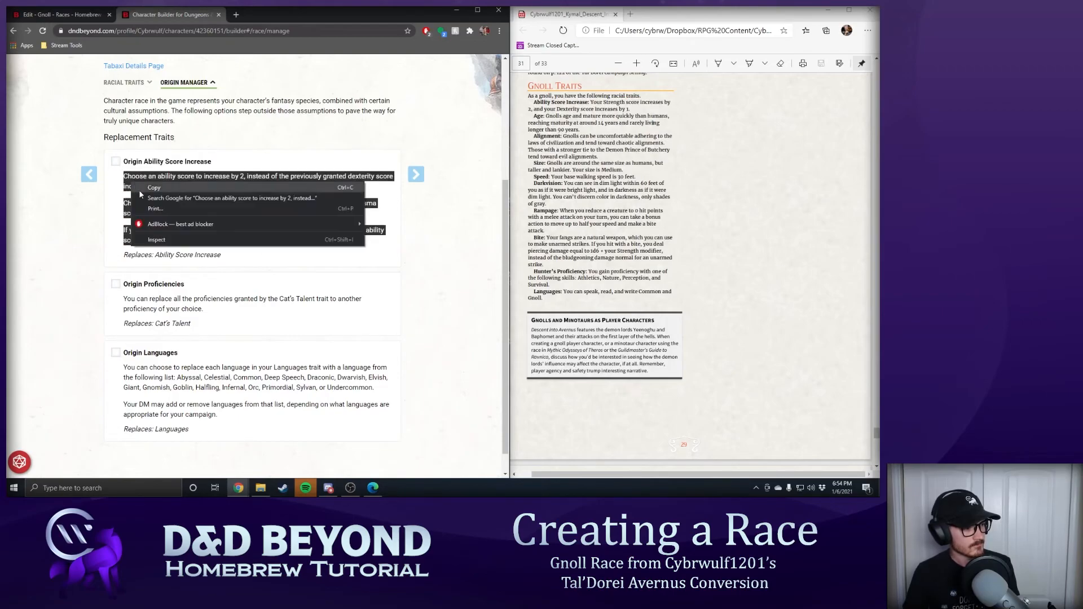
click(164, 189)
click(61, 16)
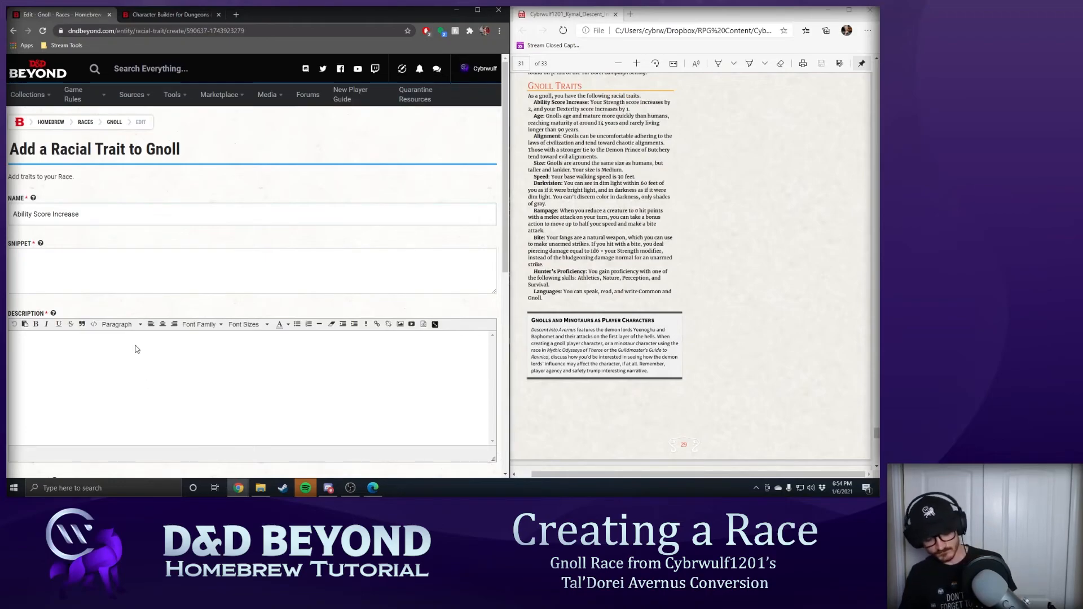
key(super)
key(super)
key(ctrl+v)
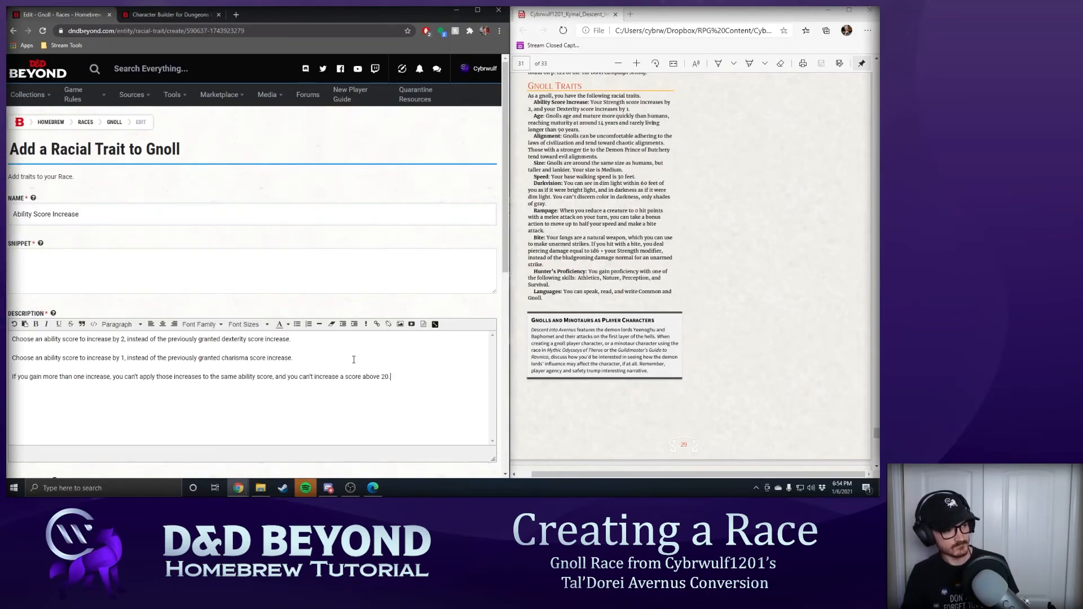
- In the description, replace dexterity with strength in the first sentence and charisma with dexterity in the second
double_click(236, 340)
text(strength)
double_click(235, 359)
text(dexterity)
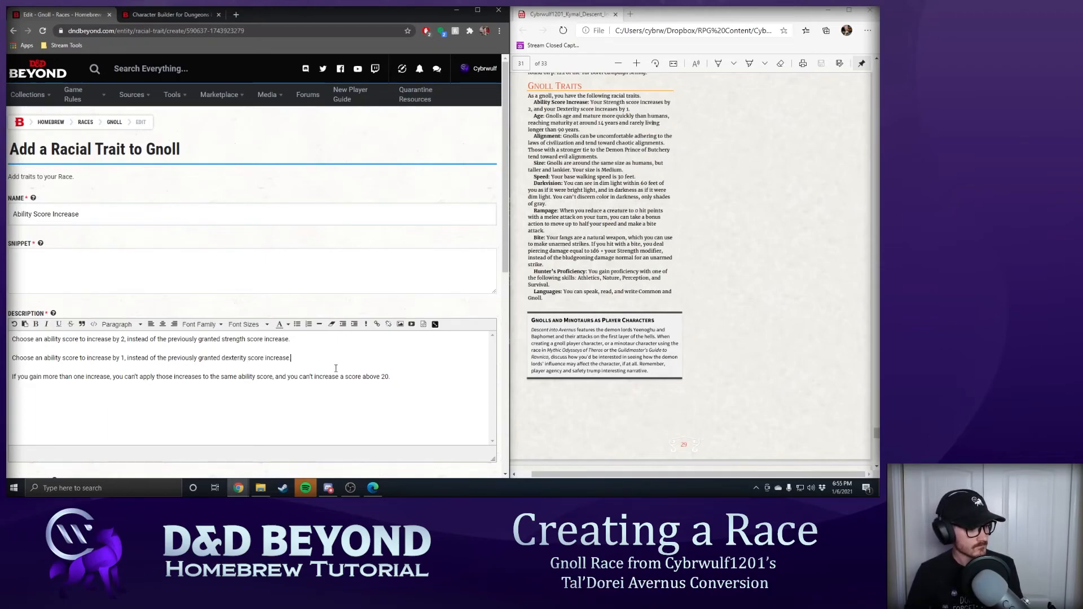
- Copy the description's strength and dexterity replacement sentences into the trait's snippet
drag(319, 358, 21, 338)
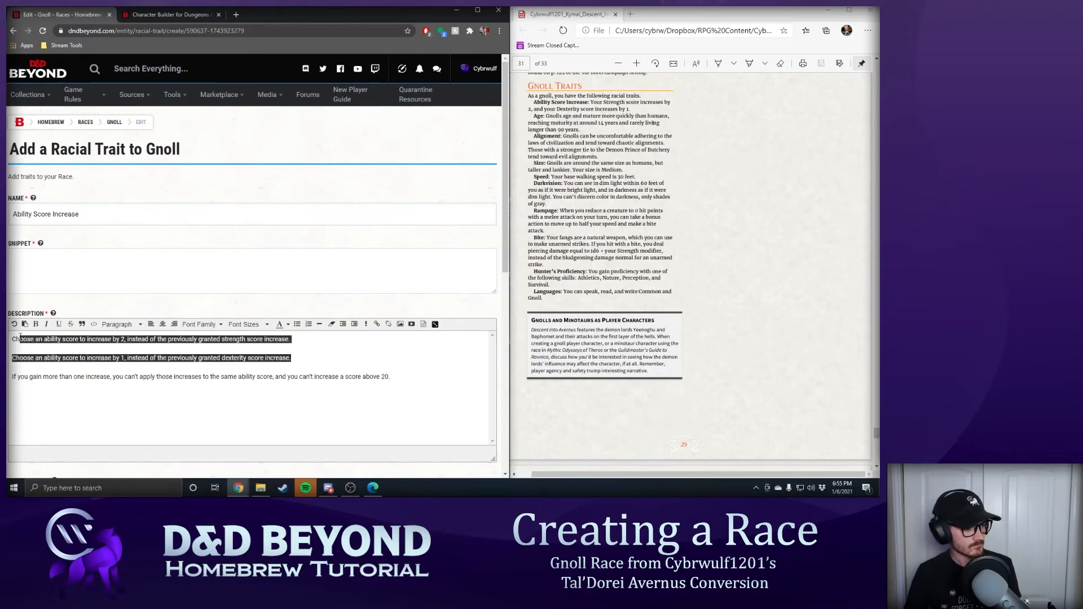
key(ctrl+c)
click(57, 286)
key(ctrl+v)
- Set the replacement trait's display order to 1 and hide it in the character sheet
scroll(281, 313, down, 1)
scroll(282, 310, down, 2)
click(96, 269)
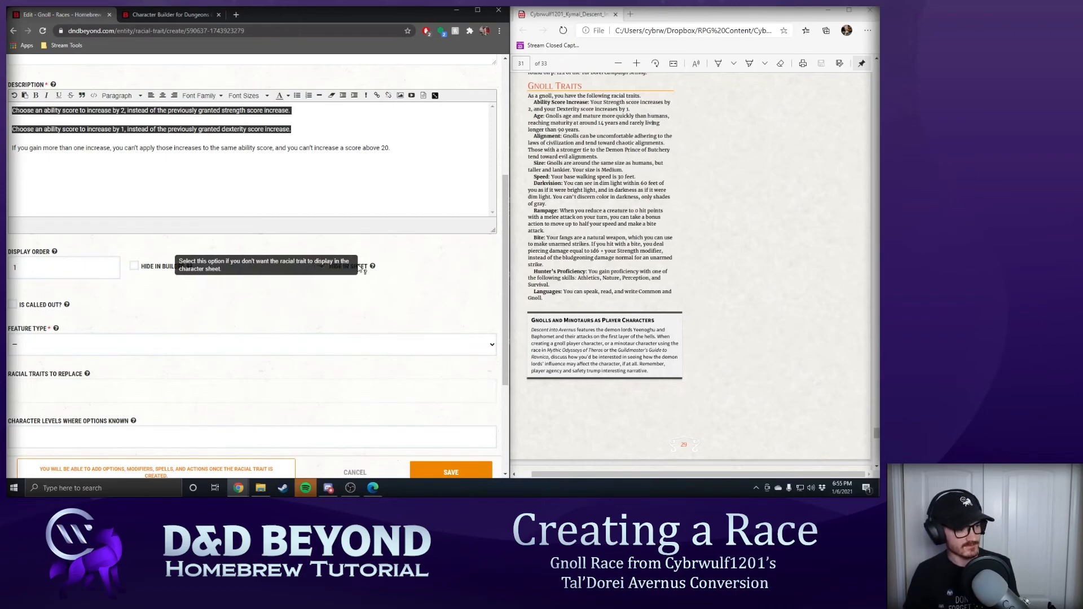
- Set the feature type to Replacement with Ability Score Increase as the trait to replace, and save the trait
click(199, 345)
click(149, 393)
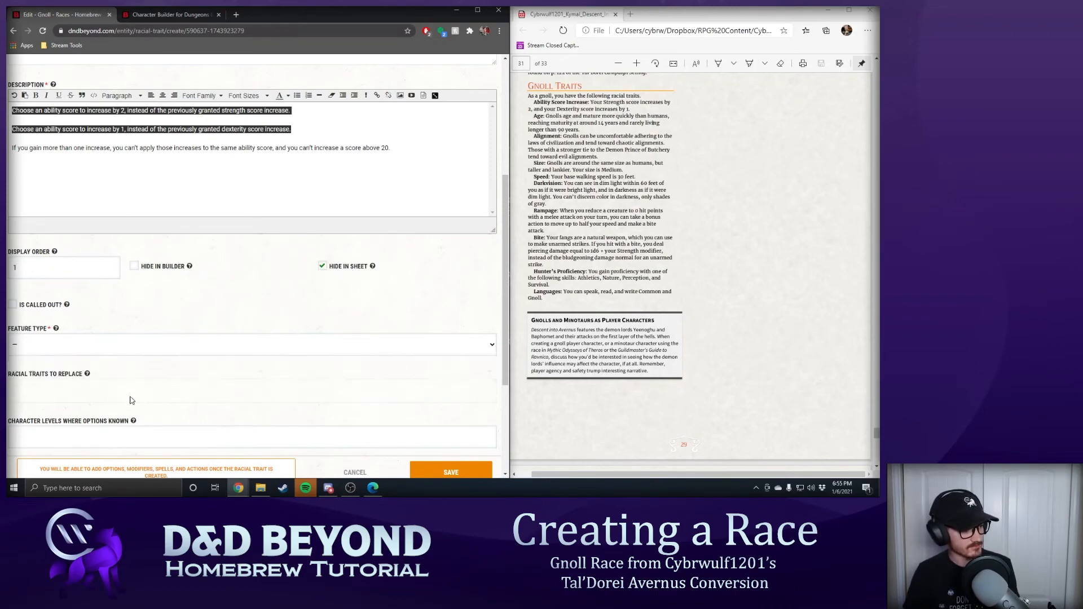
click(125, 350)
click(119, 387)
click(119, 389)
text(a)
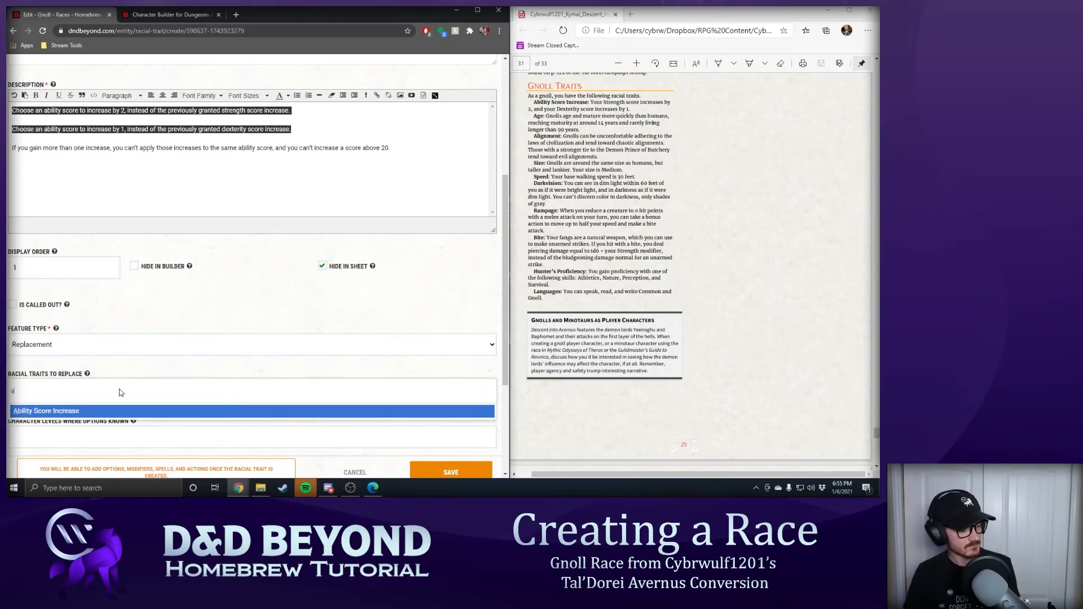
click(118, 411)
scroll(199, 393, down, 3)
click(418, 314)
- Add a modifier to the replacement Ability Score Increase trait with type Bonus and subtype Choose an Ability Score
scroll(372, 291, down, 3)
scroll(370, 289, down, 15)
scroll(366, 286, up, 3)
click(421, 204)
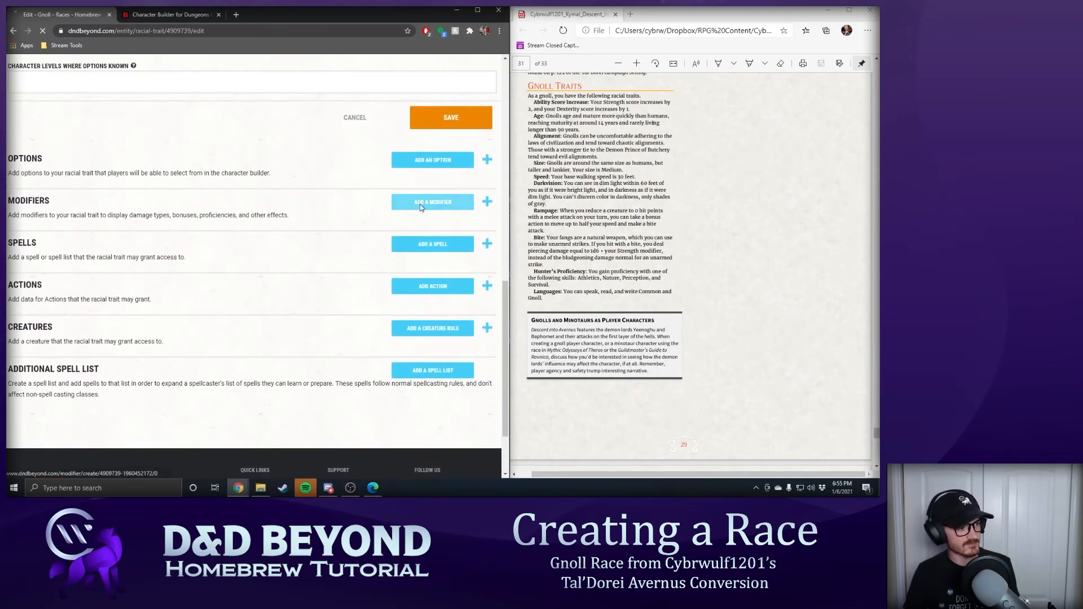
click(62, 217)
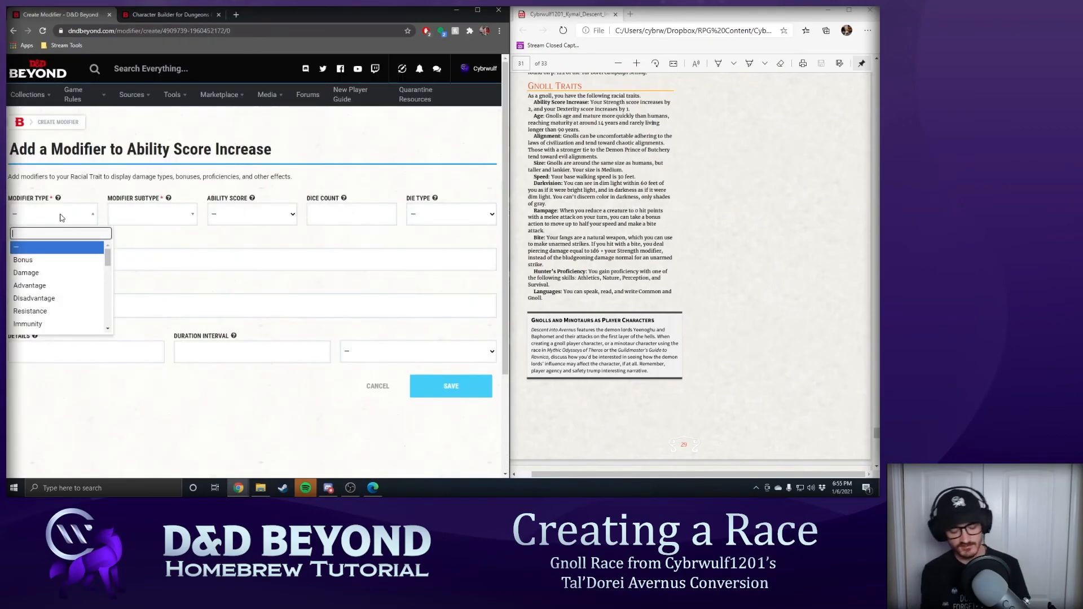
text(bonus)
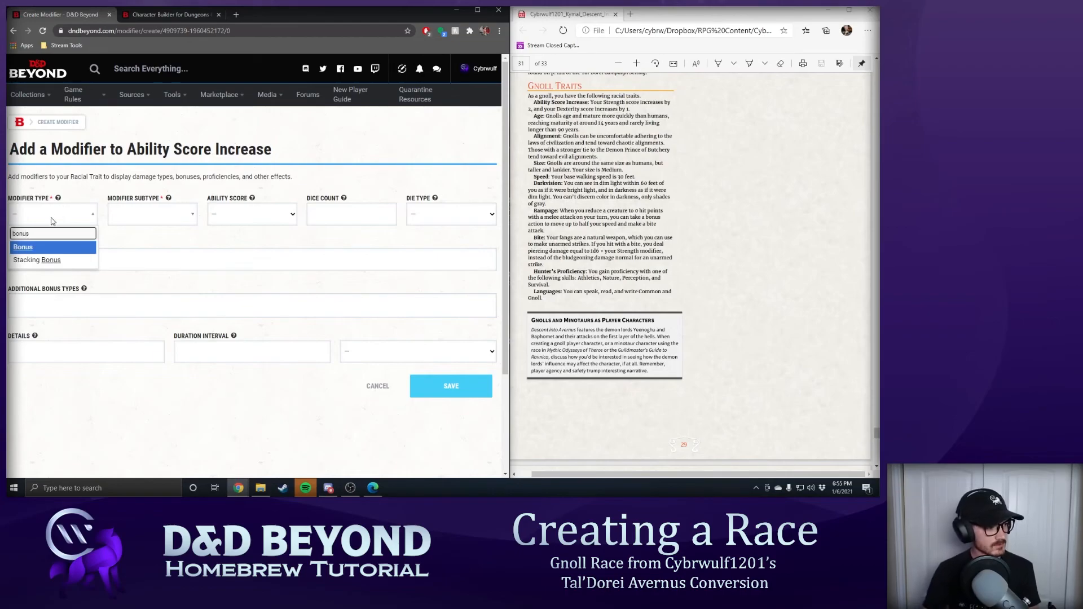
click(52, 248)
click(143, 213)
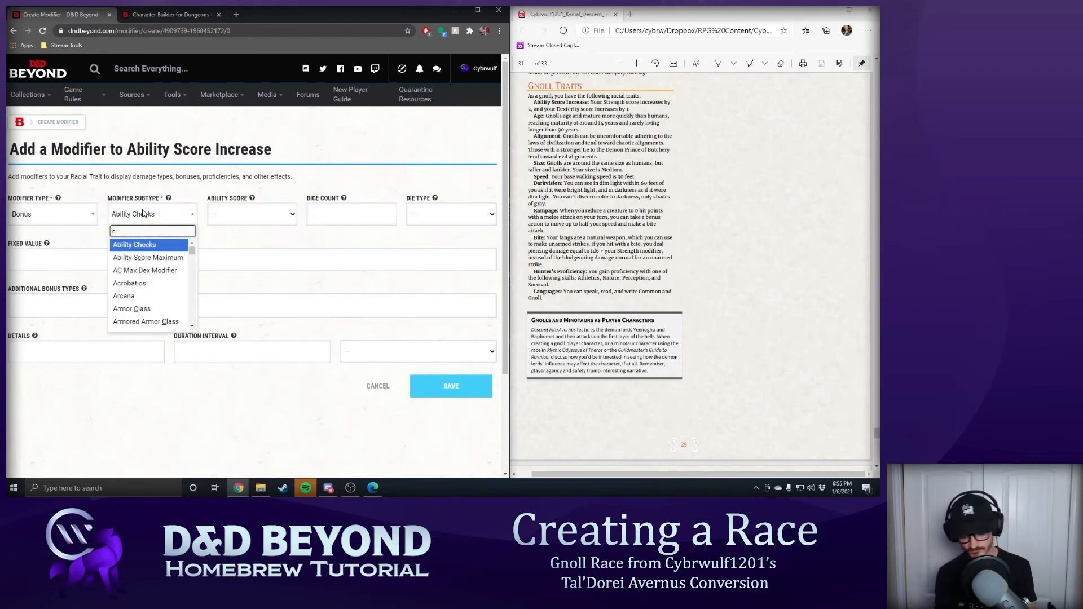
text(choose an)
key(Return)
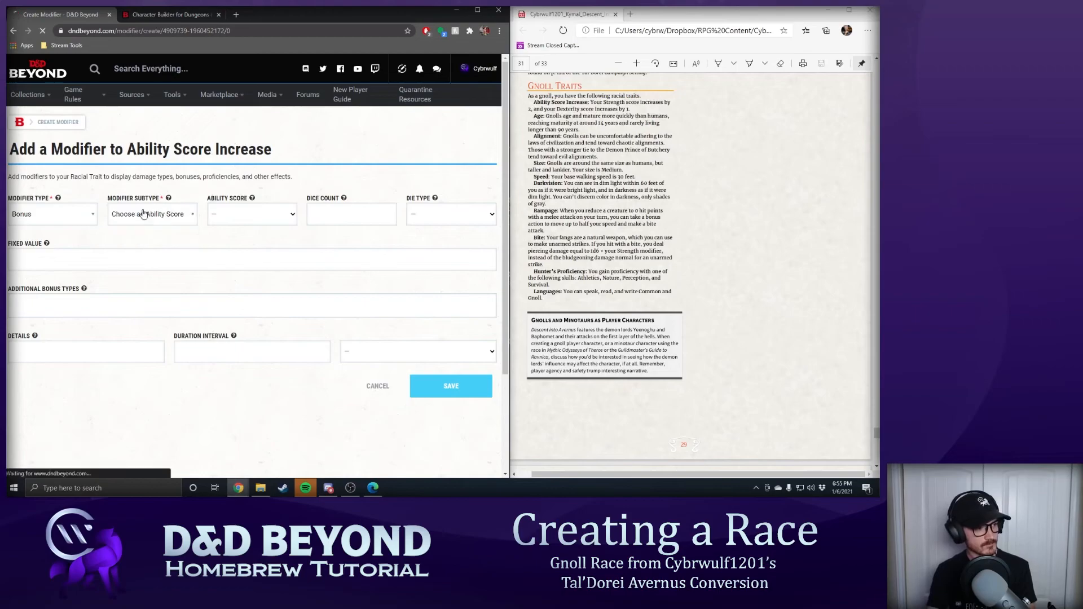
- Set the ability score modifier's fixed value to 2 and save the modifier
click(449, 111)
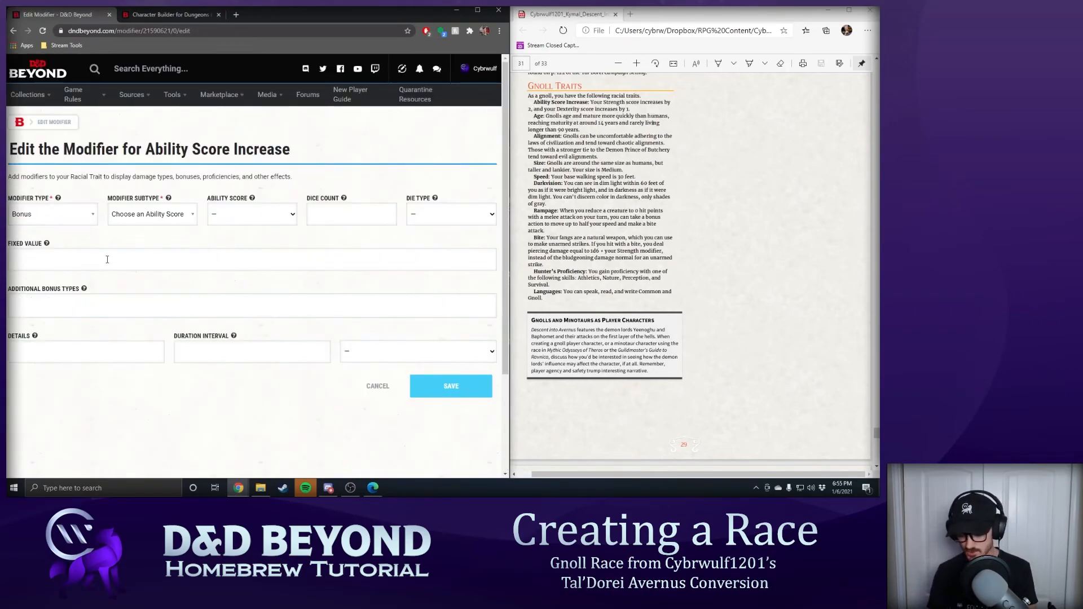
text(2)
key(Return)
- Add a second Bonus modifier for Choose an Ability Score with fixed value 1, and save the replacement trait
scroll(413, 171, up, 3)
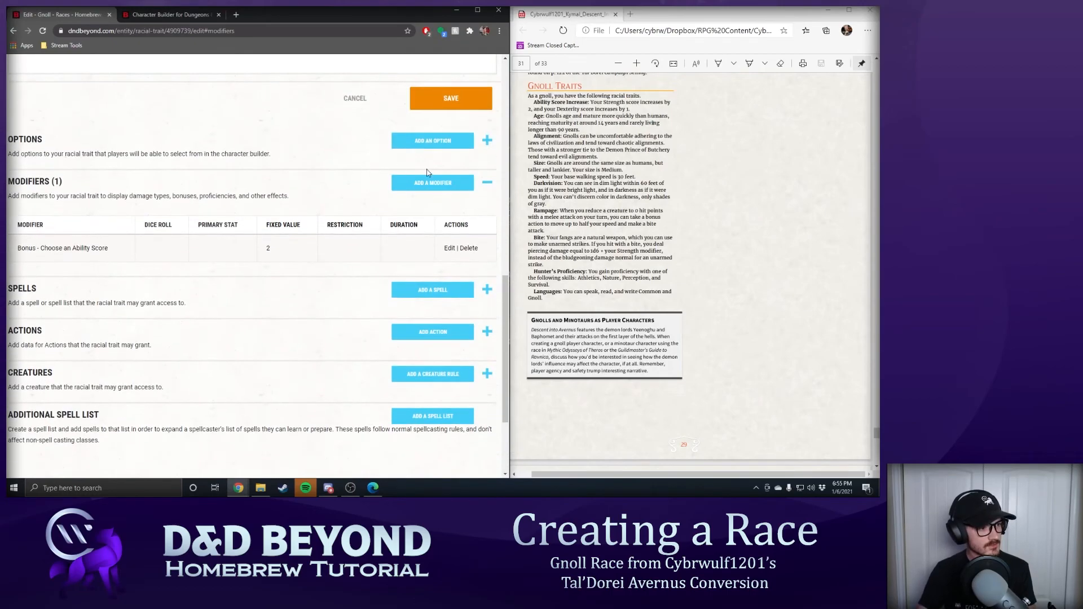
click(451, 182)
click(46, 219)
text(b)
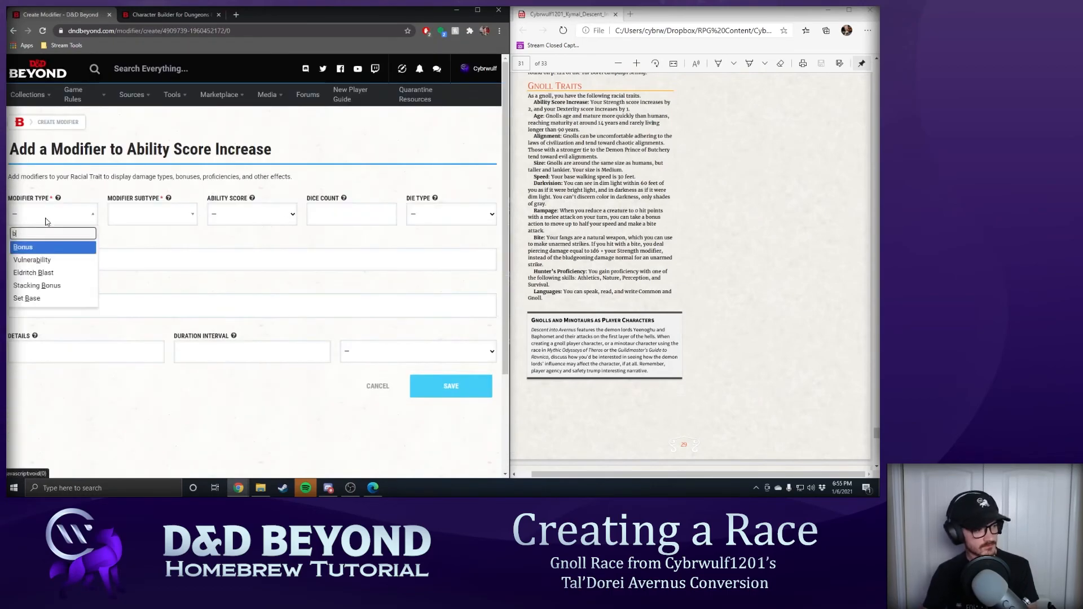
text(onu)
key(Return)
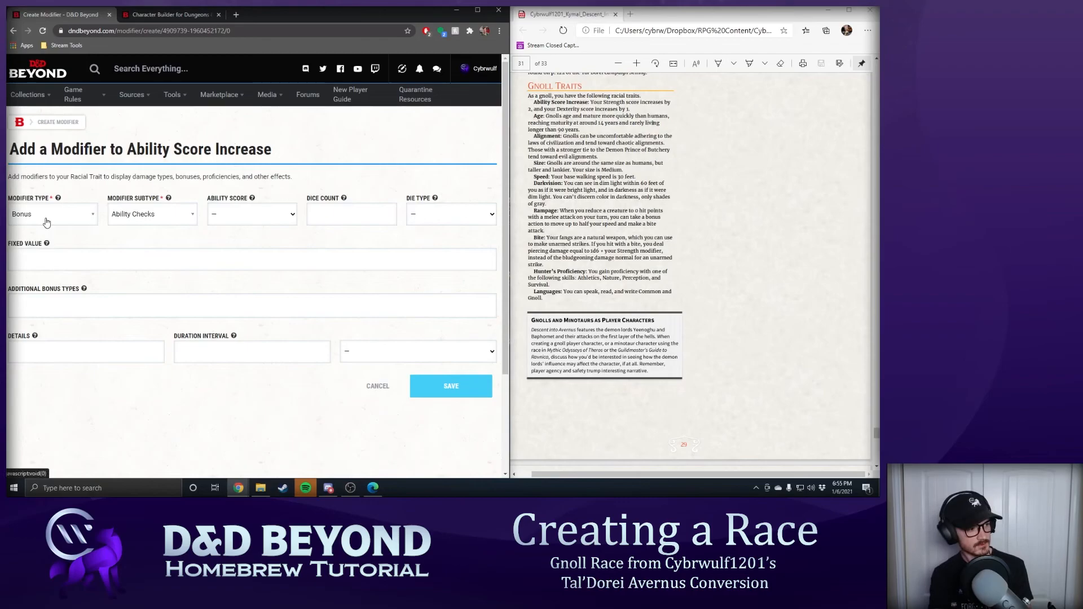
click(136, 217)
text(choo)
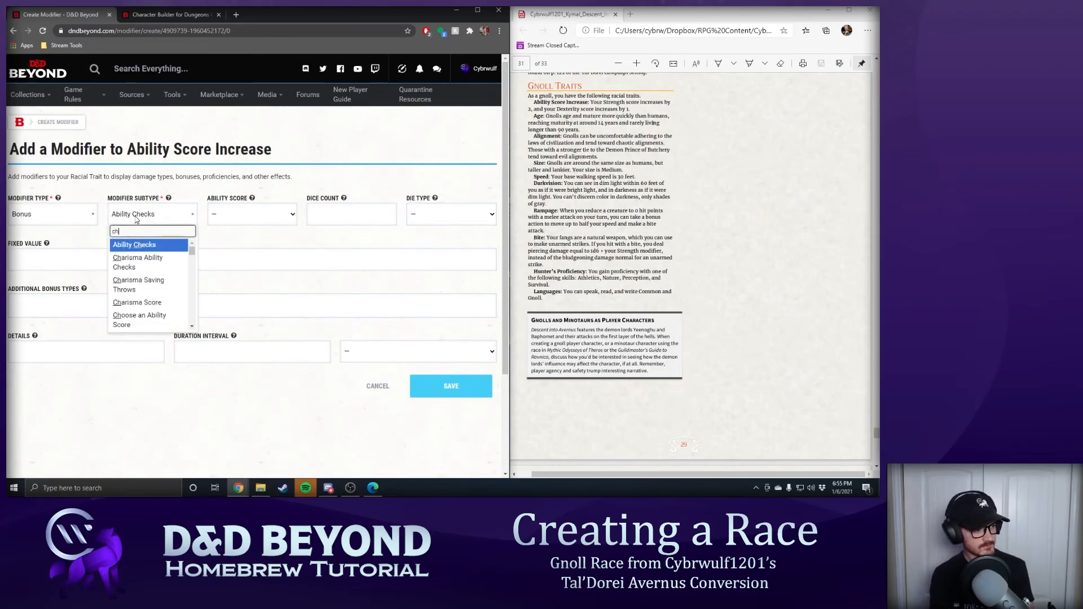
key(Return)
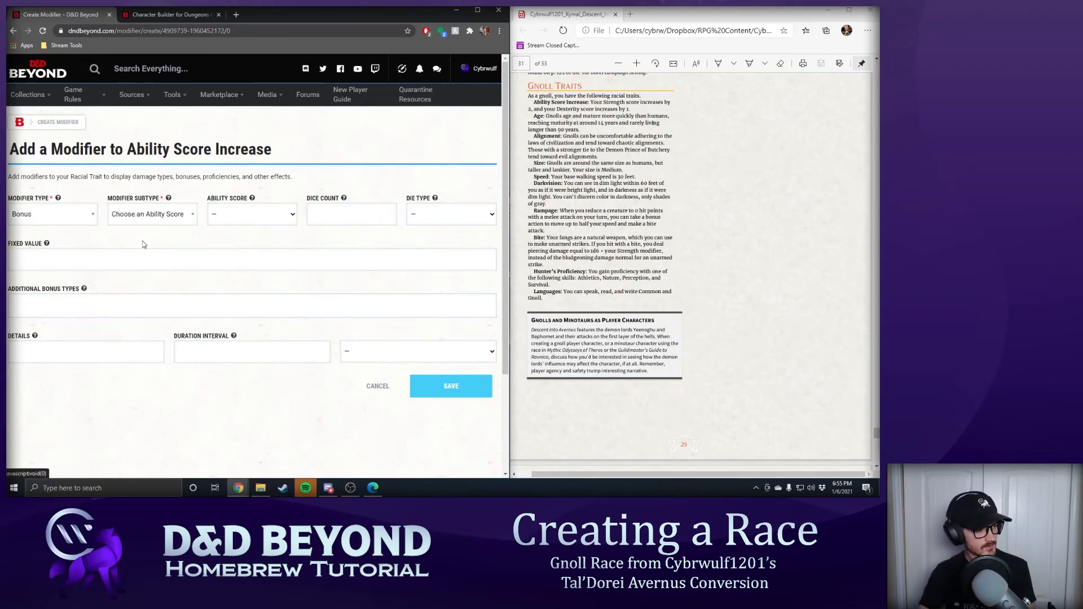
click(142, 252)
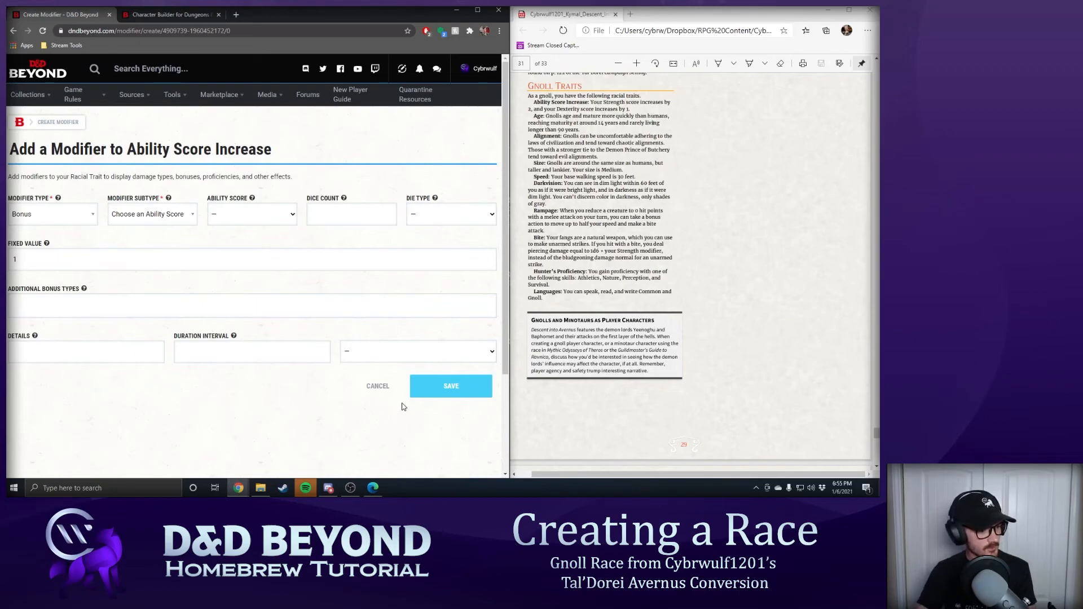
click(451, 386)
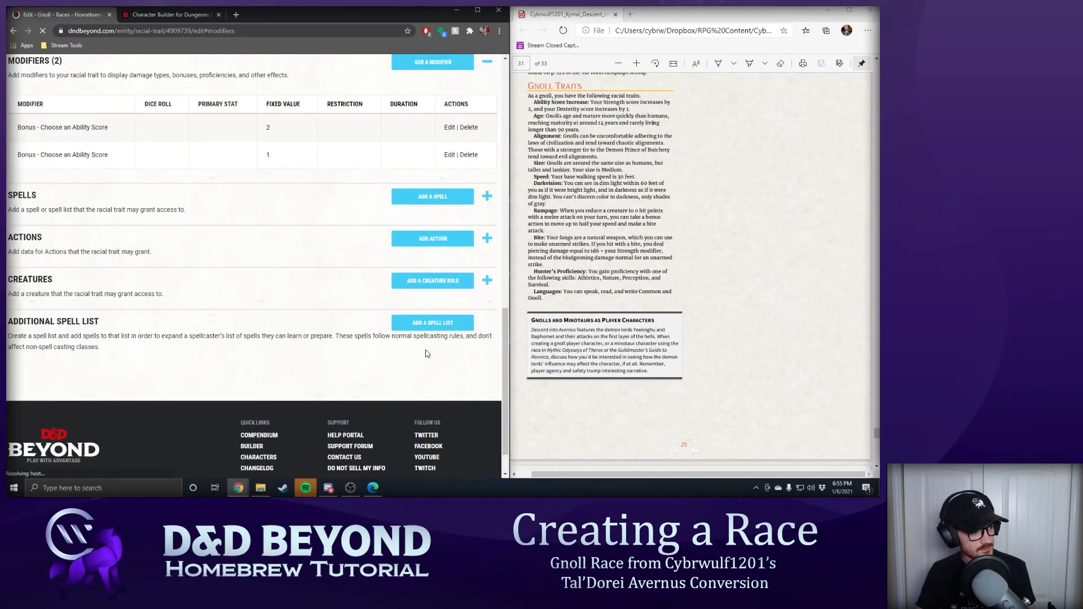
click(445, 211)
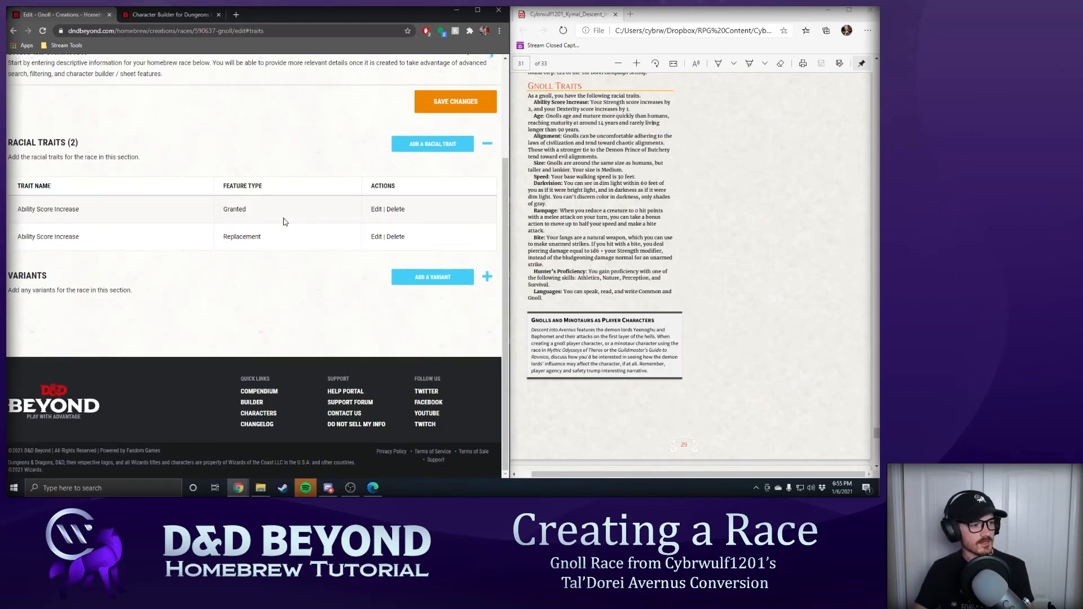
- Start a new Gnoll racial trait and copy the Age text from the PDF into its description
click(453, 141)
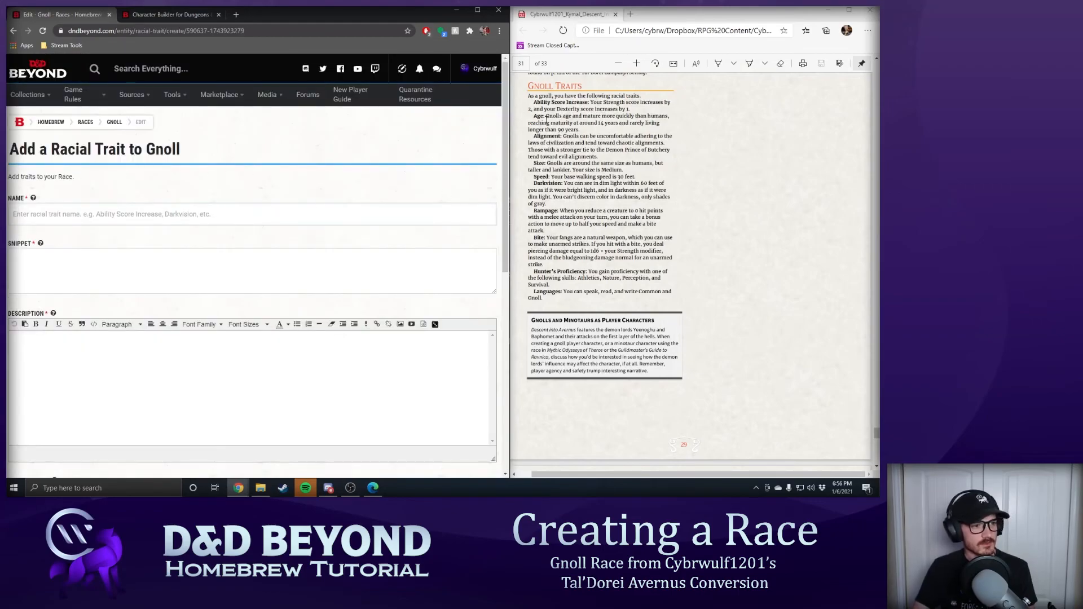
click(536, 117)
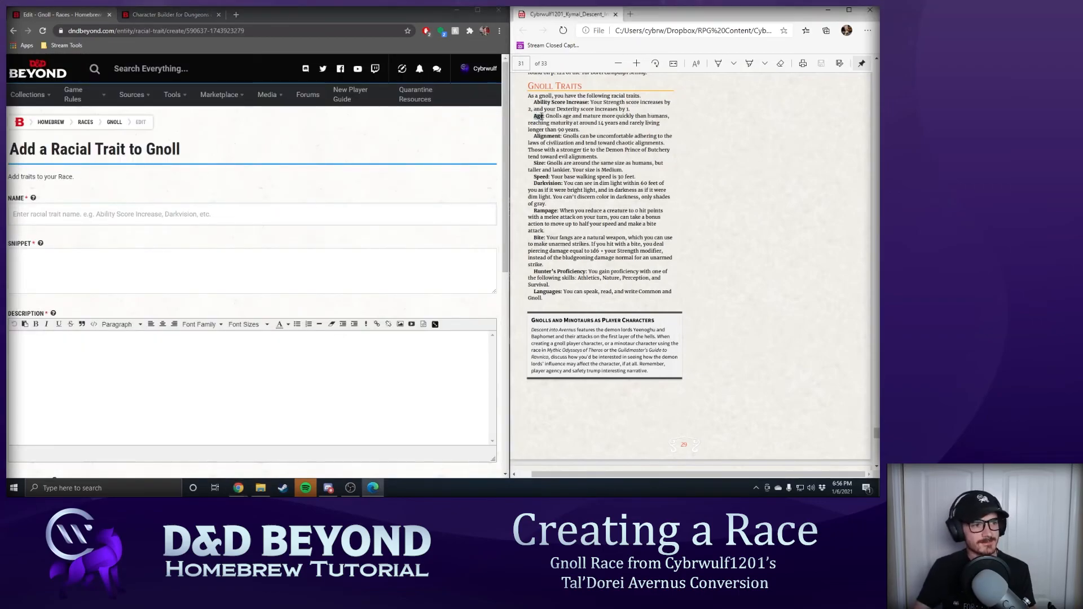
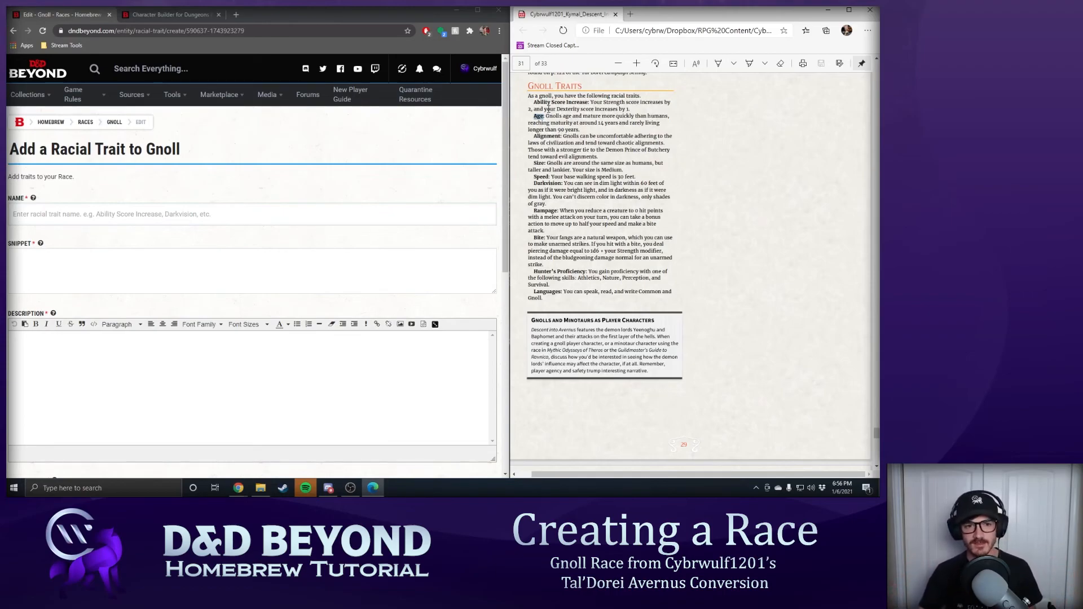
drag(583, 130, 547, 116)
right_click(558, 120)
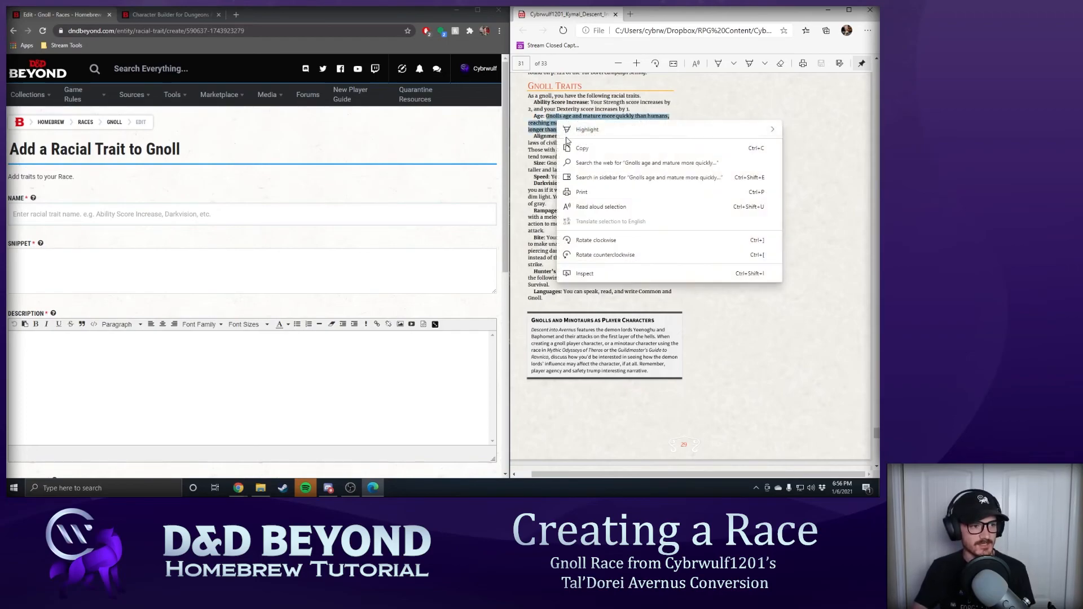
click(581, 145)
click(304, 362)
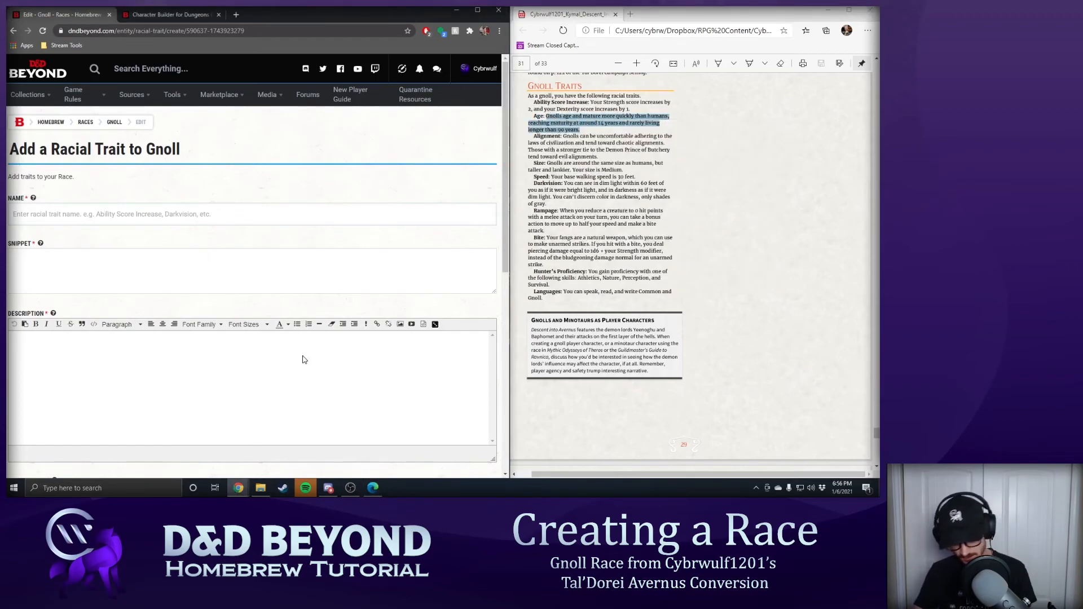
key(super+v)
click(274, 359)
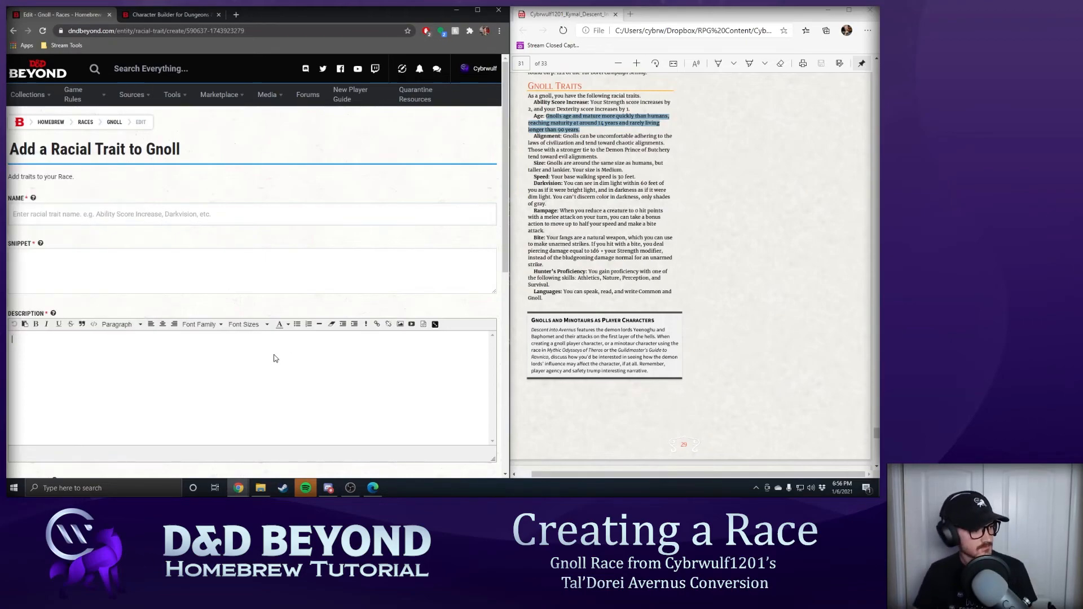
key(ctrl+v)
- Copy the age description into the snippet and name the trait Age
click(321, 279)
key(ctrl+v)
click(411, 357)
key(ctrl+a)
key(ctrl+c)
click(293, 268)
key(ctrl+a)
key(ctrl+v)
click(340, 207)
text(Age)
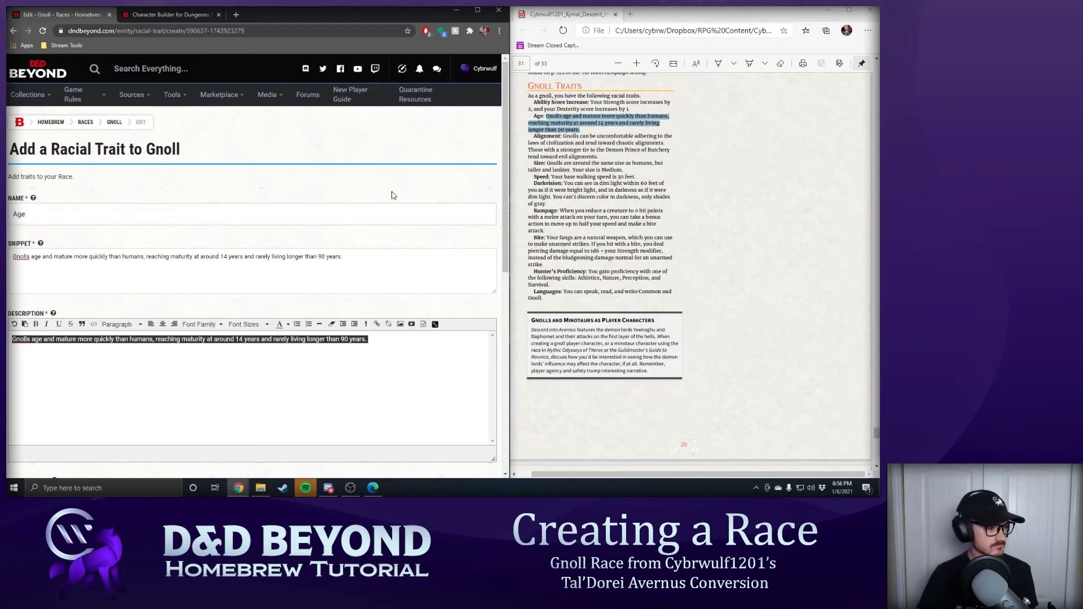
- Save the Age trait as Granted and start a new racial trait named Alignment
scroll(392, 188, down, 10)
click(429, 379)
scroll(425, 358, down, 10)
click(447, 242)
text(Alignment)
- Copy the Alignment text from the PDF into the trait's description without stray leading characters
drag(563, 136, 599, 157)
right_click(593, 151)
click(612, 161)
click(263, 353)
right_click(262, 340)
click(282, 250)
key(Home)
key(BackSpace)
key(Home)
key(BackSpace)
key(Home)
key(BackSpace)
- Copy the full alignment description into the Alignment trait's snippet
click(228, 350)
key(ctrl+a)
click(93, 265)
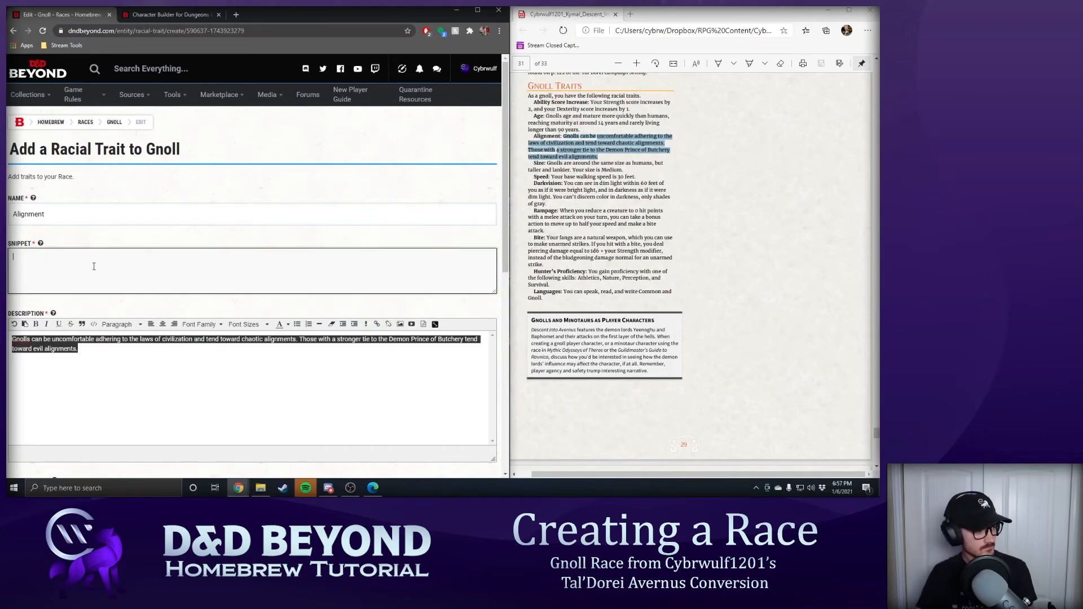
- Set the Alignment trait to display order 3, hidden in sheet and feature type Granted, and save it
scroll(93, 265, down, 7)
click(87, 180)
click(449, 382)
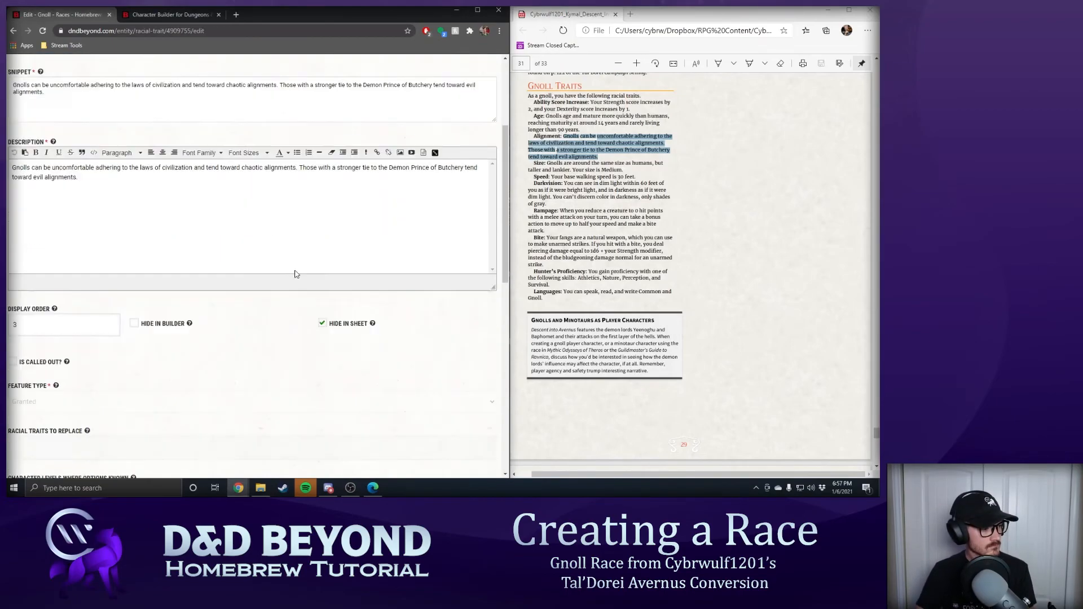
- Add a racial trait named Size, using the PDF's Size text for both the description and the snippet
click(419, 103)
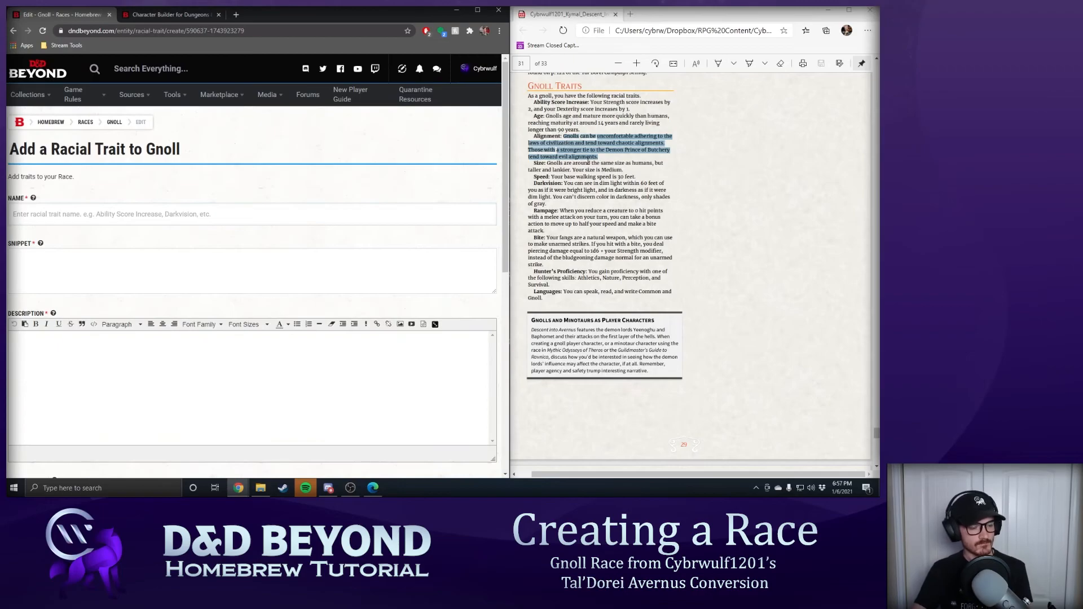
text(Size)
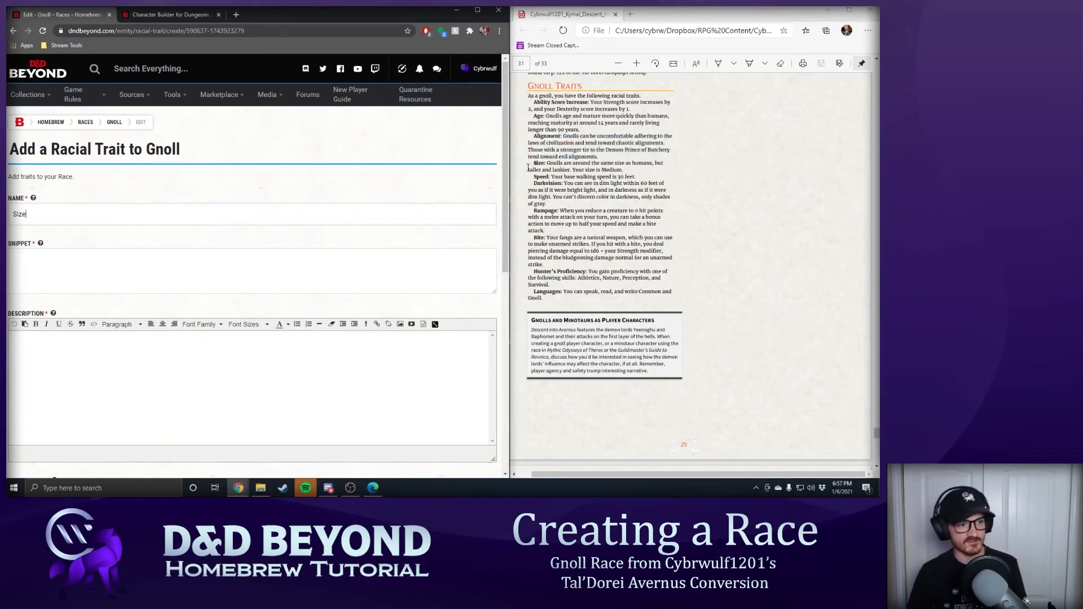
drag(550, 164, 627, 169)
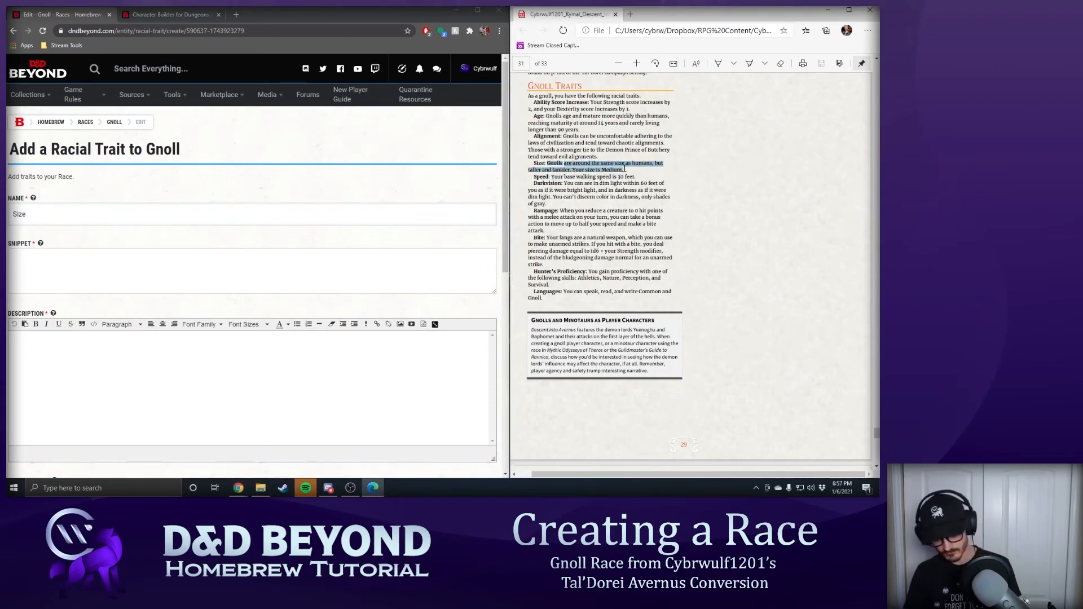
click(251, 406)
key(ctrl+v)
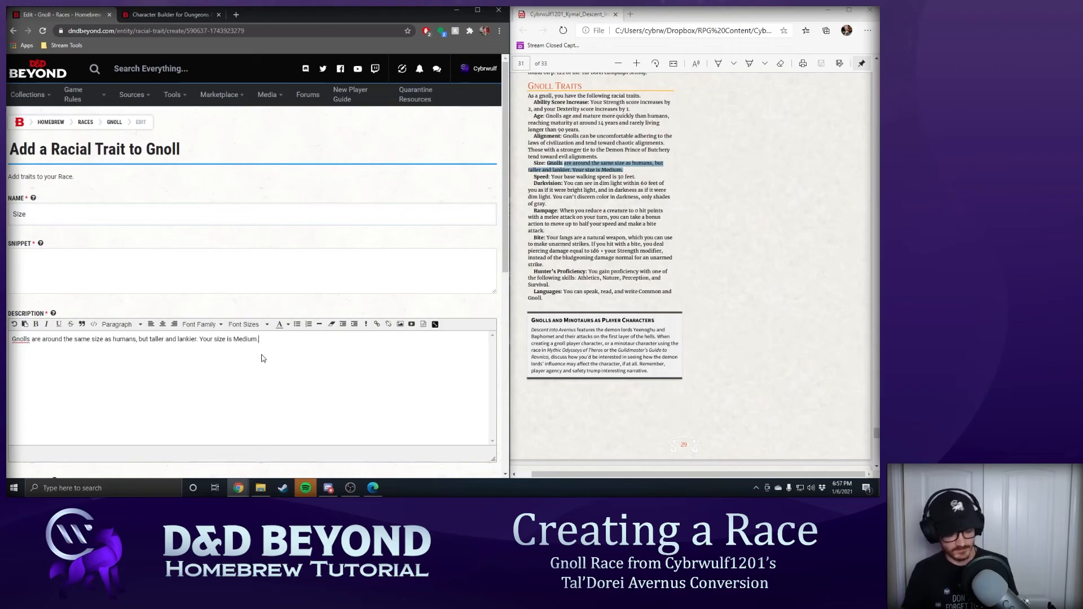
key(ctrl+a)
click(230, 271)
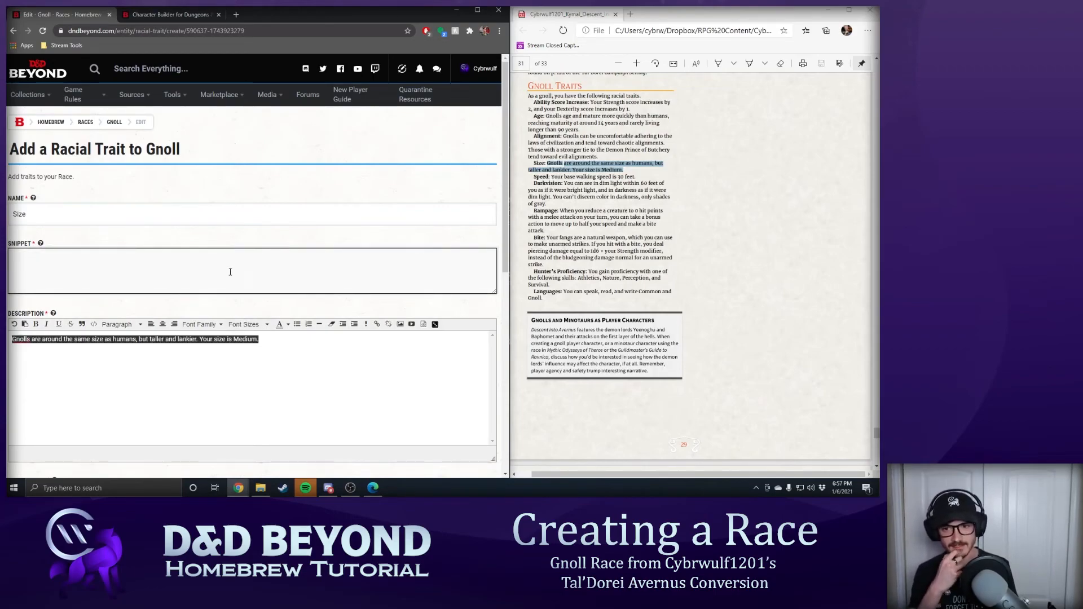
key(ctrl+v)
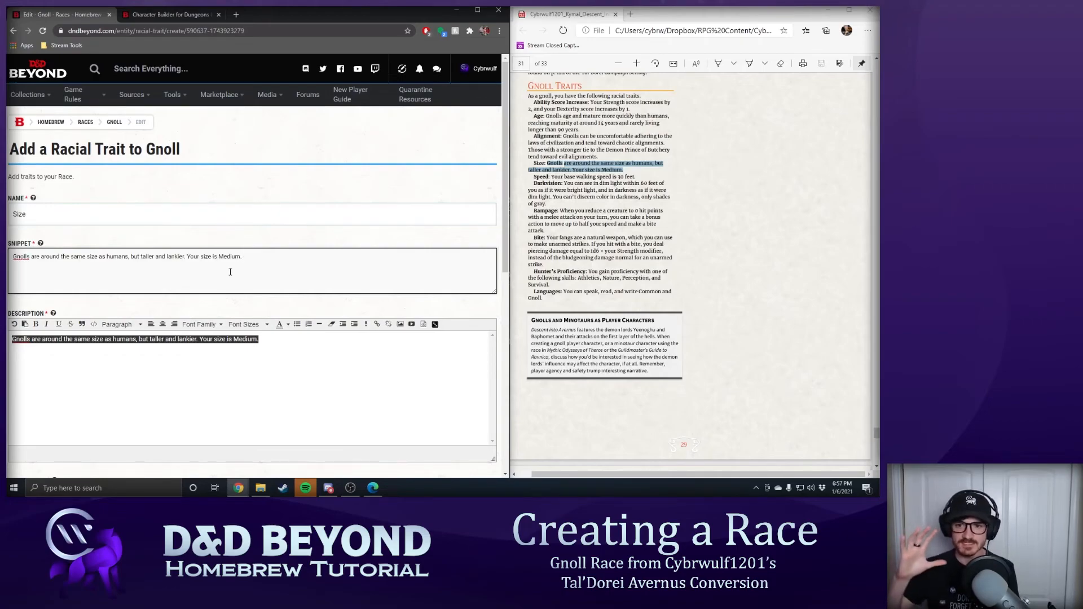
- Set the Size trait to display order 4, hidden in sheet and feature type Granted, and save it
scroll(231, 272, down, 3)
click(251, 222)
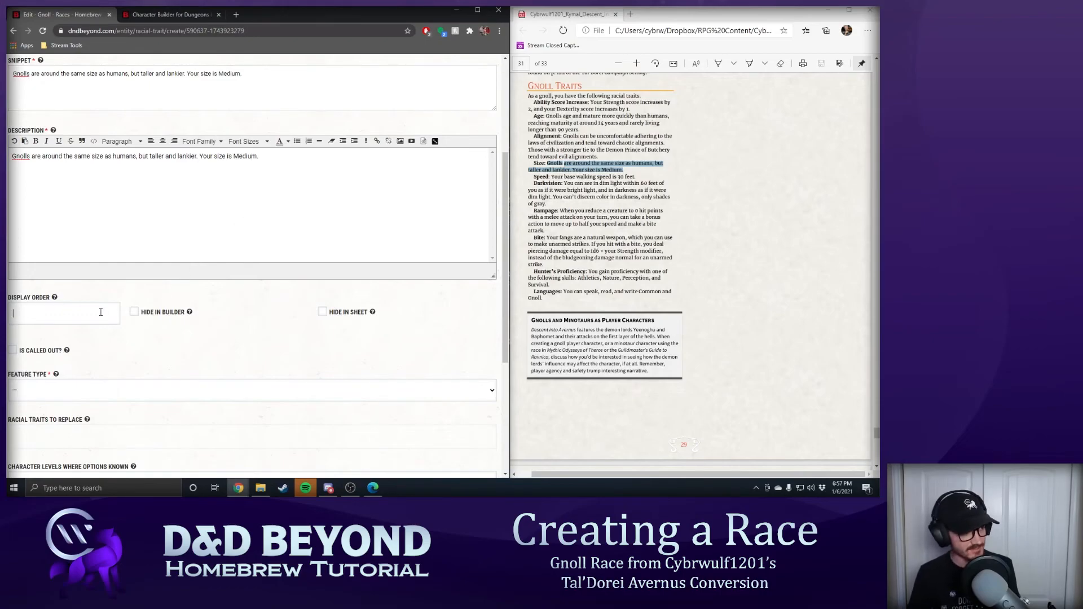
scroll(101, 312, down, 4)
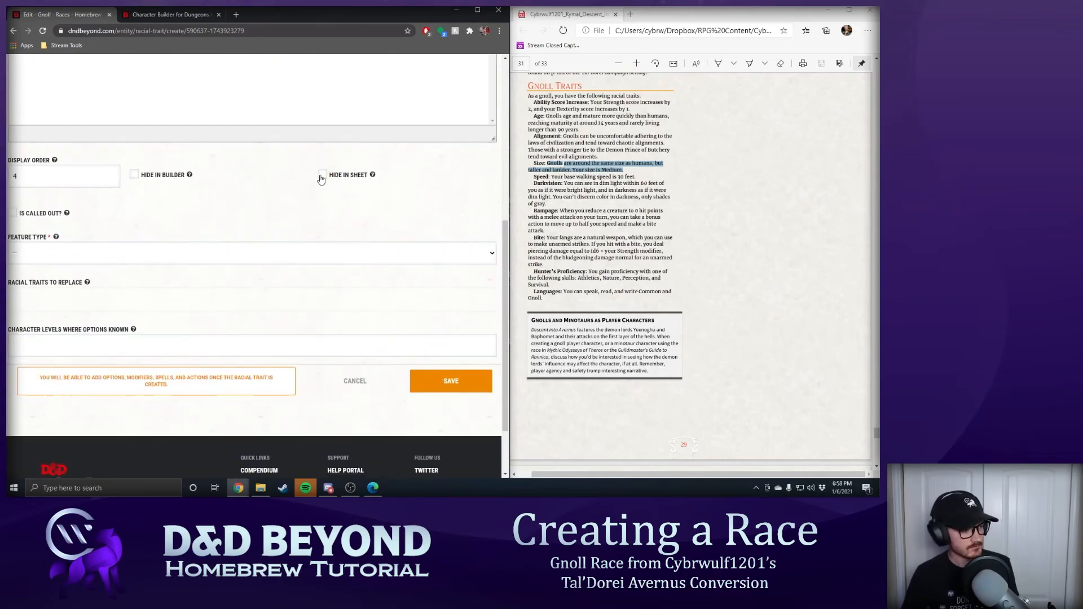
click(329, 175)
click(329, 200)
click(430, 303)
scroll(454, 252, down, 8)
click(455, 252)
- Add a racial trait named Speed, using the PDF's Speed text for both the snippet and the description
scroll(339, 144, up, 1)
click(422, 119)
click(122, 209)
text(Spe)
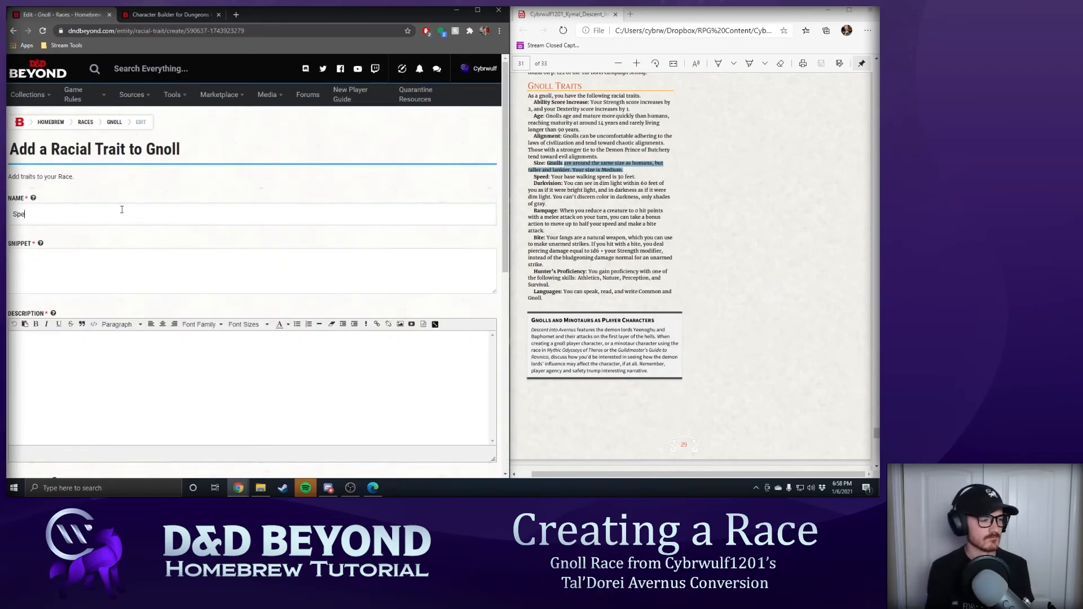
drag(551, 177, 636, 177)
right_click(624, 176)
click(643, 183)
click(273, 279)
key(ctrl+v)
click(231, 351)
key(ctrl+v)
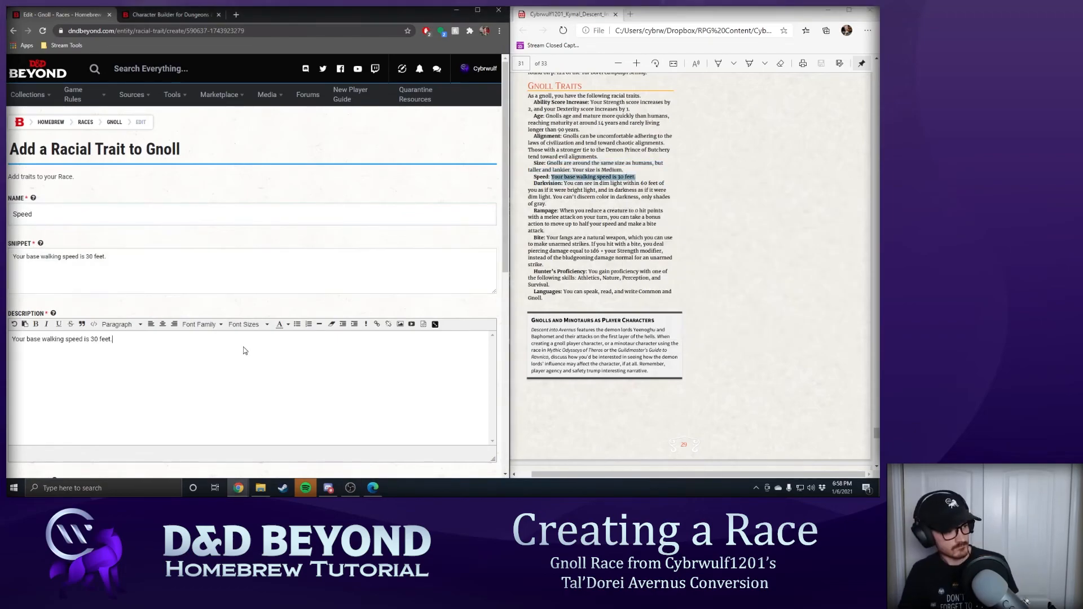
- Set the Speed trait's feature type to Granted and save the trait
scroll(232, 348, down, 7)
click(169, 253)
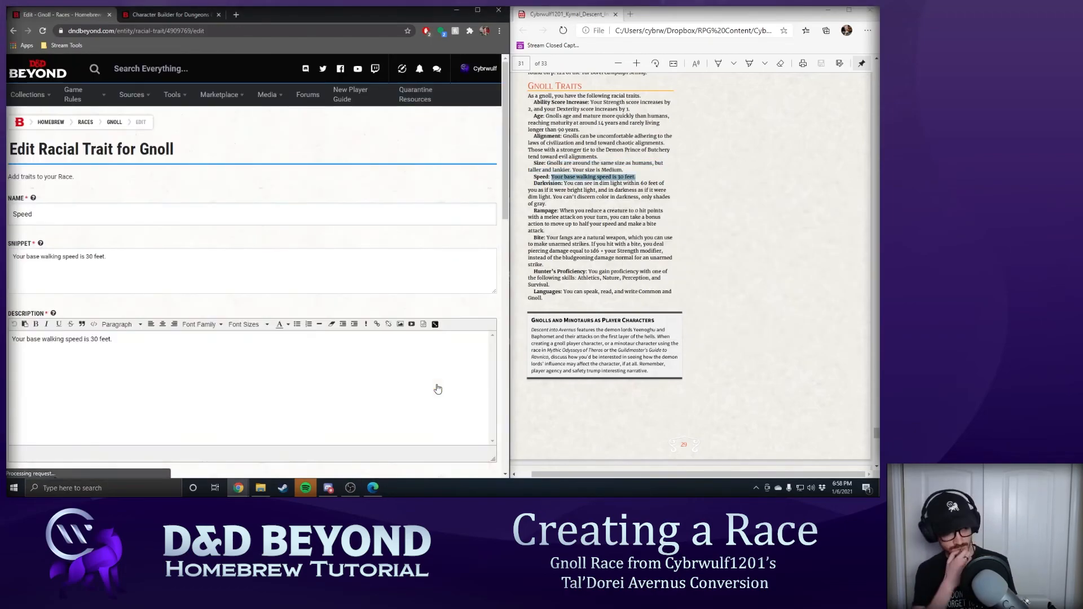
scroll(435, 387, down, 10)
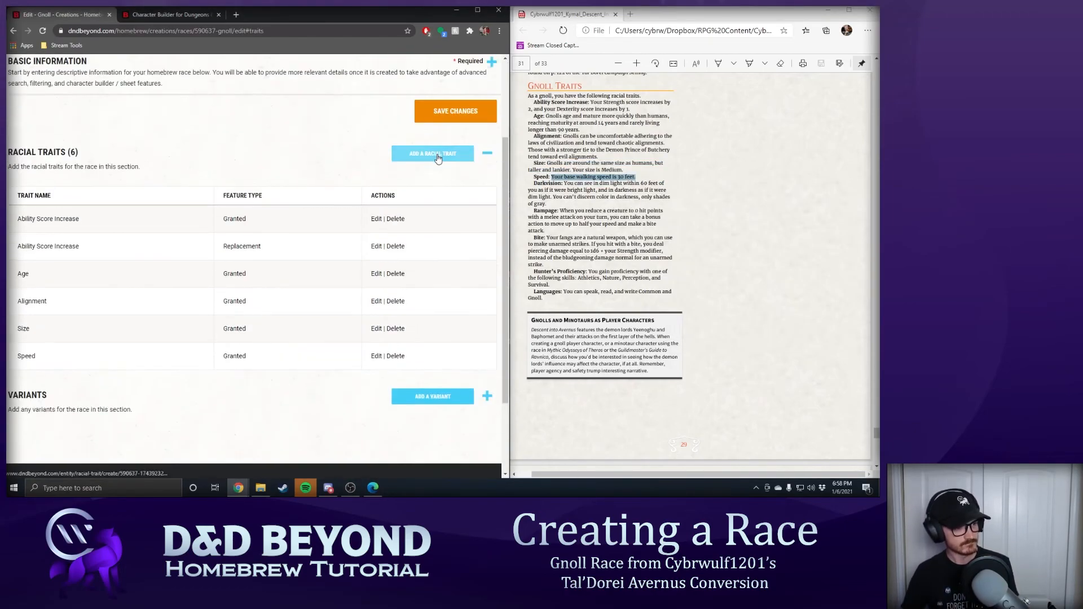
- Add a racial trait named Darkvision and copy the PDF's Darkvision text into its description
click(438, 158)
click(130, 214)
text(Darkvision)
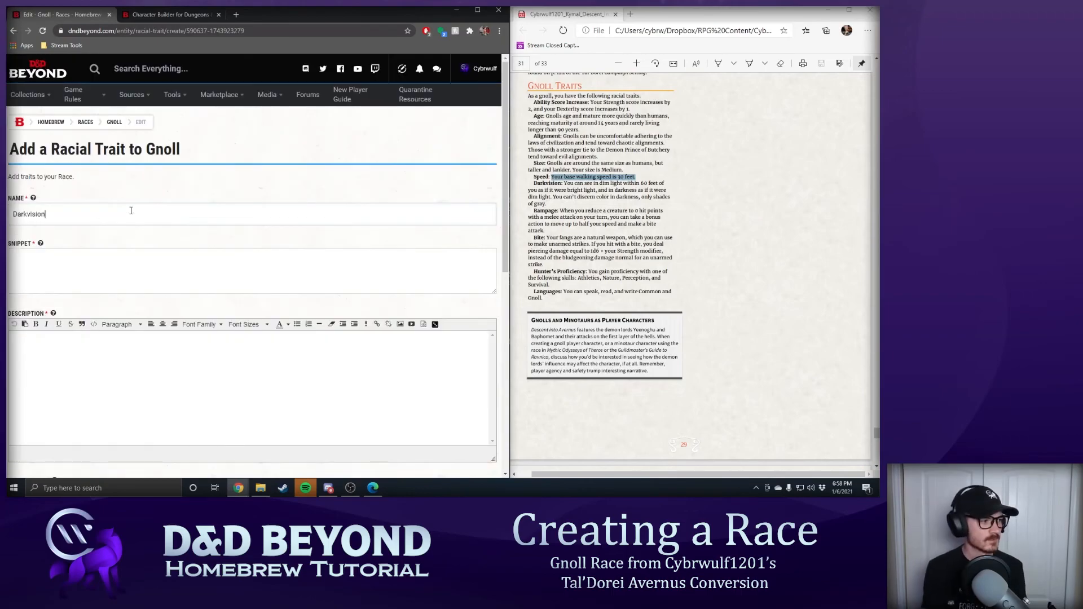
drag(564, 184, 549, 204)
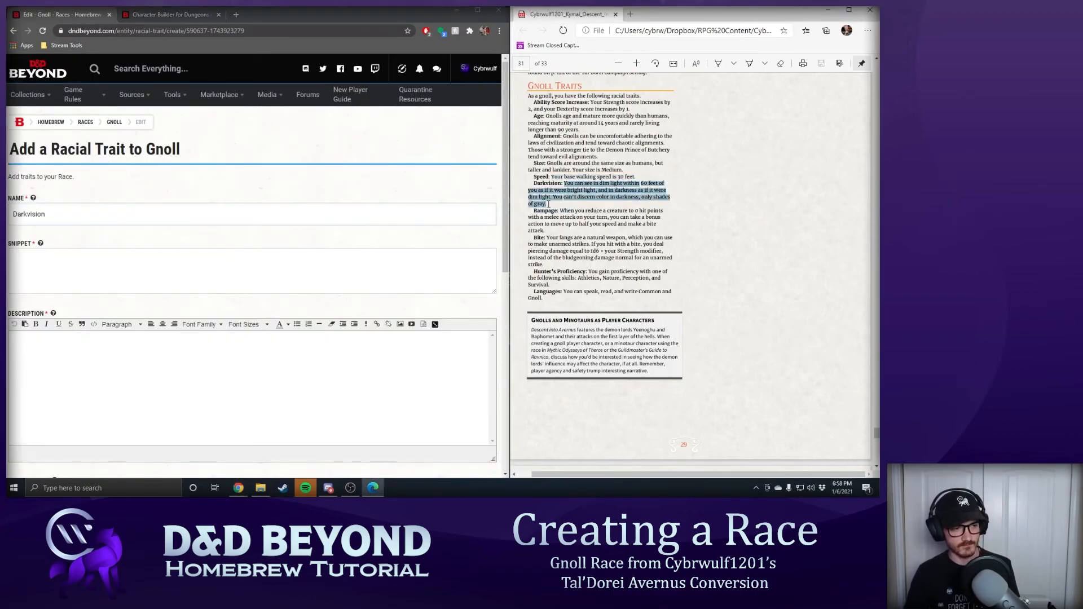
right_click(567, 197)
click(574, 220)
click(327, 346)
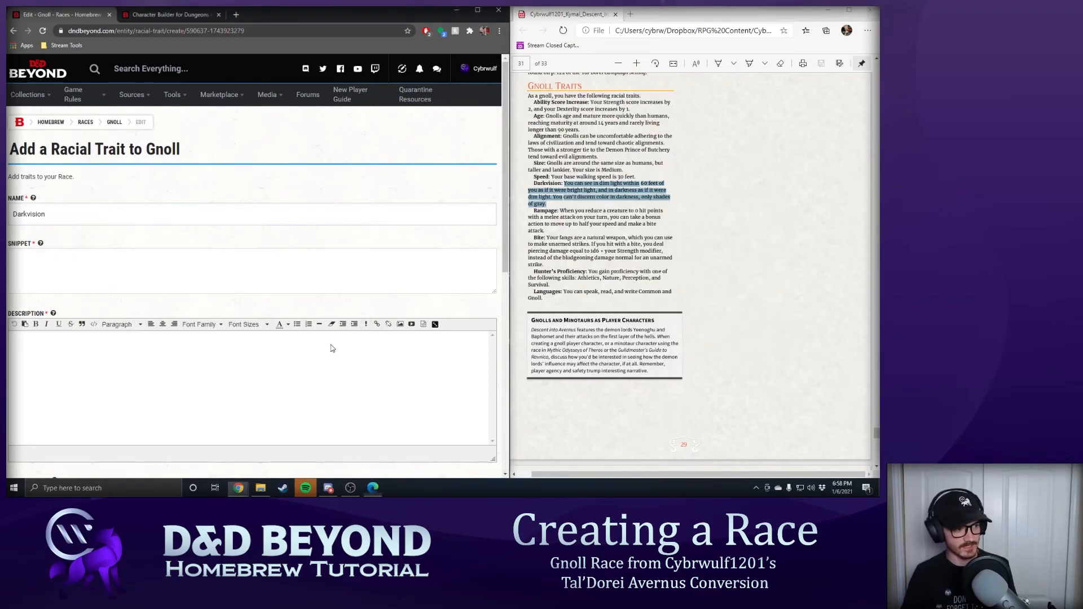
right_click(288, 341)
click(330, 262)
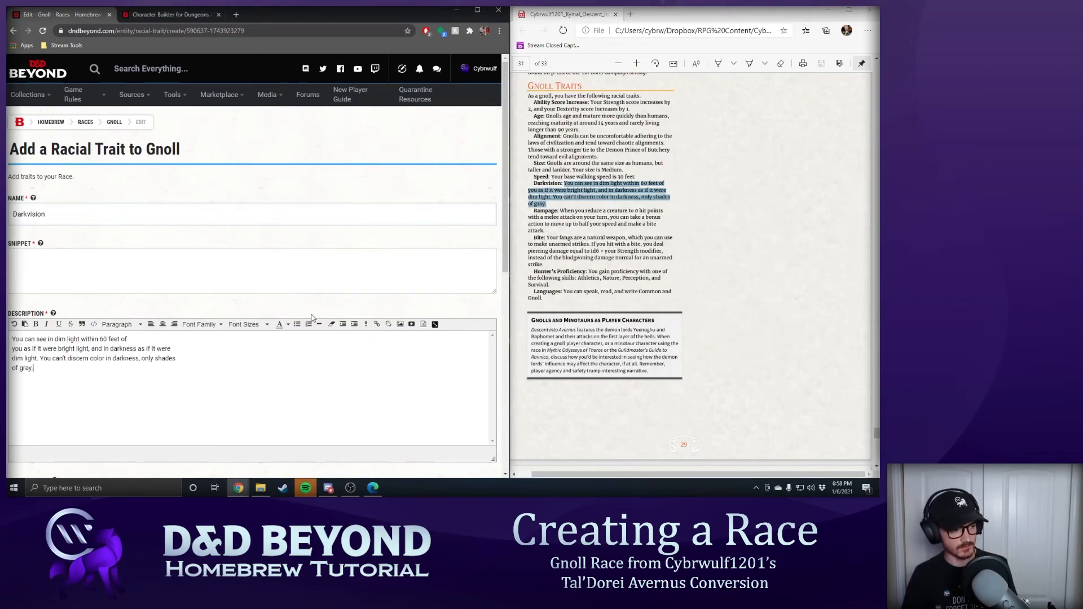
- Remove the line breaks from the Darkvision description so it forms one paragraph, and copy that text into the snippet
key(Delete)
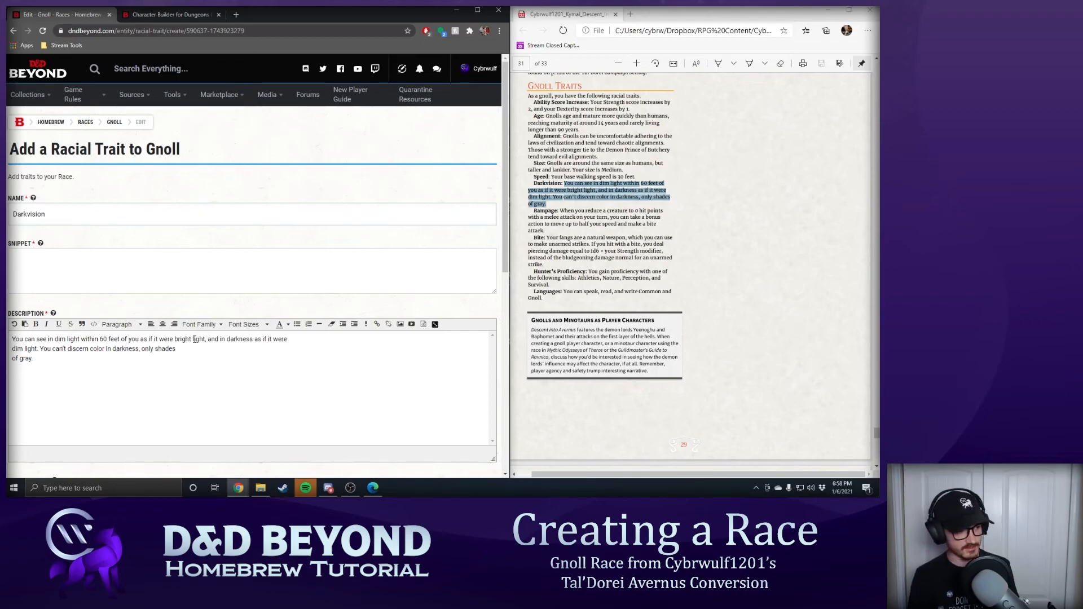
click(317, 339)
key(Delete)
click(452, 339)
key(Delete)
key(ctrl+a)
key(ctrl+c)
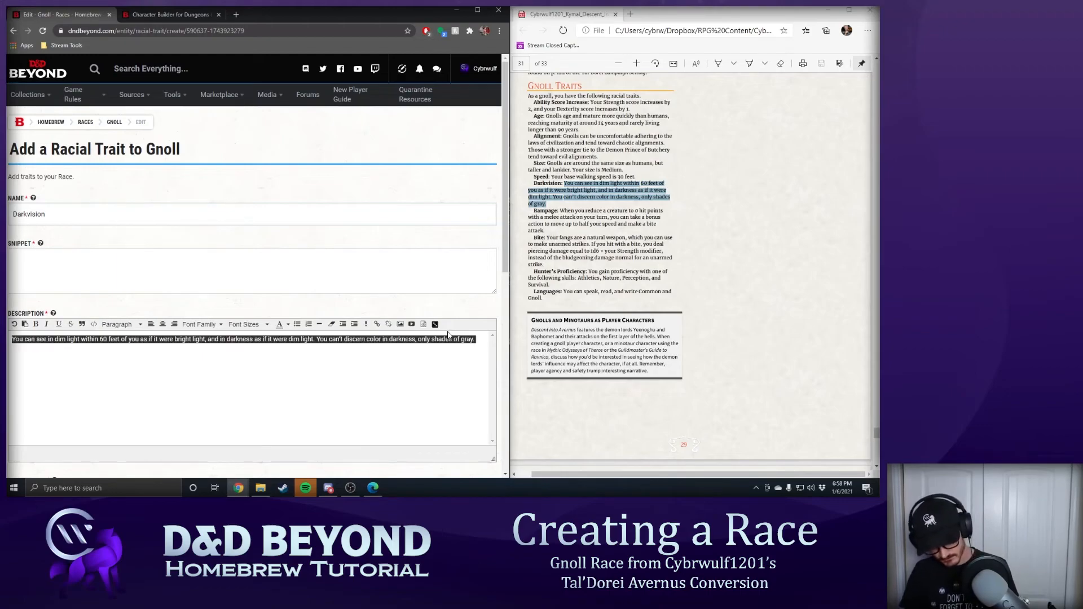
click(351, 281)
key(ctrl+v)
- Set the Darkvision trait to display order 6 and feature type Granted, and save it
scroll(358, 300, down, 1)
scroll(357, 301, down, 4)
click(84, 271)
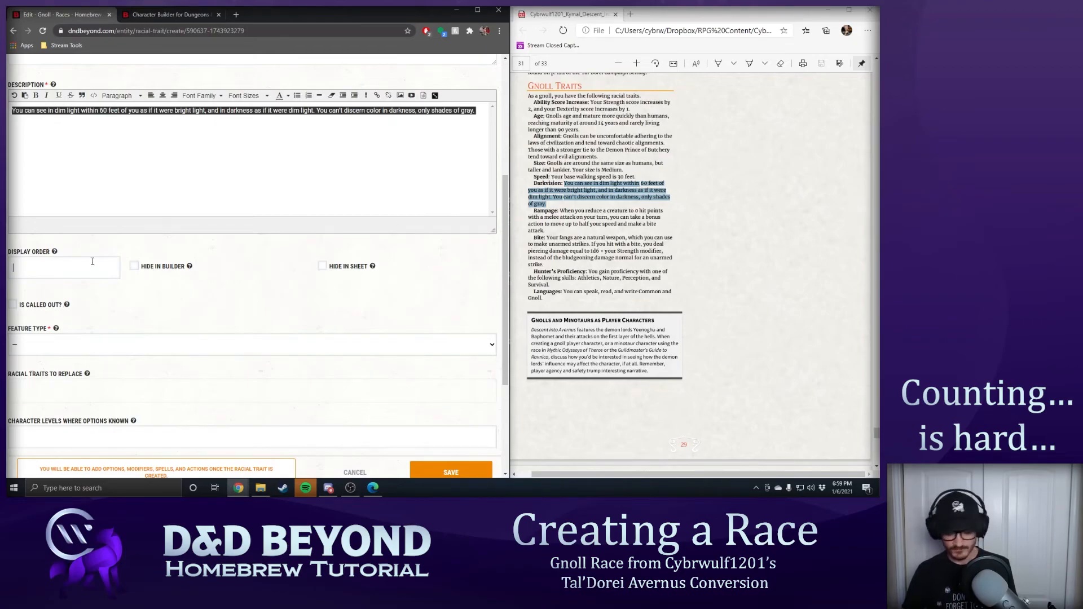
text(6)
scroll(269, 286, down, 2)
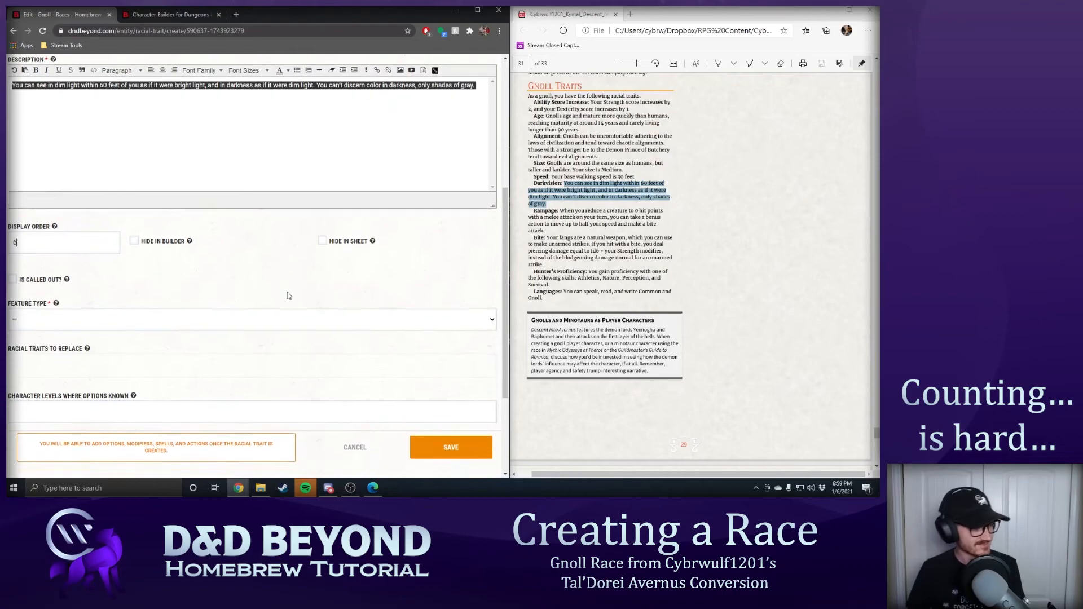
click(252, 252)
click(172, 278)
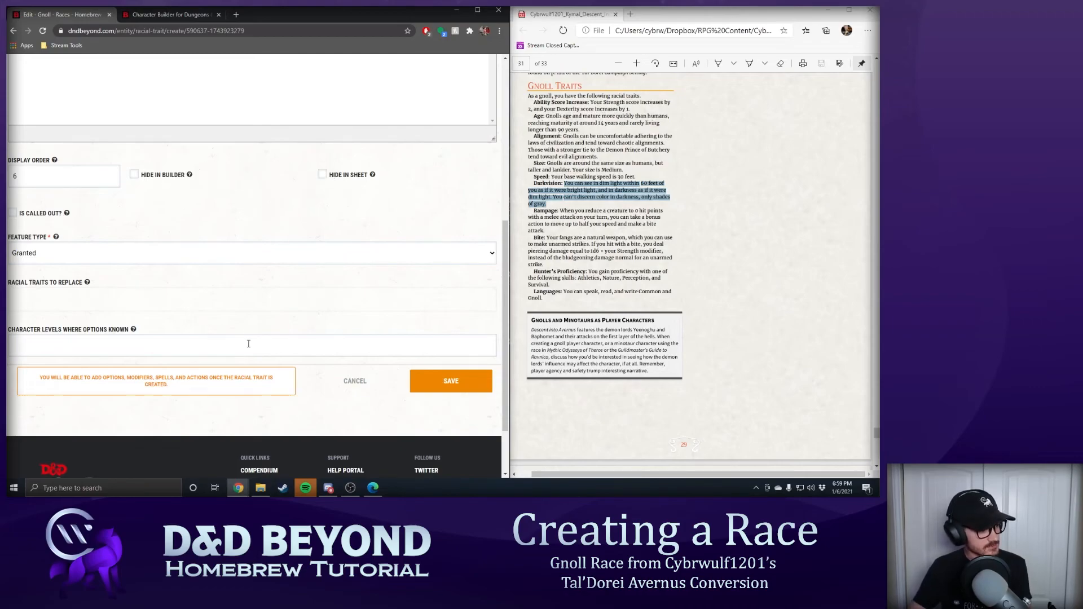
click(423, 379)
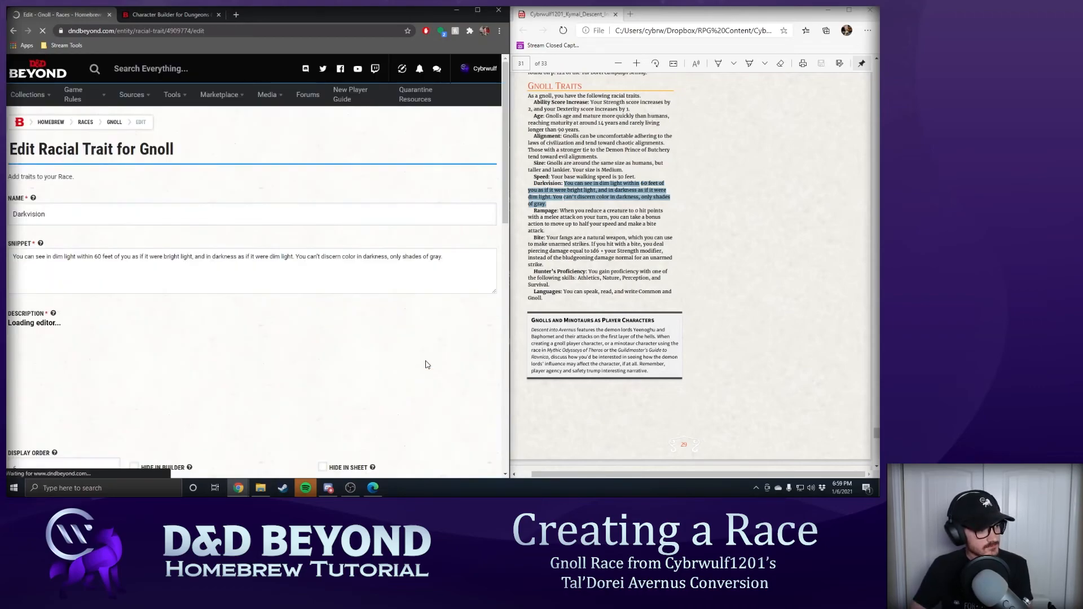
- Start a new modifier for the Darkvision trait with type Sense and subtype Darkvision
scroll(427, 365, down, 15)
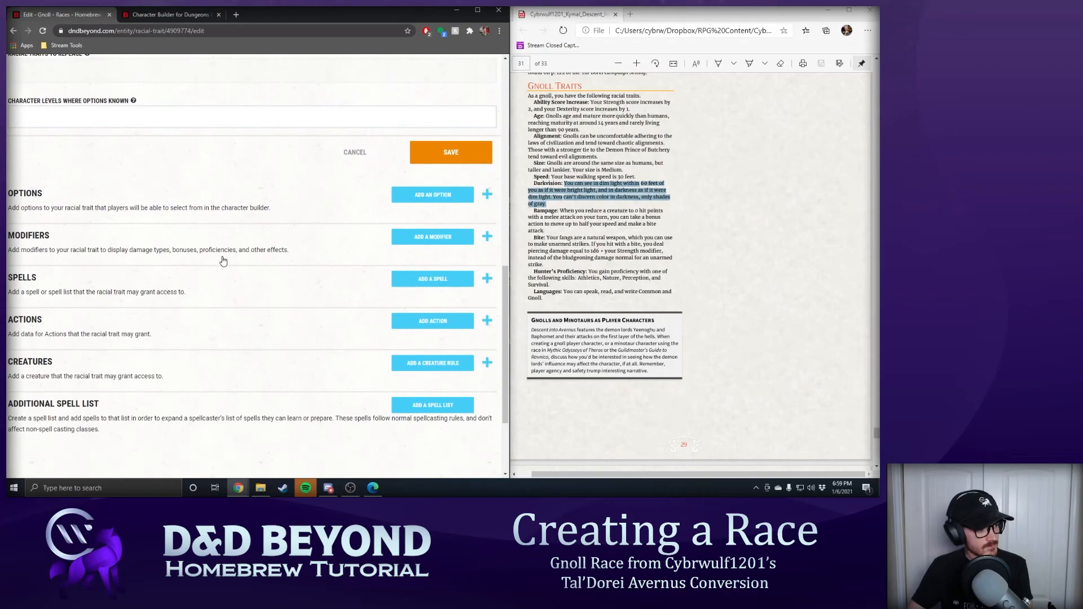
scroll(223, 260, down, 3)
scroll(206, 237, up, 2)
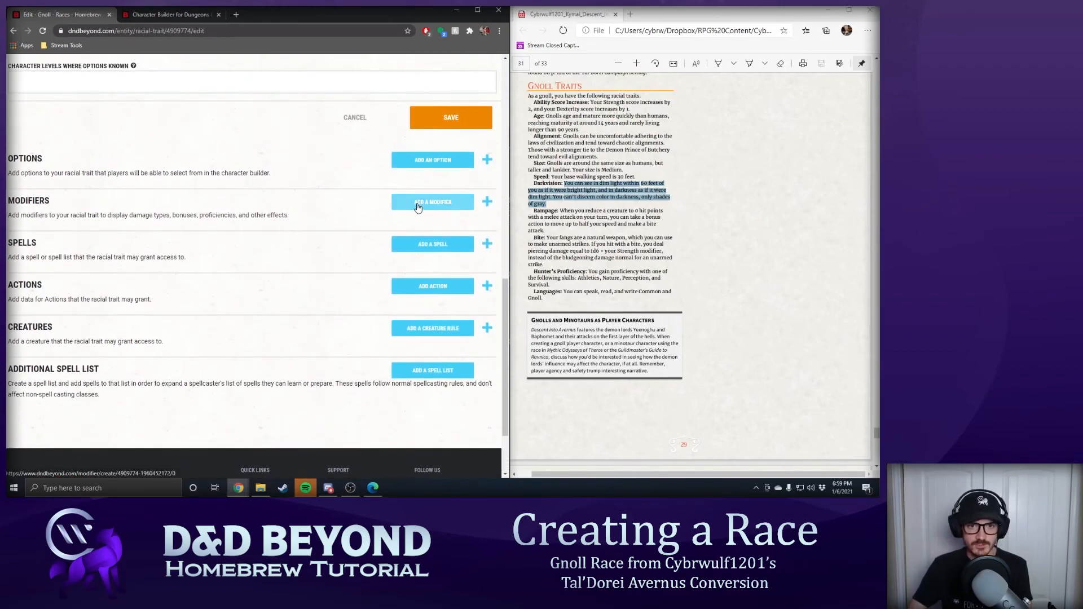
click(417, 207)
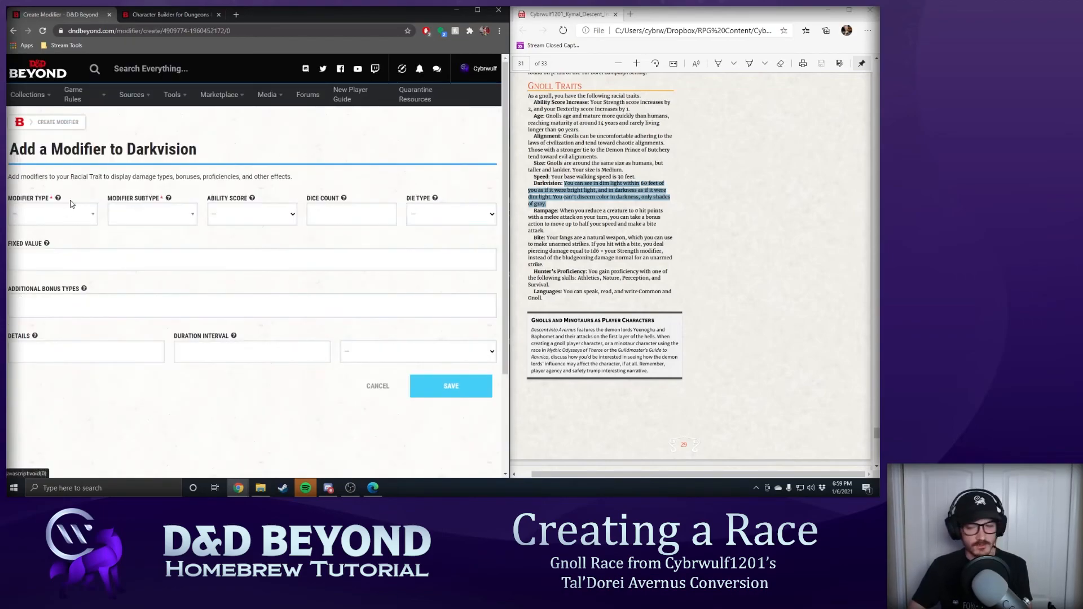
click(58, 220)
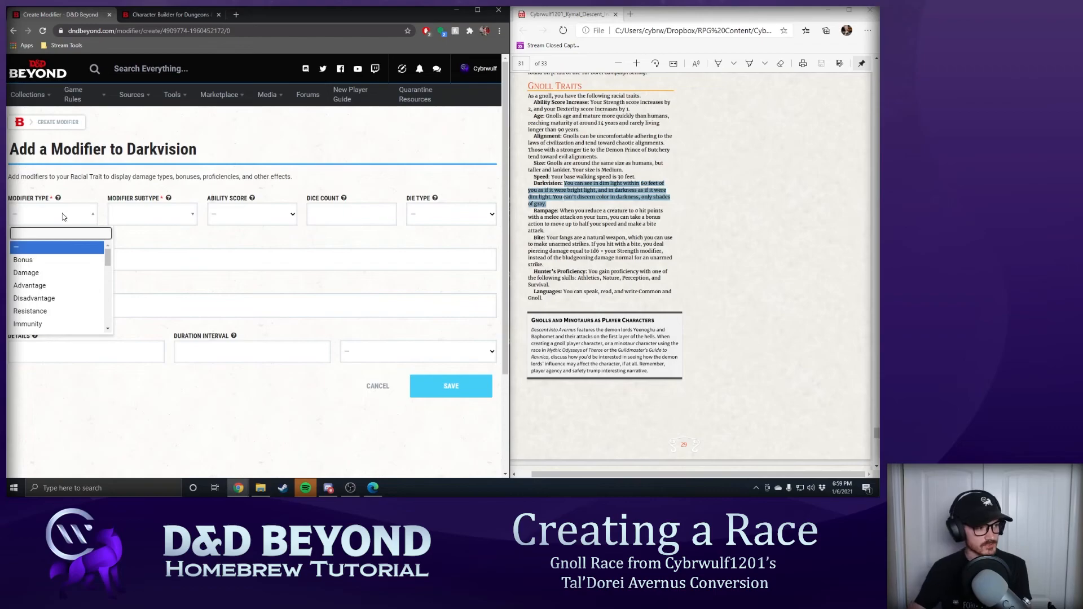
text(sense)
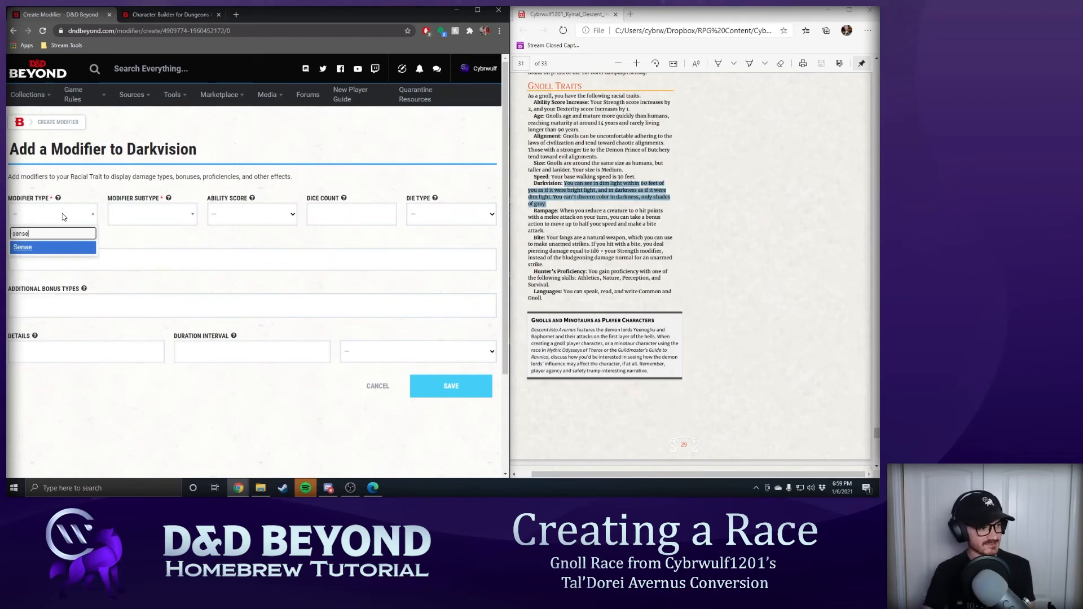
click(76, 248)
click(152, 216)
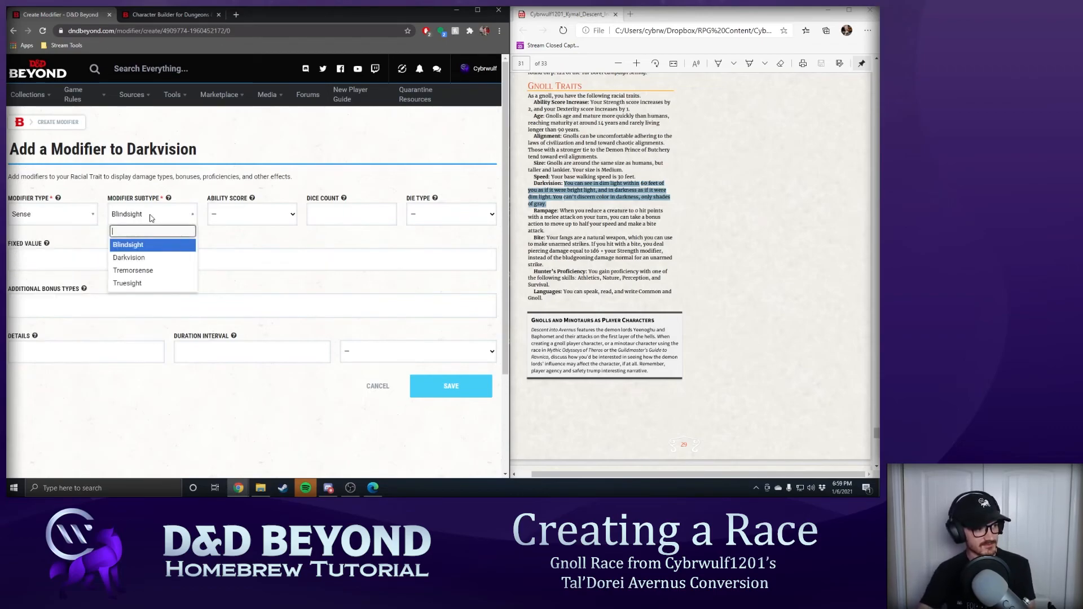
click(179, 257)
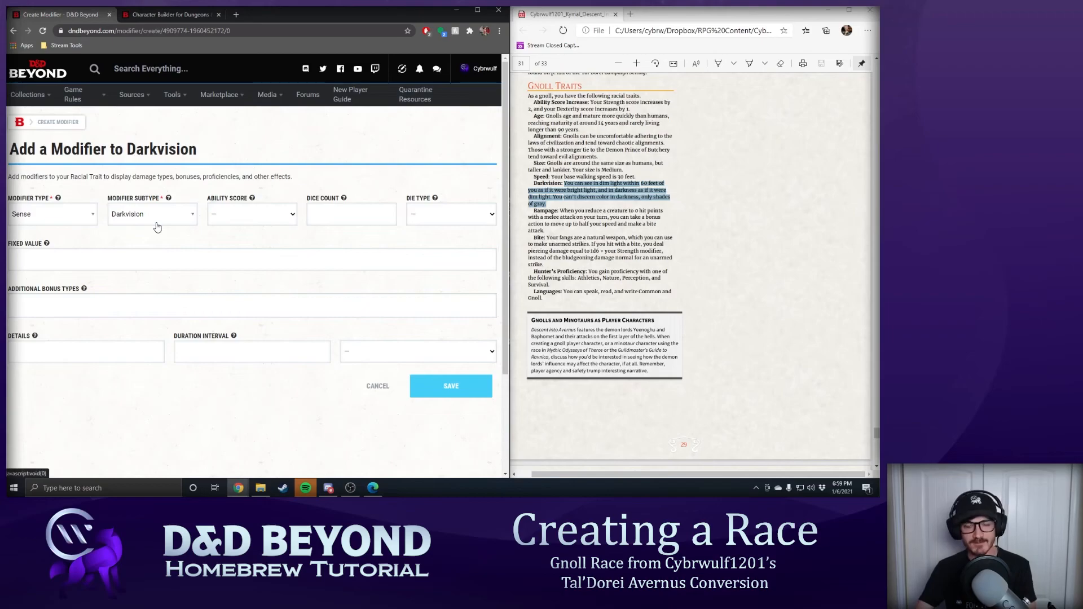
- Set the modifier's fixed value to 60, save it and return to the Gnoll race's trait list
click(96, 258)
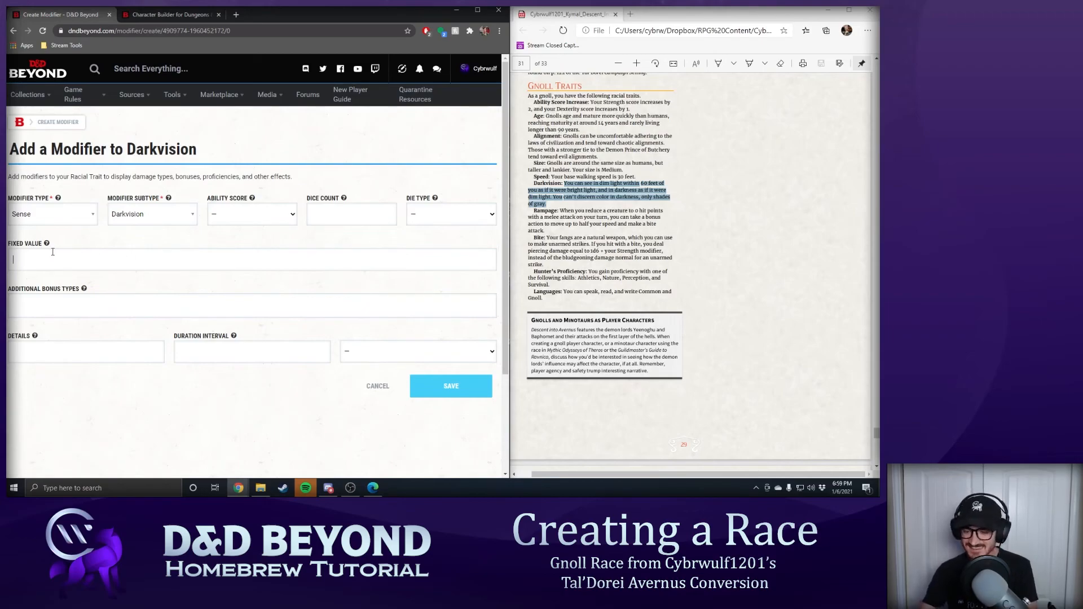
text(60)
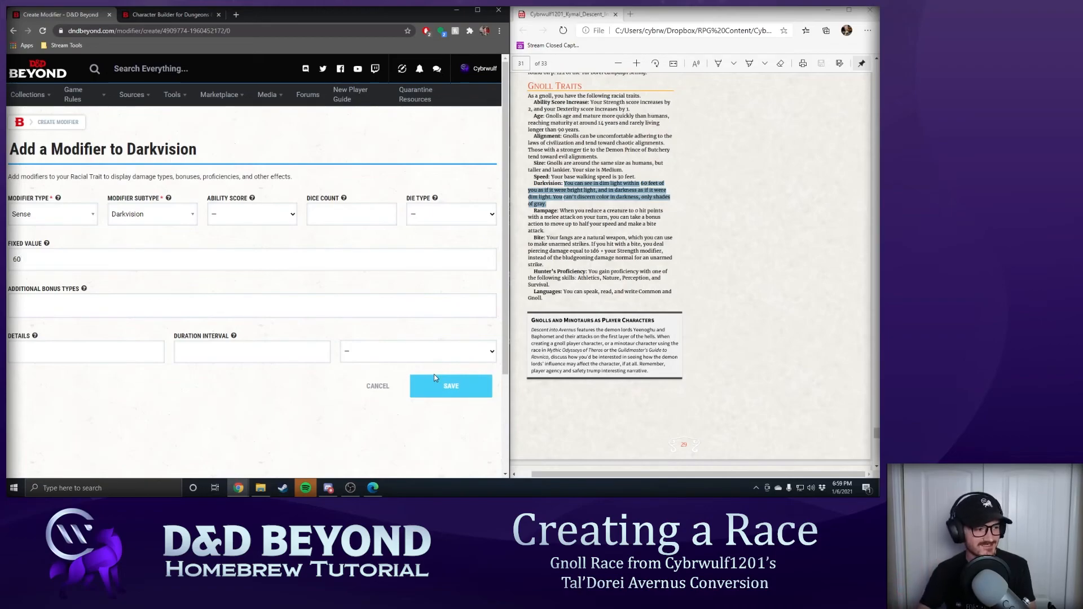
click(445, 388)
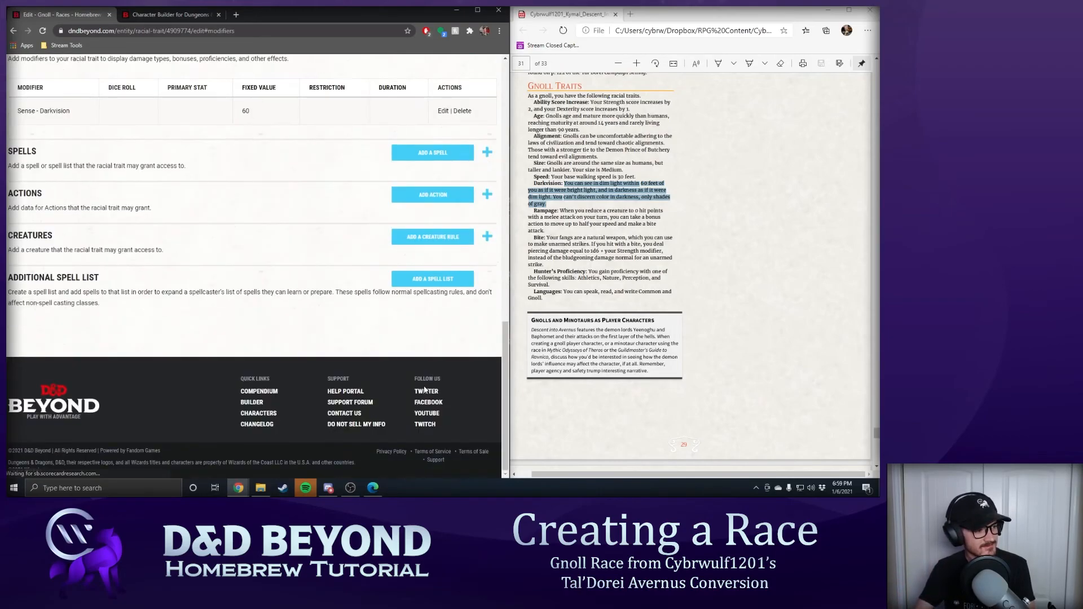
click(459, 150)
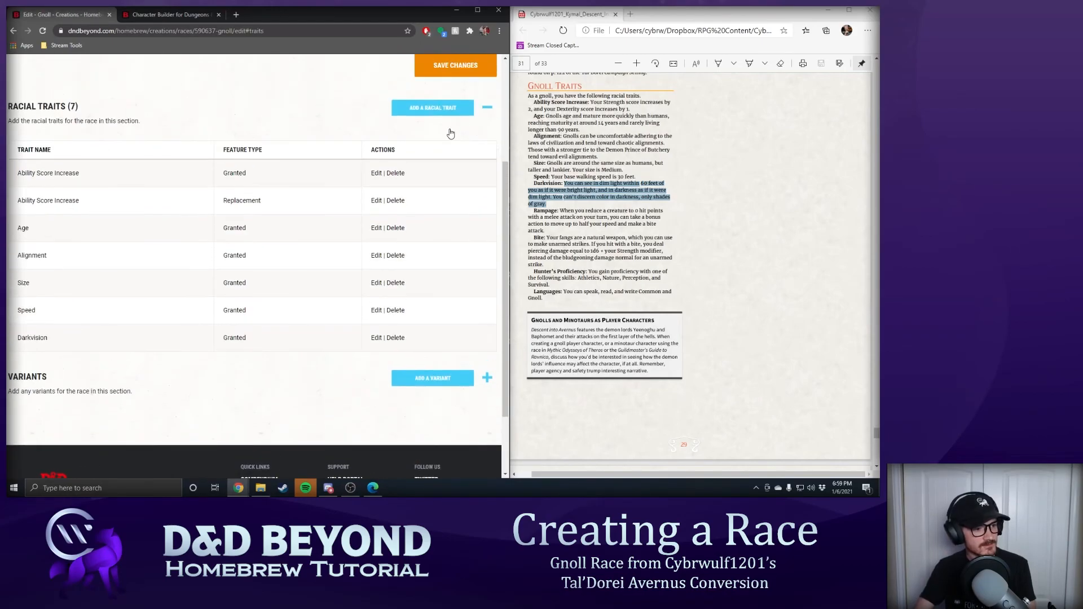
- Add a racial trait named Rampage, using the PDF's Rampage text for both the description and the snippet
click(438, 108)
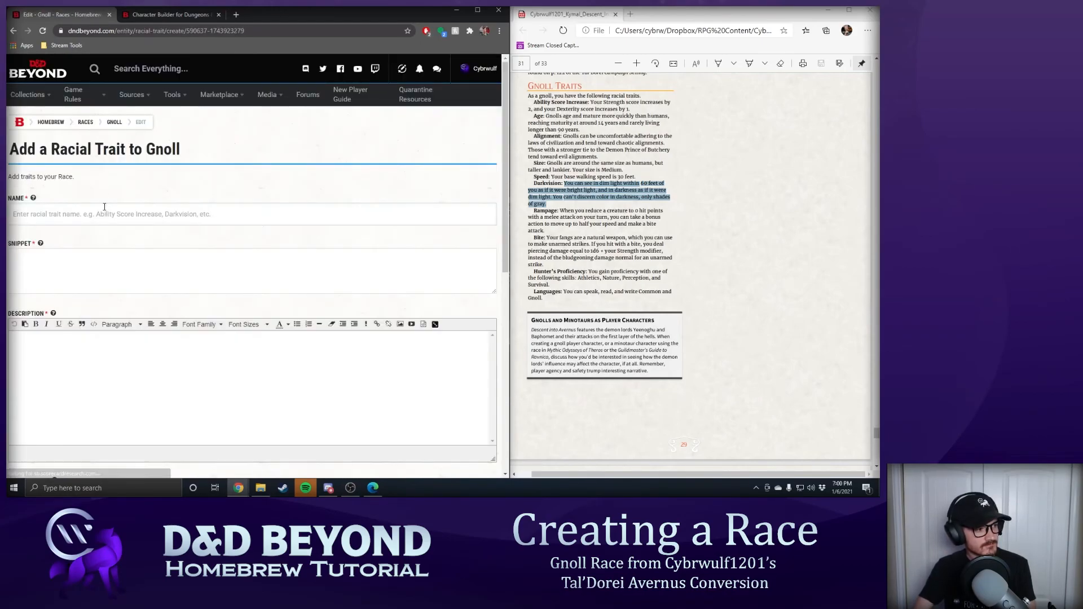
click(105, 210)
text(Rampage)
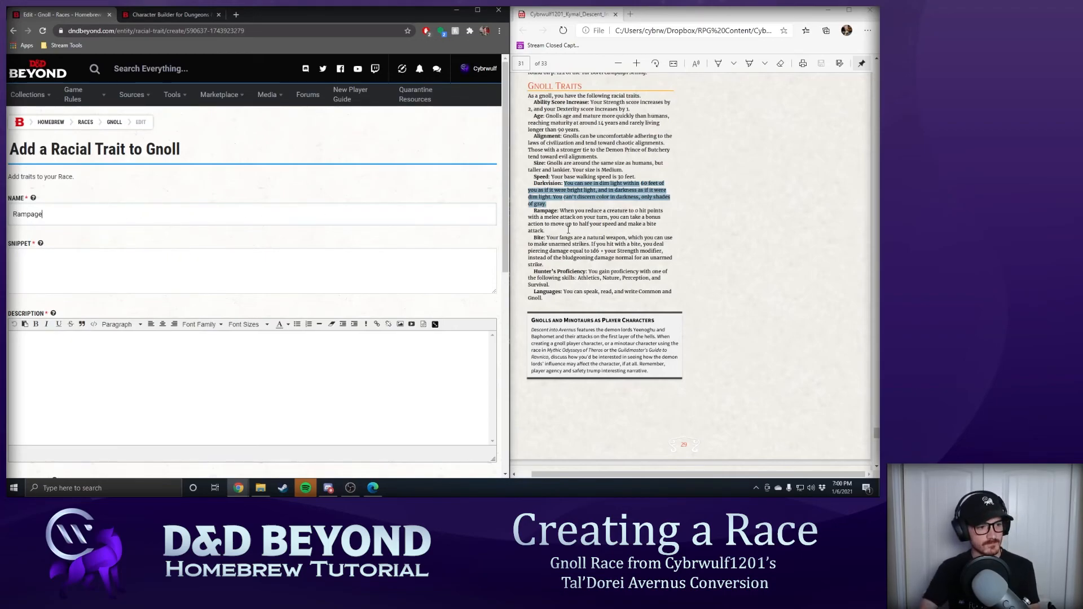
drag(560, 211, 552, 233)
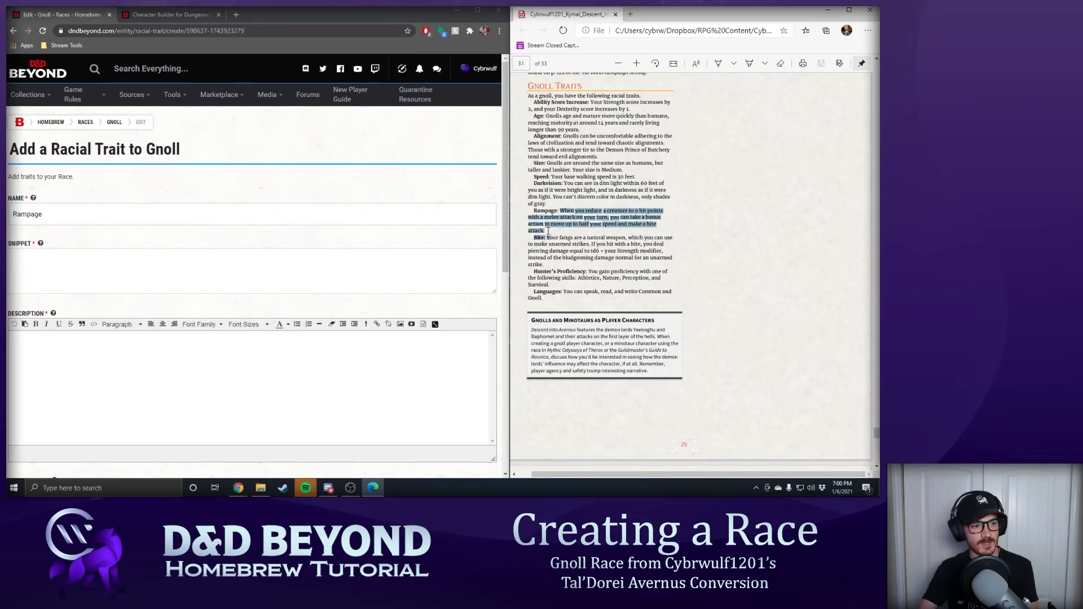
right_click(548, 231)
click(542, 244)
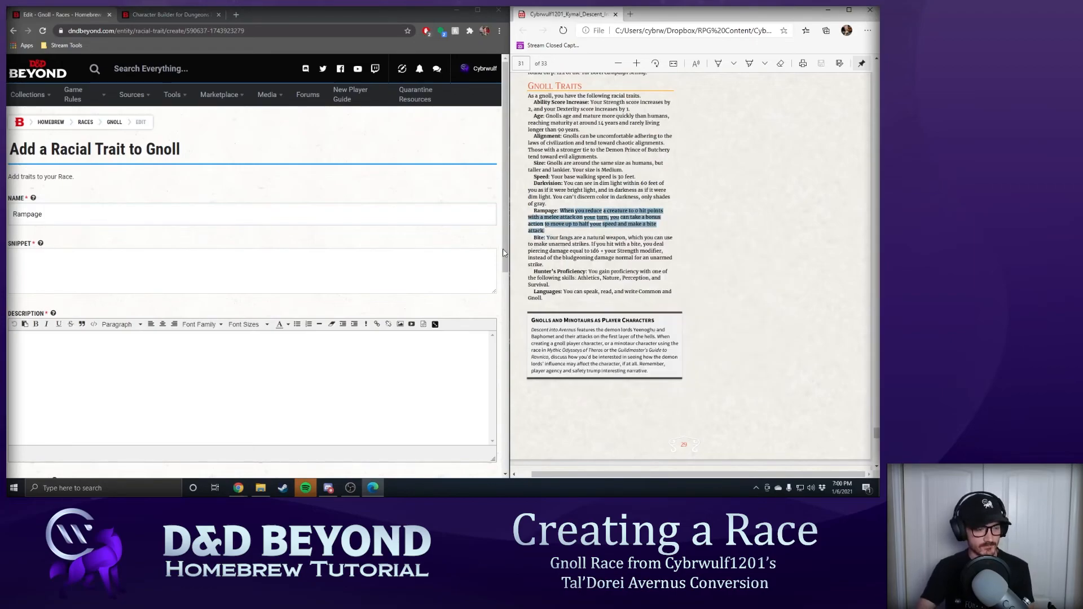
click(246, 353)
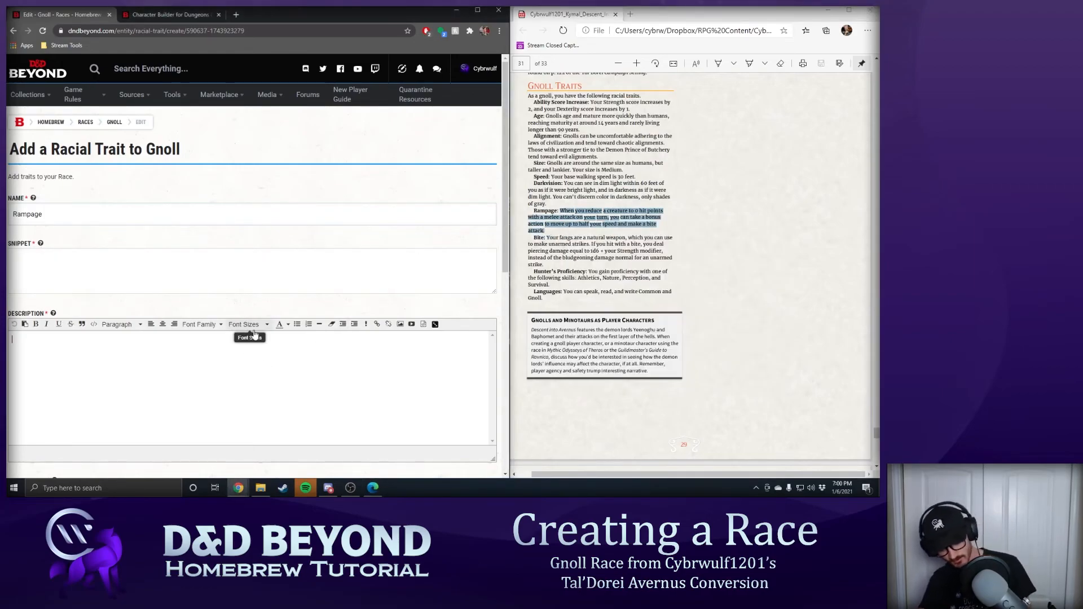
key(ctrl+v)
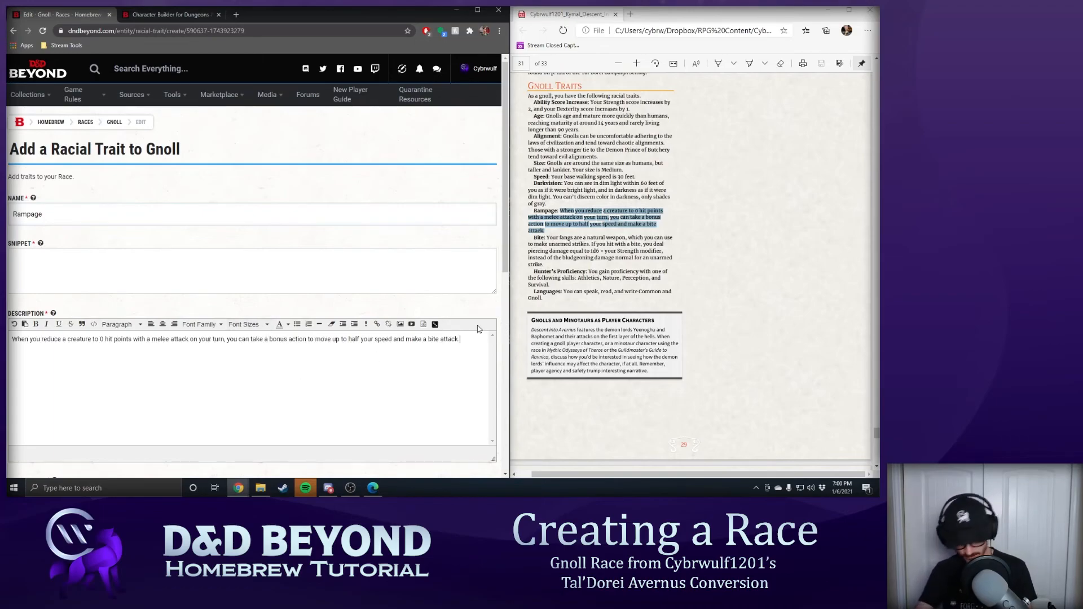
key(ctrl+a)
click(324, 271)
key(ctrl+v)
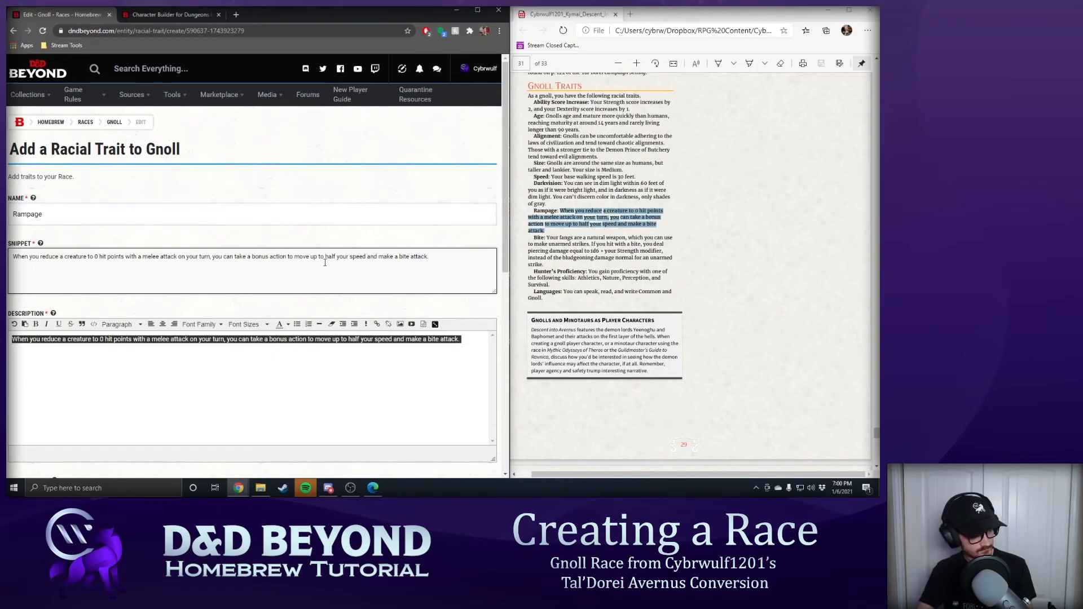
- Set the Rampage trait to display order 7 and feature type Granted, and save it
scroll(158, 270, down, 2)
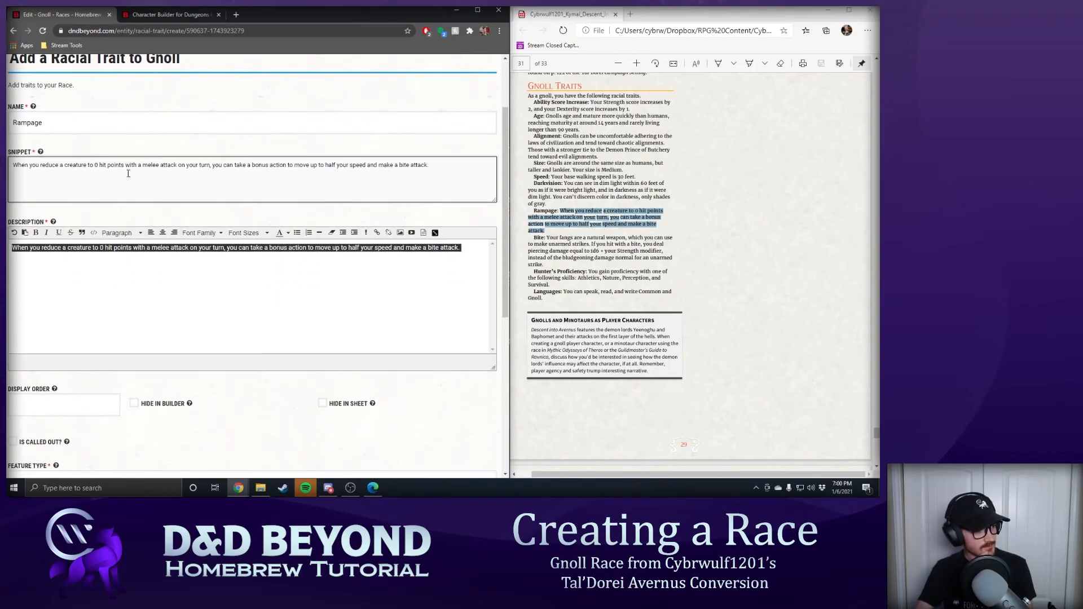
key(Tab)
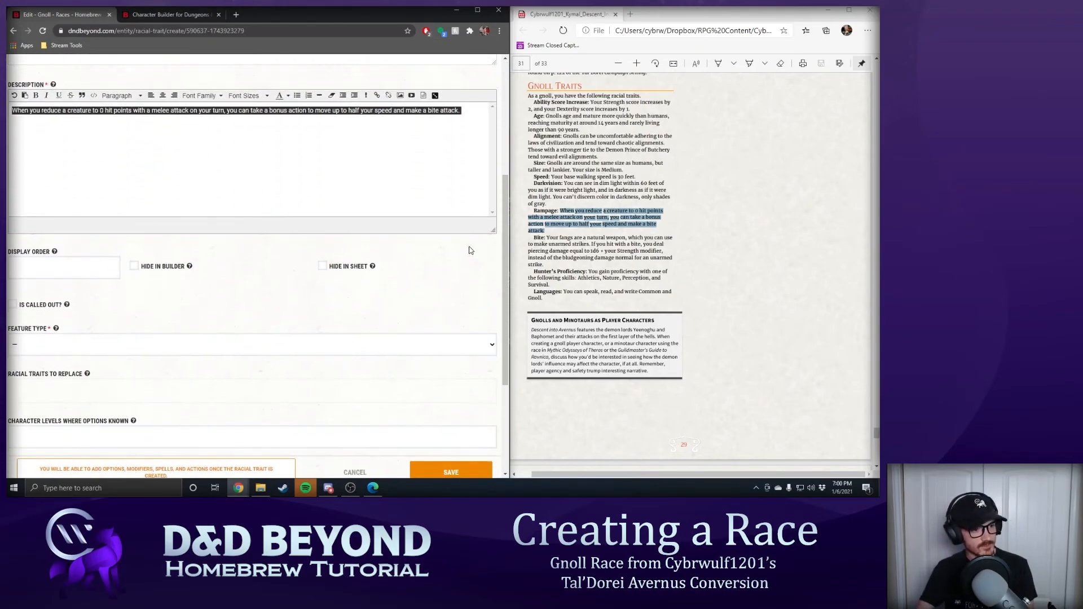
text(7)
scroll(297, 293, down, 1)
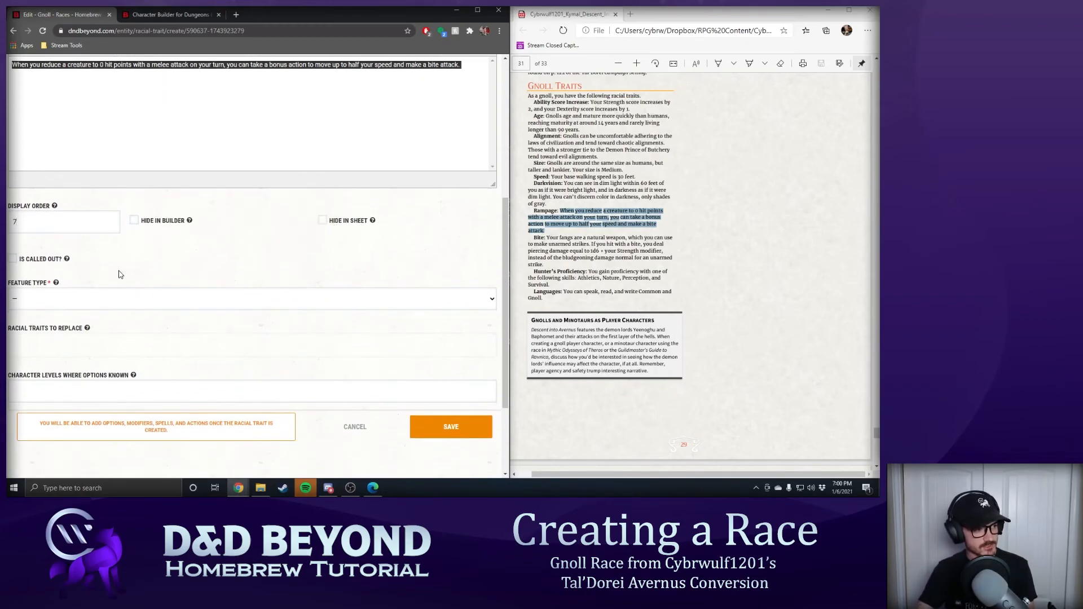
click(75, 299)
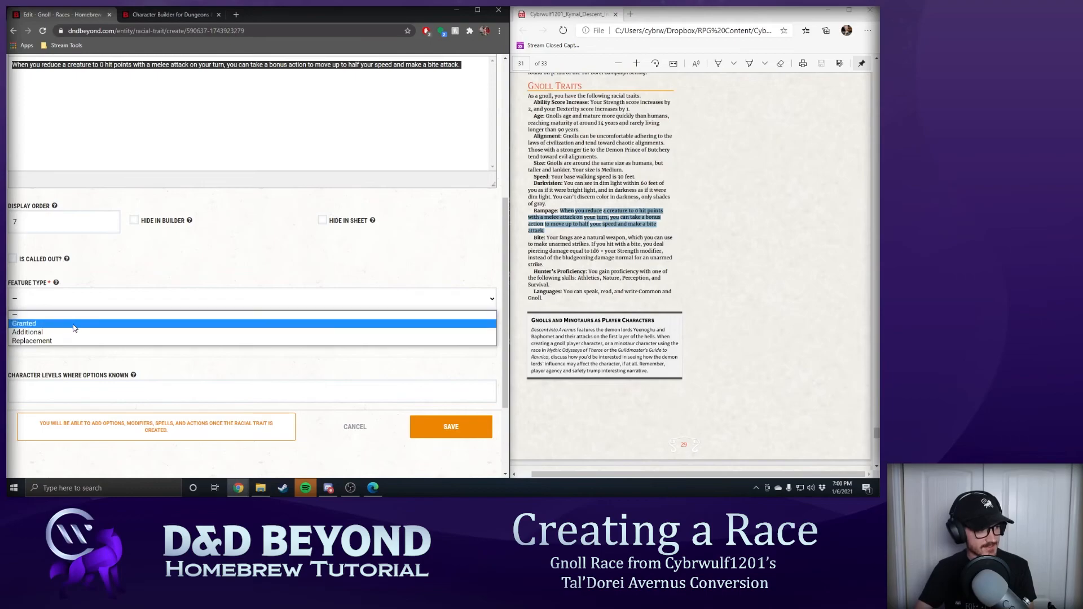
click(74, 327)
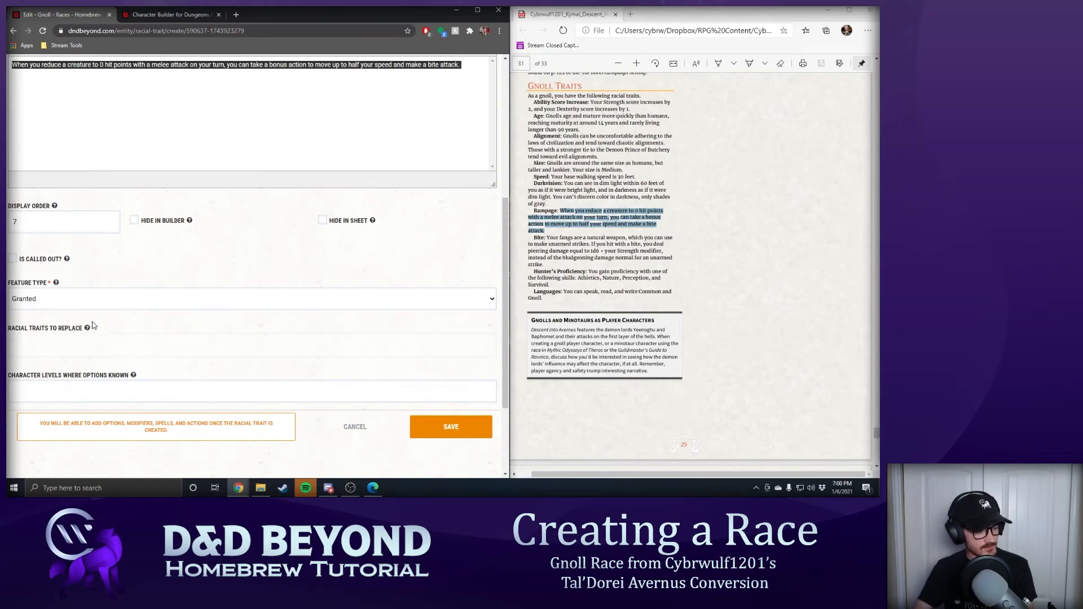
click(460, 430)
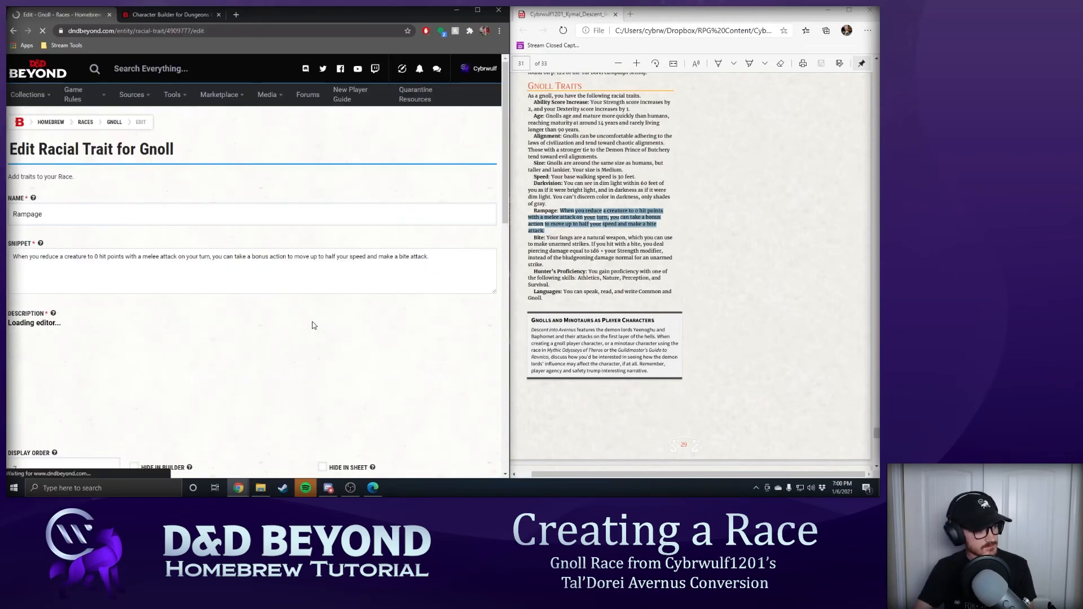
scroll(277, 296, down, 15)
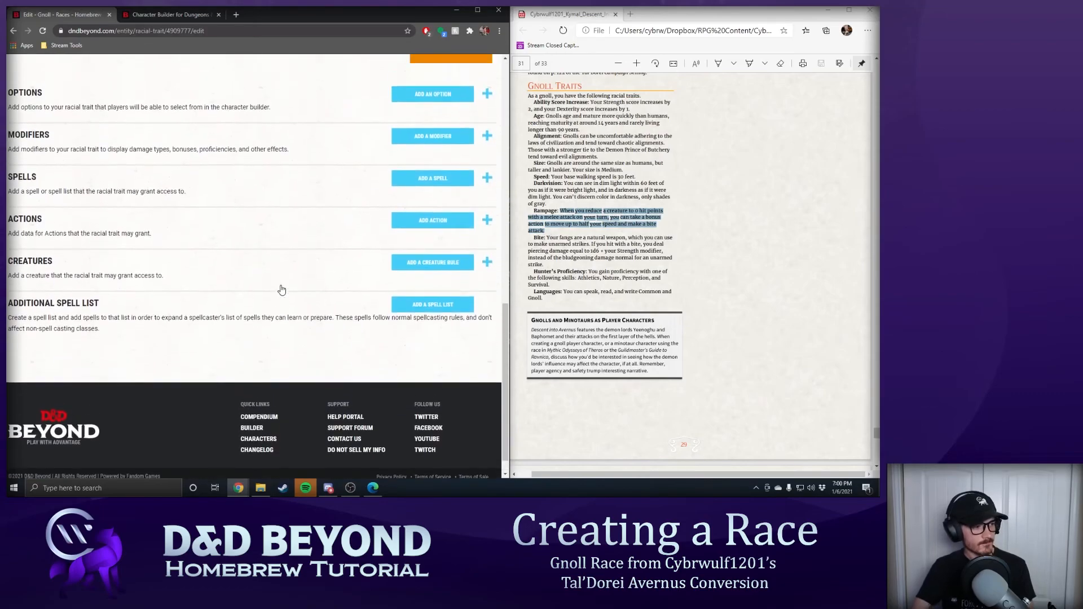
- Add an action of type General to the Rampage trait and name it Rampage
click(661, 233)
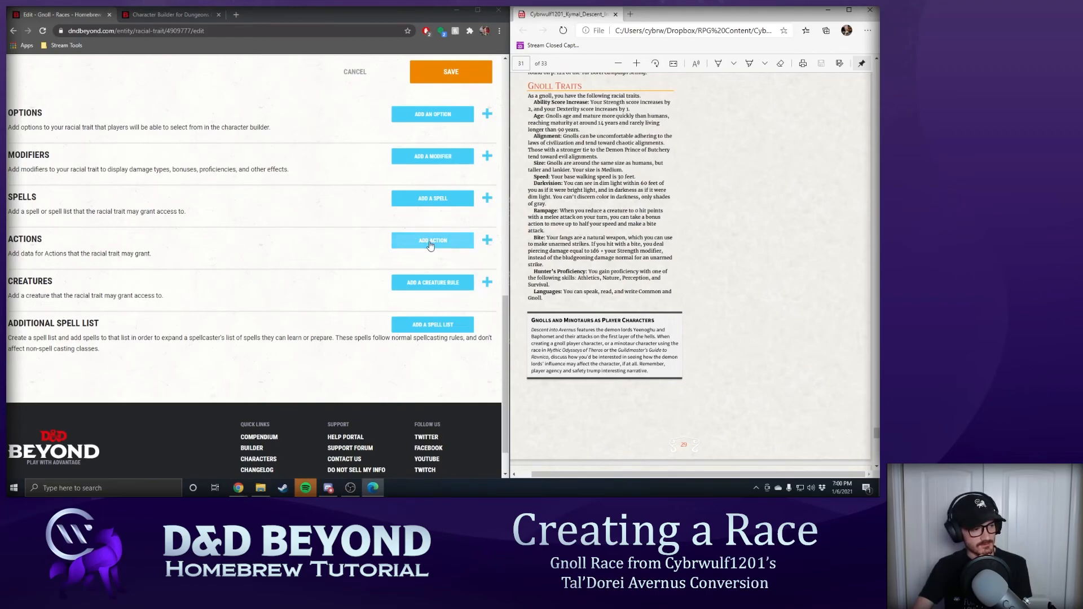
scroll(236, 141, up, 2)
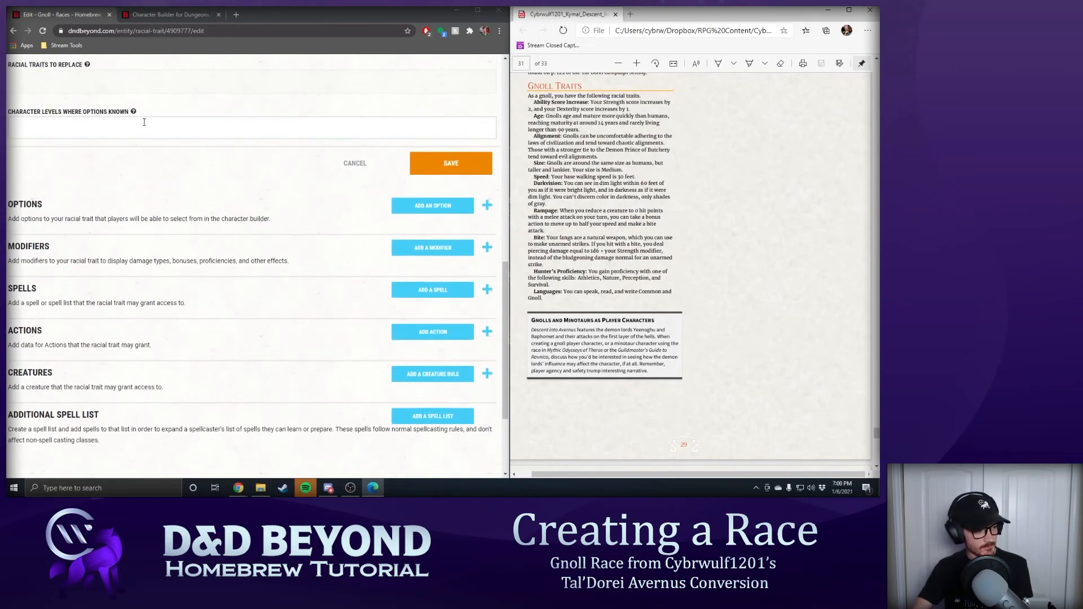
click(445, 335)
click(71, 248)
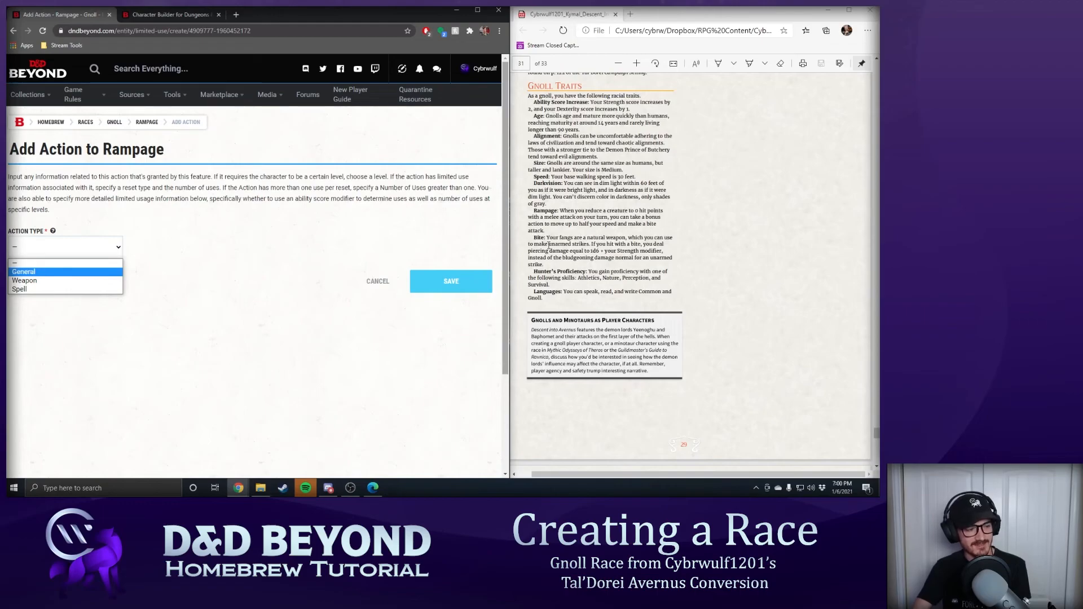
click(60, 272)
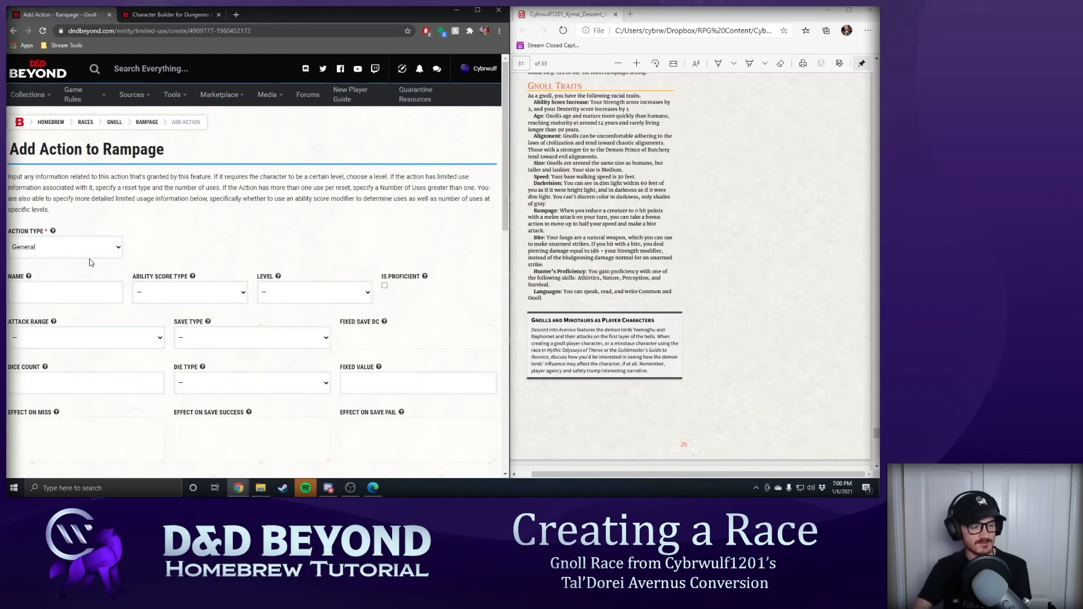
click(99, 287)
text(Rampage)
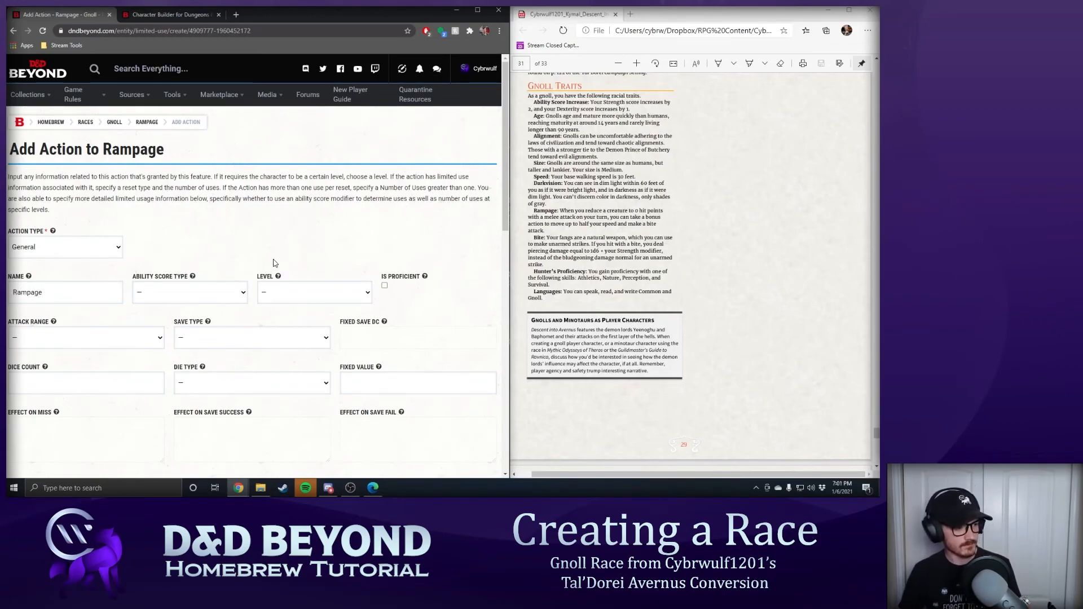
- Set the Rampage action's activation type to Bonus Action
scroll(282, 261, down, 4)
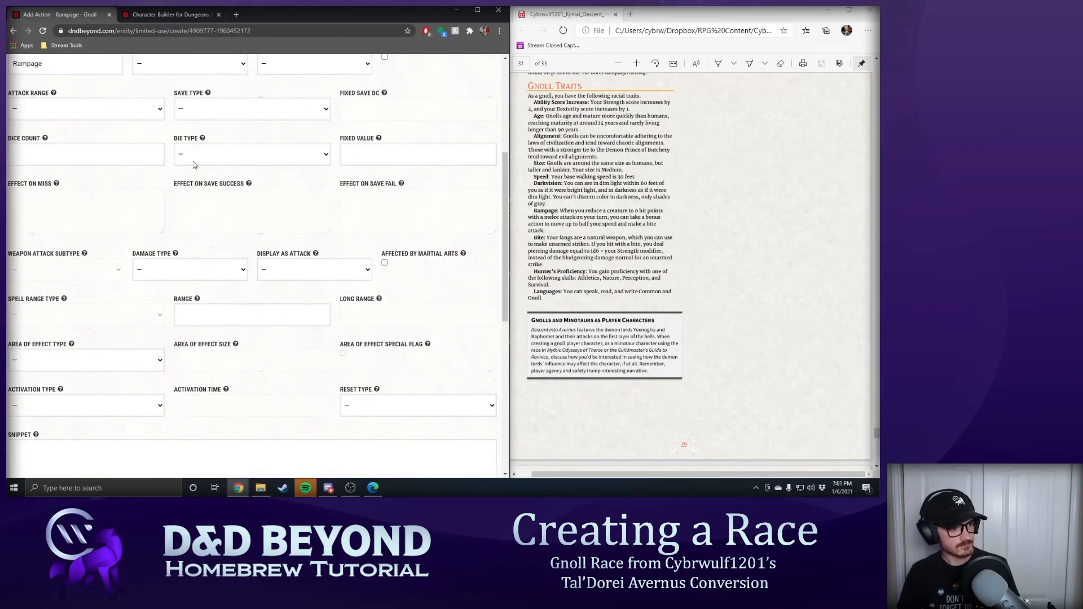
scroll(266, 136, up, 2)
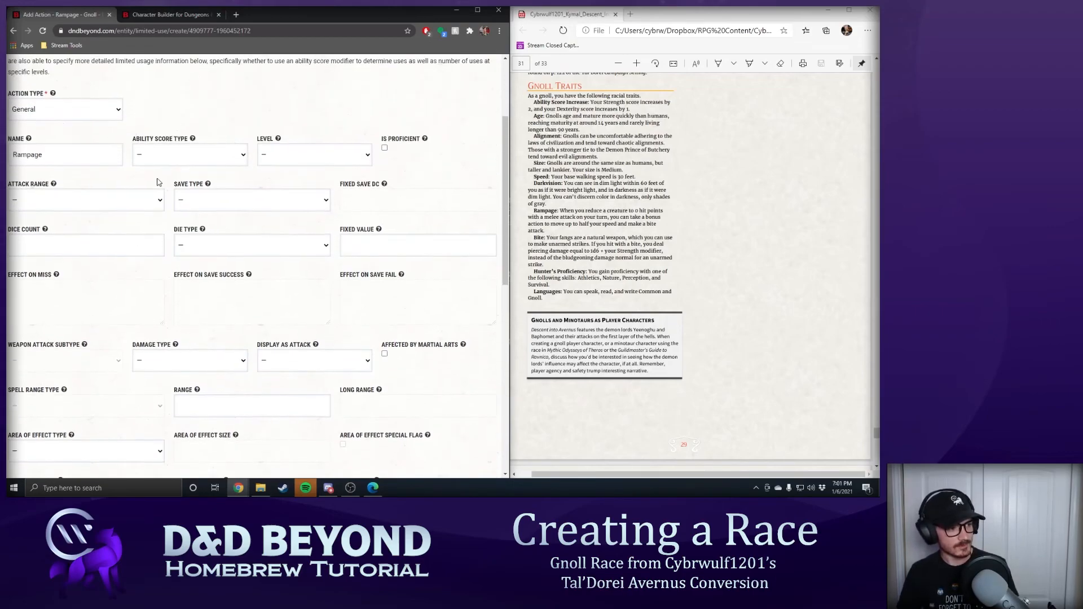
scroll(158, 181, down, 4)
scroll(158, 182, up, 3)
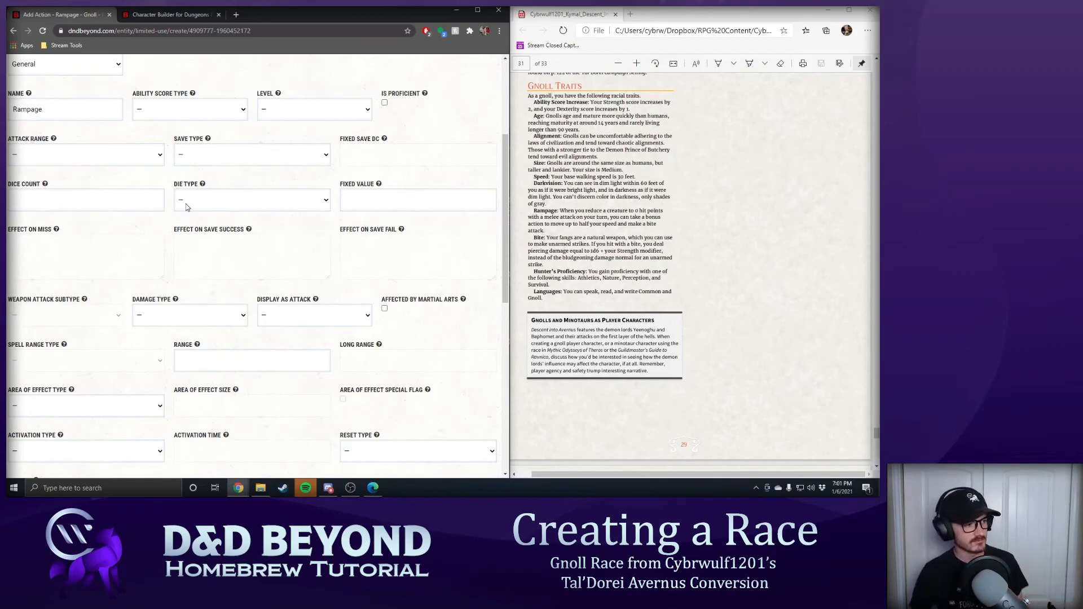
scroll(208, 202, down, 3)
scroll(208, 202, down, 1)
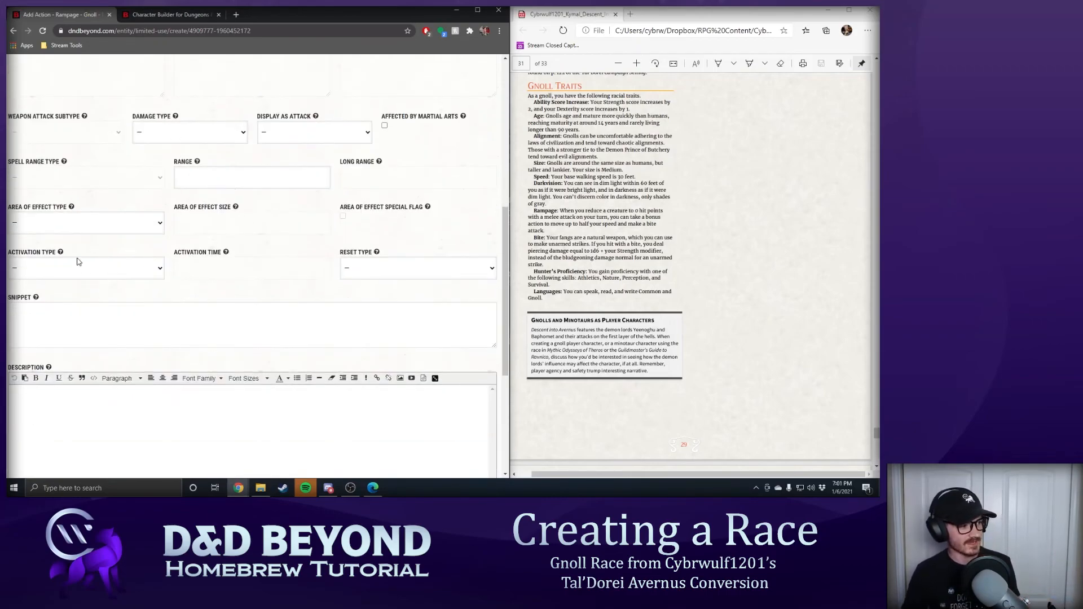
click(86, 269)
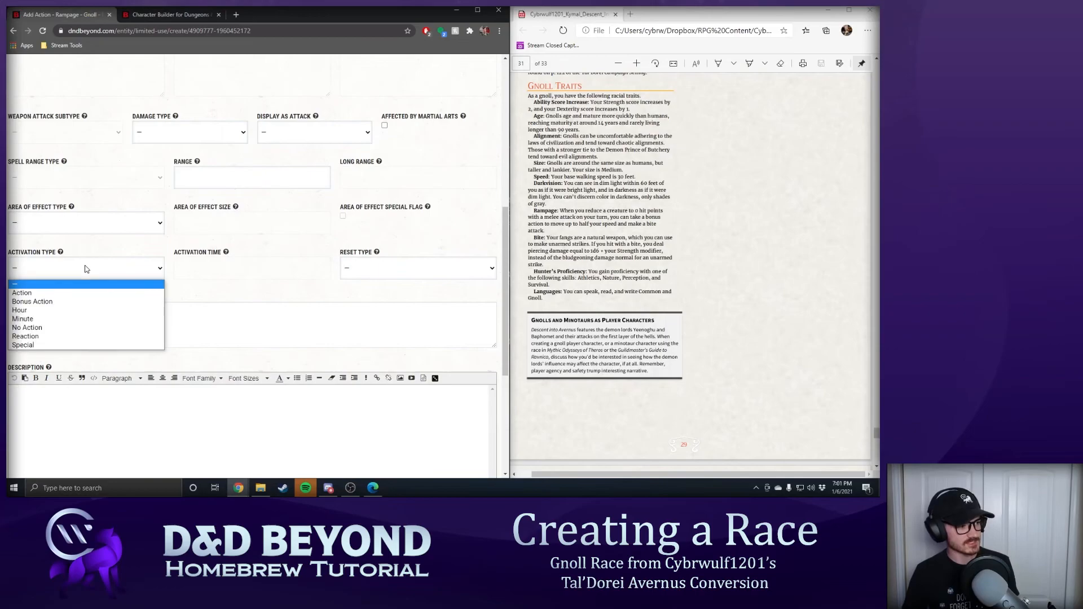
click(54, 302)
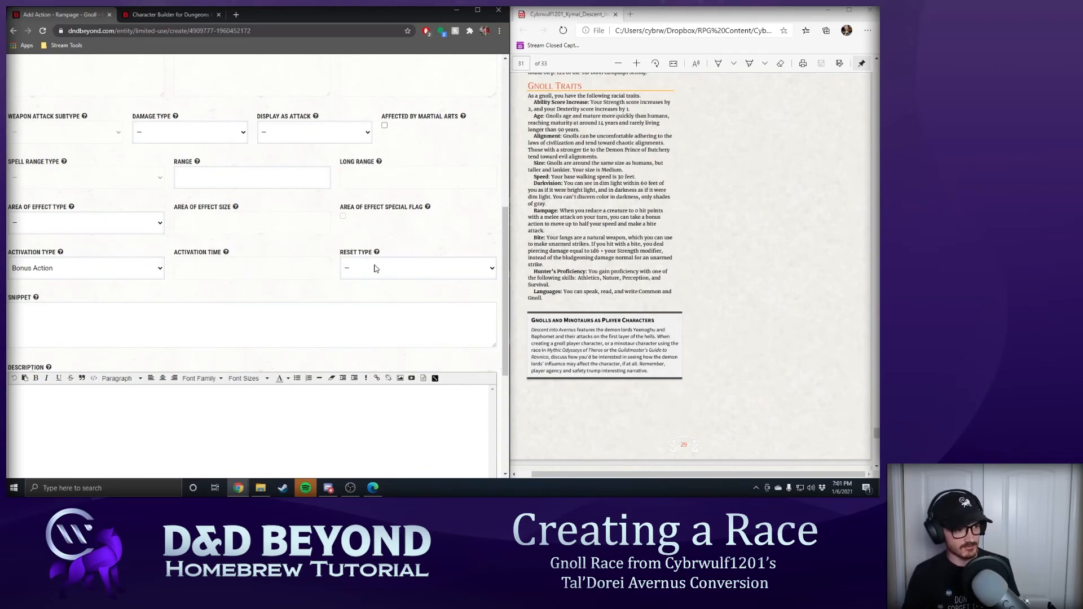
- Enter the Rampage rules text as both the action's snippet and description, and save the action
click(140, 314)
text(When you reduce a creature to 0 hit points with a melee attack on your turn, you can take a bonus action to move up to half your speed and make a bite attack.)
click(148, 442)
text(When you reduce a creature to 0 hit points with a melee attack on your turn, you can take a bonus action to move up to half your speed and make a bite attack.)
scroll(215, 309, down, 4)
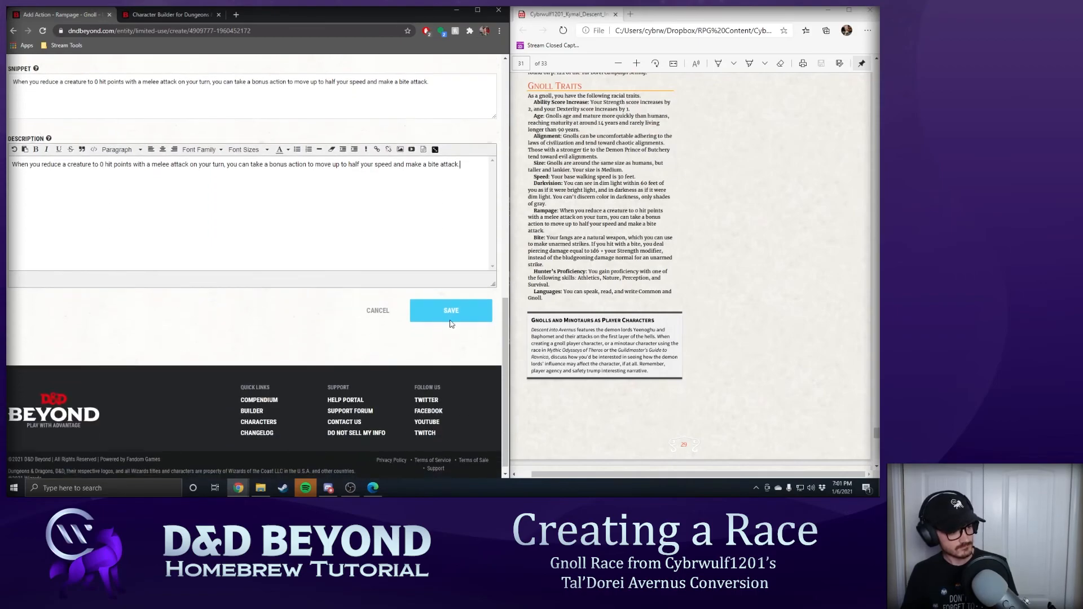
click(423, 317)
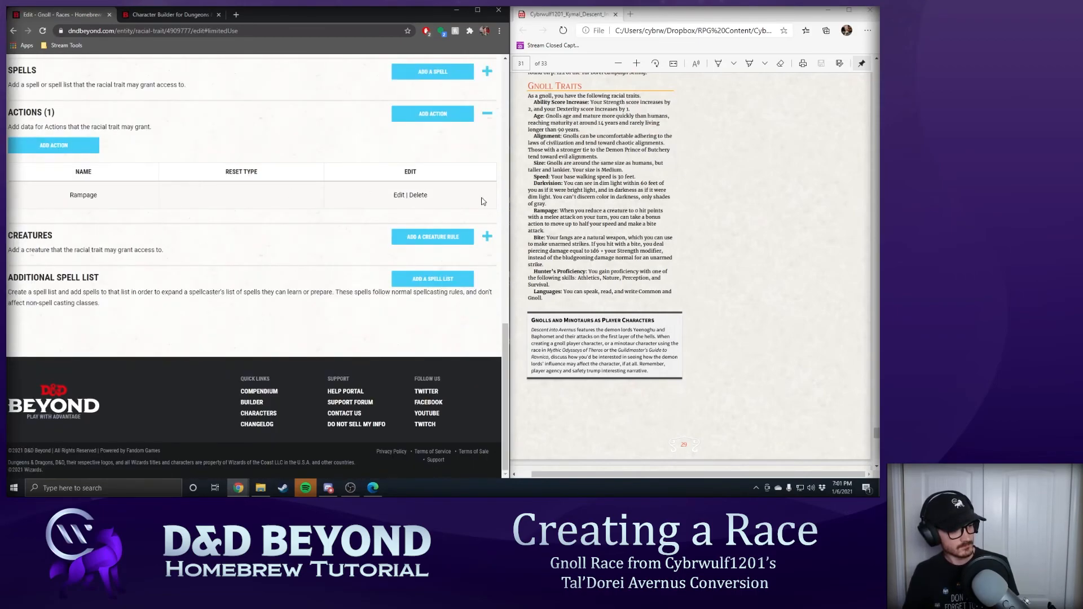
- Save the Rampage trait and return to the Gnoll race's trait list
scroll(242, 195, up, 1)
scroll(242, 195, up, 2)
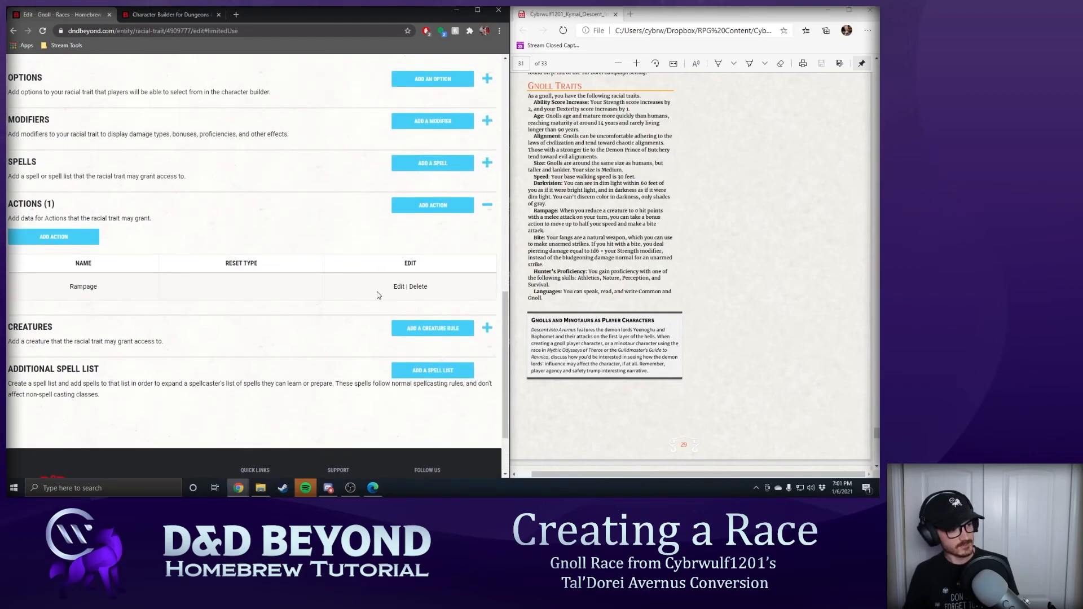
scroll(367, 302, up, 3)
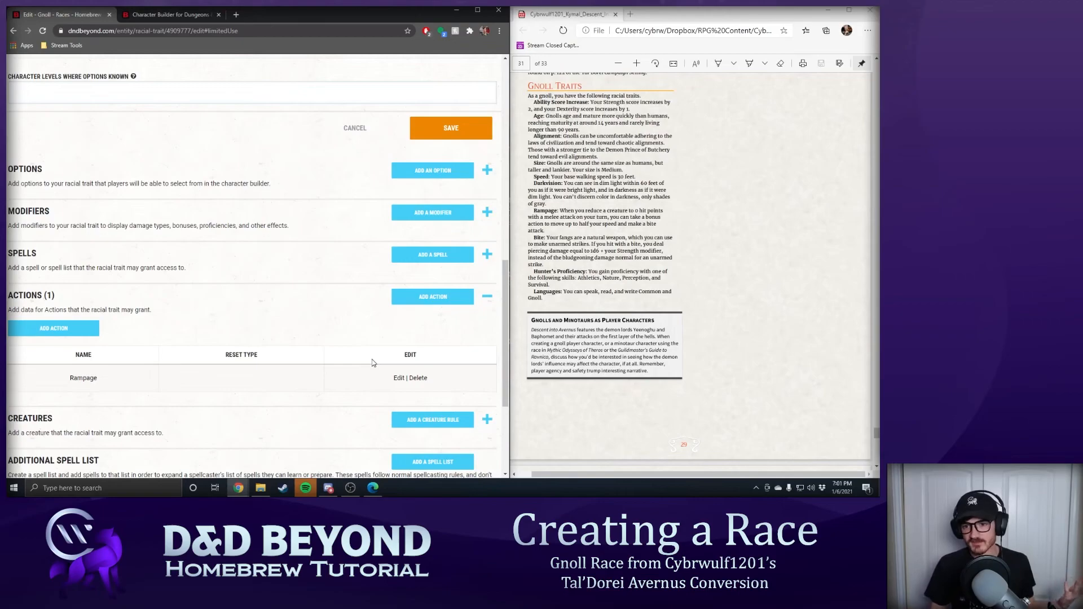
click(449, 130)
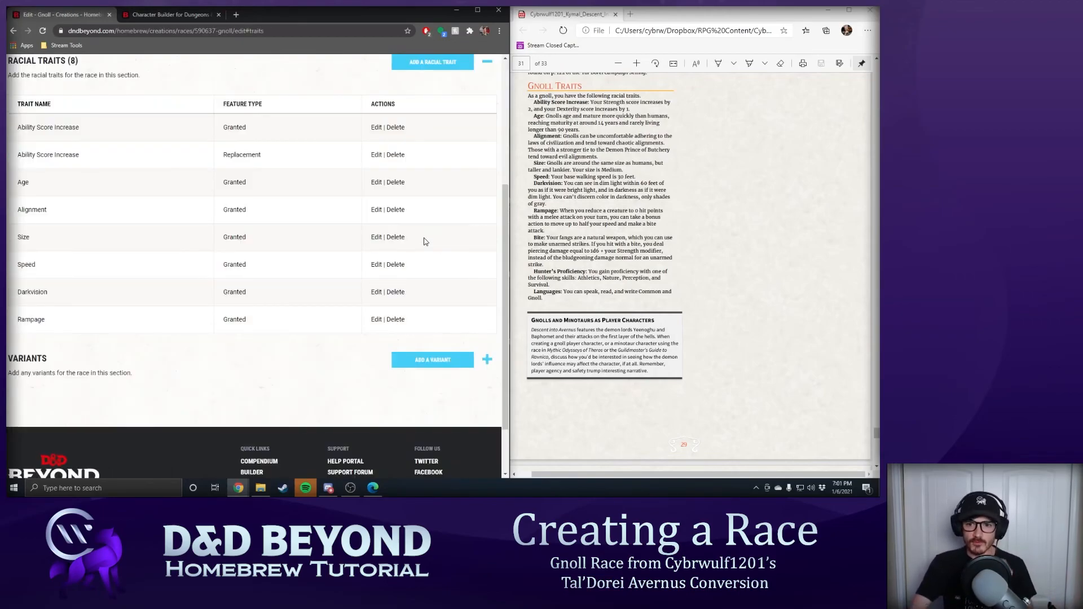
- Start a new racial trait for the Gnoll race and name it Bite
scroll(376, 285, down, 1)
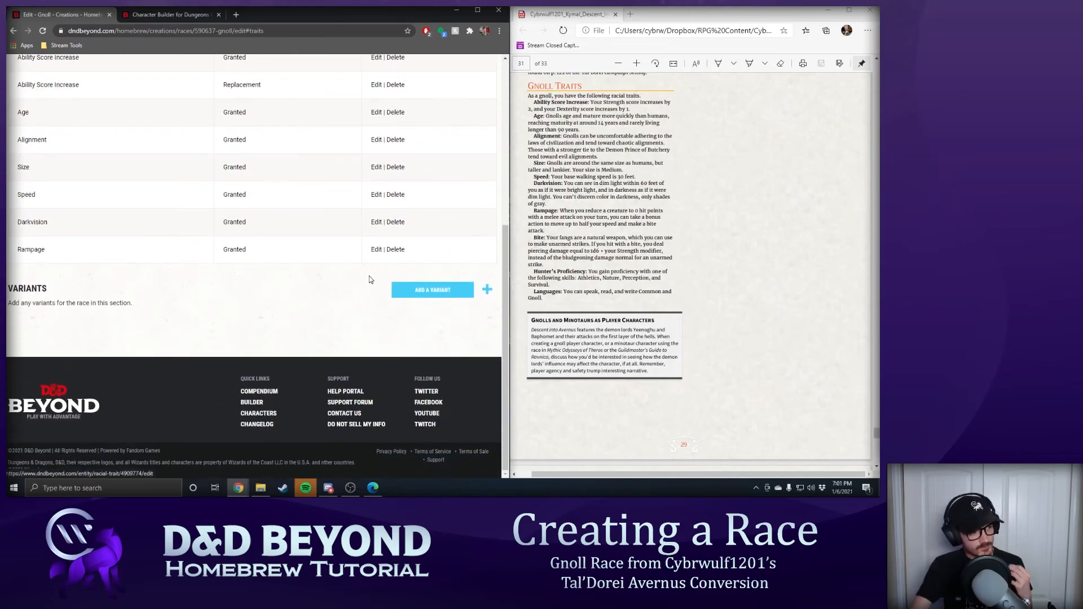
scroll(369, 282, up, 3)
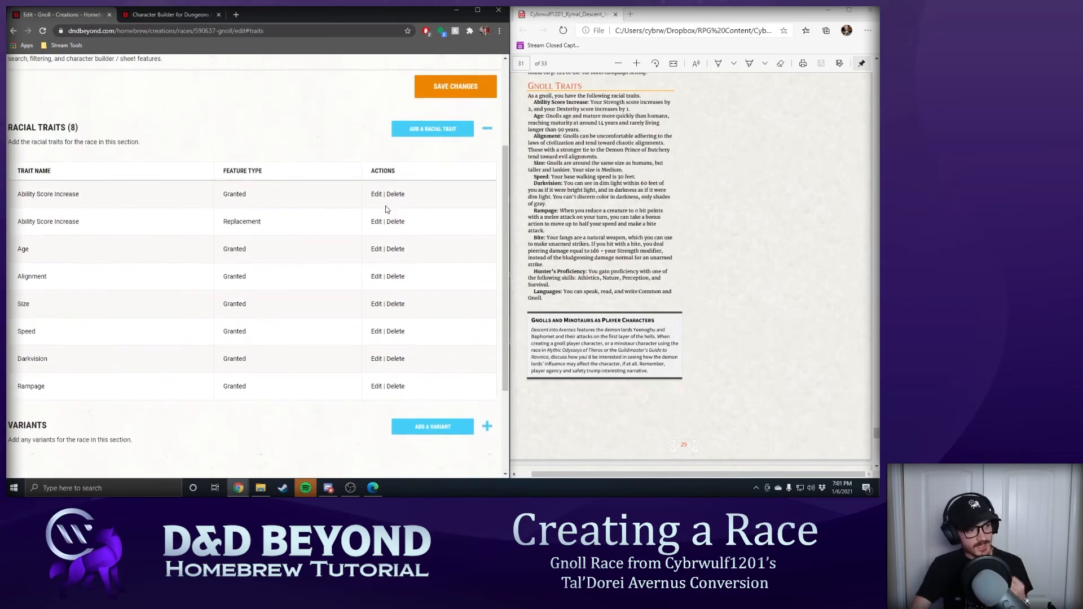
click(442, 130)
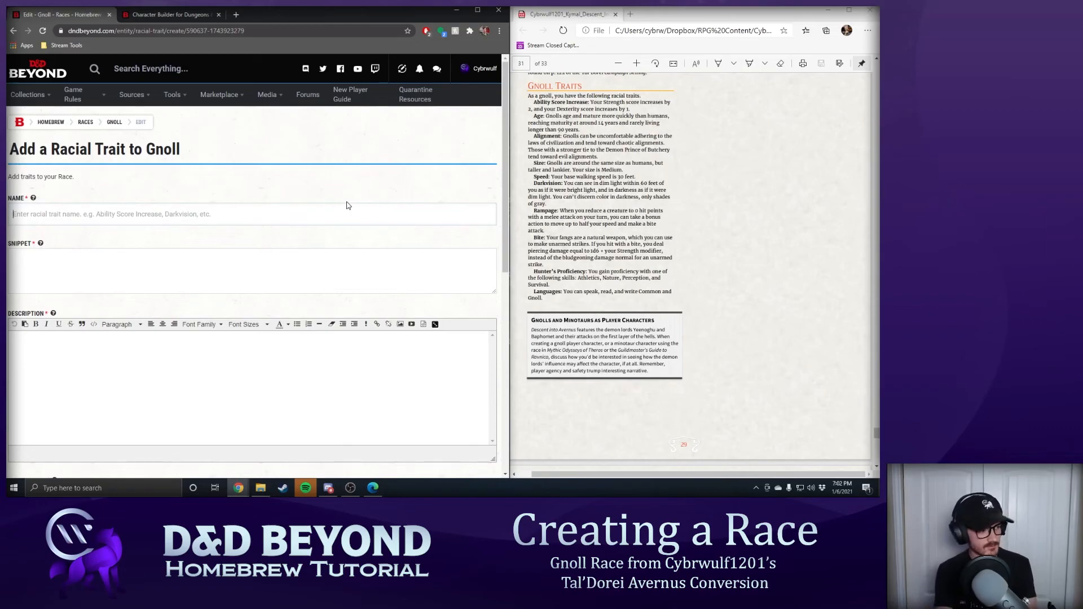
text(Bite)
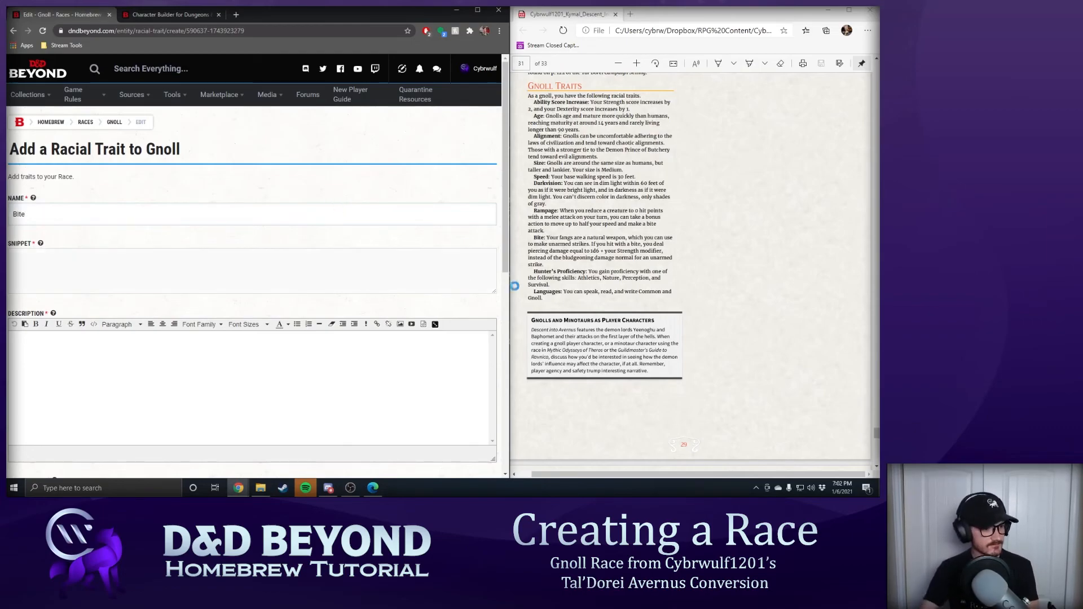
- Copy the Bite text from the PDF into the trait's description without its line breaks
drag(547, 235, 553, 266)
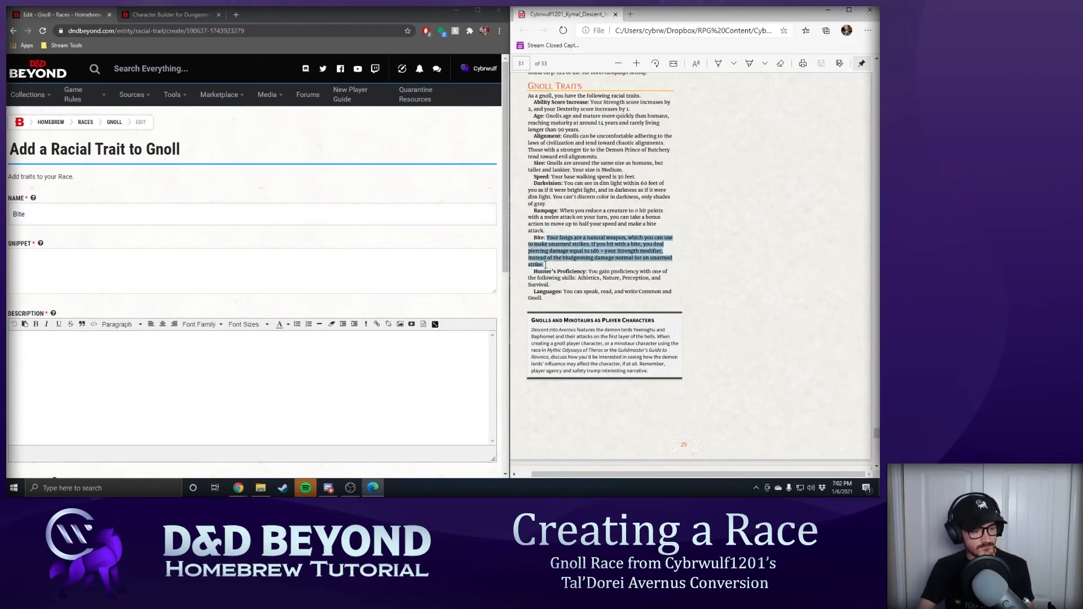
key(ctrl+c)
click(261, 269)
key(ctrl+v)
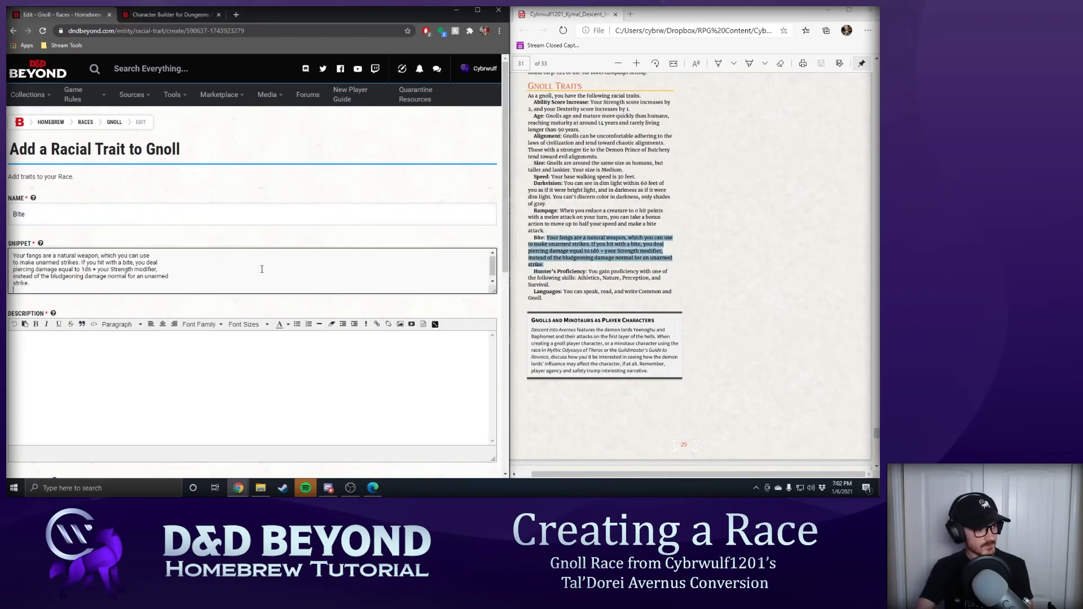
key(ctrl+a)
key(ctrl+x)
click(180, 361)
key(ctrl+v)
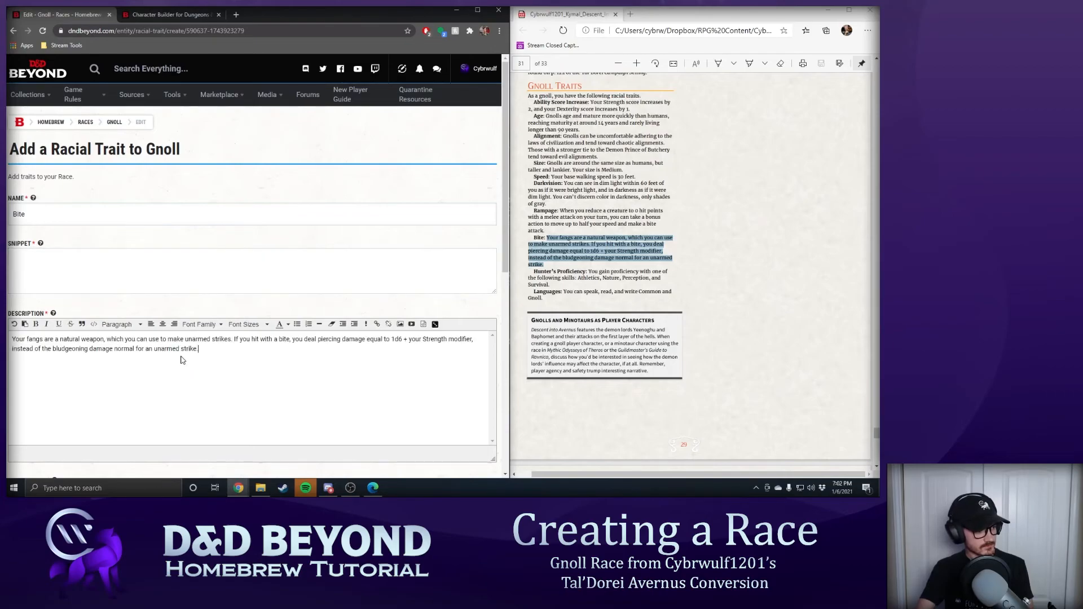
- Change the bite damage to 1d4 in the Bite description and copy the full text into the snippet
key(ctrl+a)
scroll(201, 349, down, 2)
key(ctrl+c)
click(230, 212)
key(ctrl+v)
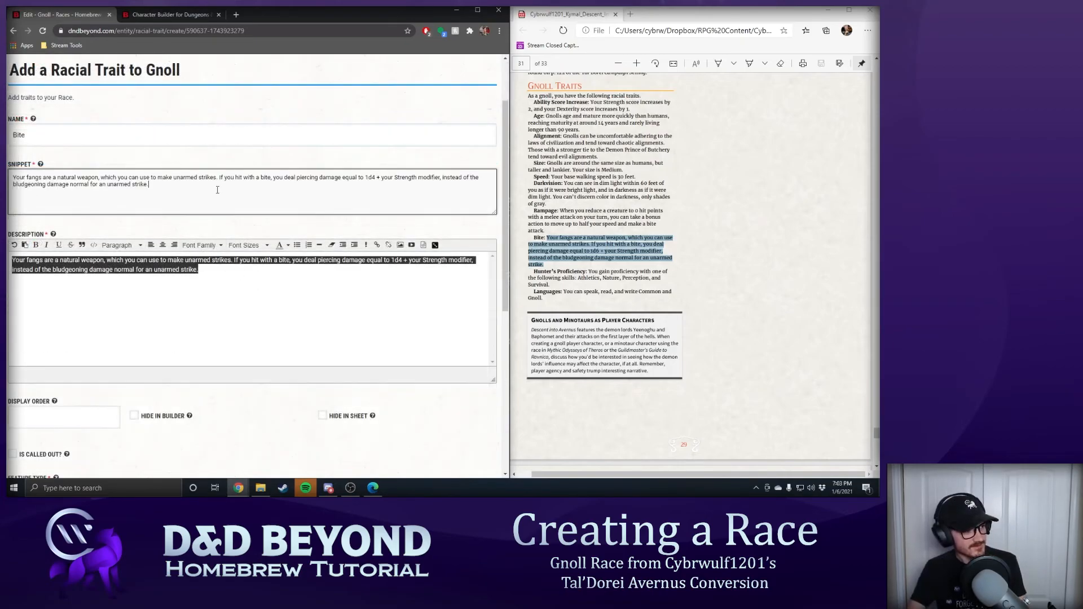
click(276, 296)
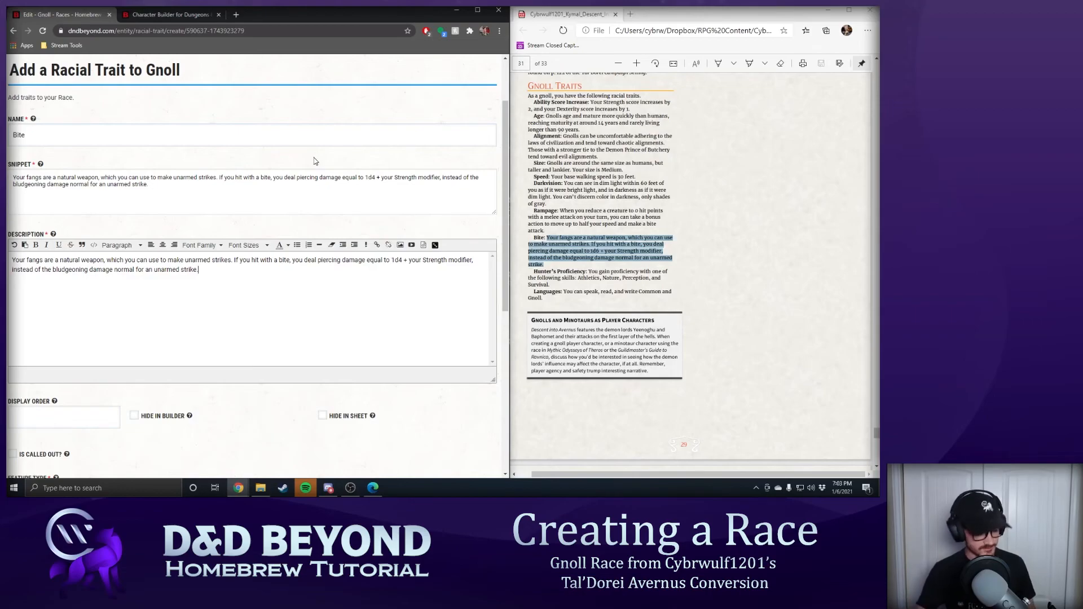
click(363, 196)
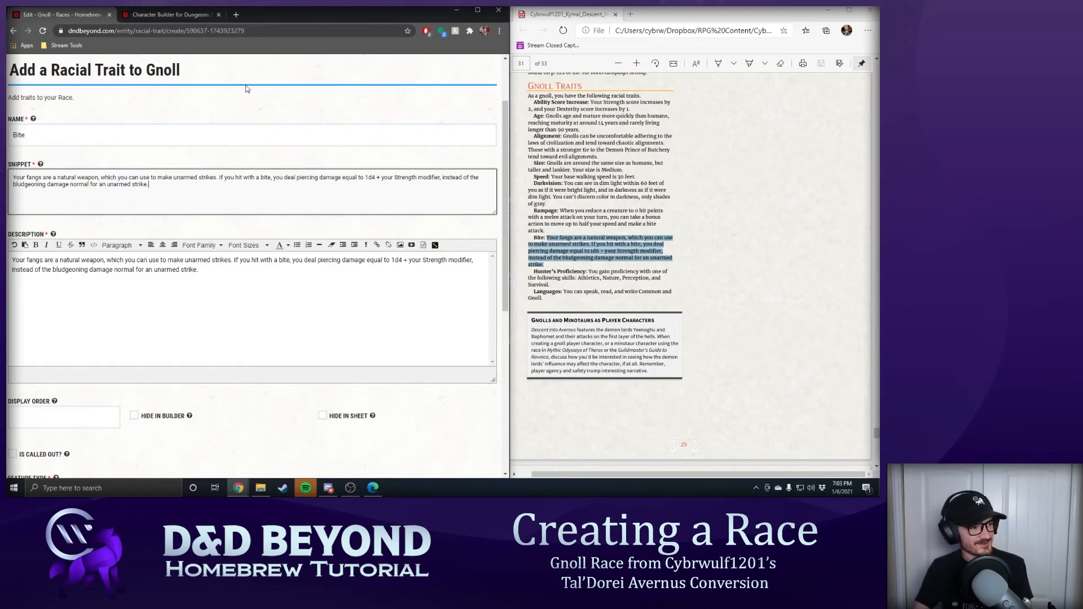
- Search the web in a new tab for D&D Beyond snippet code and open the forum thread on using snippet codes
click(236, 14)
text(dndbe)
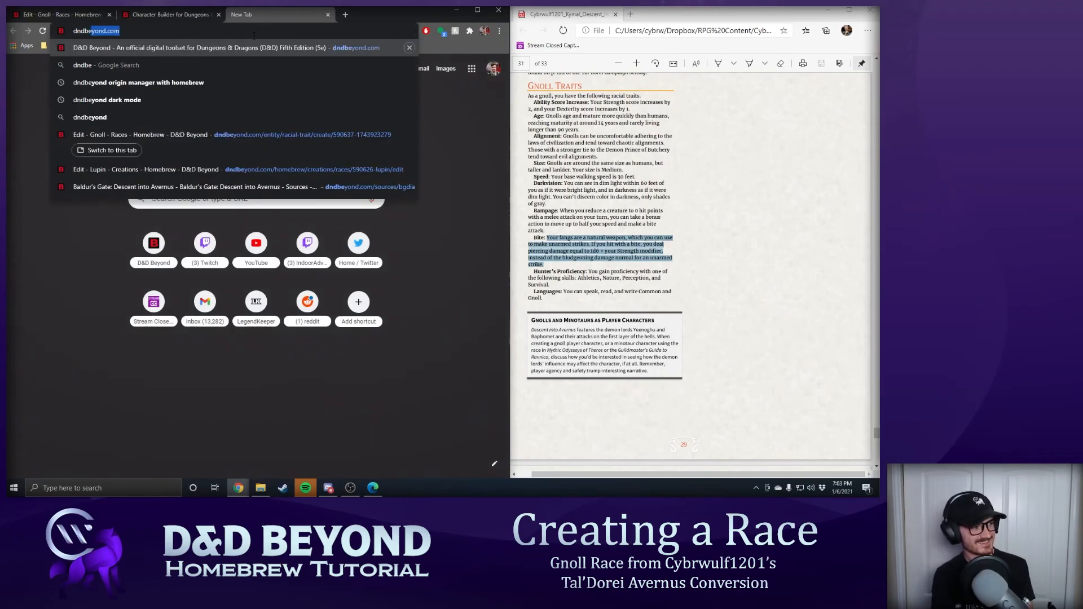
key(Return)
text(s)
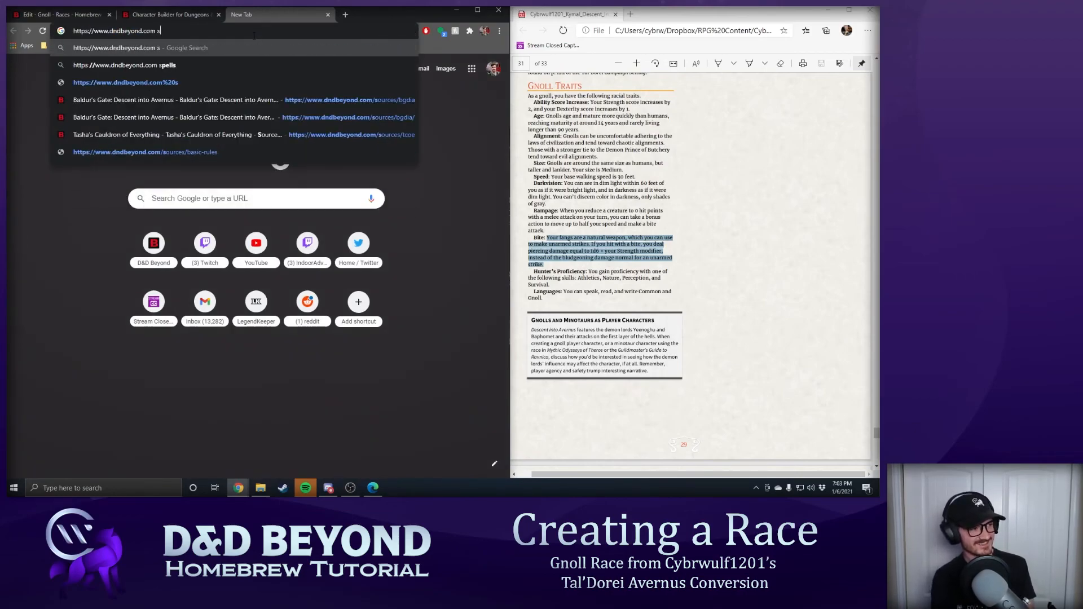
text(nippet code)
key(Return)
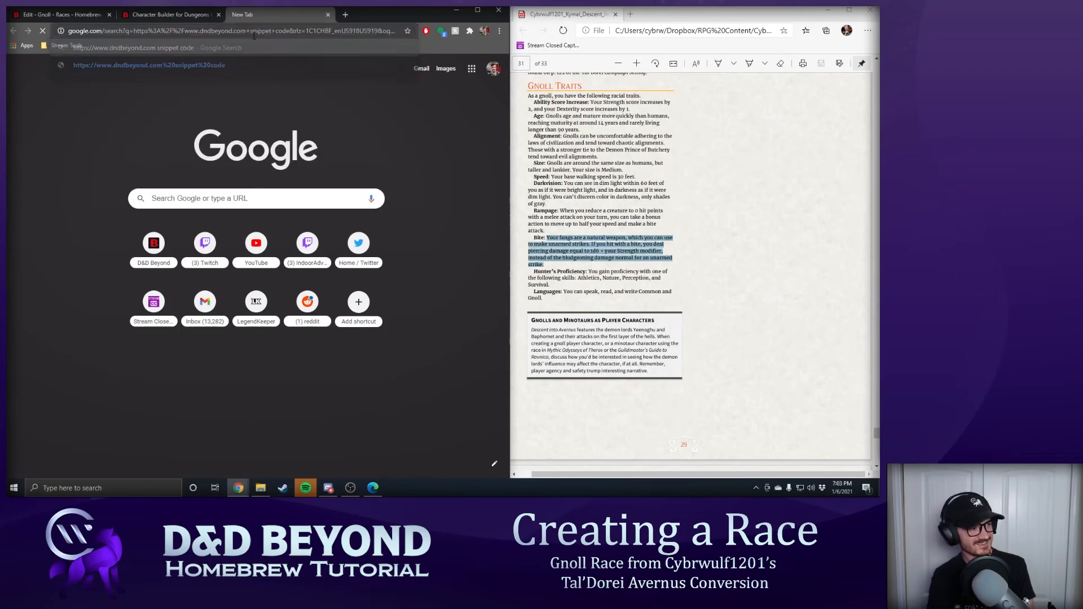
click(324, 150)
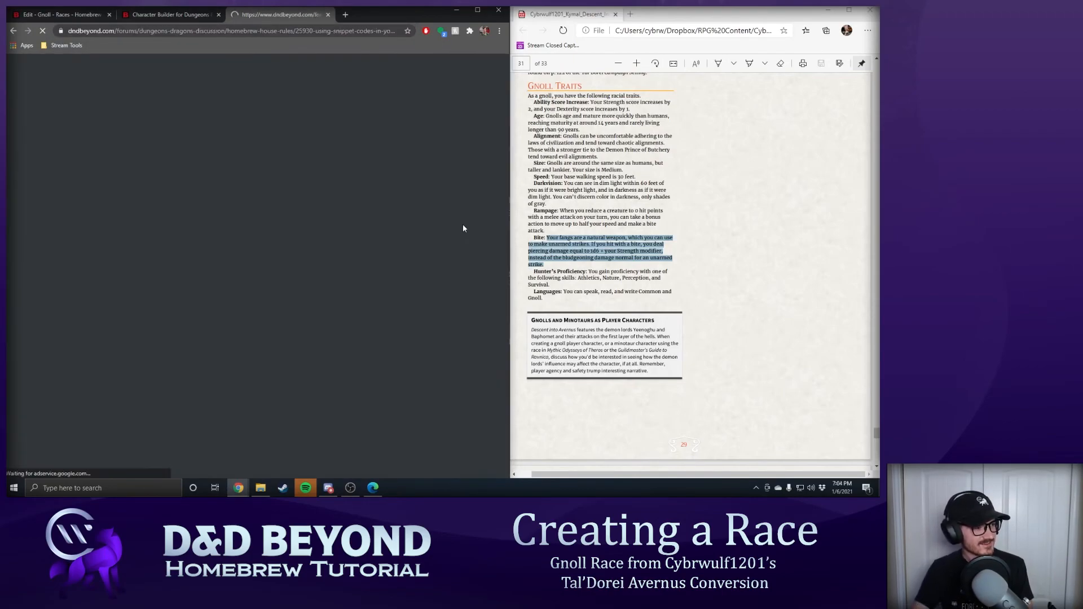
- Examine the thread's available snippet codes and calculations, checking them against the Strength modifier wording in the Bite snippet
scroll(364, 240, down, 3)
scroll(364, 243, down, 1)
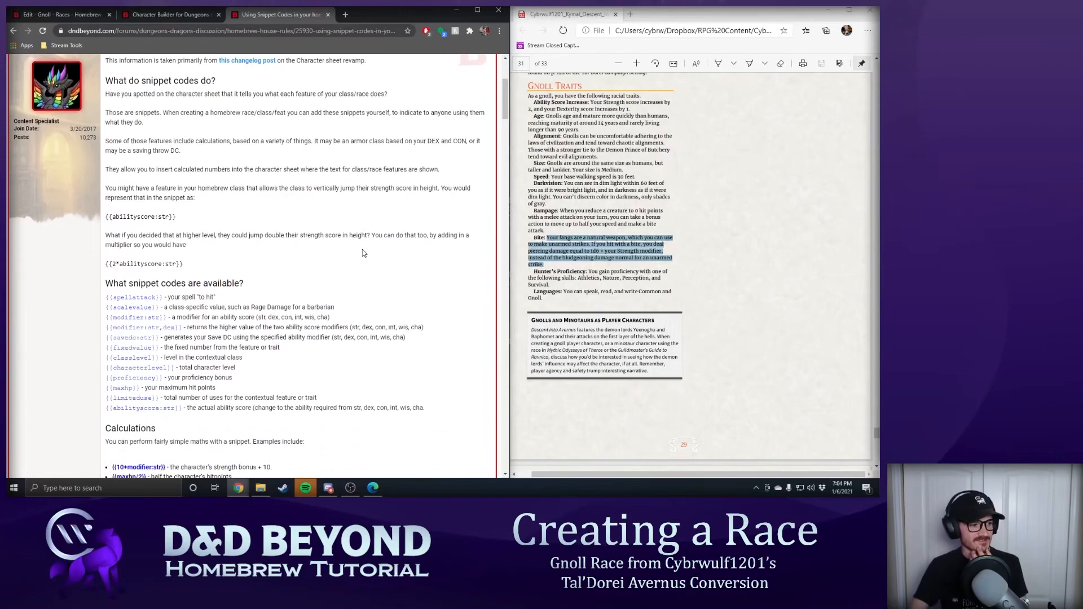
scroll(290, 276, down, 2)
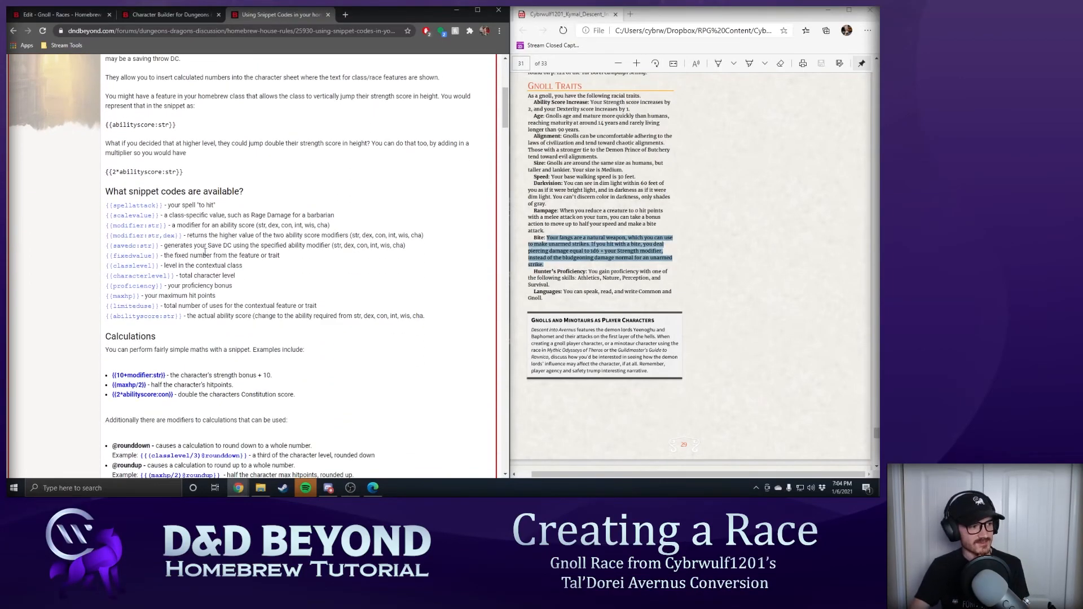
scroll(189, 248, down, 1)
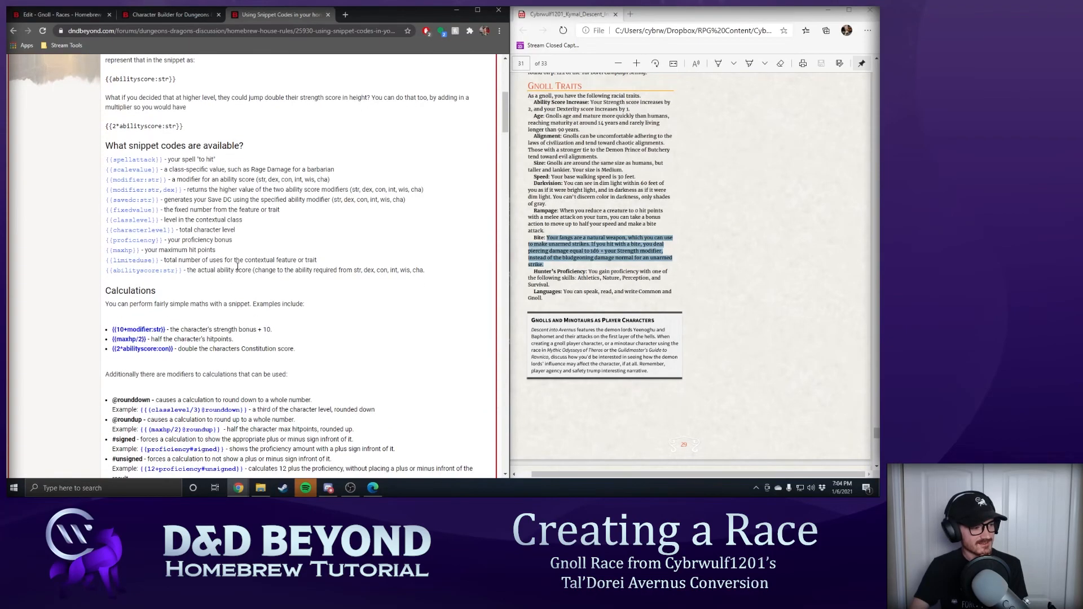
click(84, 15)
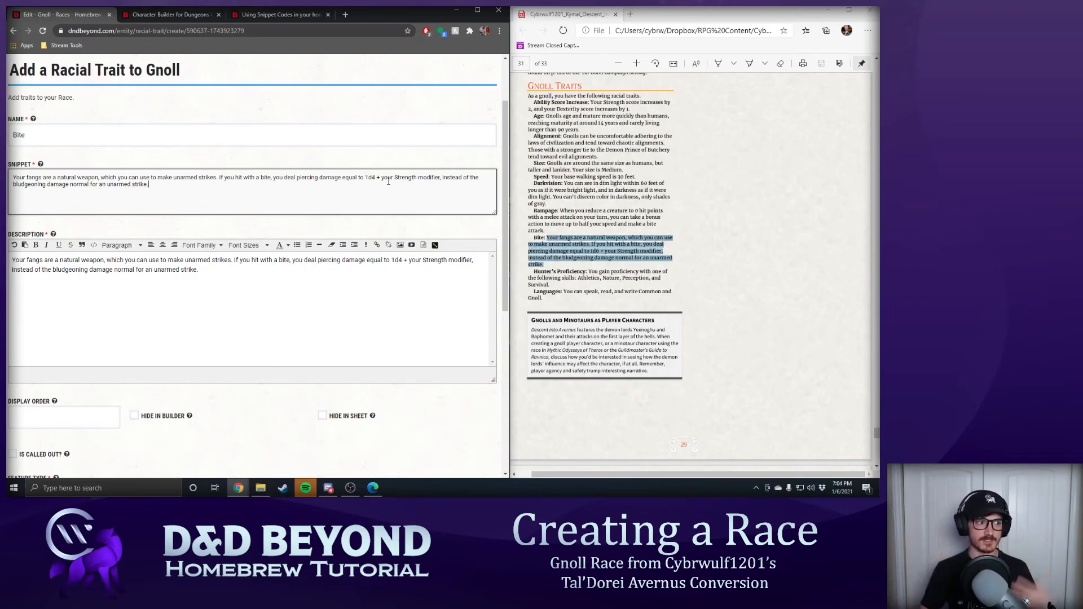
click(282, 17)
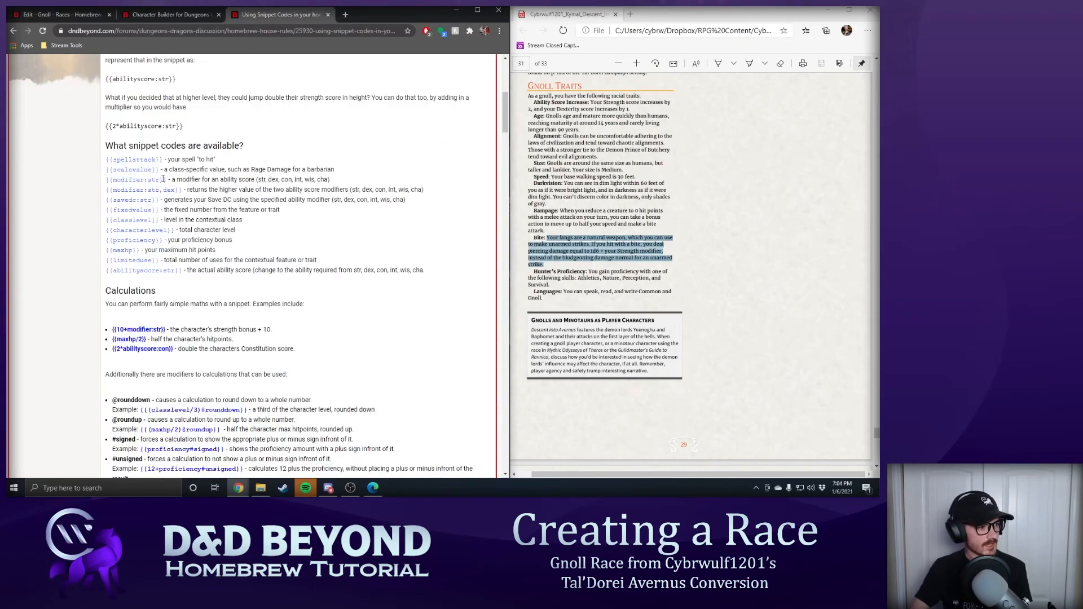
- Replace "your Strength modifier" in the Bite snippet with the {{modifier:str}} code copied from the forum thread
drag(167, 179, 104, 183)
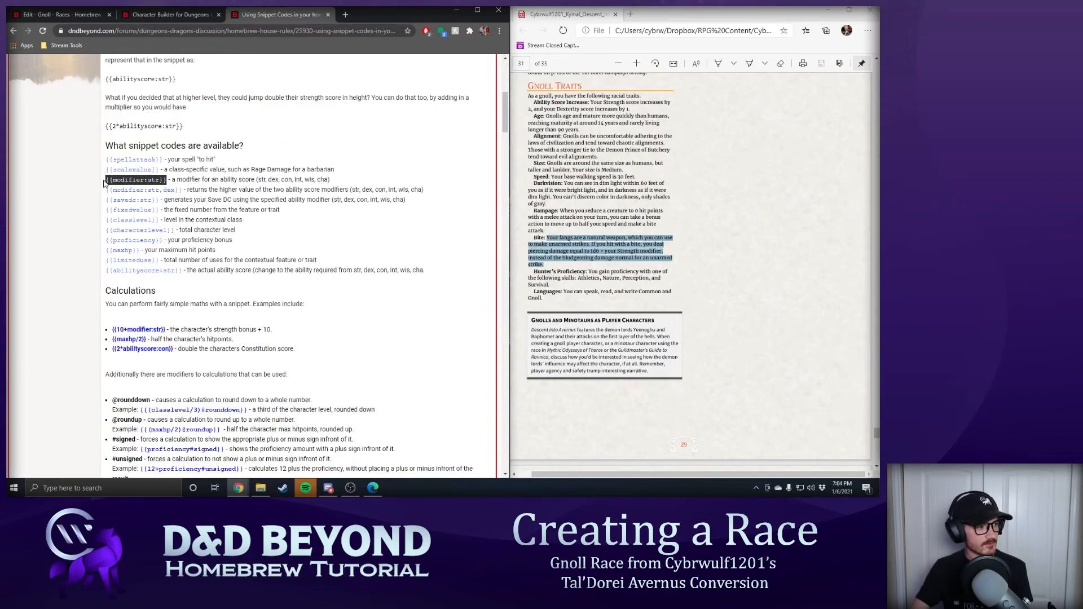
right_click(121, 180)
click(127, 186)
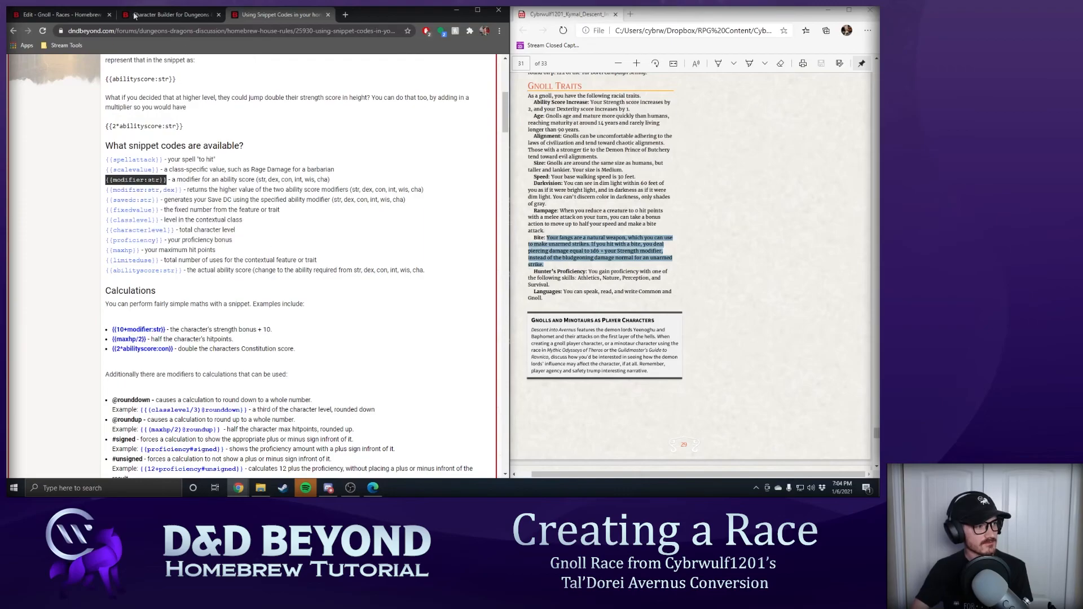
click(85, 14)
click(414, 192)
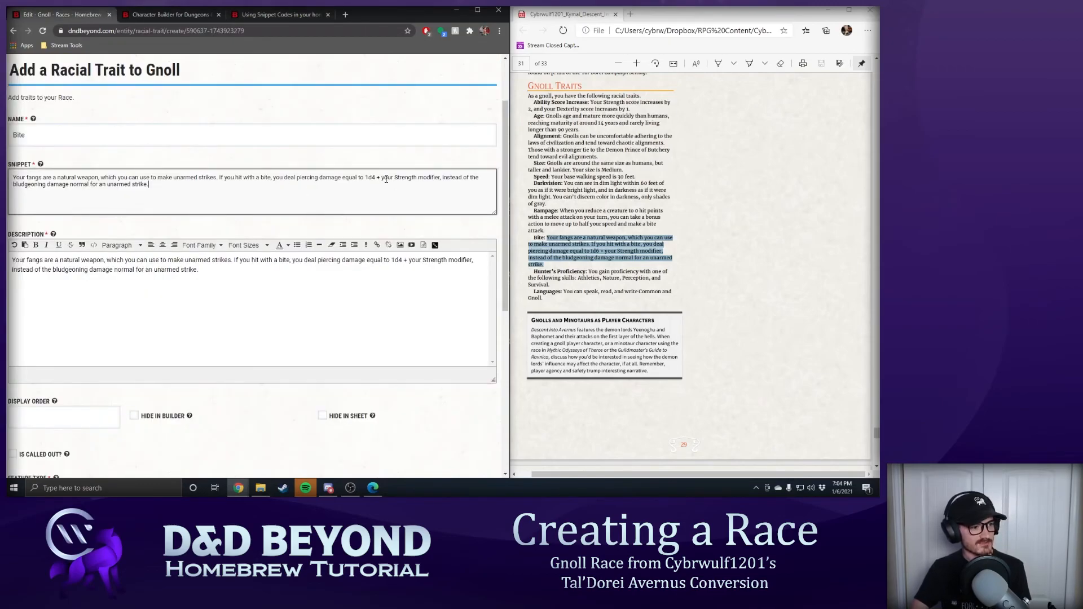
drag(380, 177, 441, 176)
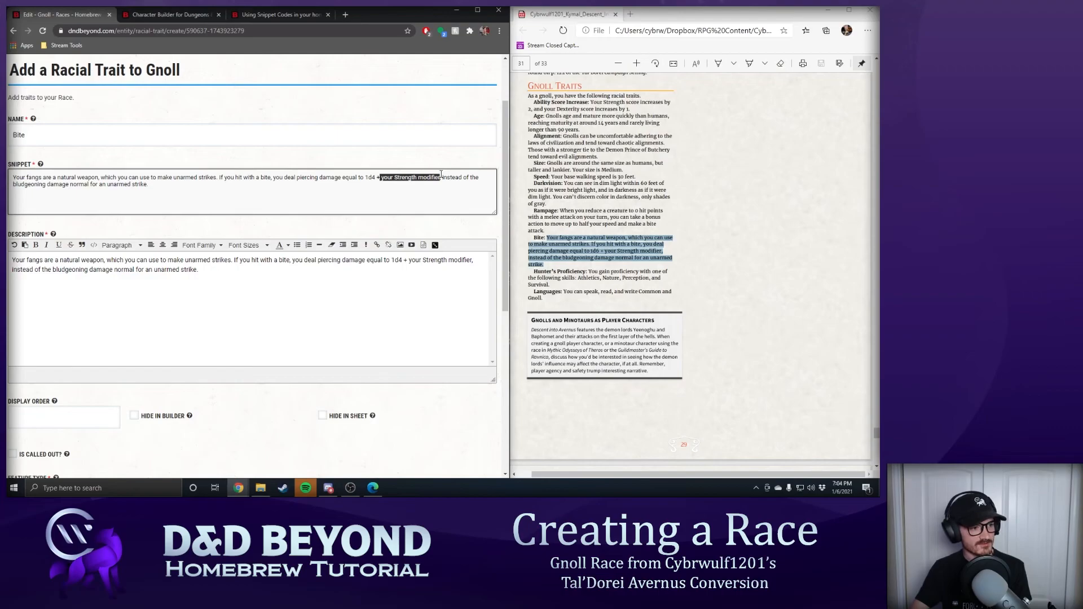
key(ctrl+v)
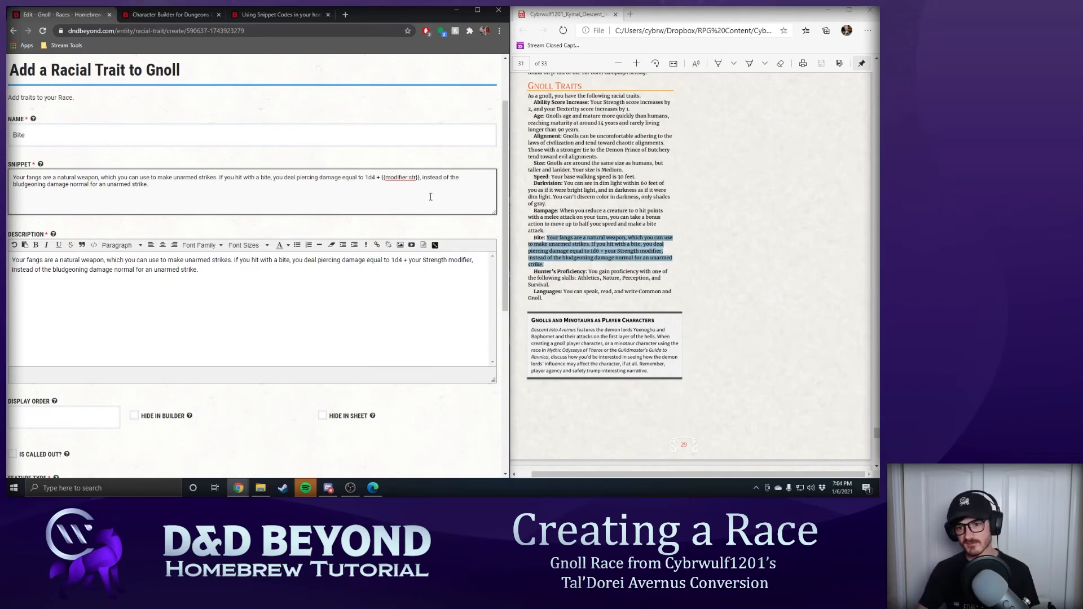
key(ctrl+a)
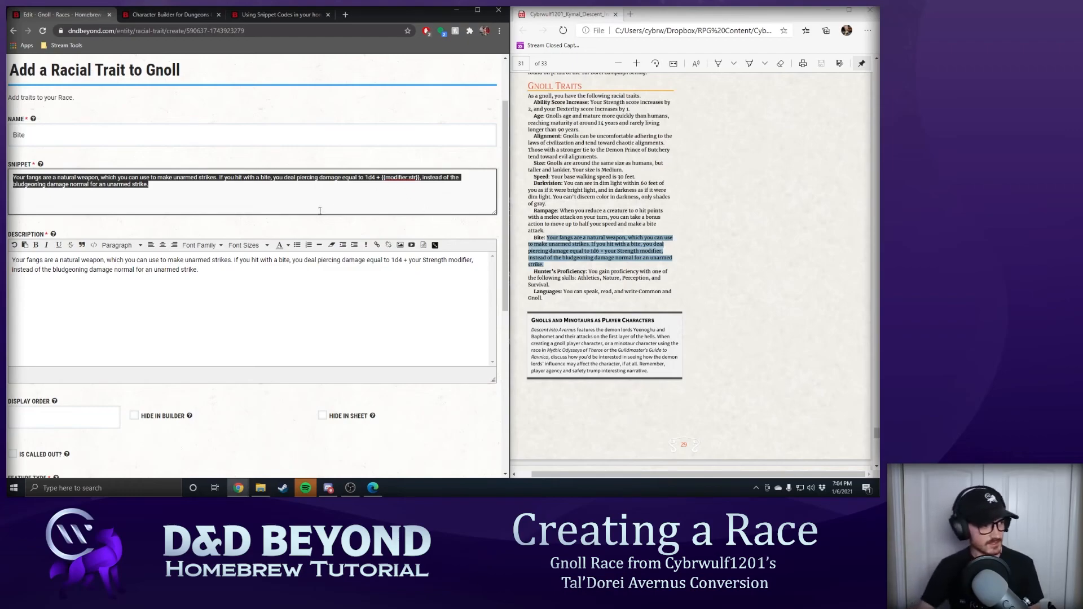
- Set the Bite trait's display order to 8 and its feature type to Granted, and save the trait
click(296, 279)
scroll(282, 288, down, 1)
scroll(277, 289, down, 3)
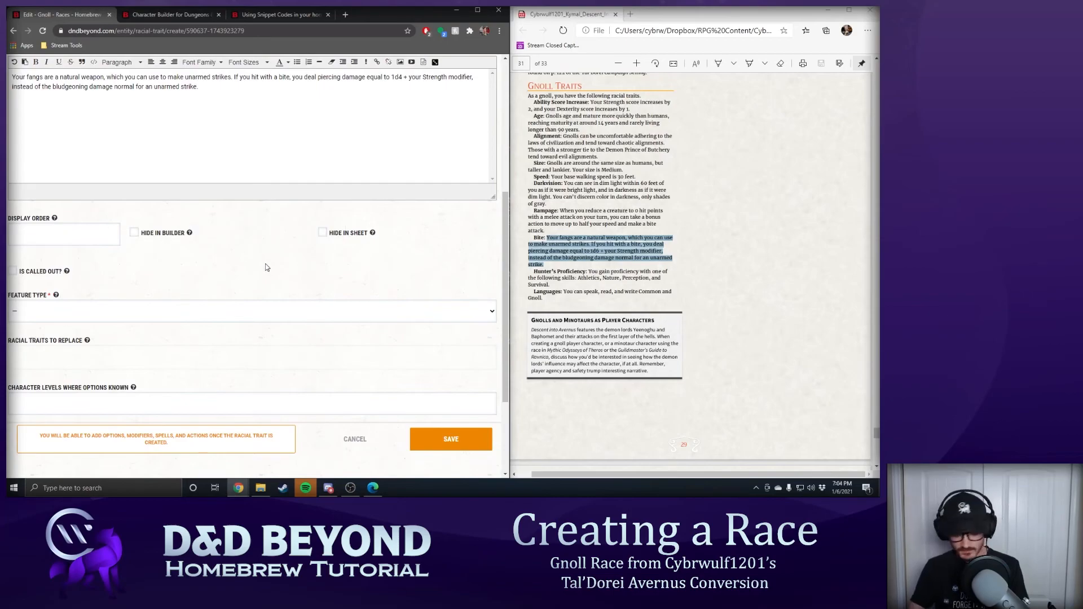
click(592, 112)
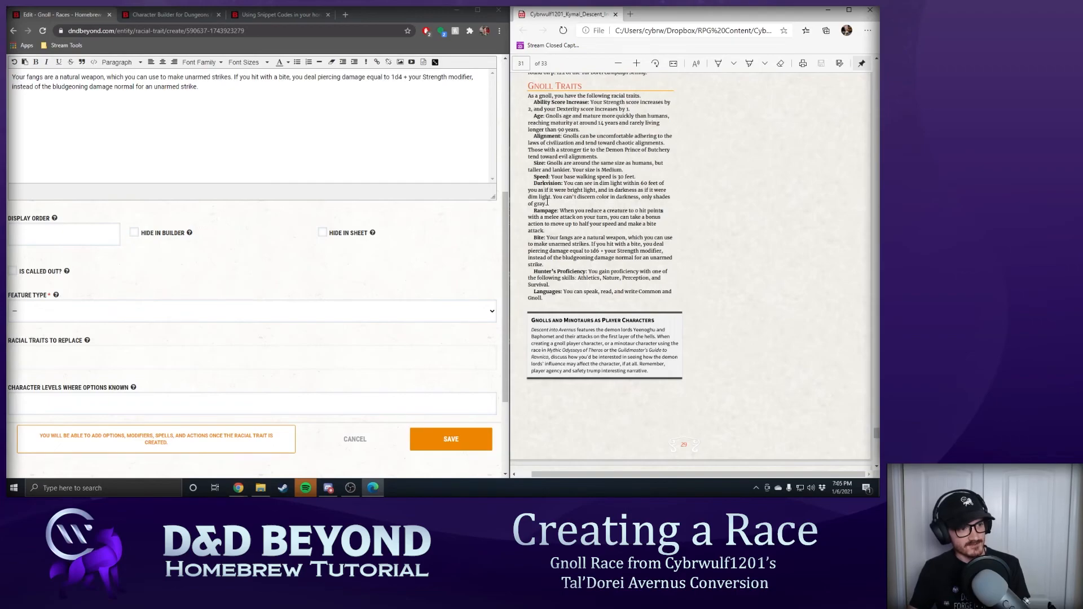
click(81, 231)
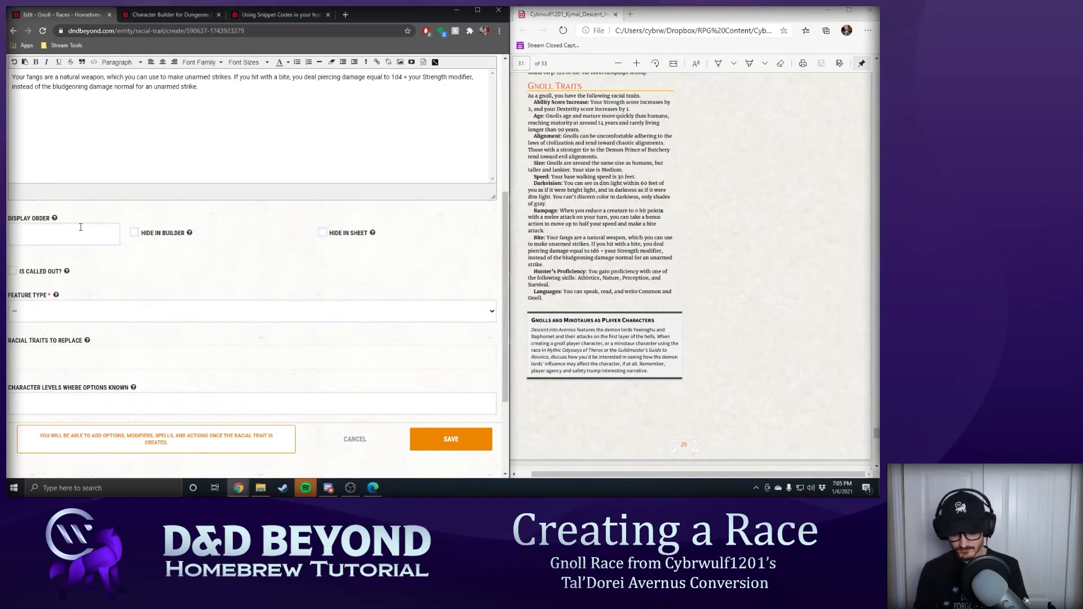
scroll(131, 256, down, 1)
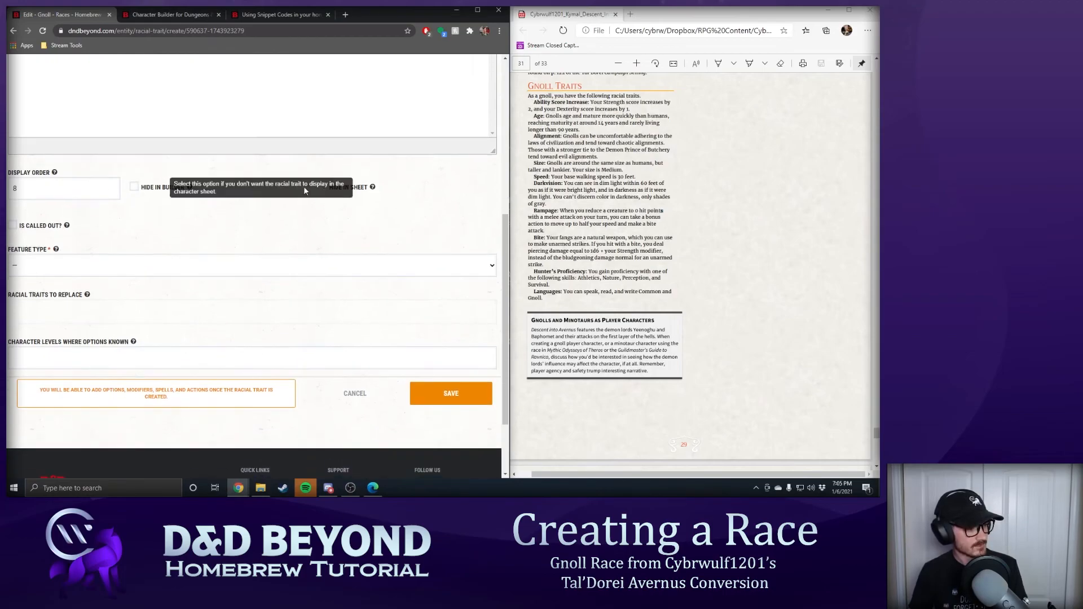
scroll(230, 225, down, 2)
click(79, 175)
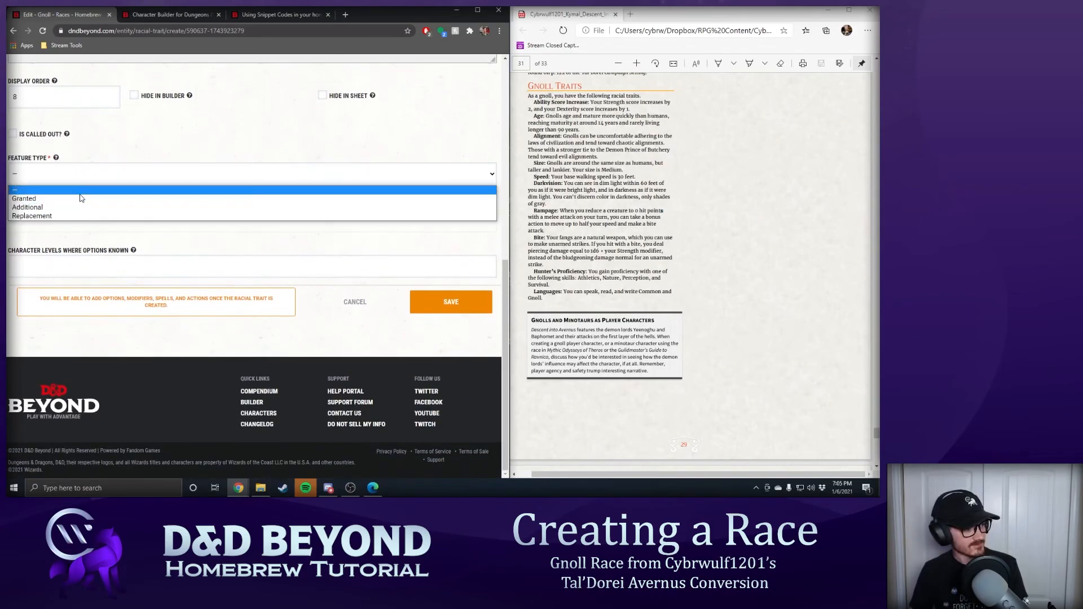
click(80, 202)
click(434, 298)
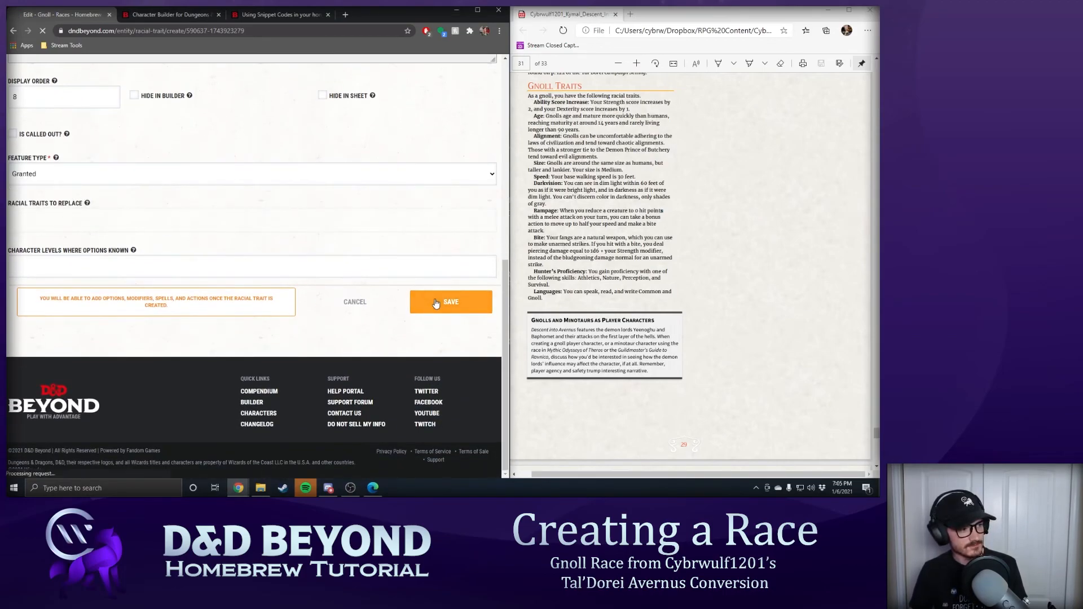
- Copy the full snippet text of the saved Bite trait
scroll(293, 210, down, 10)
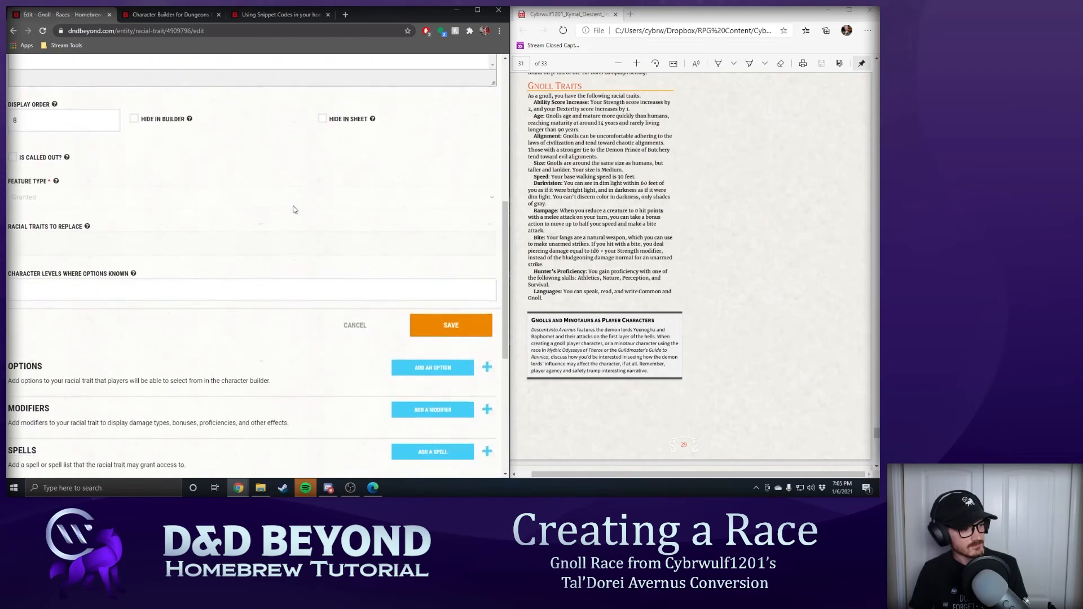
scroll(248, 150, down, 2)
scroll(237, 226, up, 12)
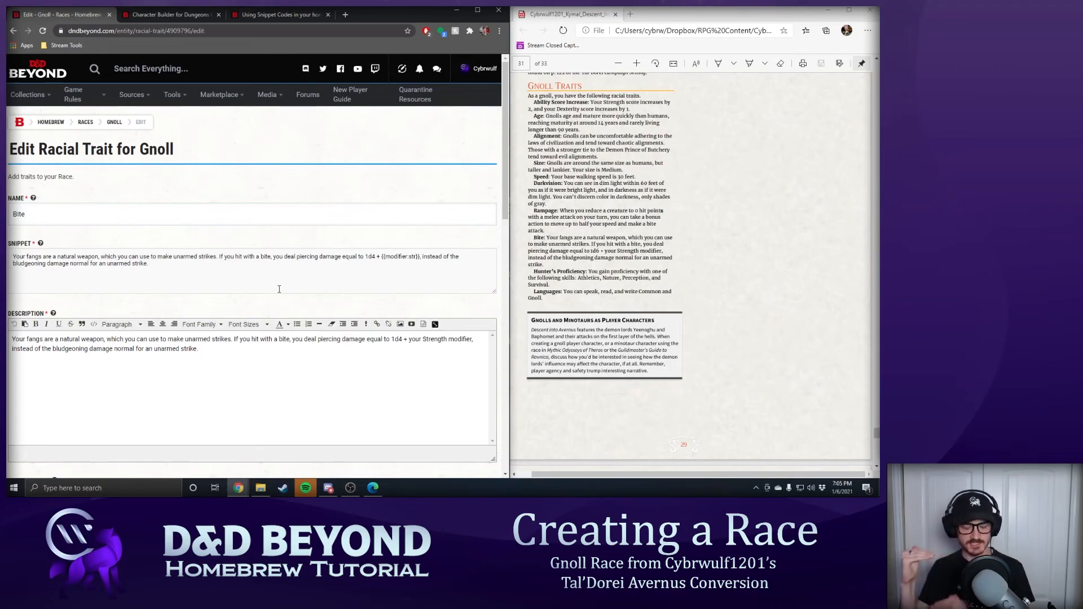
click(194, 285)
key(ctrl+a)
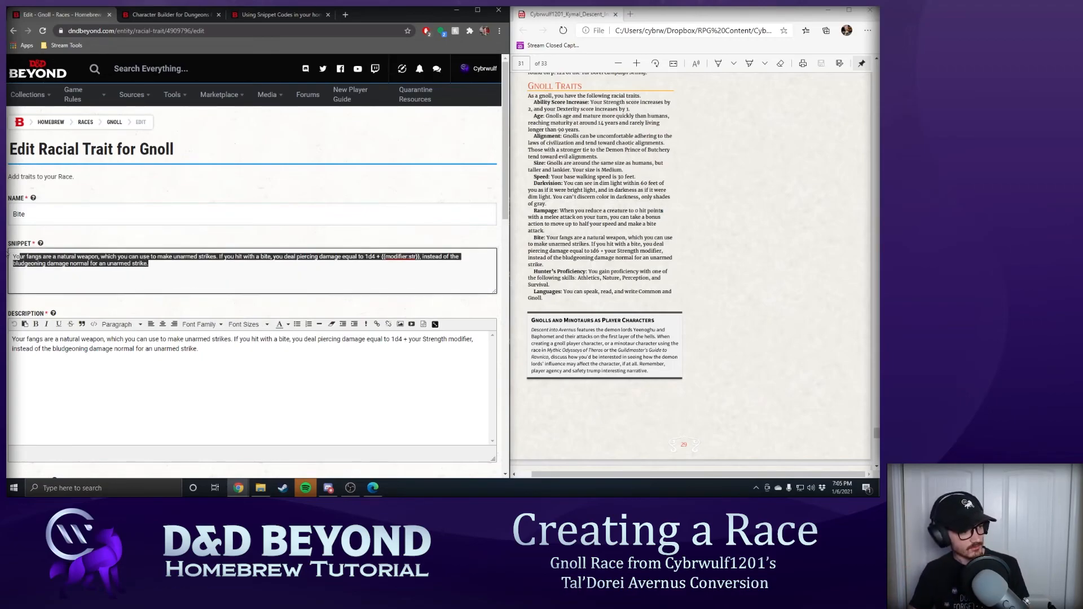
scroll(320, 316, down, 15)
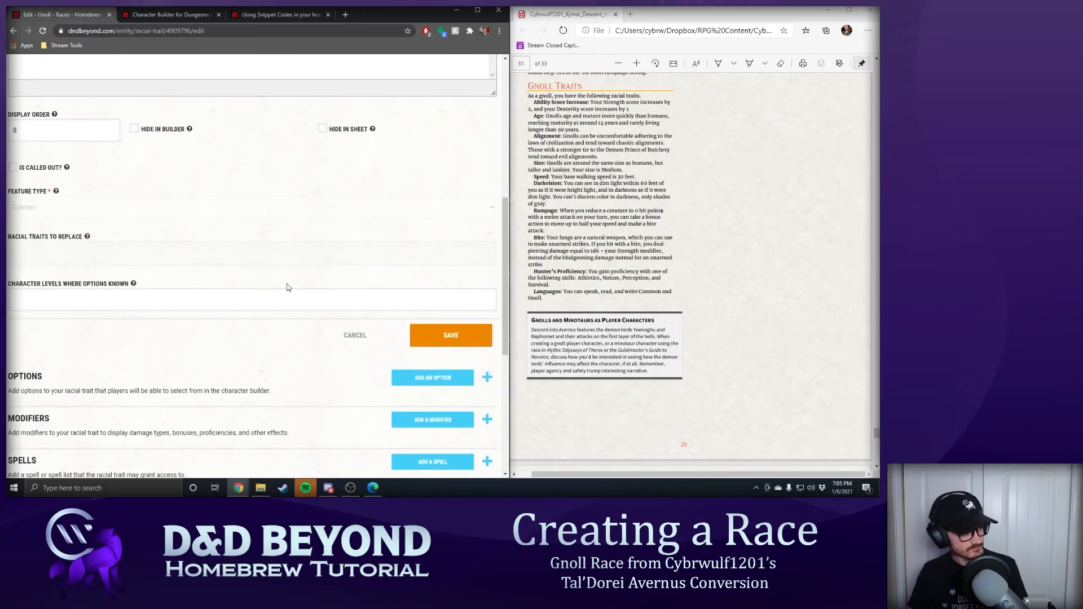
- Add an action of type Weapon to the Bite trait and name it Bite
click(433, 195)
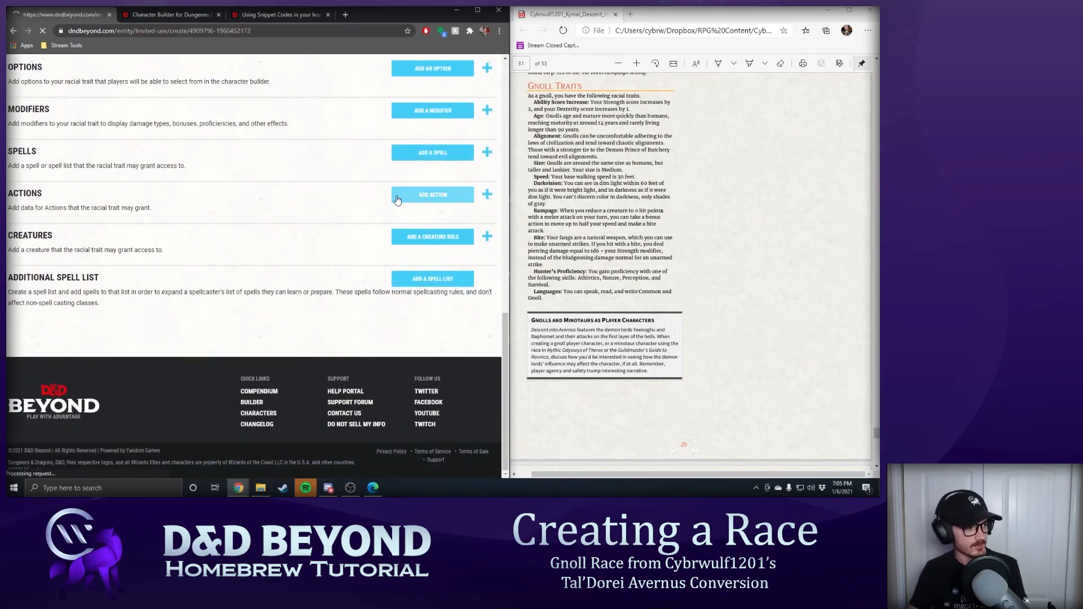
click(77, 248)
click(79, 280)
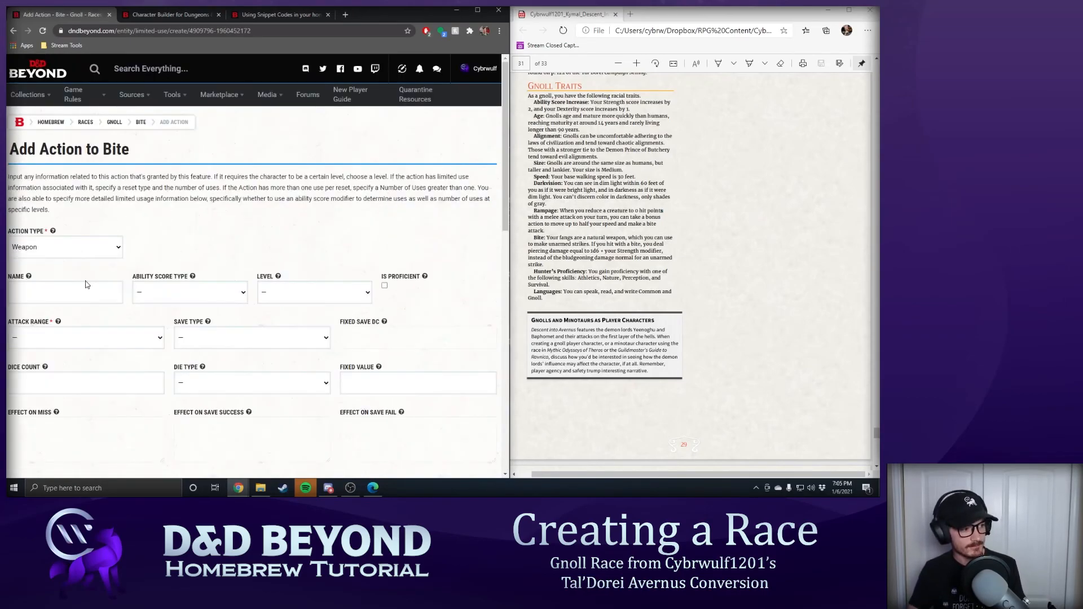
click(94, 292)
text(Bite)
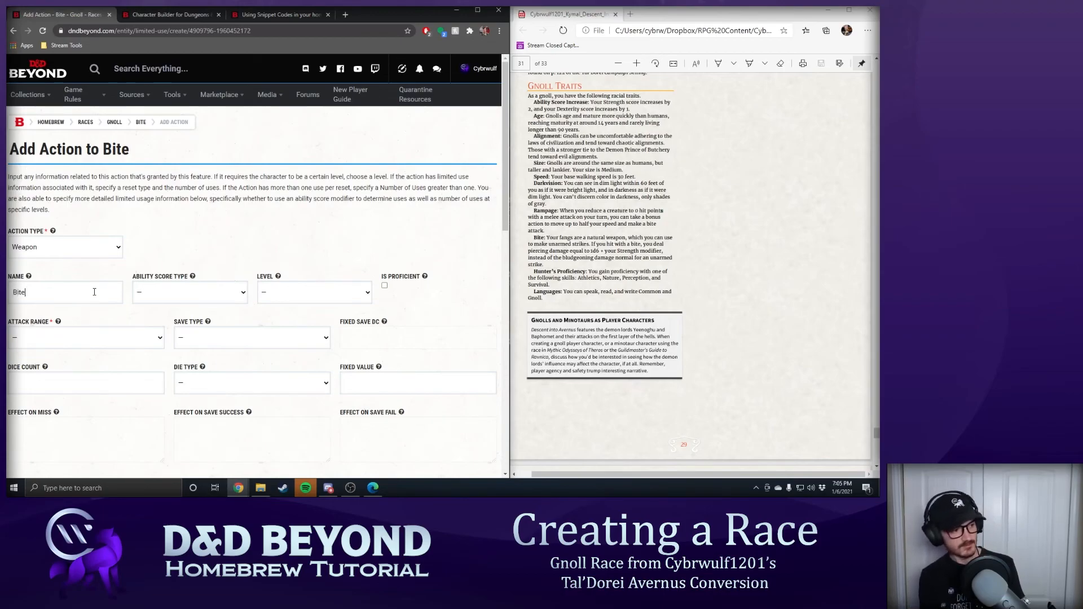
- Set the Bite action's ability score to STR, mark it as proficient and make its attack range Melee
click(173, 294)
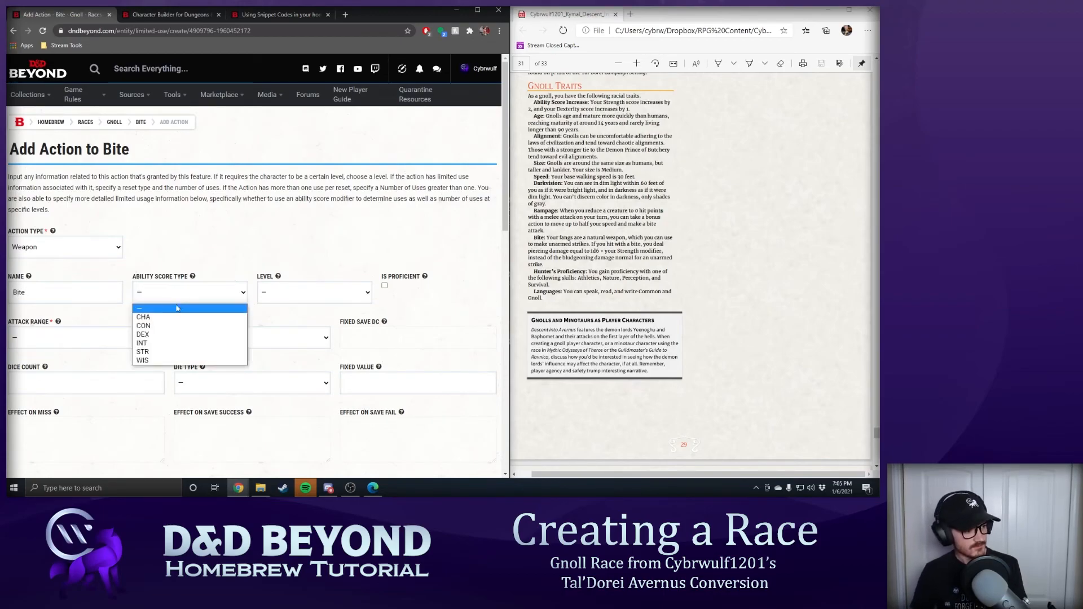
click(182, 353)
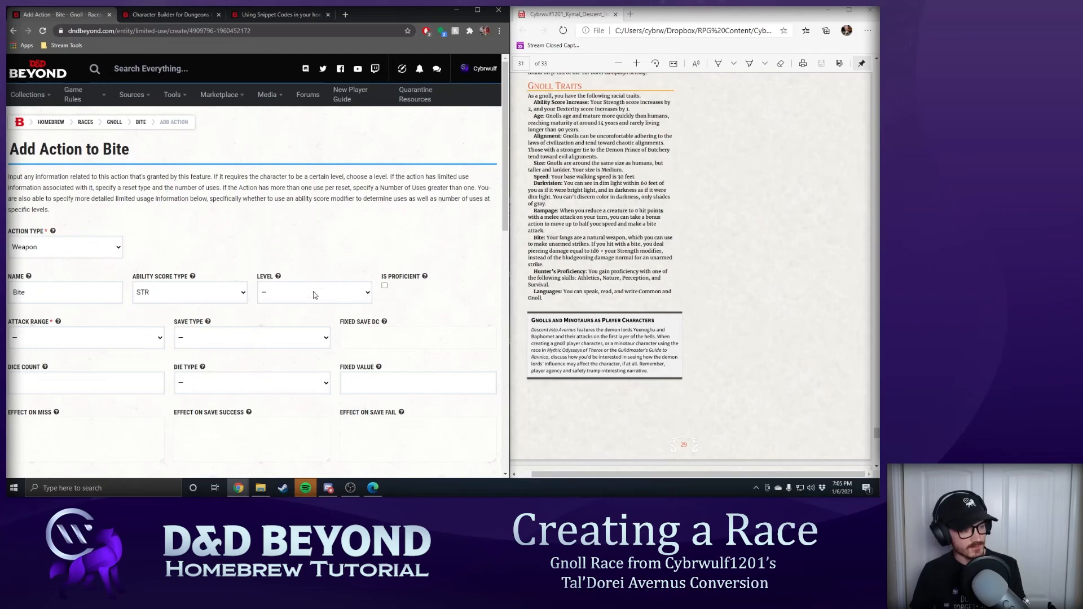
scroll(90, 234, down, 2)
click(384, 194)
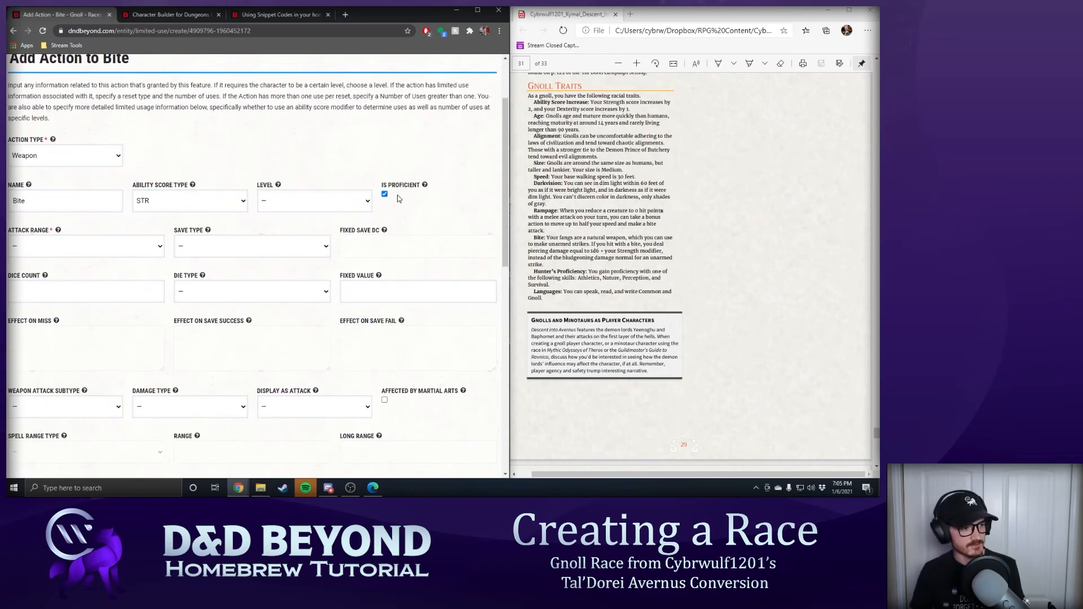
click(77, 242)
click(72, 274)
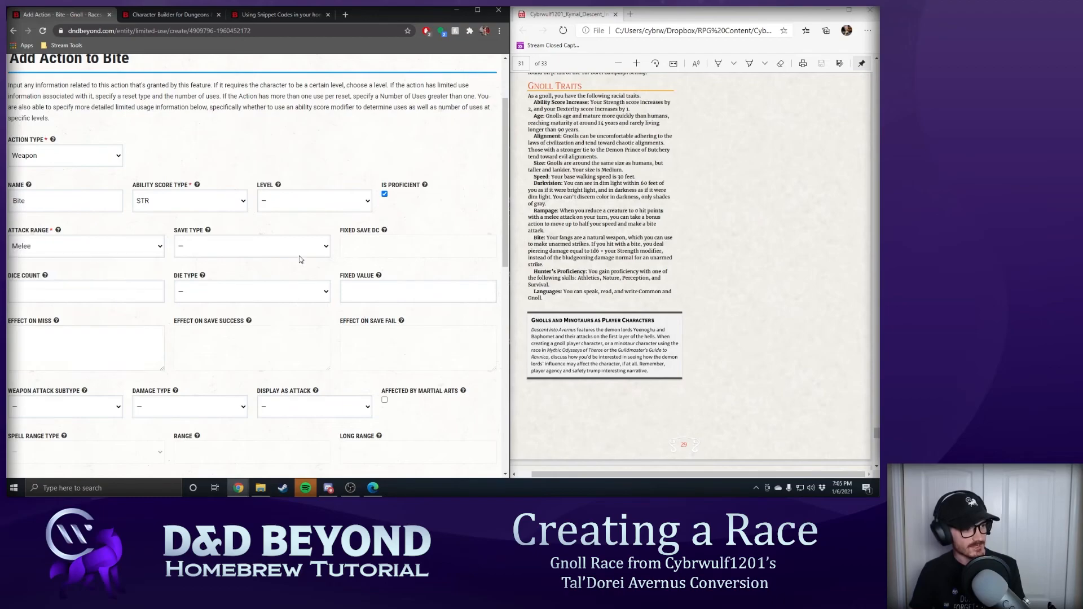
- Set the Bite action's dice count to 1, die type to d4, and Display as Attack to Yes
scroll(294, 251, down, 1)
scroll(126, 247, down, 1)
click(120, 196)
text(1)
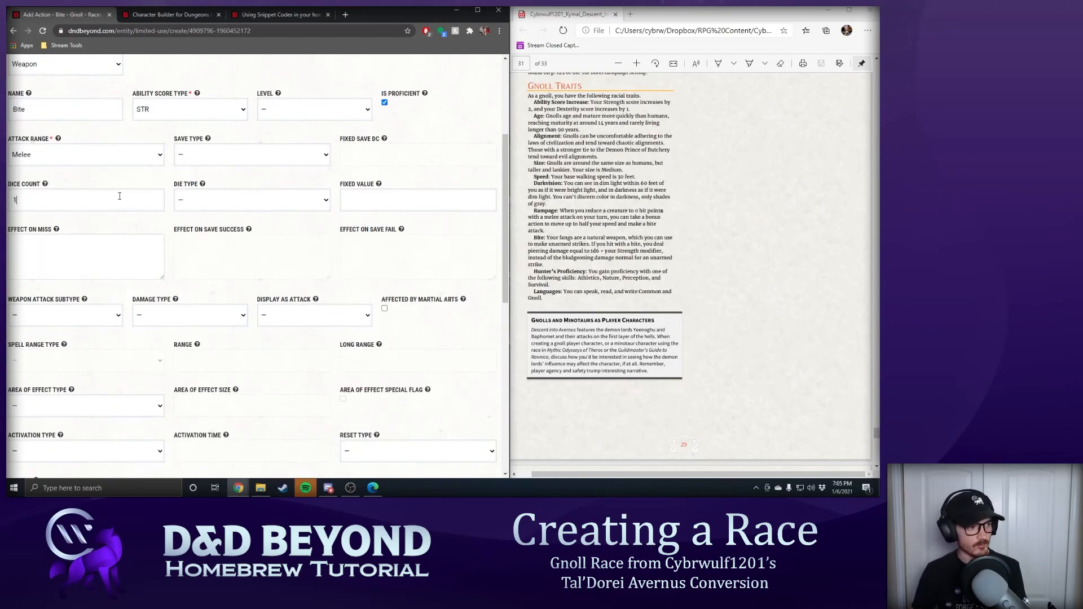
click(248, 201)
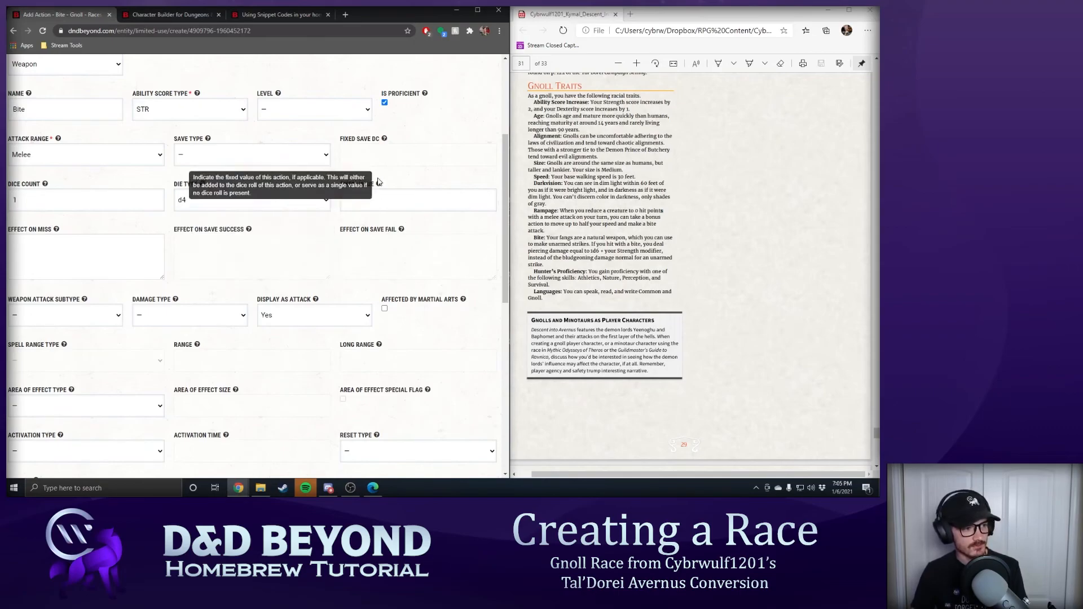
- Set the Bite action's damage type to Piercing and its weapon attack subtype to Natural
scroll(82, 249, down, 1)
scroll(295, 173, up, 3)
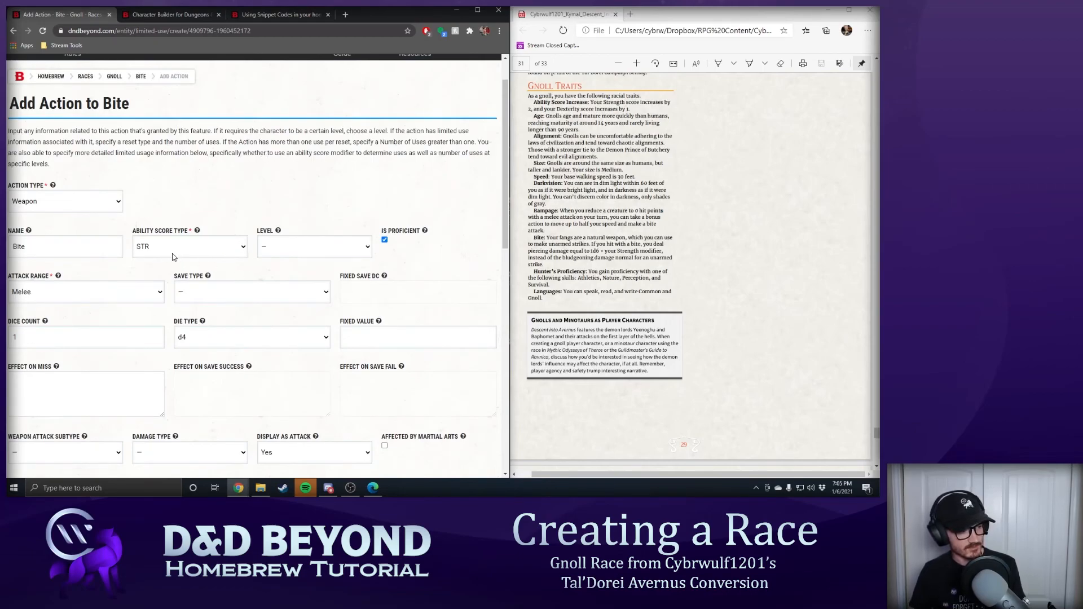
scroll(175, 252, down, 2)
scroll(173, 259, down, 2)
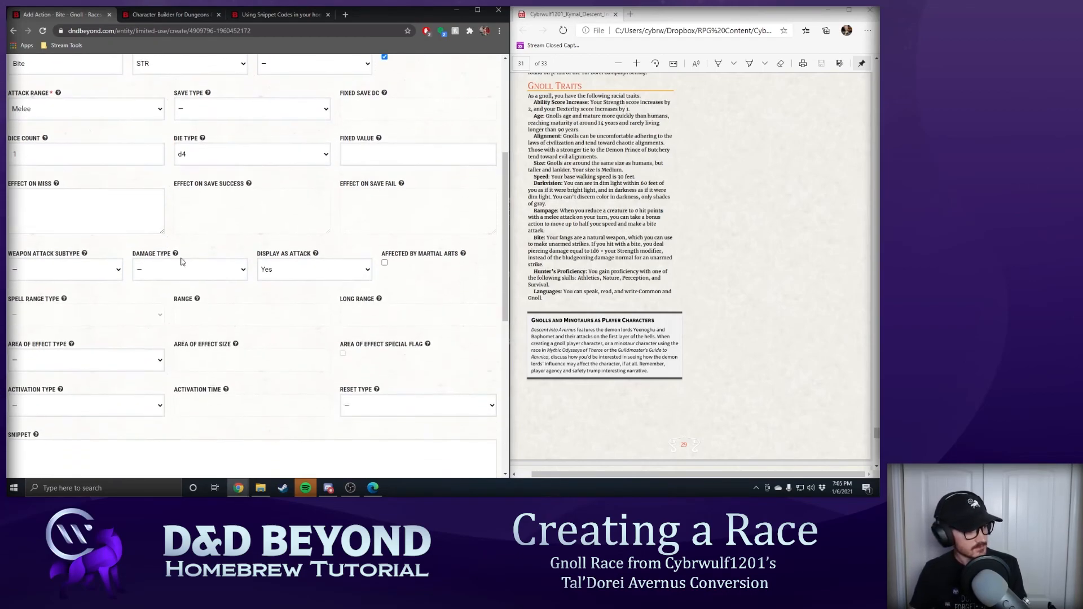
click(186, 178)
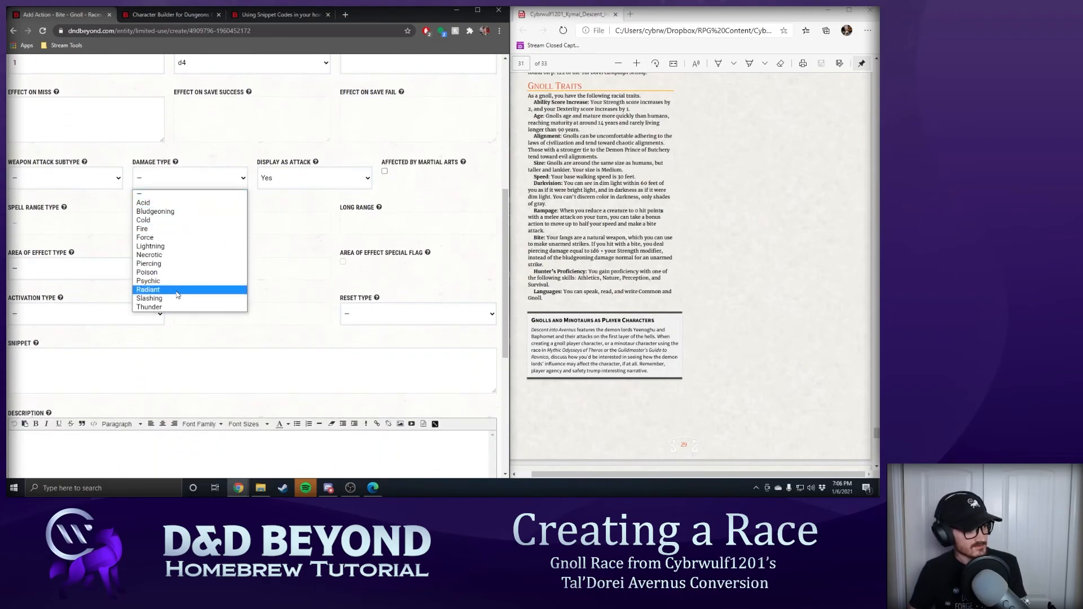
click(159, 263)
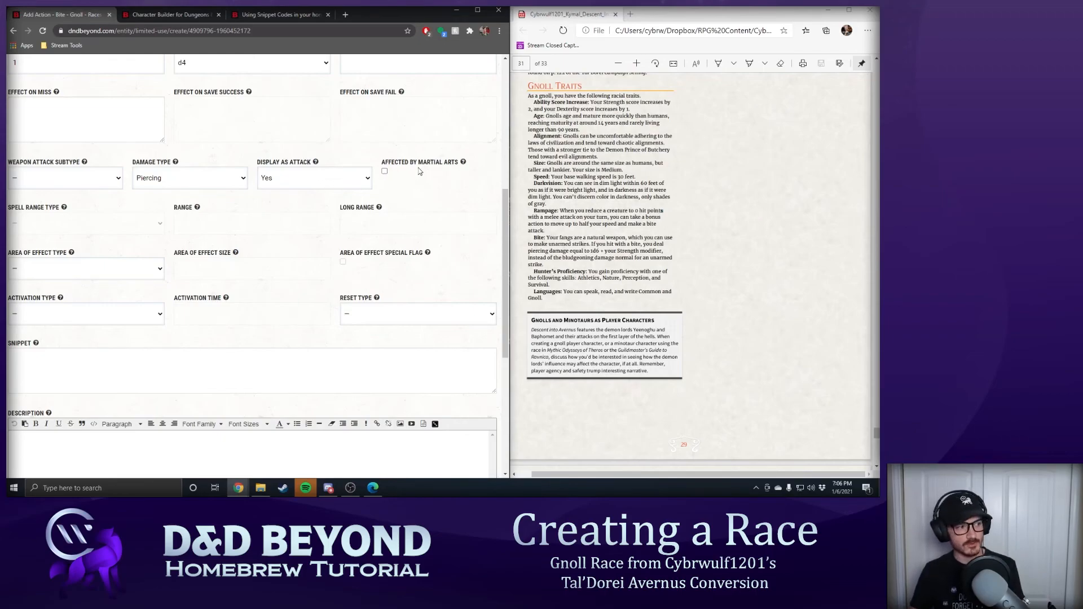
click(108, 184)
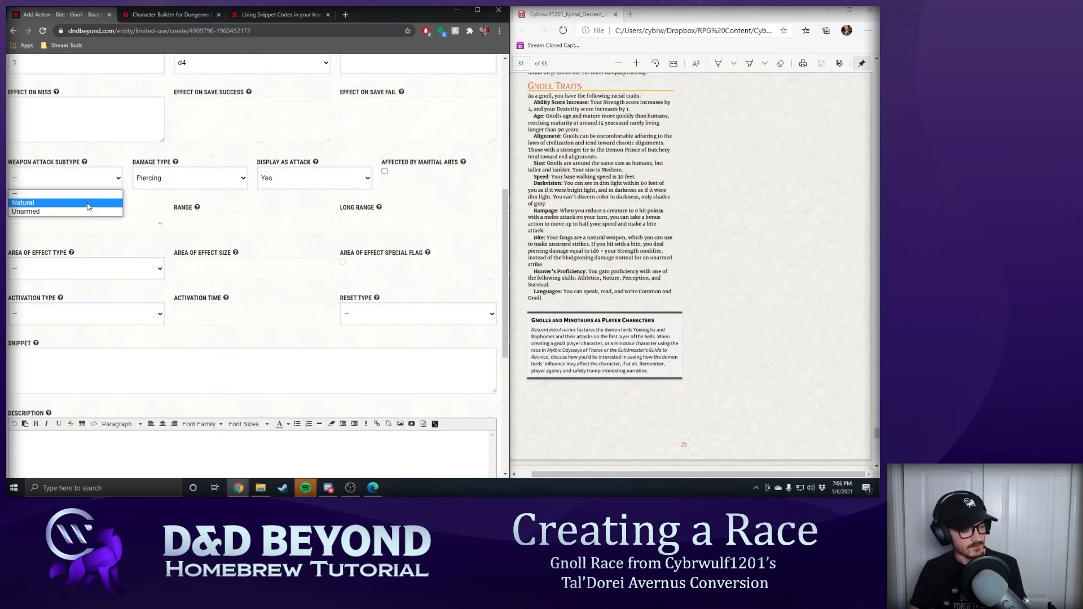
click(87, 203)
- Set the Bite action's activation type to Action, leaving the reset type blank
scroll(156, 208, down, 1)
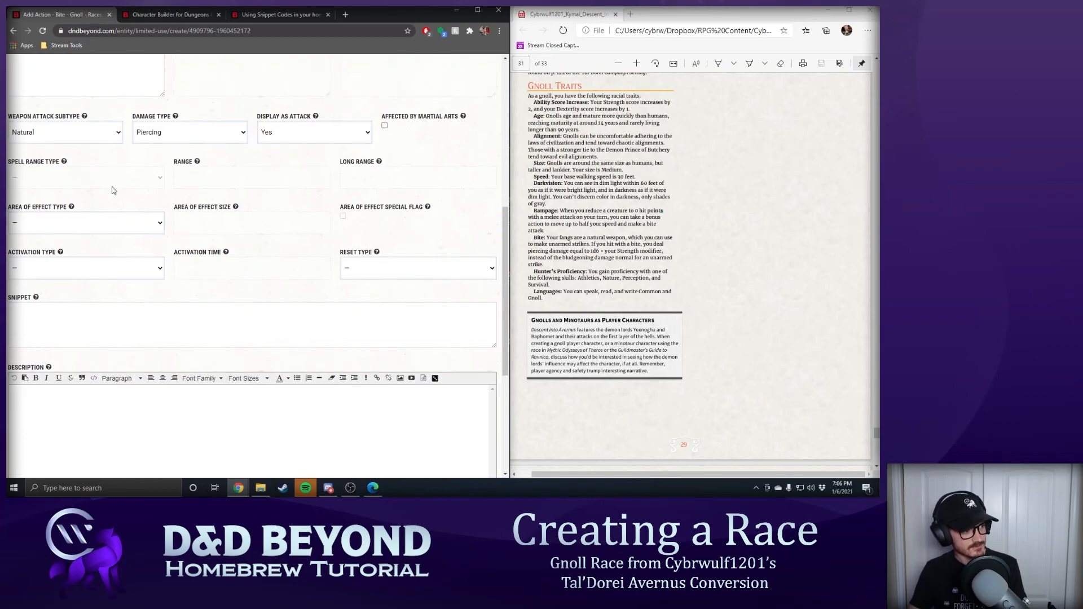
click(119, 270)
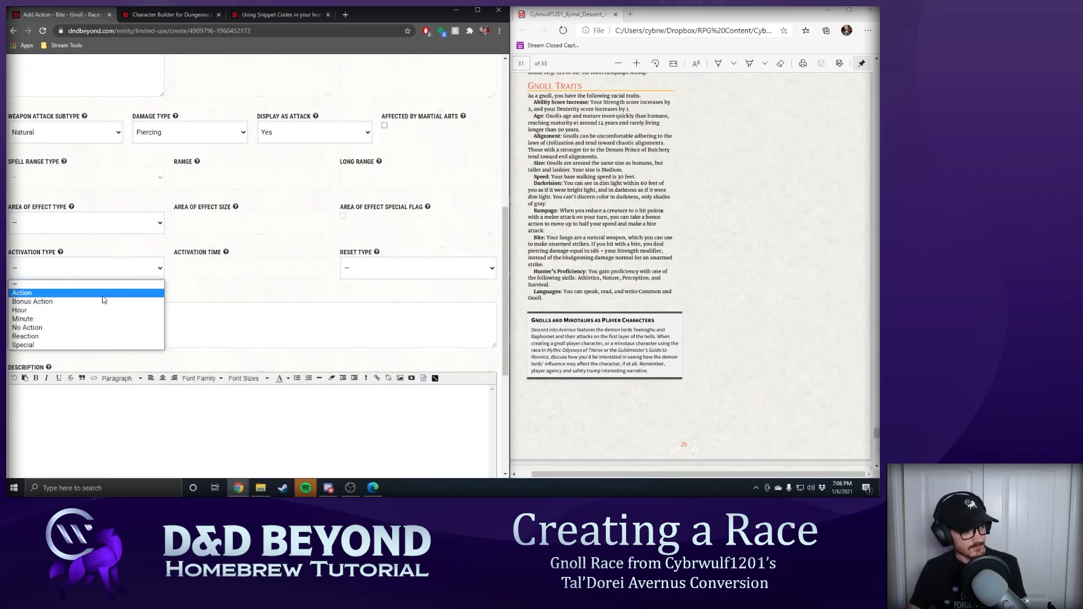
click(100, 299)
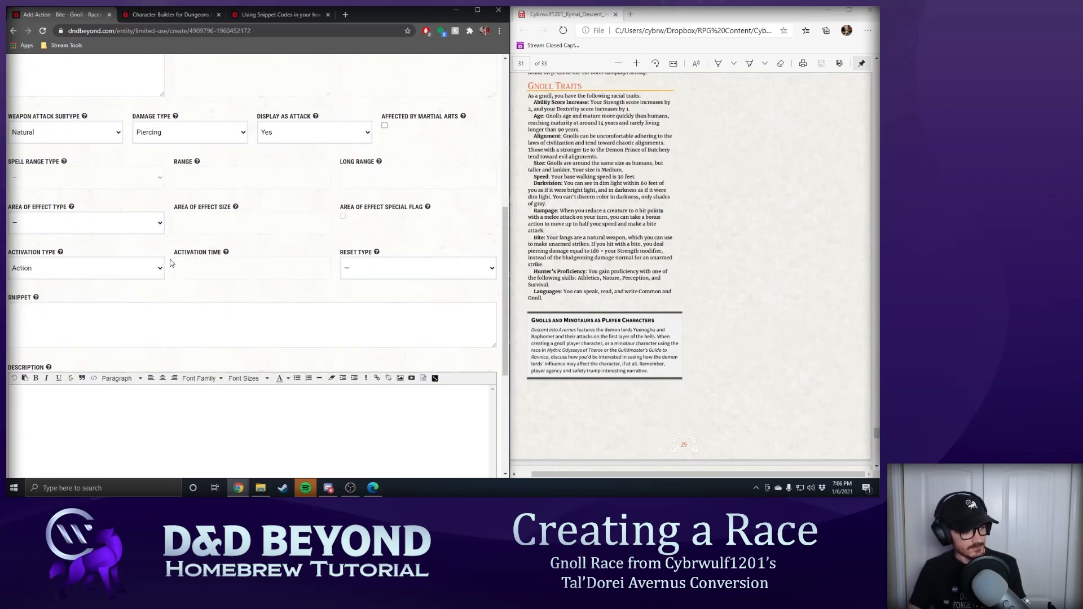
click(144, 263)
click(137, 273)
click(343, 273)
click(369, 270)
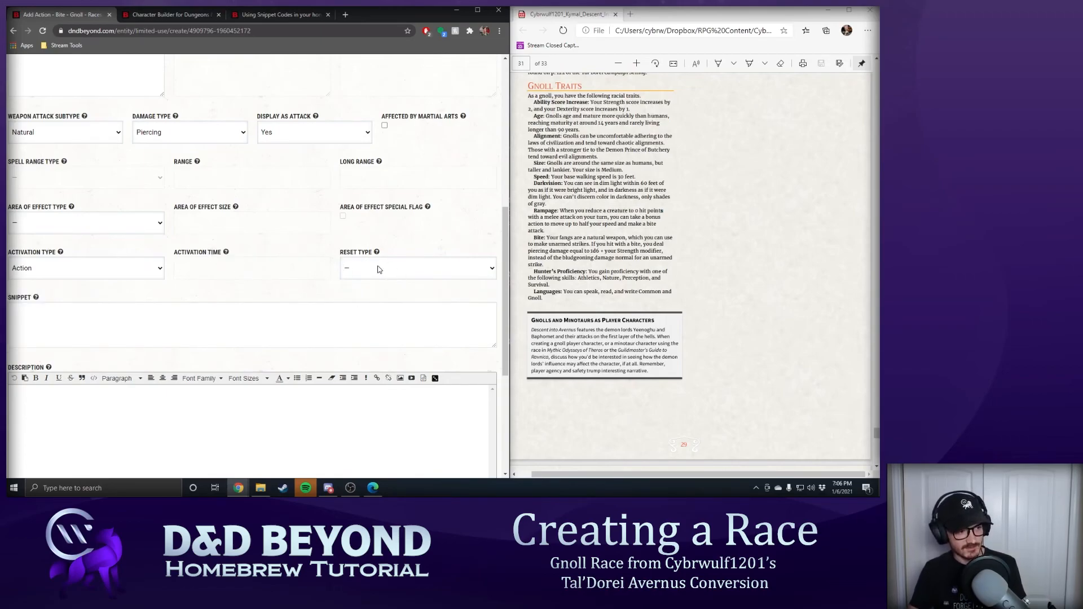
- Fill the action's snippet and description with the fangs natural-weapon text, dealing piercing damage equal to 1d4 + {{modifier:str}} instead of bludgeoning damage
click(353, 306)
text(Your fangs are a natural weapon, which you can use to make unarmed strikes. If you hit with a bite, you deal piercing damage equal to 1d4 + {{modifier:str}}, instead of the bludgeoning damage normal for an unarmed strike.)
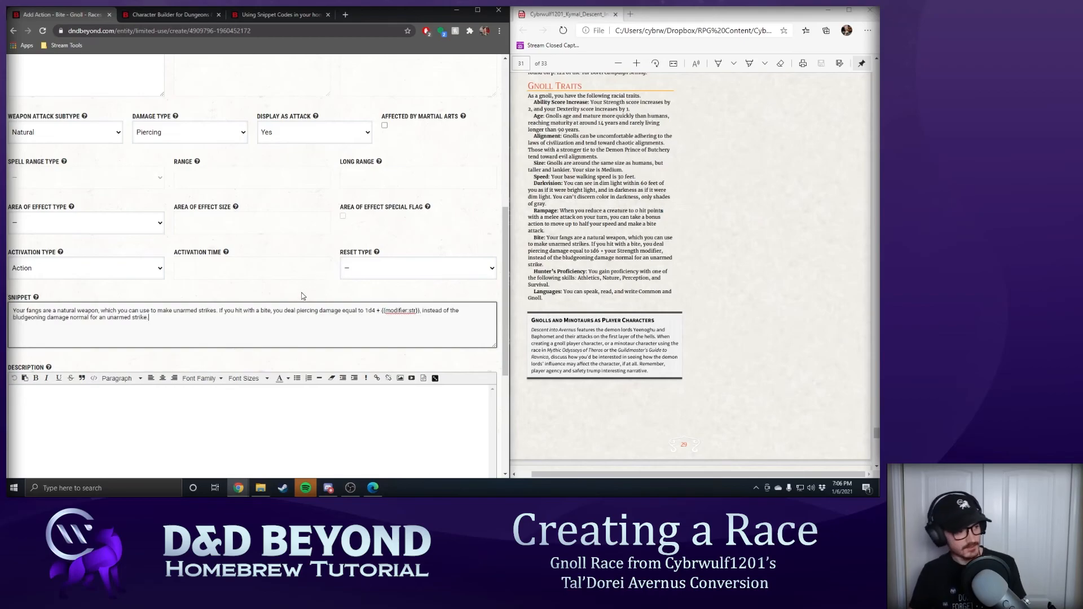
scroll(293, 282, down, 2)
click(260, 291)
text(Your fangs are a natural weapon, which you can use to make unarmed strikes. If you hit with a bite, you deal piercing damage equal to 1d4 + {{modifier:str}}, instead of the bludgeoning damage normal for an unarmed strike.)
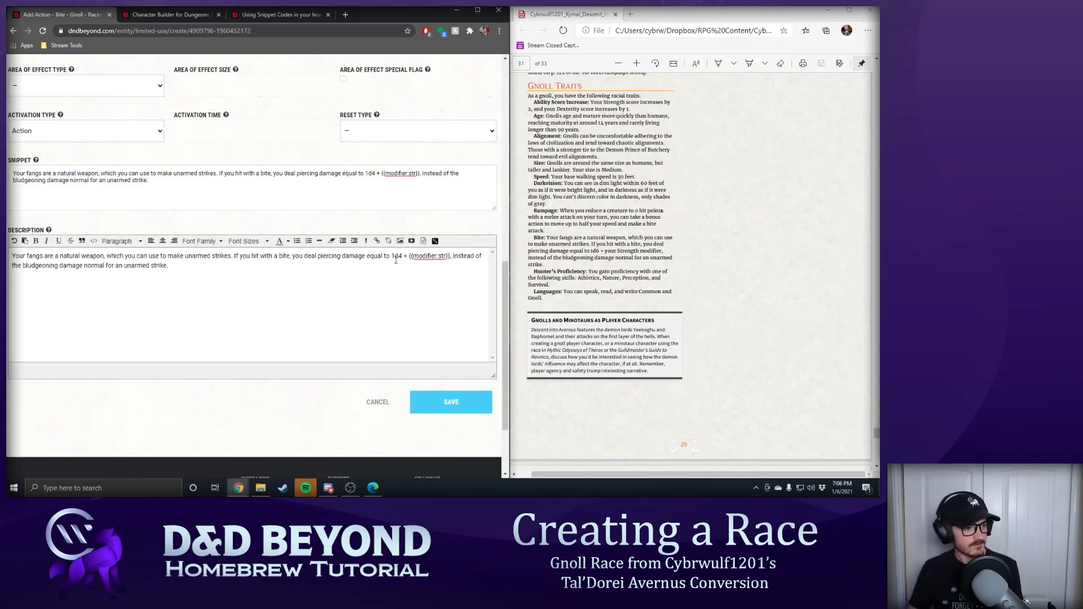
- Replace the {{modifier:str}} code in the action's description with "your strength modifier,"
drag(409, 255, 449, 255)
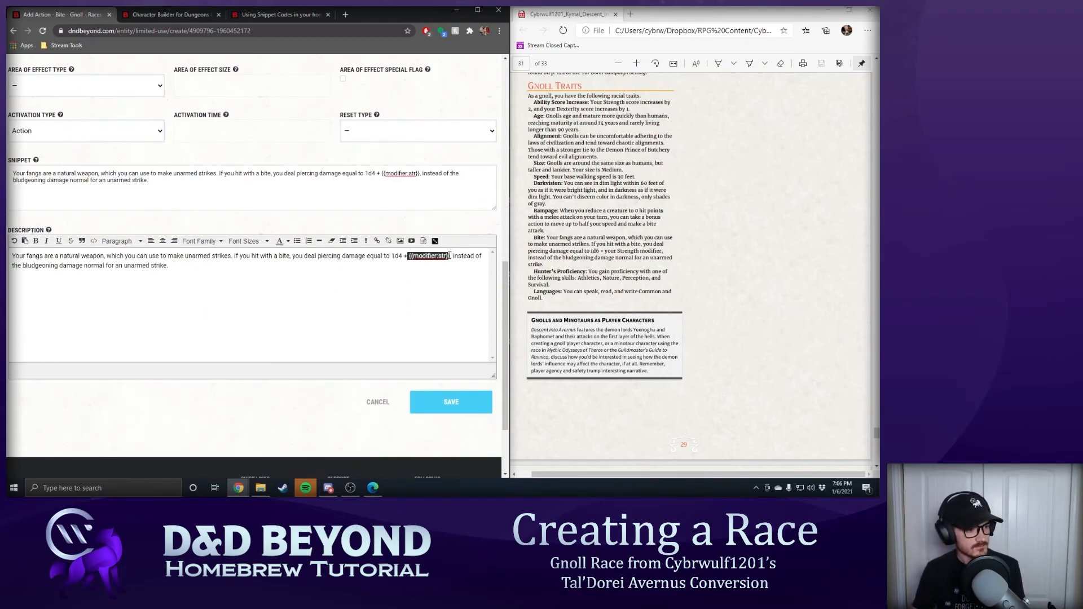
text(your)
key(Delete)
text(strength mod)
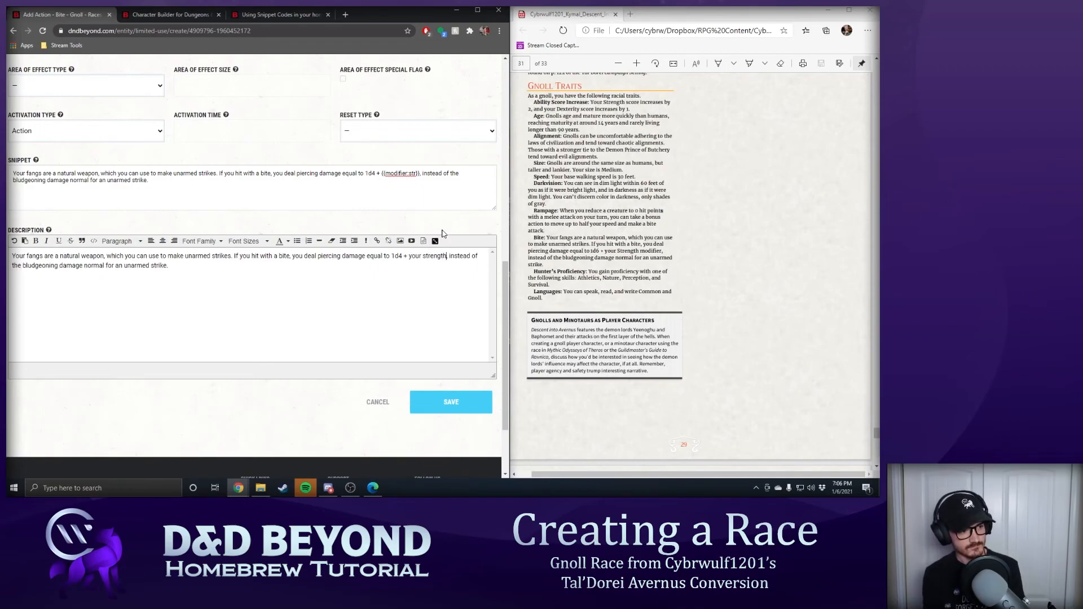
text(ifier,)
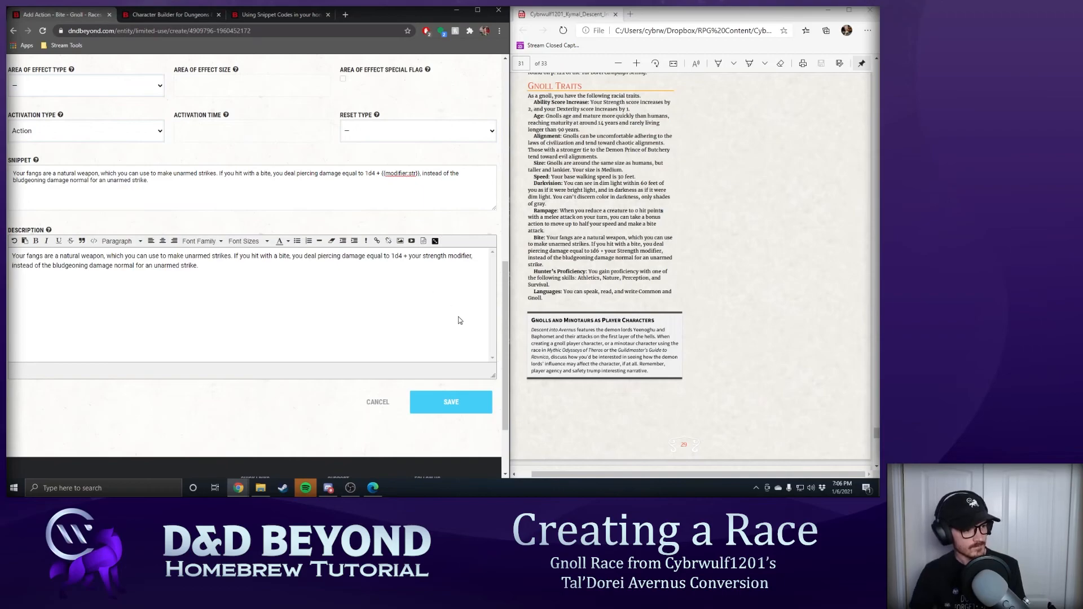
- Save the Bite action and the Bite racial trait that contains it
click(460, 402)
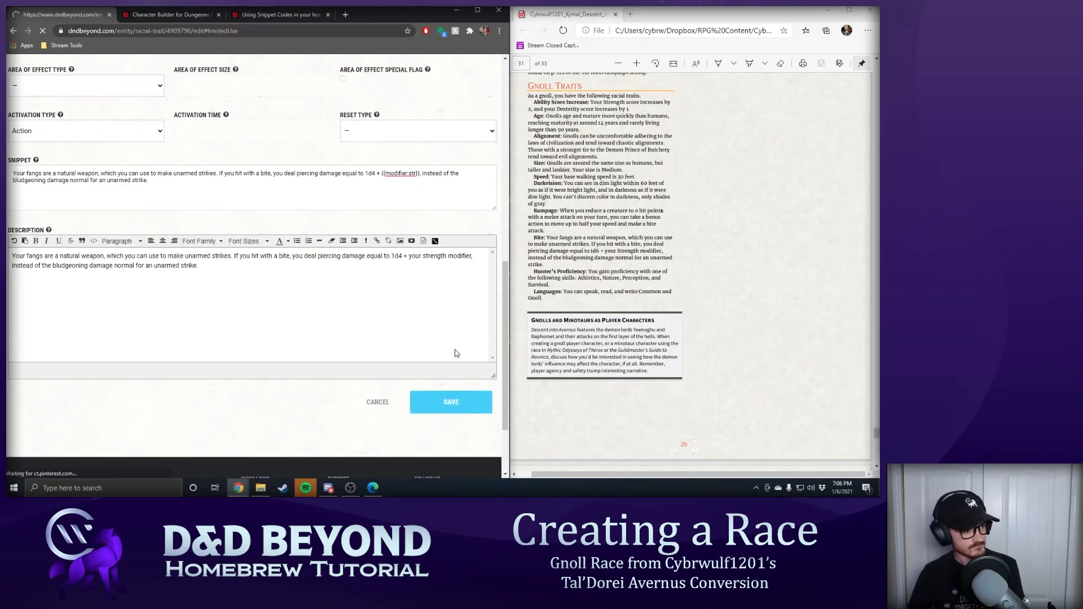
scroll(296, 221, up, 4)
scroll(290, 229, down, 4)
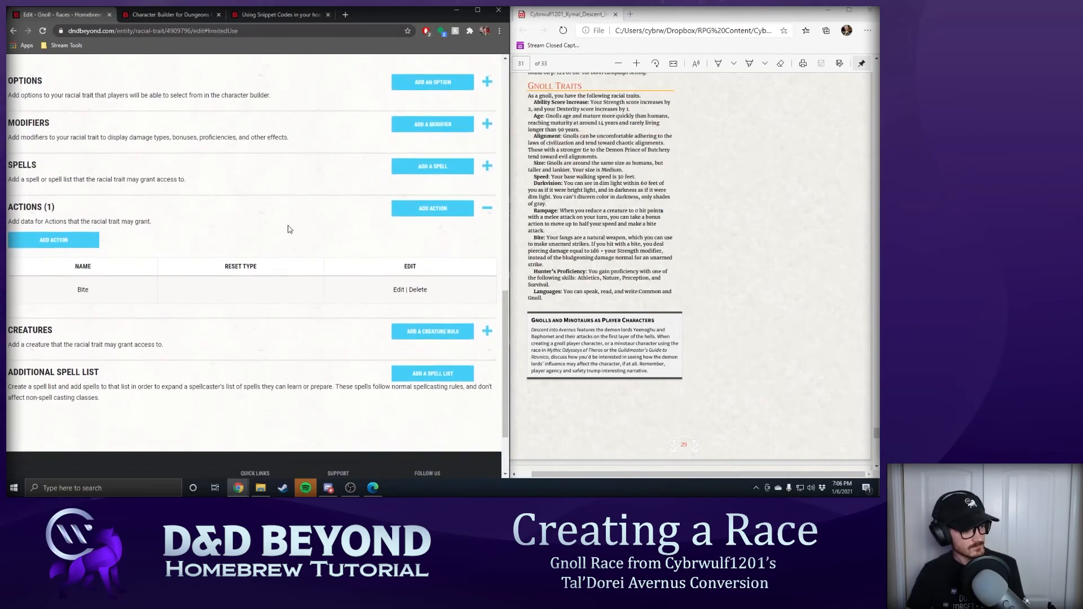
scroll(288, 229, up, 3)
scroll(287, 229, up, 2)
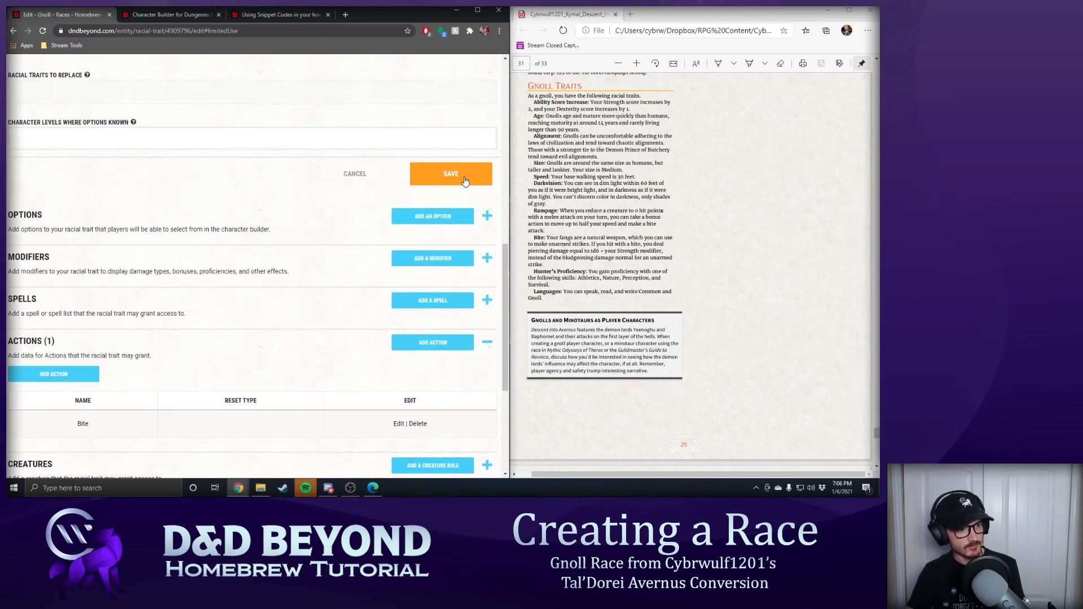
click(457, 179)
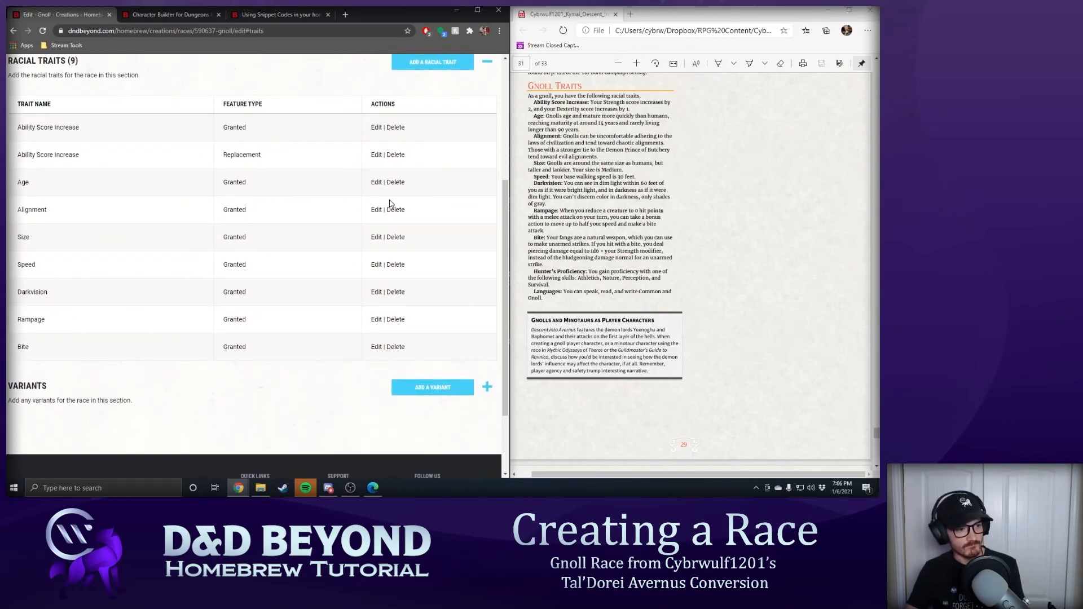
- Start a new racial trait for the Gnoll race and copy the Hunter's Proficiency paragraph from the PDF
click(433, 62)
click(136, 208)
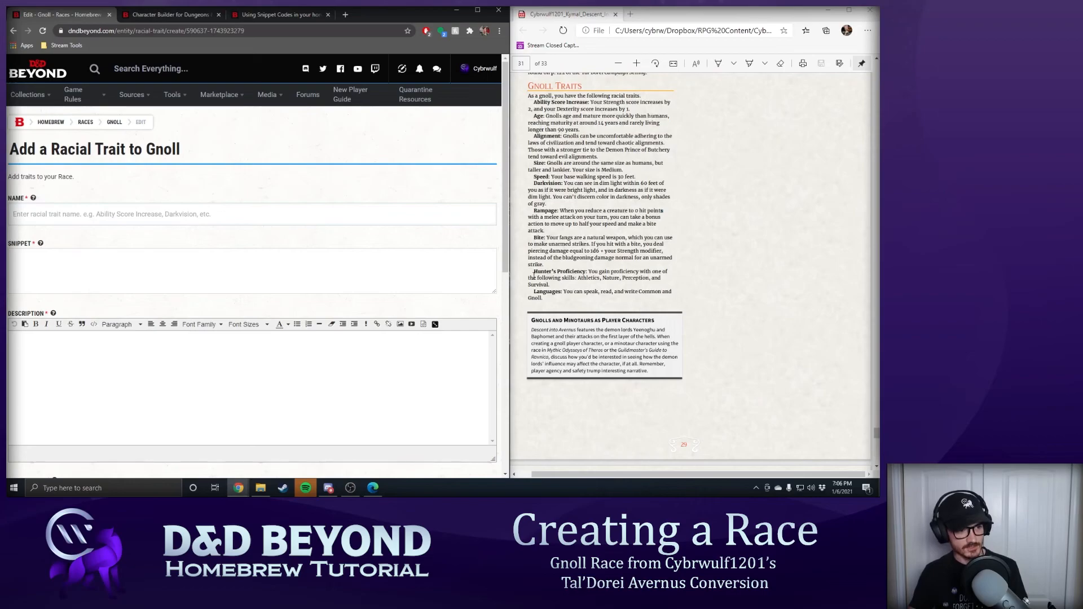
drag(534, 271, 553, 285)
key(ctrl+c)
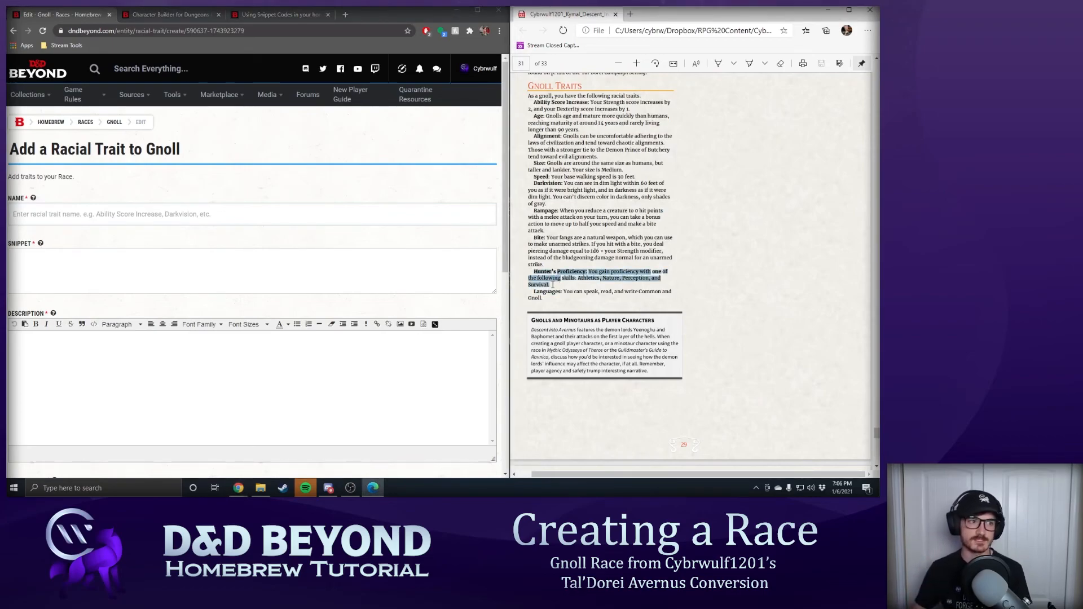
- Review the language and proficiency swap rules on the Tasha's Character Options page
click(275, 15)
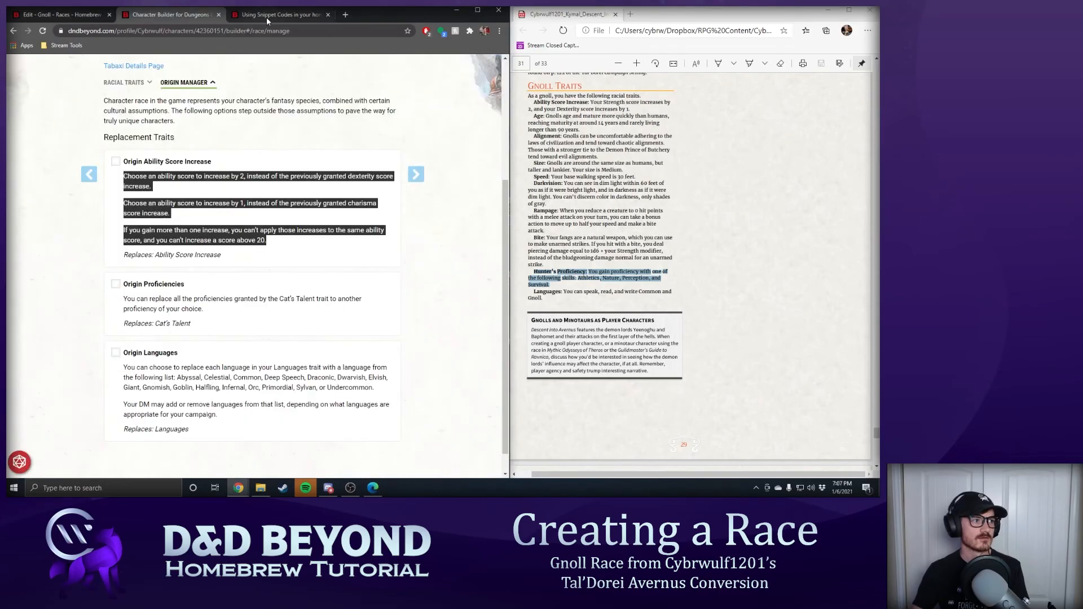
mouse_move(238, 487)
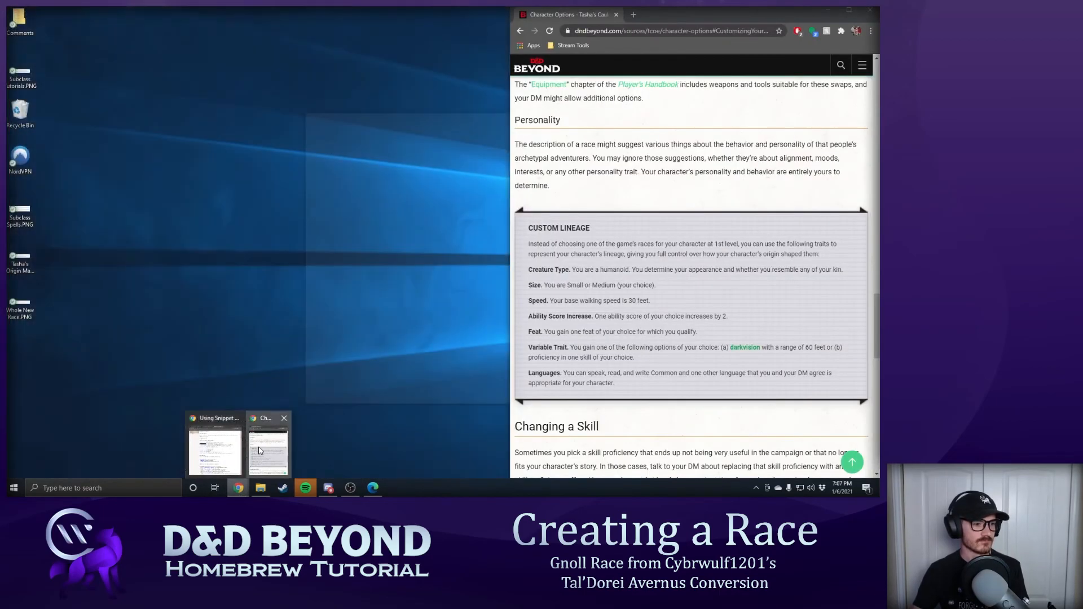
click(268, 448)
scroll(580, 363, up, 15)
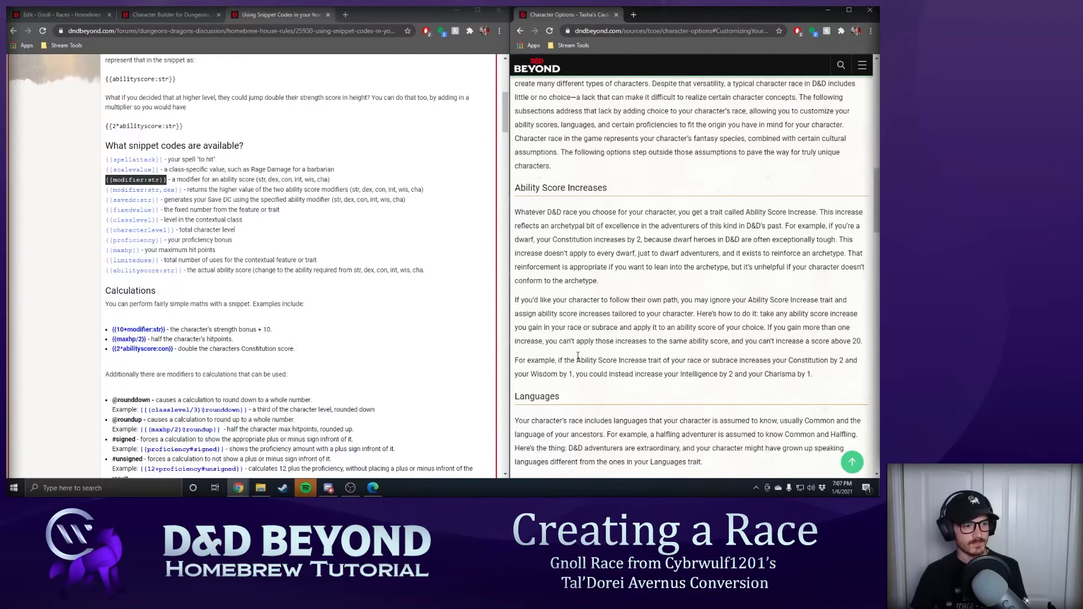
scroll(584, 335, down, 8)
scroll(583, 335, down, 2)
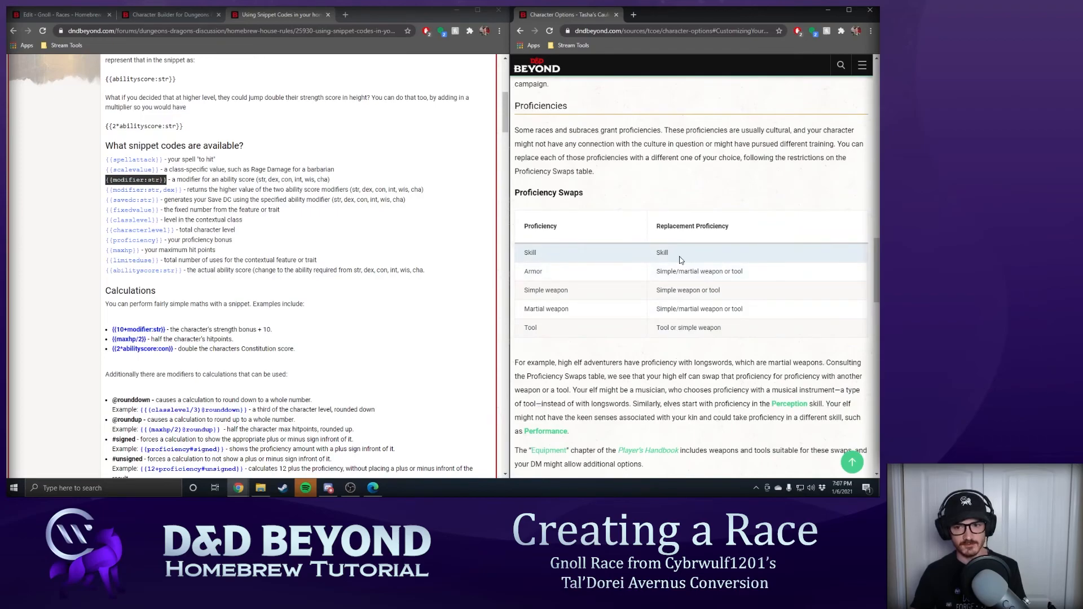
scroll(446, 330, down, 3)
scroll(668, 271, up, 4)
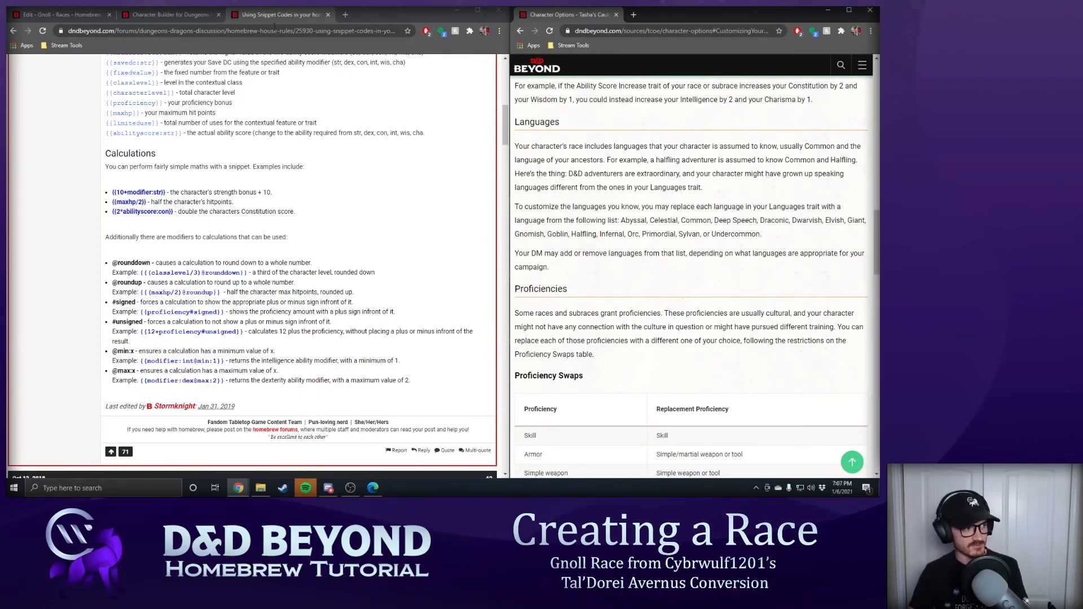
- Copy the Hunter's Proficiency paragraph from the Gnoll PDF into the new racial trait's description
click(62, 14)
scroll(226, 214, down, 3)
scroll(183, 116, up, 2)
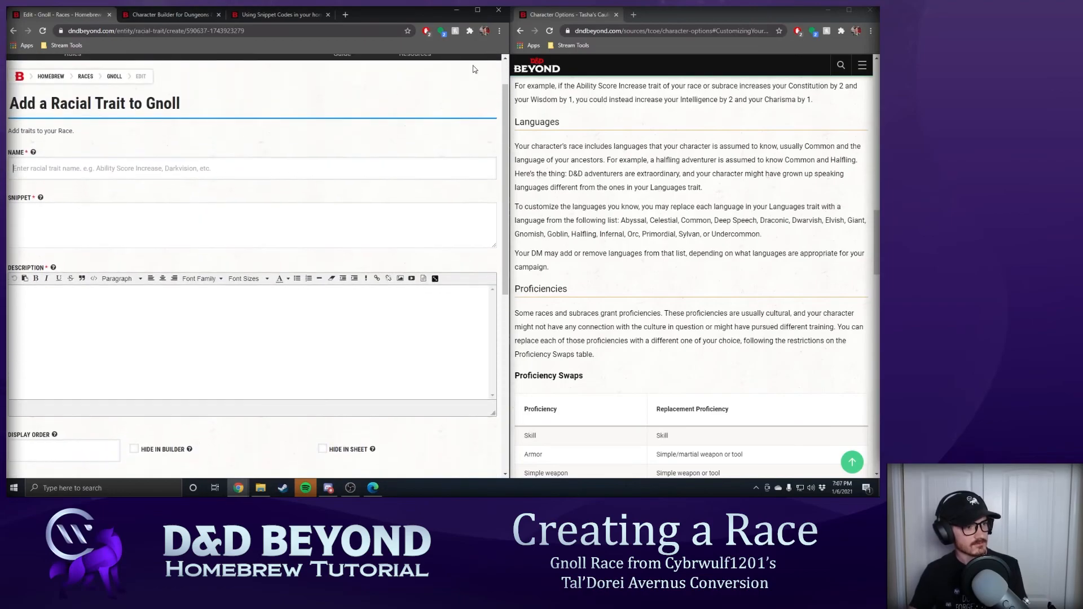
click(372, 487)
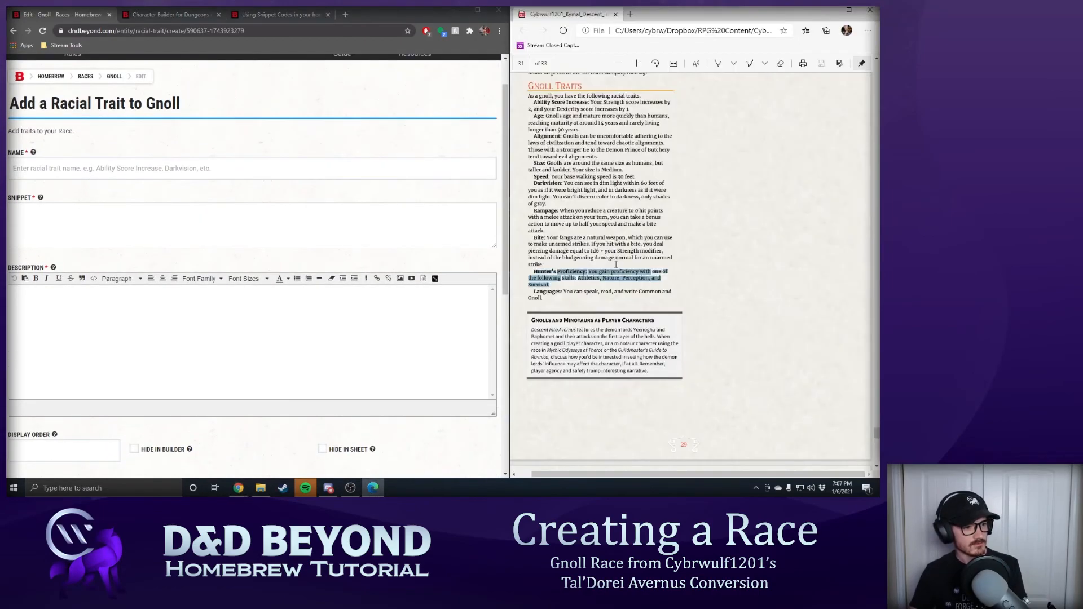
right_click(568, 274)
click(589, 308)
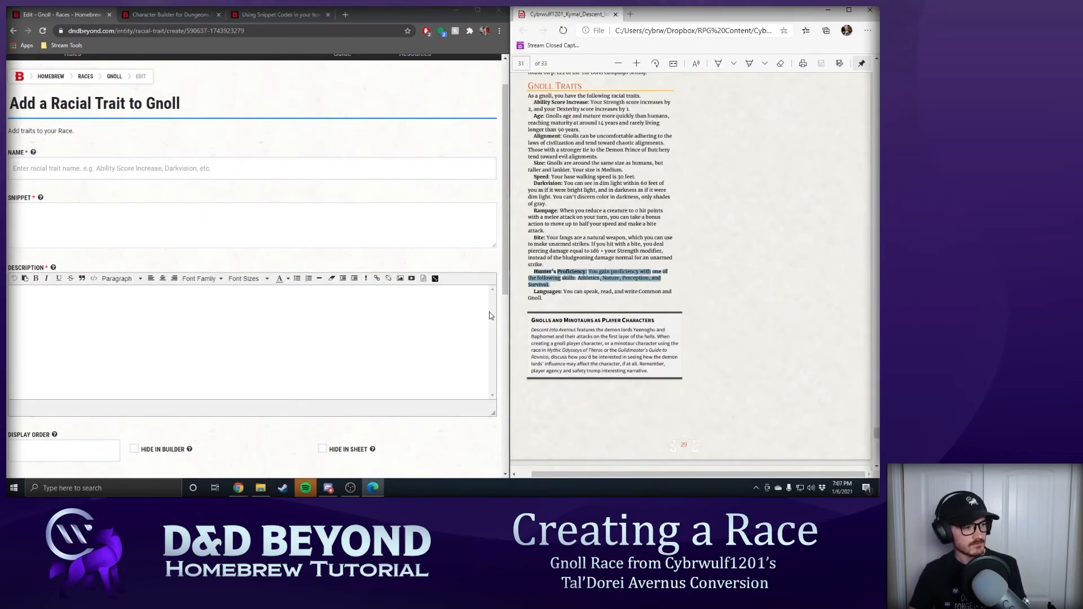
click(304, 313)
key(ctrl+v)
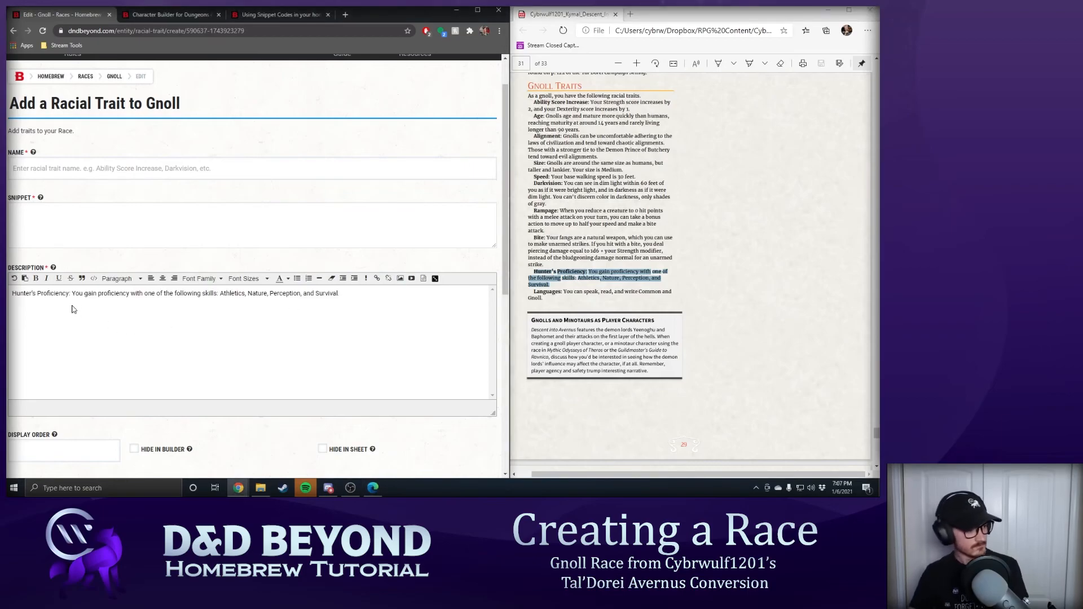
- Move the heading "Hunter's Proficiency" out of the description into the trait's name, leaving only the rule text
drag(69, 294, 8, 302)
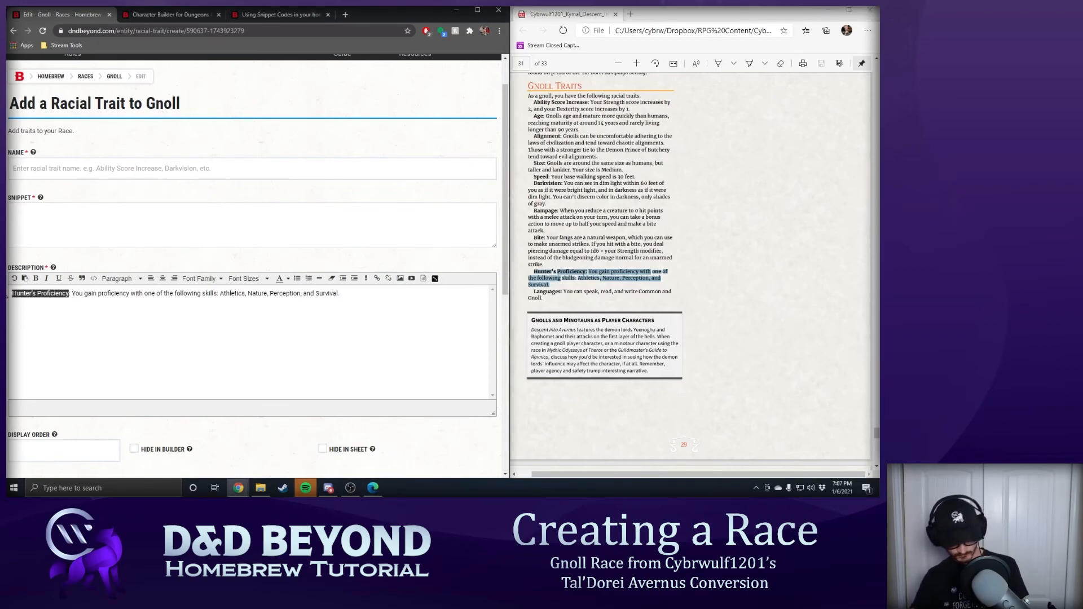
key(ctrl+x)
click(82, 165)
key(ctrl+v)
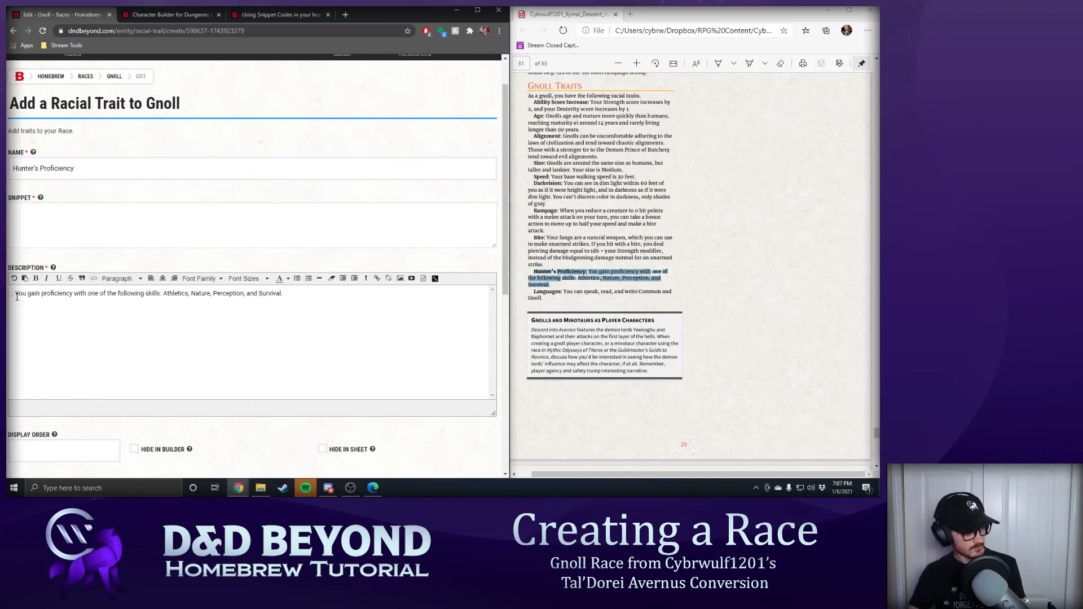
- Copy the whole description about gaining proficiency in one of the listed skills into the trait's snippet
key(ctrl+a)
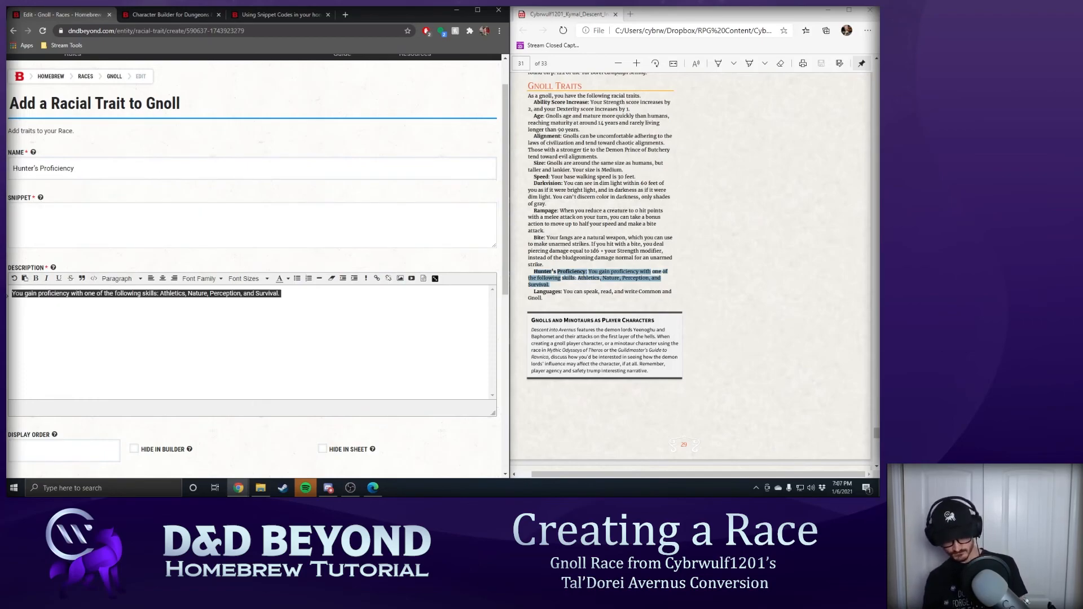
click(66, 216)
key(ctrl+v)
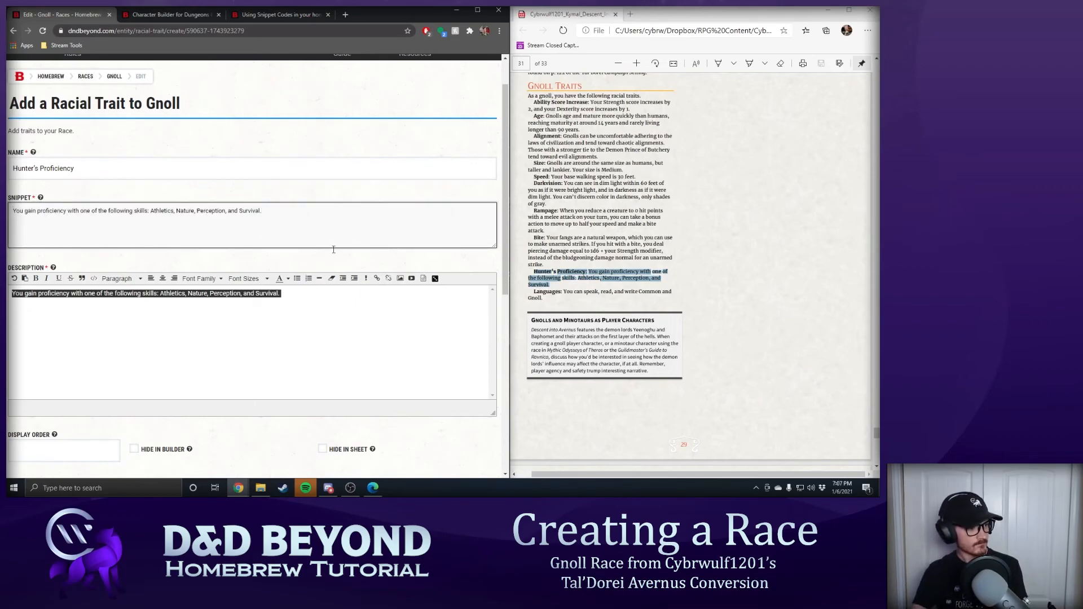
- Wrap the word Athletics in the trait's description in [skill] and [/skill] tags
scroll(285, 245, down, 1)
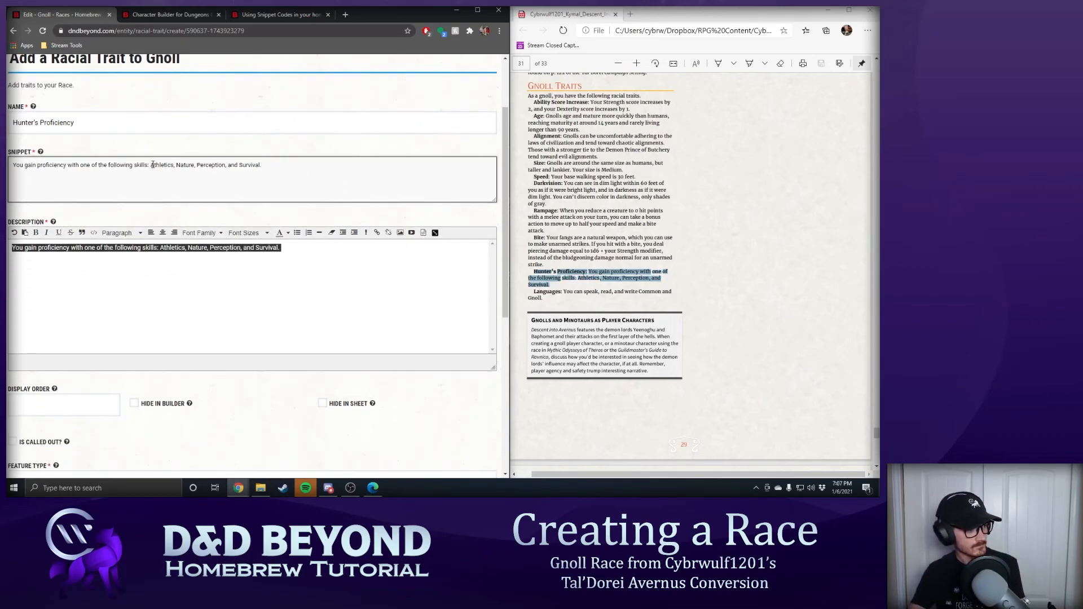
click(162, 247)
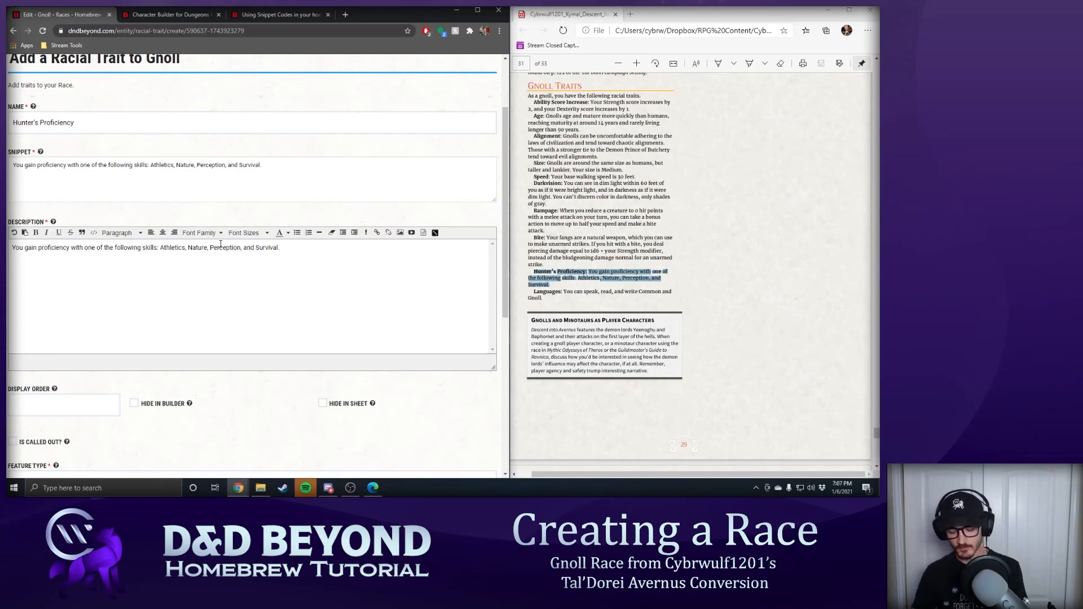
text([skill]Athletics)
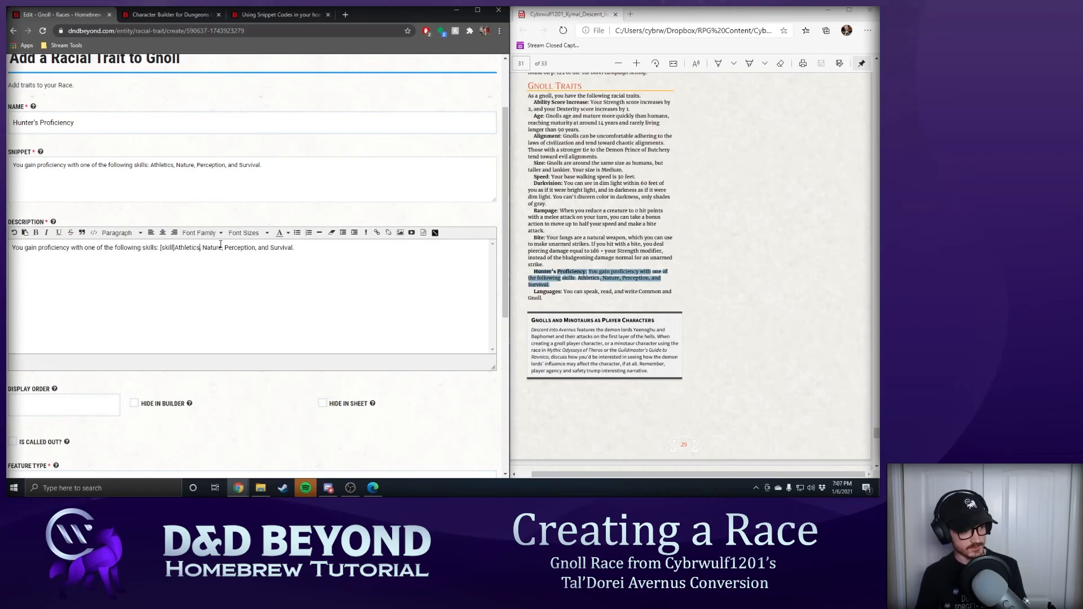
text([/skill])
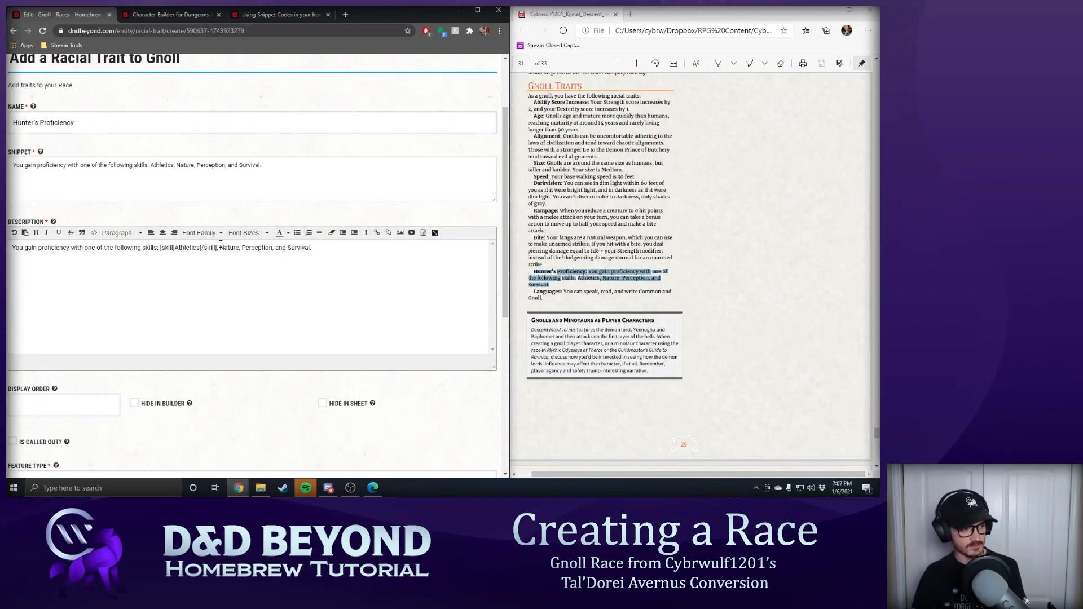
- Wrap the word Nature in the trait's description in [skill] and [/skill] tags, reusing the opening tag from Athletics
drag(161, 248, 176, 250)
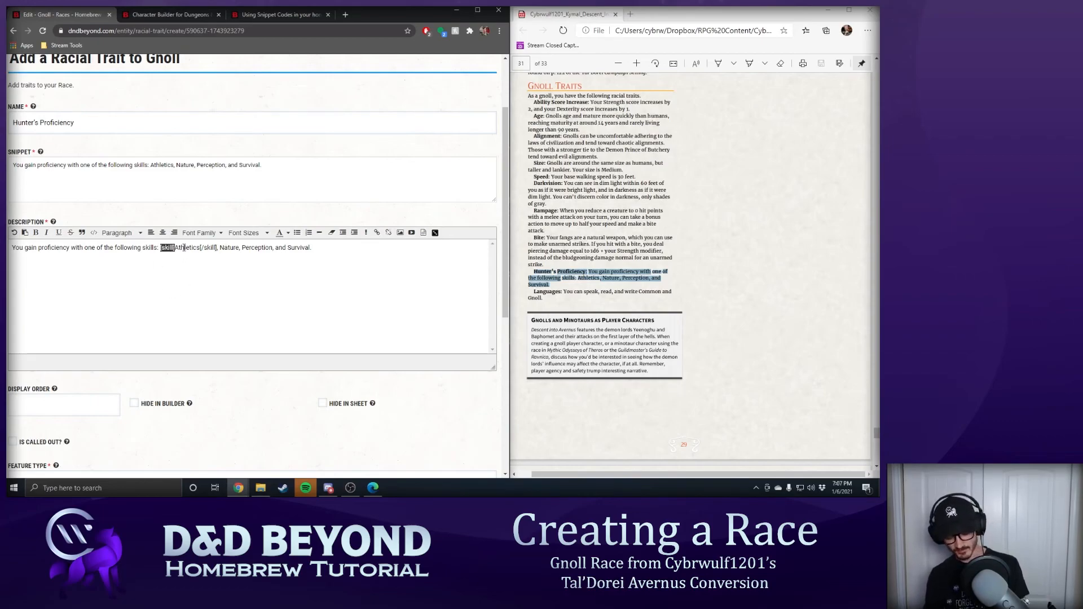
click(221, 249)
key(ctrl+v)
key(ctrl+v)
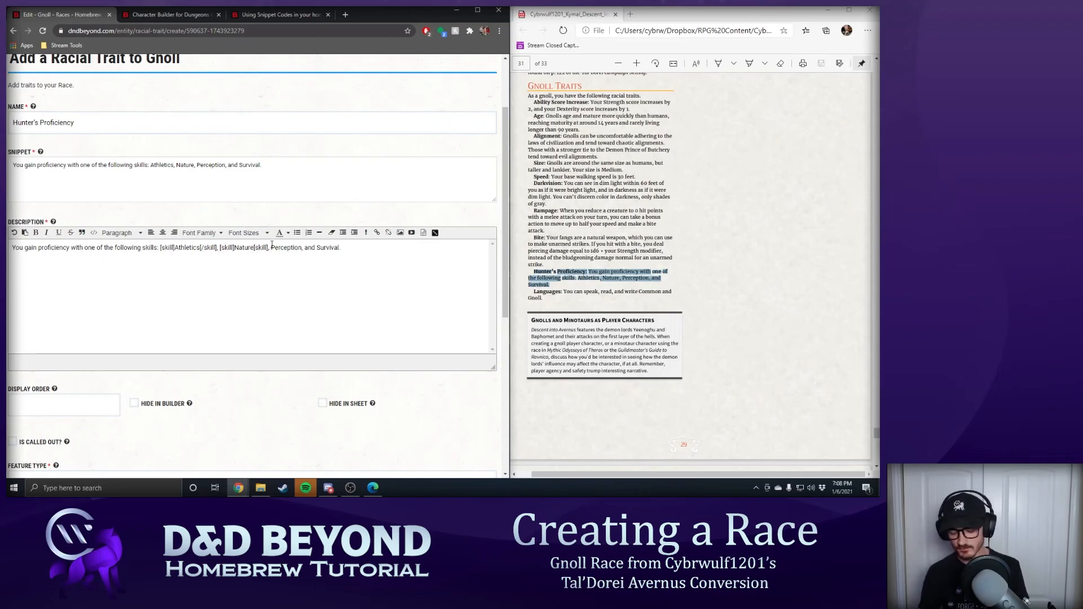
text(/)
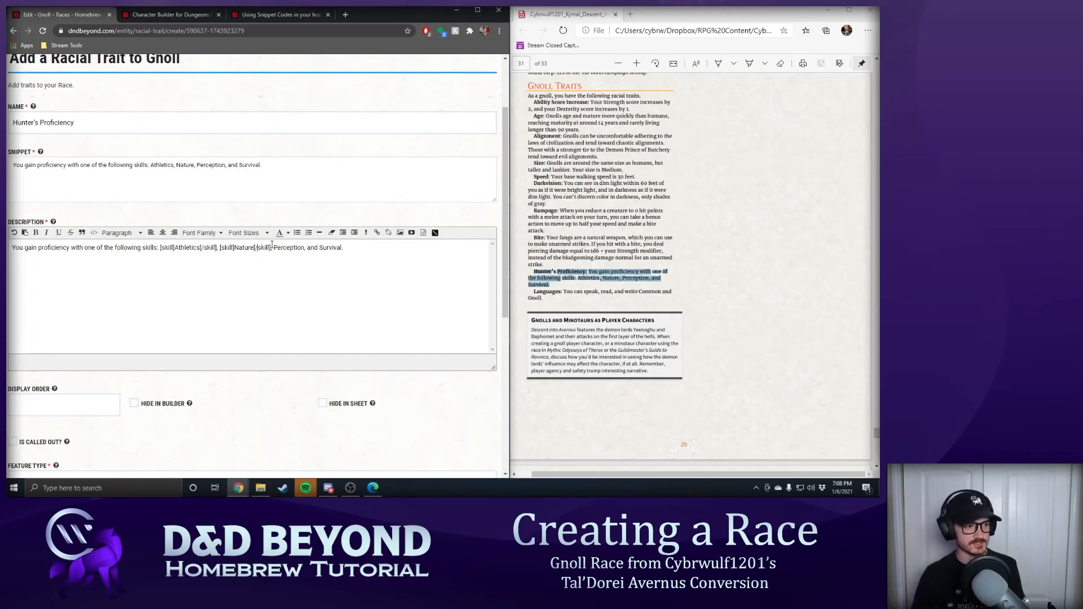
- Wrap Perception and Survival in the trait's description in [skill] and [/skill] tags
key(ctrl+v)
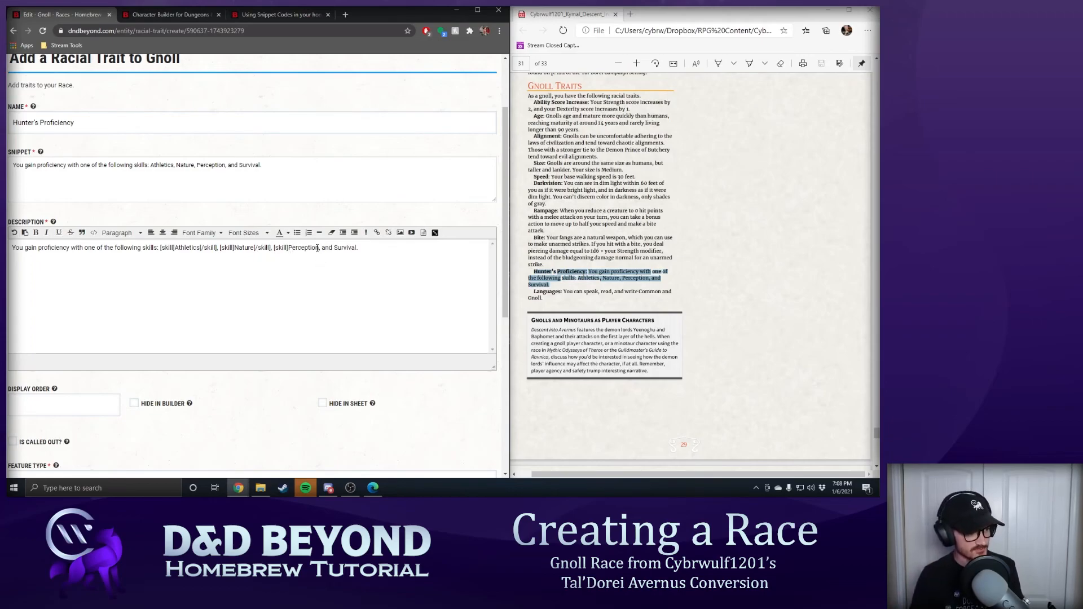
key(ctrl+v)
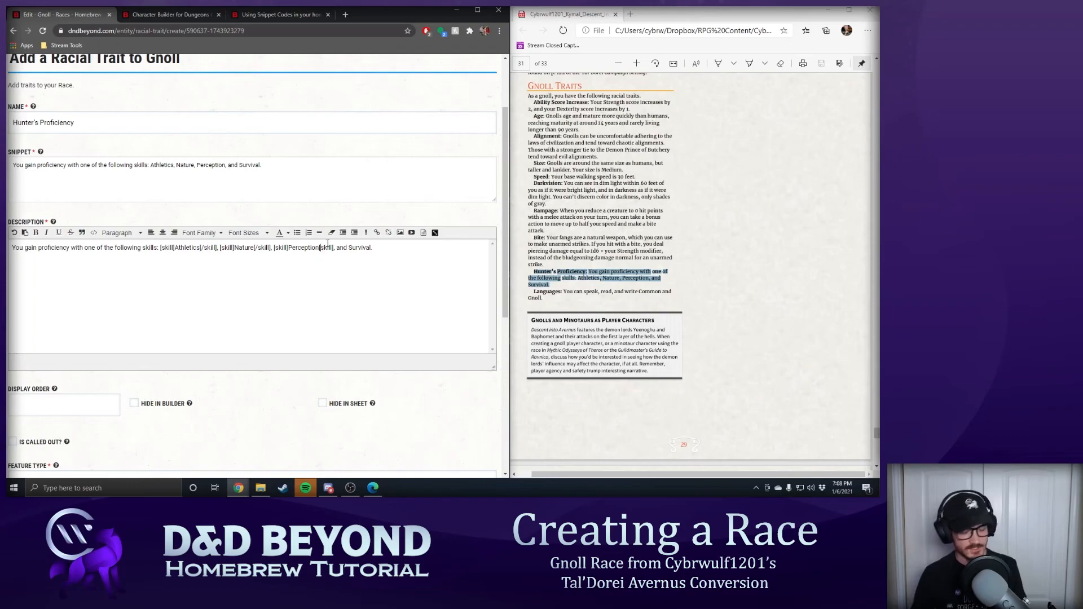
text(/)
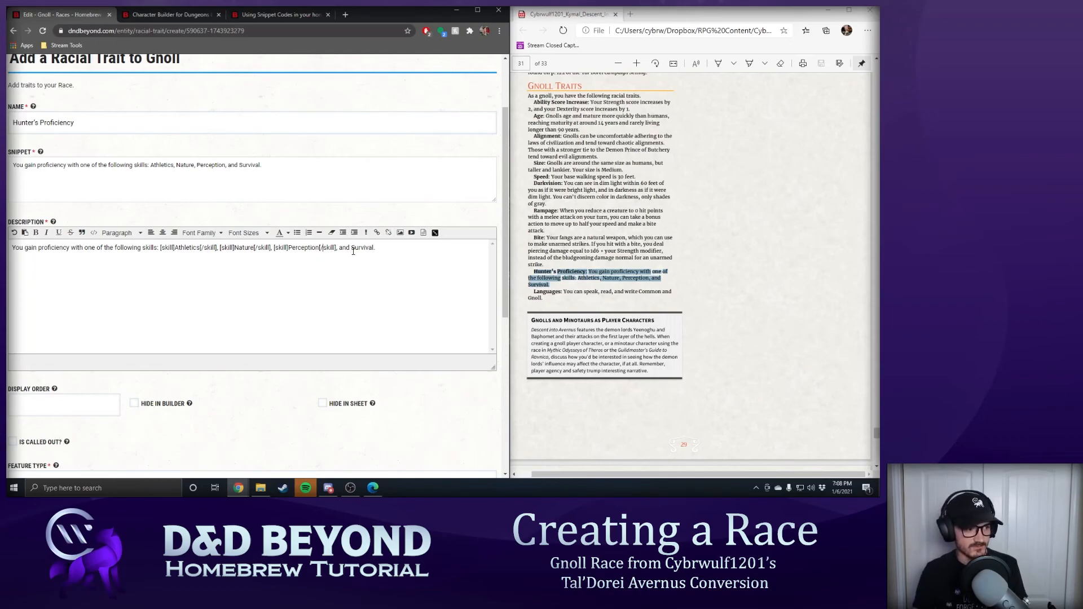
click(353, 250)
key(ctrl+v)
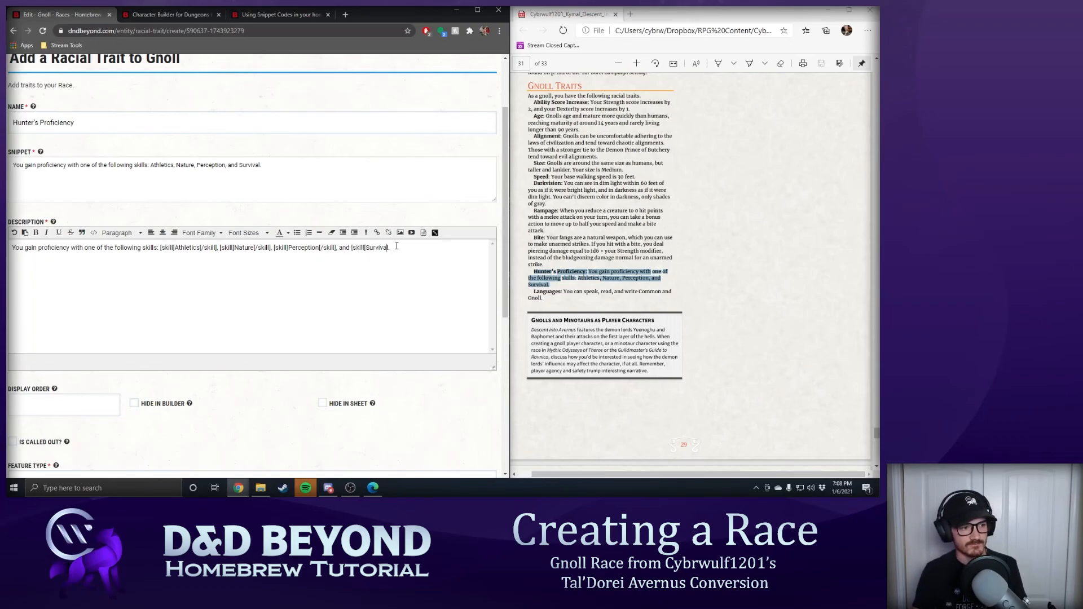
key(ctrl+v)
text(/)
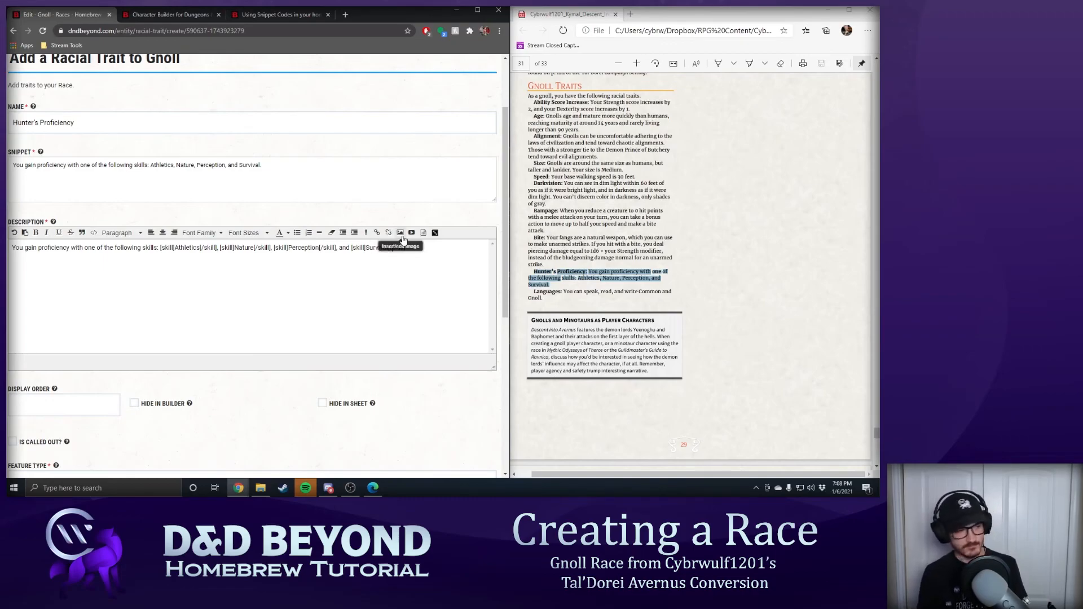
- Set the trait's display order to 9 and its feature type to Granted, and save the trait
scroll(346, 274, down, 2)
scroll(389, 290, up, 3)
scroll(432, 305, down, 5)
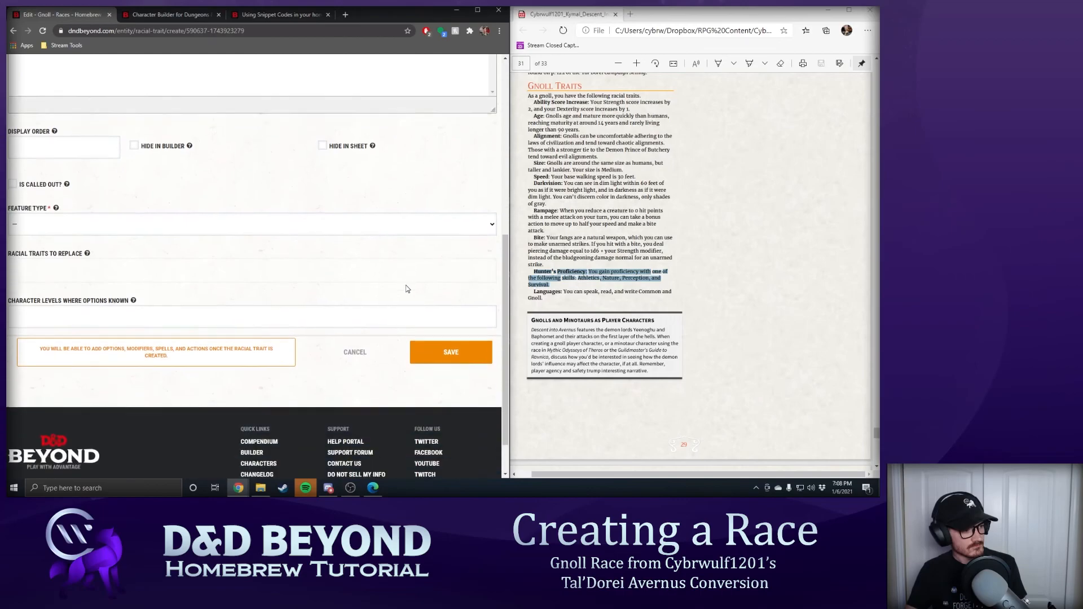
text(9)
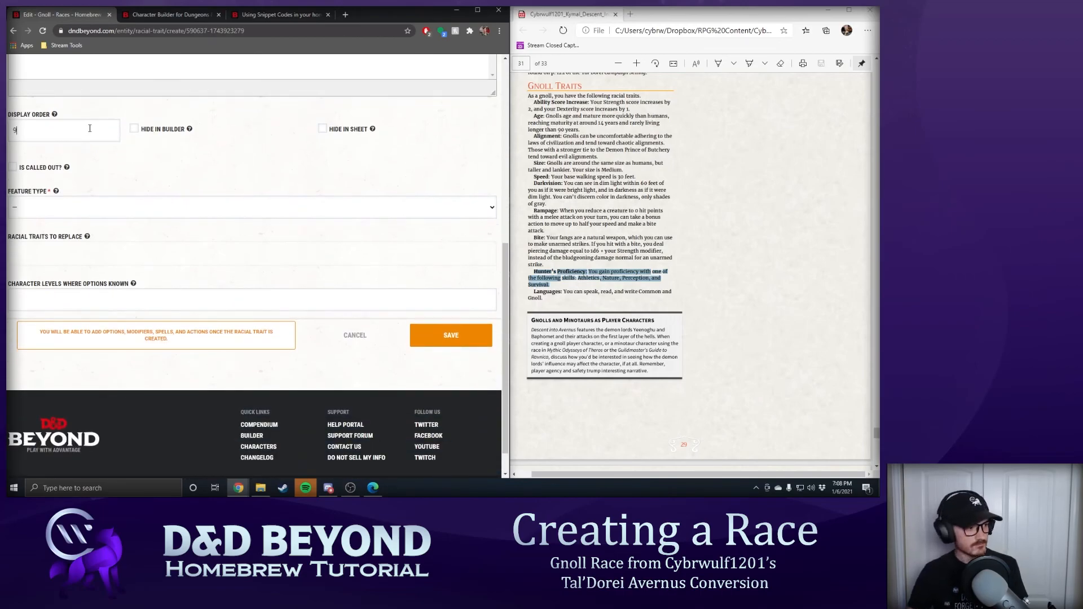
click(135, 215)
click(113, 233)
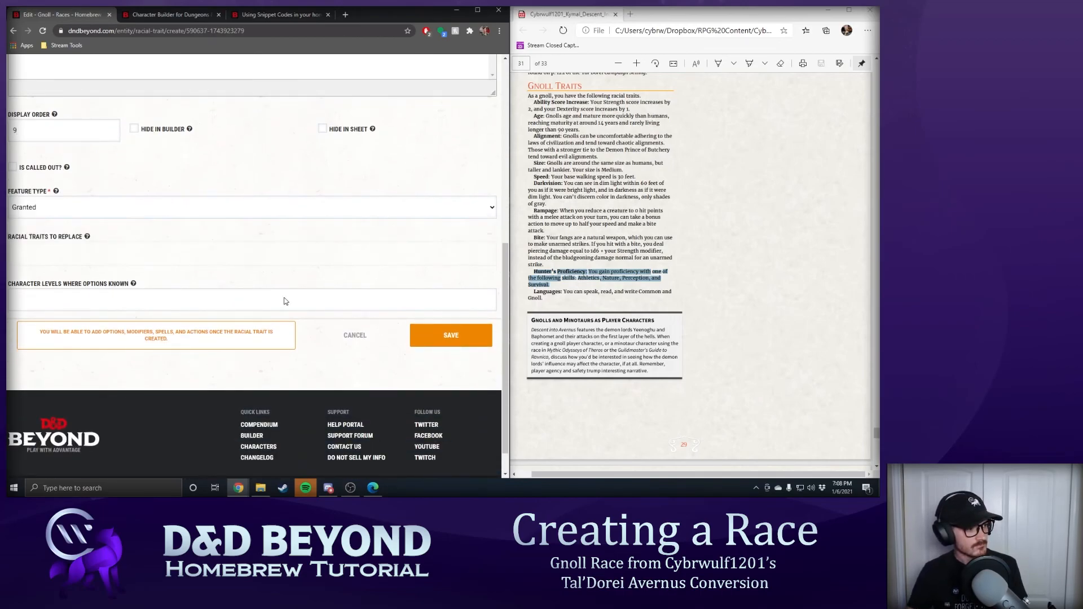
click(431, 336)
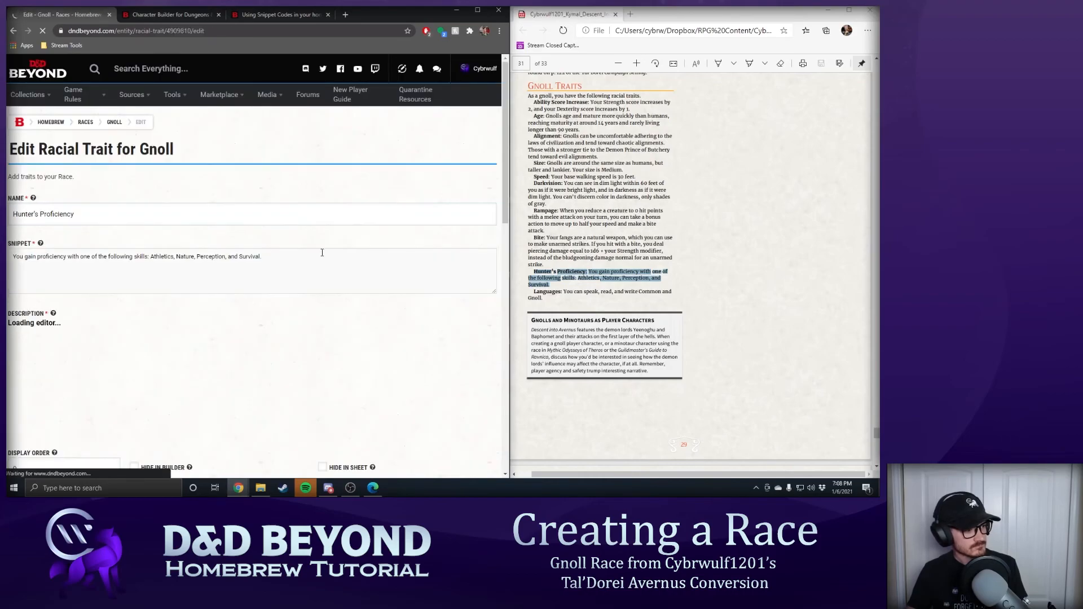
- Add a modifier of type Proficiency to the Hunter's Proficiency trait and save it
scroll(310, 254, down, 9)
scroll(260, 231, up, 2)
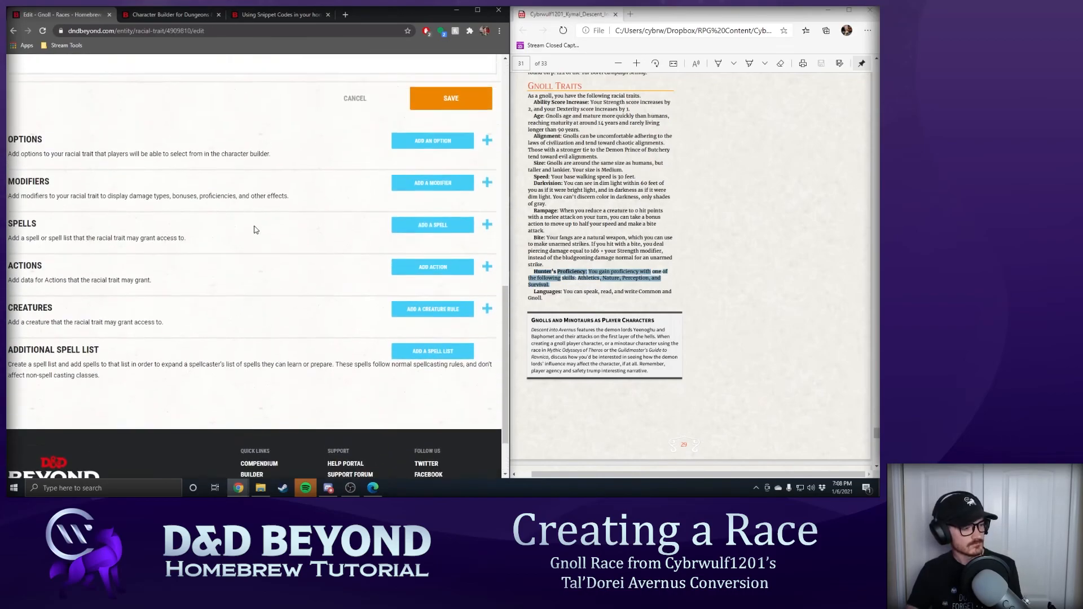
click(405, 247)
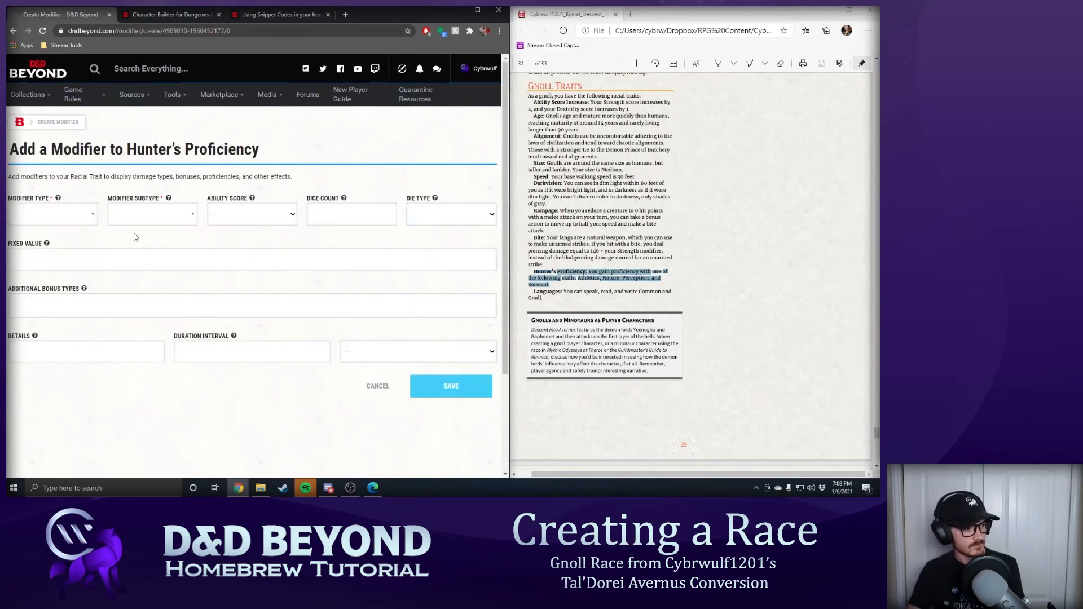
click(71, 216)
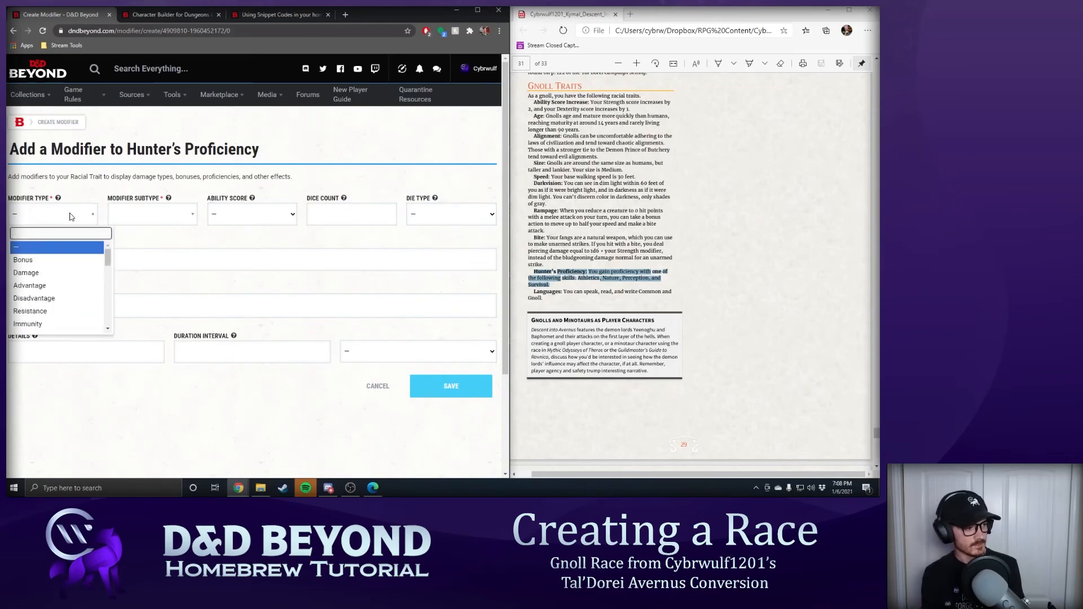
text(ski)
click(70, 214)
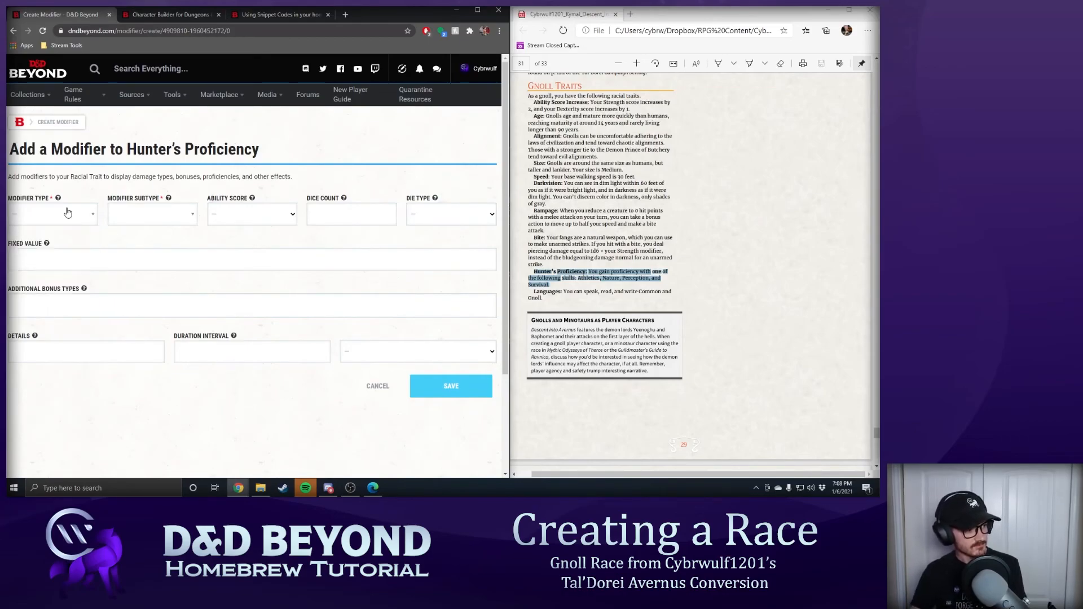
click(67, 214)
text(prof)
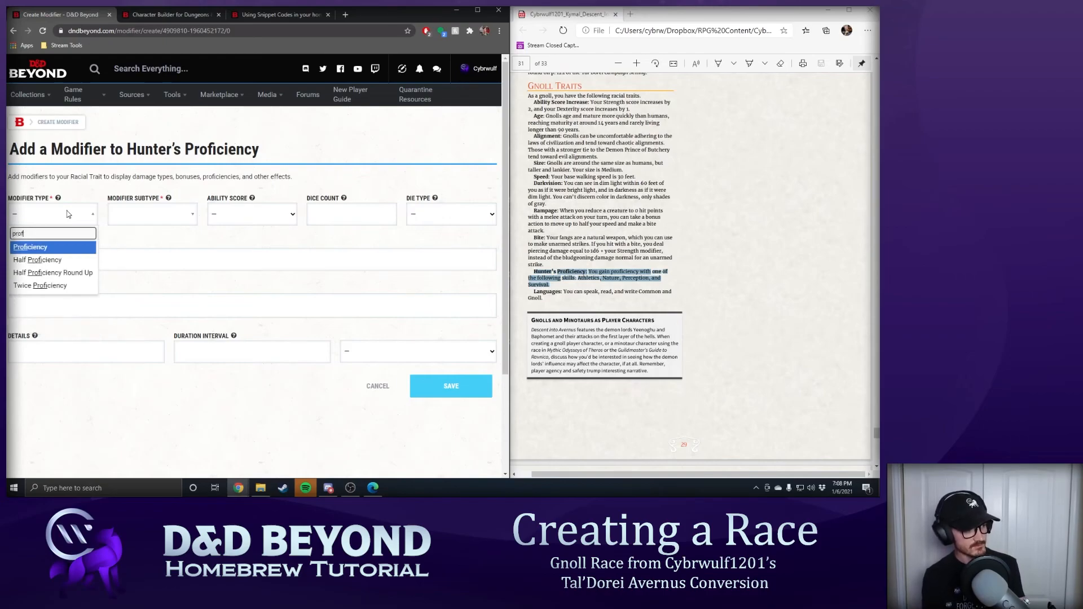
key(Return)
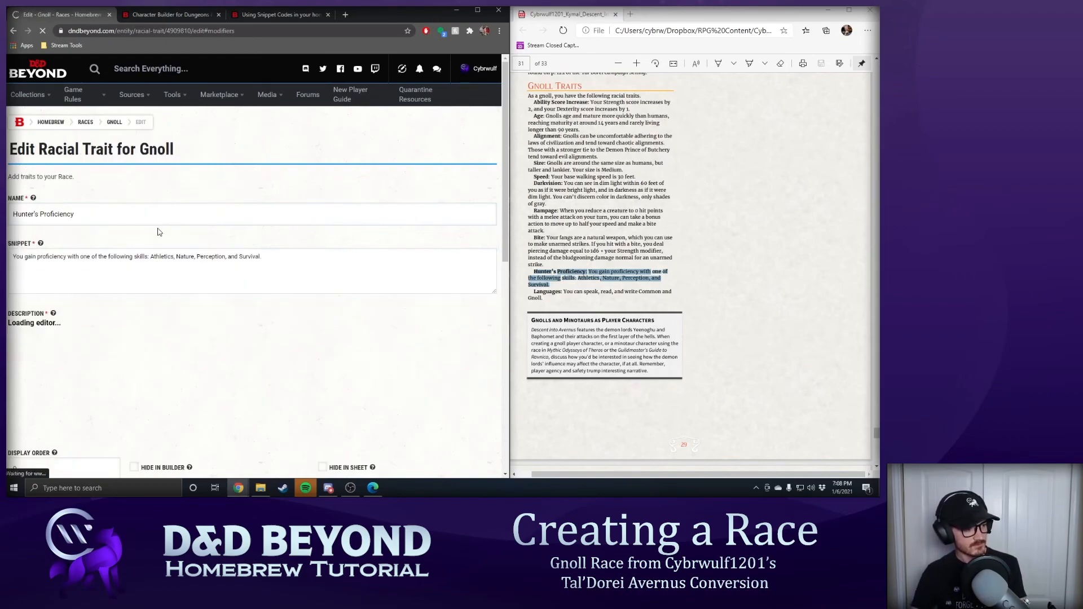
- Open the new Proficiency modifier for editing and look through the modifier subtypes matching "choose"
click(449, 115)
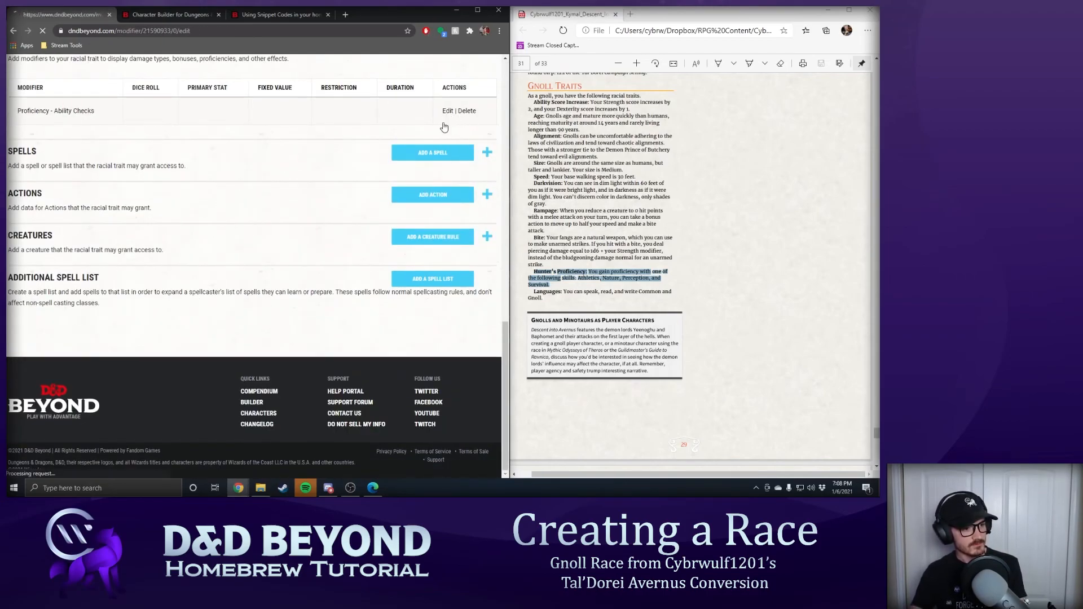
click(161, 212)
text(choos)
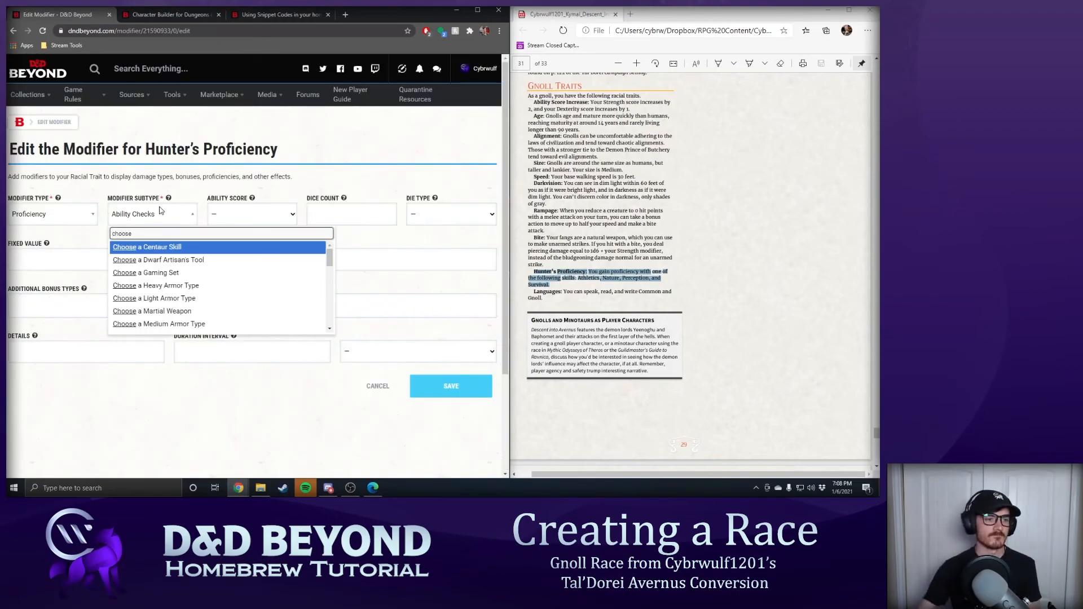
text(e)
click(666, 276)
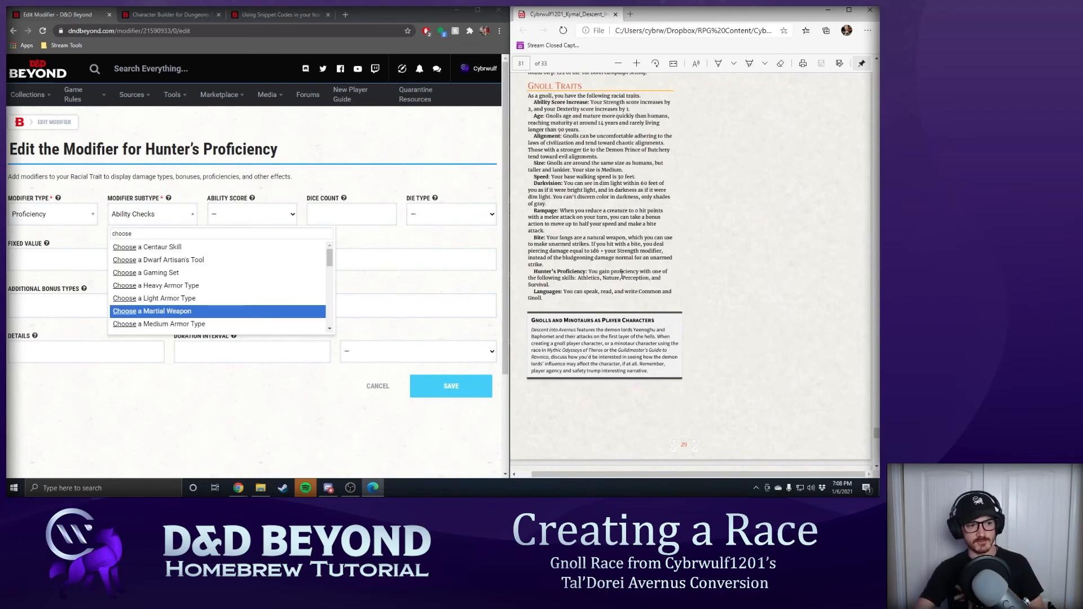
scroll(278, 288, down, 4)
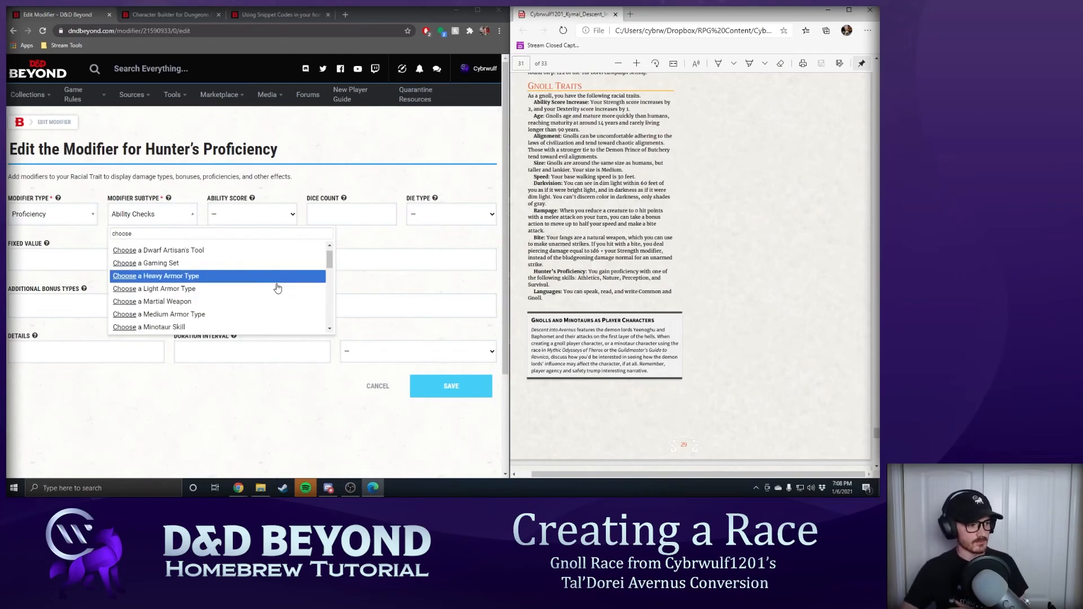
scroll(265, 277, up, 2)
scroll(266, 278, down, 3)
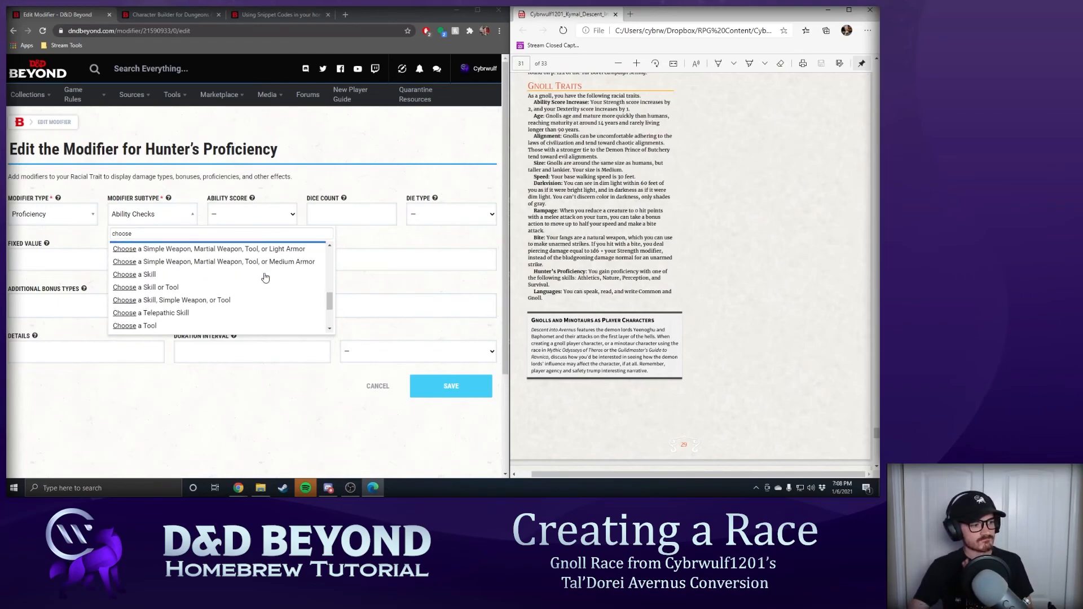
scroll(256, 285, down, 3)
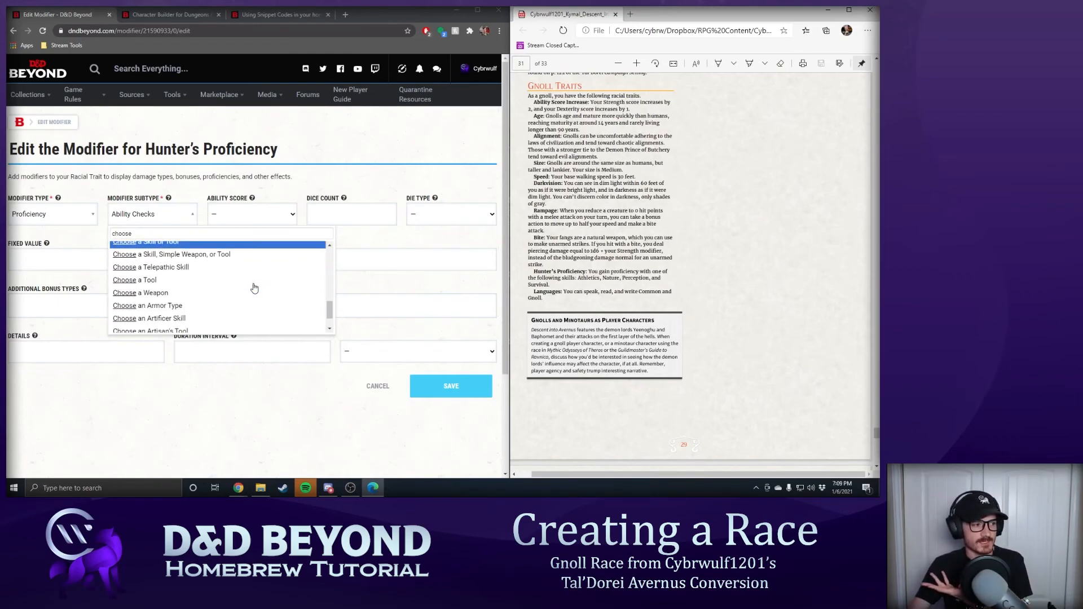
scroll(234, 327, up, 4)
scroll(235, 327, up, 3)
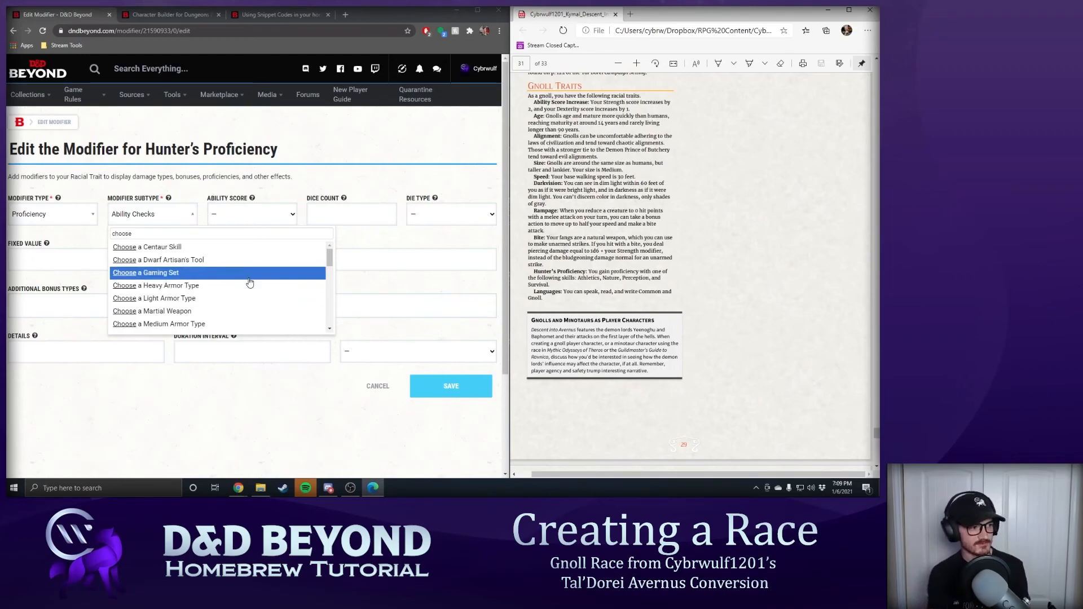
- Set the modifier's subtype to Choose a Skill
key(space)
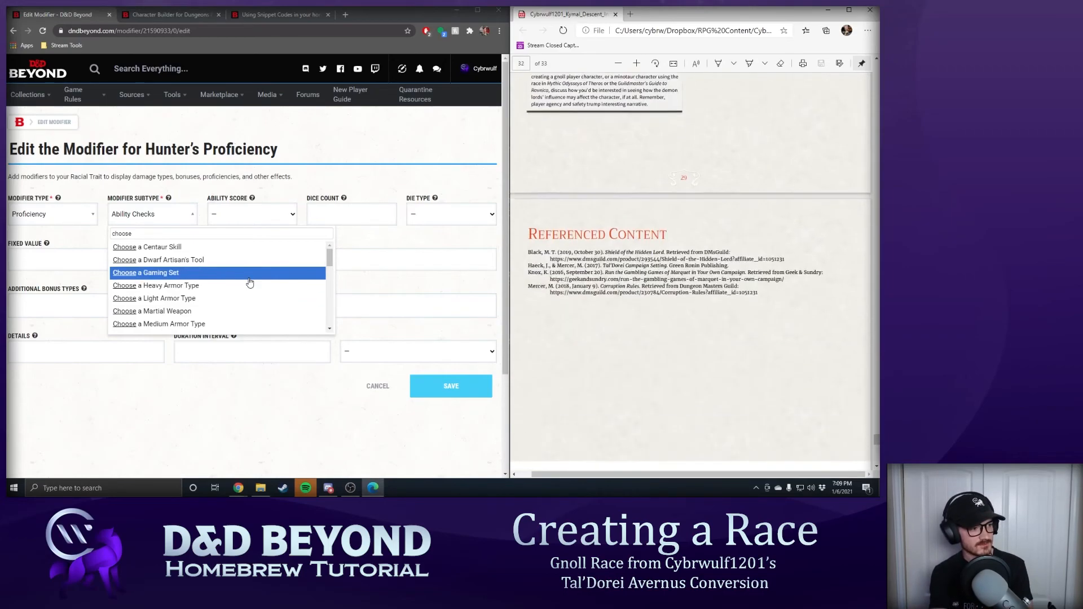
click(180, 235)
text(a skill)
click(180, 248)
scroll(581, 246, up, 3)
scroll(593, 252, down, 3)
scroll(594, 252, up, 4)
scroll(593, 248, down, 2)
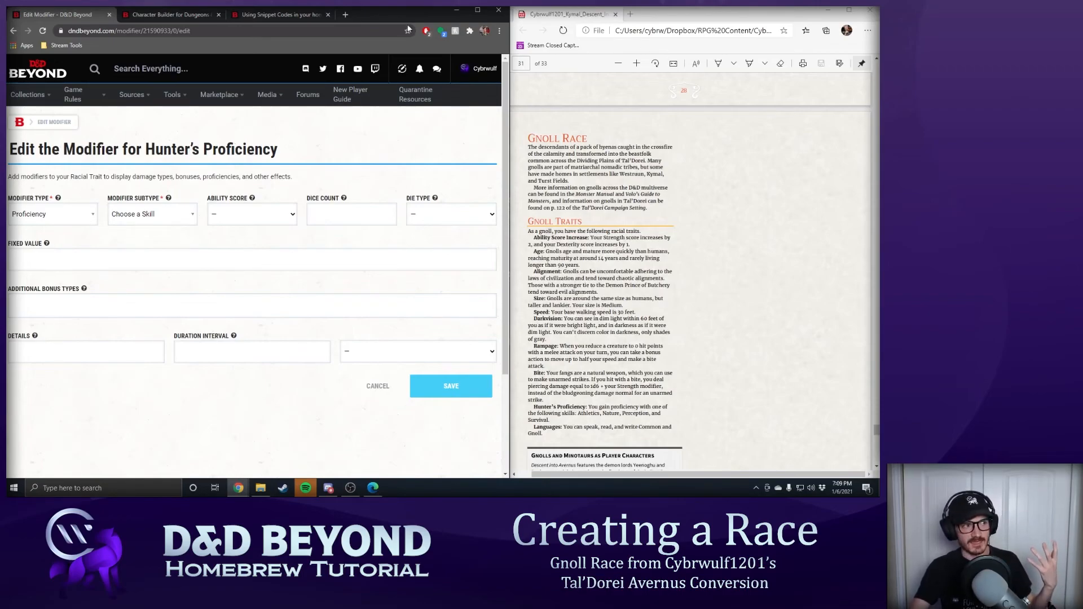
- Check the Proficiency Swaps rules on the Tasha's Character Options page in the other browser window
click(208, 15)
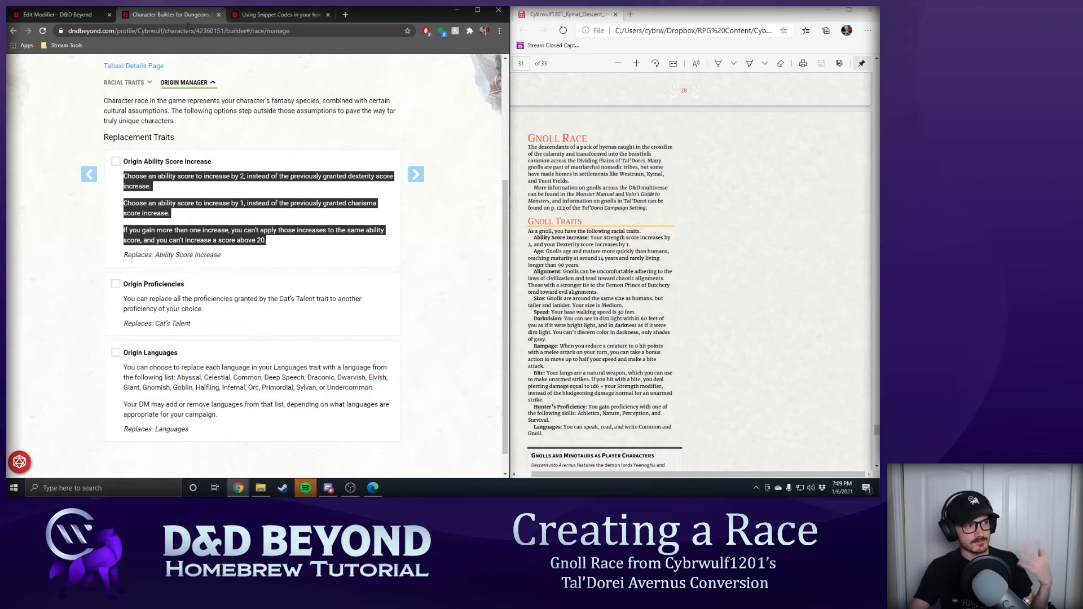
click(91, 20)
mouse_move(238, 488)
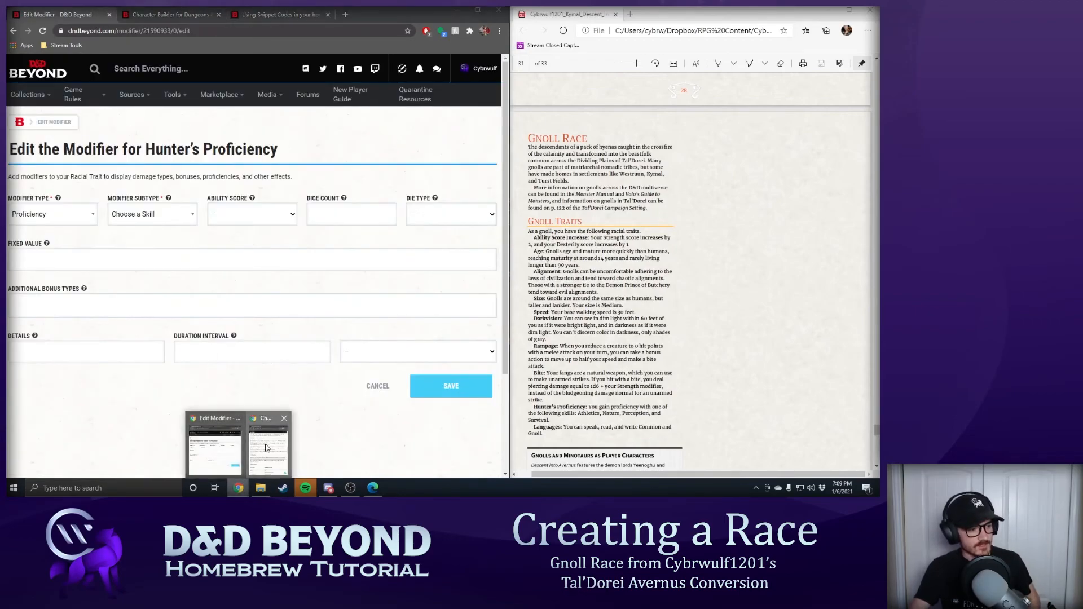
click(266, 447)
scroll(713, 316, down, 5)
scroll(713, 318, up, 2)
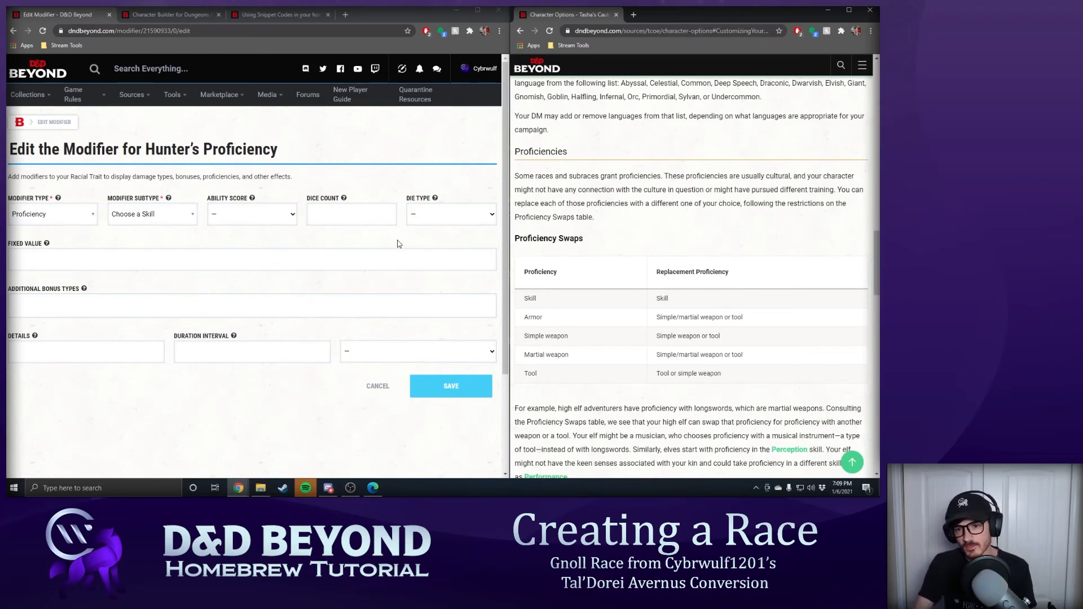
scroll(367, 277, down, 3)
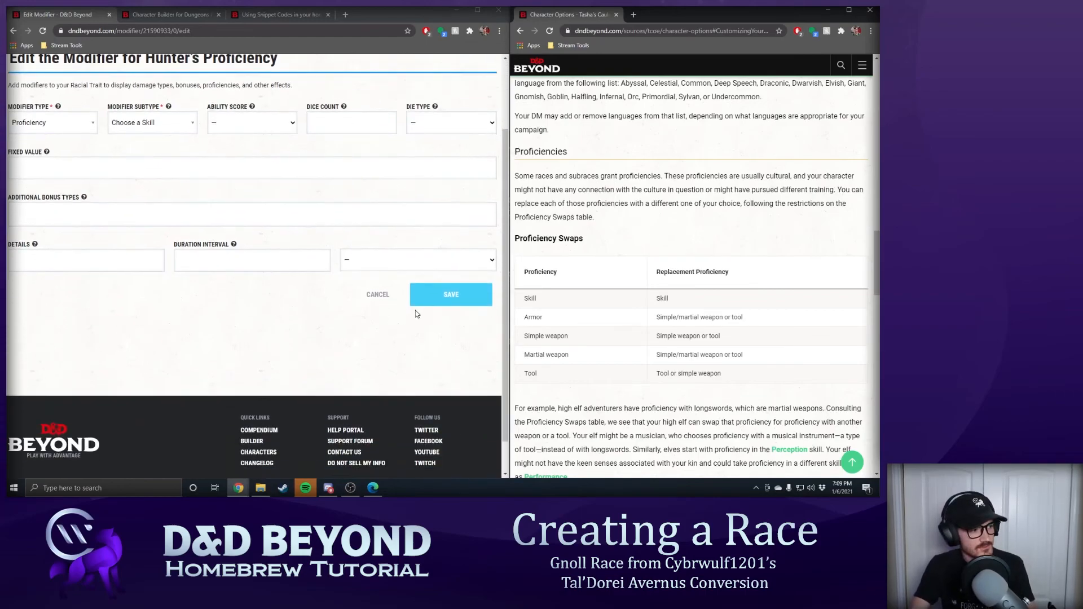
- Save the Choose a Skill modifier and the Hunter's Proficiency trait, returning to the Gnoll's list of racial traits
click(479, 304)
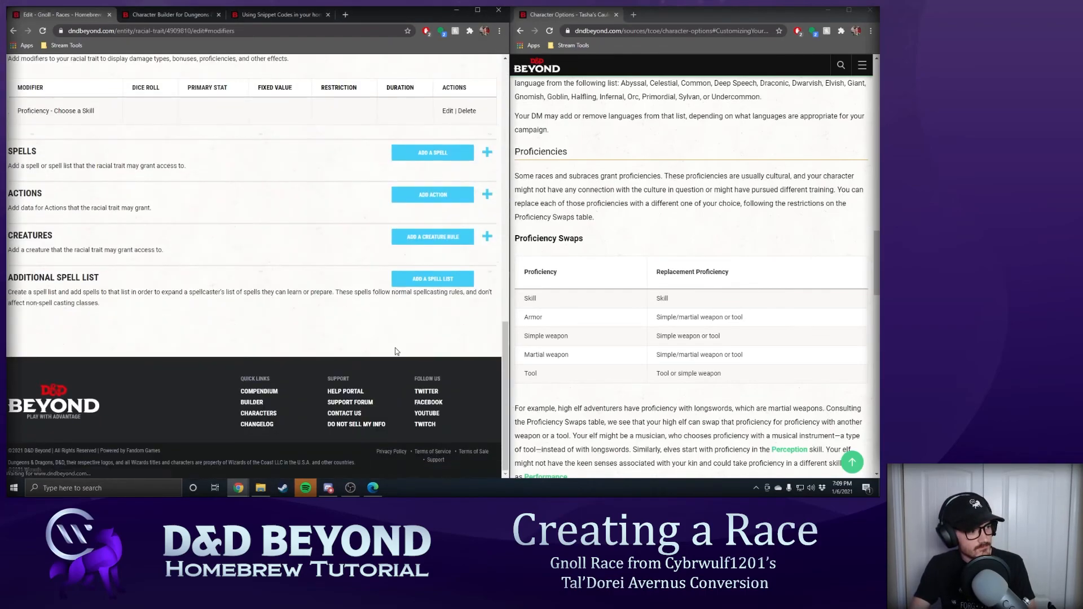
scroll(336, 348, up, 3)
click(456, 191)
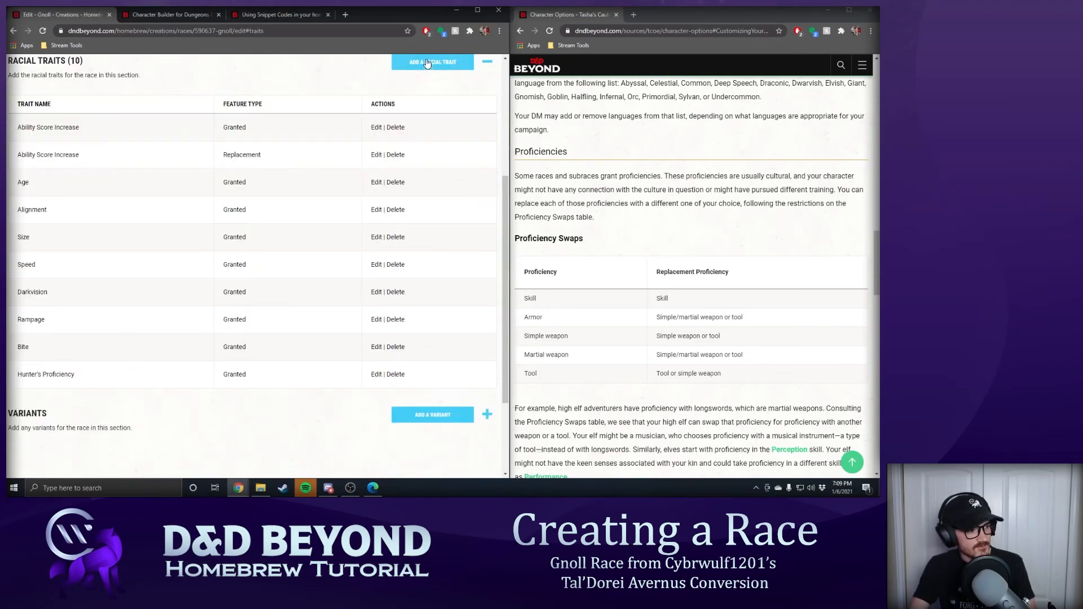
- Start a new racial trait for the Gnoll and name it Skill Proficiency
click(431, 64)
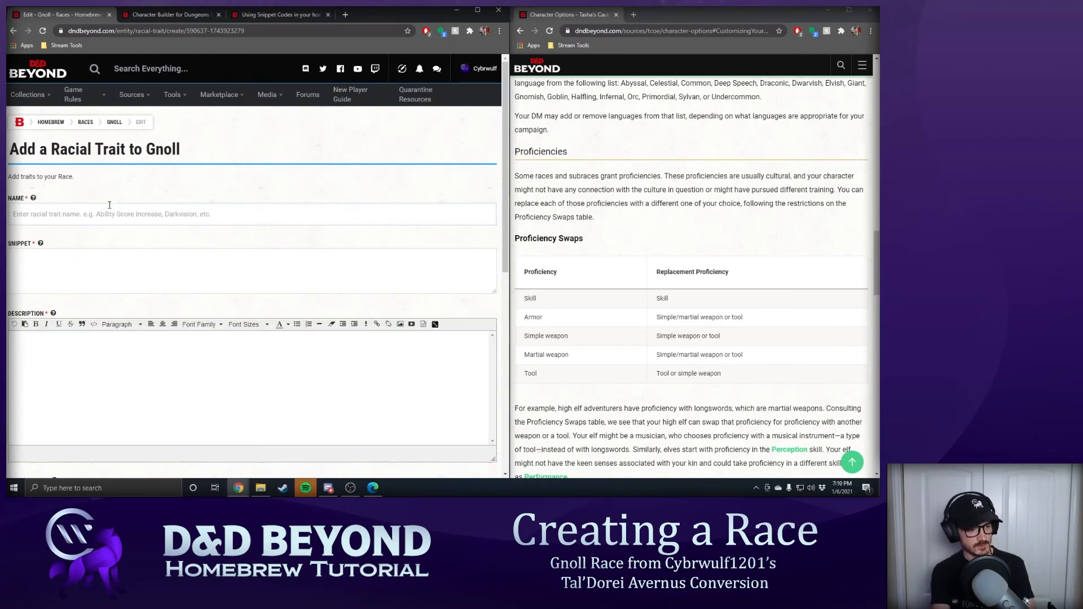
text(Proficiency)
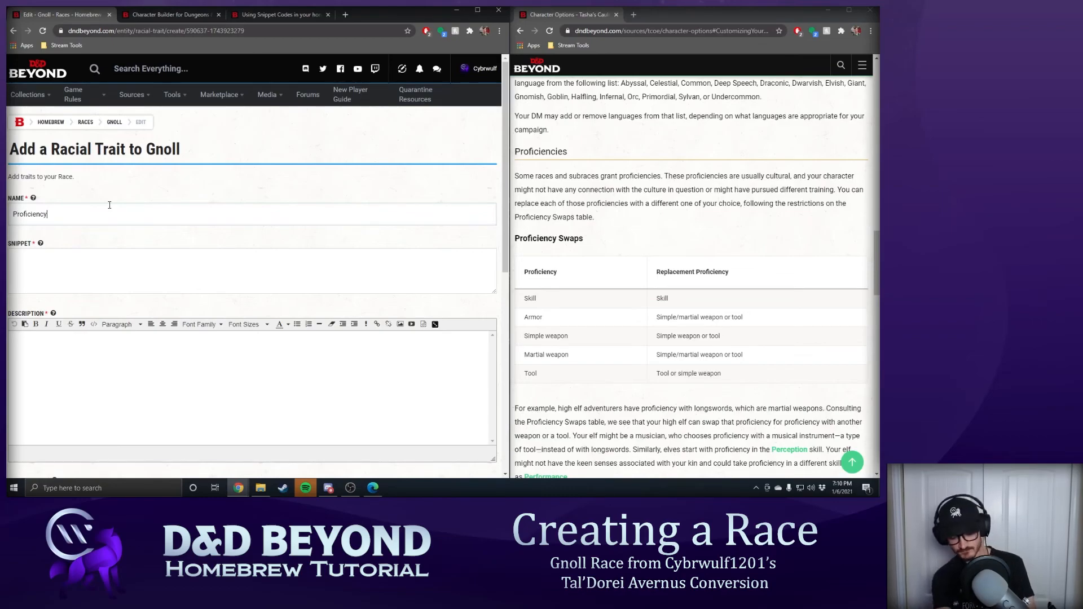
click(14, 214)
text(Skill)
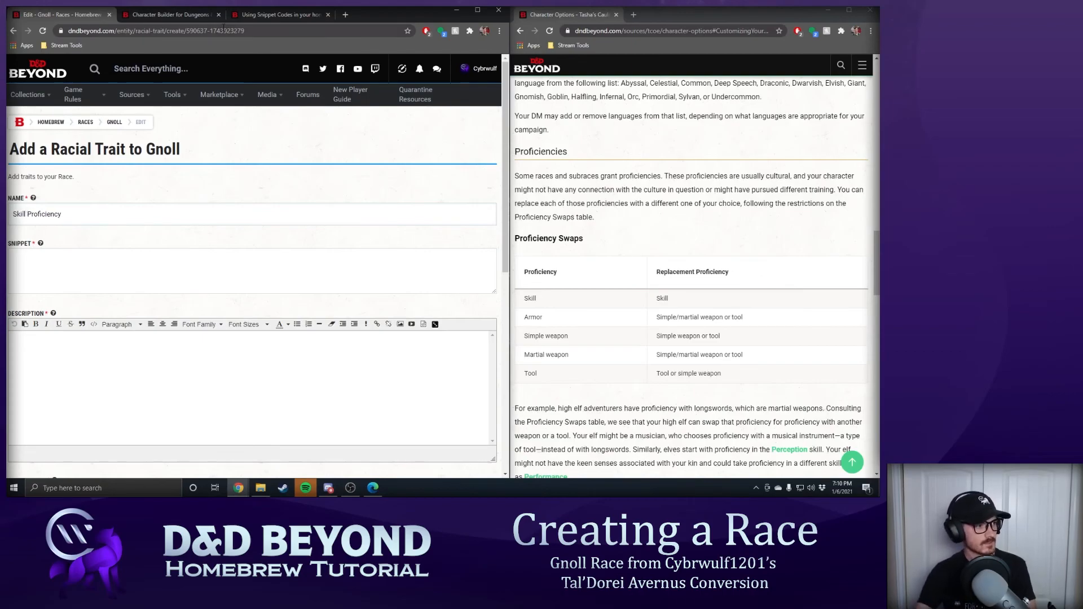
- Bring up the Tabaxi's replacement traits in the Character Builder's Origin Manager as a wording reference
click(170, 15)
click(275, 15)
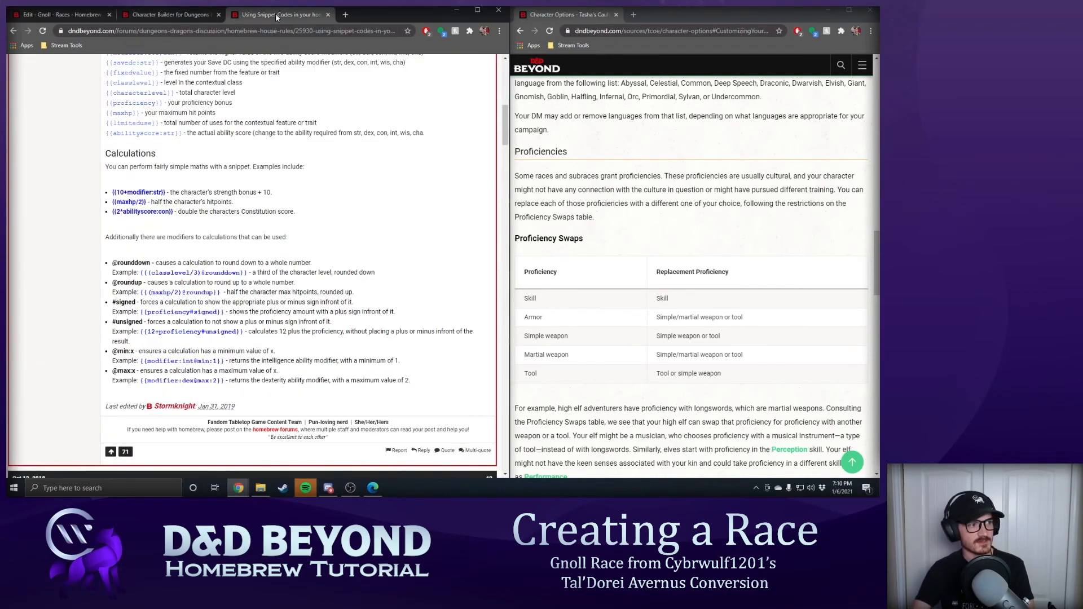
click(238, 487)
click(269, 462)
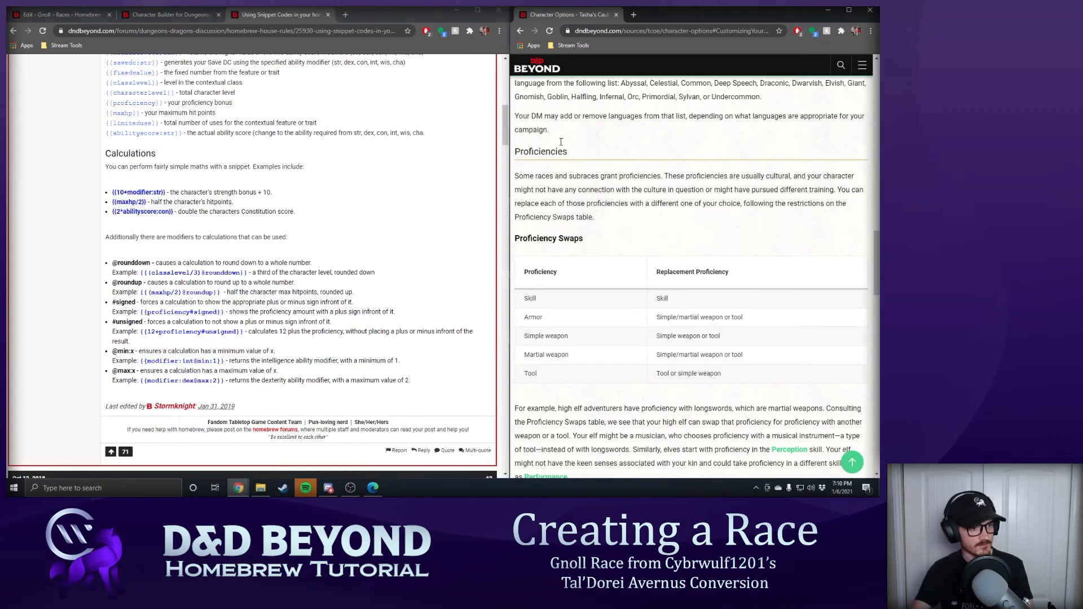
scroll(648, 191, up, 3)
click(169, 15)
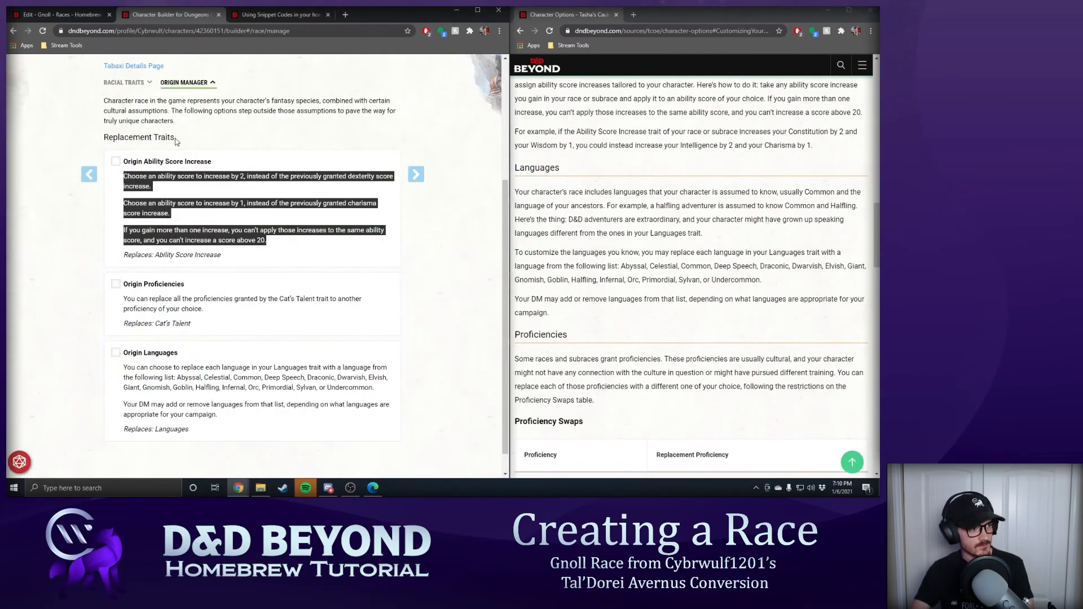
scroll(222, 165, up, 3)
click(376, 206)
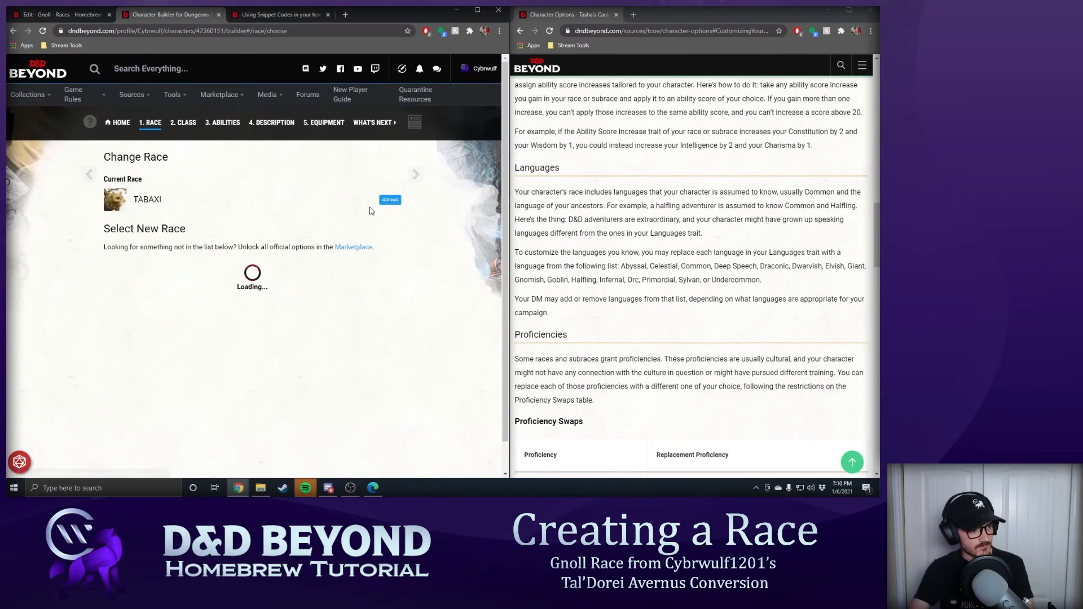
key(alt+Left)
scroll(314, 224, down, 4)
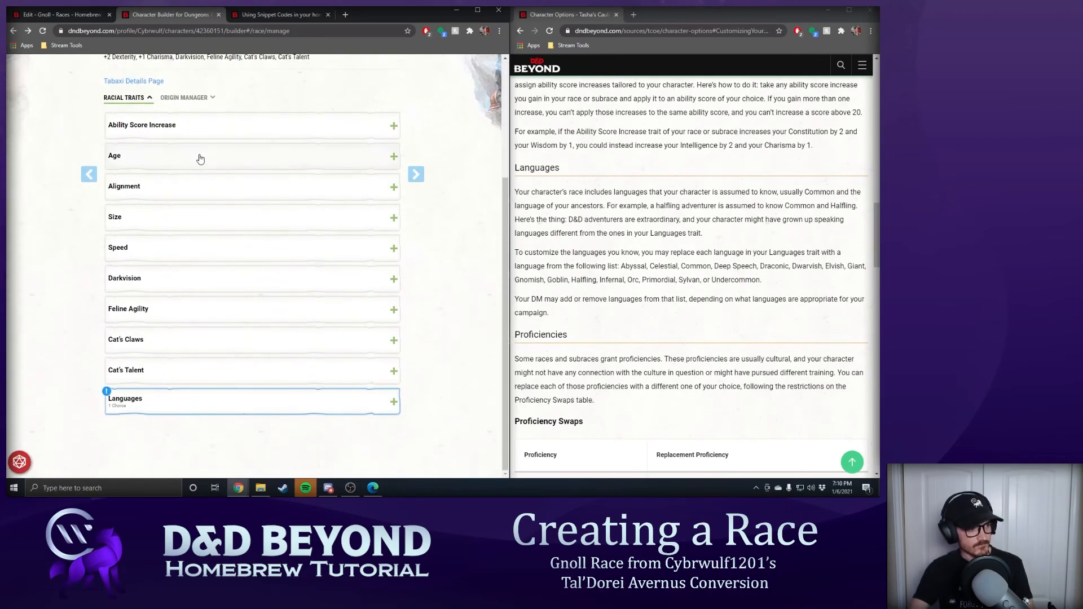
click(186, 98)
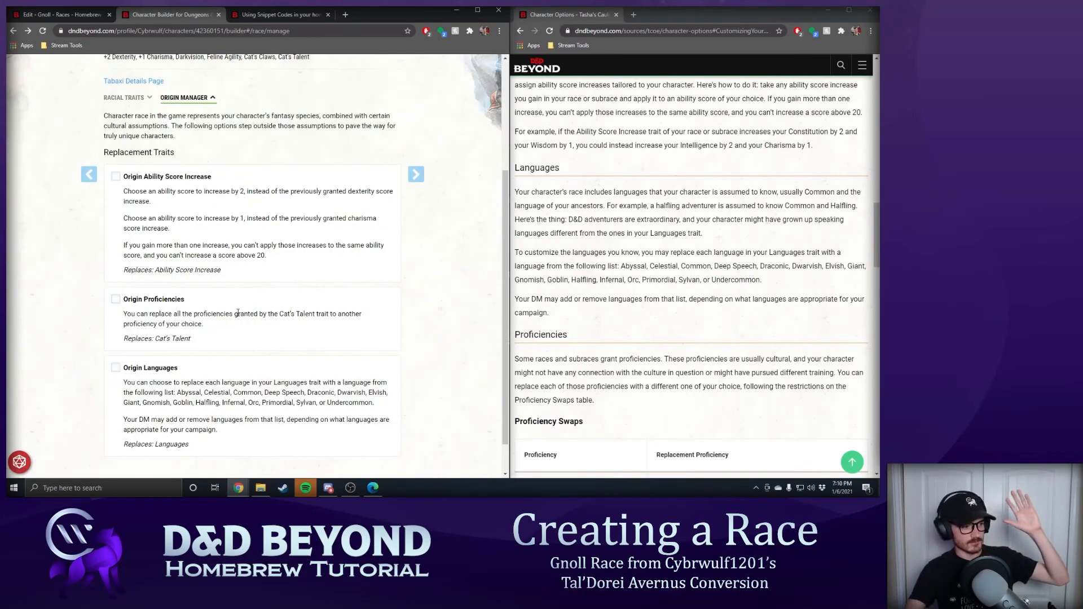
- Copy the Origin Proficiencies description about replacing the proficiencies granted by the Cat's Talent trait
scroll(237, 312, down, 1)
drag(203, 284, 124, 274)
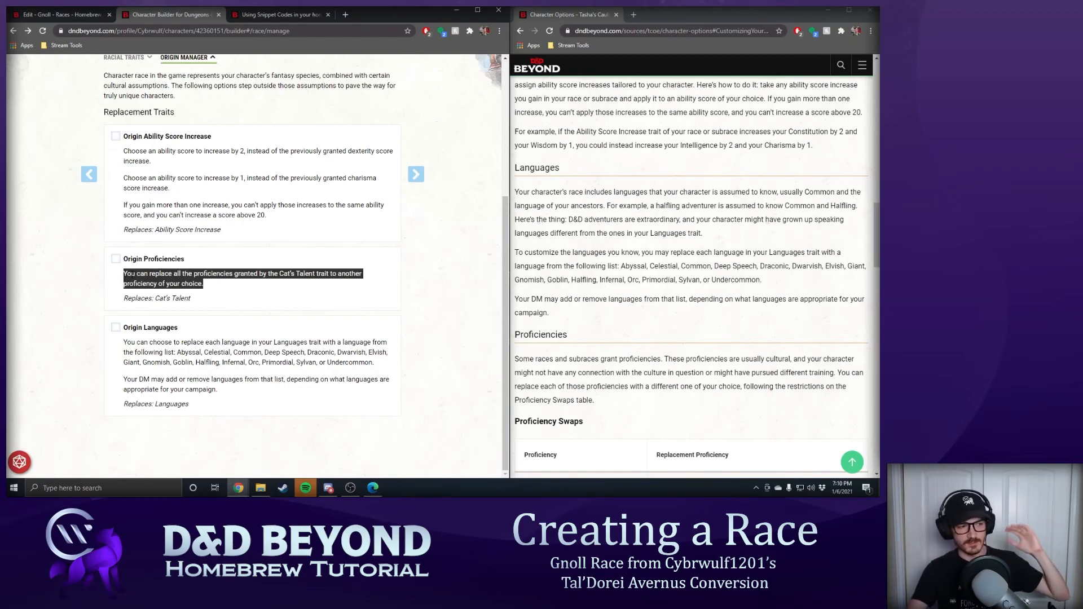
right_click(145, 281)
click(169, 286)
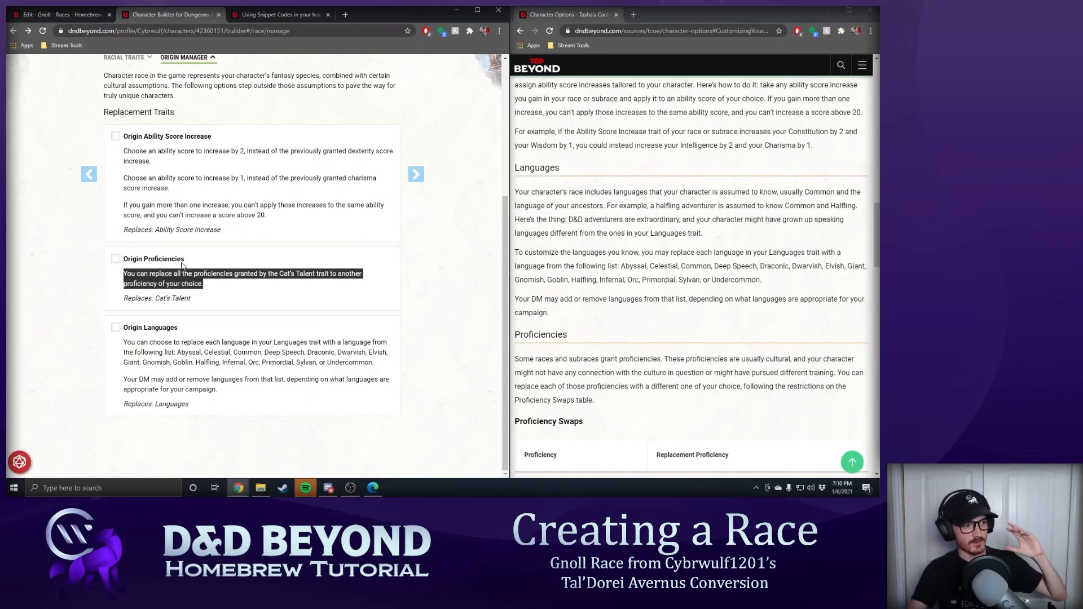
scroll(221, 282, up, 2)
scroll(229, 309, down, 1)
click(189, 347)
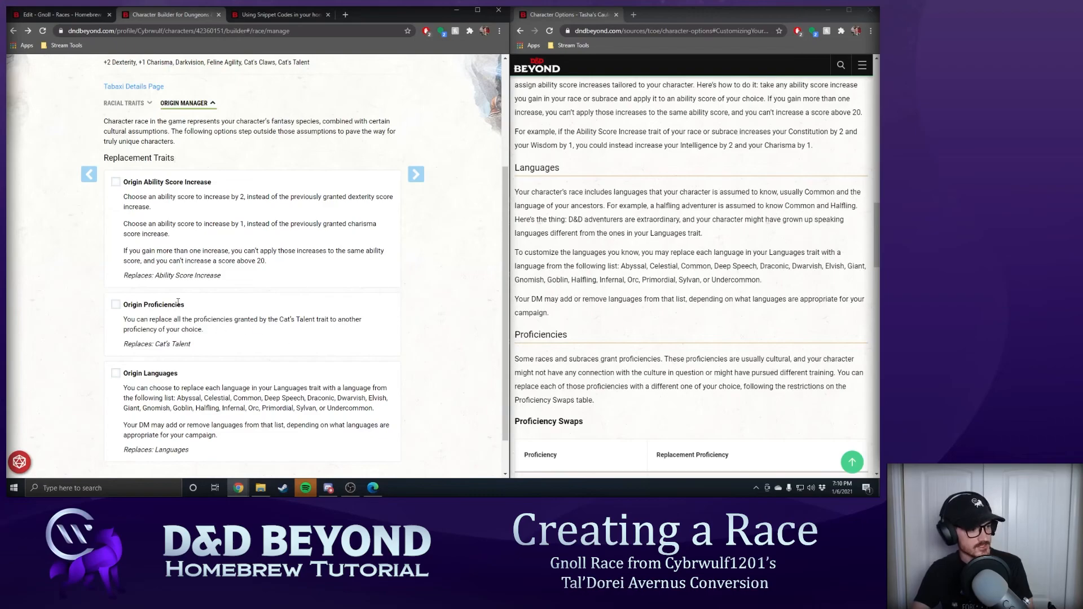
- Paste the copied Origin Proficiencies text into the Skill Proficiency trait's description on the homebrew page
click(62, 14)
click(127, 353)
key(ctrl+v)
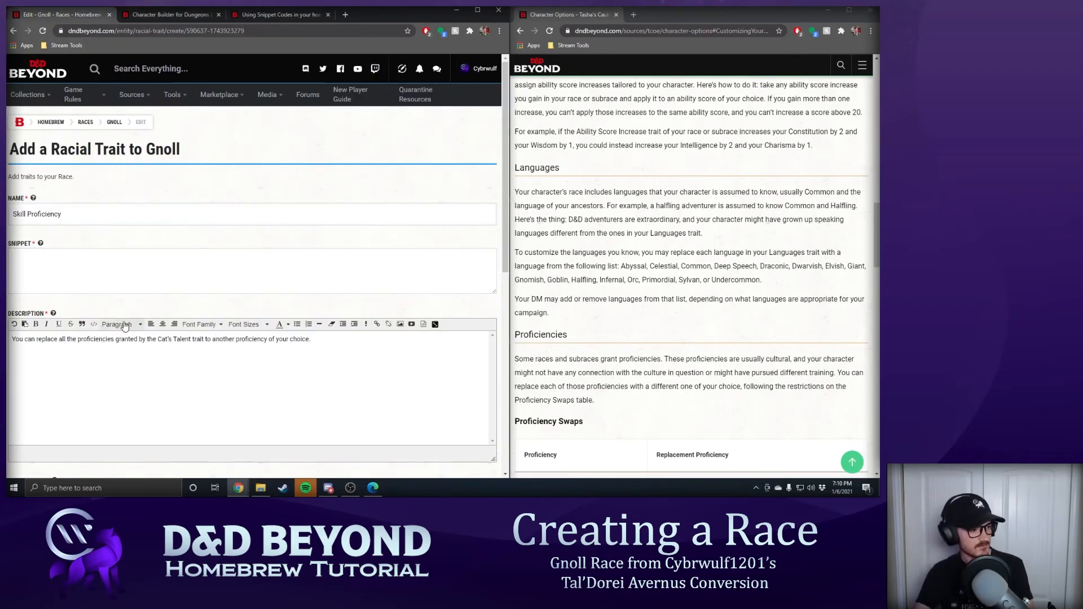
- Replace "Cat's Talent" in the description with "Hunter's Proficiency", correcting the misspelled word
drag(158, 339, 194, 340)
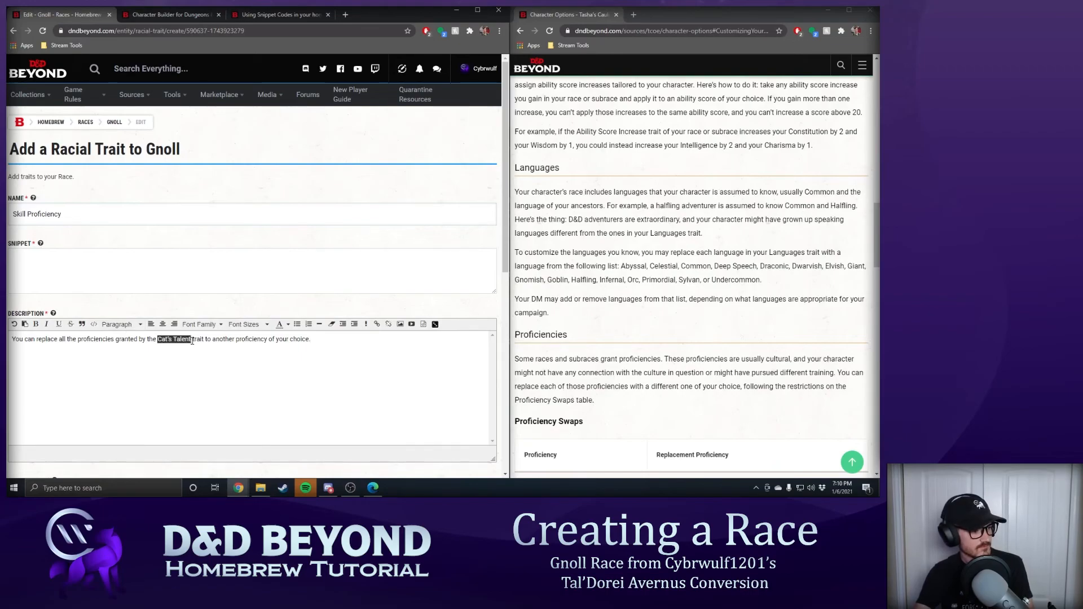
text(Hunter's Pro)
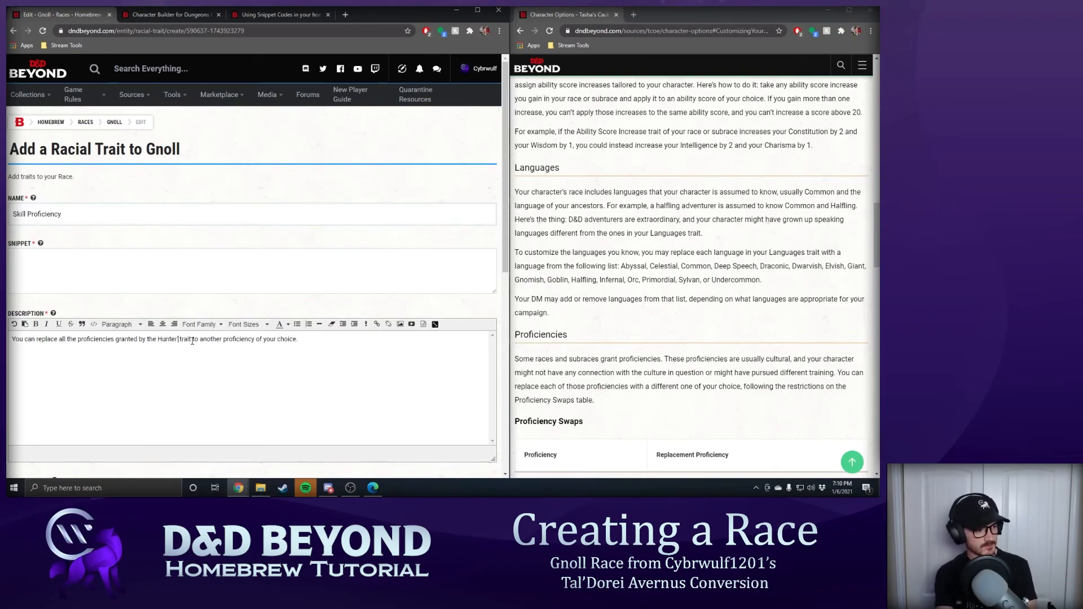
text(ficiency)
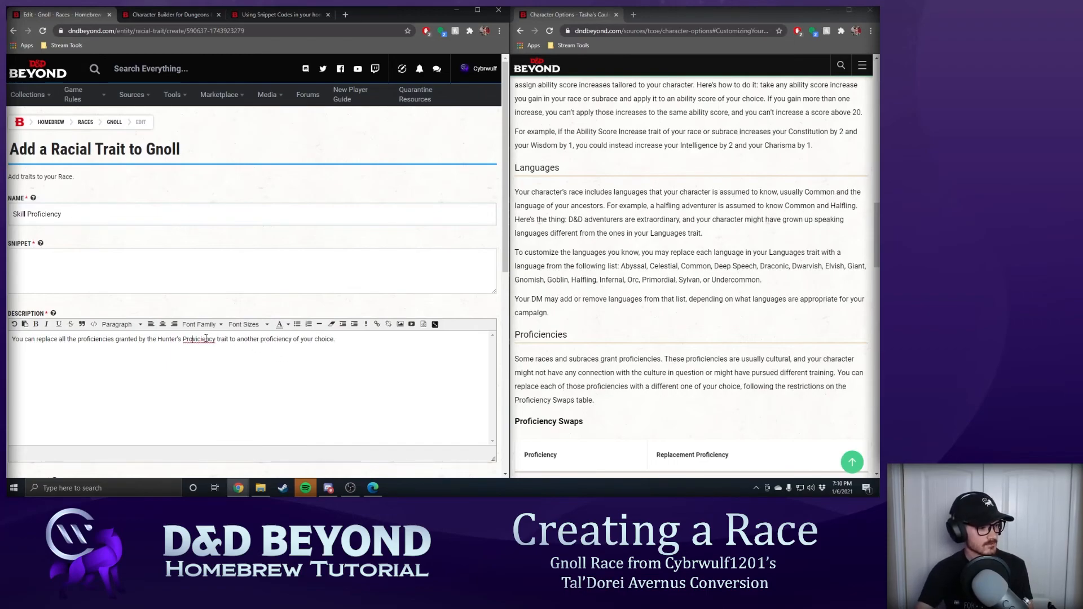
key(Left)
key(Left)
key(Left)
key(Left)
key(Left)
key(Left)
key(Left)
key(BackSpace)
text(f)
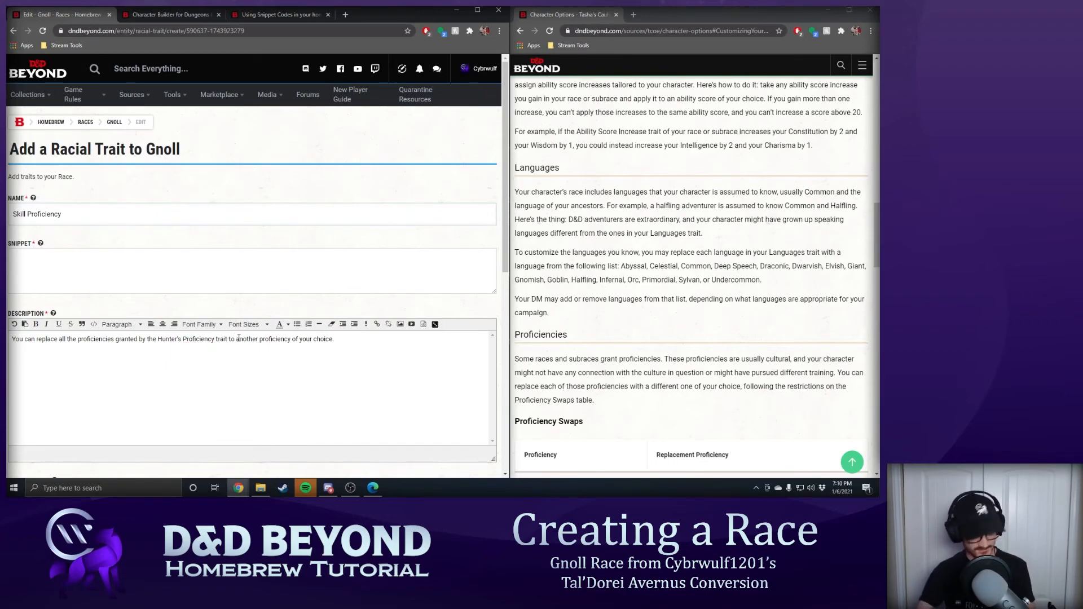
- Copy the whole description text into the Skill Proficiency trait's snippet
key(ctrl+a)
key(ctrl+c)
click(212, 276)
key(ctrl+v)
click(370, 371)
- Set the trait's display order to 9 and its feature type to Replacement, and save the trait
scroll(361, 361, down, 5)
scroll(204, 341, up, 2)
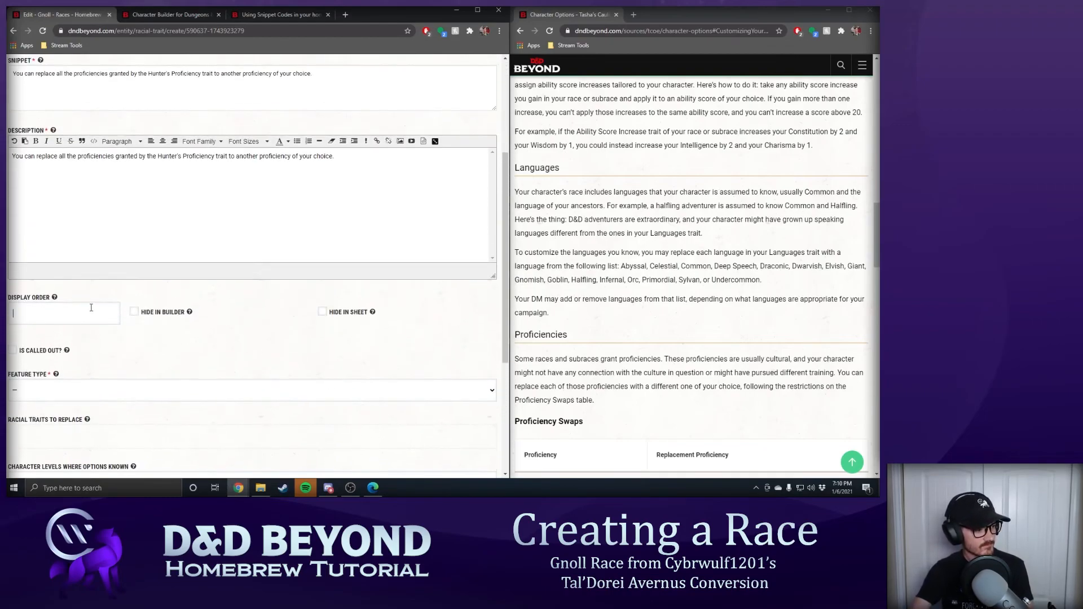
scroll(170, 373, down, 1)
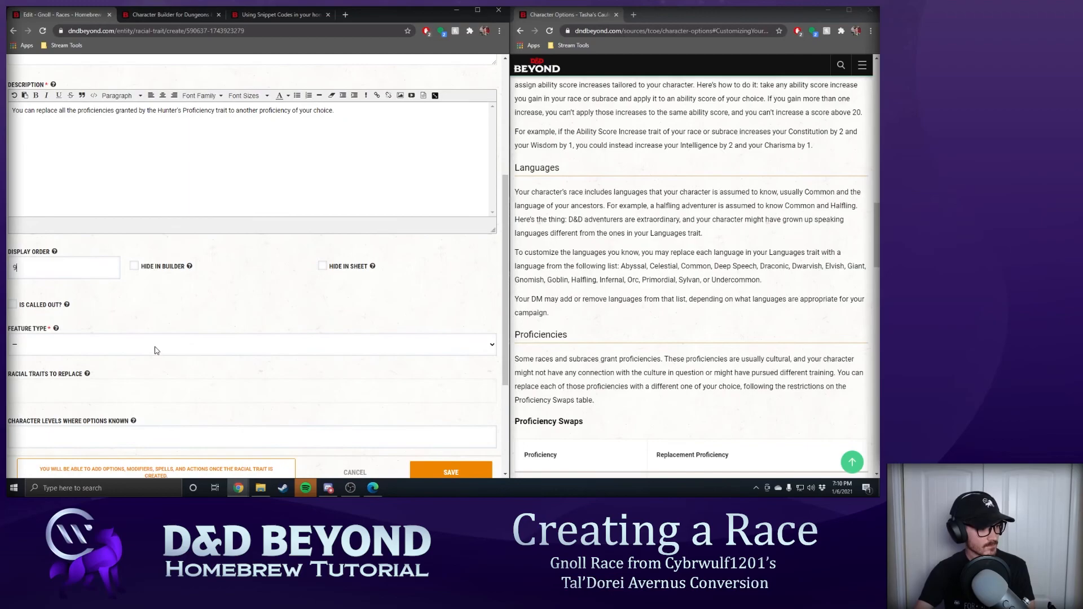
click(155, 345)
click(98, 388)
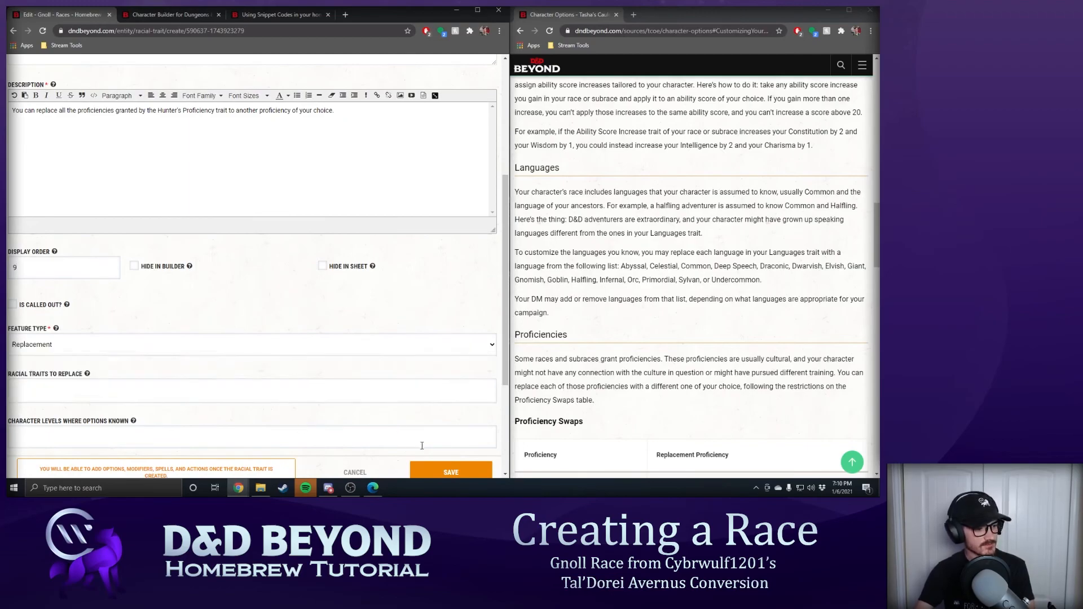
click(451, 472)
- Add a Proficiency modifier with the subtype Choose a Skill to the Skill Proficiency trait and save the trait
scroll(364, 379, down, 10)
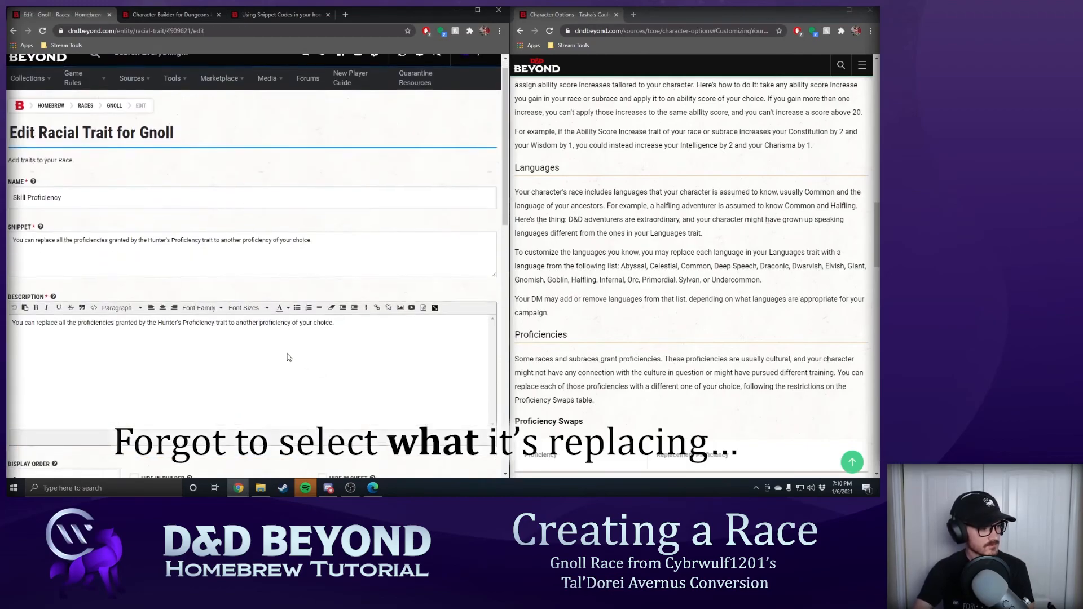
click(438, 246)
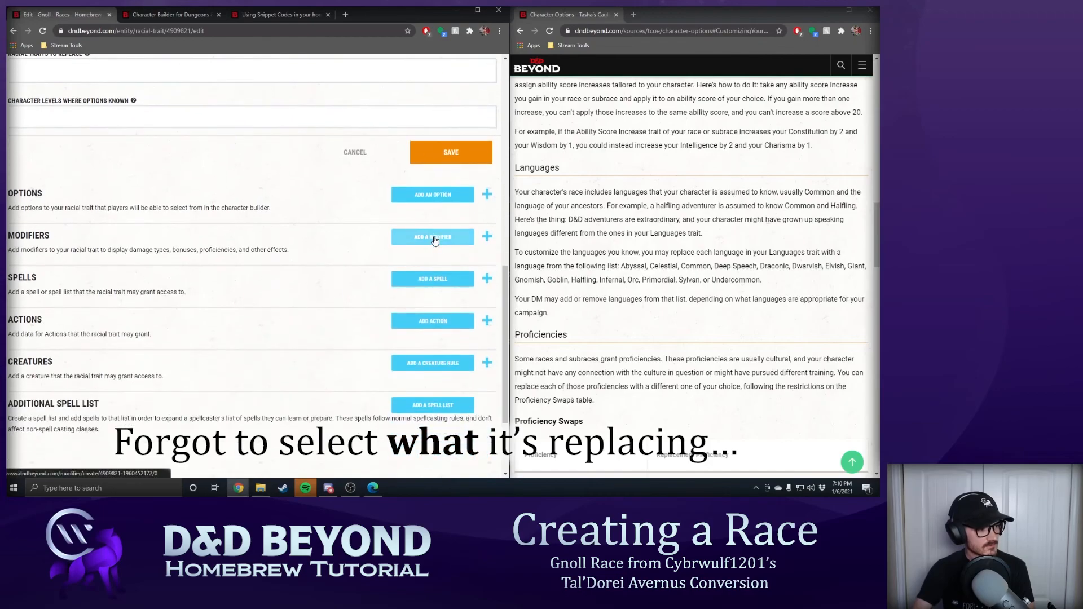
click(83, 212)
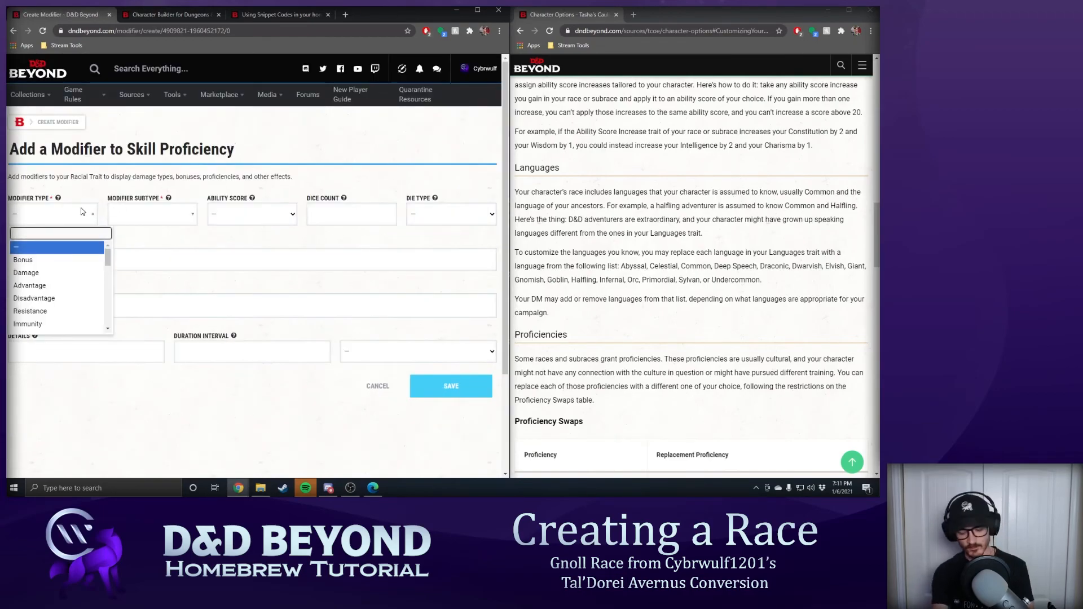
text(pro)
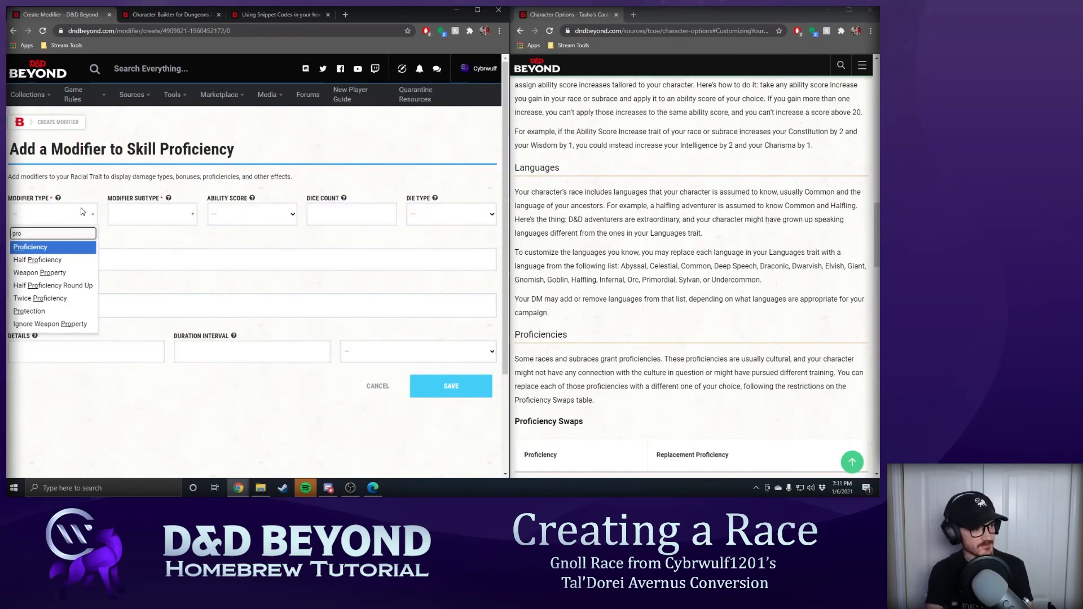
click(83, 251)
click(158, 213)
text(c)
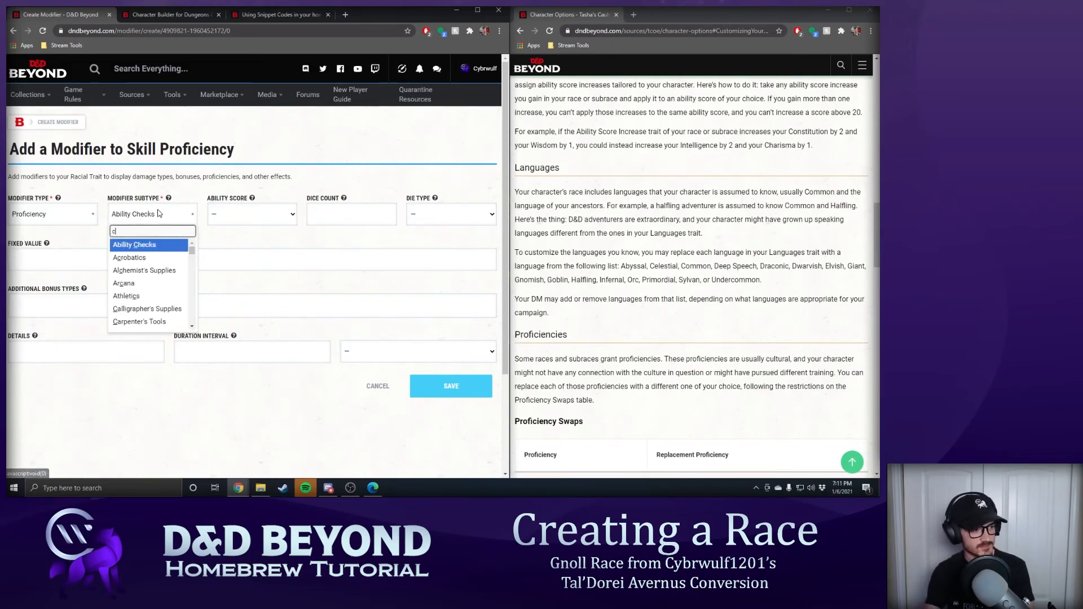
text(hoose a skill)
key(Return)
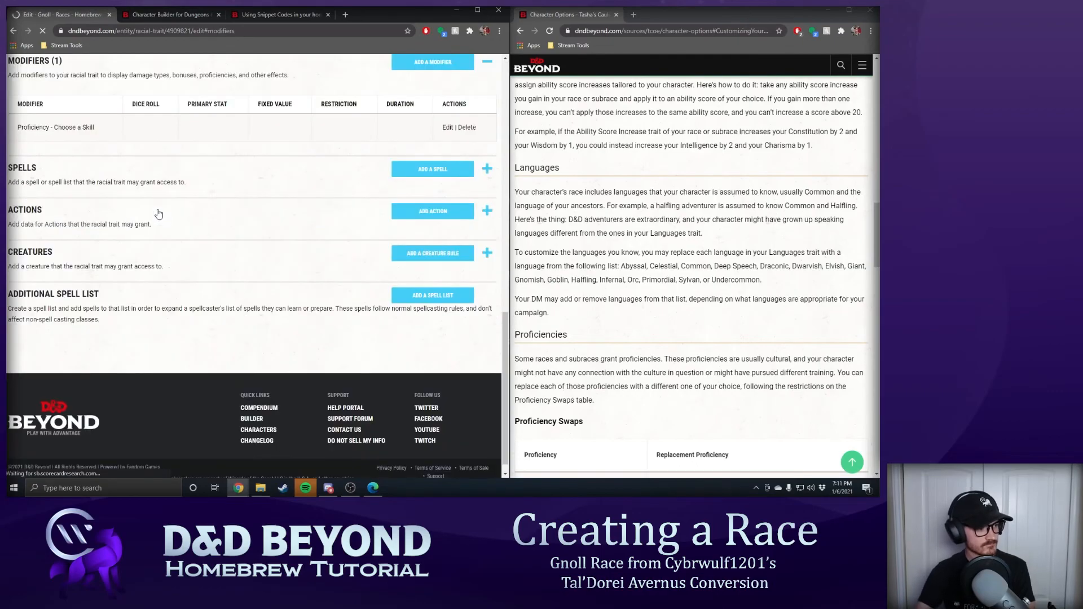
scroll(345, 304, up, 5)
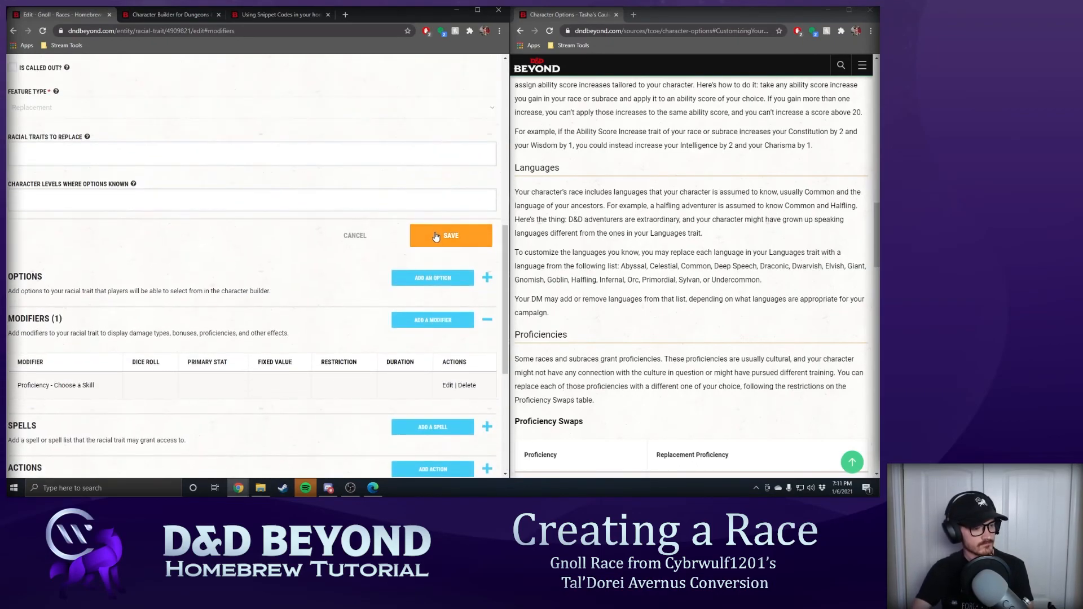
click(436, 240)
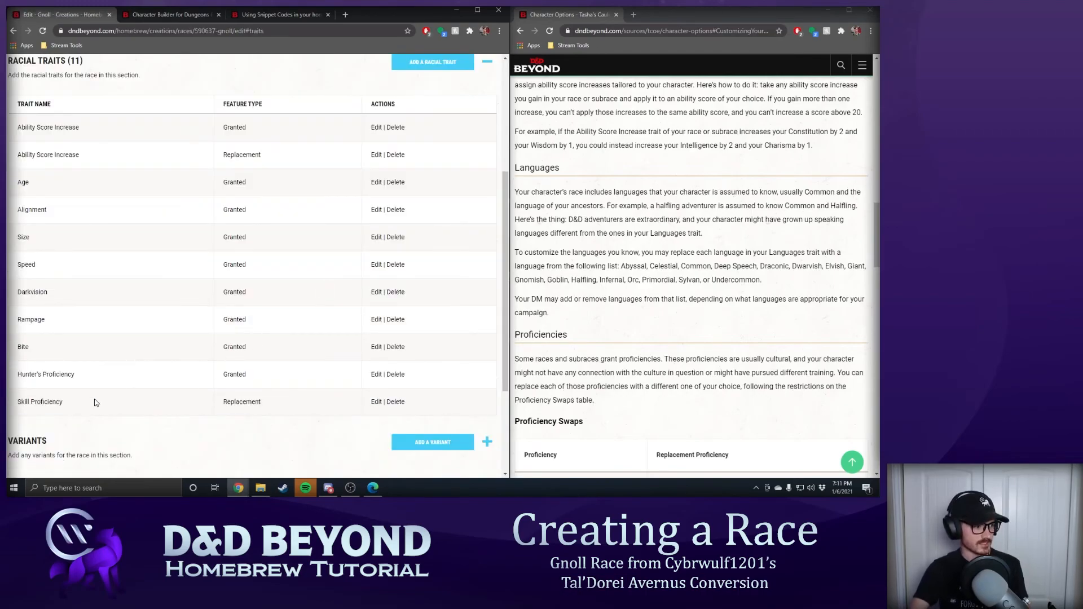
- Start another new racial trait from the Gnoll's list of racial traits
scroll(268, 388, down, 1)
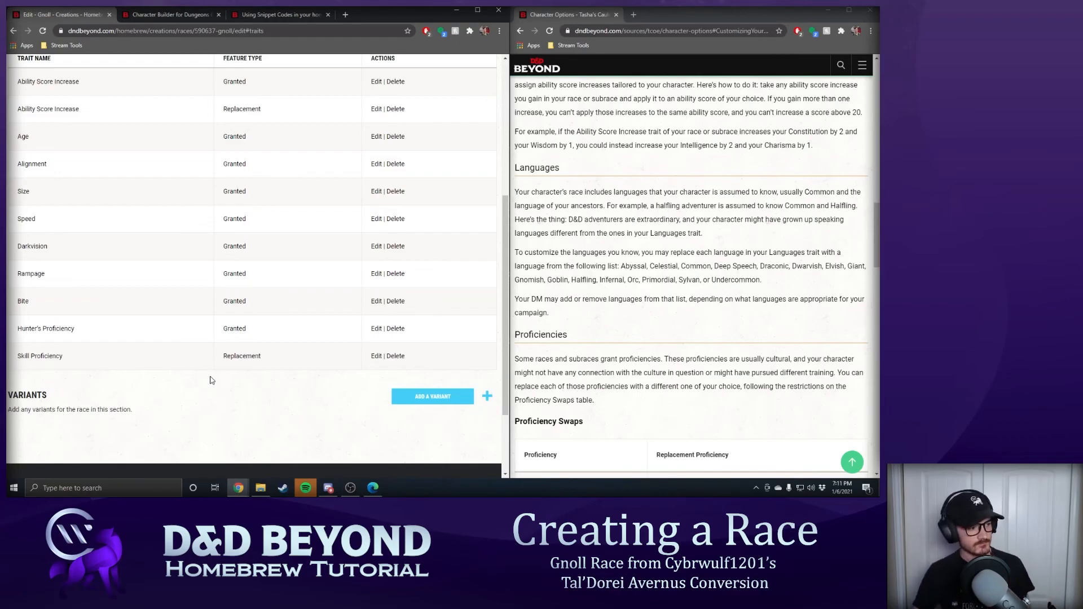
scroll(404, 314, up, 5)
click(431, 254)
- Switch to the Gnoll race PDF and copy its Languages trait text, "You can speak, read, and write Common and Gnoll."
scroll(566, 315, down, 3)
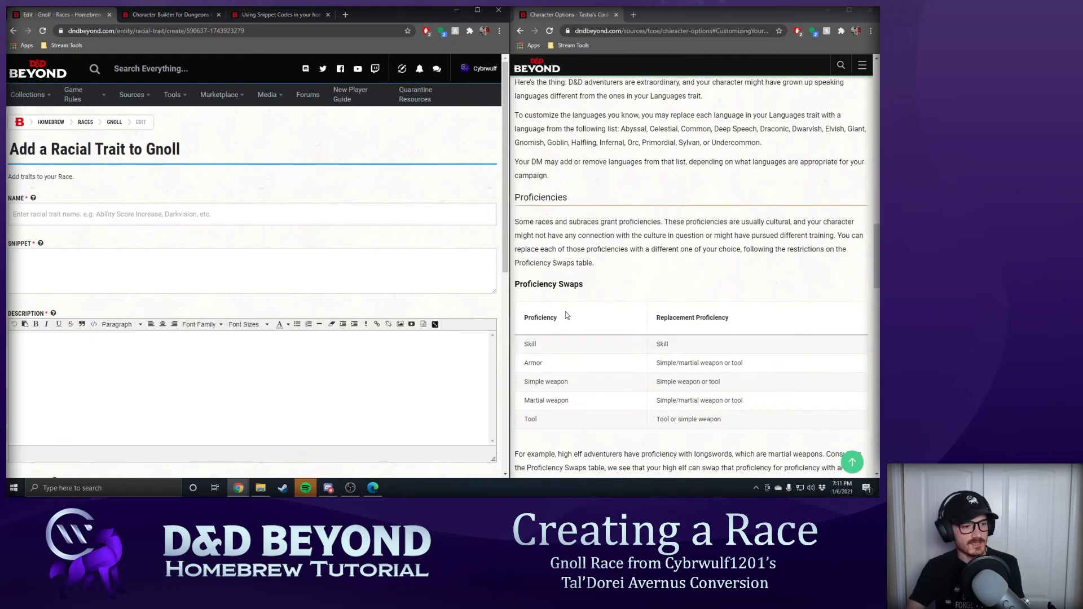
click(373, 488)
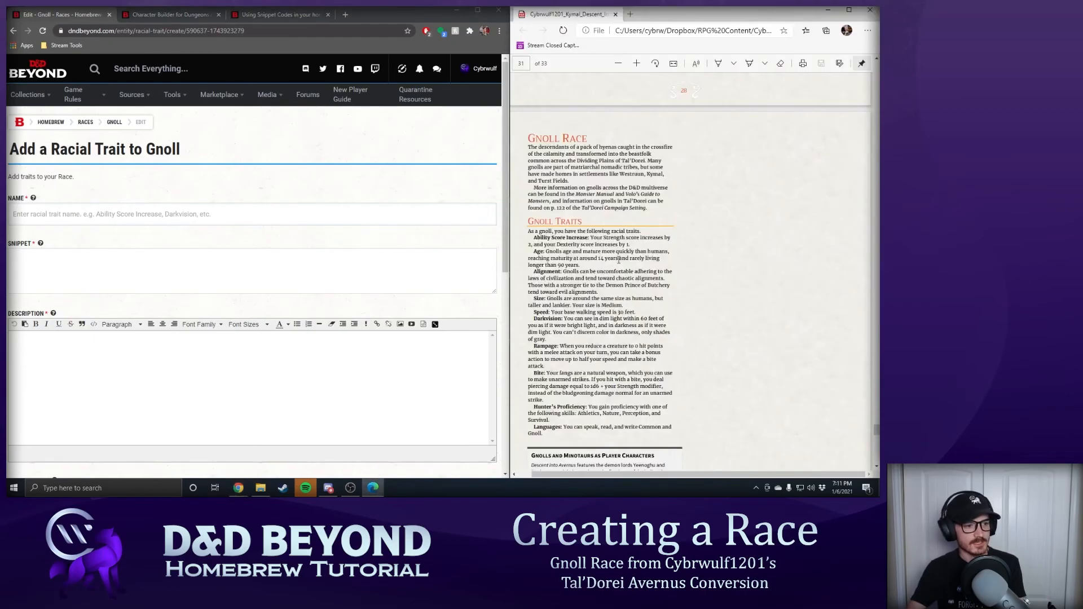
scroll(649, 324, down, 1)
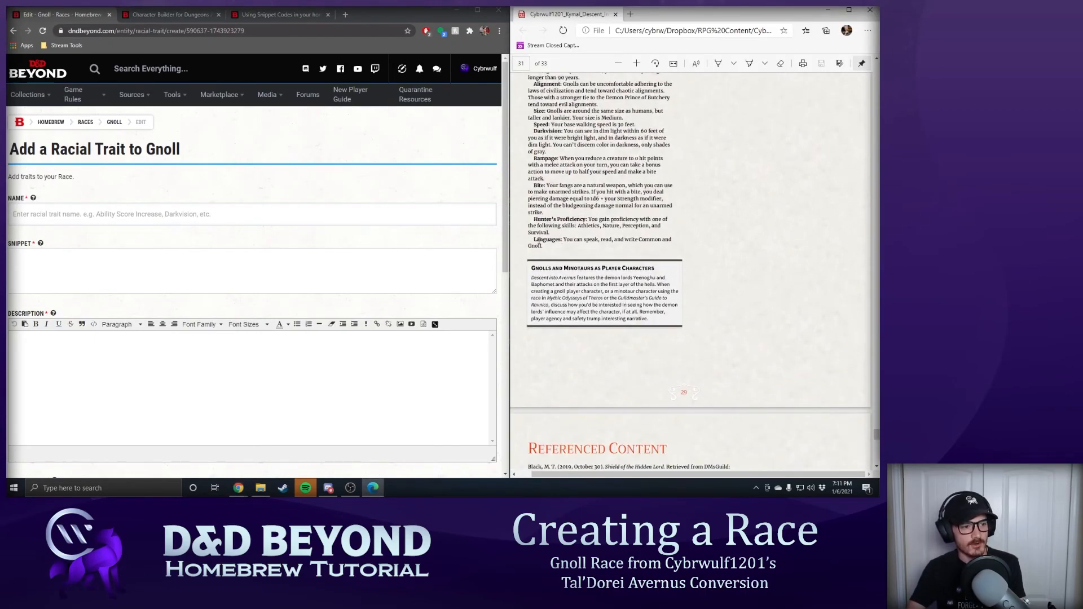
drag(562, 240, 536, 241)
click(561, 243)
right_click(536, 241)
click(555, 250)
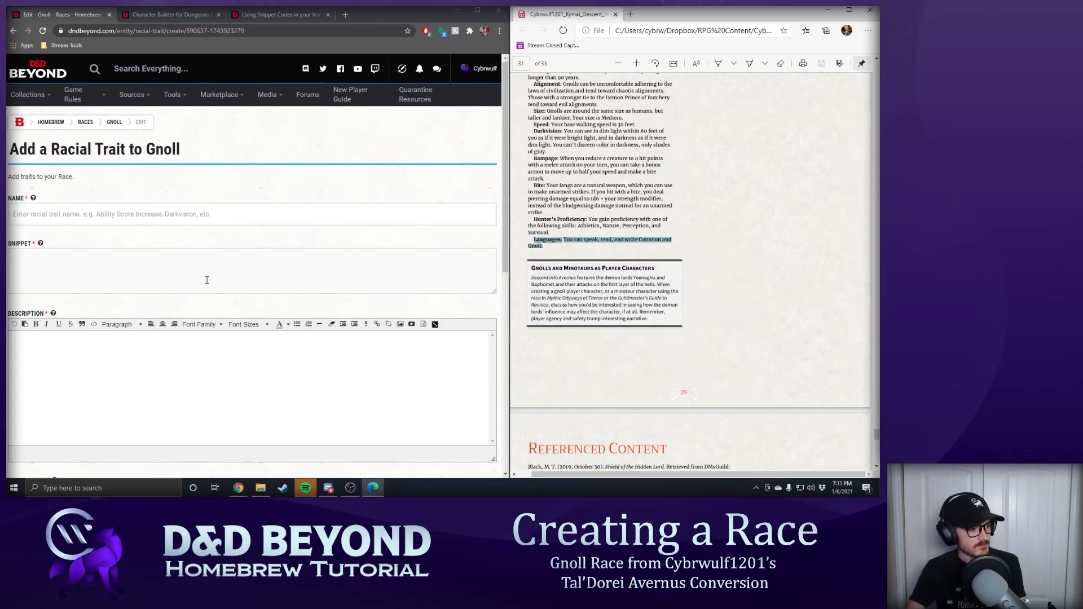
- Paste the copied text into the new trait's description, trimmed to "You can speak, read, and write Common and Gnoll."
click(188, 370)
key(super)
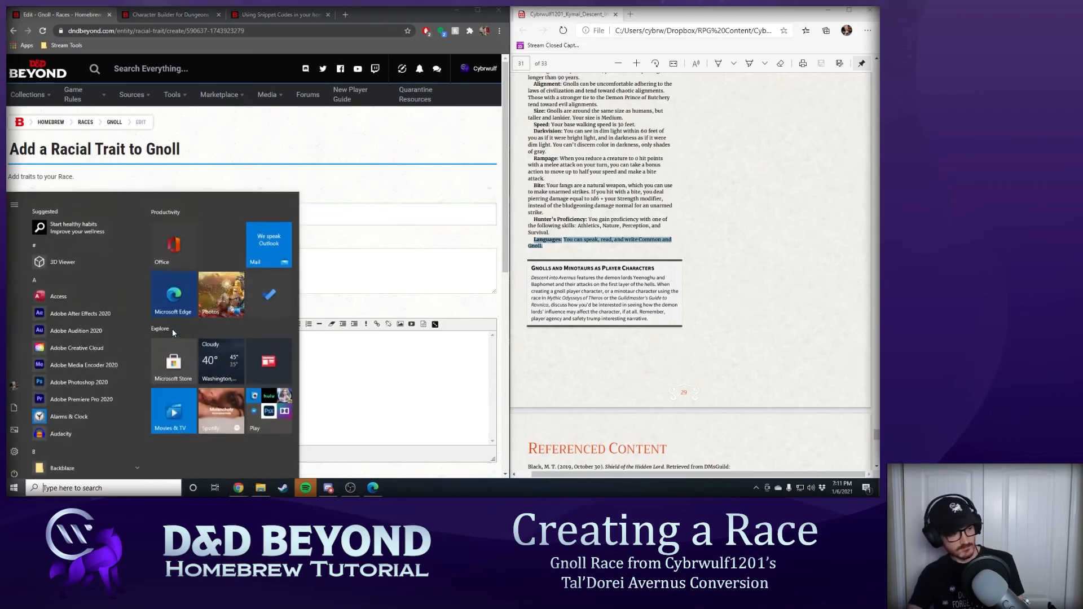
click(343, 350)
key(ctrl+v)
drag(192, 340, 178, 340)
drag(47, 339, 10, 339)
key(BackSpace)
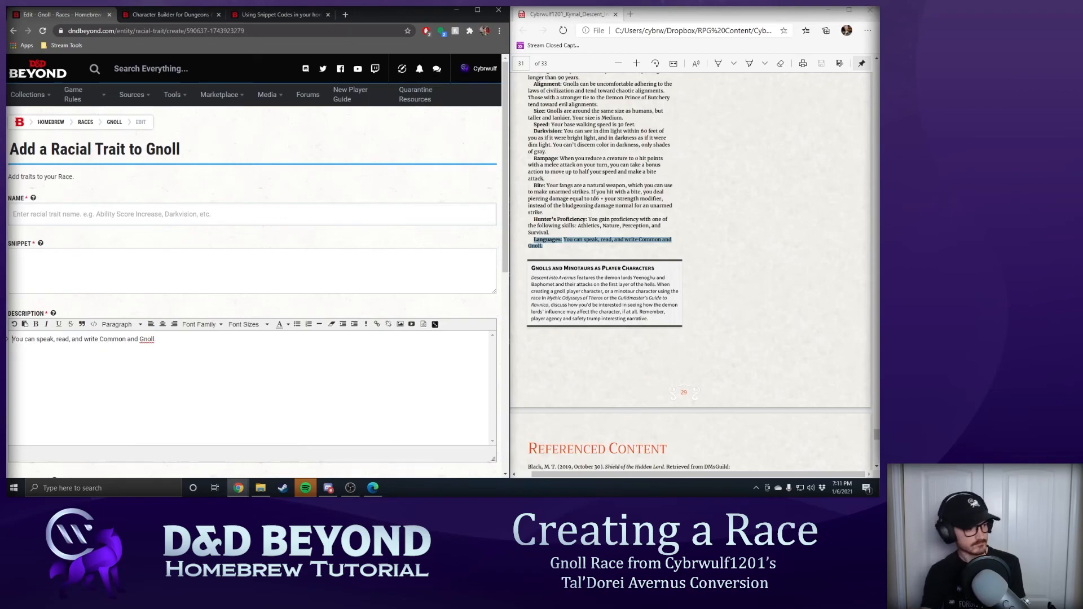
- Name the trait Languages and copy its description text into the snippet
click(101, 211)
text(Languages)
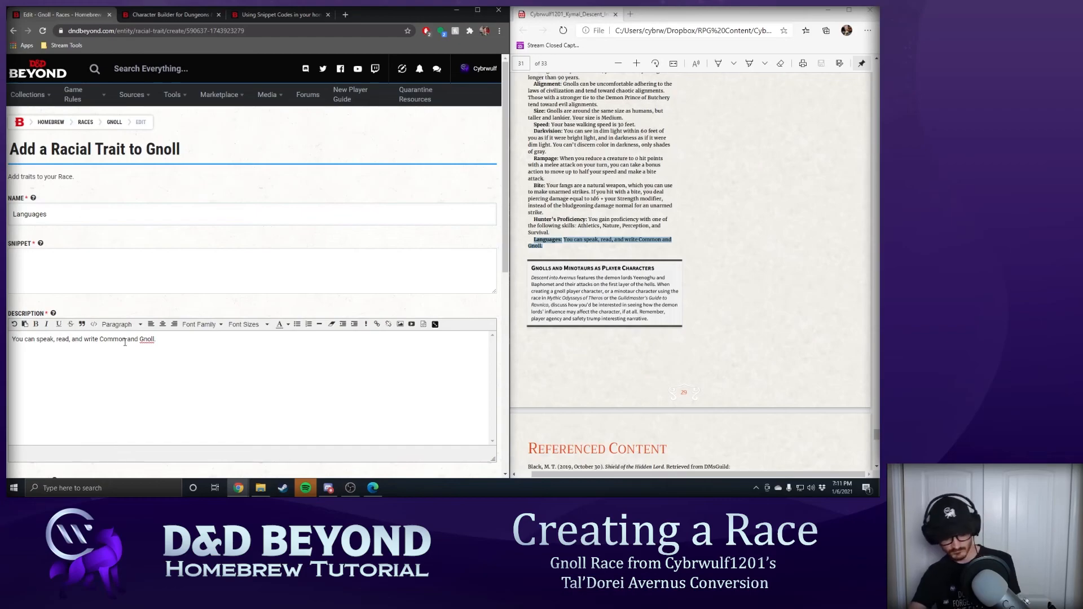
triple_click(124, 342)
key(ctrl+c)
click(132, 270)
key(ctrl+v)
- Set the Languages trait's display order to 10 and its feature type to Granted, and save the trait
scroll(205, 304, down, 4)
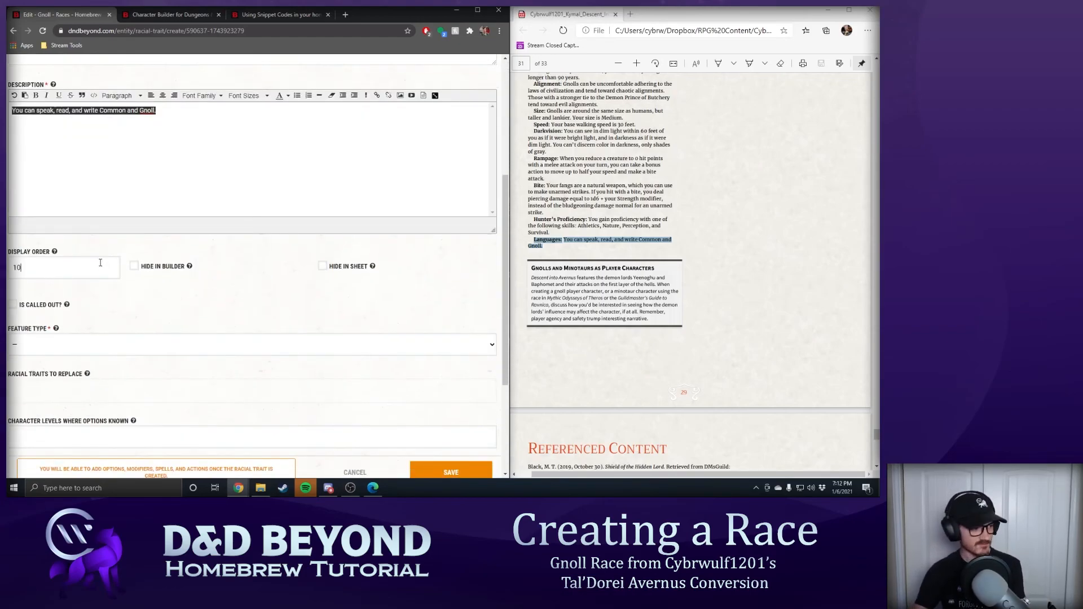
scroll(337, 282, down, 2)
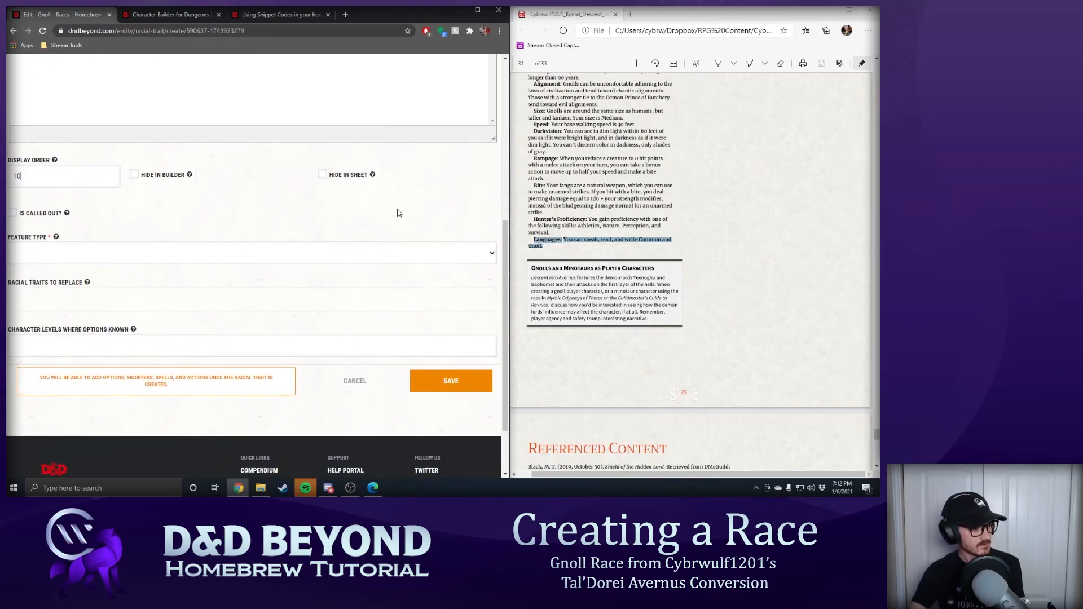
click(239, 257)
click(163, 280)
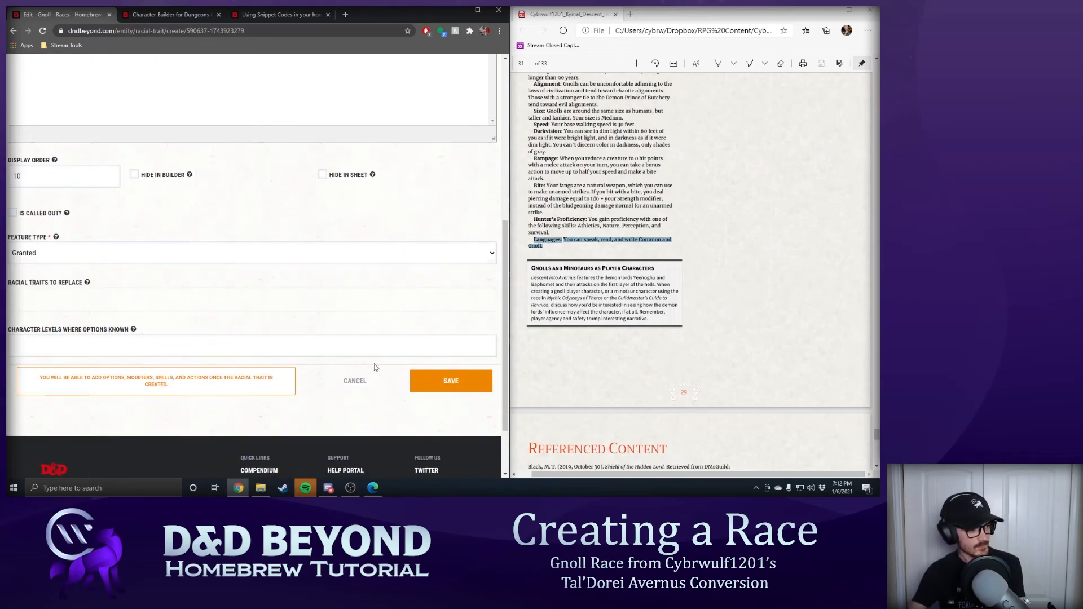
click(450, 381)
- Add a Language modifier with the subtype Common to the Languages trait and save the modifier
scroll(320, 376, down, 4)
scroll(319, 377, down, 3)
click(432, 189)
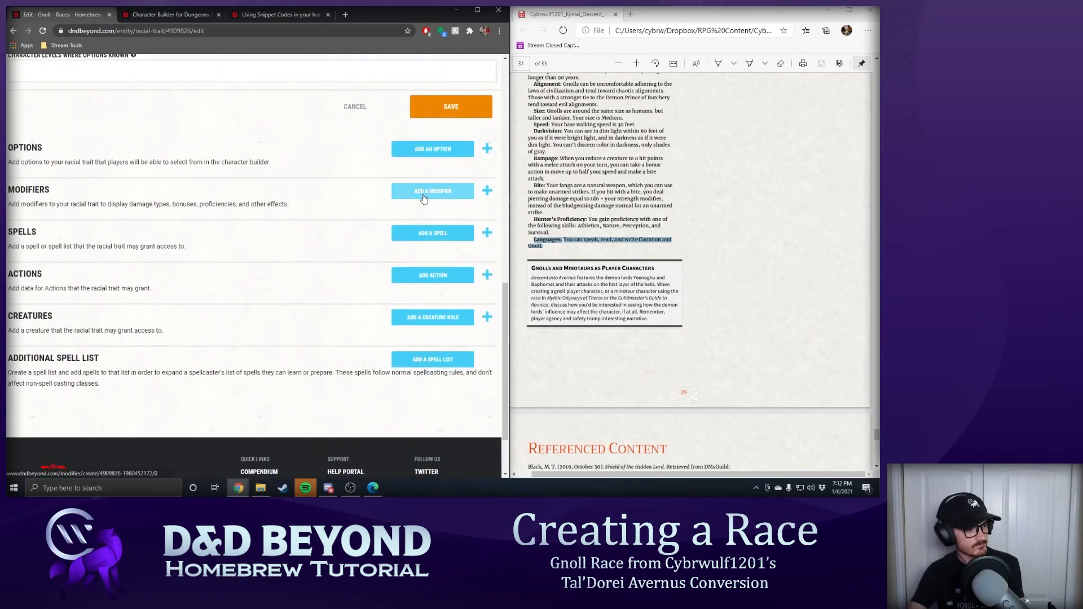
click(46, 212)
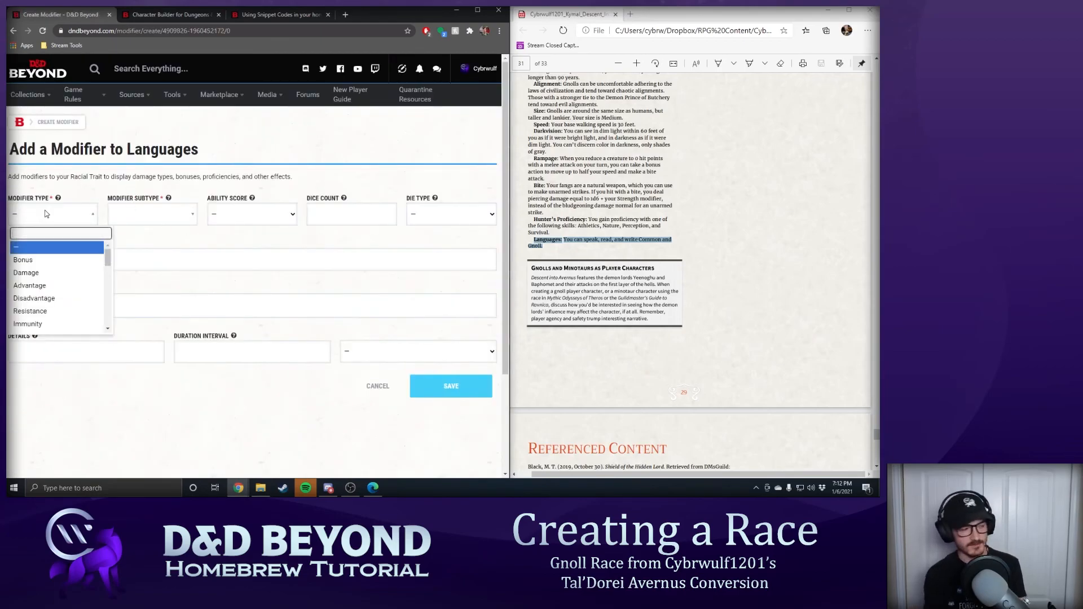
text(lang)
key(Return)
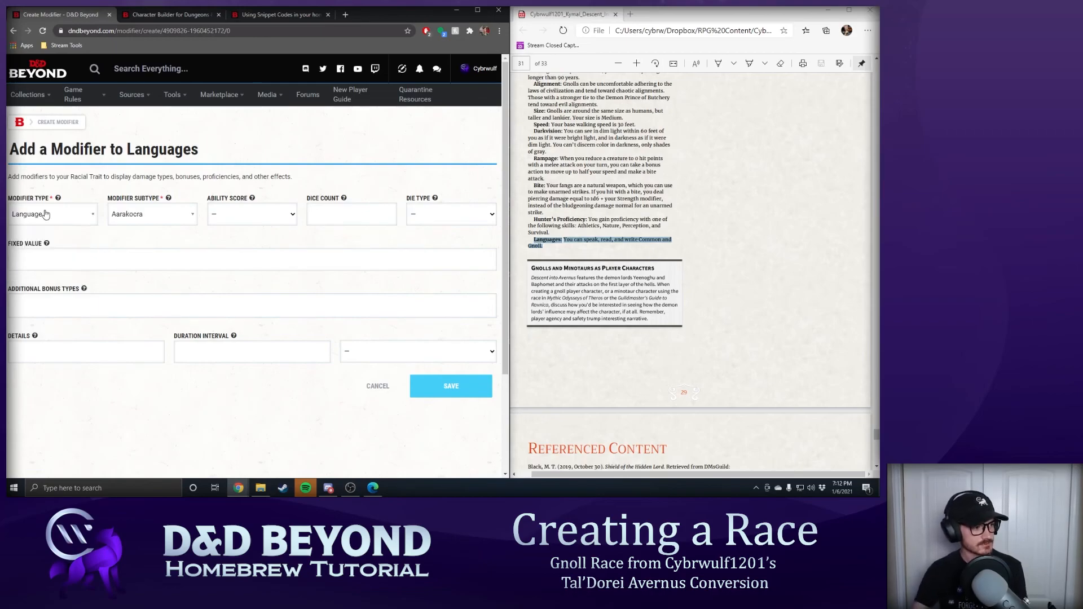
click(138, 214)
text(comm)
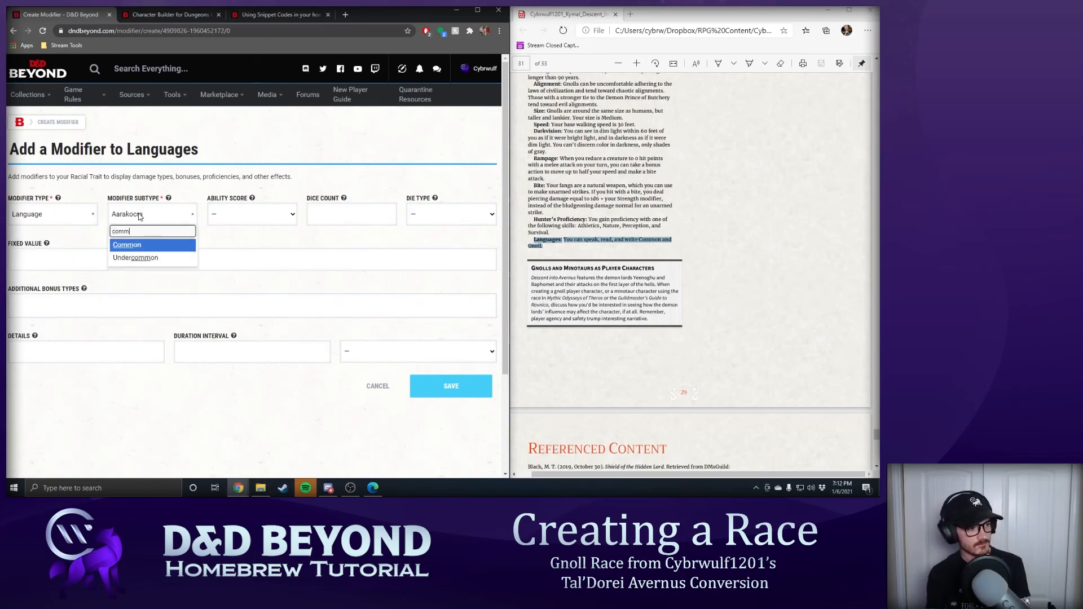
key(Return)
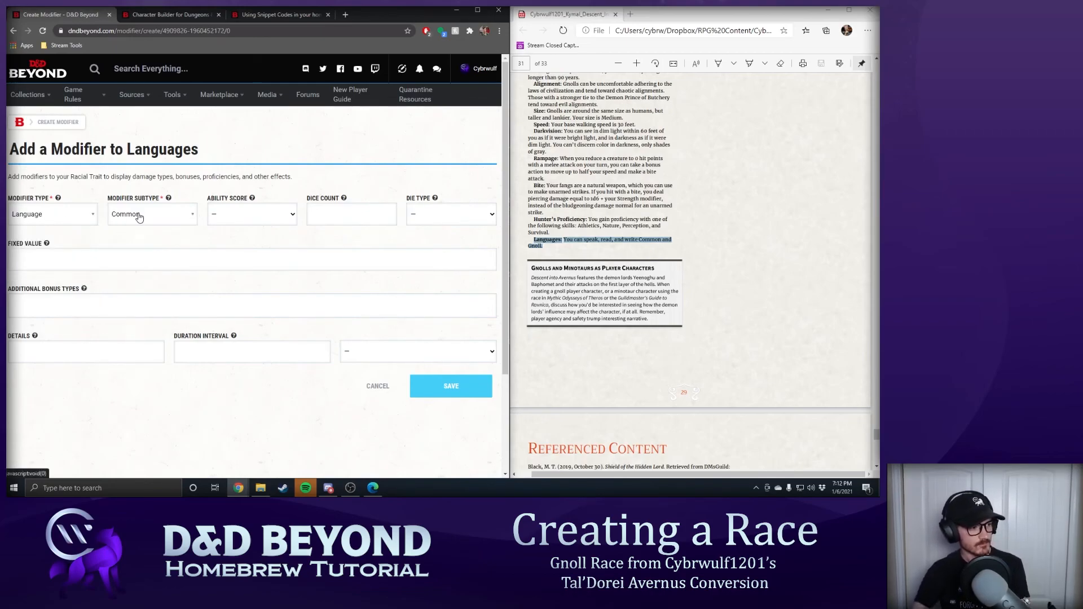
click(462, 393)
- Add a second Language modifier with the subtype Gnoll to the Languages trait, and save the trait
scroll(394, 215, up, 3)
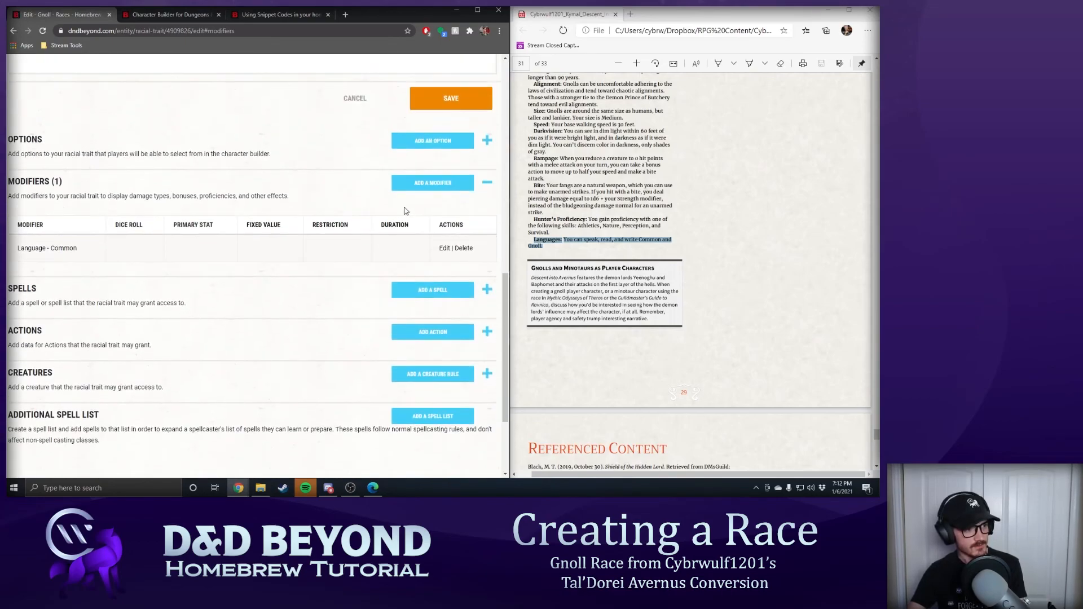
click(418, 183)
click(64, 218)
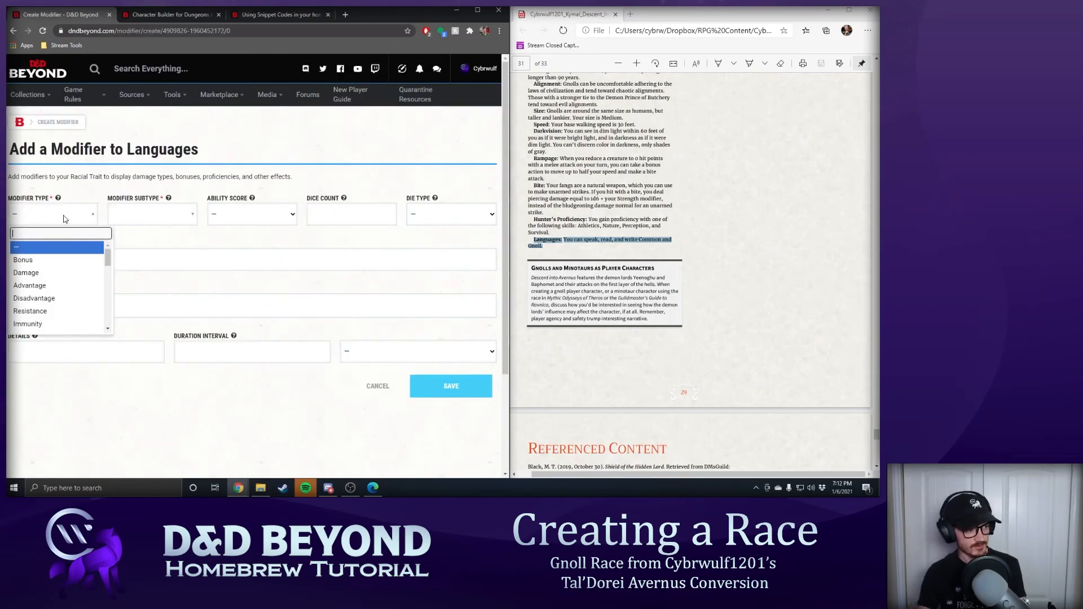
text(lang)
key(Return)
click(136, 220)
text(g)
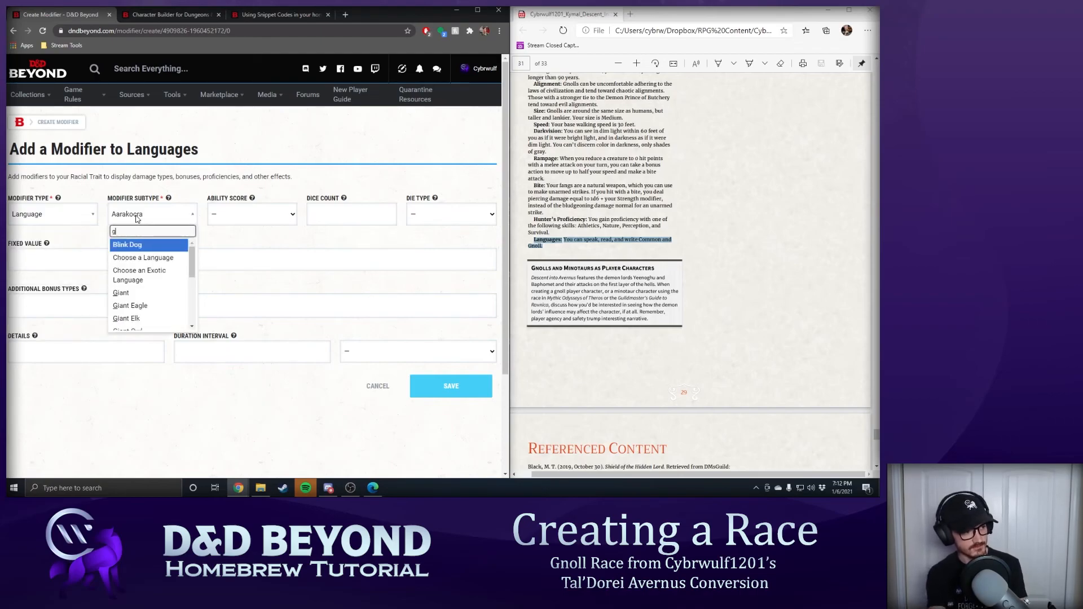
text(noll)
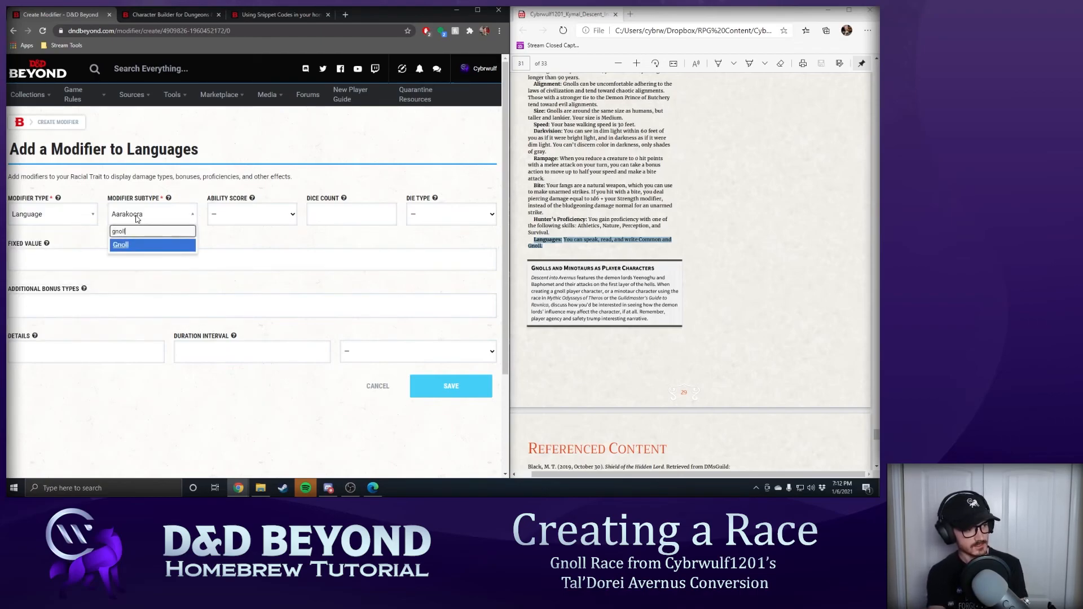
key(Return)
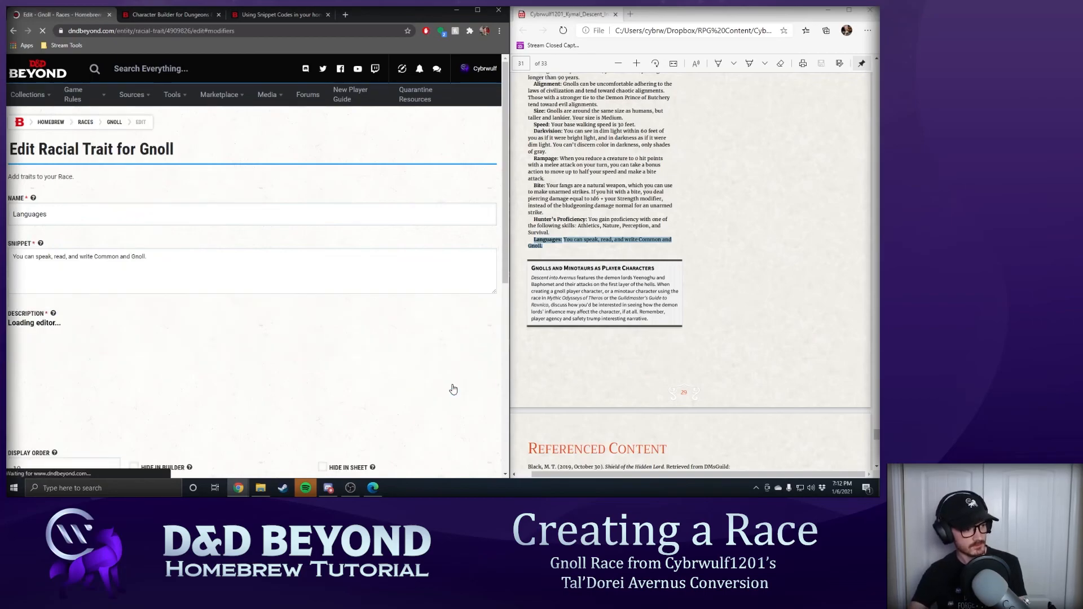
click(445, 261)
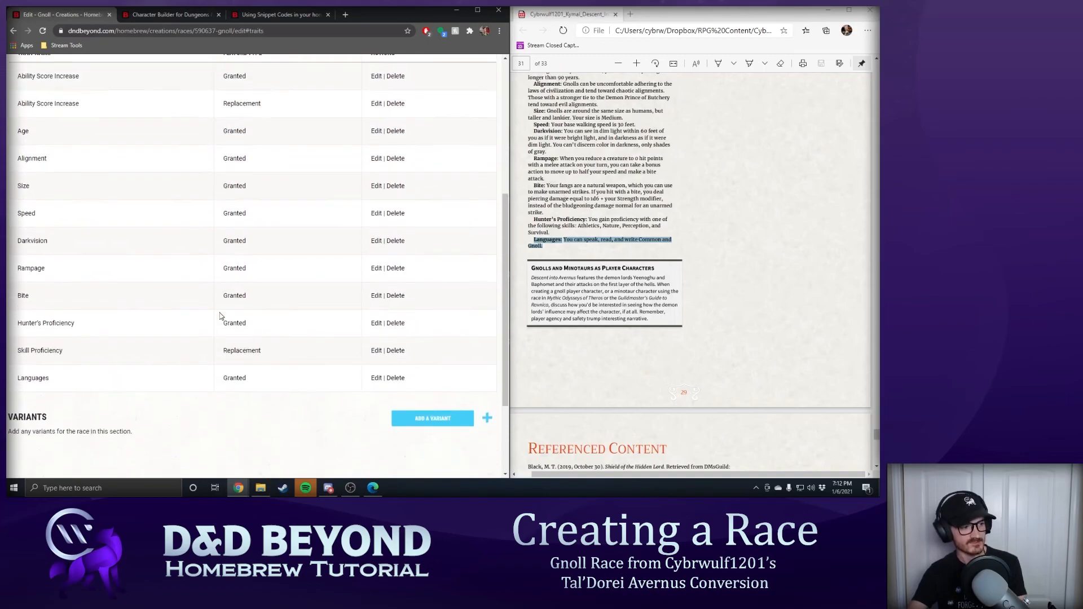
- Start another racial trait for the Gnoll and name it Languages
scroll(373, 160, up, 1)
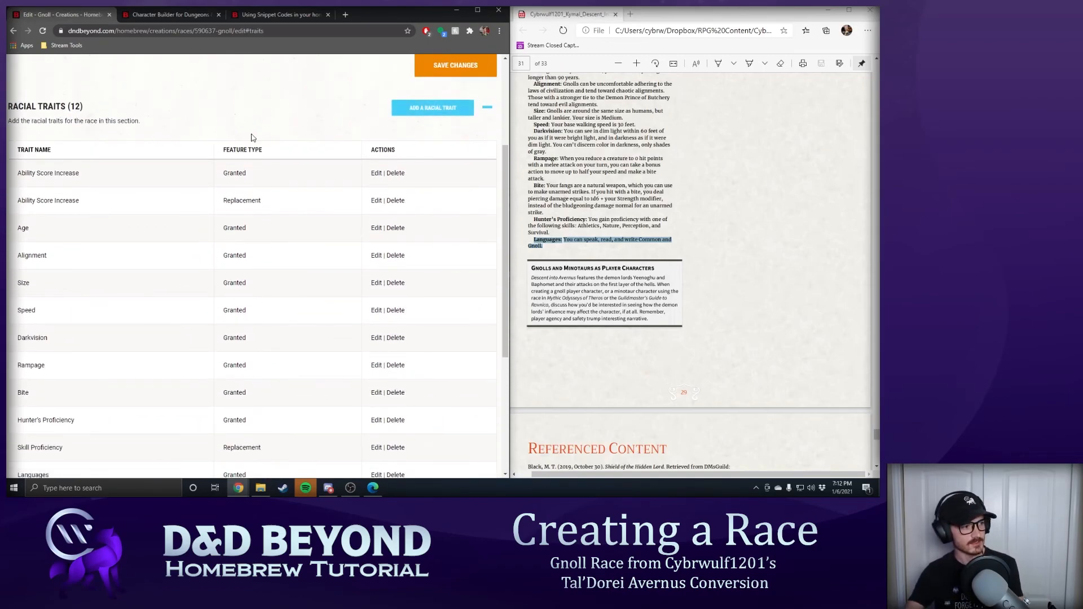
click(423, 110)
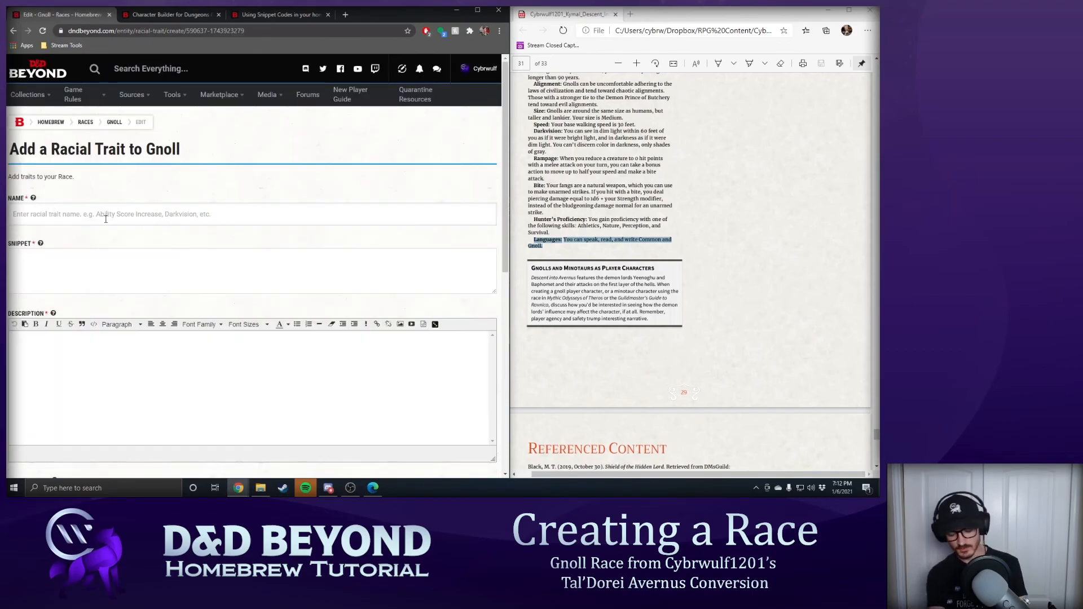
text(Languages)
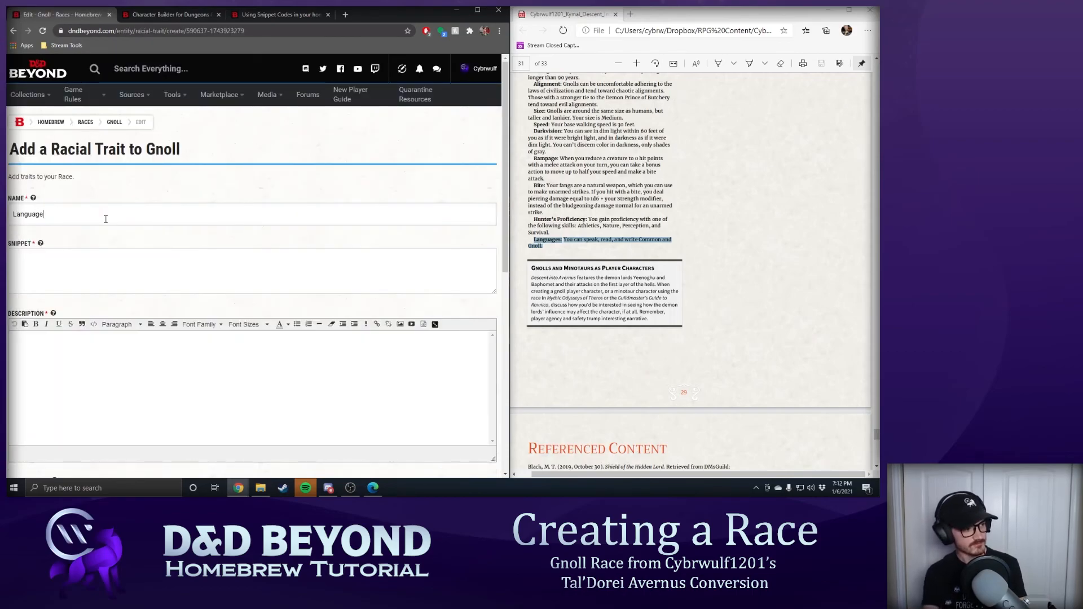
- Switch to the Character Builder page and copy both paragraphs of the Origin Languages replacement trait's description
click(151, 16)
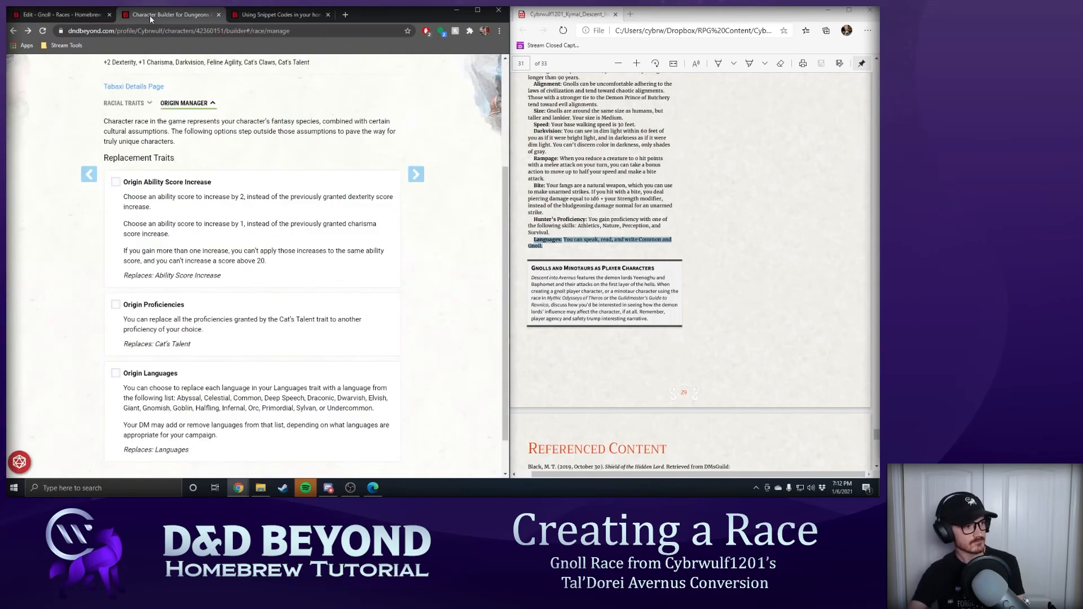
scroll(220, 327, down, 1)
scroll(220, 327, down, 1)
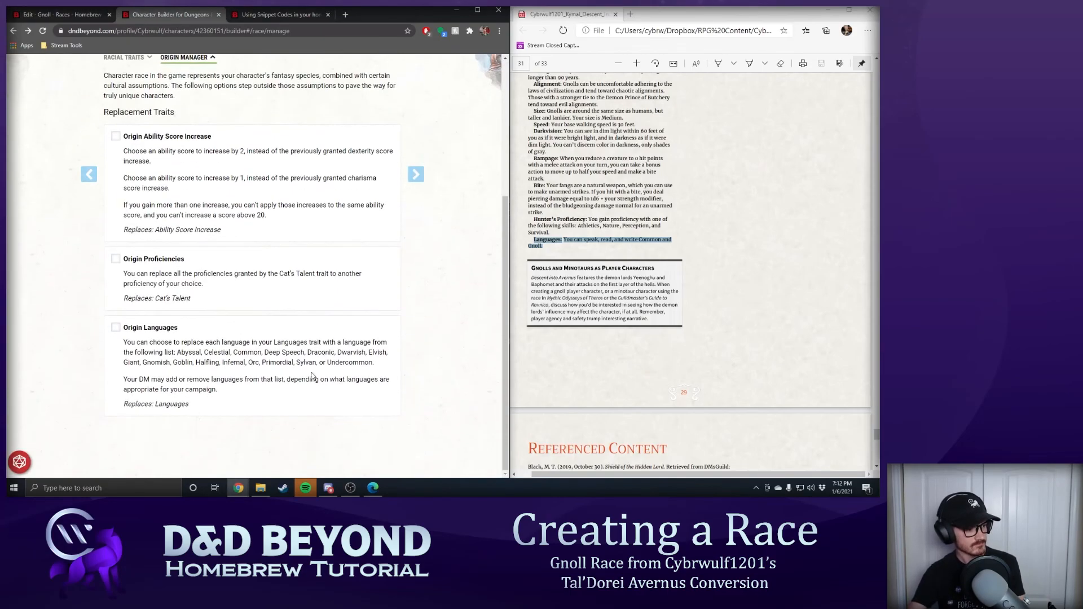
drag(235, 396, 125, 339)
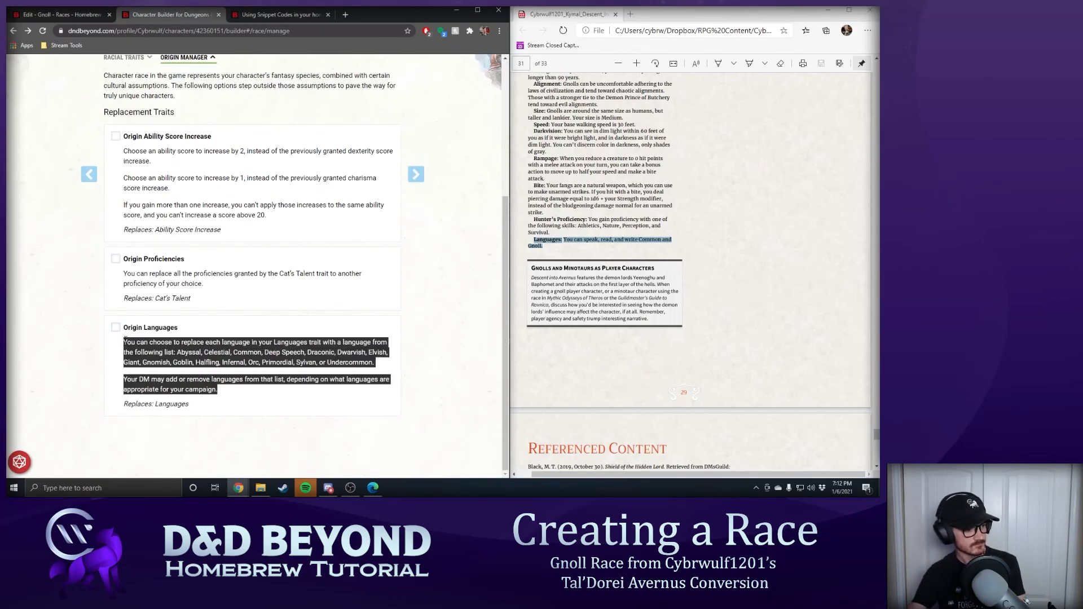
right_click(157, 350)
click(171, 355)
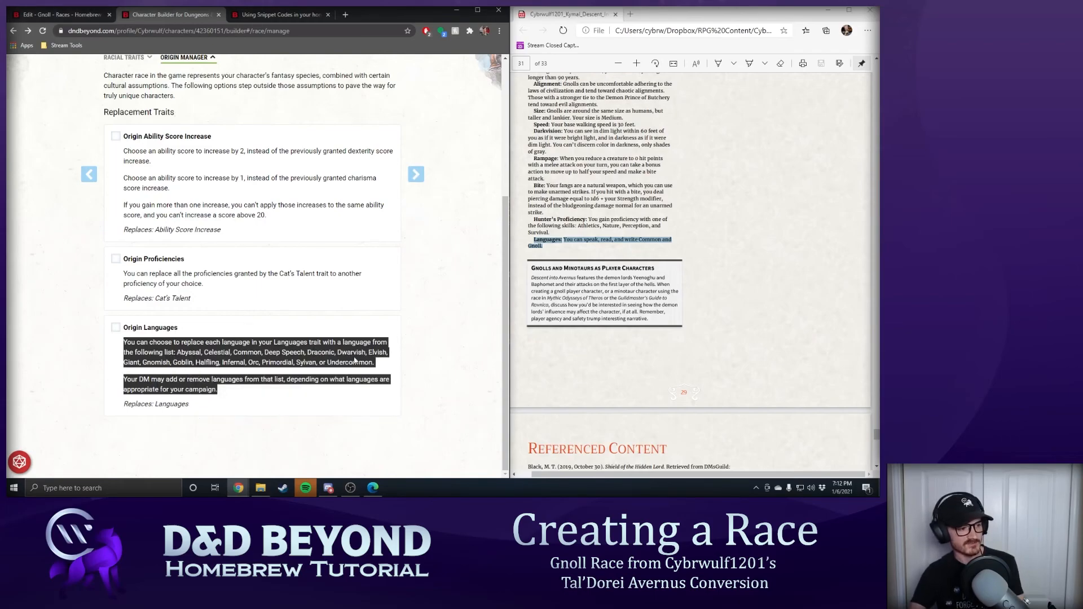
click(265, 357)
- Paste the Origin Languages text into the new Gnoll trait's description and snippet, removing the "Your DM may add or remove languages" paragraph from the snippet
click(45, 11)
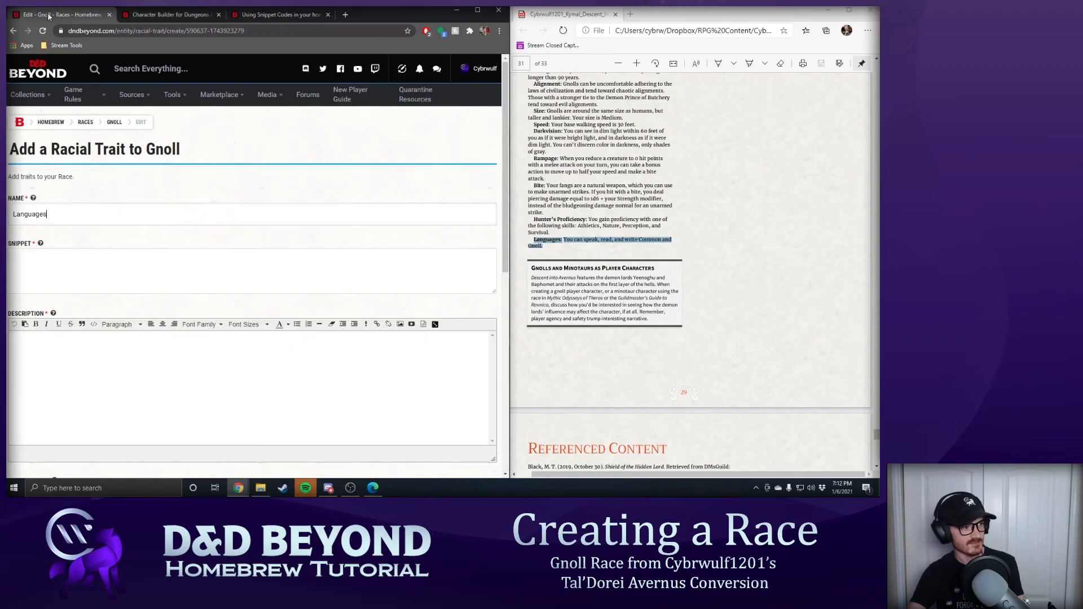
click(125, 351)
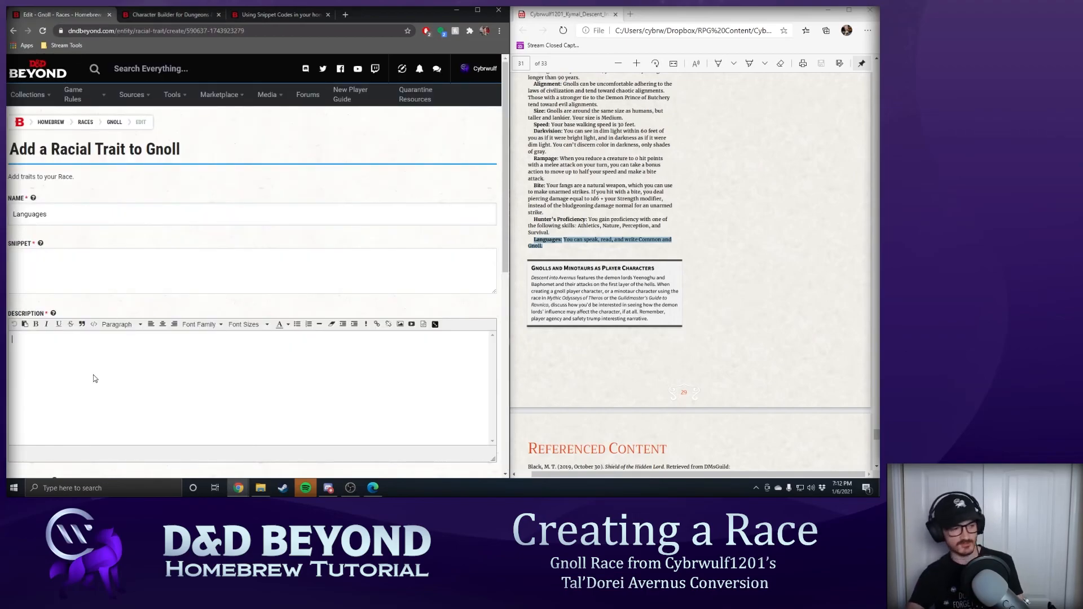
key(ctrl+v)
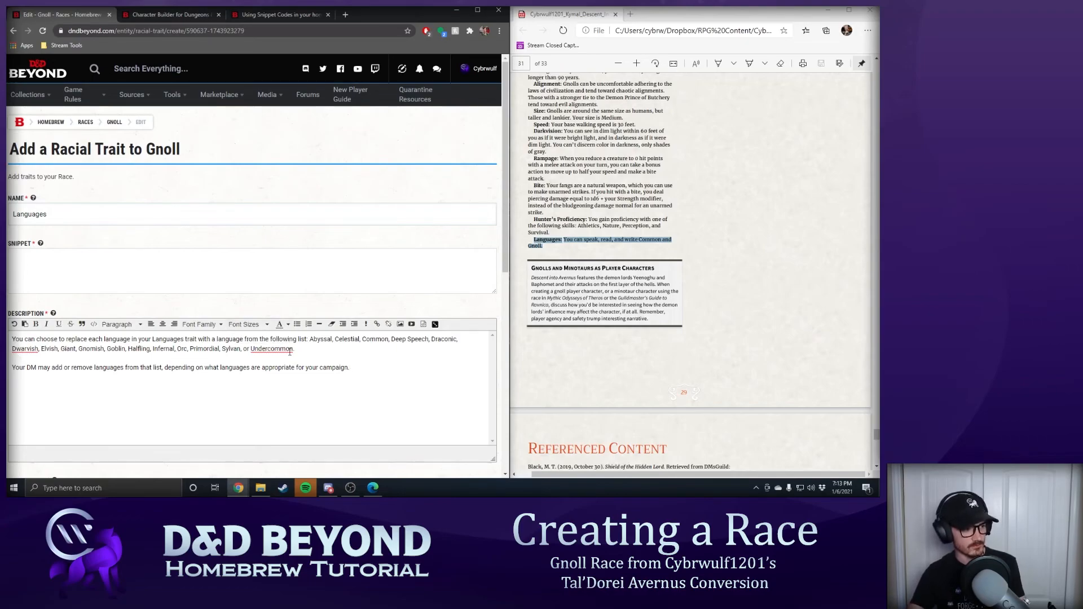
click(246, 263)
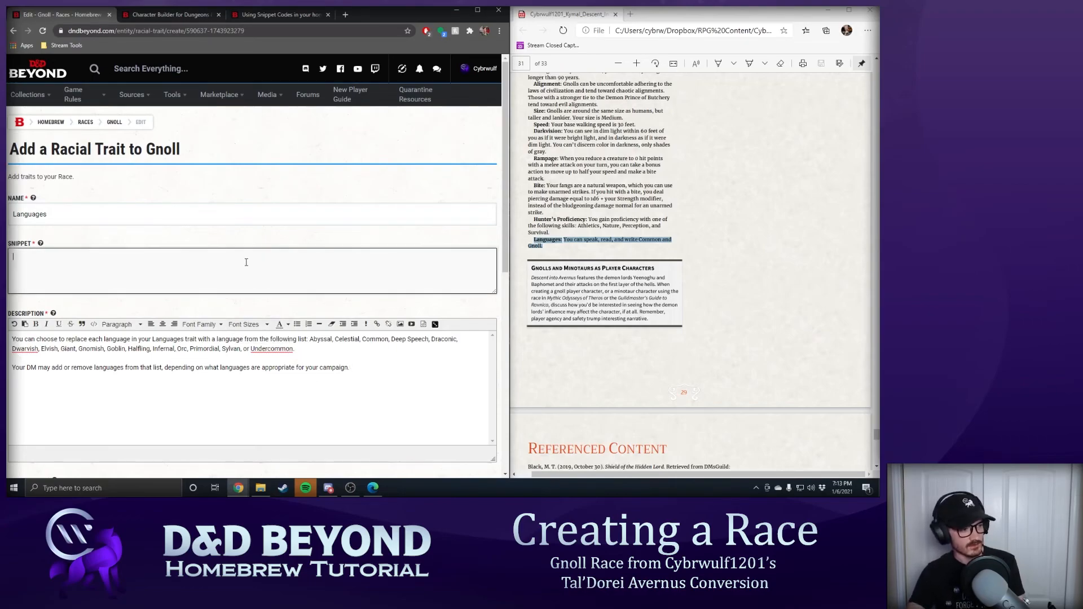
key(ctrl+v)
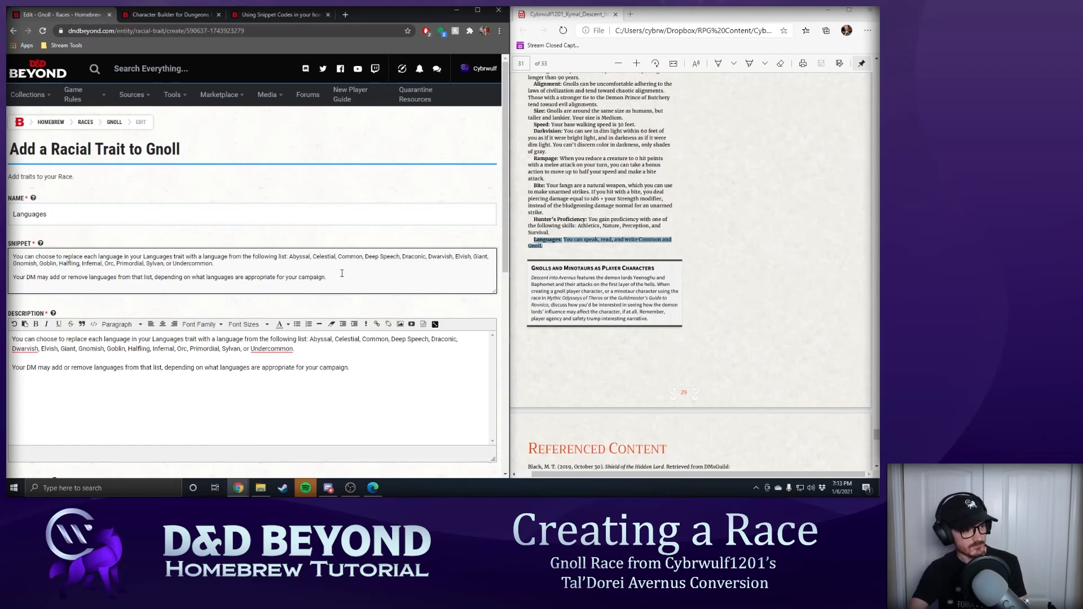
drag(347, 281, 333, 262)
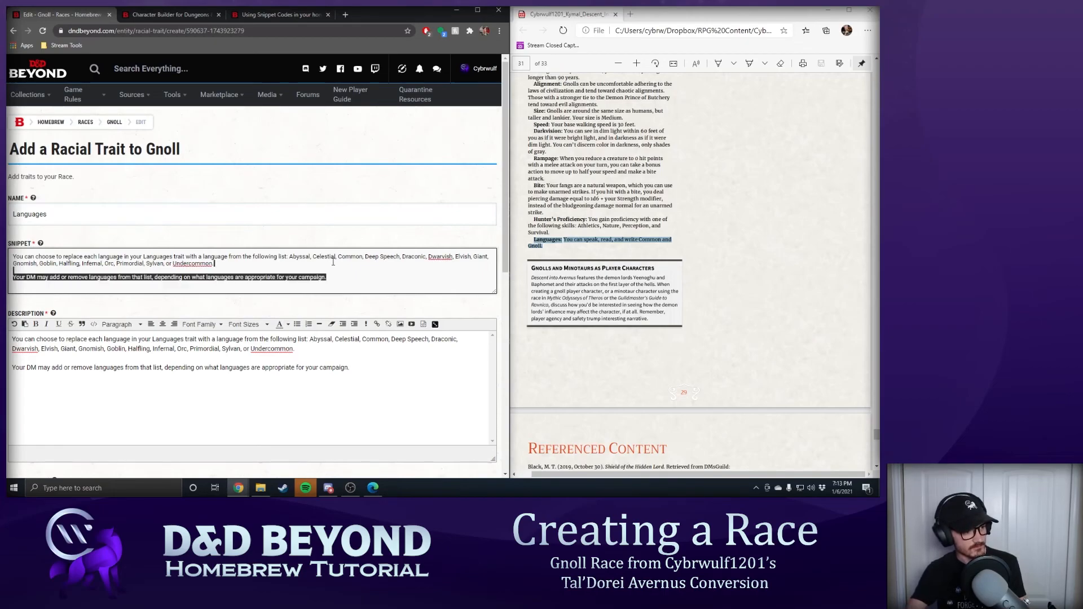
key(BackSpace)
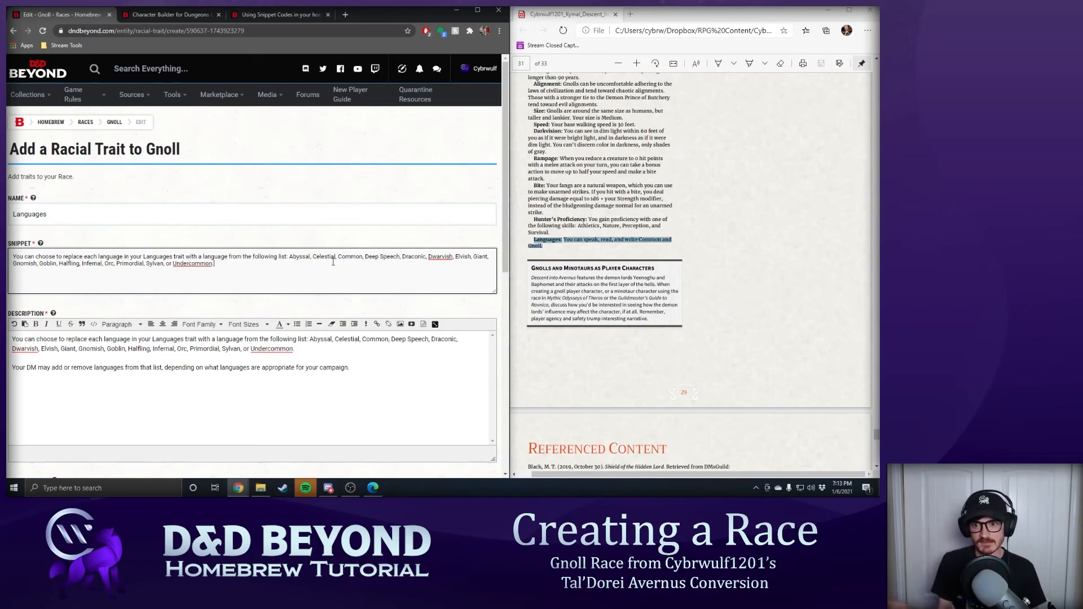
- Set the second Languages trait's display order to 10 and its feature type to Replacement
scroll(267, 315, down, 2)
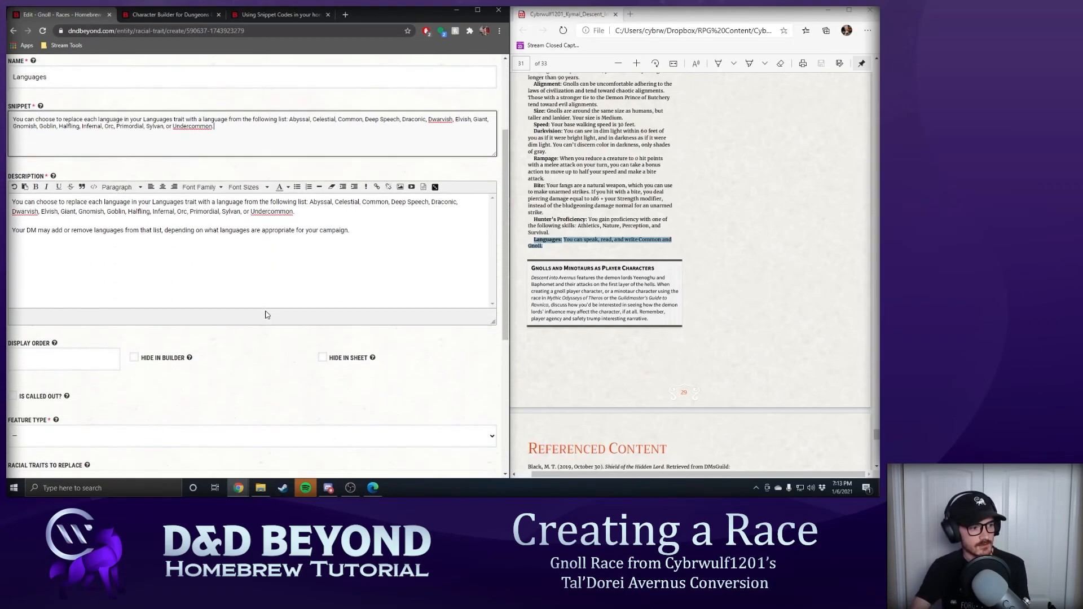
scroll(216, 350, down, 2)
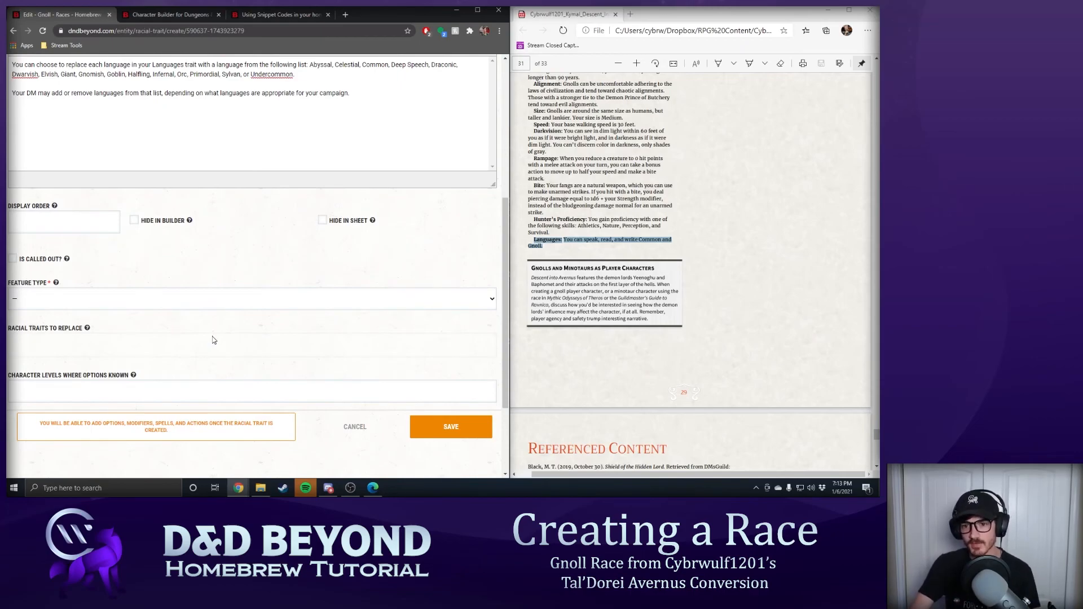
click(77, 217)
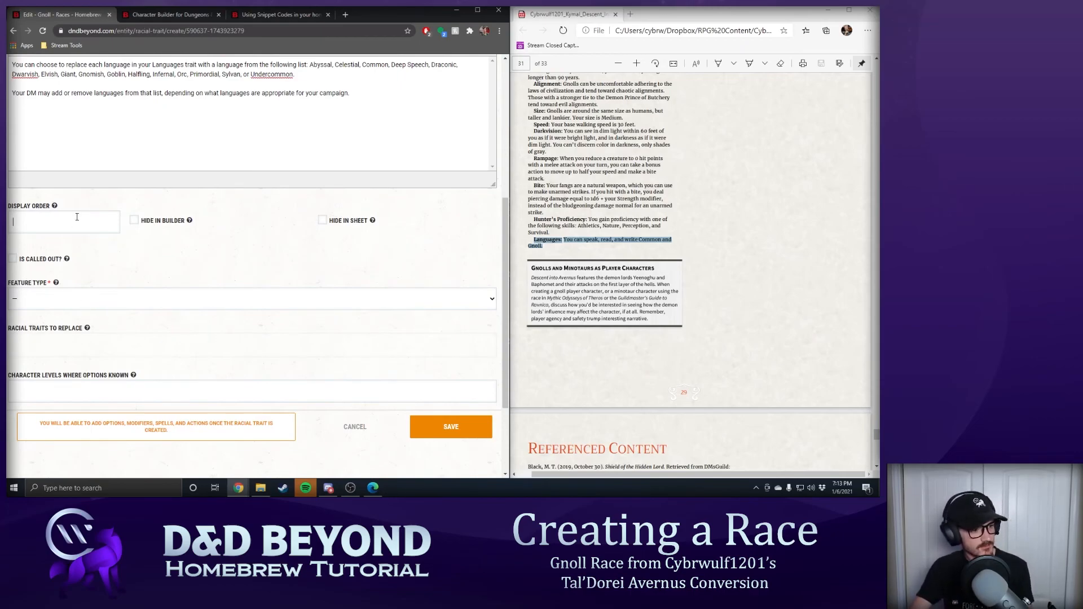
click(158, 290)
click(158, 342)
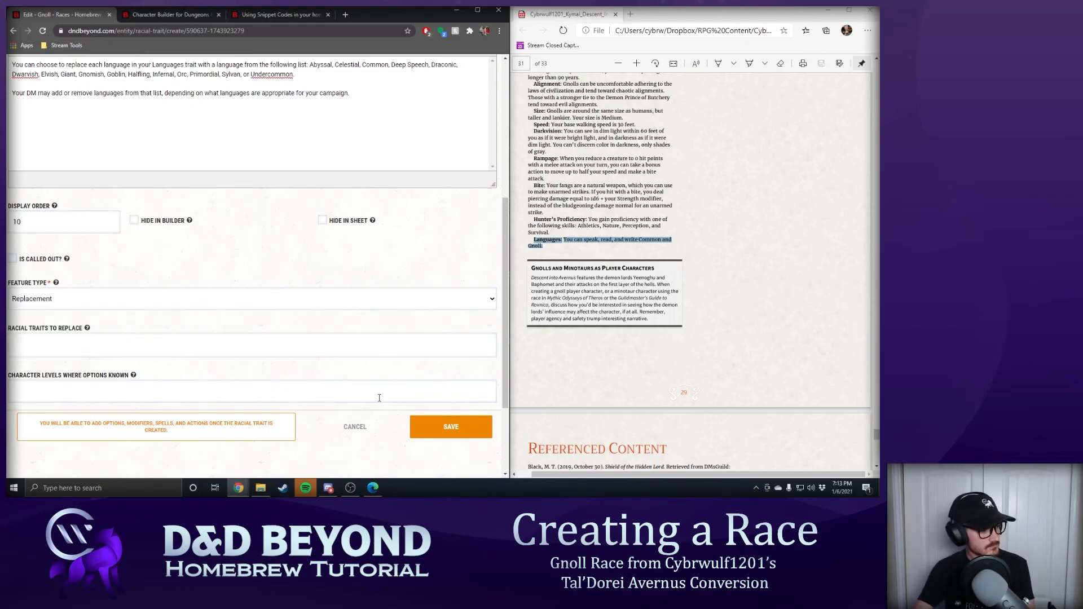
- Set the replacement Languages trait to replace the granted Languages trait and save it
click(276, 345)
scroll(168, 412, down, 1)
click(155, 444)
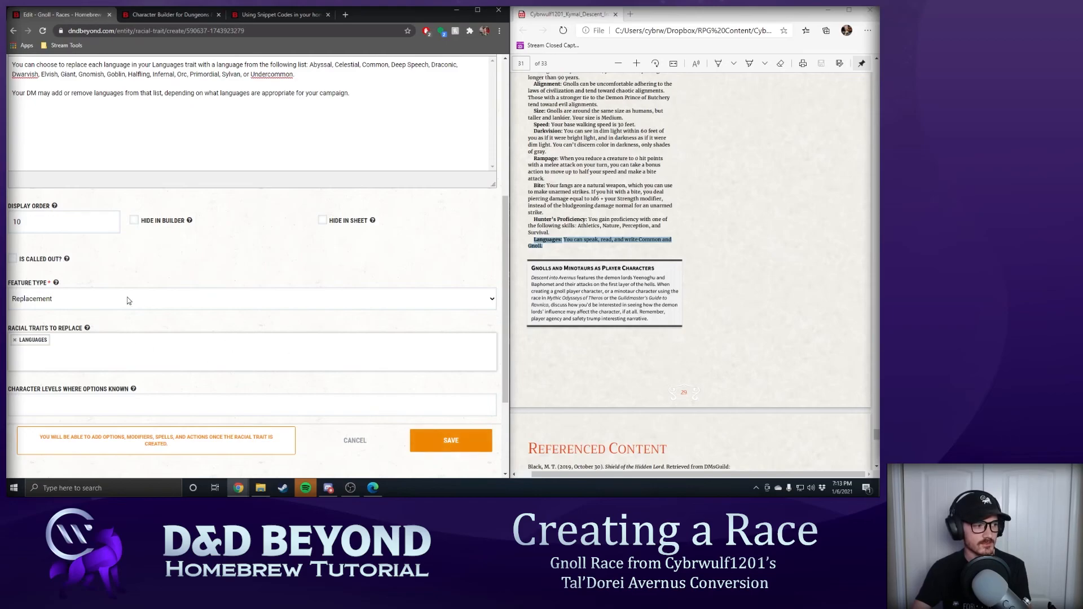
click(449, 444)
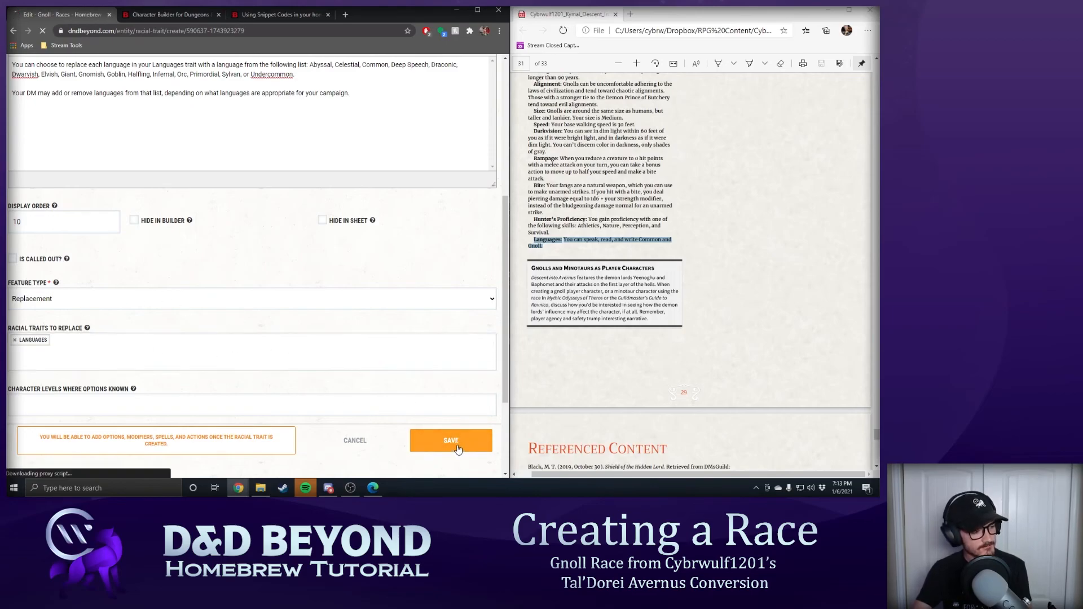
- Add a Language modifier with the subtype Choose a Language to the replacement Languages trait
scroll(282, 339, down, 15)
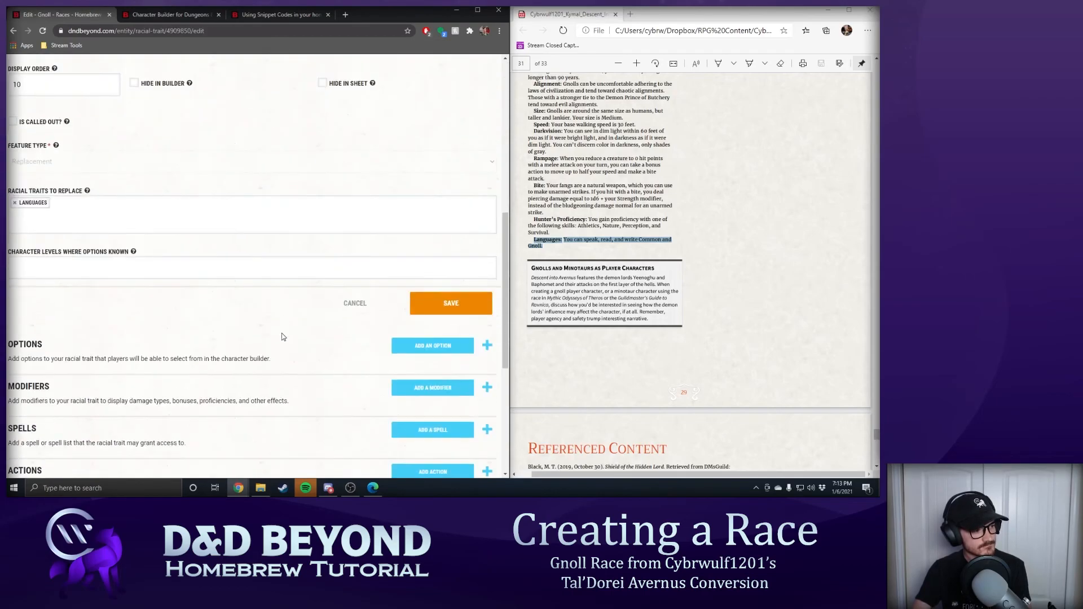
click(432, 212)
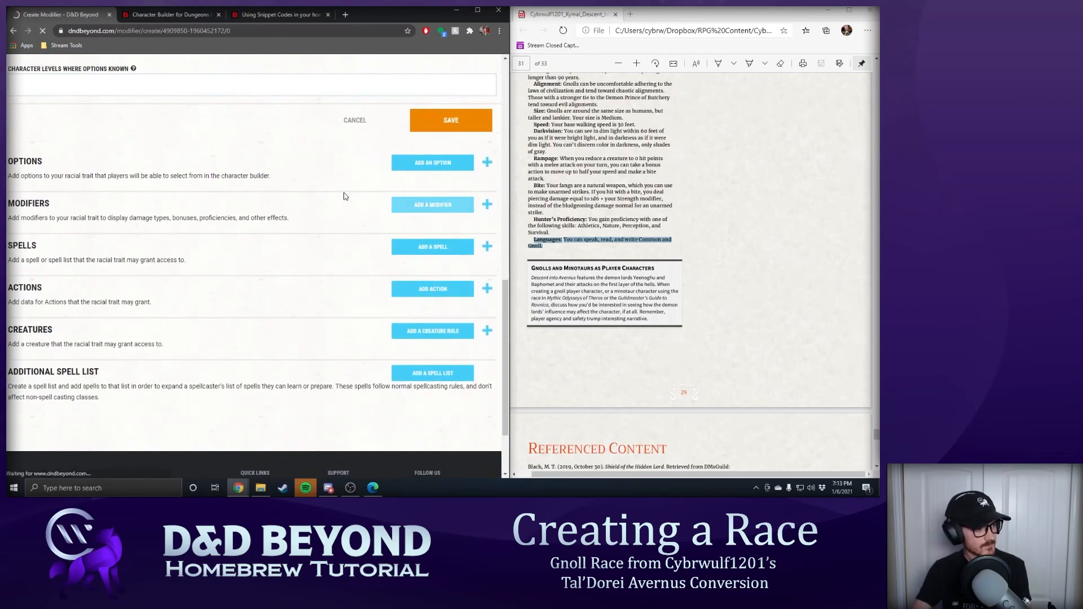
click(62, 218)
text(lang)
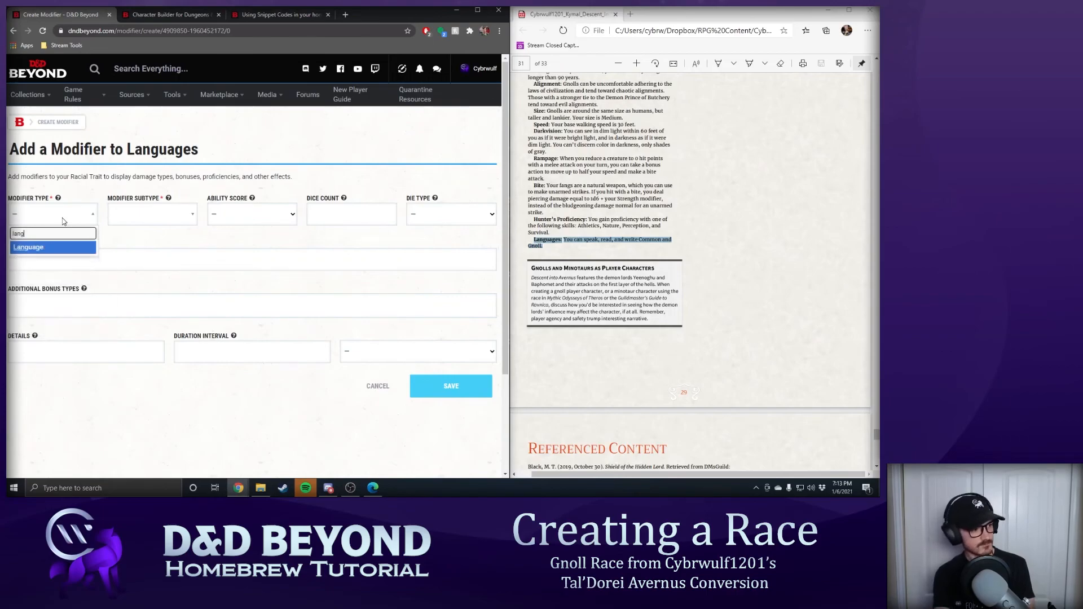
key(Return)
click(145, 224)
text(c)
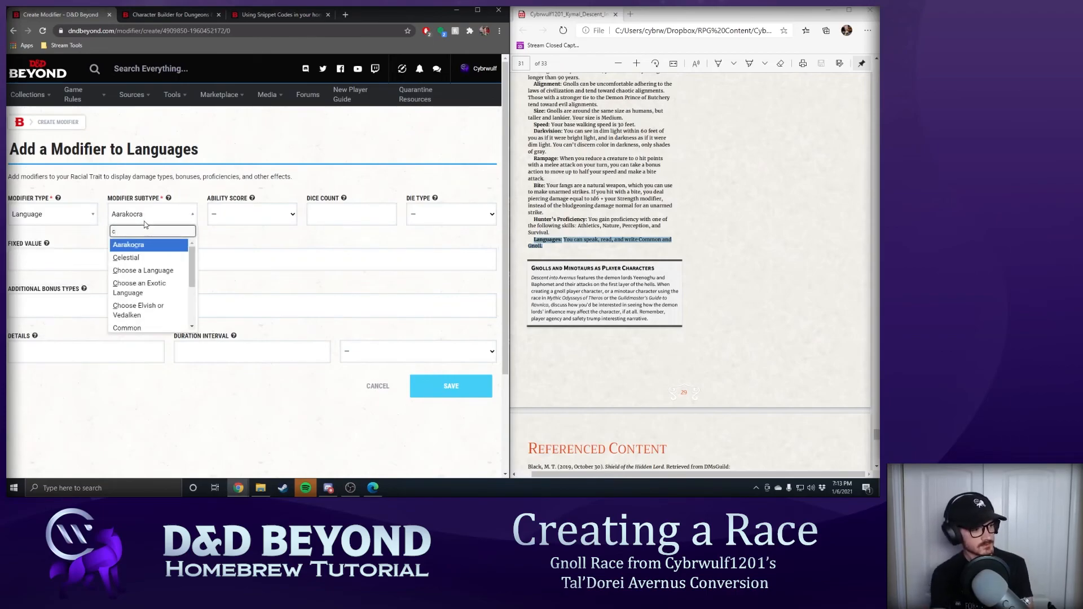
text(hoos)
key(Return)
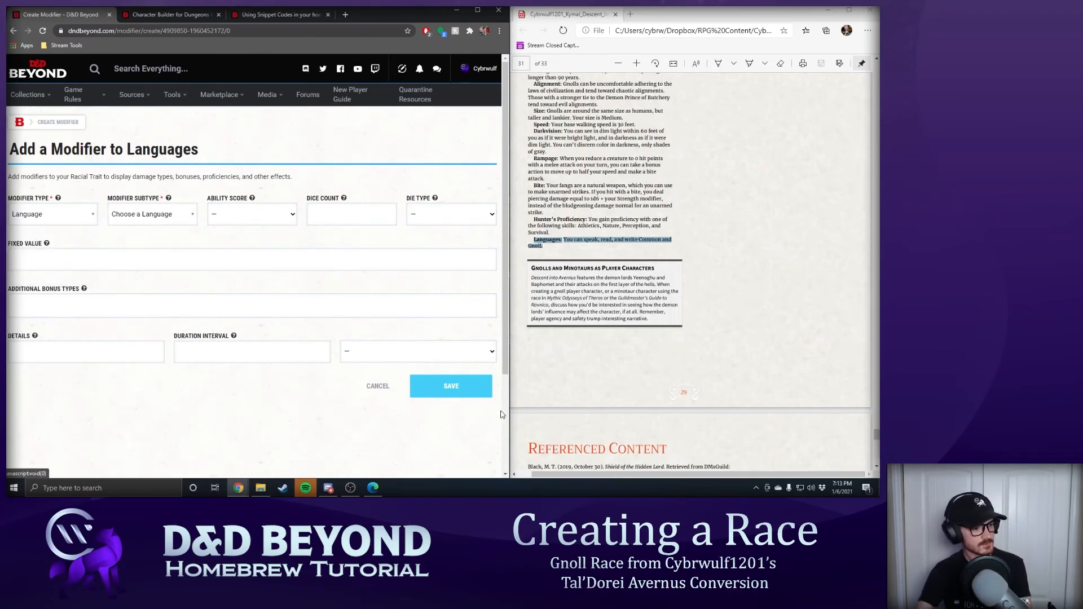
click(448, 385)
- Add a second Language modifier with the Choose a Language subtype, and save the replacement Languages trait
scroll(309, 290, up, 3)
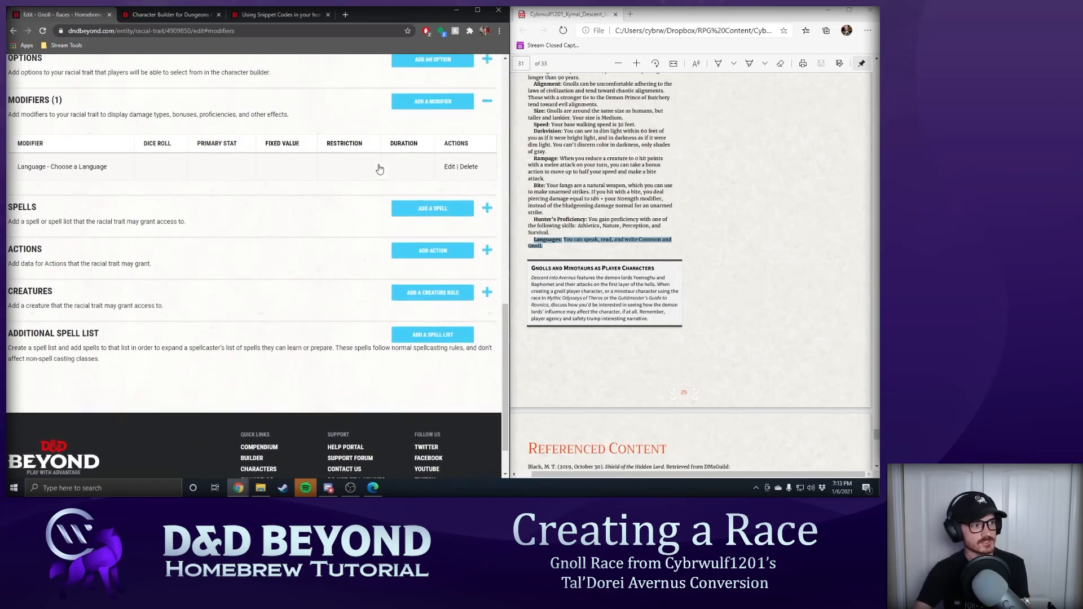
click(434, 185)
click(77, 220)
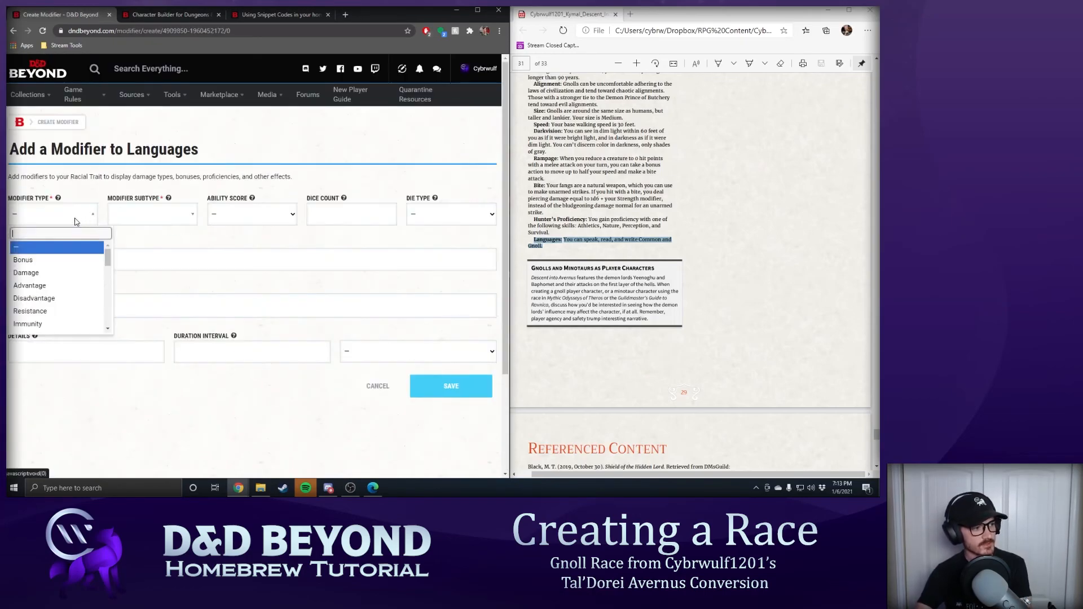
text(c)
key(BackSpace)
text(lang)
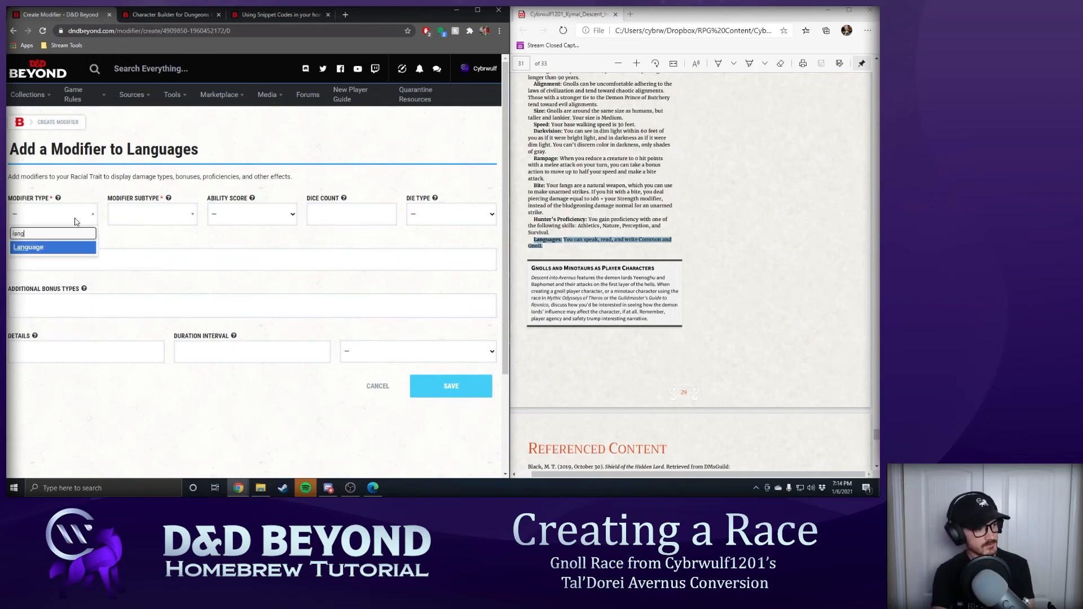
key(Return)
click(126, 213)
text(c)
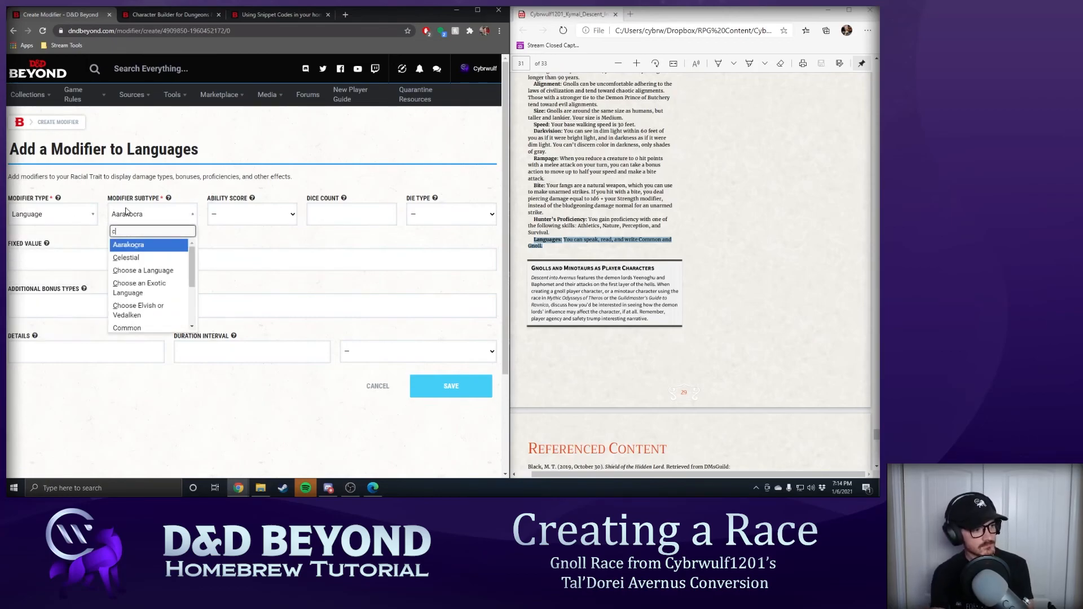
text(ho)
key(Return)
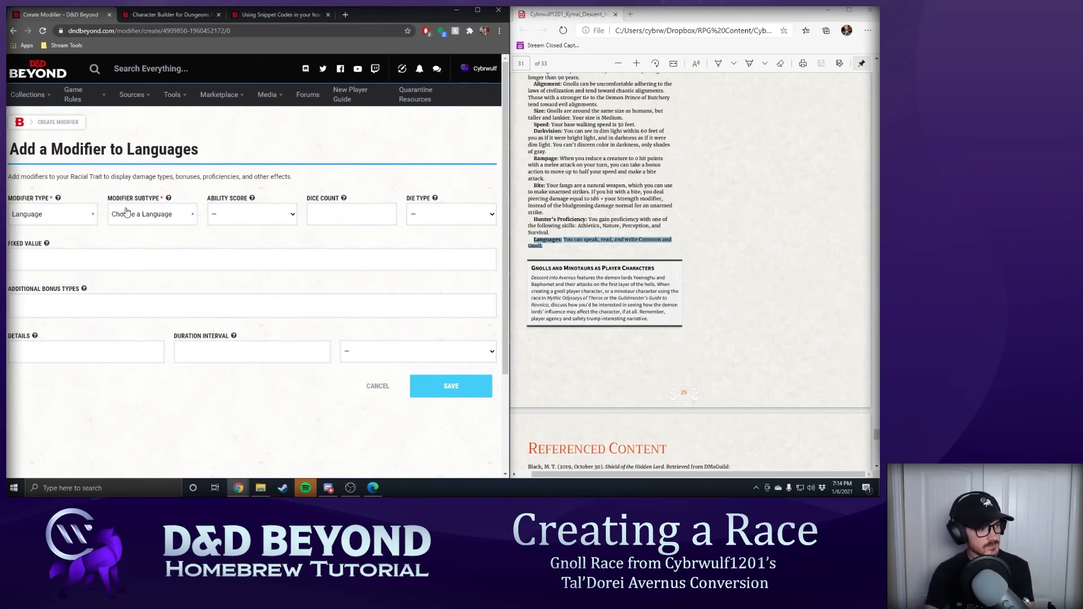
click(448, 387)
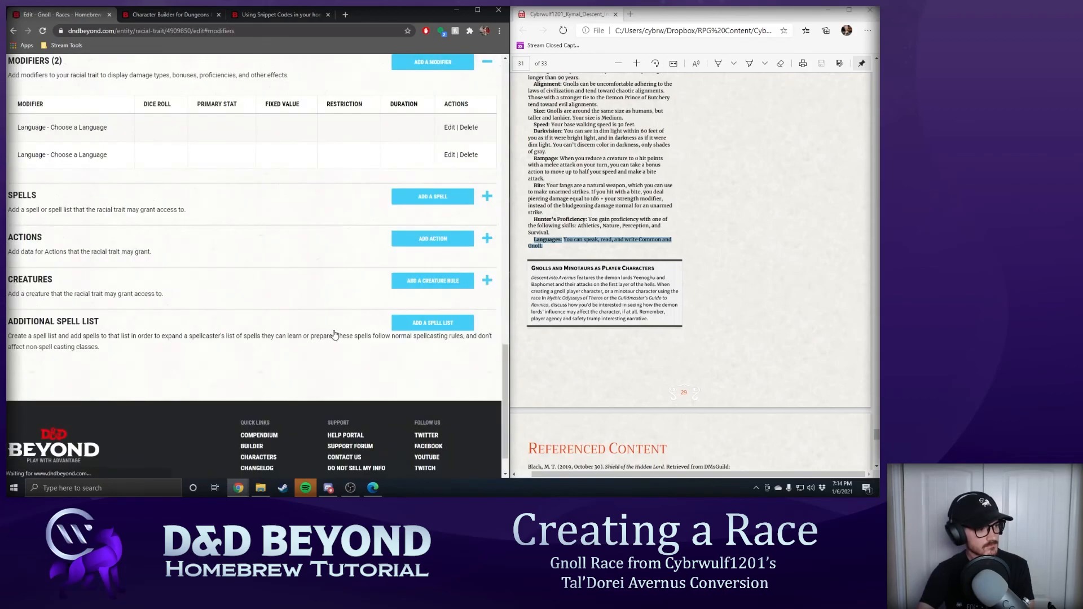
click(452, 162)
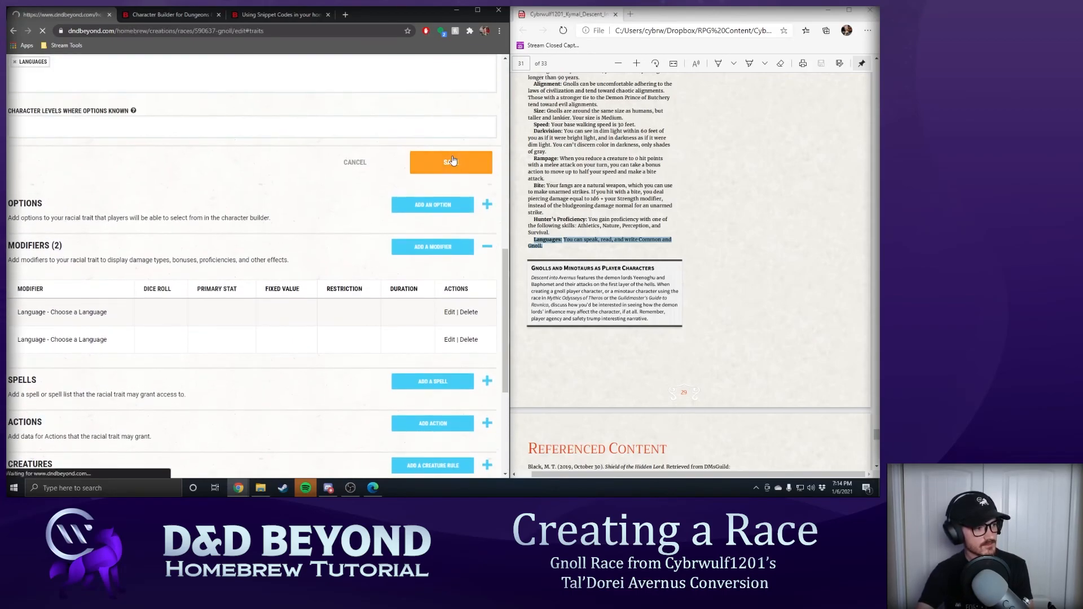
- Edit the Skill Proficiency replacement trait to specify which racial trait it replaces, and save it
scroll(237, 243, down, 3)
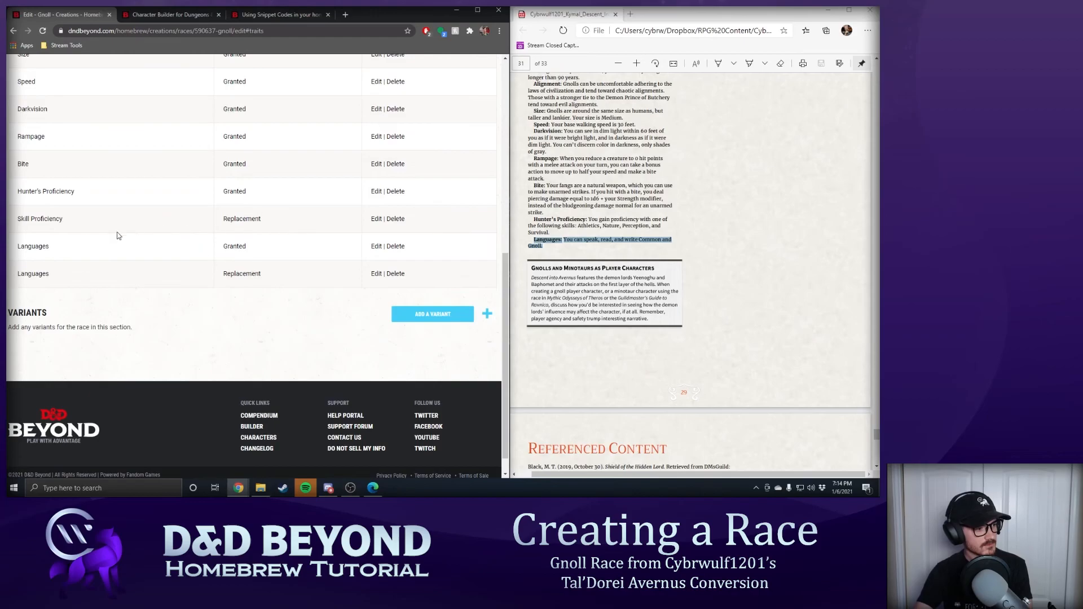
click(376, 219)
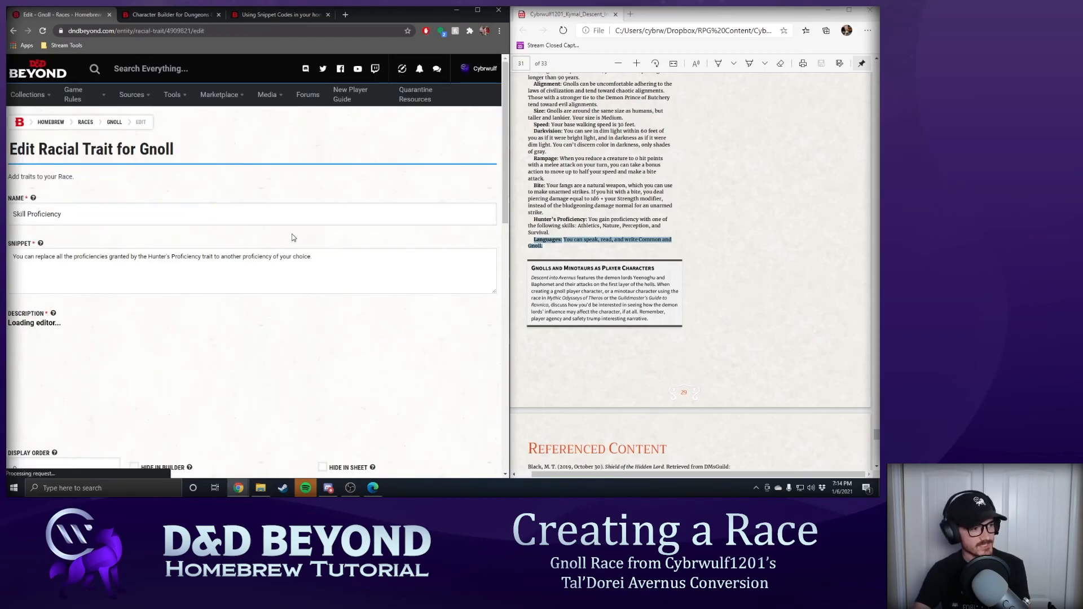
scroll(254, 248, down, 5)
scroll(102, 322, down, 1)
click(83, 248)
scroll(92, 307, down, 2)
click(97, 339)
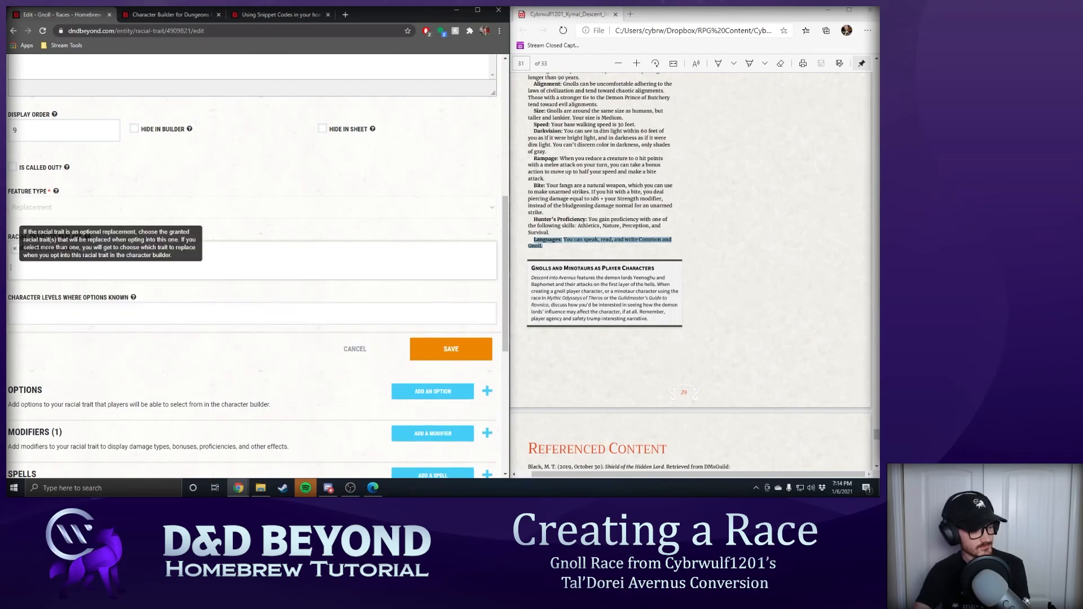
click(451, 349)
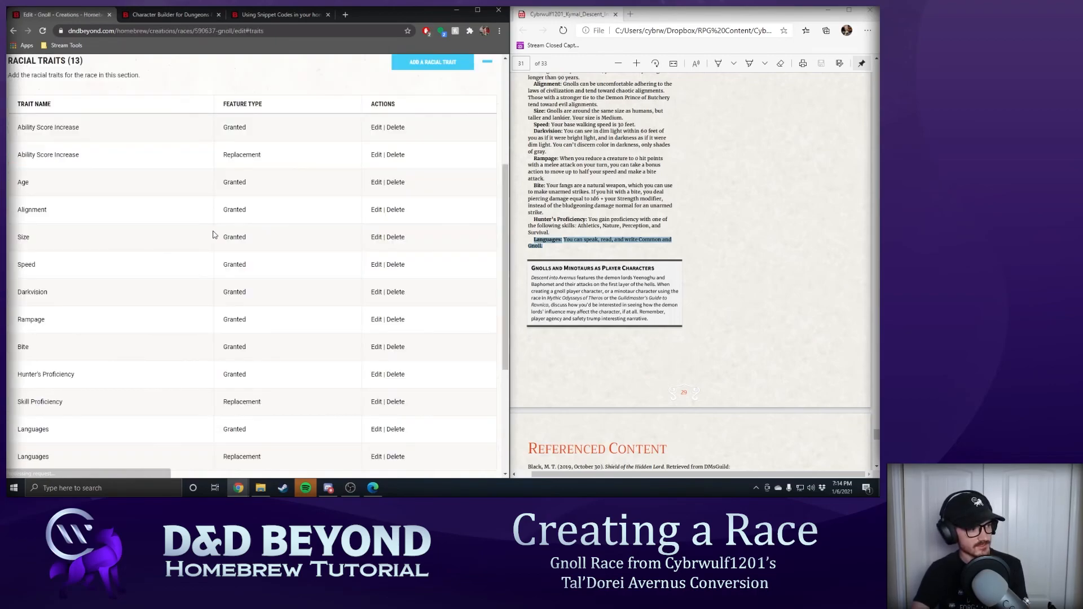
- Open the Gnoll race details page in a new tab and read through the listed racial traits
scroll(224, 232, down, 4)
scroll(225, 256, up, 8)
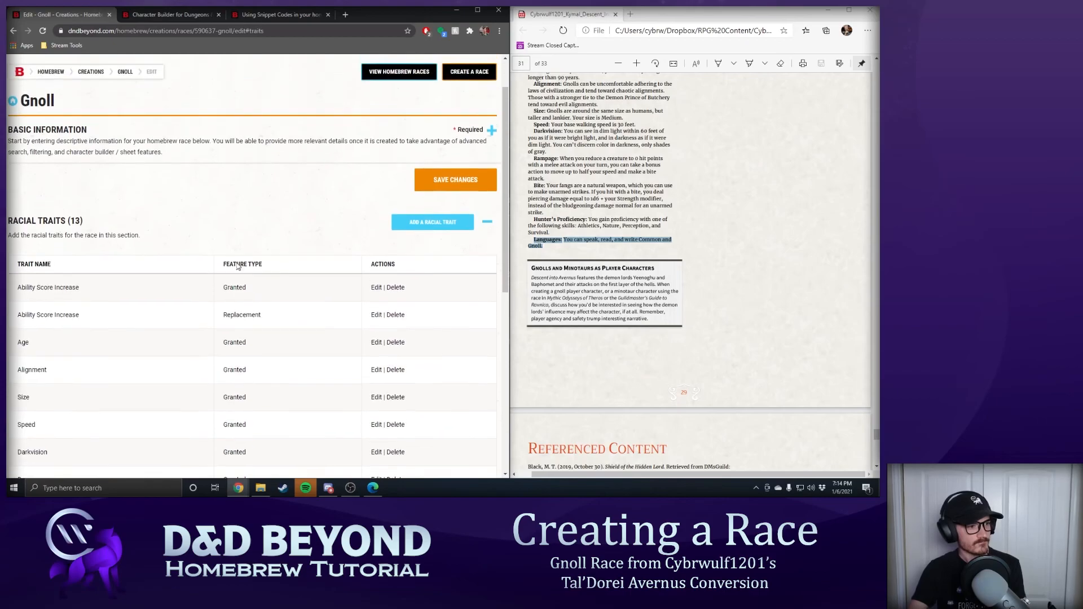
right_click(129, 124)
click(148, 132)
click(175, 14)
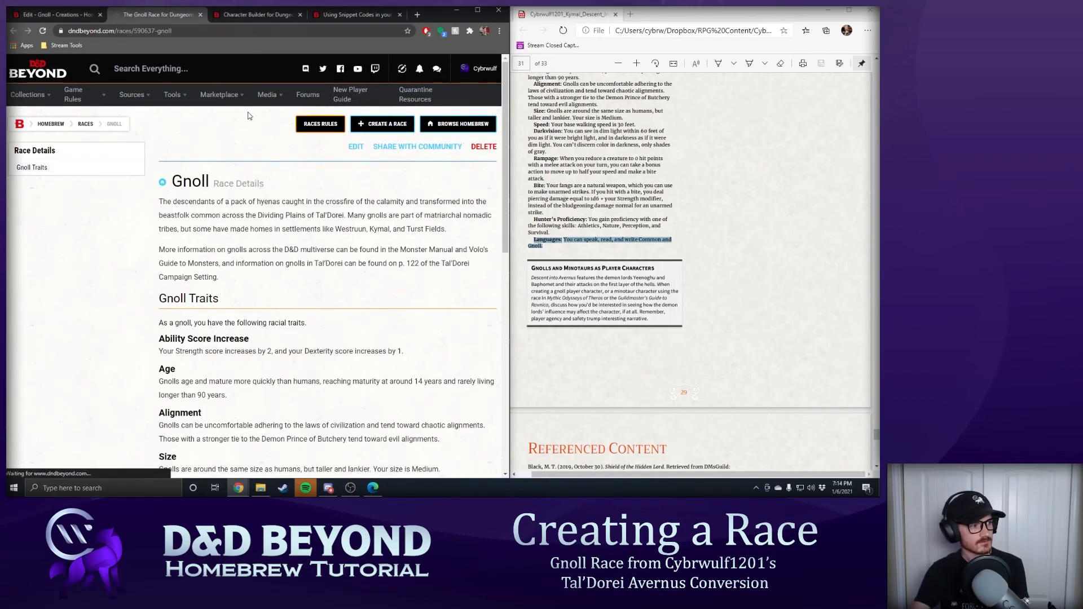
scroll(330, 172, down, 4)
scroll(381, 208, down, 3)
scroll(284, 254, up, 5)
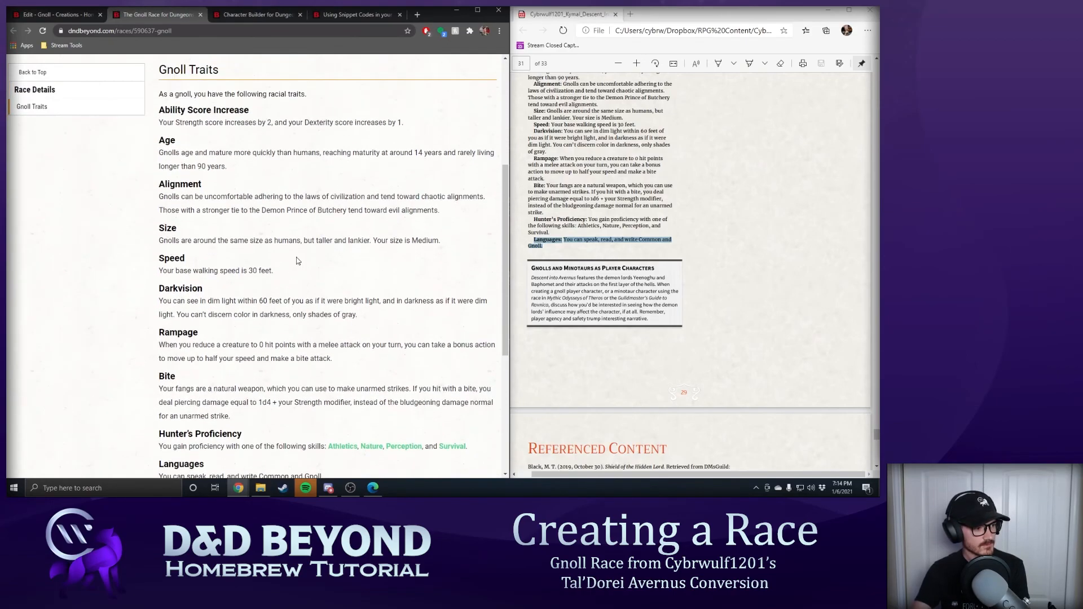
- Switch to the Character Builder and check the Homebrew Content and Customize Your Origin settings in the character preferences
click(48, 15)
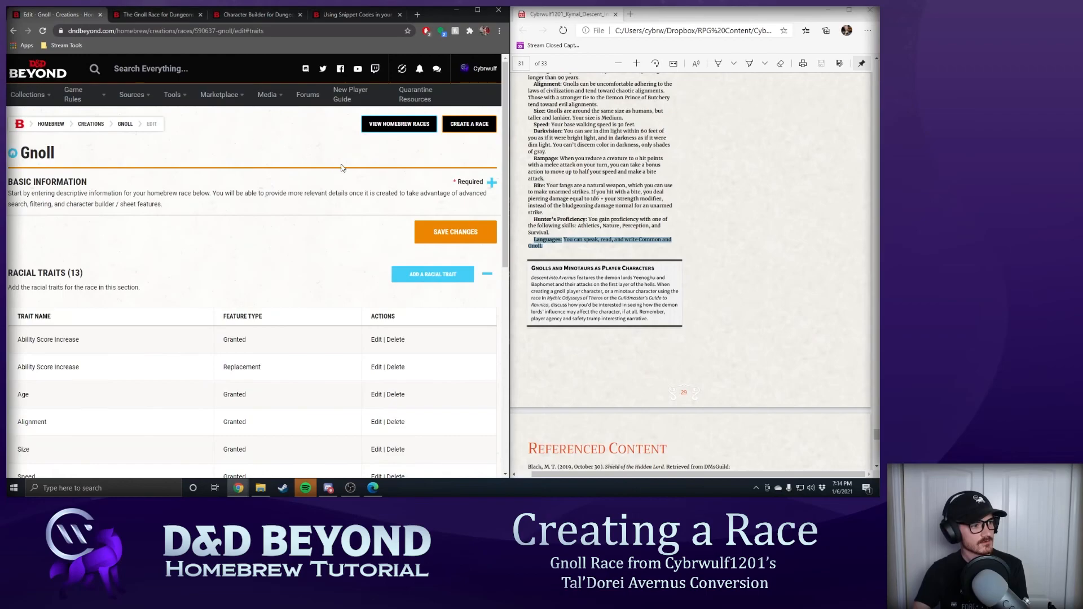
click(256, 16)
scroll(313, 190, up, 4)
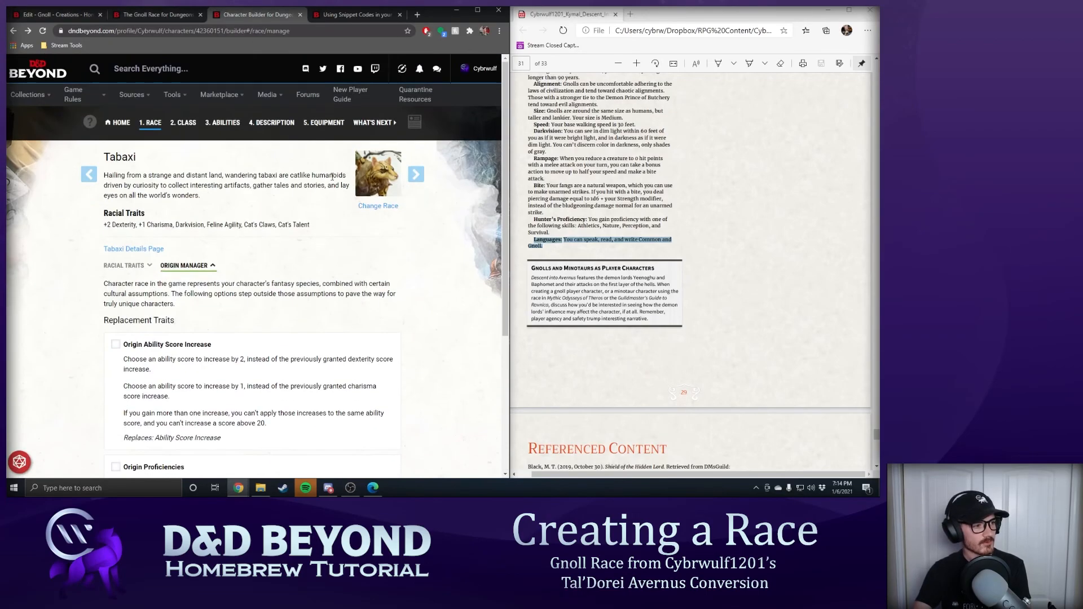
click(121, 124)
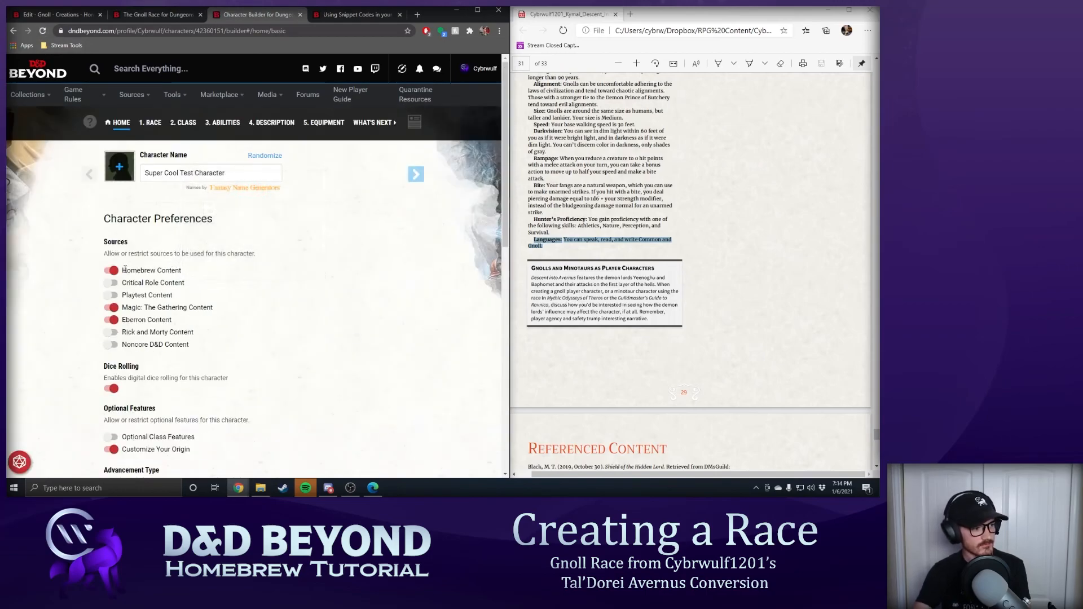
scroll(116, 316, down, 2)
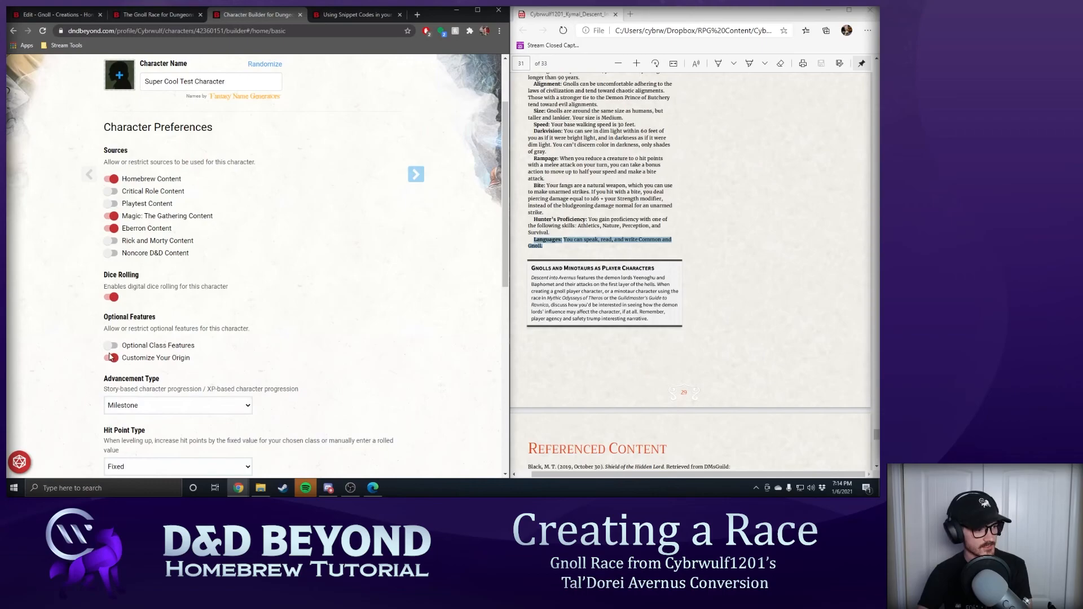
scroll(119, 352, up, 3)
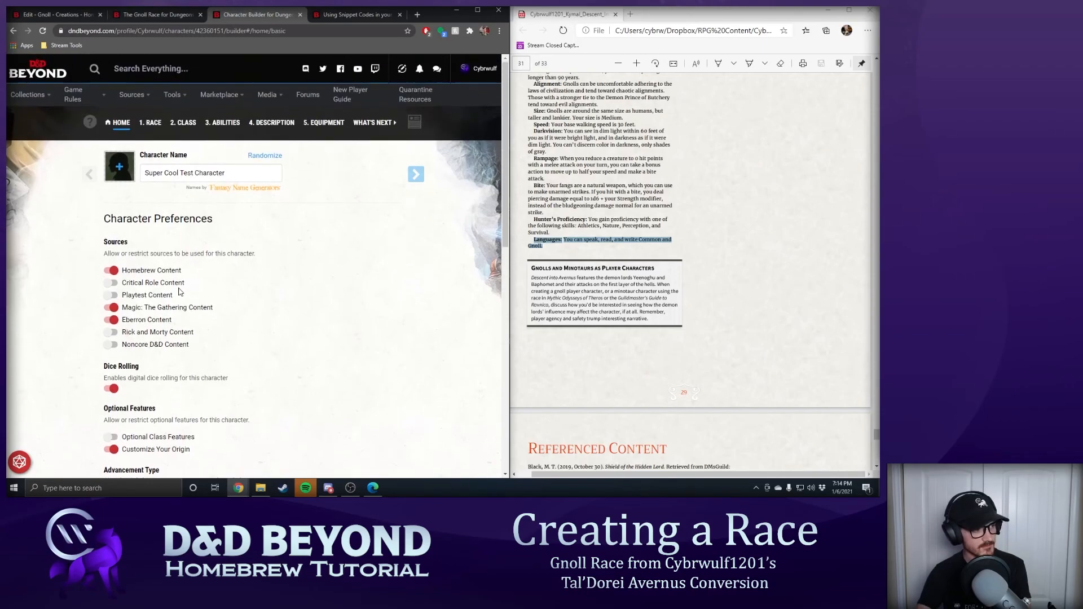
- Change the test character's race from Tabaxi to the homebrew Gnoll
click(151, 121)
scroll(285, 228, down, 2)
scroll(229, 186, up, 3)
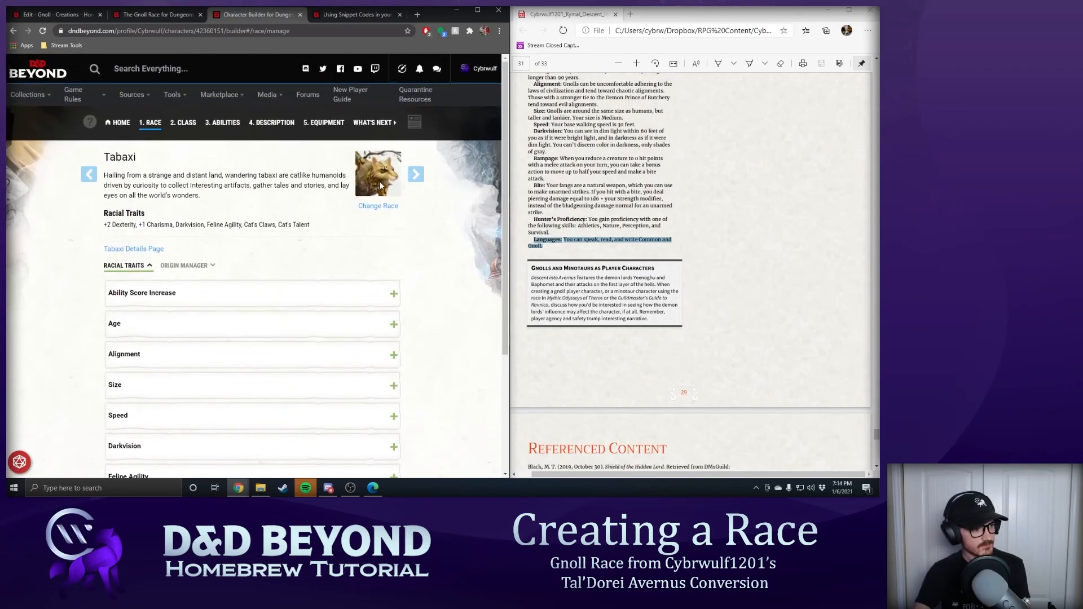
click(379, 207)
scroll(265, 220, down, 8)
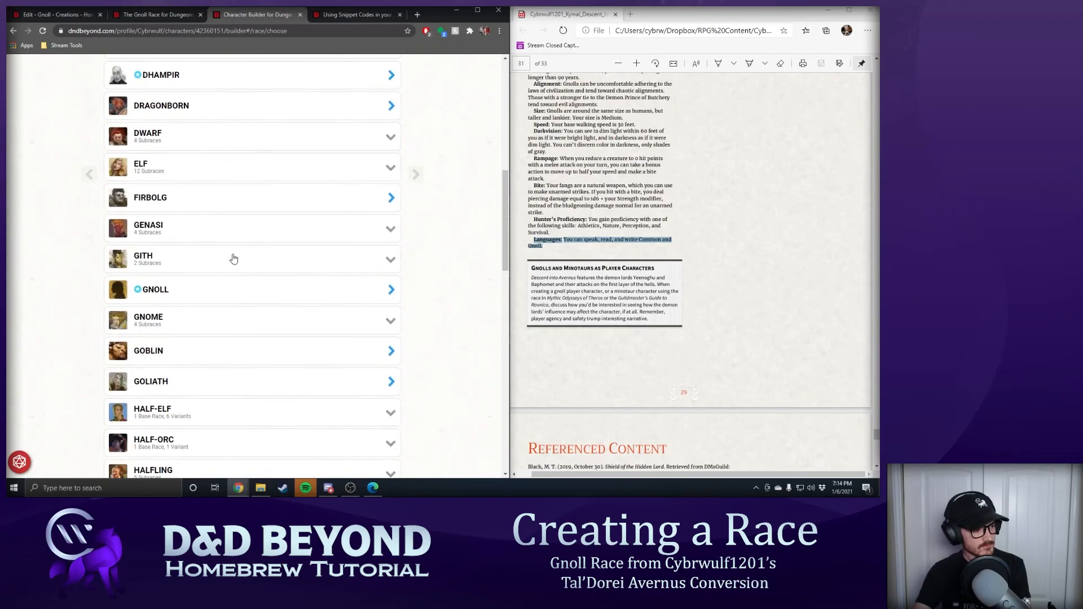
click(181, 301)
click(188, 406)
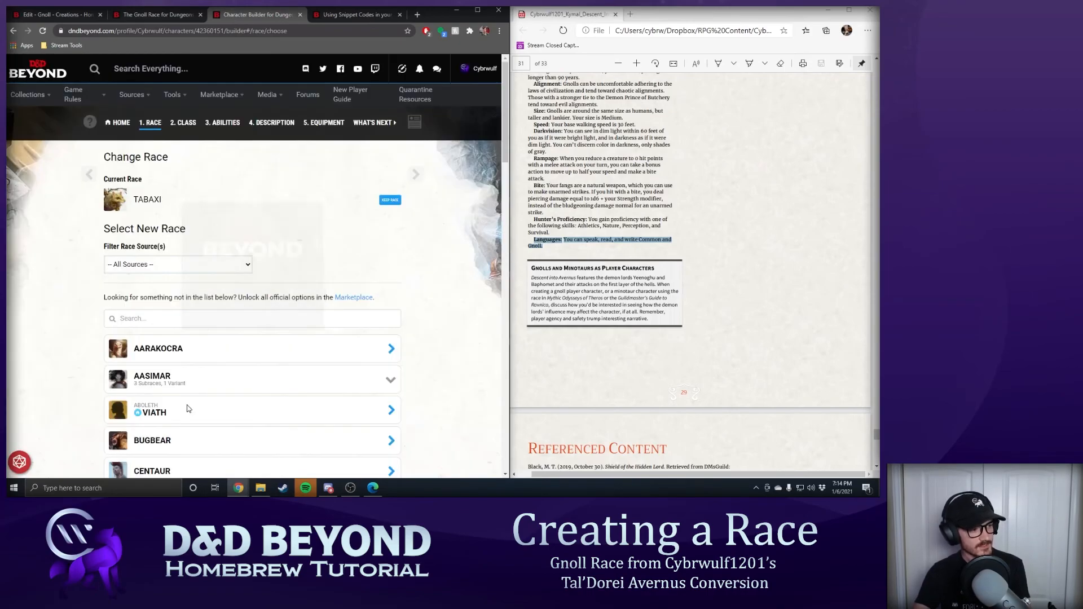
- Read the Gnoll's Ability Score Increase trait in the character's racial traits
scroll(237, 226, down, 4)
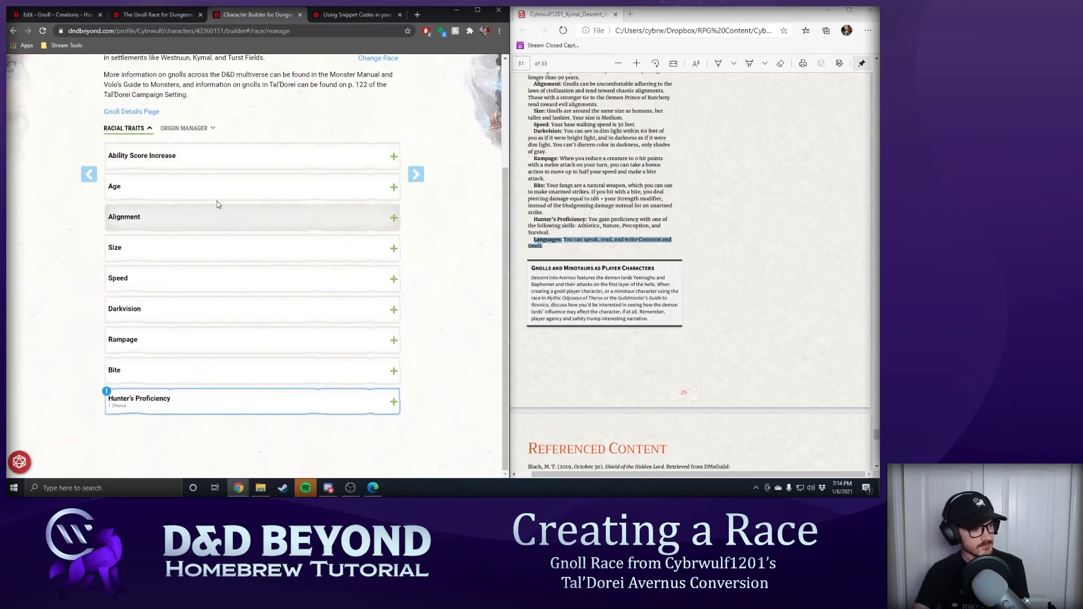
click(161, 158)
click(150, 130)
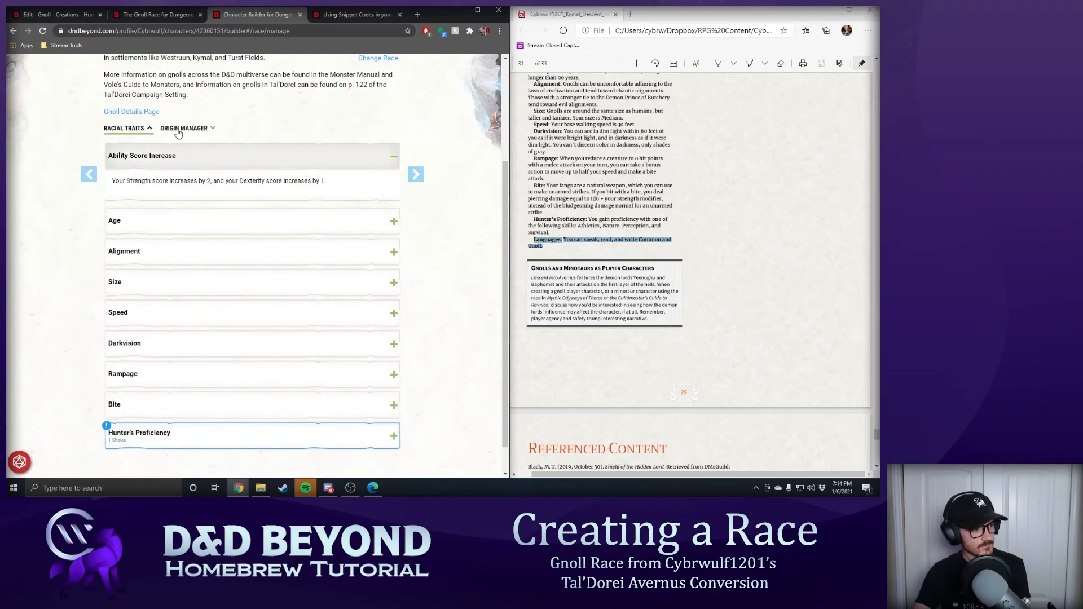
click(126, 128)
- Expand the Hunter's Proficiency trait and choose Investigation as its skill
click(164, 395)
scroll(180, 392, down, 1)
click(188, 388)
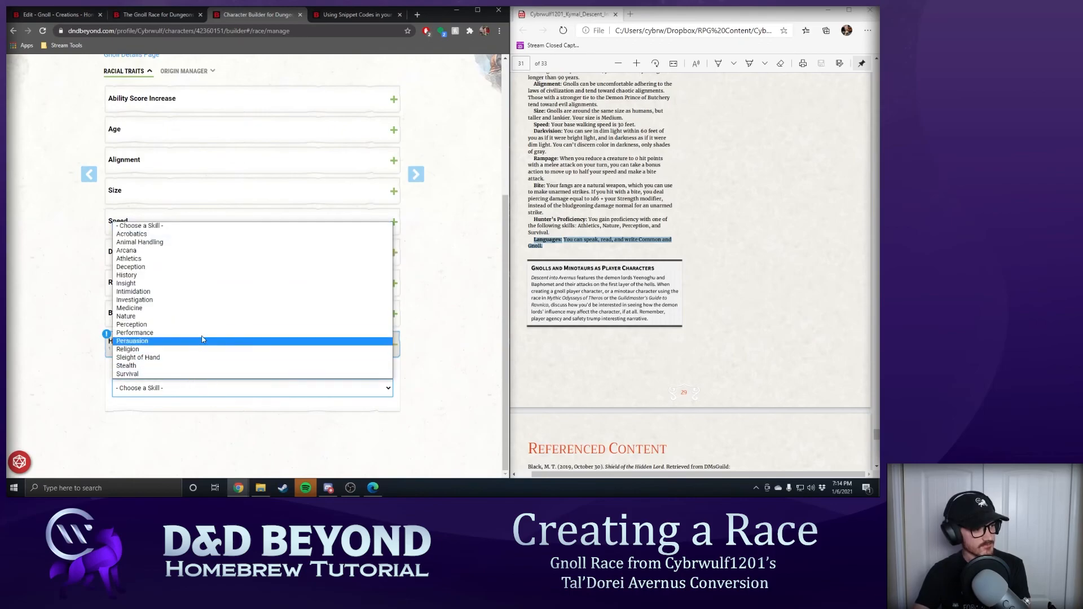
click(472, 341)
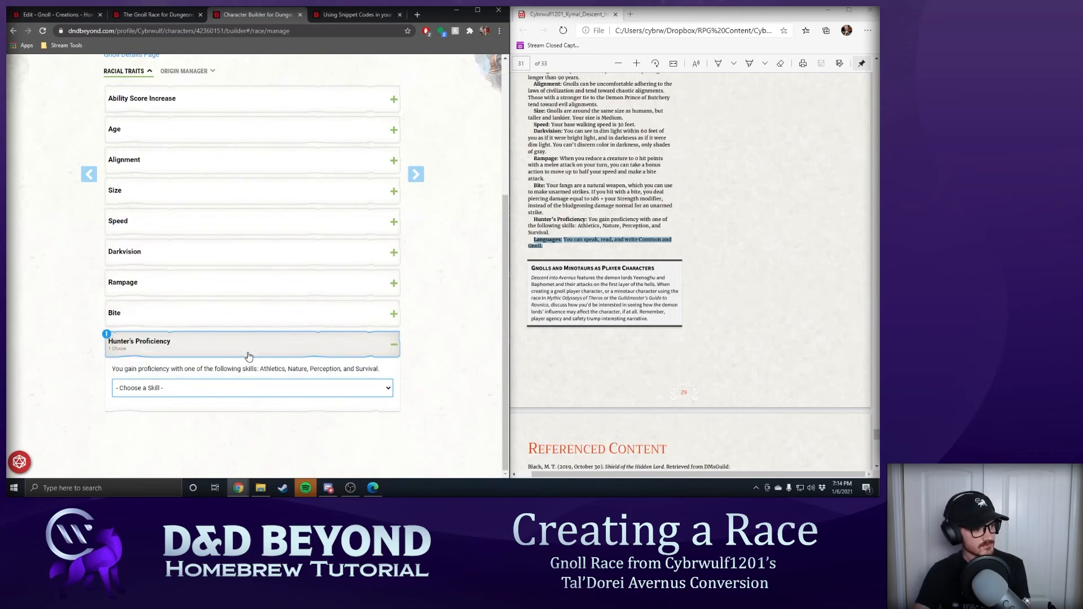
click(223, 388)
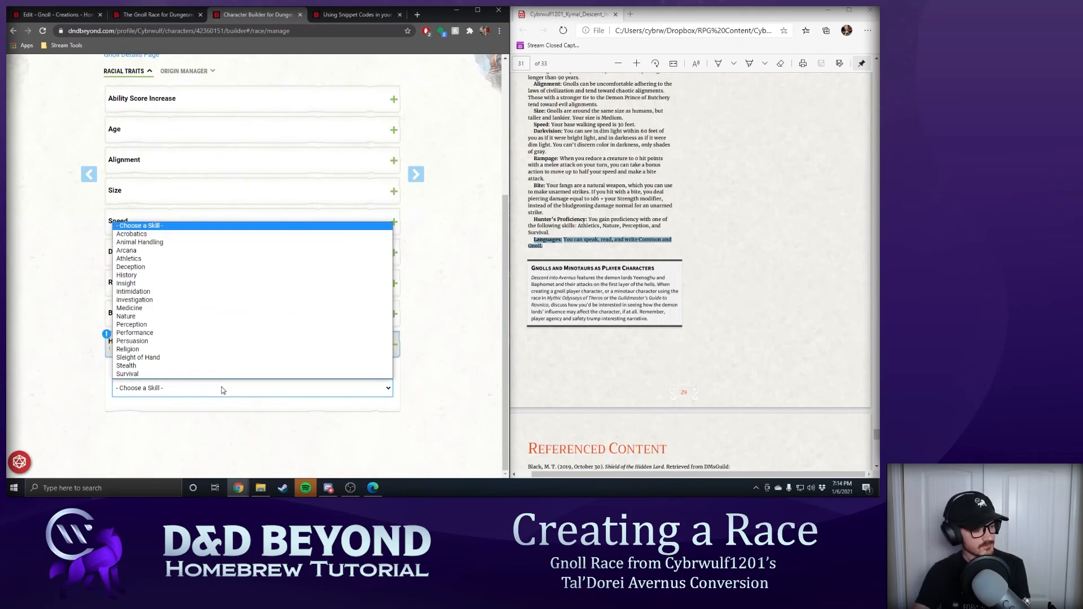
click(203, 300)
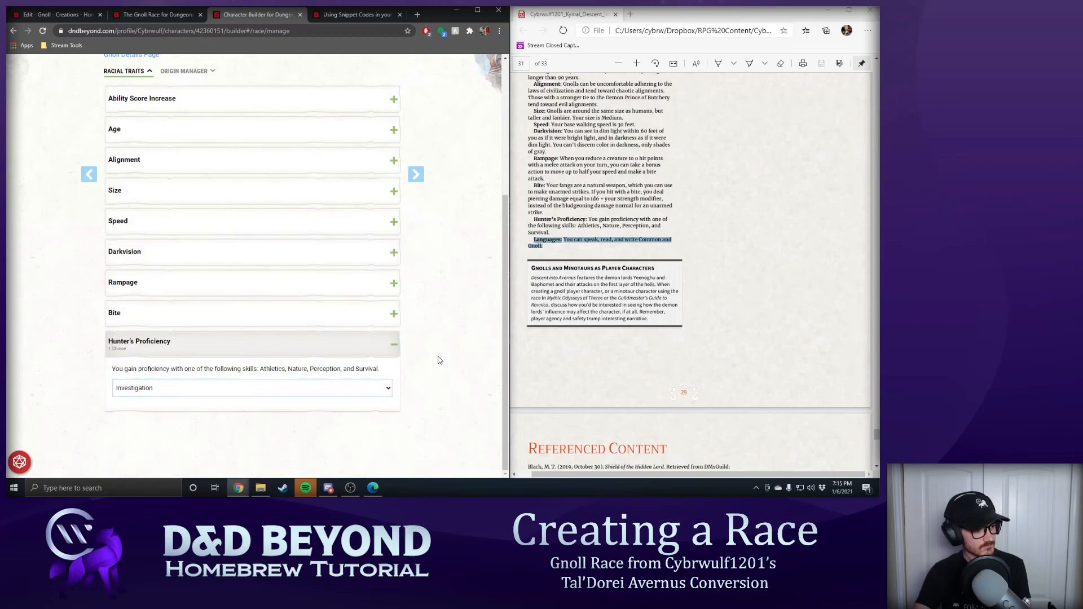
- Change the skill chosen for the Hunter's Proficiency trait to Arcana
click(336, 388)
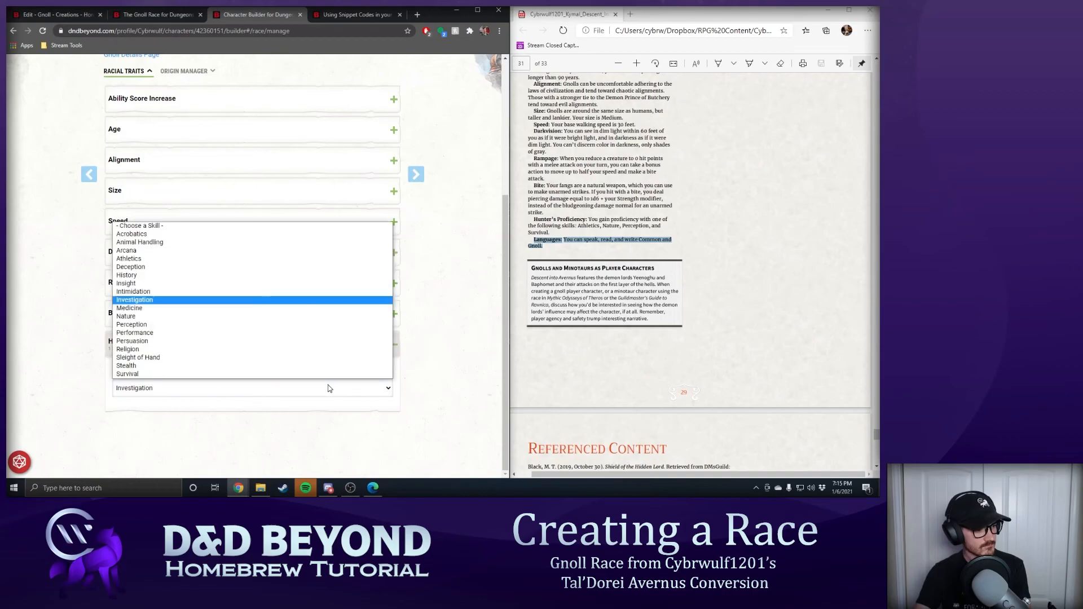
click(154, 252)
scroll(386, 331, up, 1)
scroll(387, 331, up, 3)
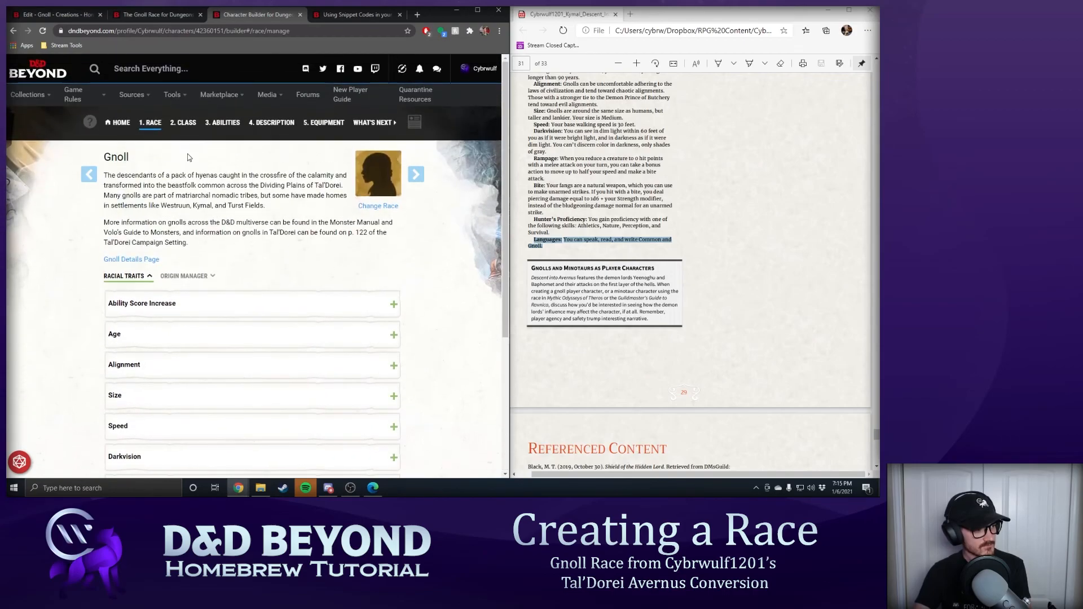
- Add Fighter as the test character's class
click(189, 123)
scroll(278, 354, down, 2)
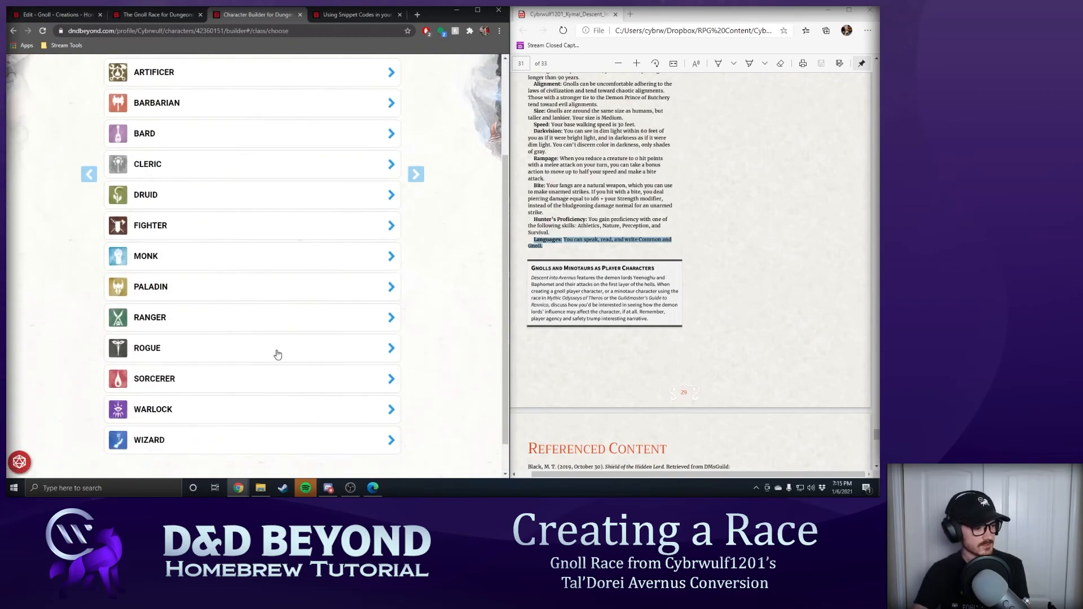
click(191, 225)
click(195, 412)
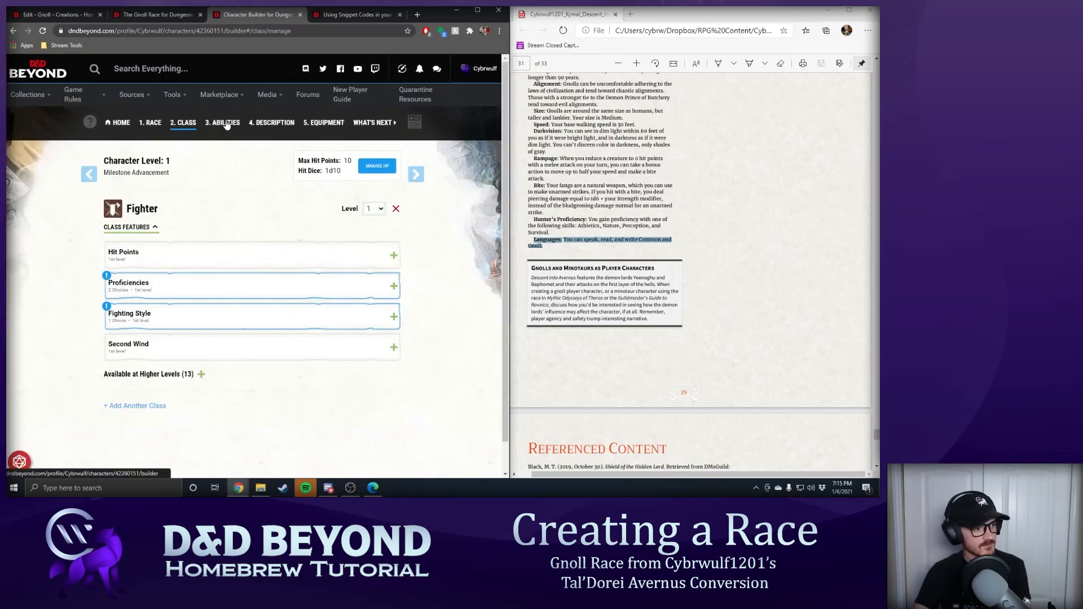
- Set the test character's ability score generation method to Standard Array
click(226, 124)
click(208, 179)
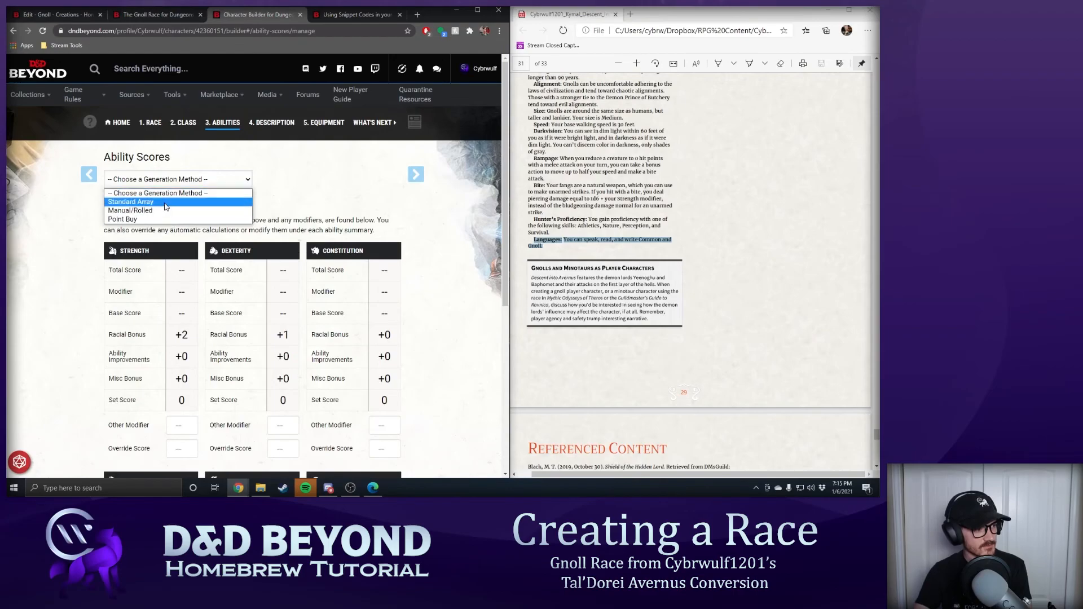
click(166, 207)
- Assign ability scores of Strength 14, Dexterity 12, Constitution 10, Intelligence 8, Wisdom 13 and Charisma 15
click(143, 221)
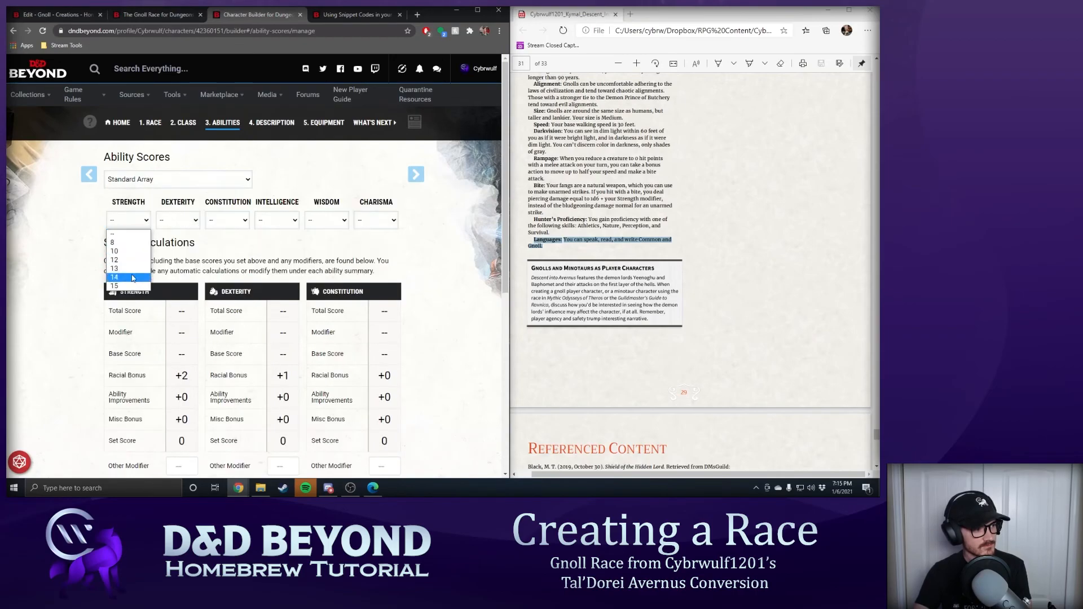
click(130, 278)
click(177, 220)
click(175, 259)
click(227, 220)
click(224, 251)
click(277, 220)
click(265, 243)
click(326, 220)
click(315, 244)
click(375, 220)
click(373, 242)
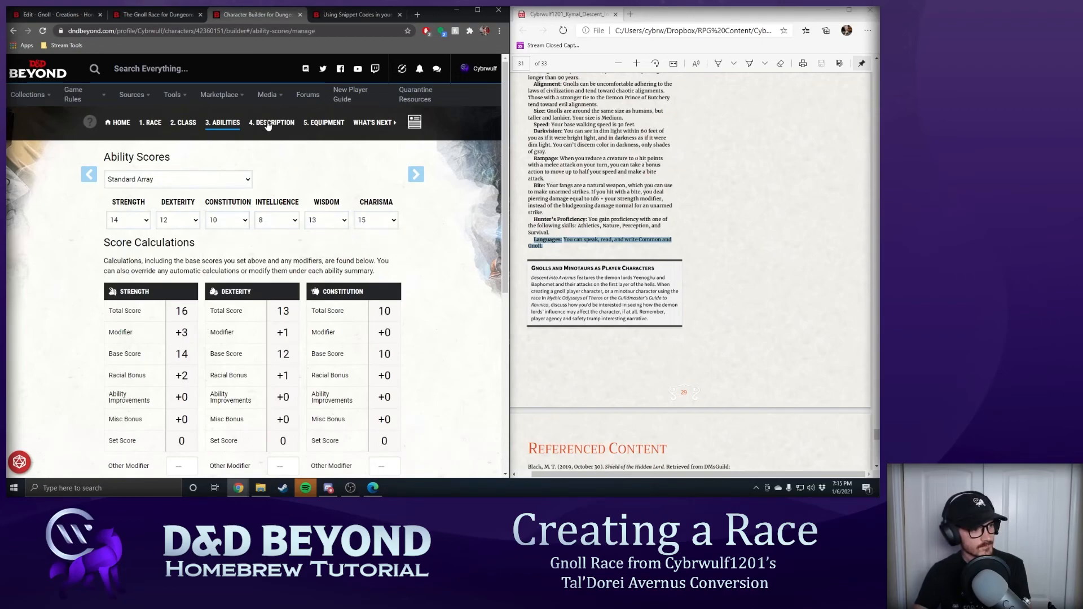
- Set the test character's background to Acolyte and open the finished character sheet
click(269, 123)
click(210, 254)
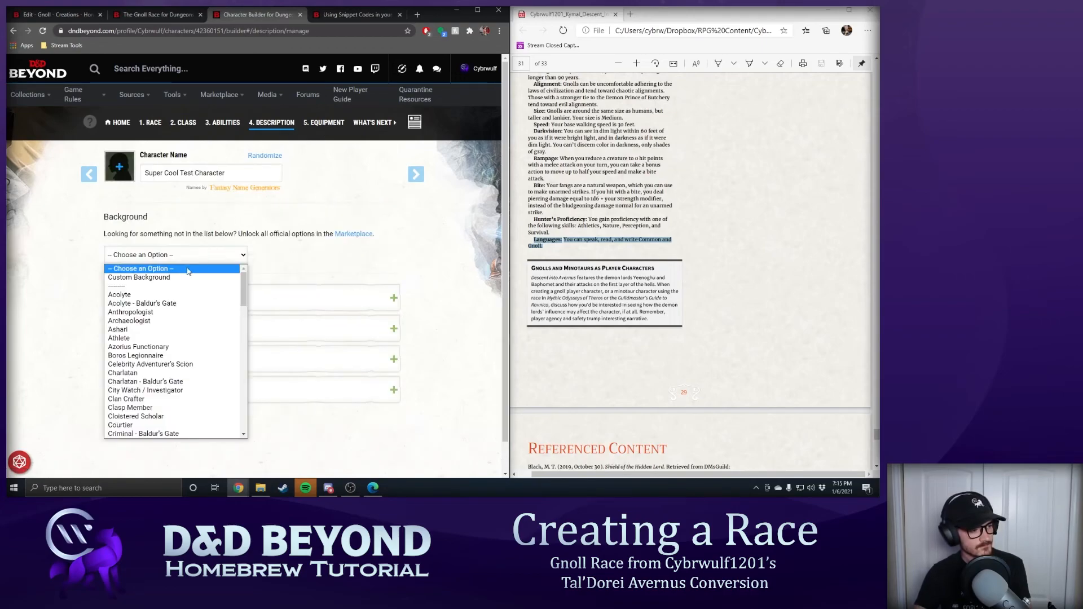
click(176, 295)
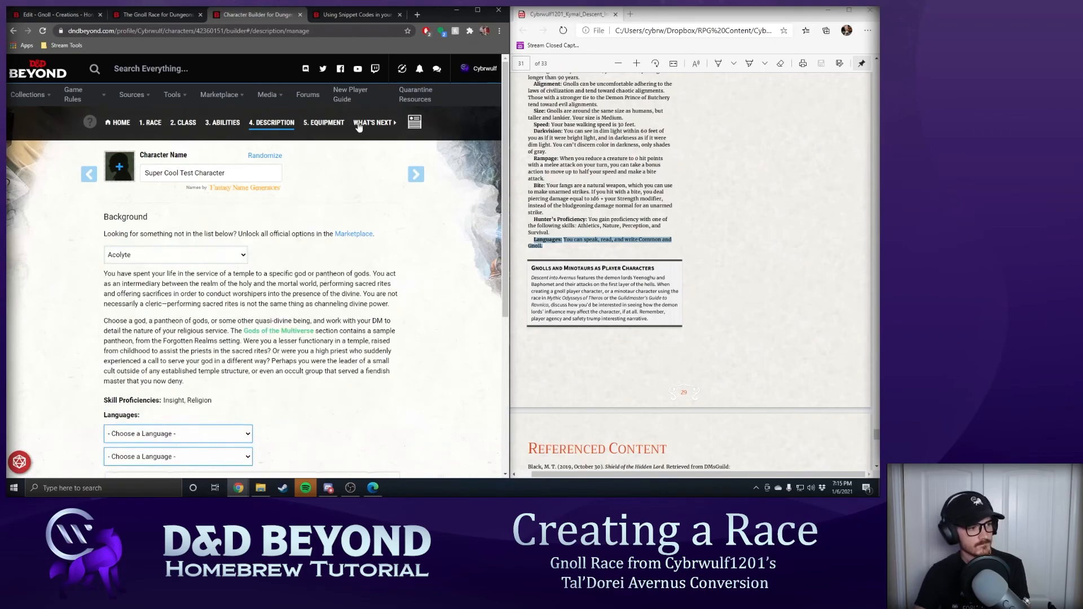
click(414, 123)
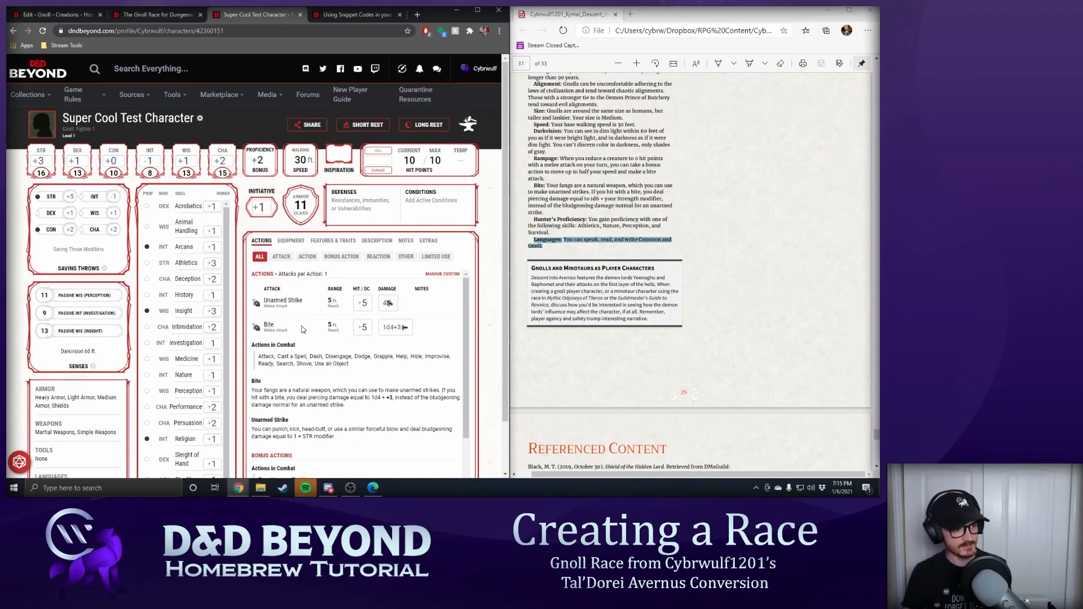
- Inspect the details of the Bite attack and the Rampage bonus action on the character sheet
click(399, 331)
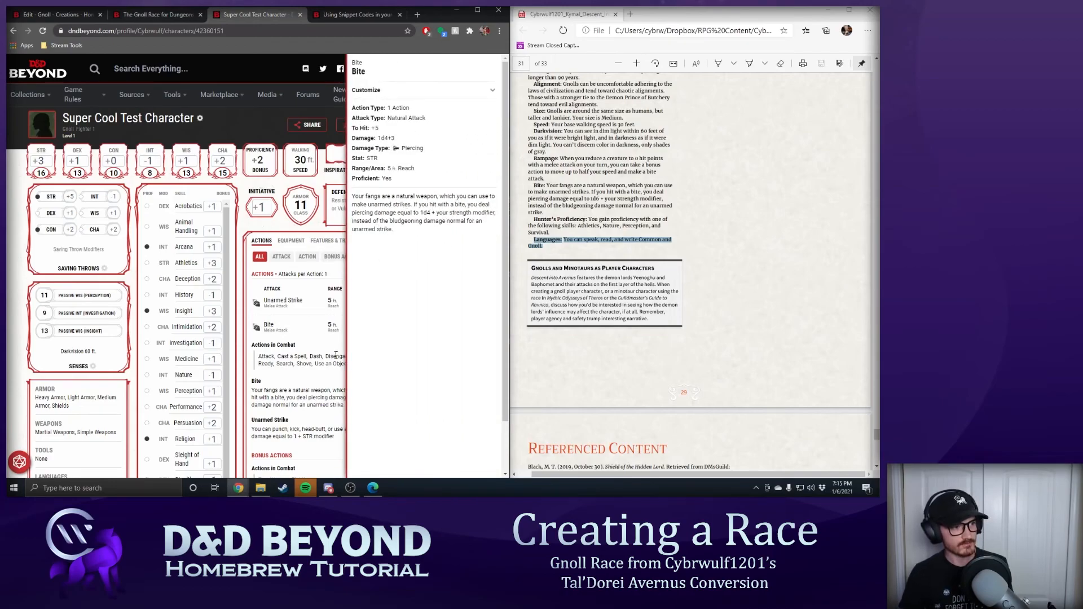
scroll(284, 384, down, 2)
click(250, 349)
scroll(284, 338, up, 2)
scroll(307, 334, down, 3)
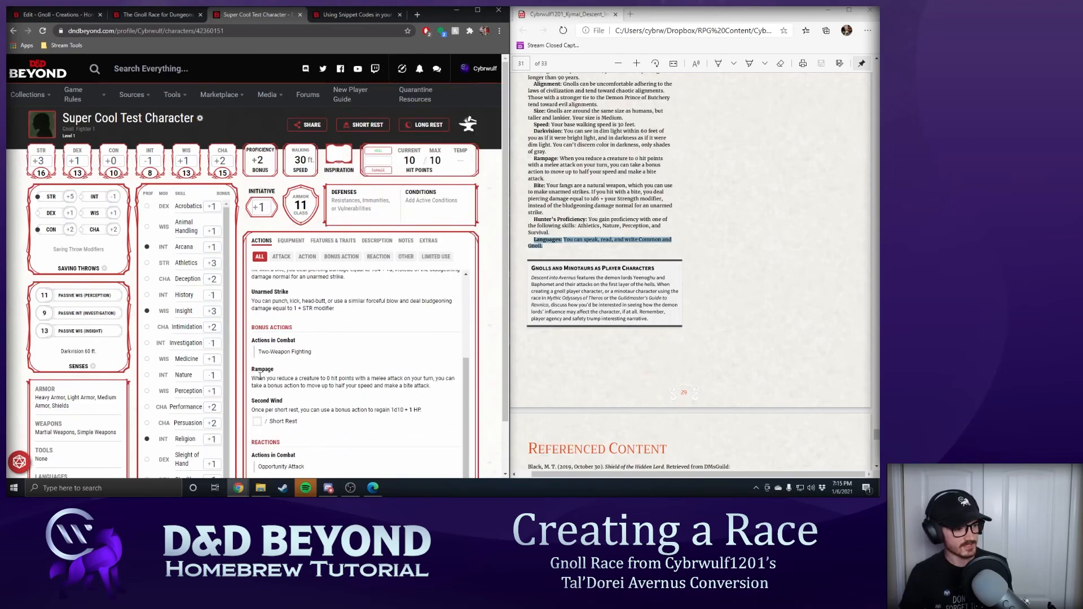
click(381, 387)
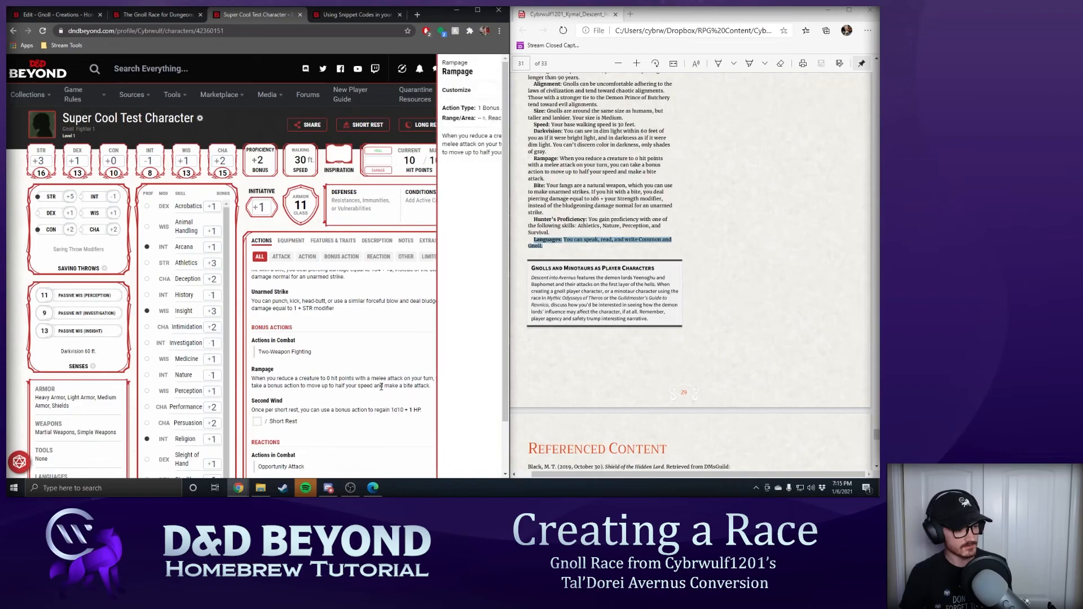
click(247, 383)
scroll(304, 317, up, 5)
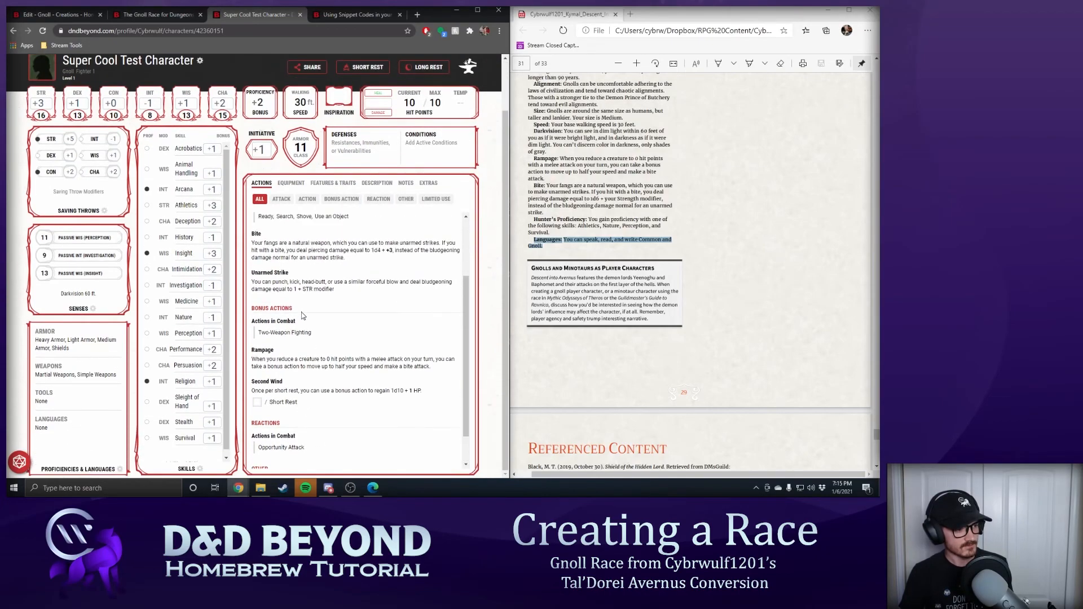
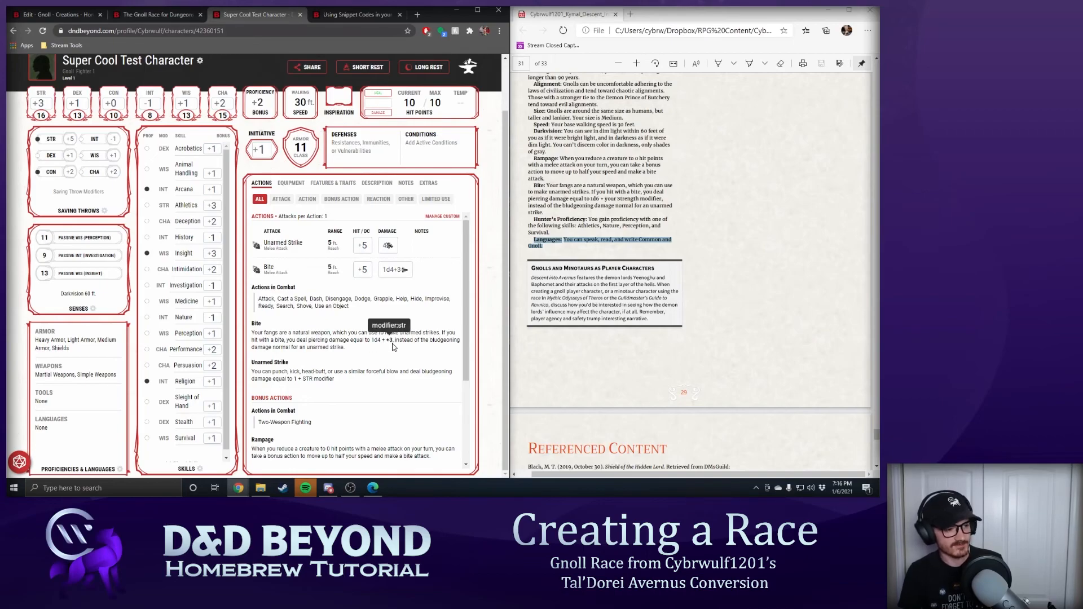
- Remove the plus sign before {{modifier:str}} in the snippet of the Gnoll's Bite racial trait and save the trait
click(54, 14)
scroll(235, 276, down, 8)
scroll(235, 276, up, 2)
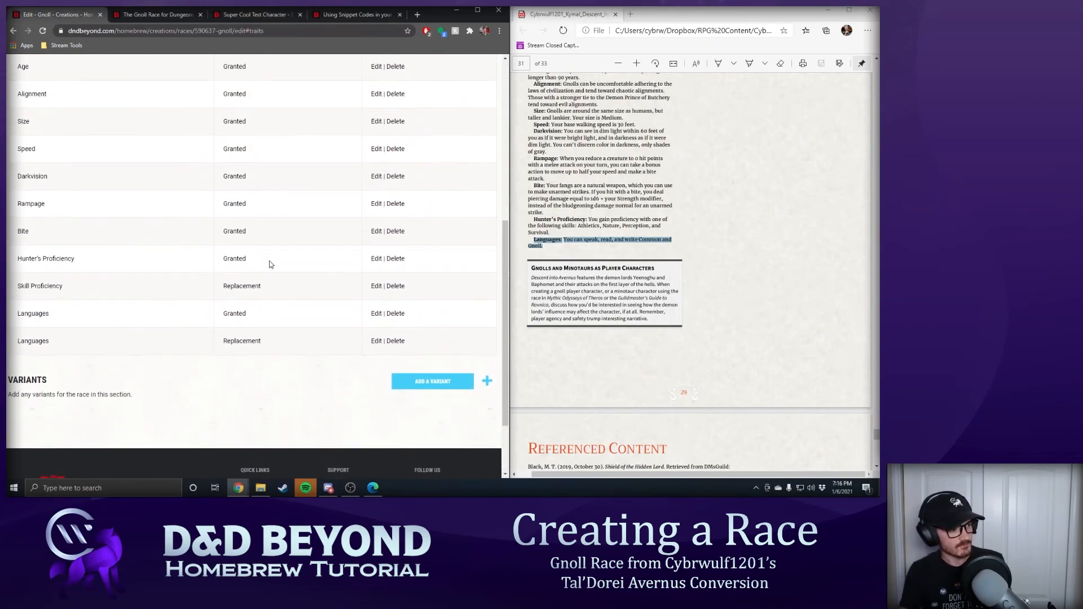
click(377, 232)
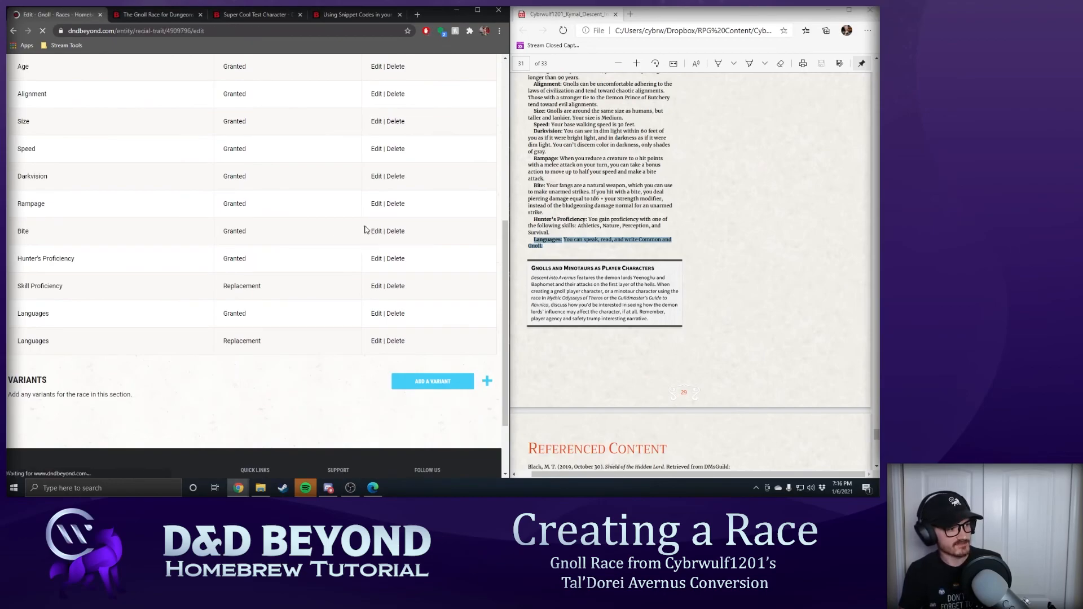
scroll(223, 220, down, 2)
click(382, 166)
key(BackSpace)
key(BackSpace)
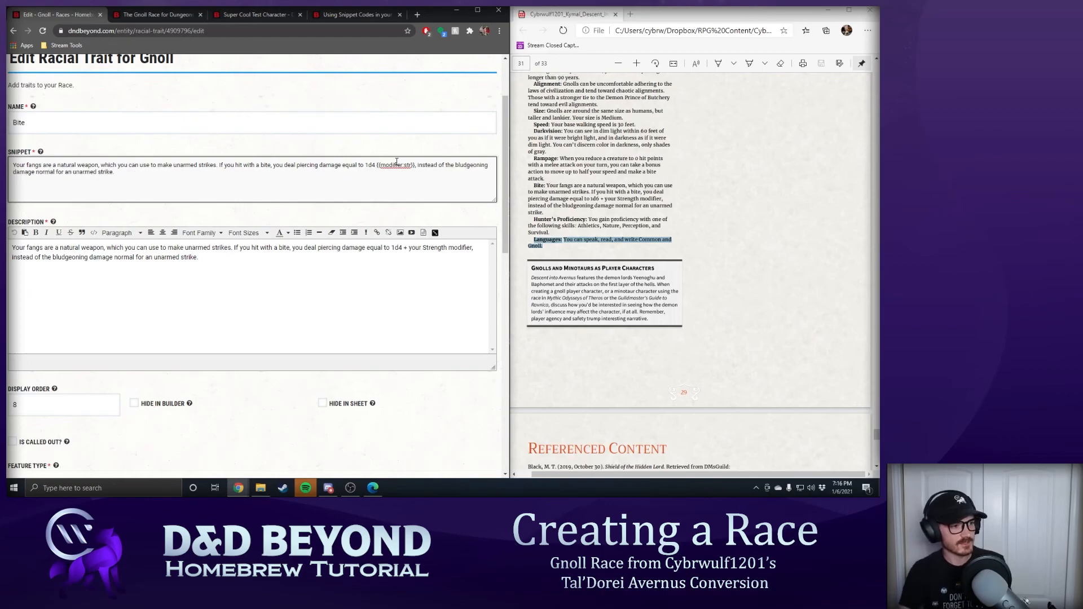
scroll(389, 145, down, 1)
scroll(414, 157, down, 1)
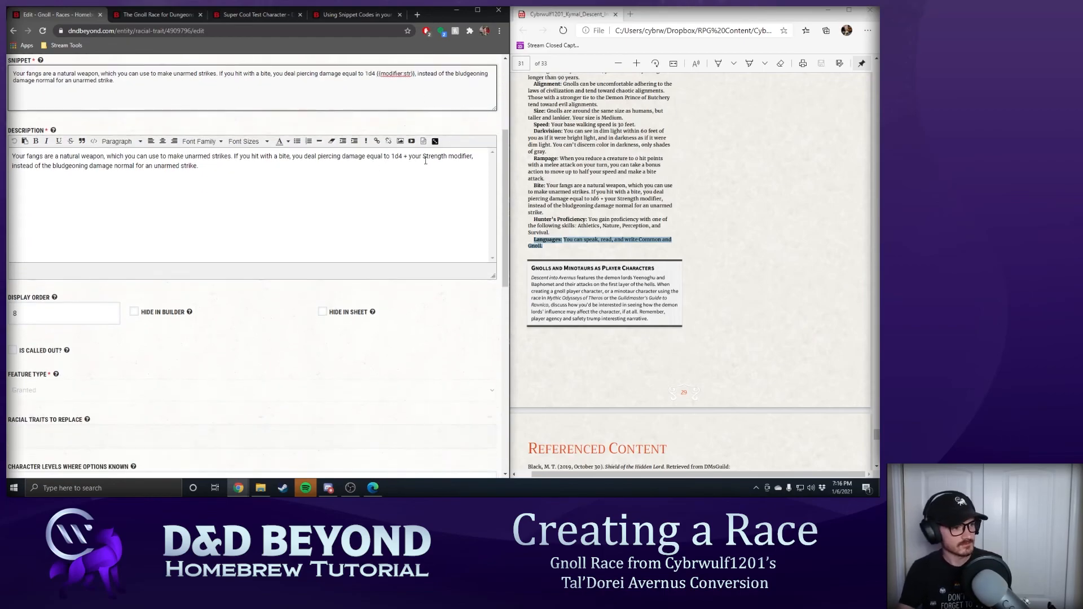
scroll(412, 181, down, 4)
click(418, 342)
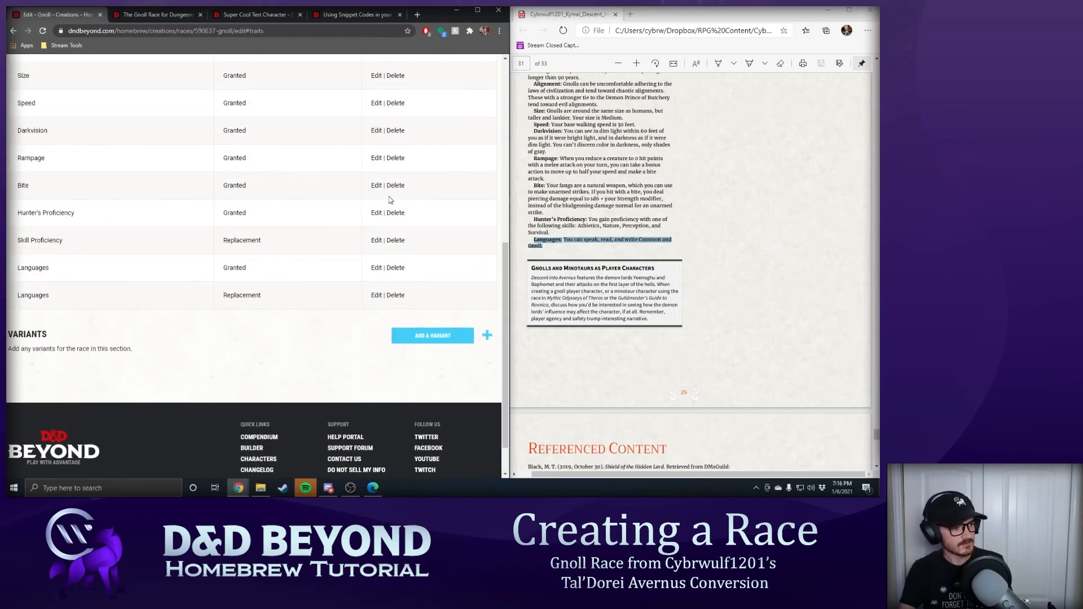
- Reopen the Gnoll's Bite racial trait for editing and reload the test character's sheet to check the Bite text
click(374, 188)
scroll(355, 207, down, 10)
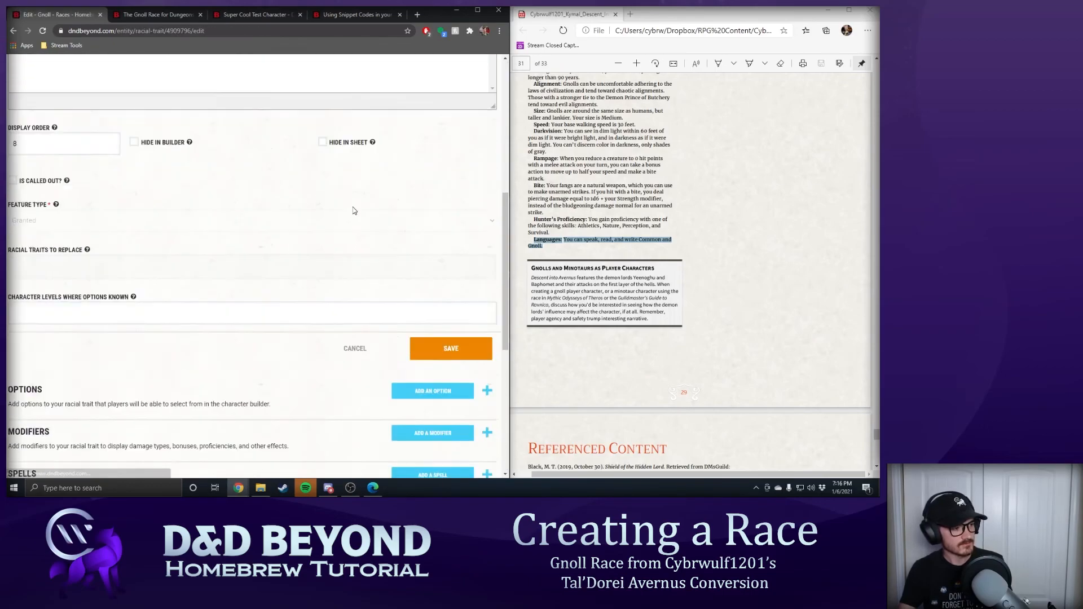
click(143, 15)
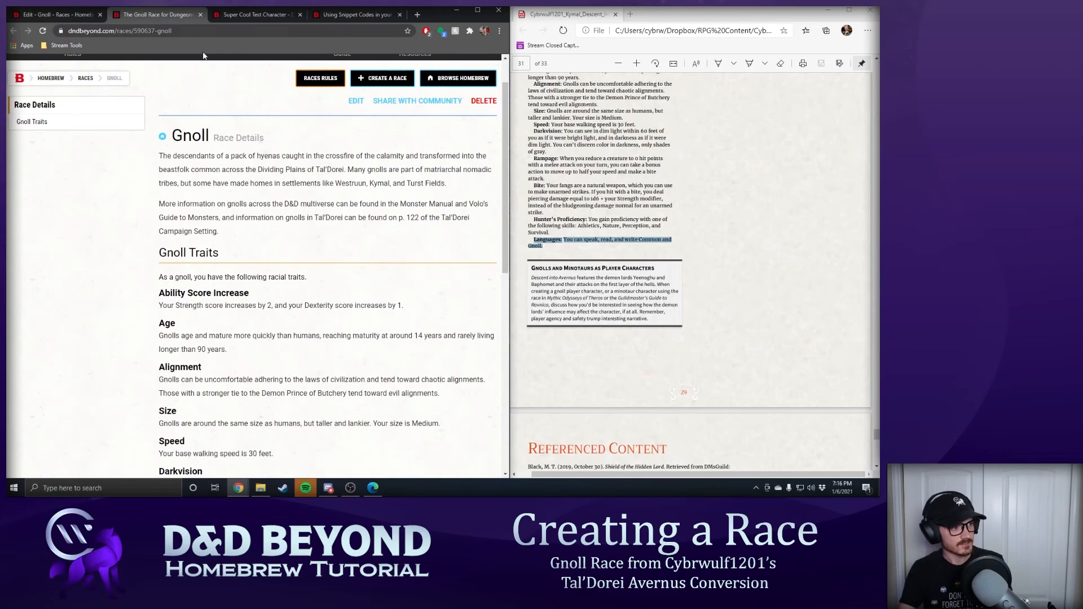
click(268, 15)
click(39, 32)
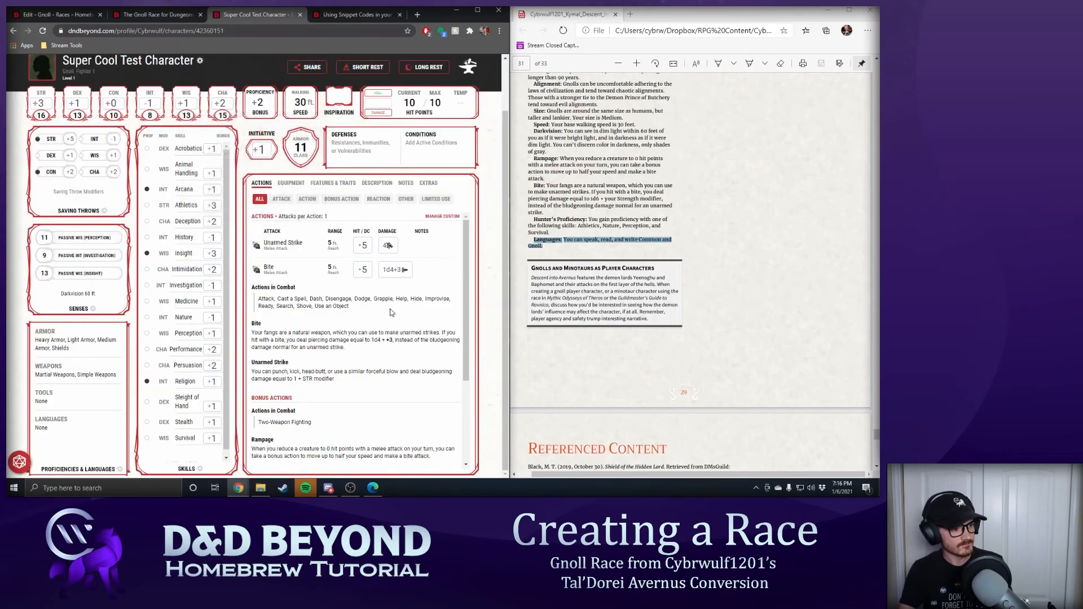
- Remove the plus sign before {{modifier:str}} in the snippet of the Bite trait's action and save the action
click(57, 14)
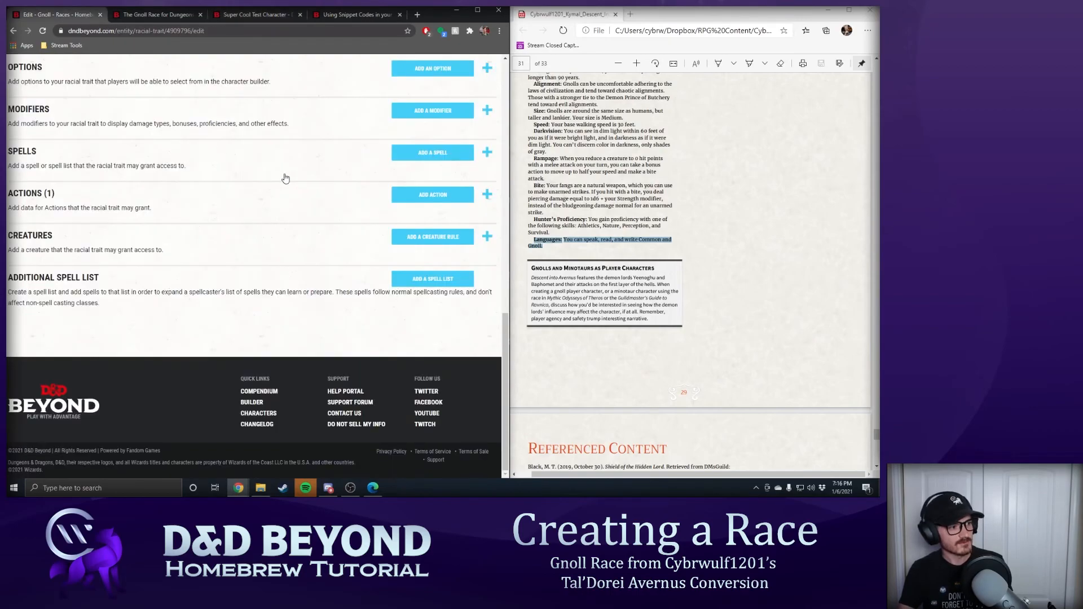
click(487, 286)
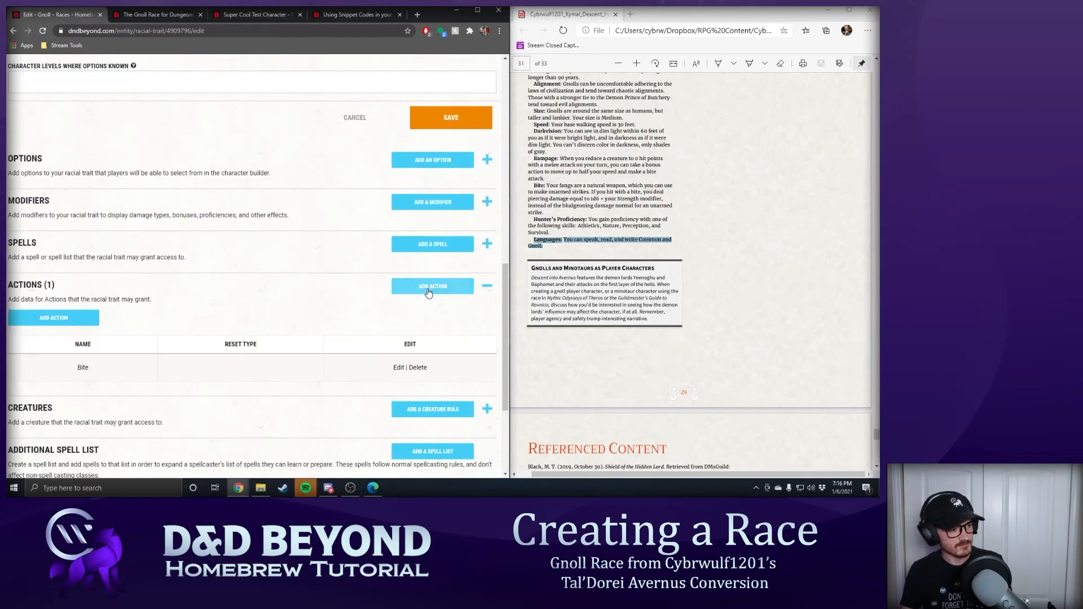
scroll(405, 295, down, 2)
click(398, 278)
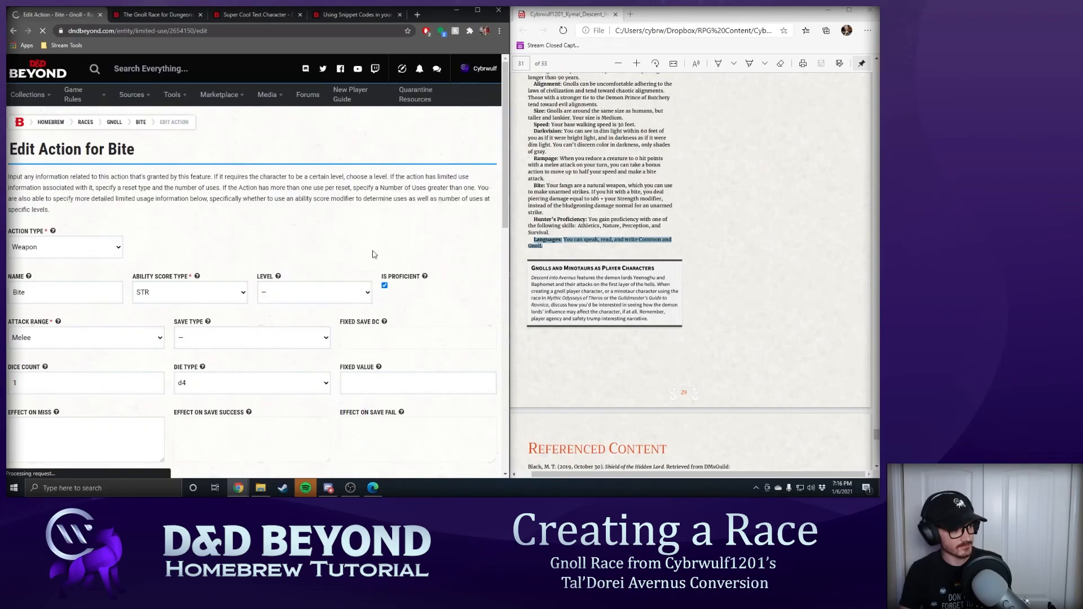
scroll(292, 261, down, 5)
scroll(292, 261, down, 4)
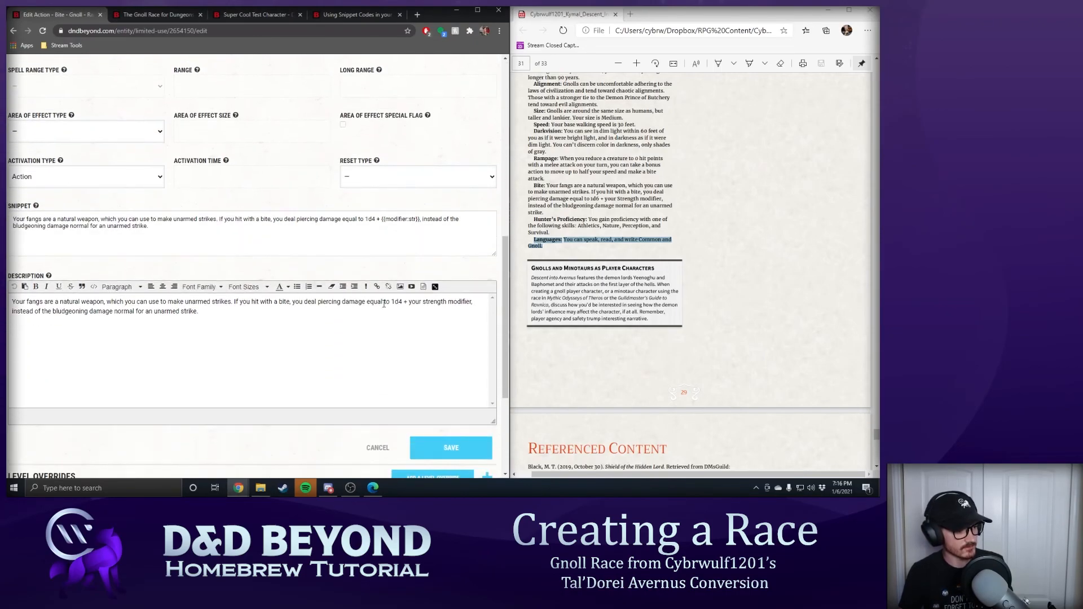
click(383, 219)
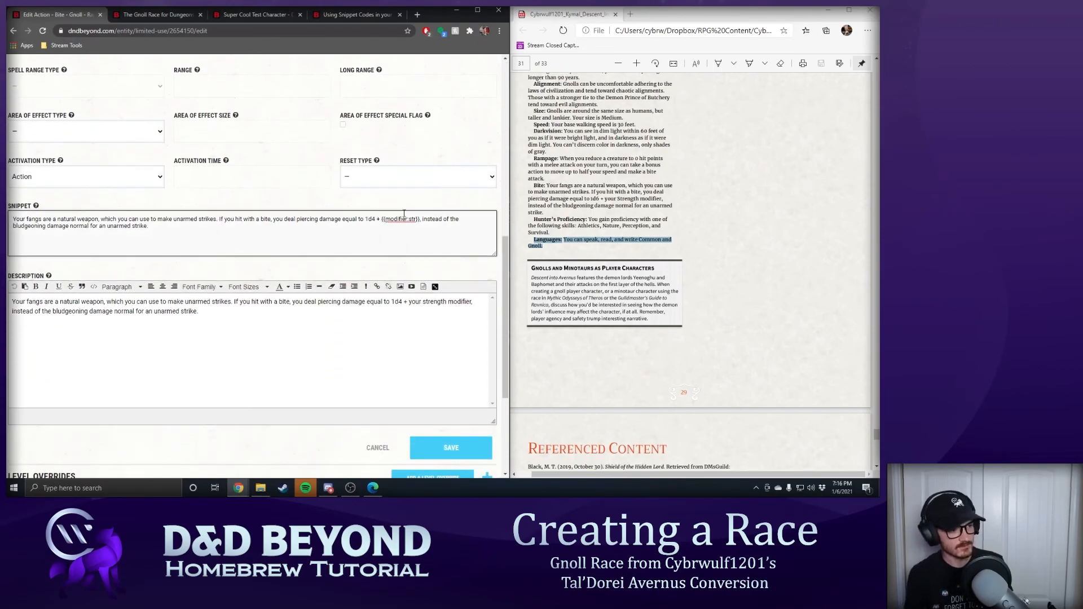
scroll(242, 214, up, 7)
scroll(241, 215, up, 2)
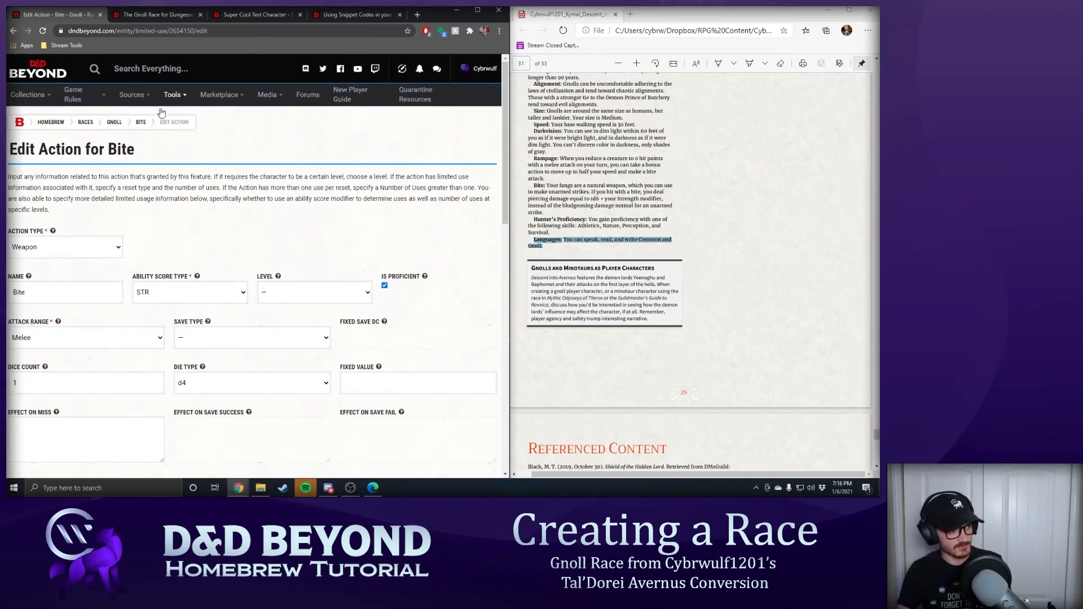
scroll(256, 246, down, 4)
scroll(257, 246, down, 5)
click(451, 402)
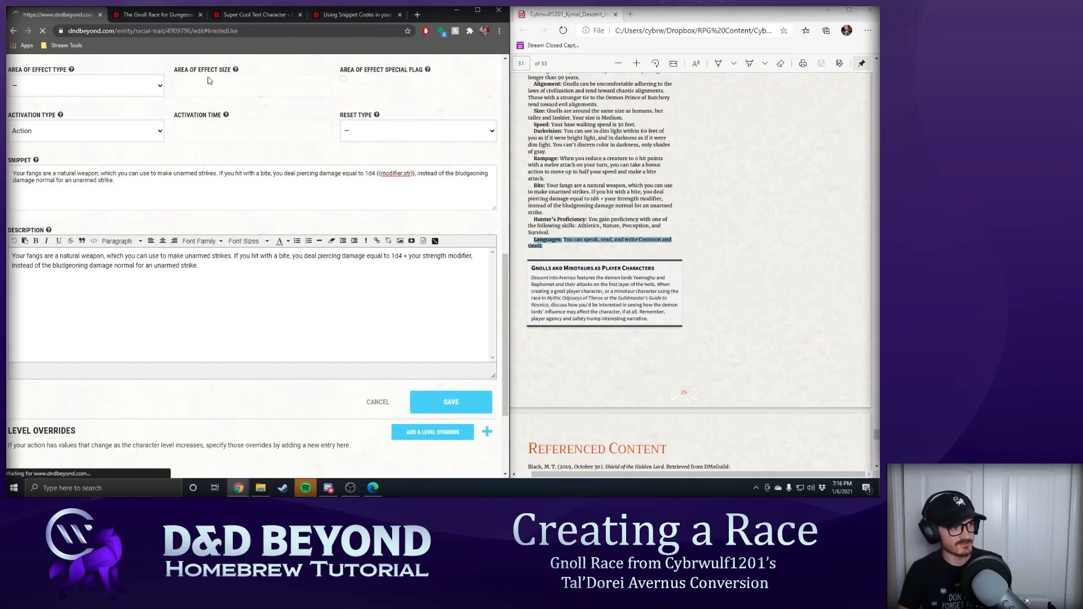
- Check the Bite text in the test character's features and traits, and reload the sheet to re-examine the Bite action
click(140, 14)
click(248, 14)
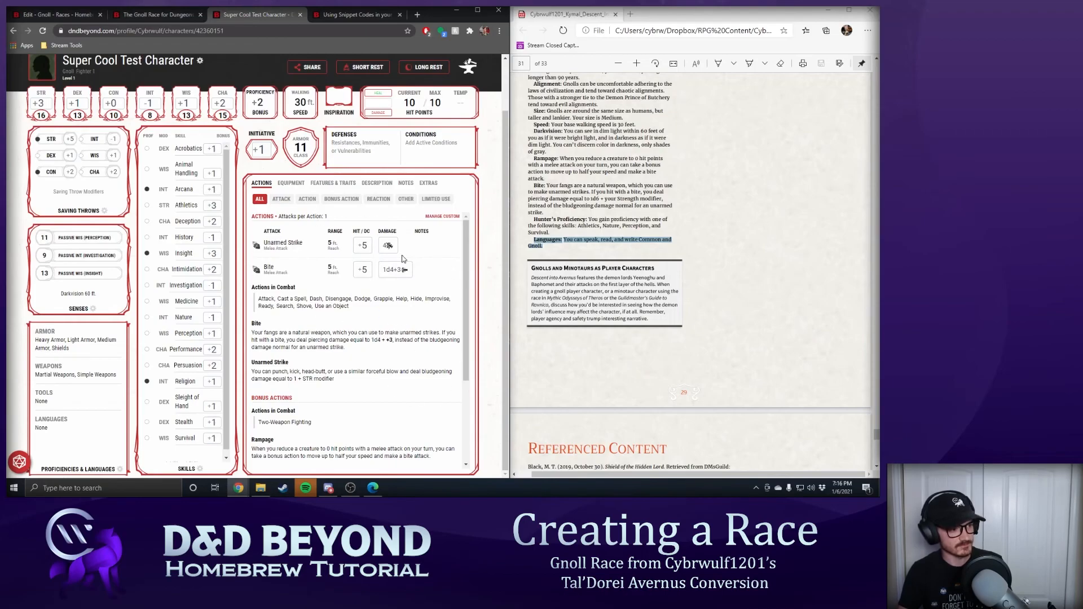
click(323, 184)
scroll(409, 327, down, 3)
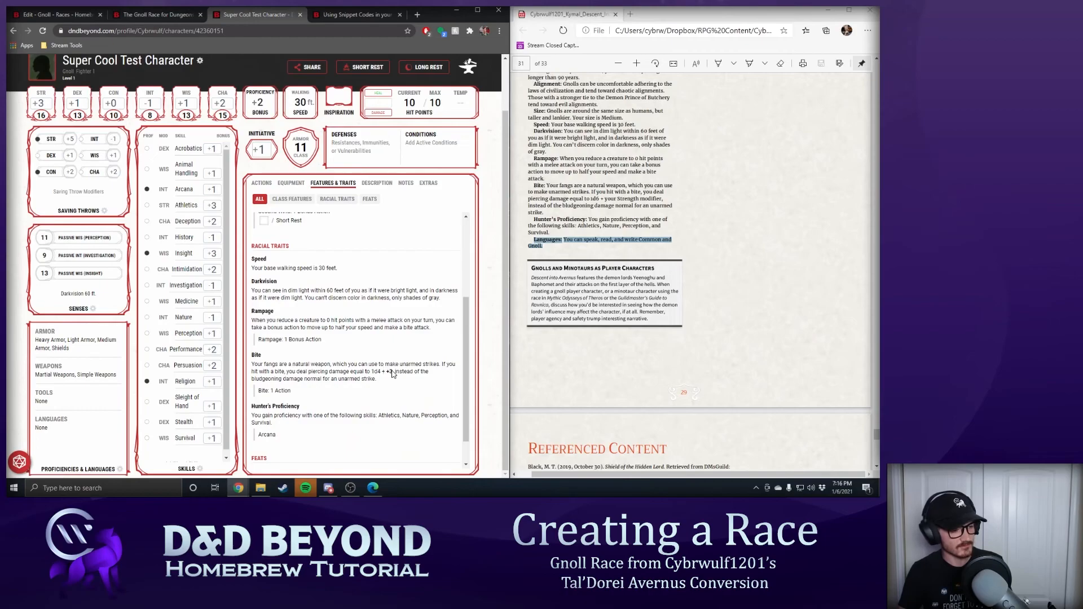
mouse_move(393, 374)
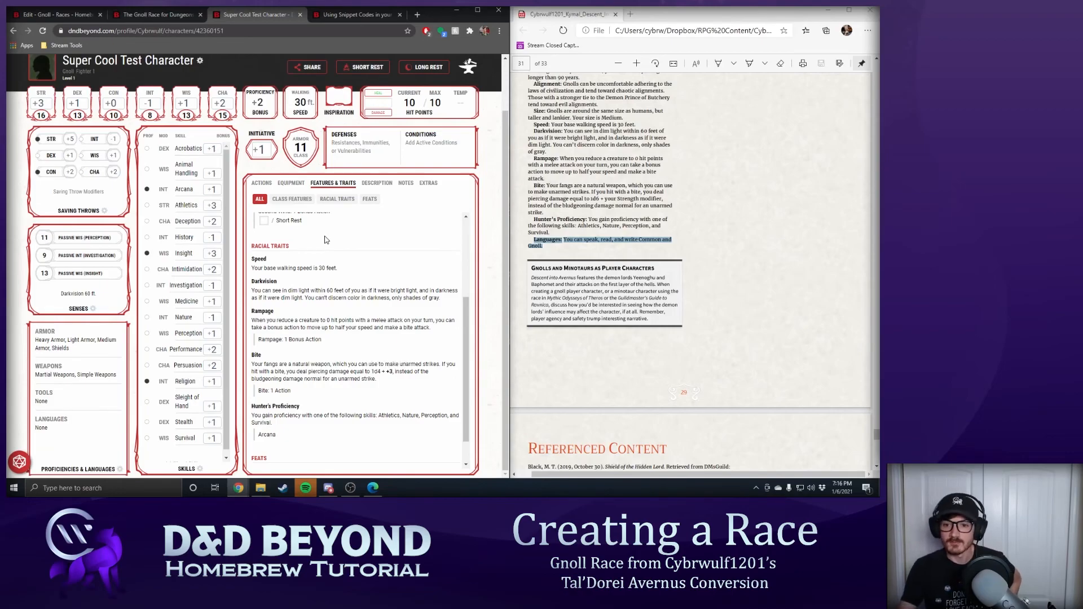
click(43, 30)
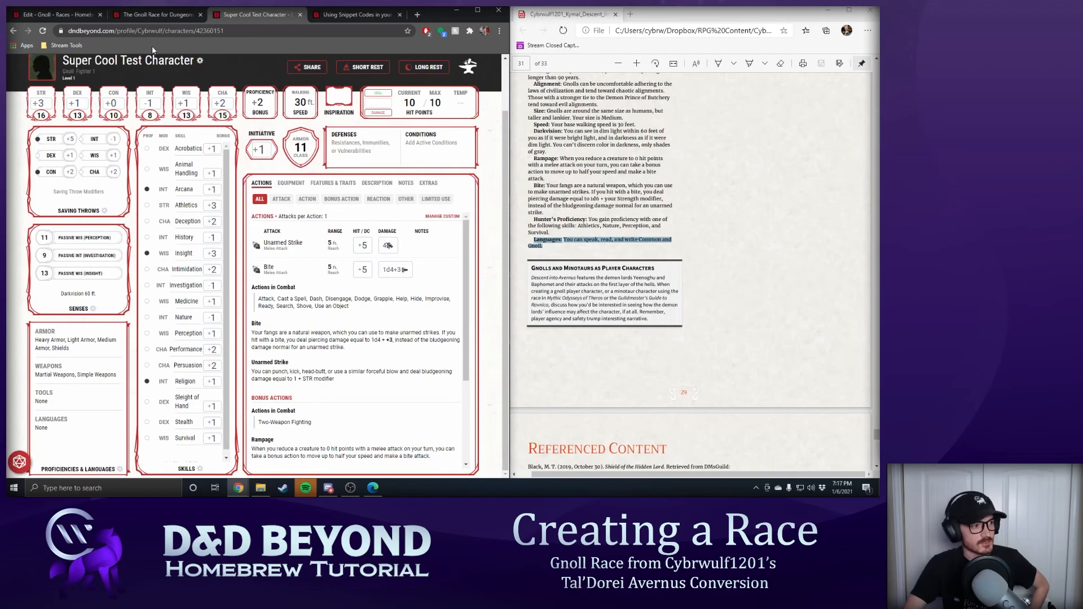
click(72, 17)
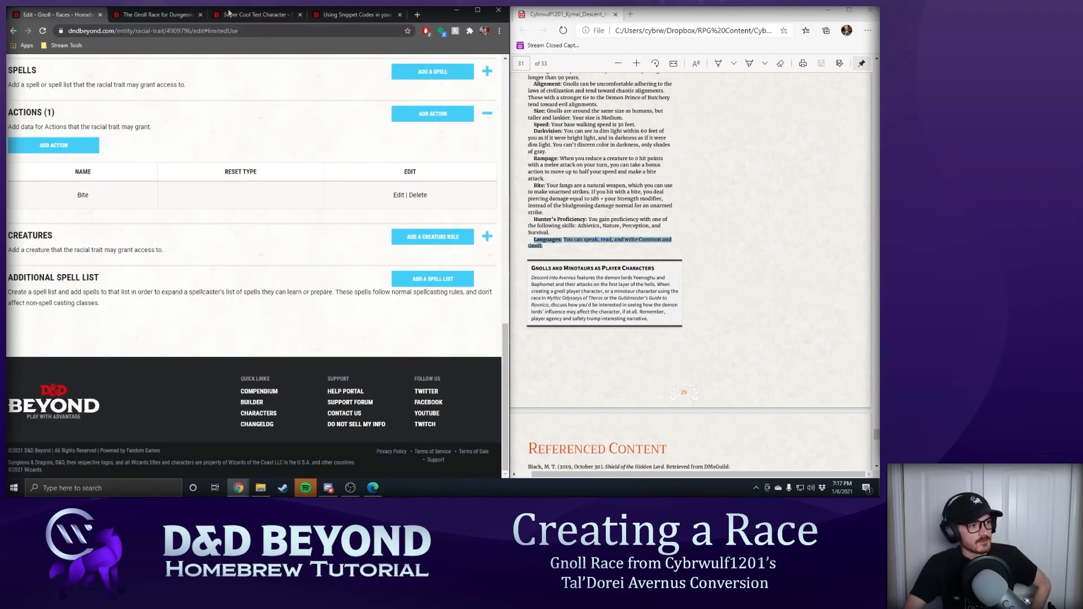
- Open the test character from its sheet for editing in the character builder
click(254, 15)
scroll(169, 102, up, 1)
click(98, 121)
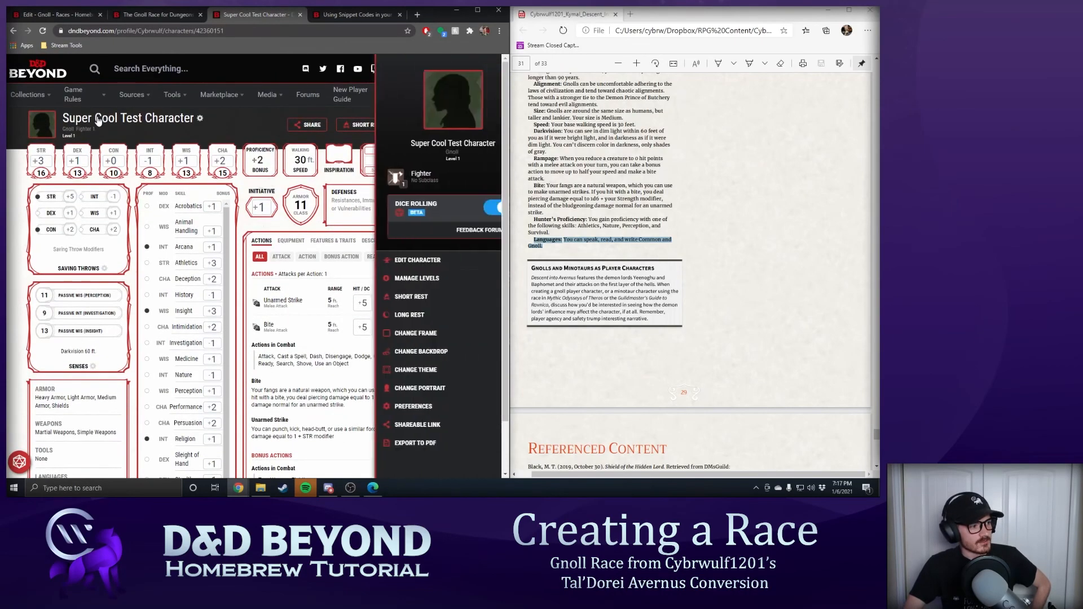
click(406, 261)
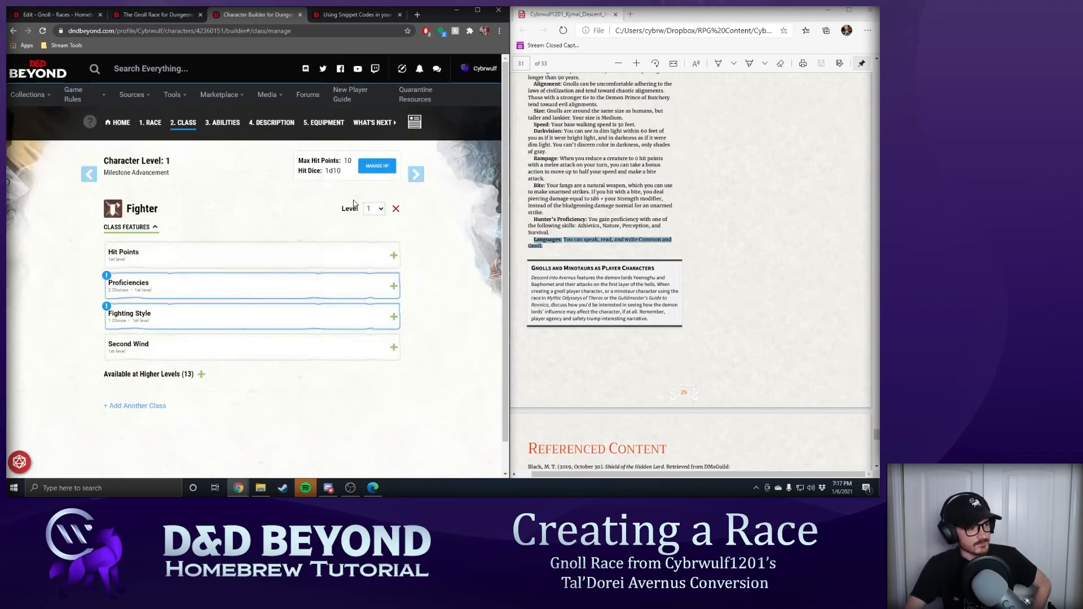
- Enable the Origin Ability Score Increase, Origin Skill Proficiency and Origin Languages replacement traits for the test character's Gnoll race
click(157, 123)
scroll(264, 257, down, 1)
click(188, 229)
scroll(276, 218, down, 2)
scroll(271, 214, down, 1)
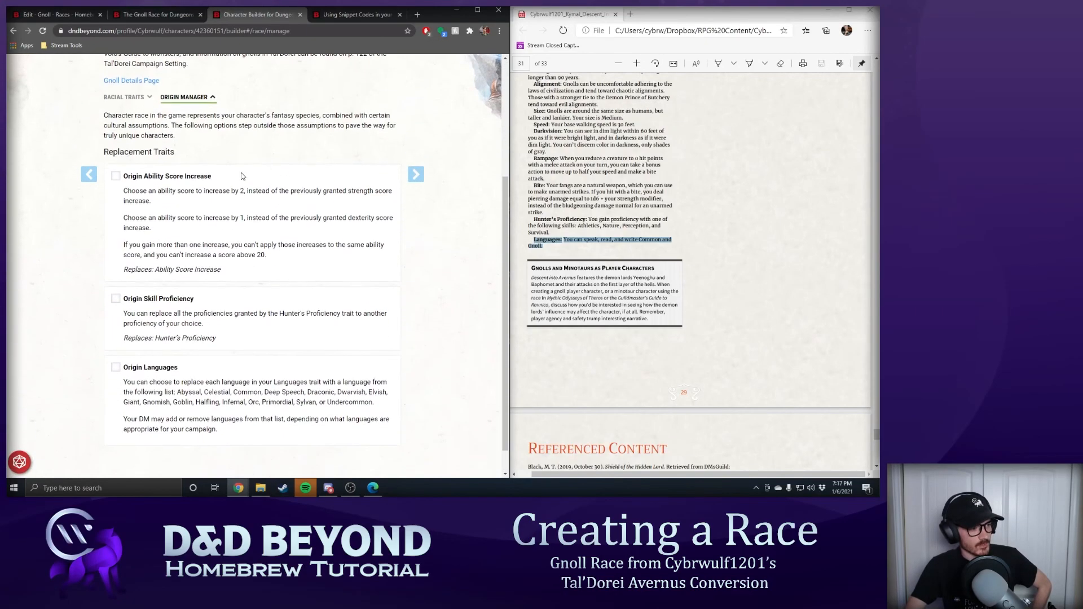
click(116, 173)
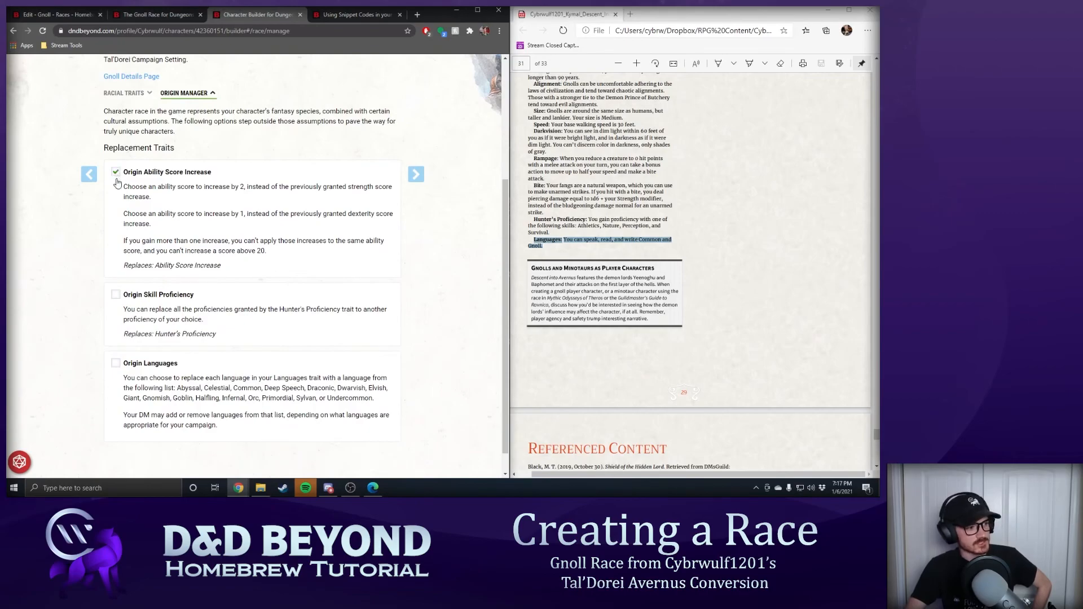
click(116, 295)
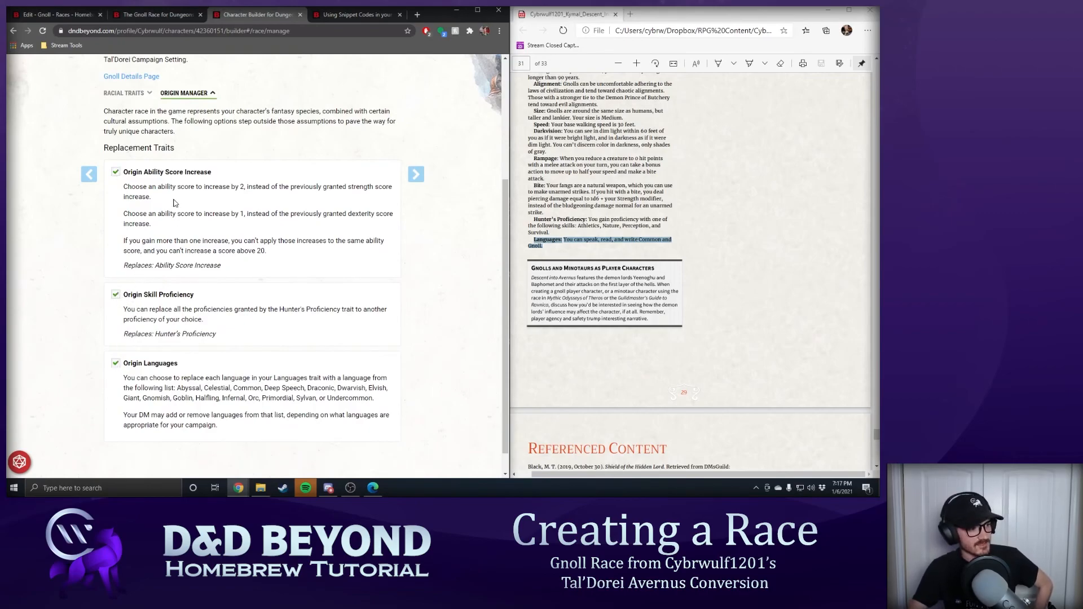
- Choose Wisdom Score and Charisma Score for the test character's Origin Ability Score Increase trait
scroll(176, 205, up, 2)
click(124, 184)
scroll(256, 235, down, 1)
click(207, 153)
click(197, 242)
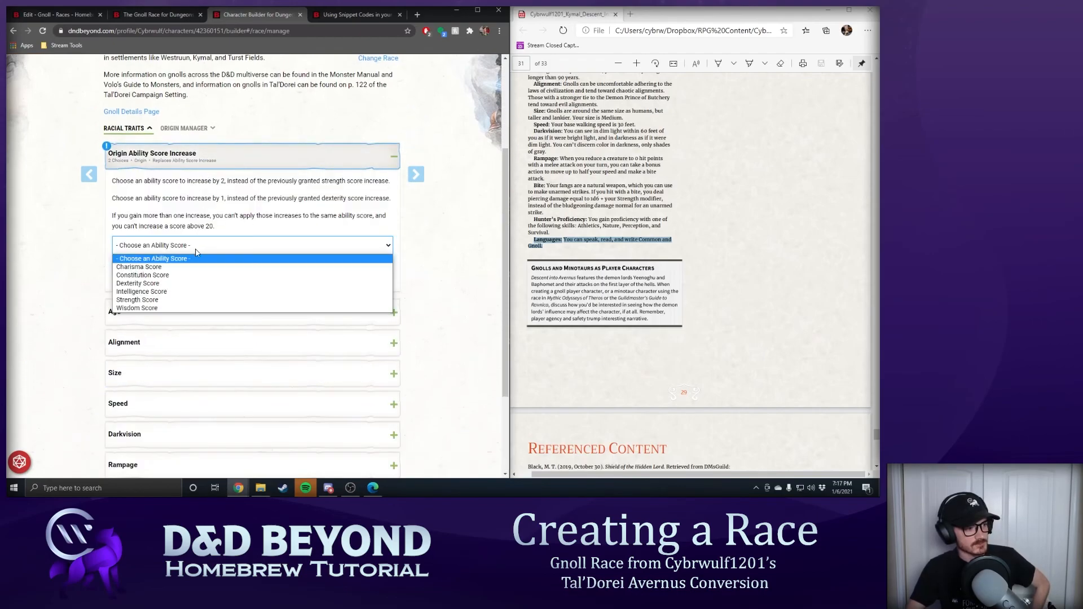
click(170, 307)
click(163, 270)
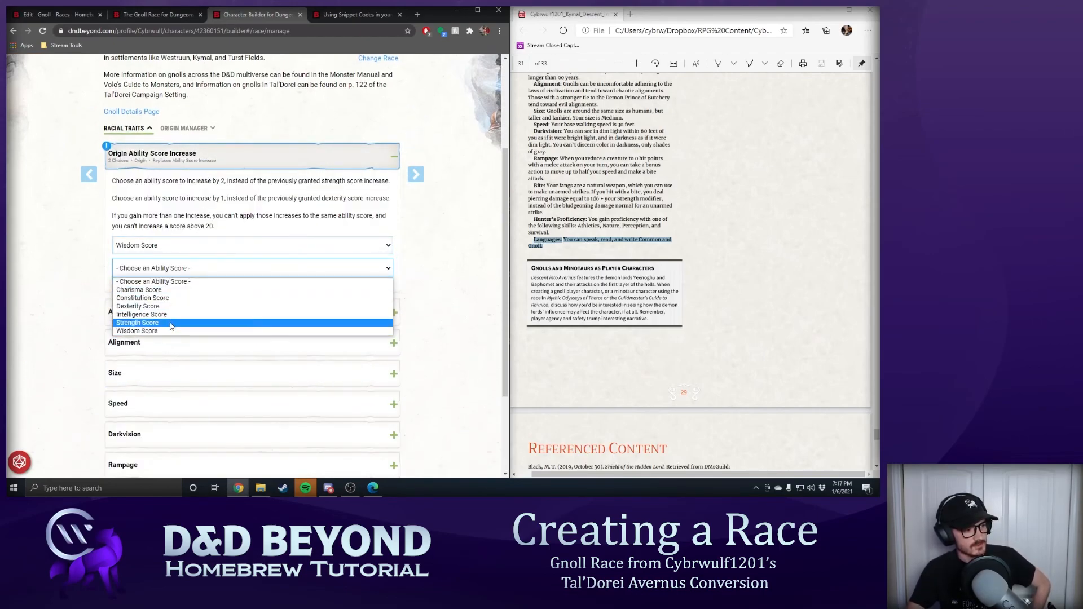
click(144, 290)
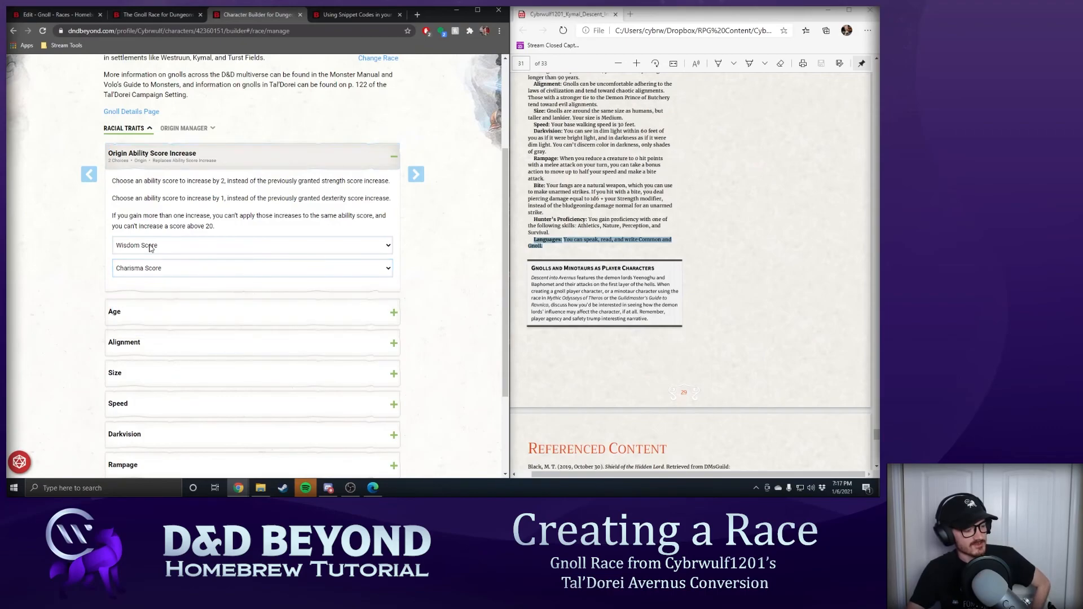
- Choose Nature as the skill for the Origin Skill Proficiency trait and review the remaining racial traits
scroll(128, 247, down, 2)
click(176, 398)
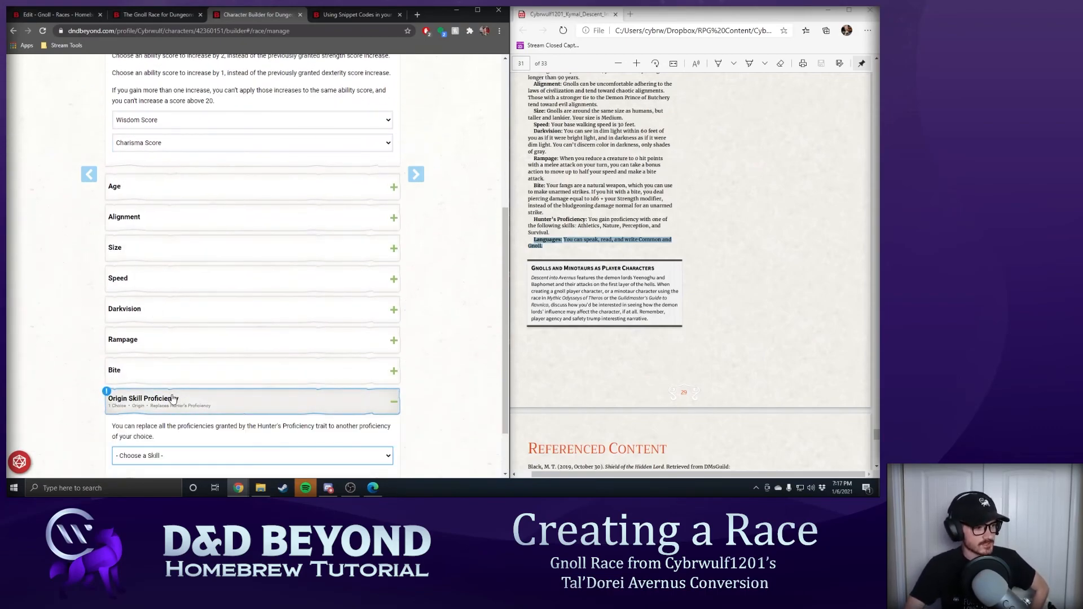
scroll(177, 394, down, 1)
click(176, 390)
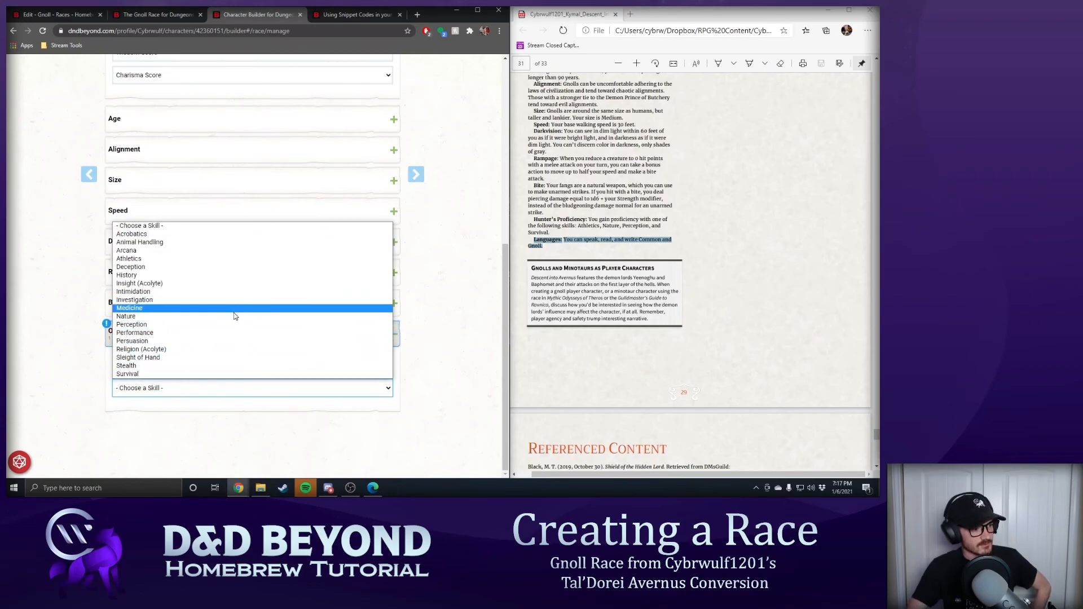
click(235, 317)
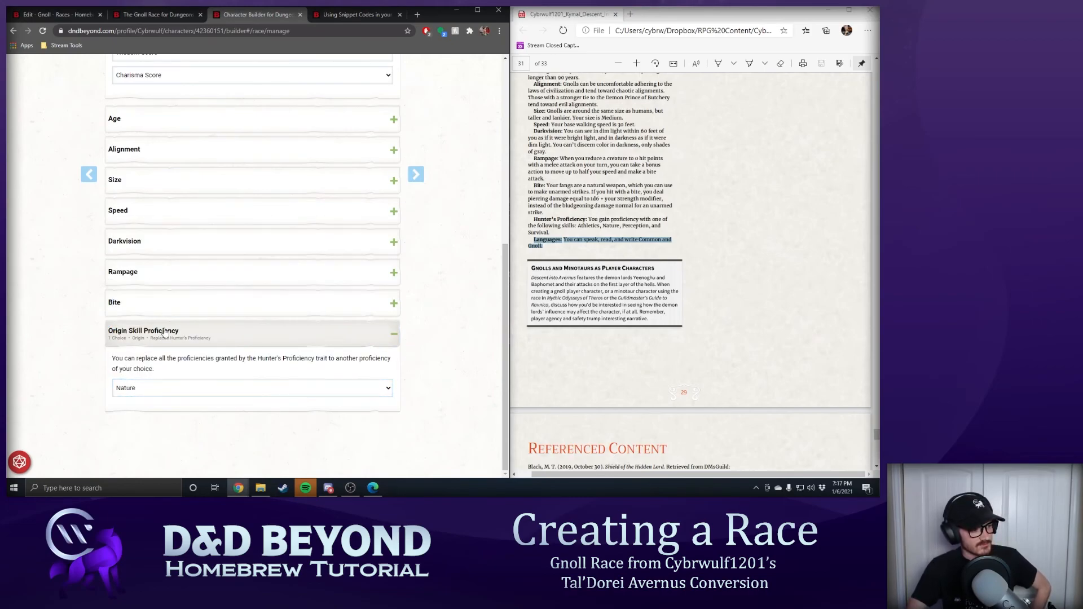
scroll(229, 283, up, 5)
scroll(223, 316, down, 3)
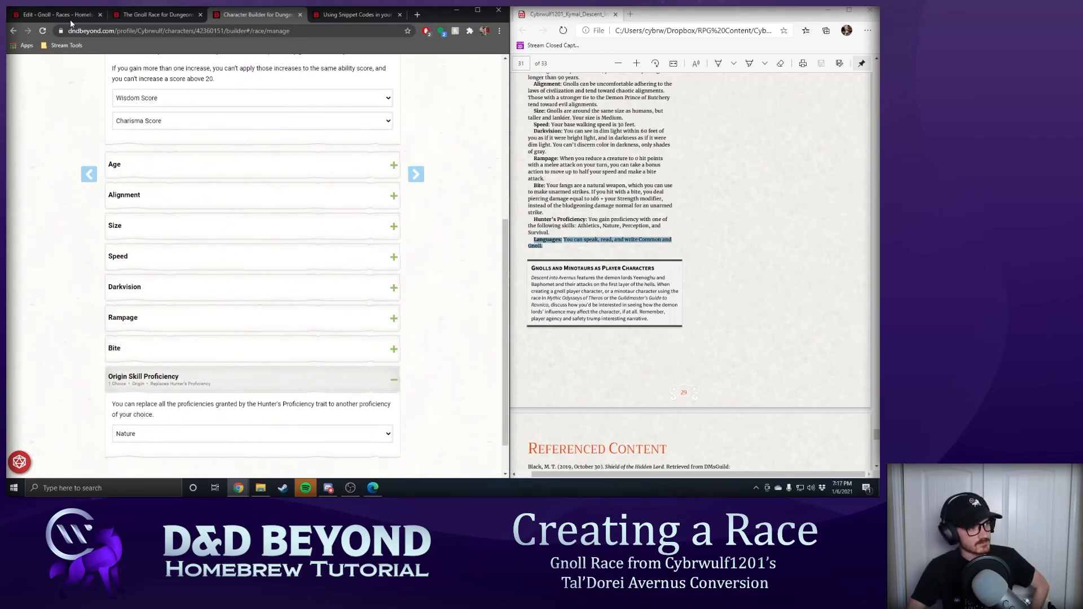
- Return to the Gnoll's Bite racial trait editor and save the trait
click(72, 17)
scroll(265, 208, up, 6)
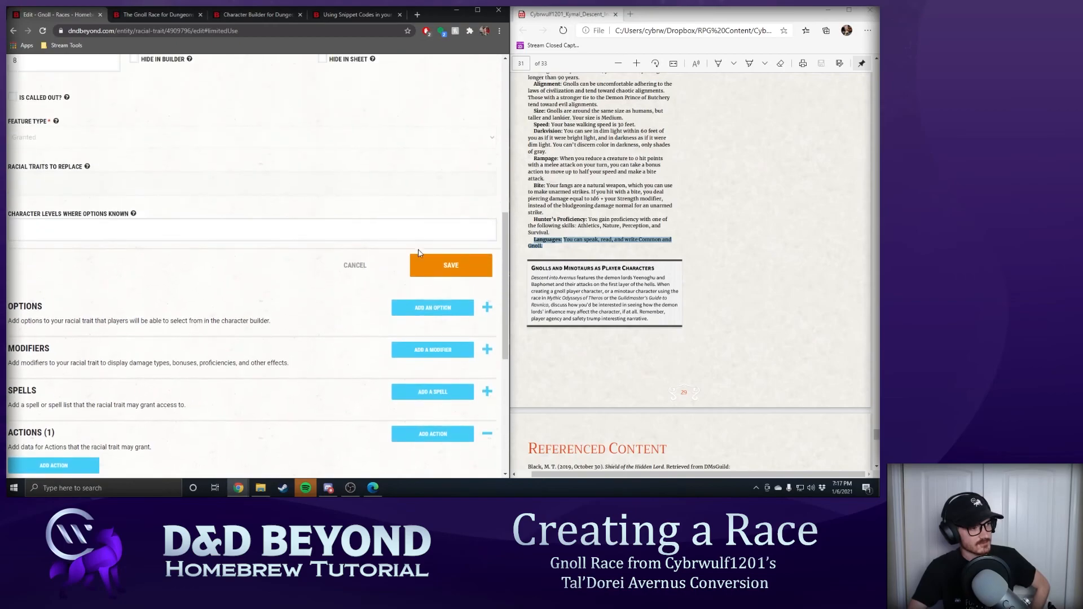
click(435, 262)
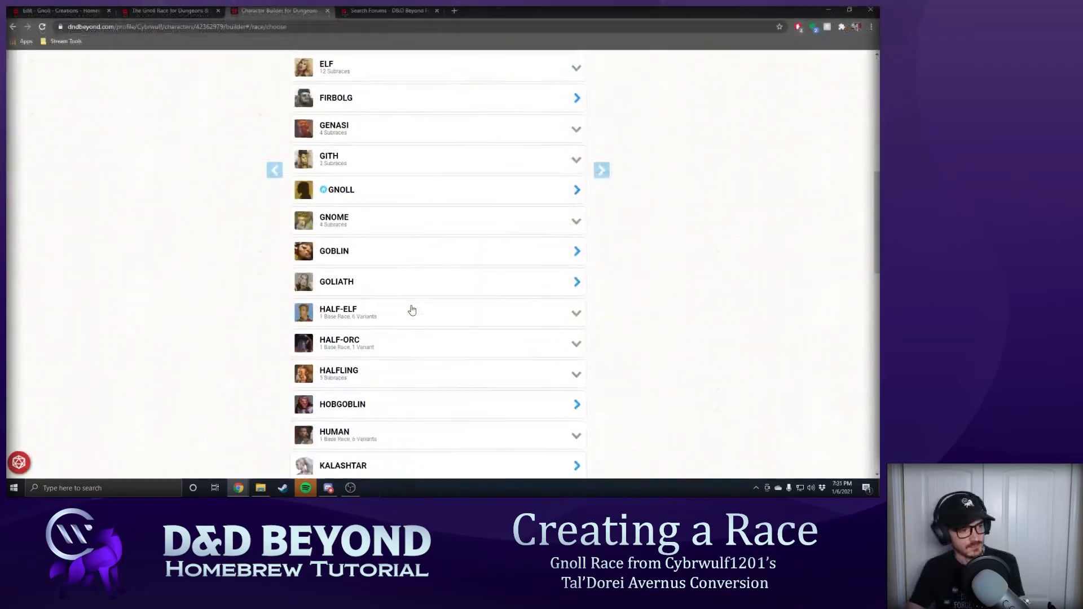
- Choose the homebrew Gnoll as the new character's race and expand its Languages trait
scroll(412, 310, down, 1)
click(370, 178)
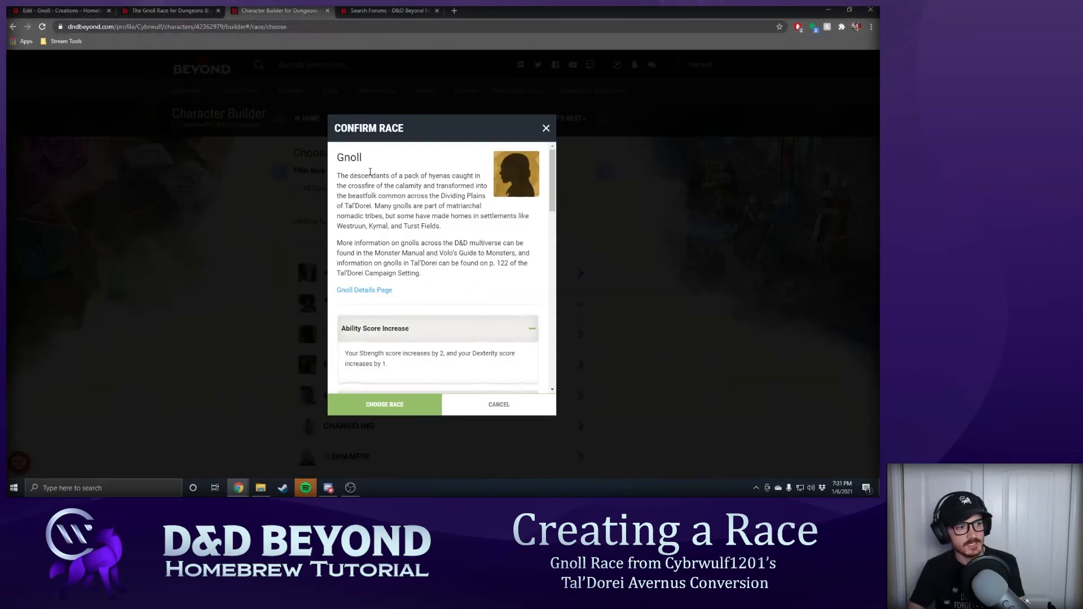
click(405, 402)
scroll(394, 338, down, 5)
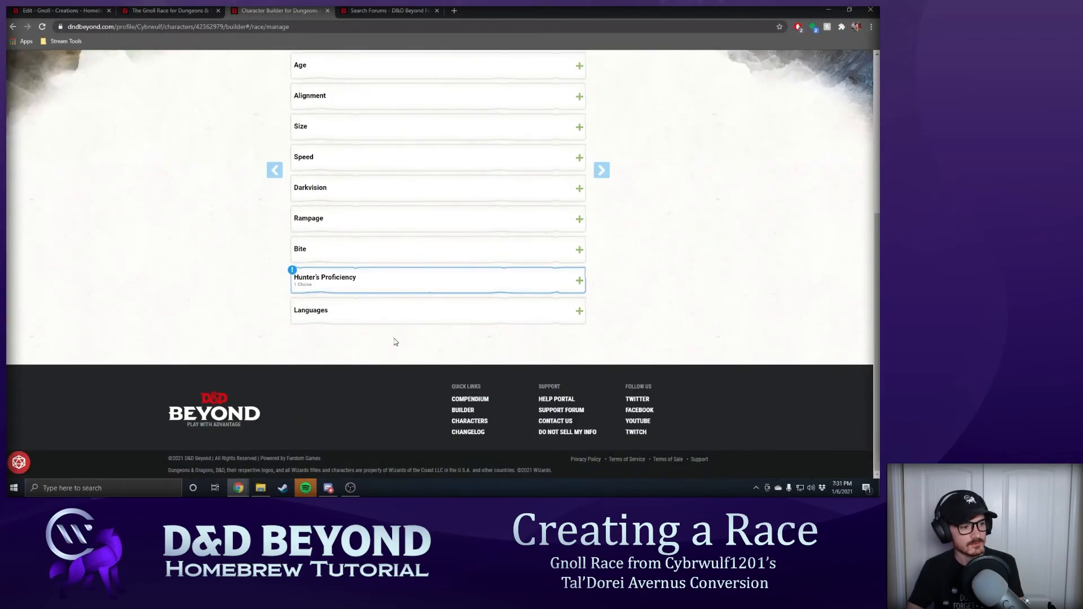
click(359, 318)
- Turn on Customize Your Origin under the optional features in the new character's preferences
scroll(396, 307, up, 5)
click(305, 89)
scroll(355, 290, down, 6)
scroll(356, 304, down, 3)
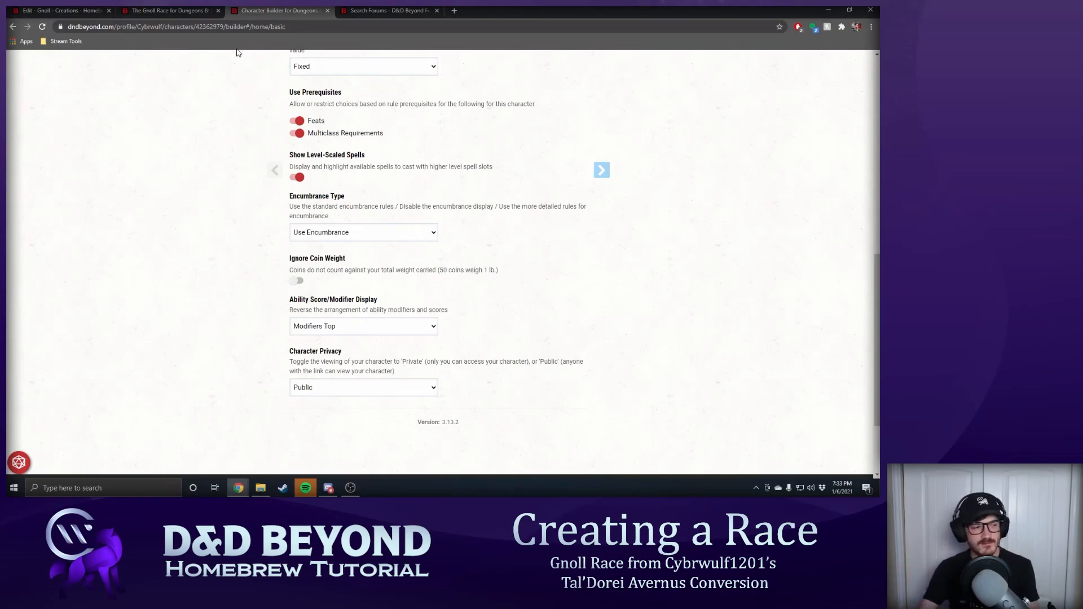
scroll(257, 241, down, 2)
scroll(229, 237, up, 3)
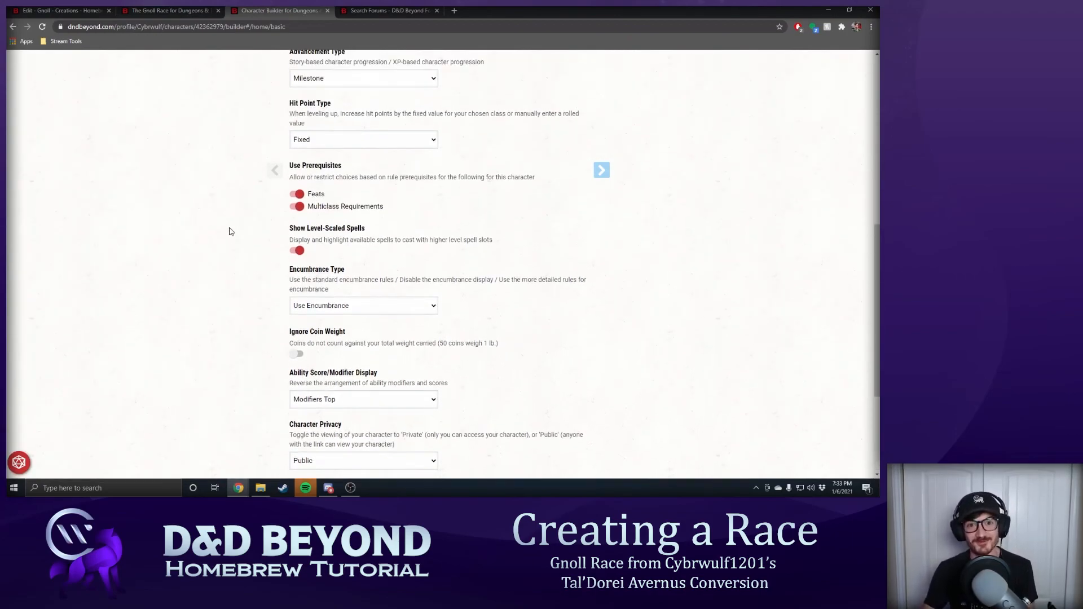
scroll(271, 271, up, 8)
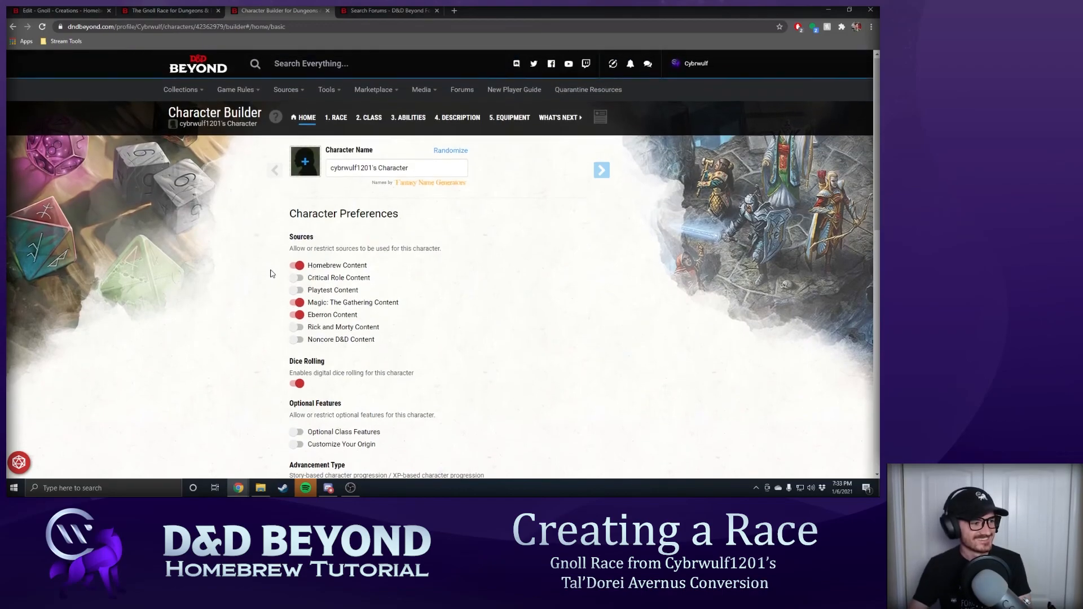
scroll(309, 329, down, 3)
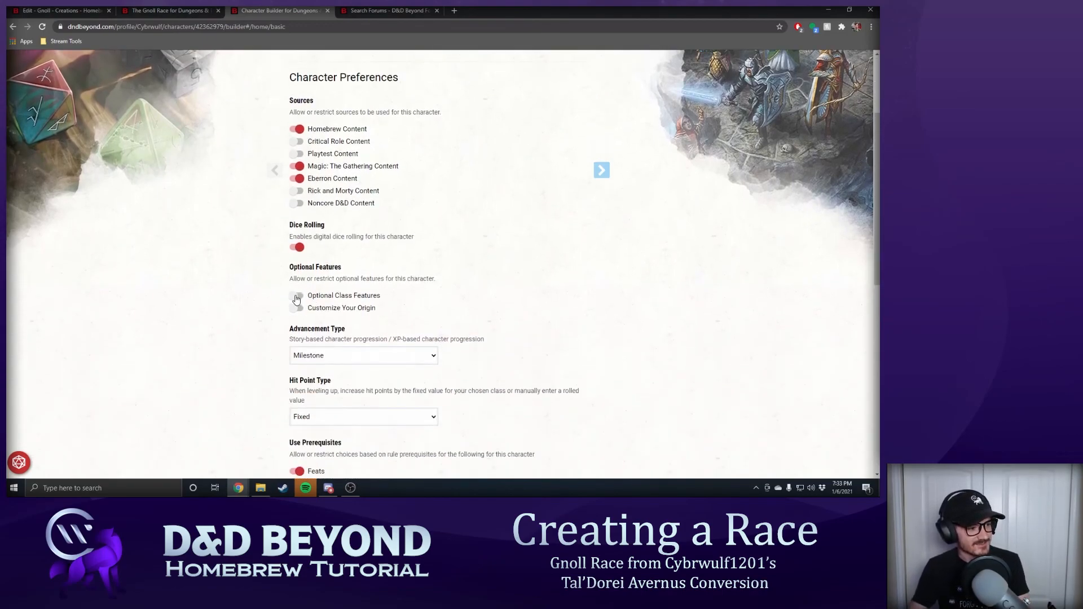
click(297, 308)
scroll(419, 300, up, 3)
- Read the new character's Languages trait and enable the Origin Languages replacement in the Origin Manager
click(335, 118)
scroll(416, 218, down, 5)
click(388, 317)
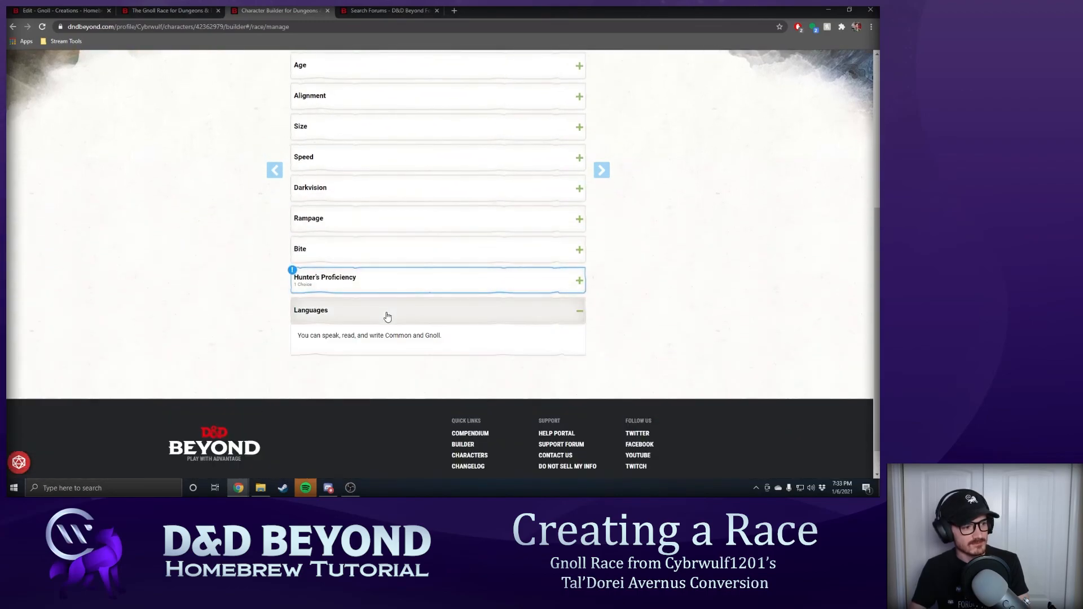
scroll(420, 265, up, 3)
click(373, 145)
scroll(429, 275, down, 4)
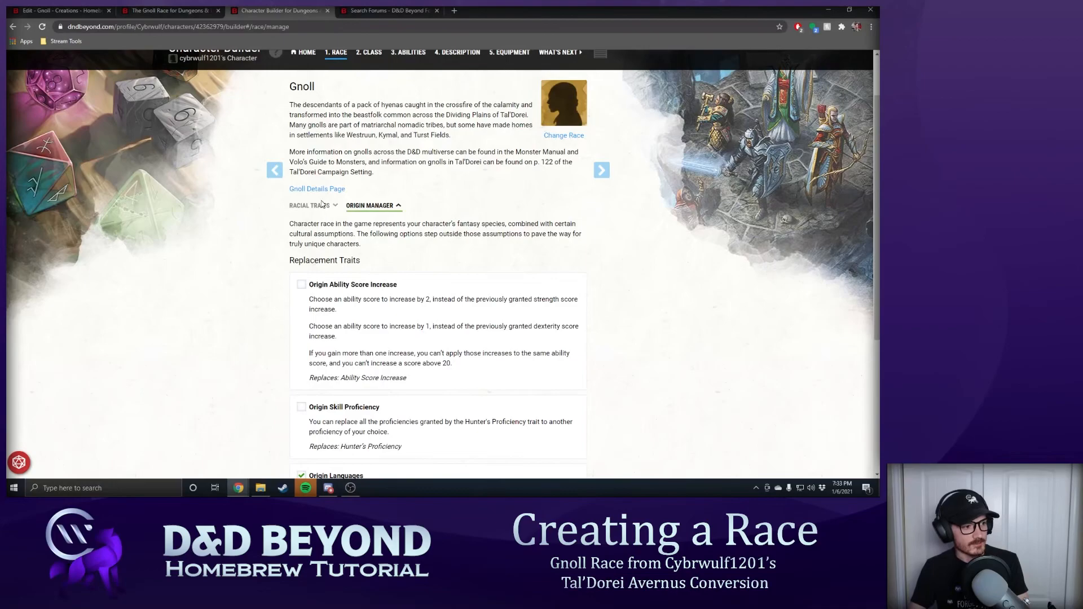
- Check the Hunter's Proficiency and Languages entries in the new character's racial traits
click(316, 208)
scroll(368, 316, down, 3)
click(363, 289)
click(363, 290)
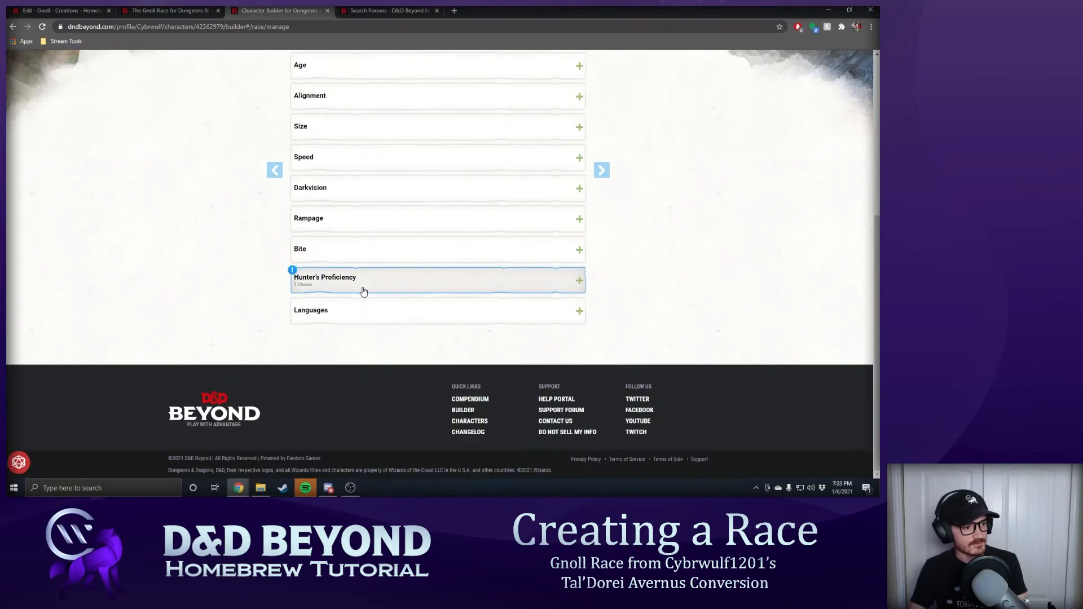
click(354, 317)
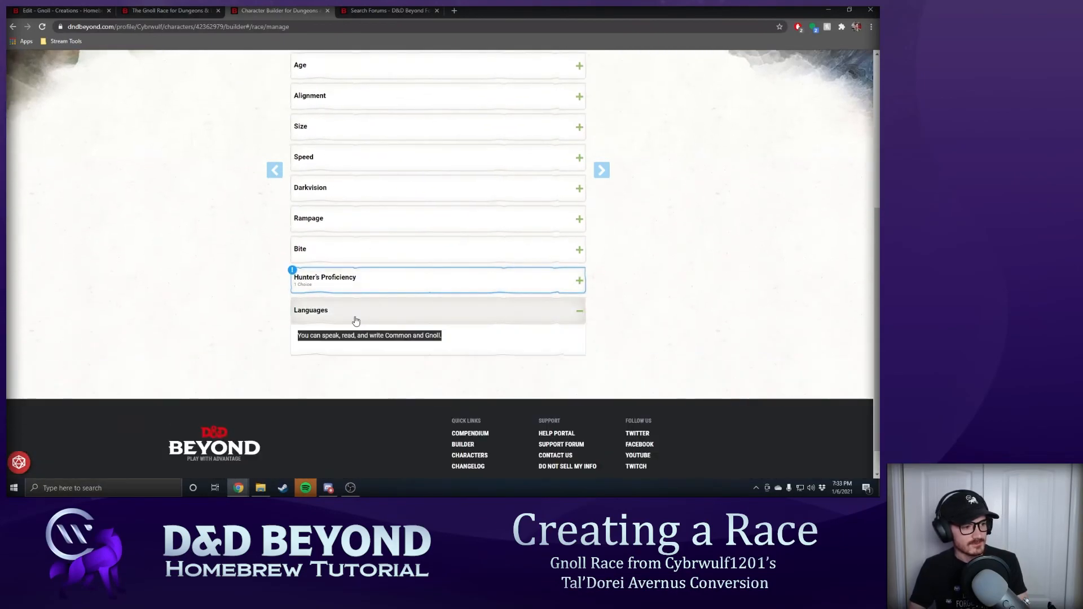
click(356, 321)
- Open the replacement Languages racial trait for editing from the homebrew Gnoll's list of racial traits
click(166, 11)
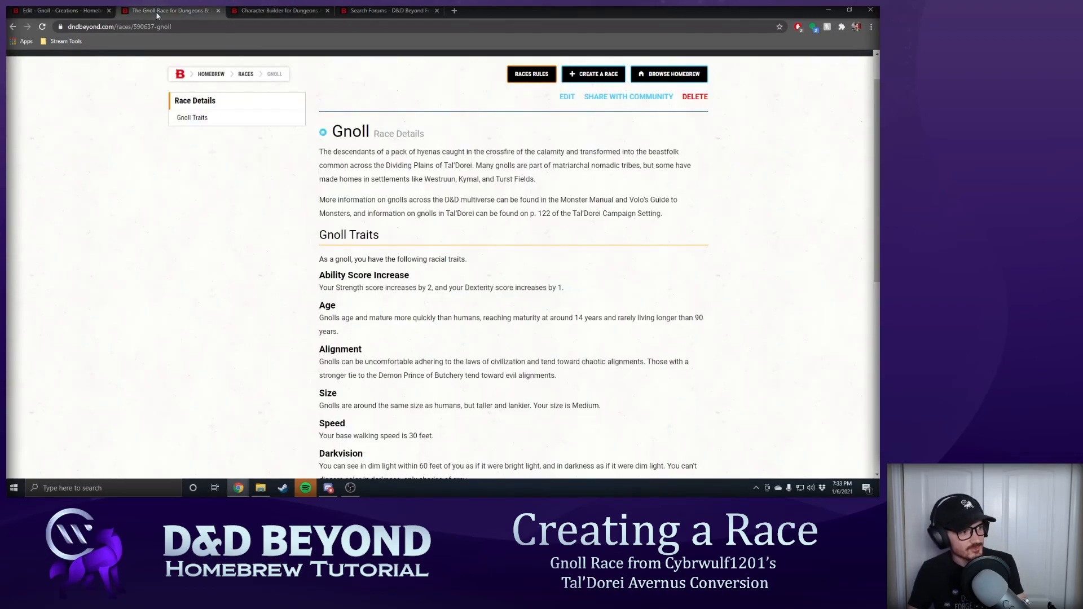
click(101, 12)
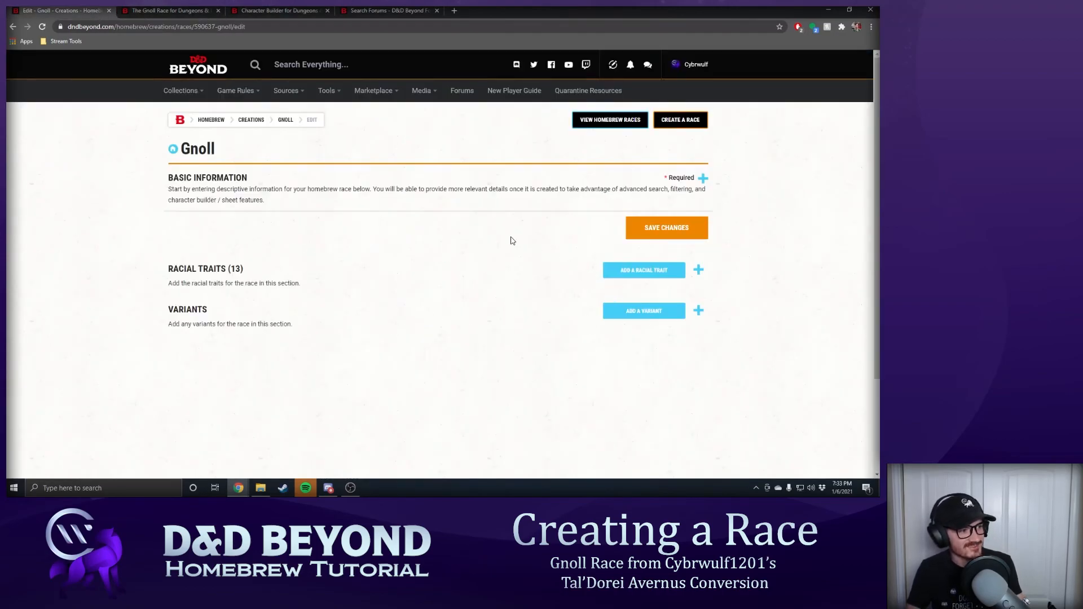
click(698, 270)
scroll(611, 309, down, 6)
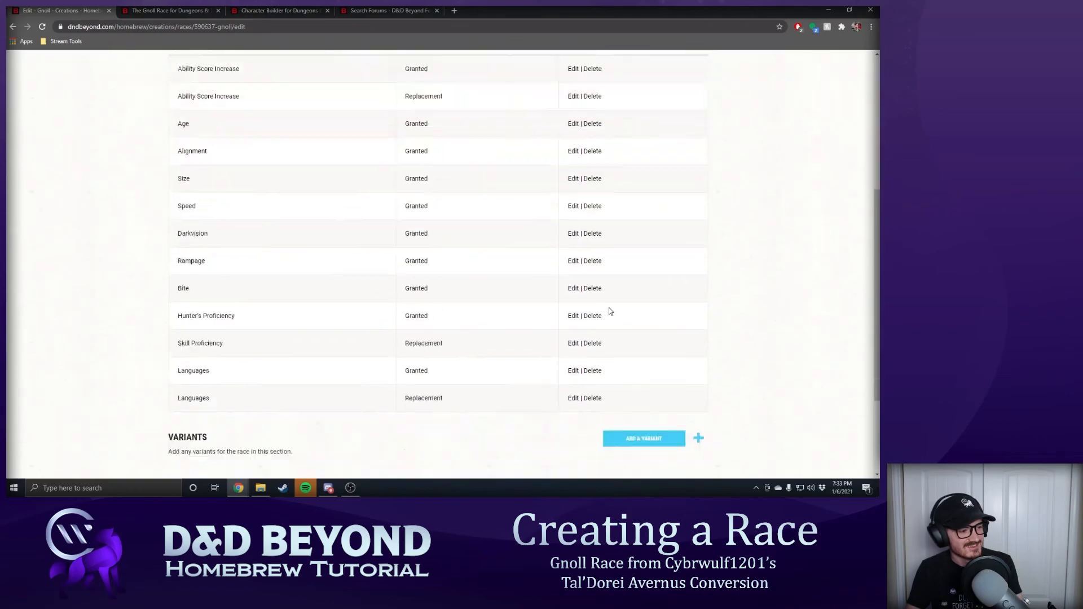
click(575, 345)
scroll(431, 299, down, 10)
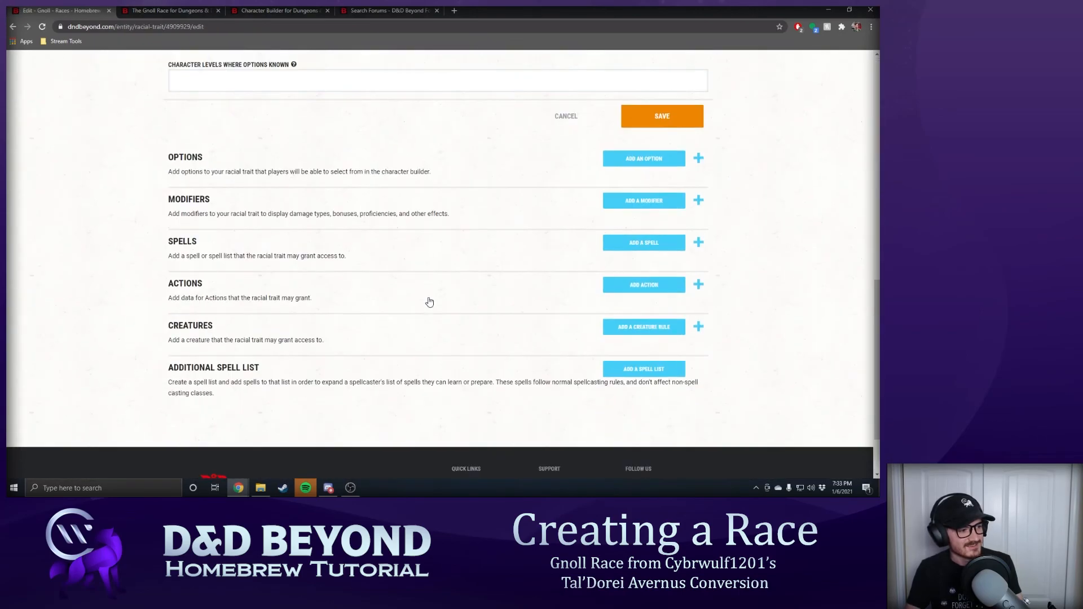
- Add a modifier of type Language with subtype Choose a Language to the replacement Languages trait and save it
click(643, 202)
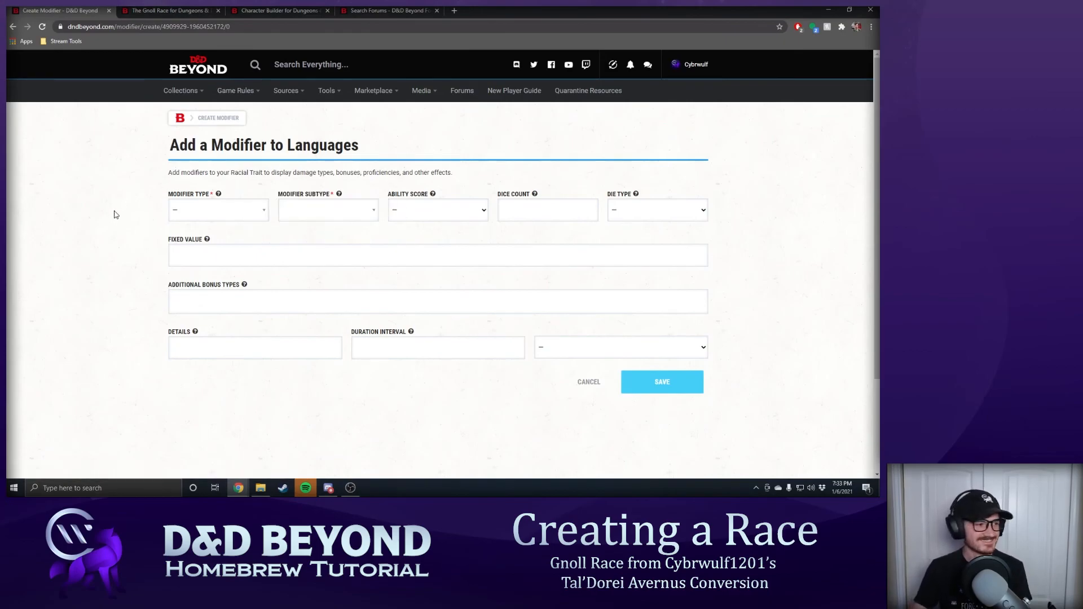
click(221, 215)
text(lang)
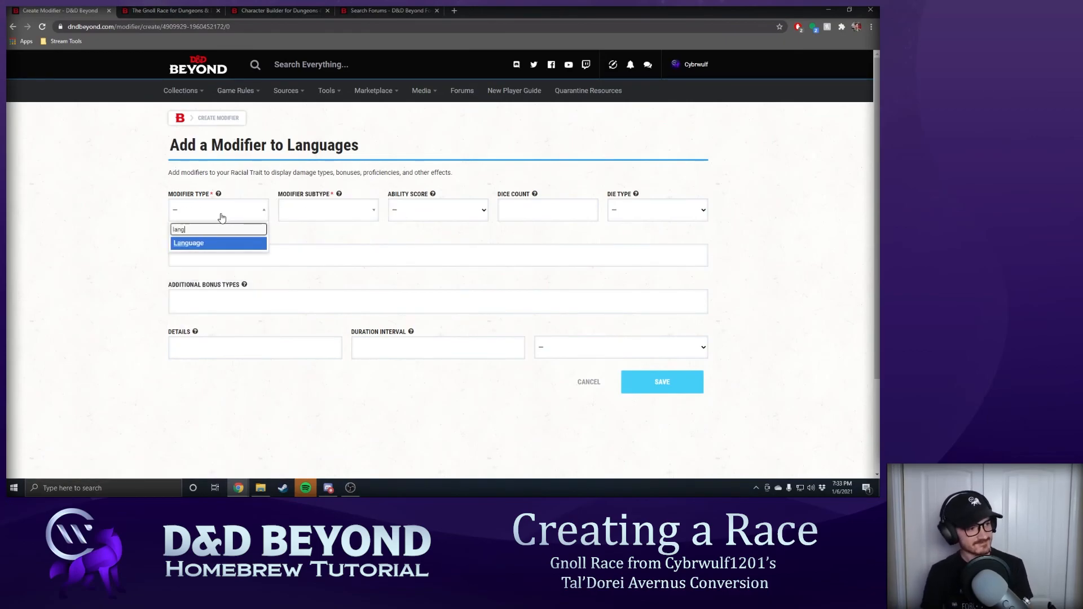
key(Return)
click(294, 218)
text(cho)
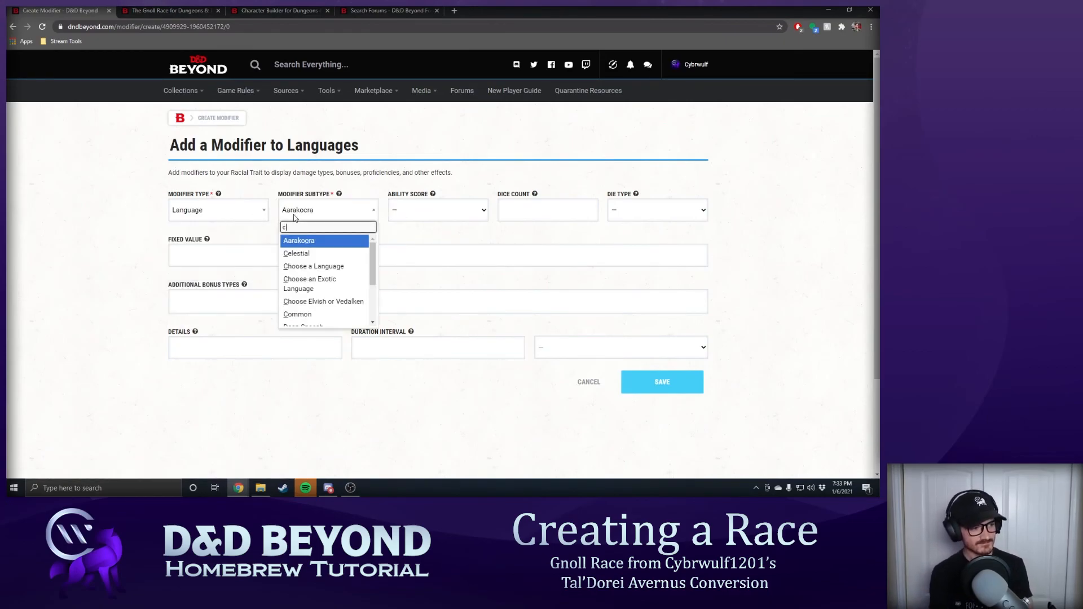
key(Return)
click(633, 384)
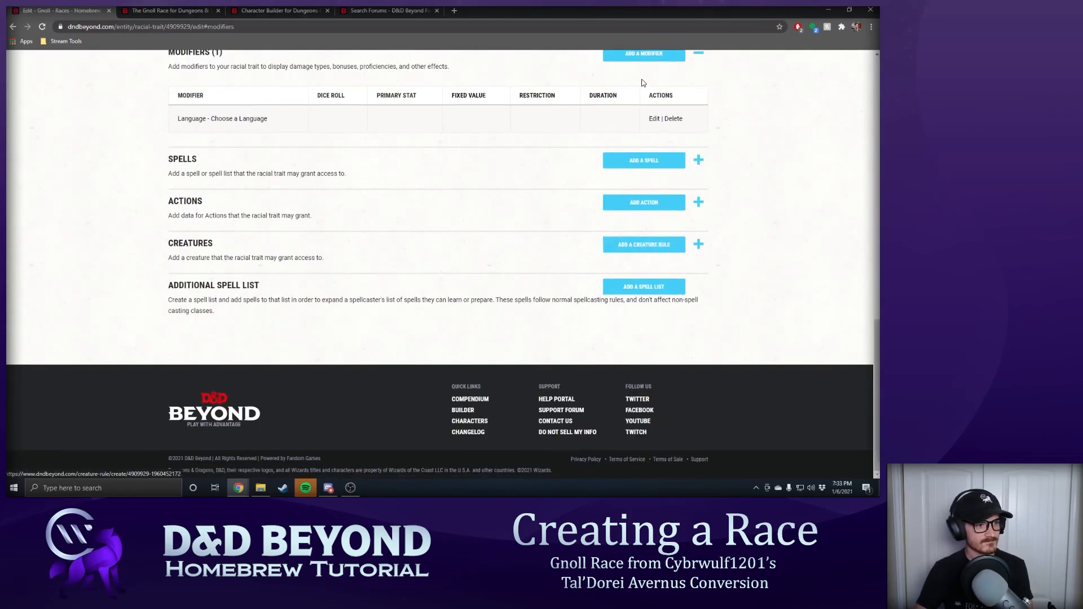
- Add a second Language modifier with subtype Choose a Language to the replacement Languages trait, and save the trait and race
scroll(638, 86, up, 1)
click(644, 99)
click(219, 215)
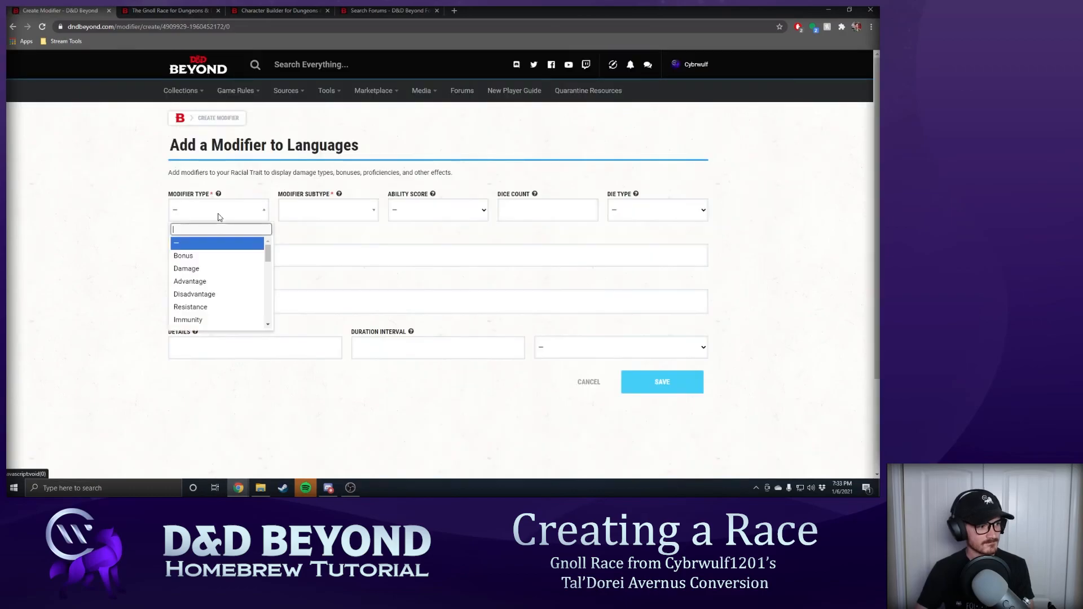
text(langu)
key(Return)
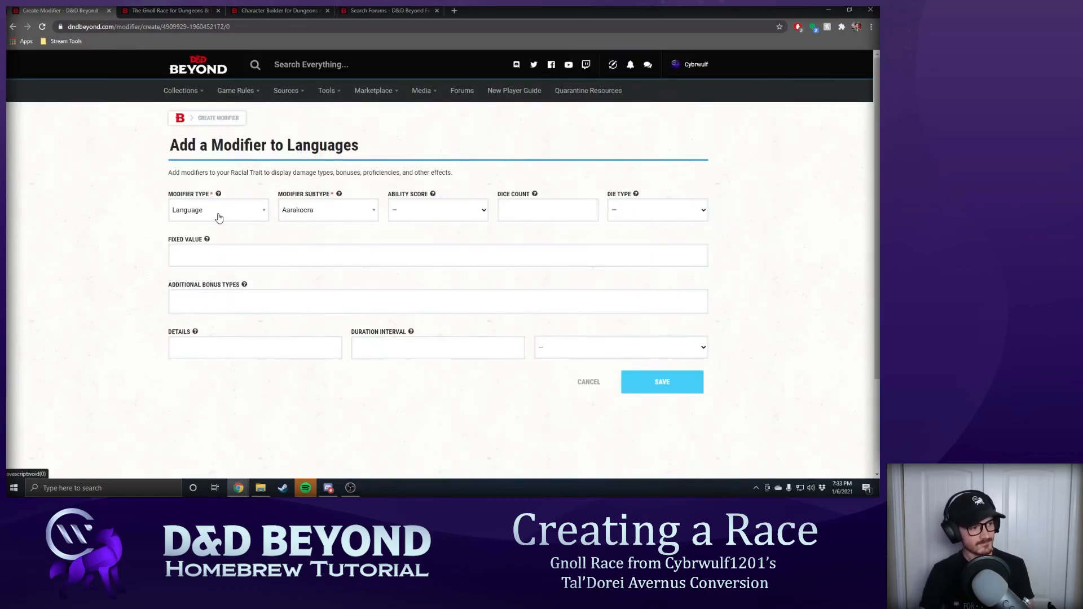
click(349, 221)
text(cho)
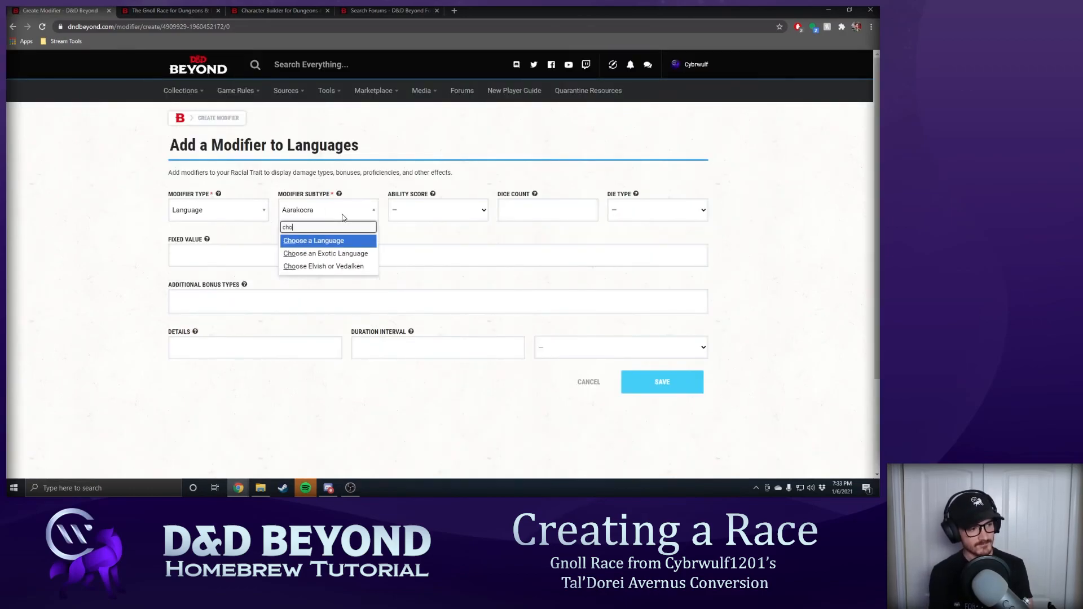
key(Return)
click(658, 381)
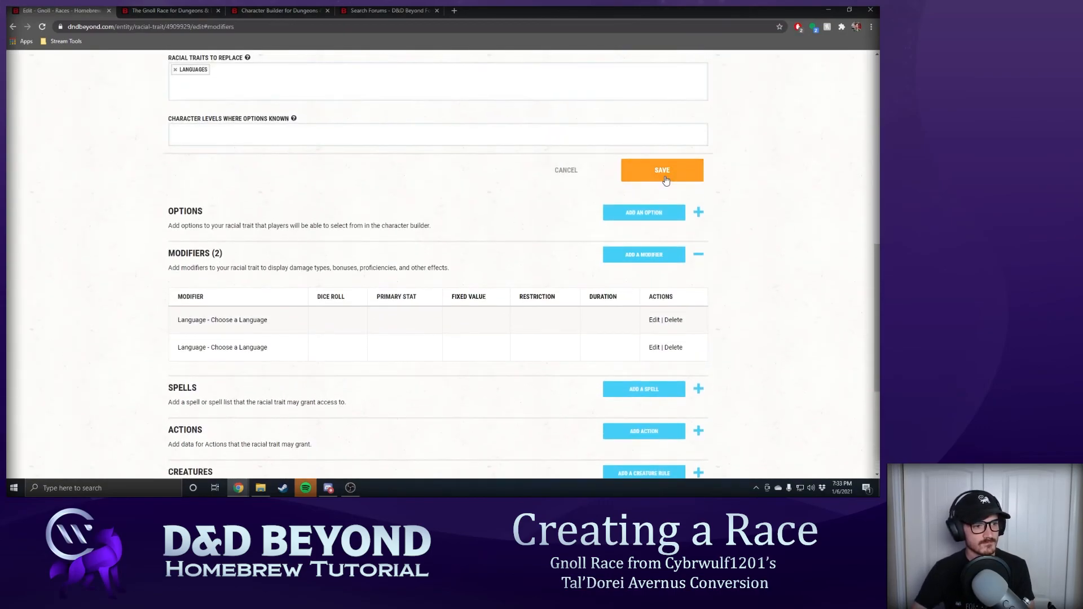
click(664, 176)
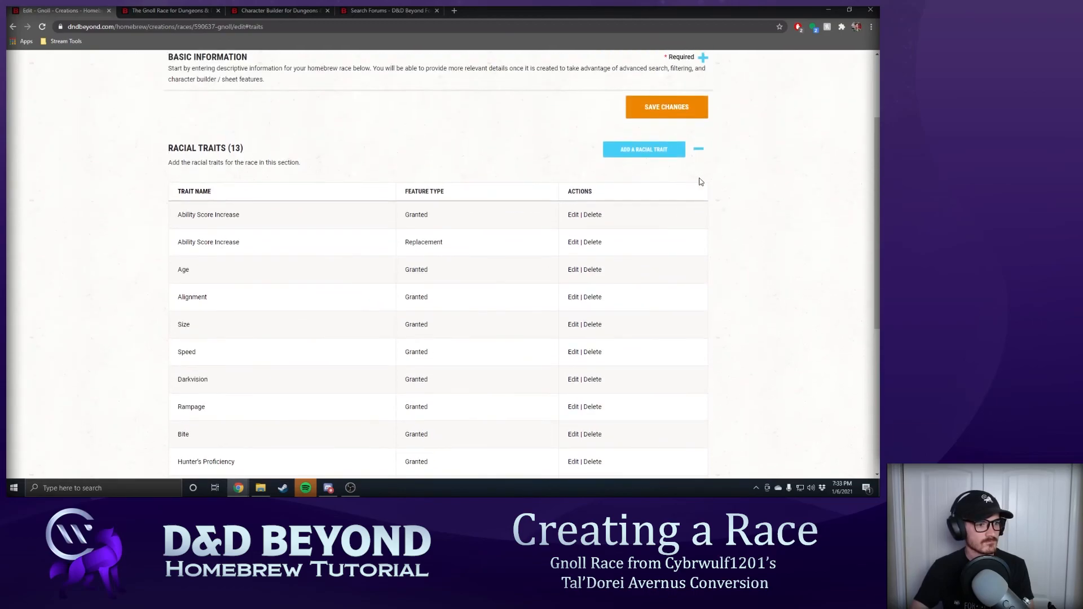
click(667, 203)
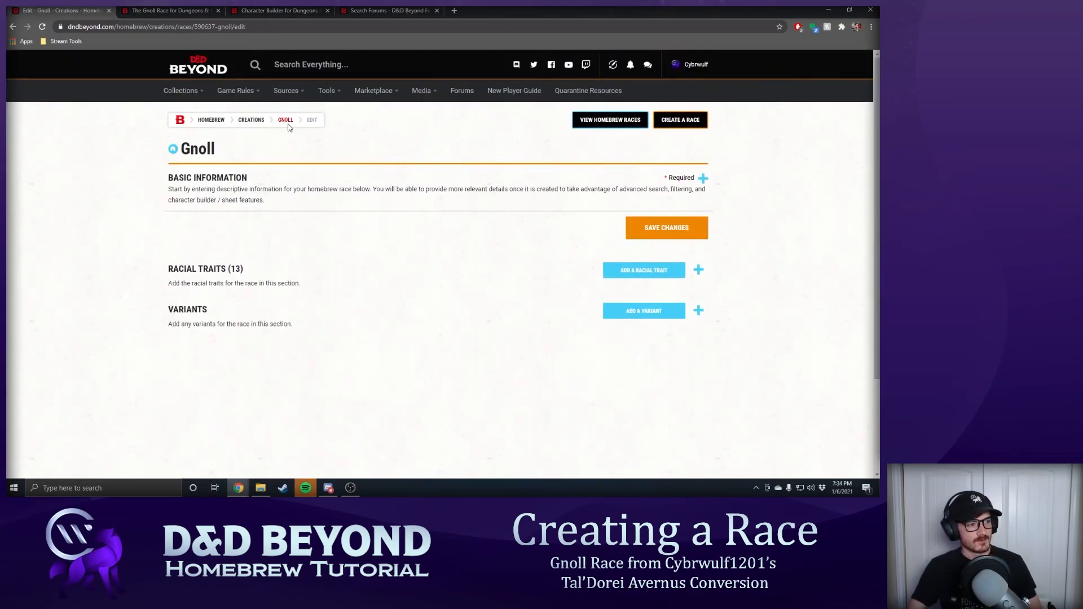
- Reload the test character's builder and change the character's race to Aarakocra
click(190, 12)
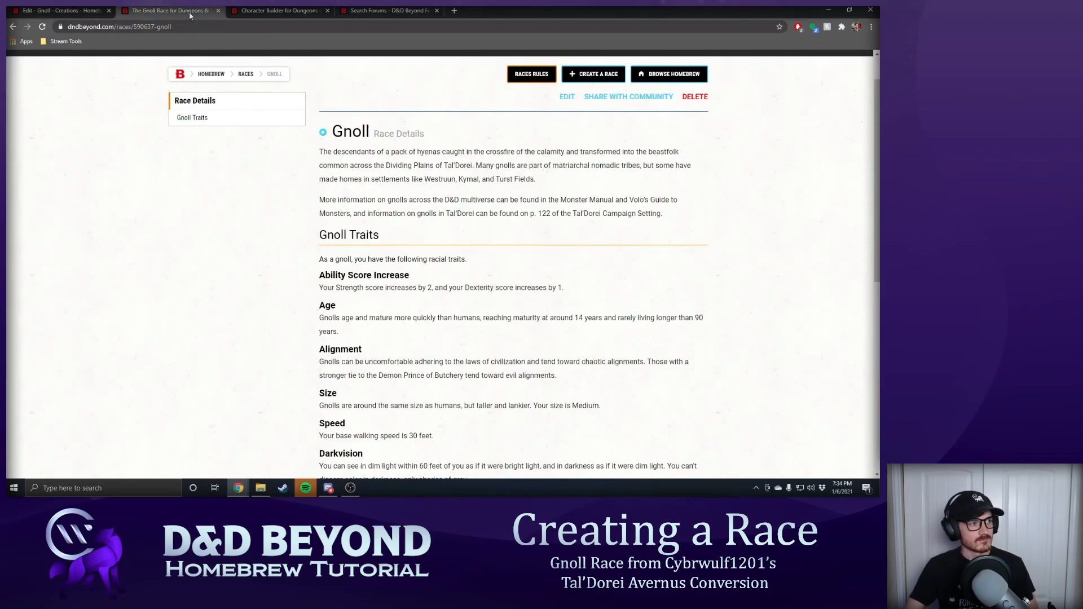
click(254, 9)
scroll(254, 158, up, 15)
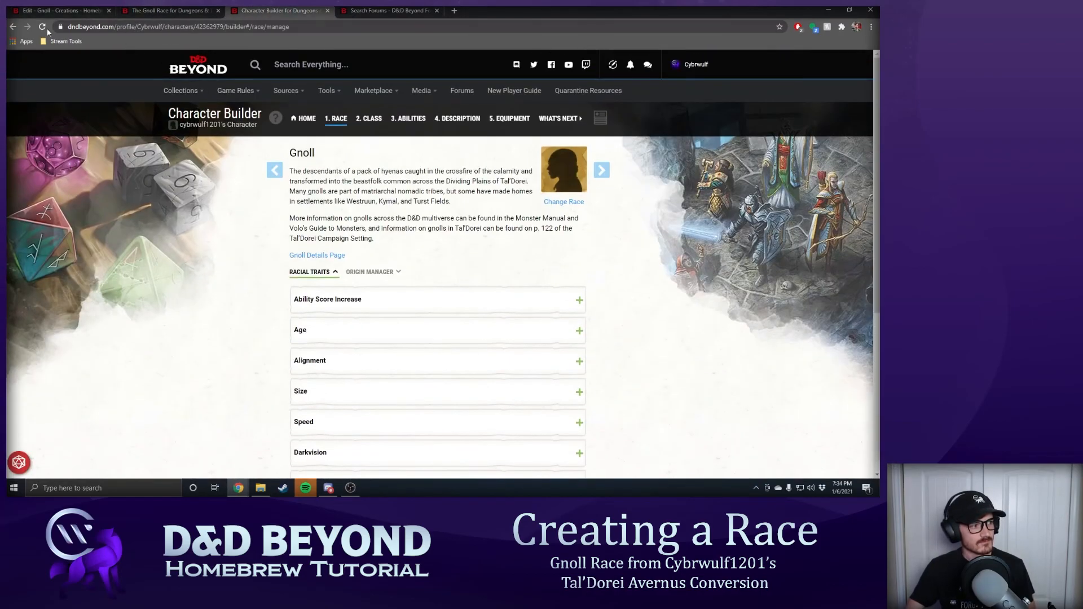
key(F5)
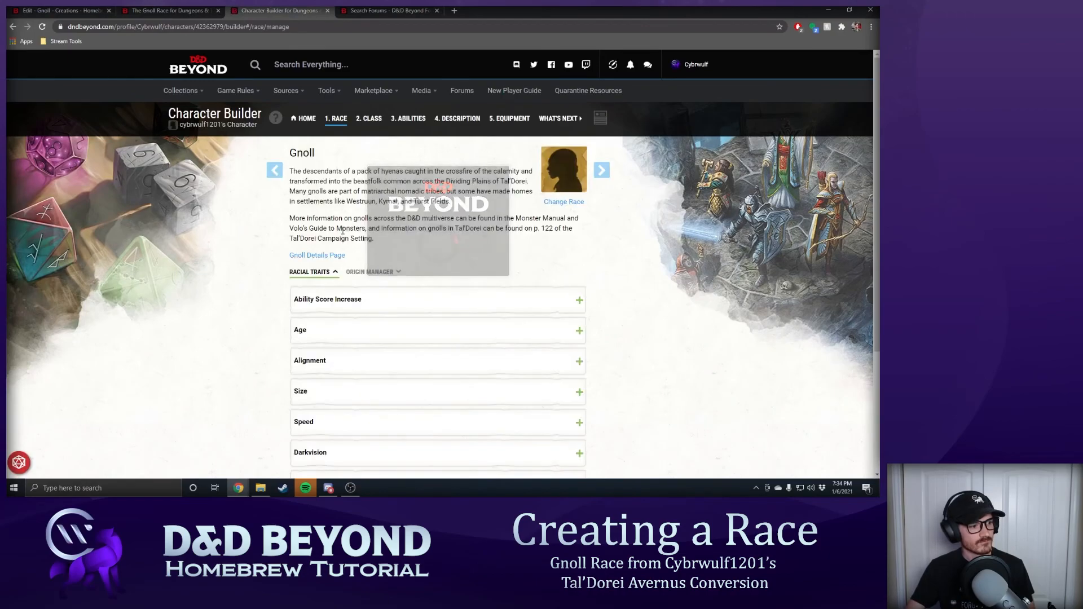
scroll(391, 265, down, 3)
scroll(379, 375, up, 2)
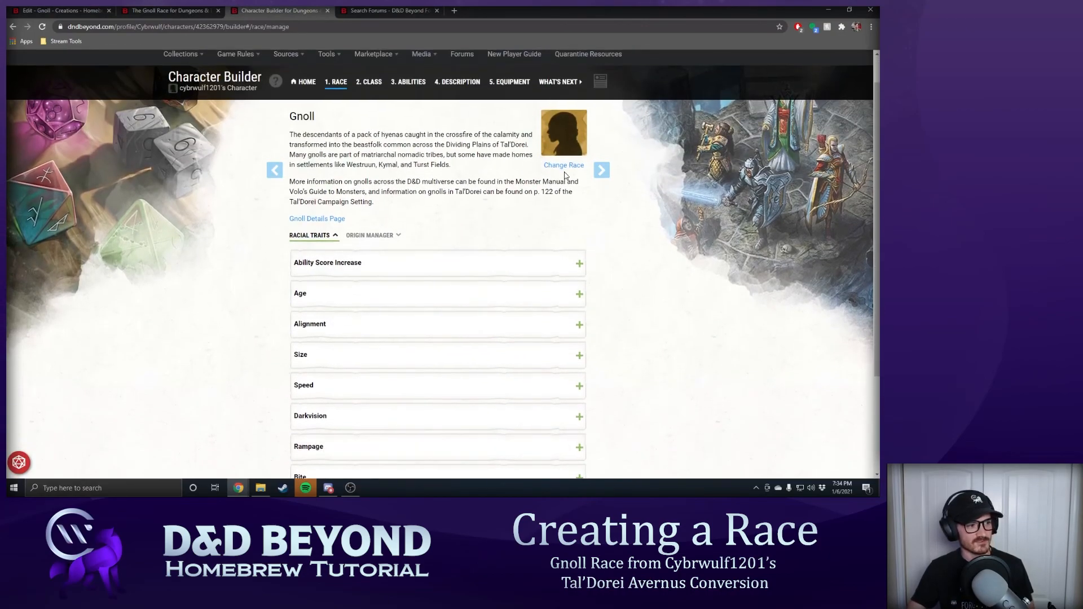
click(564, 165)
click(370, 309)
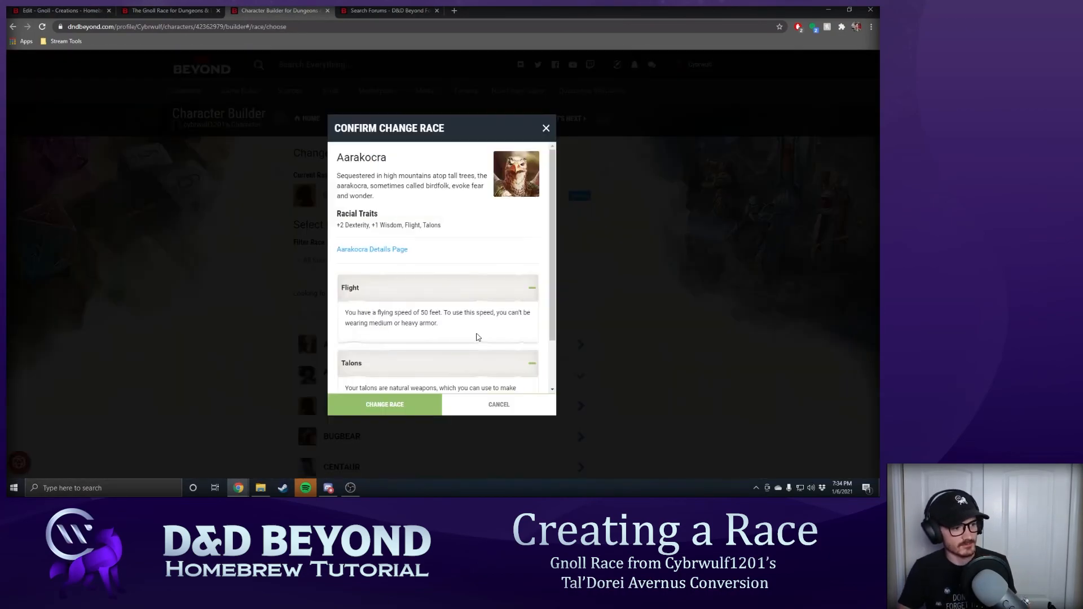
click(383, 406)
- Reopen the test character for editing from the character list and change its race to the homebrew Gnoll
mouse_move(180, 90)
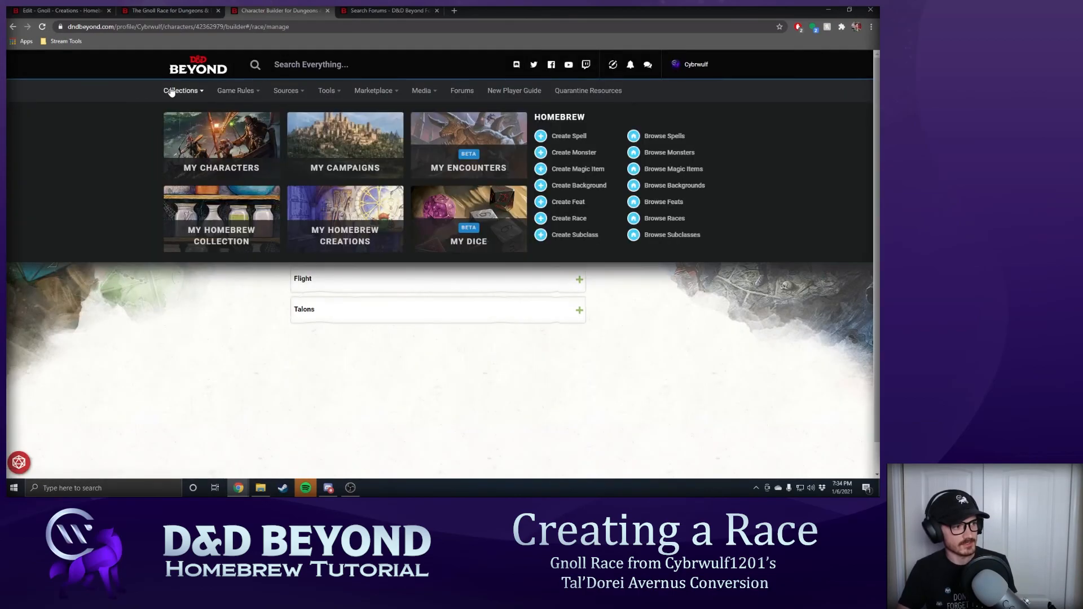
click(193, 133)
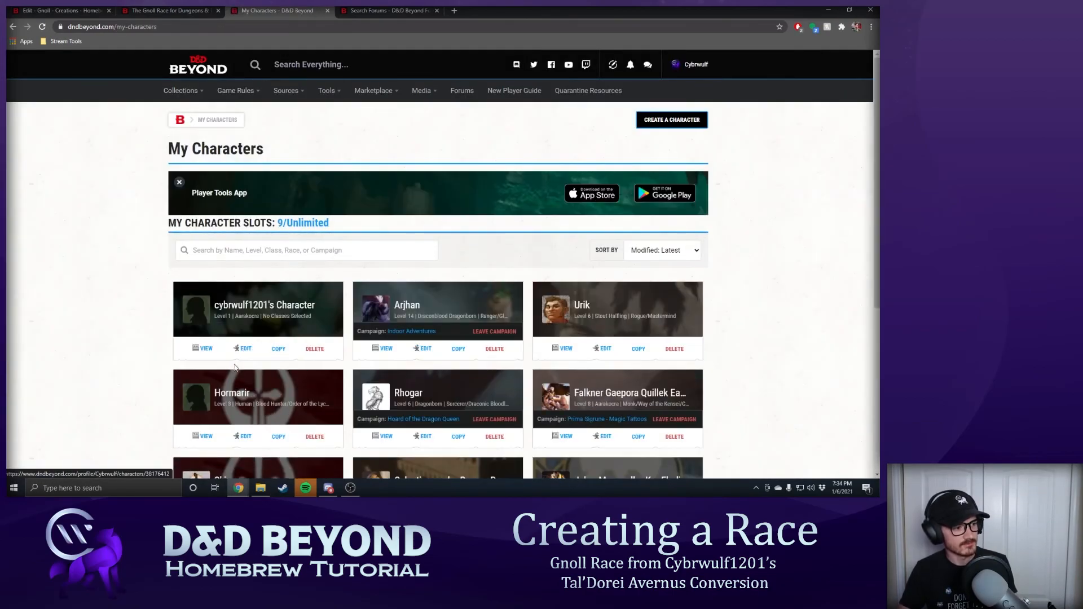
click(243, 350)
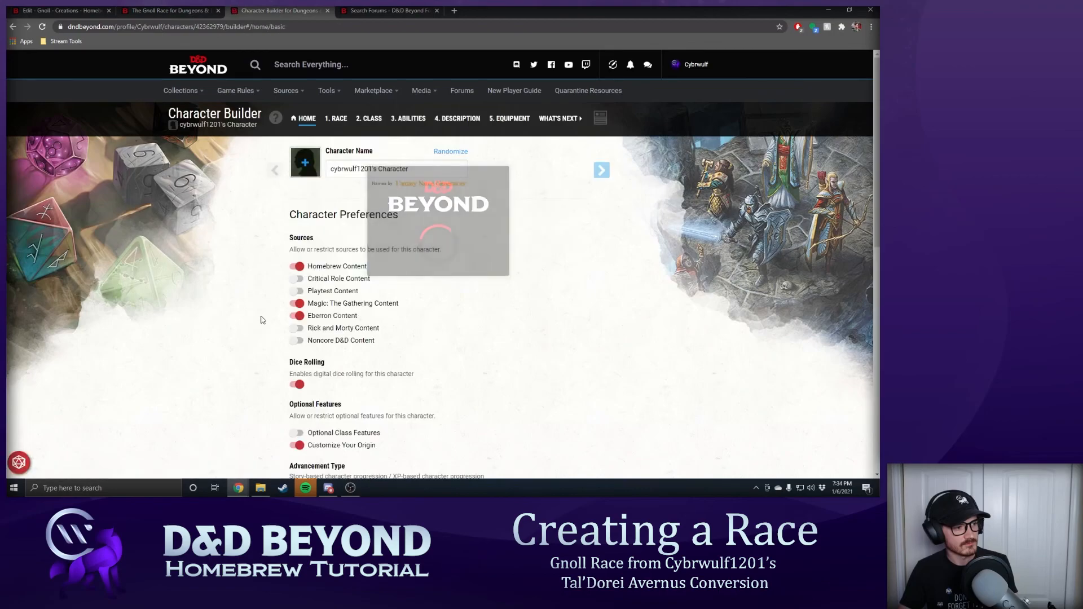
click(340, 121)
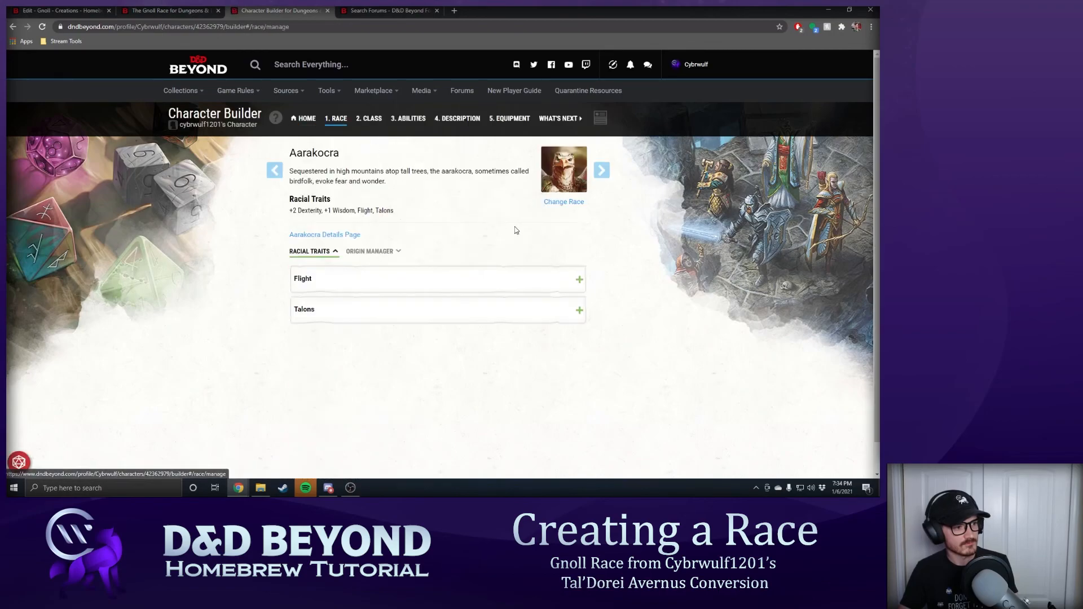
click(573, 203)
scroll(504, 276, down, 5)
scroll(504, 277, down, 3)
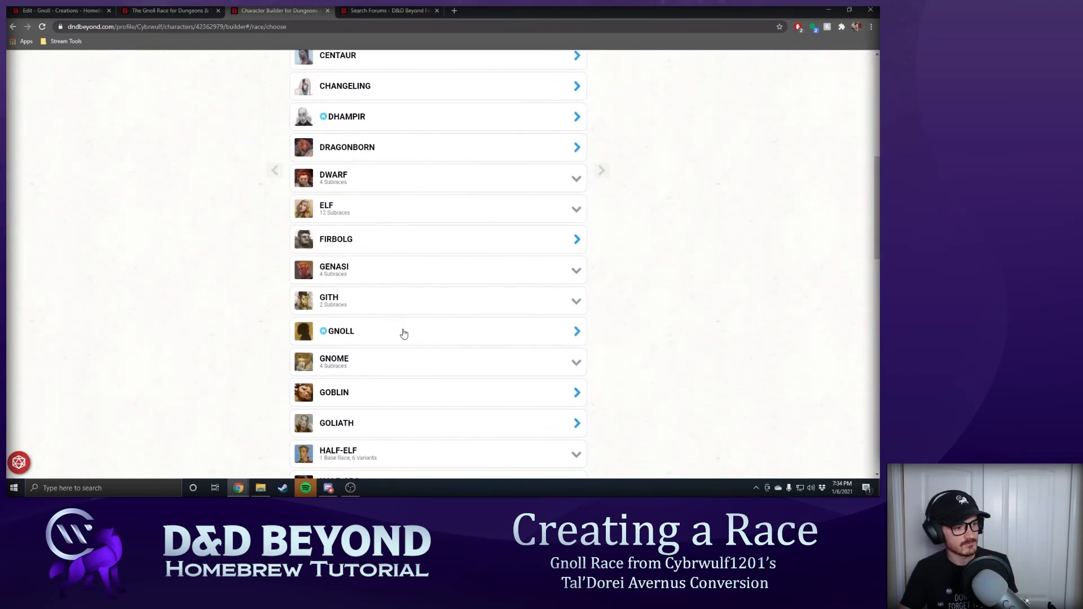
click(401, 333)
click(416, 414)
- Read the character's Languages racial trait and check the Origin Languages replacement in the Origin Manager
scroll(423, 338, down, 3)
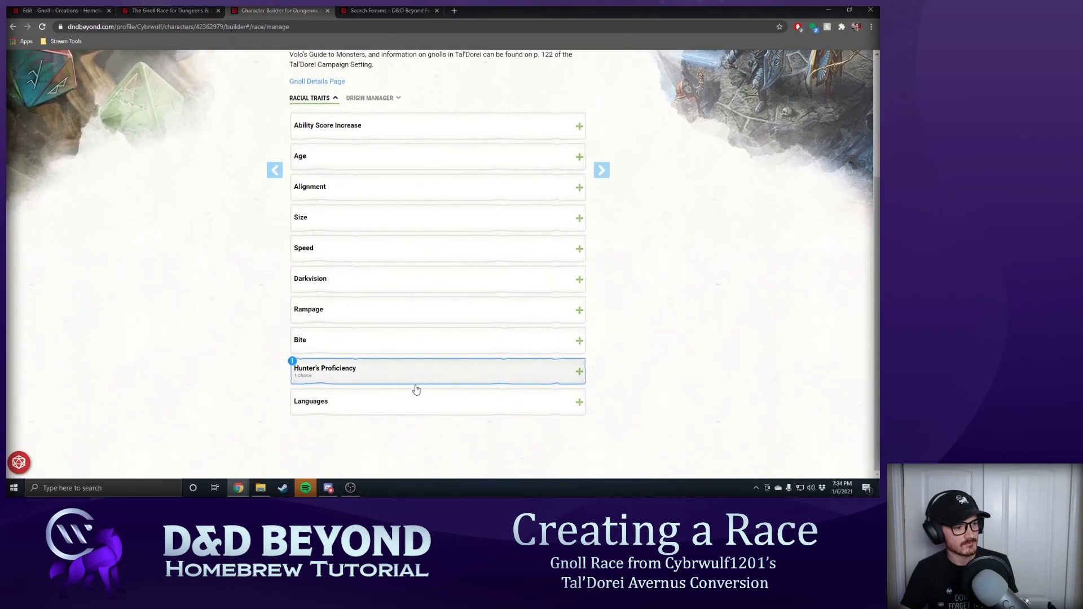
click(399, 402)
scroll(419, 329, down, 1)
click(370, 68)
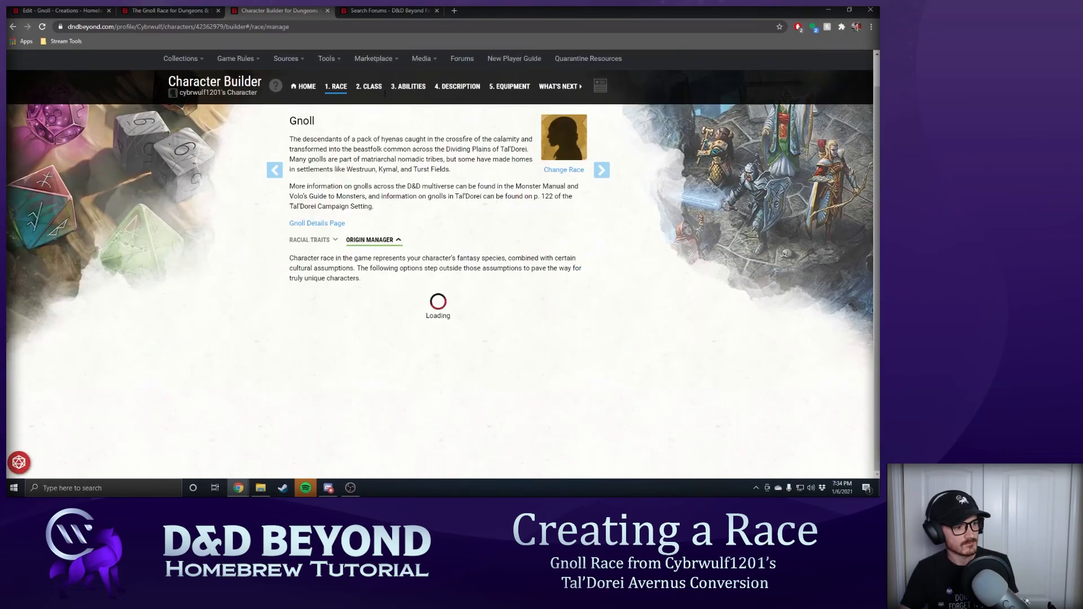
click(318, 68)
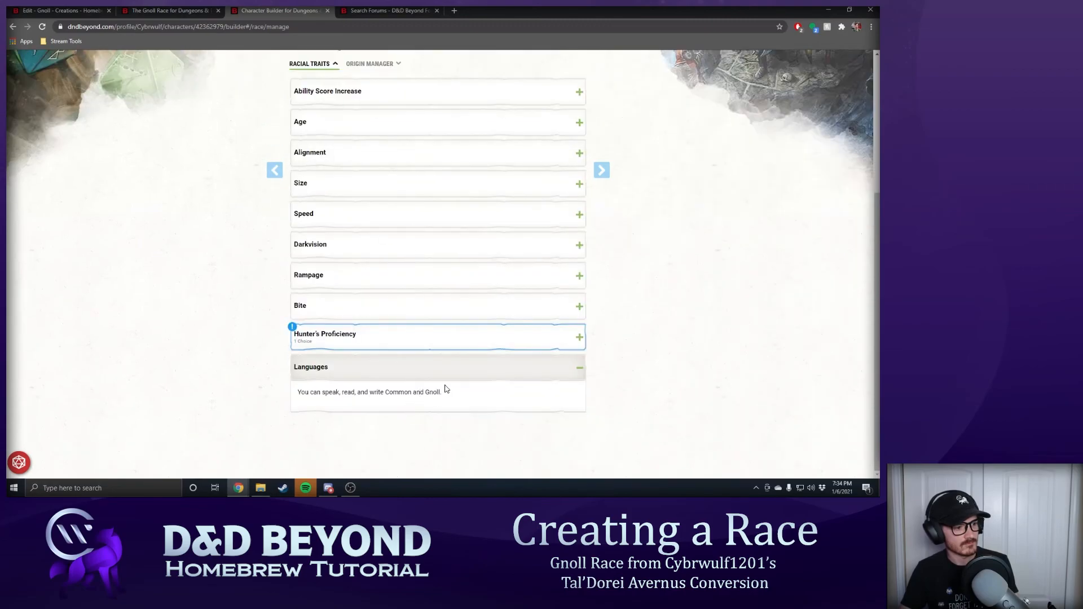
scroll(437, 274, up, 3)
click(372, 202)
scroll(434, 282, down, 4)
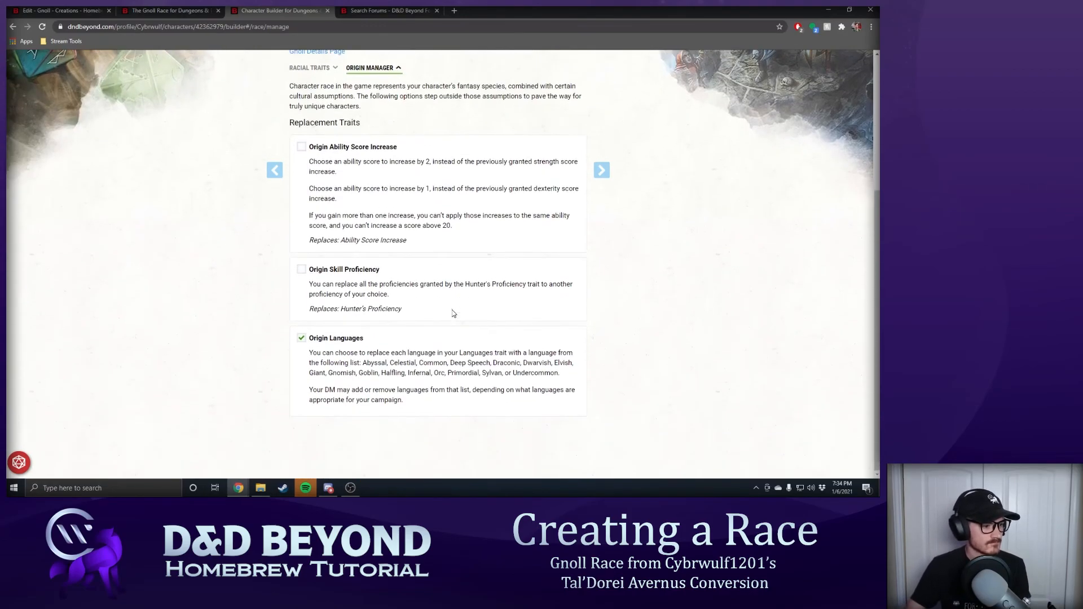
- Look through the character's racial traits for the replacement language choices and return to the character's home settings
scroll(391, 339, up, 3)
click(310, 247)
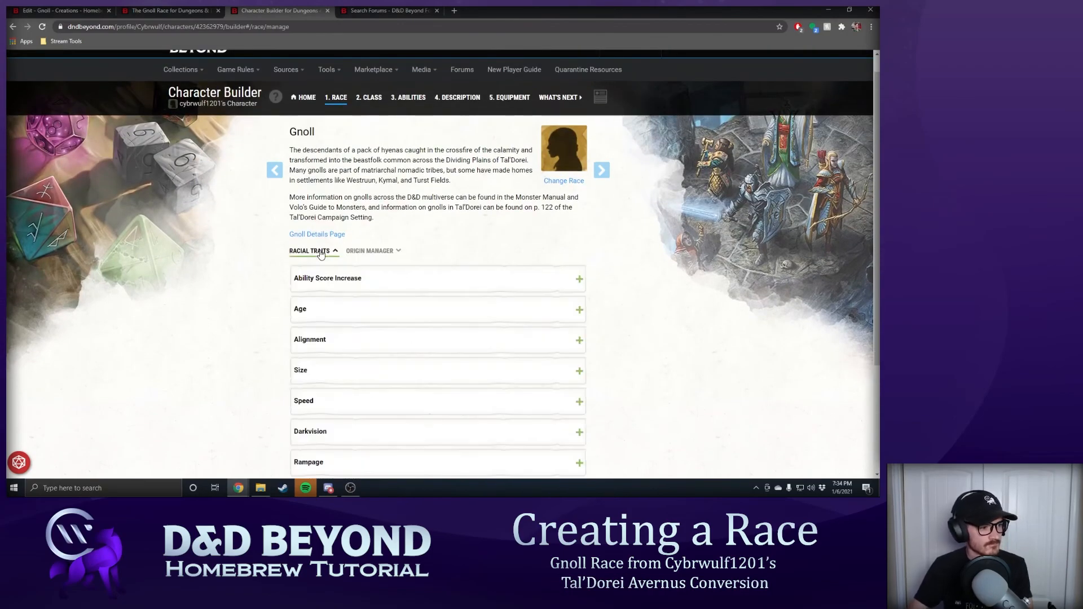
scroll(423, 350, down, 3)
scroll(377, 399, up, 3)
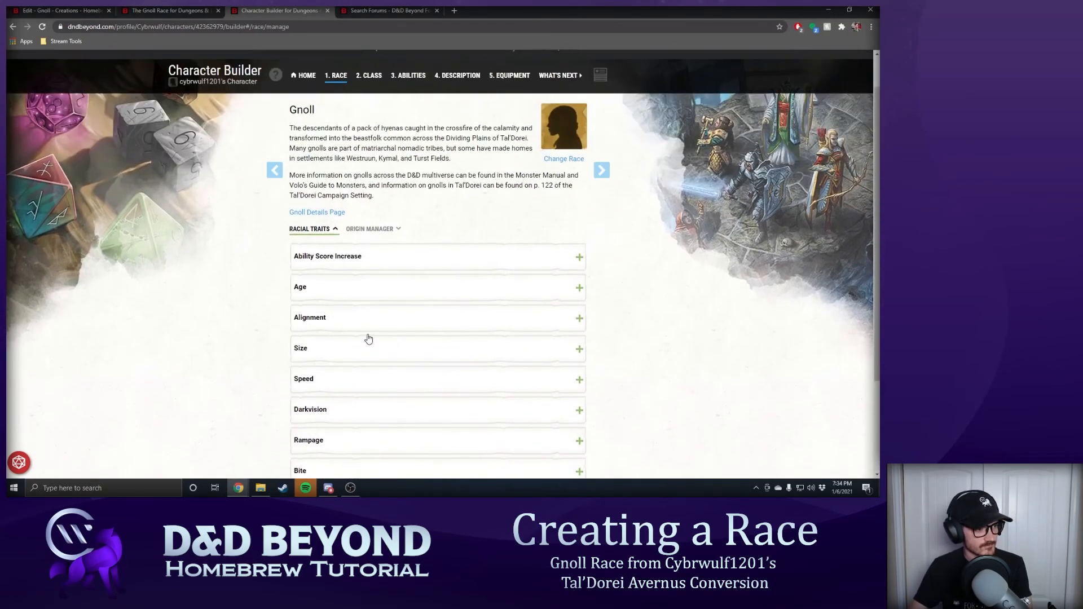
scroll(393, 457, down, 3)
scroll(380, 370, up, 3)
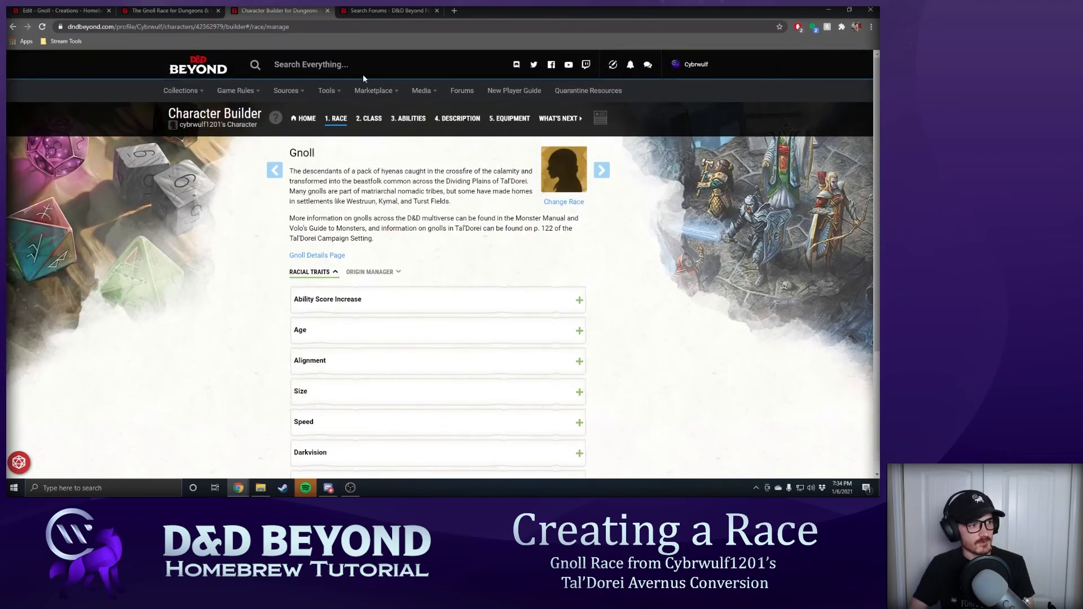
click(315, 120)
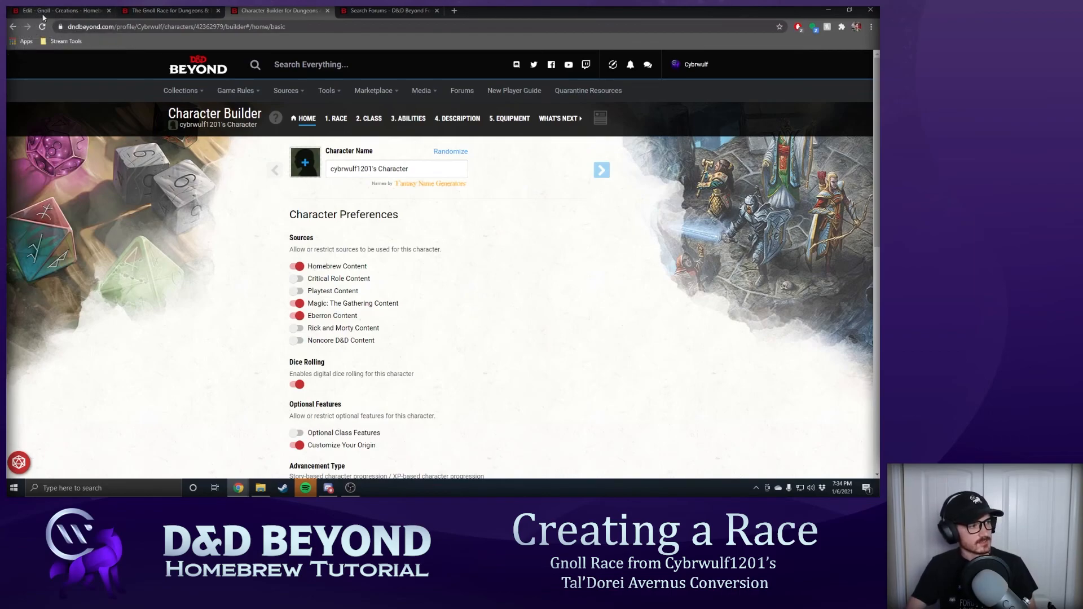
- Review the homebrew Gnoll's reloaded race details page through to its Languages trait
click(160, 11)
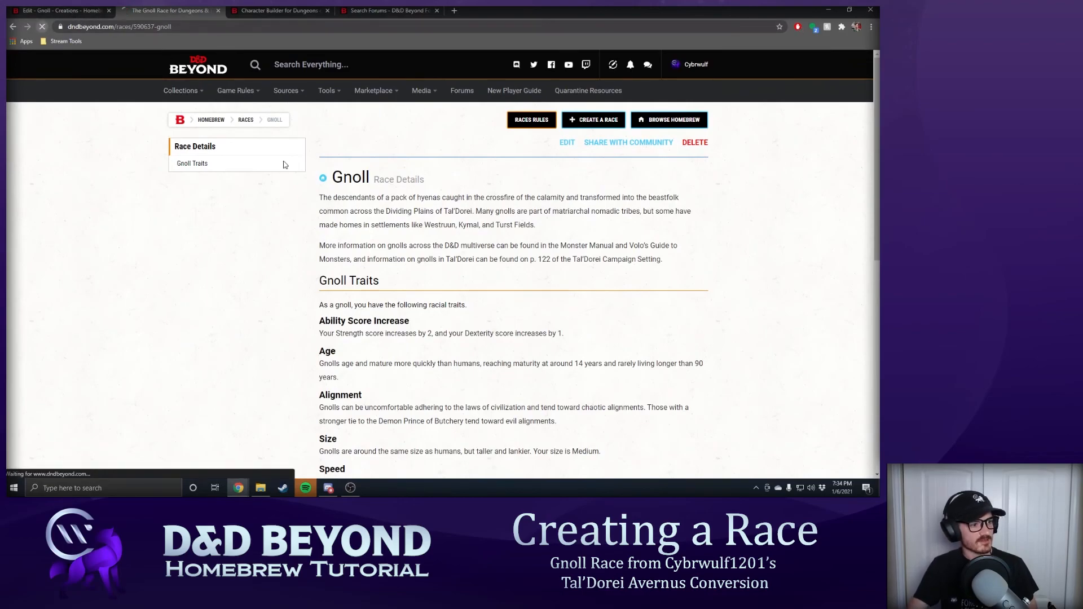
scroll(423, 248, down, 5)
scroll(430, 251, down, 2)
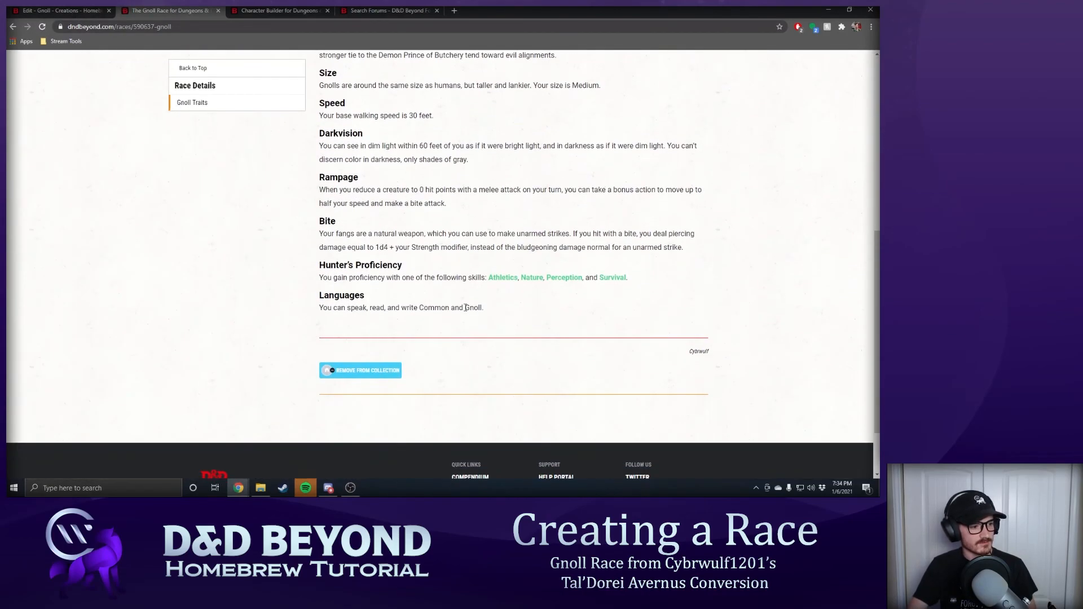
scroll(454, 311, up, 7)
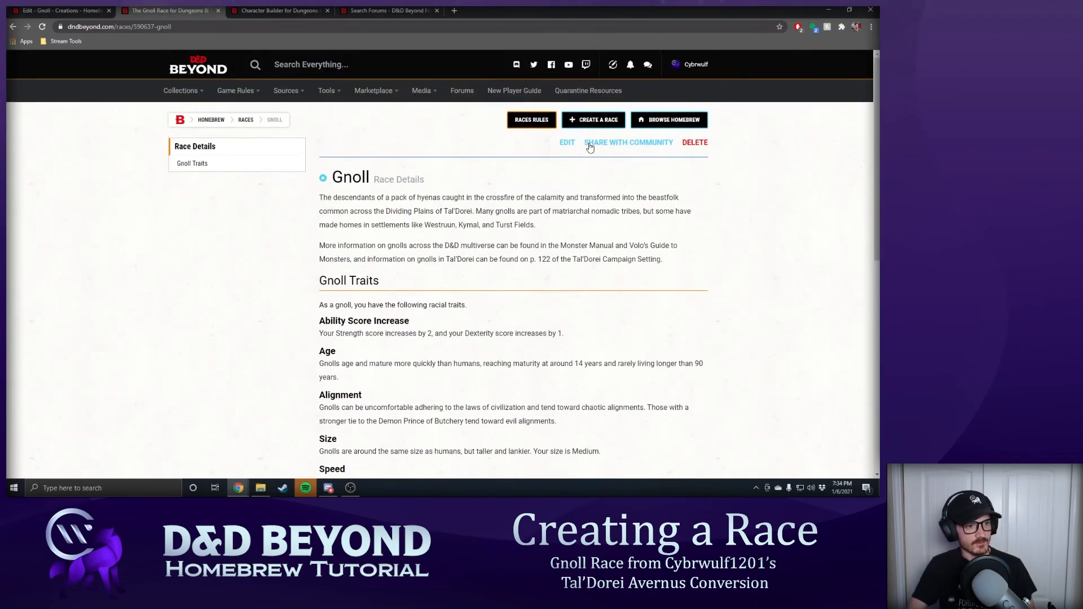
- Share the homebrew Gnoll race with the community and look over its published page
click(607, 145)
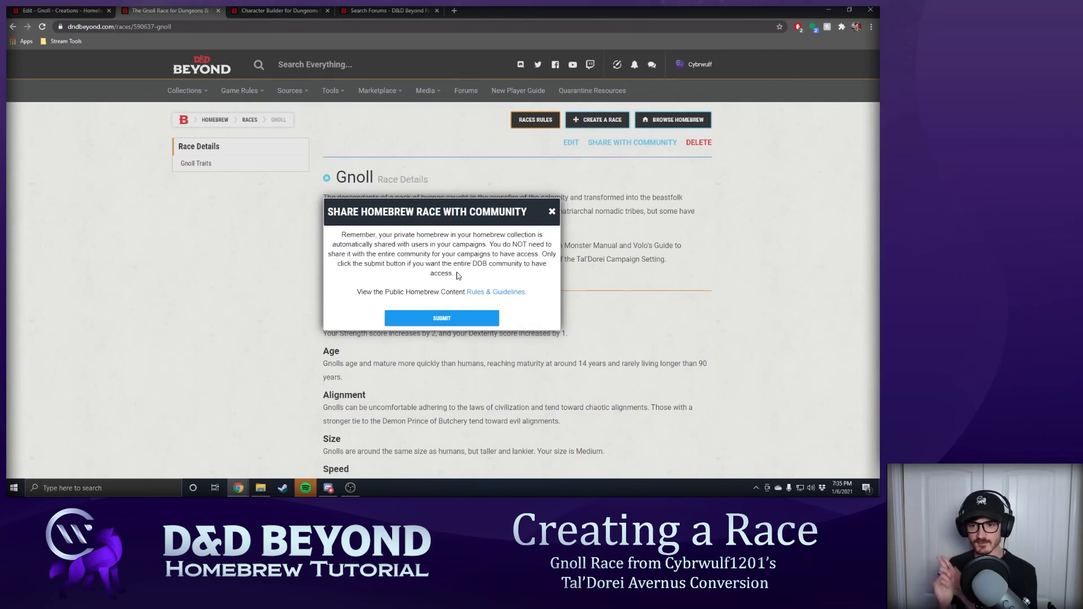
click(493, 325)
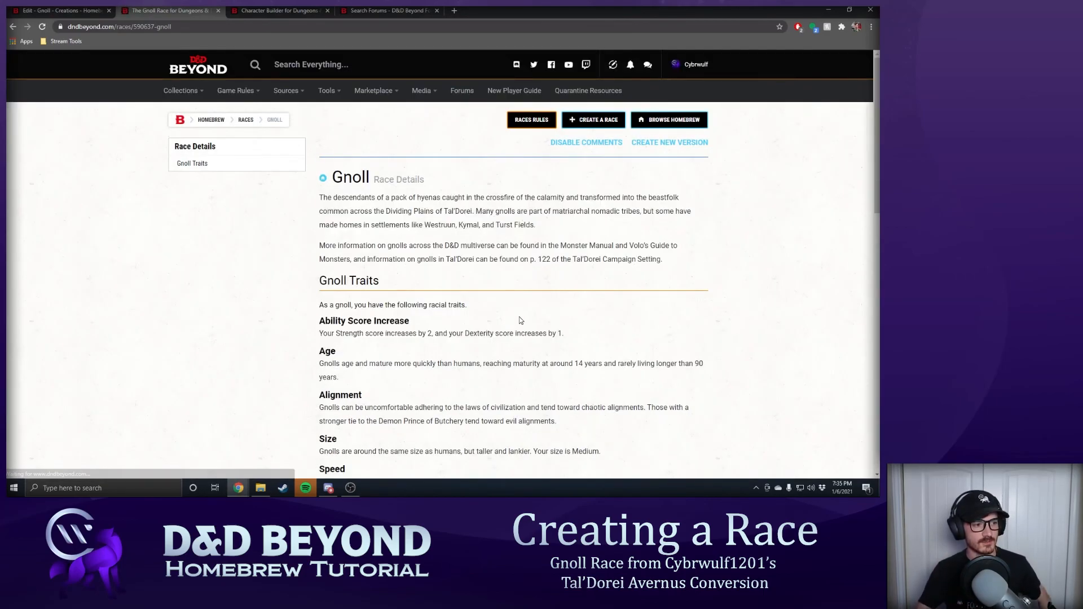
scroll(520, 321, down, 10)
scroll(521, 320, up, 10)
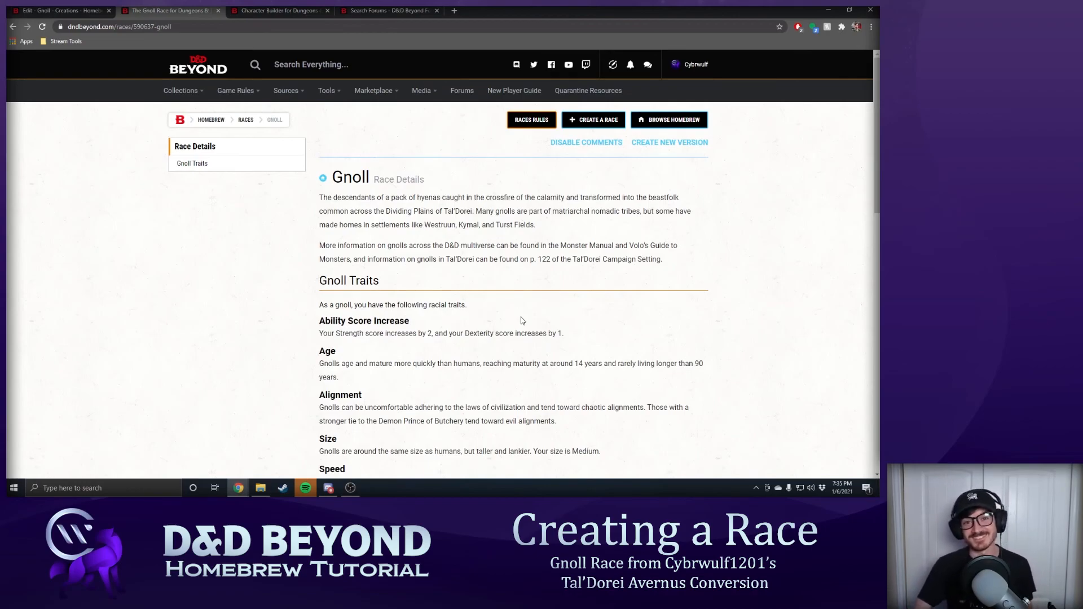
- Leave the Gnoll race editor and open the page for creating a homebrew subclass
click(36, 10)
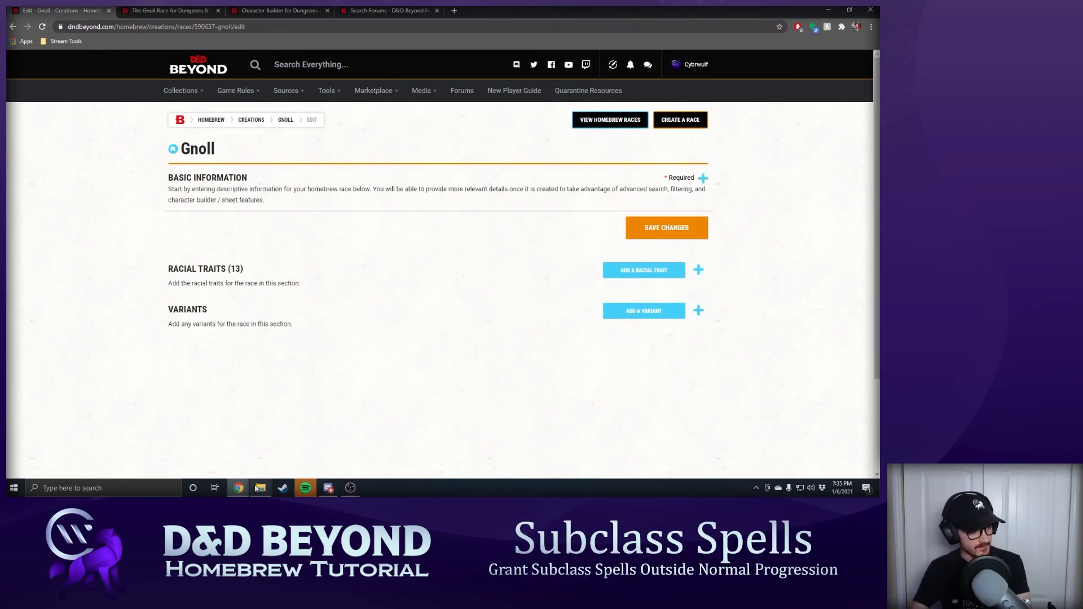
click(259, 488)
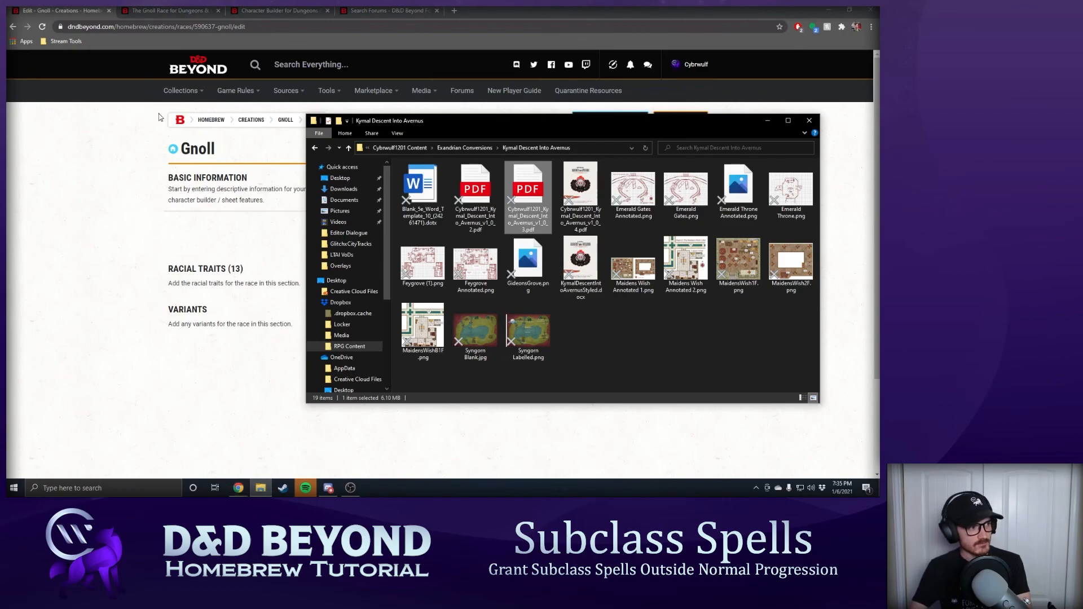
click(185, 111)
mouse_move(181, 92)
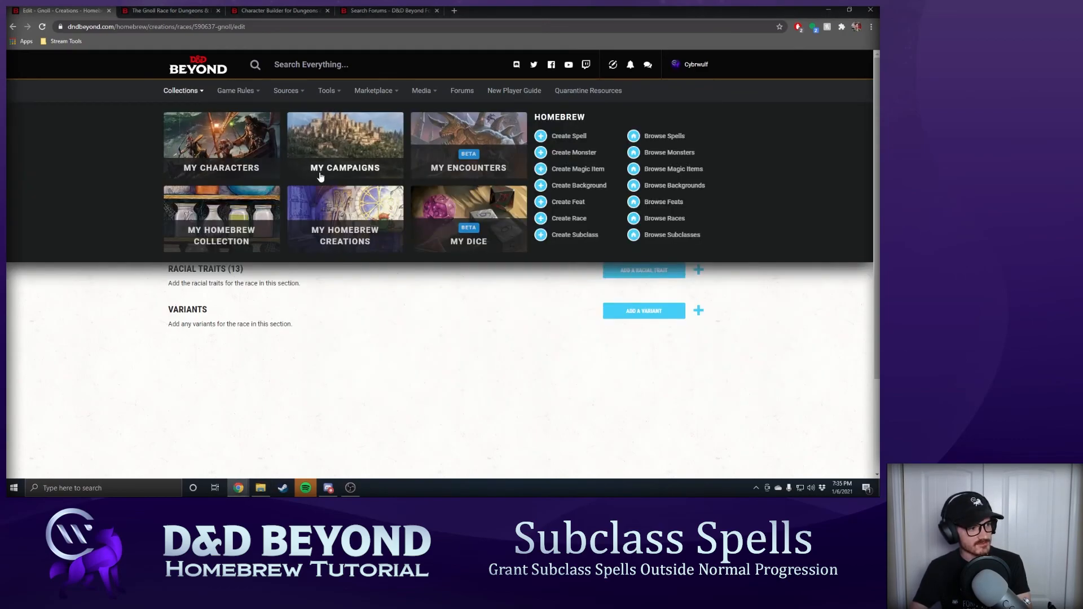
click(587, 235)
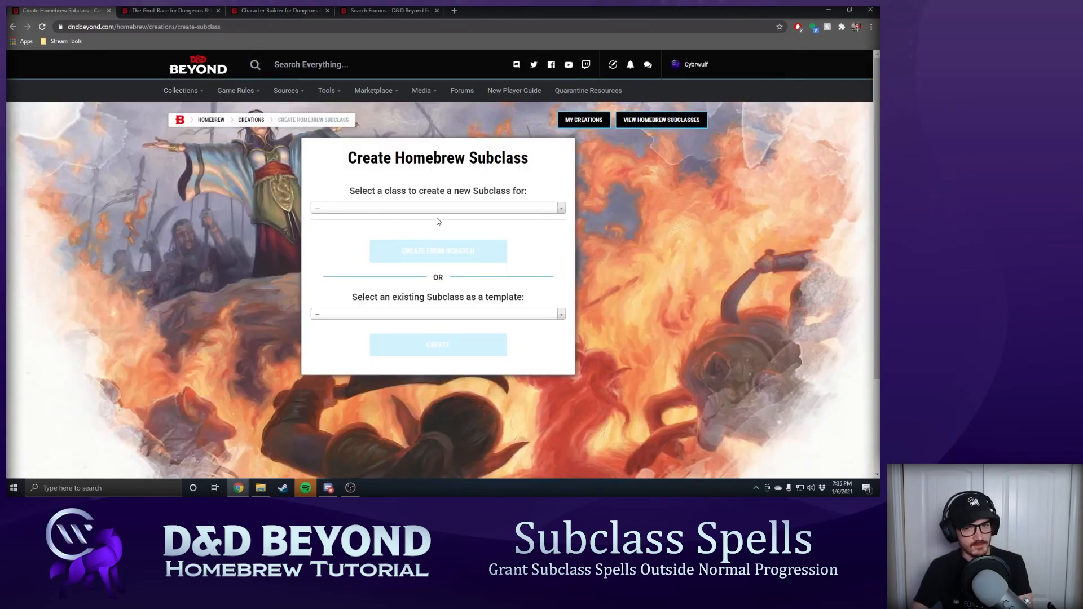
- Open Subclass Spells.PNG from the Desktop folder, read the question about holding back oath spells, and move the image out of view
click(261, 488)
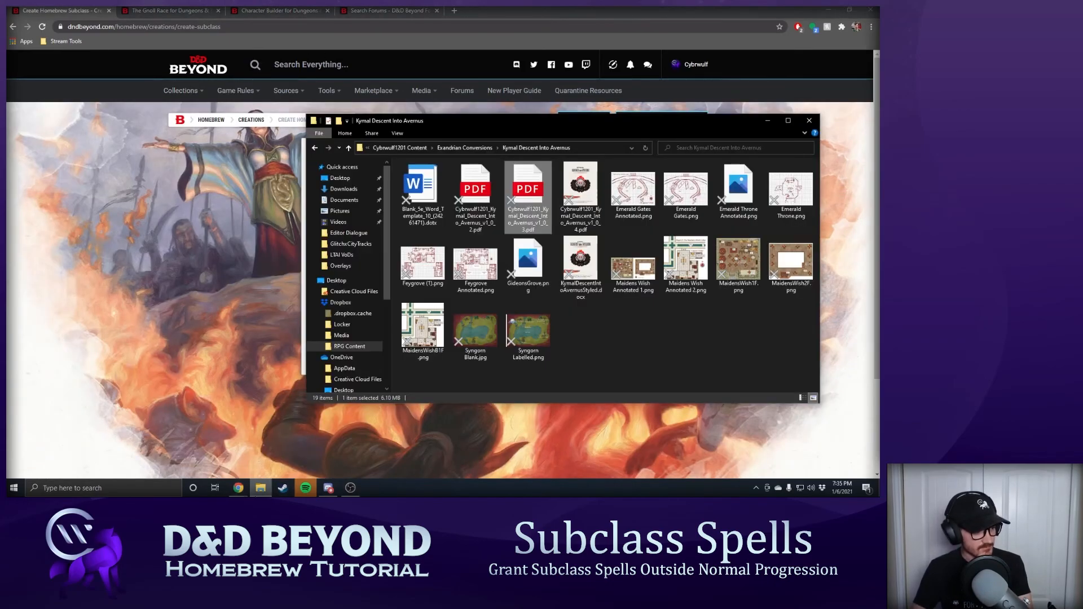
click(341, 178)
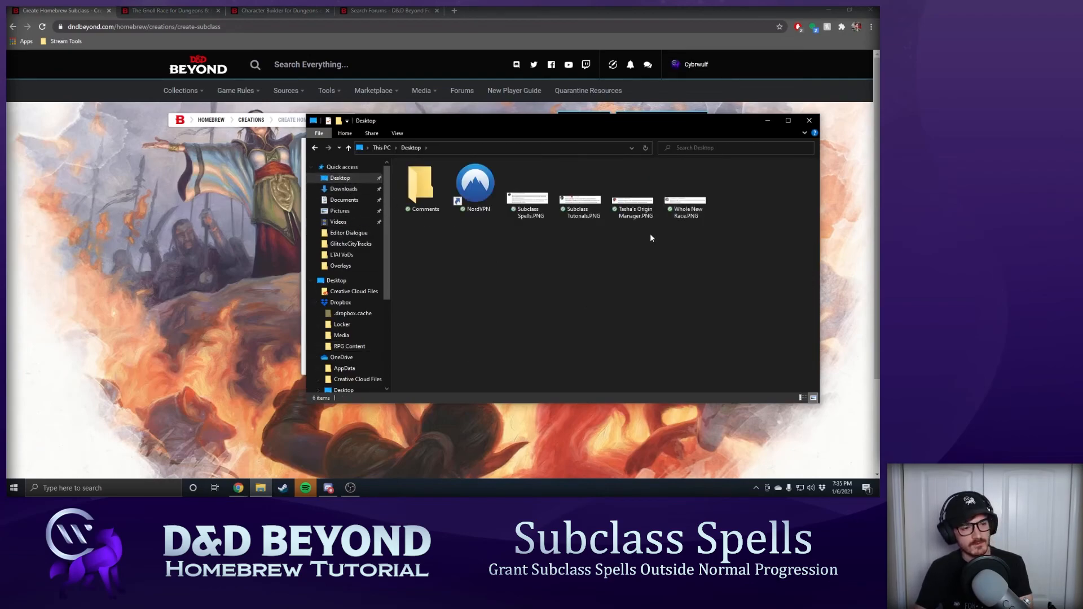
double_click(528, 194)
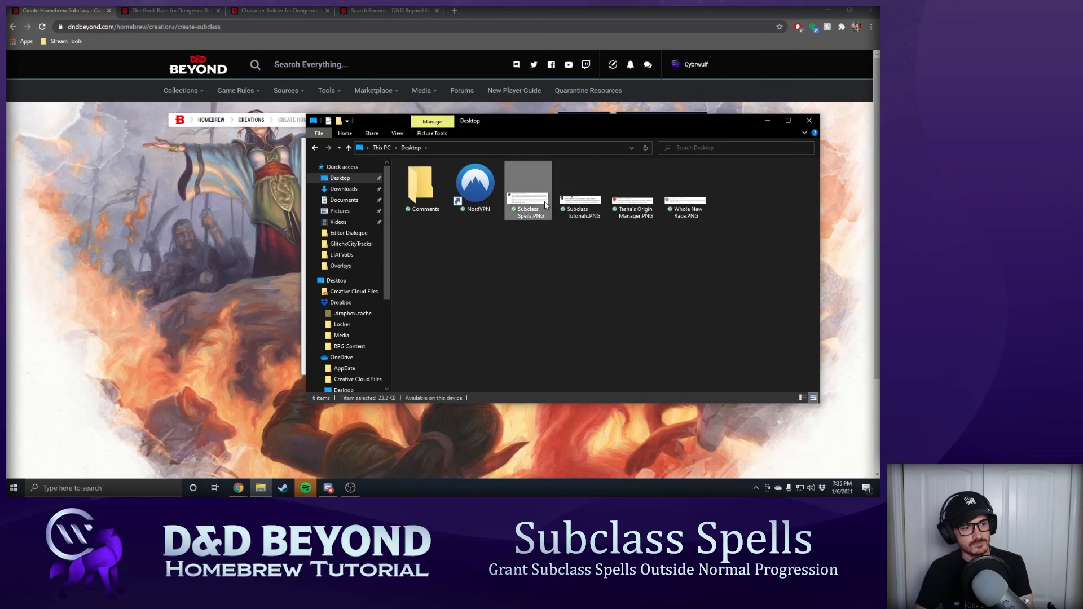
drag(570, 122, 879, 172)
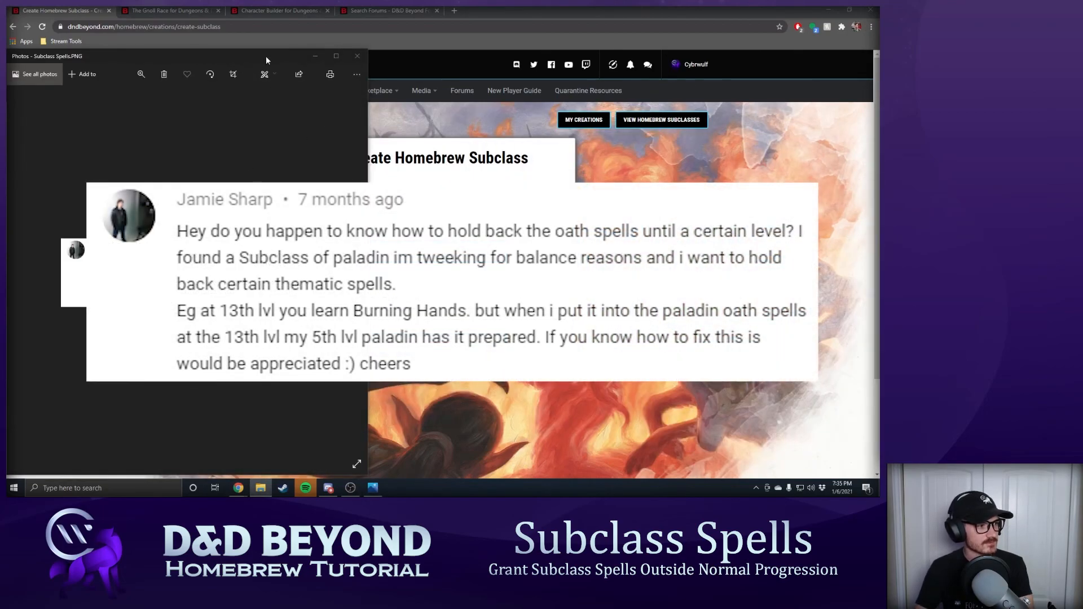
drag(266, 56, 539, 15)
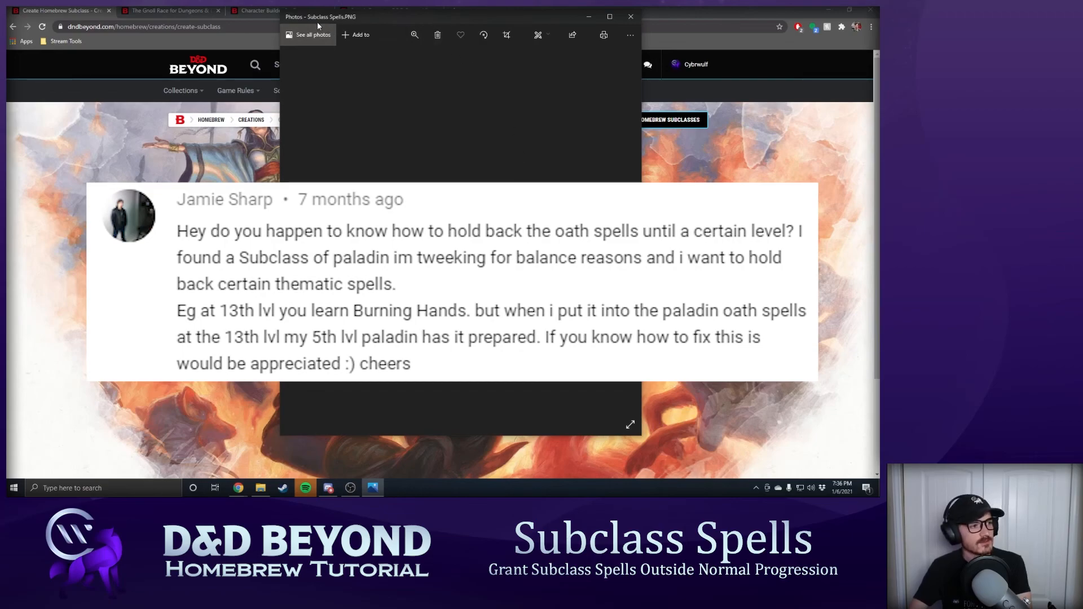
drag(284, 12, 283, 237)
drag(395, 207, 879, 214)
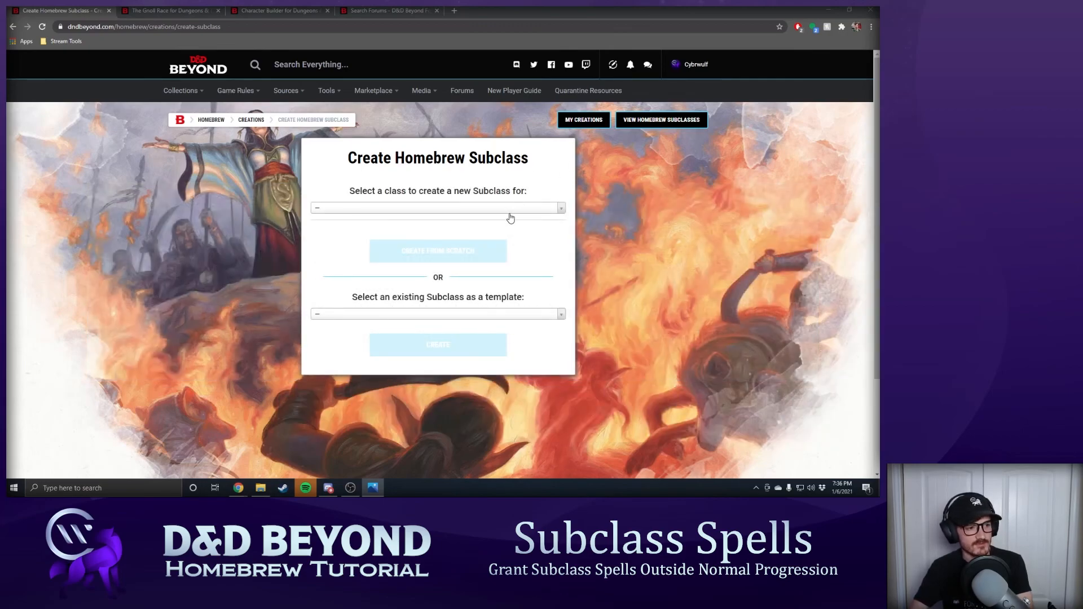
- Create a homebrew Paladin subclass using Oath of Conquest as the template, dismiss the introduction, and go to its additional specific spells
click(510, 210)
scroll(469, 259, down, 3)
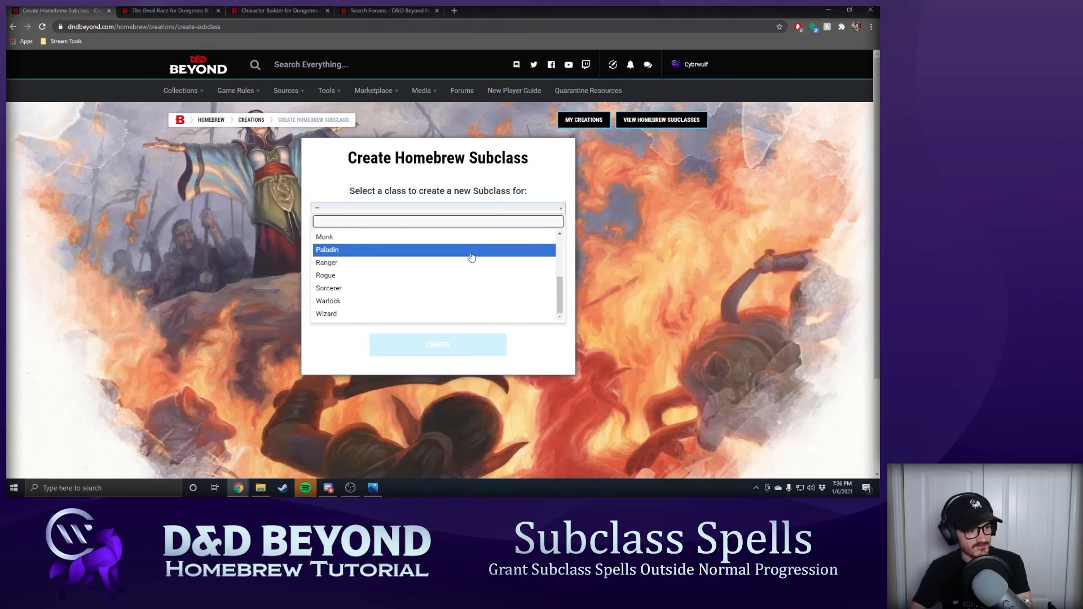
click(443, 250)
click(448, 315)
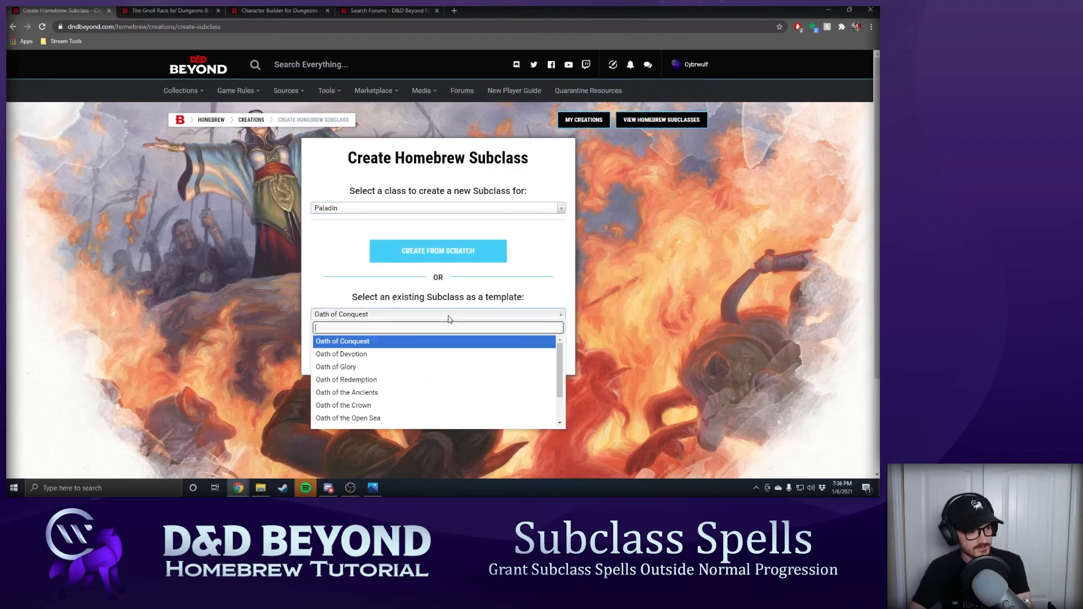
click(437, 343)
click(443, 353)
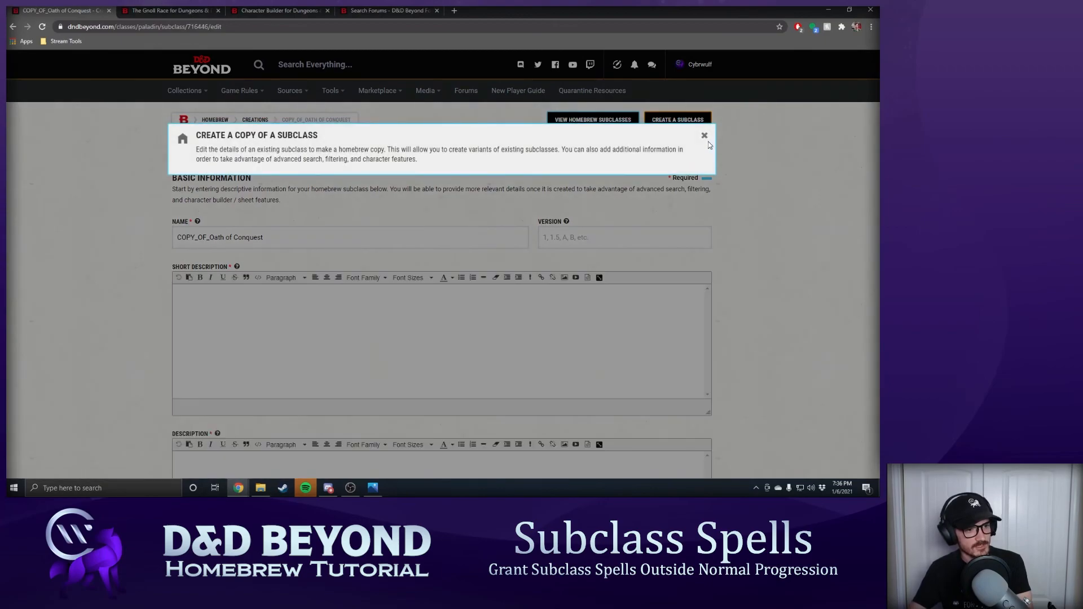
click(704, 136)
scroll(714, 214, down, 10)
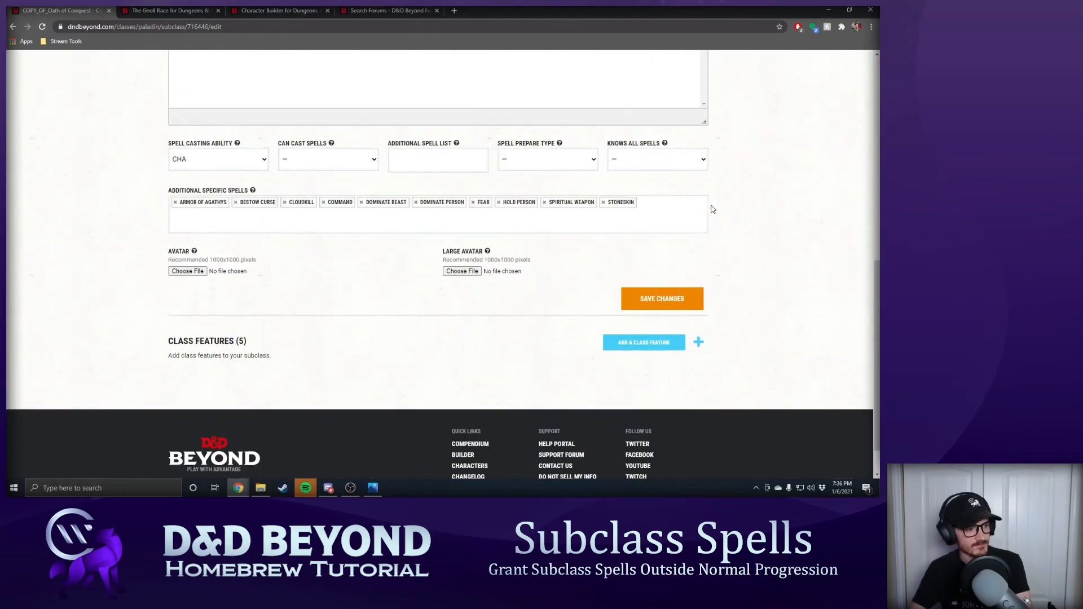
- Replace the forum search page with dndbeyond.com and open the Paladin class page from the game rules
click(418, 14)
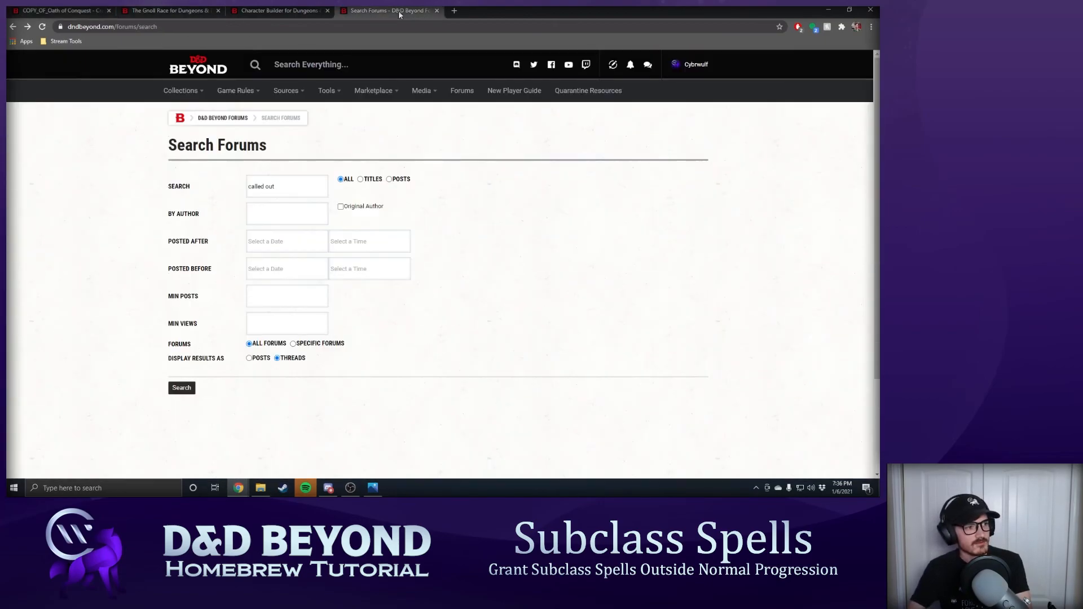
click(383, 27)
text(dndbeyond.com)
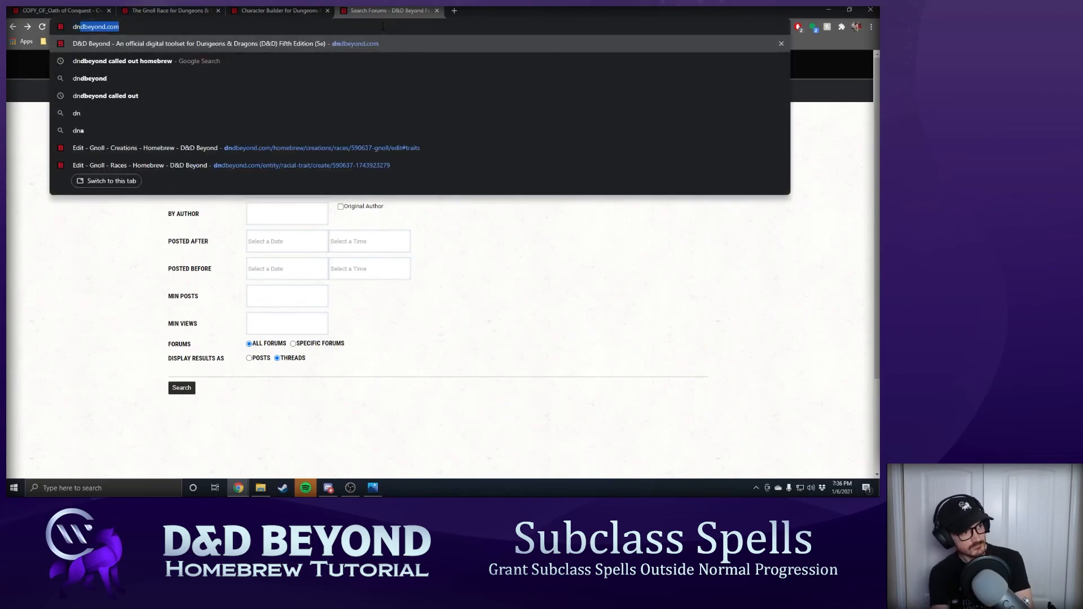
key(Return)
mouse_move(226, 99)
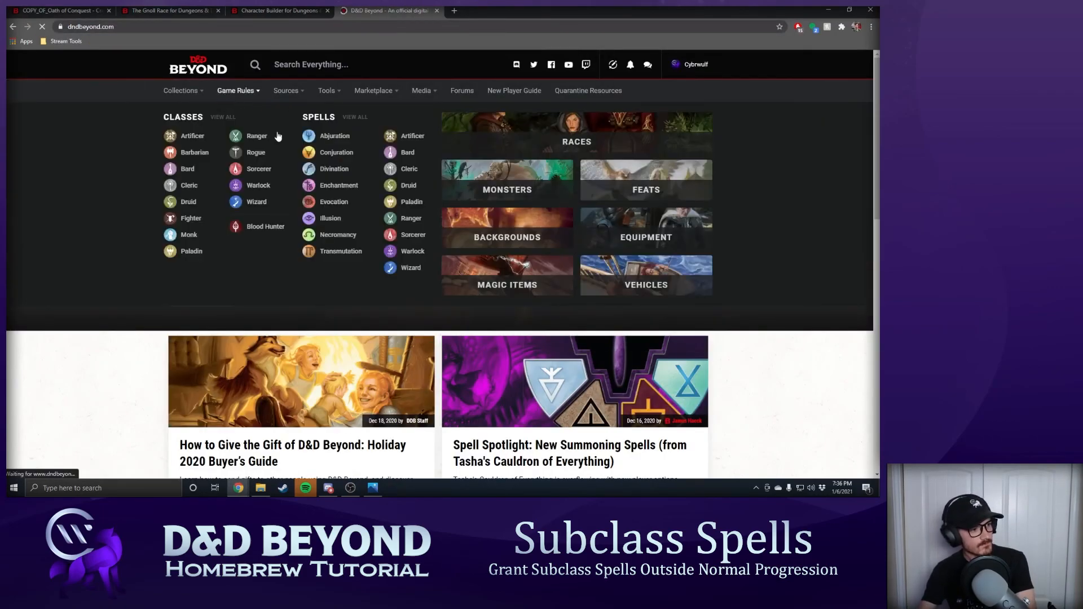
click(195, 255)
- Separate the Paladin class page into its own window and tile it beside the window with the character builder
drag(371, 10, 878, 122)
click(120, 108)
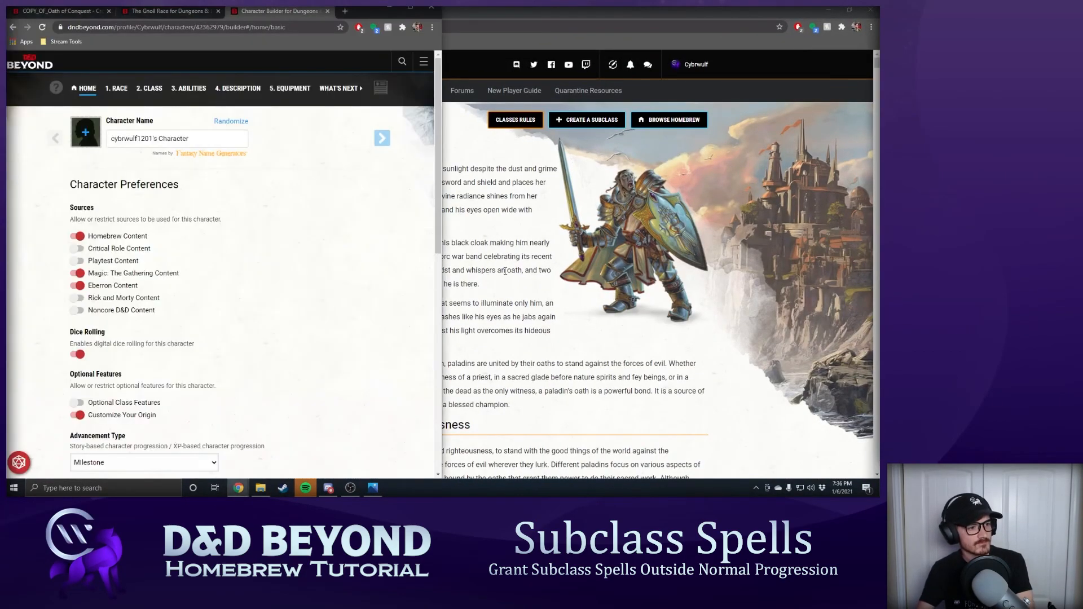
click(506, 270)
drag(472, 12, 879, 139)
click(121, 109)
- Look through the Paladin page's additional spells and Oath of Conquest sections for the levels at which oath spells are granted
scroll(570, 251, down, 3)
scroll(570, 251, down, 15)
scroll(569, 259, down, 20)
scroll(570, 258, down, 1)
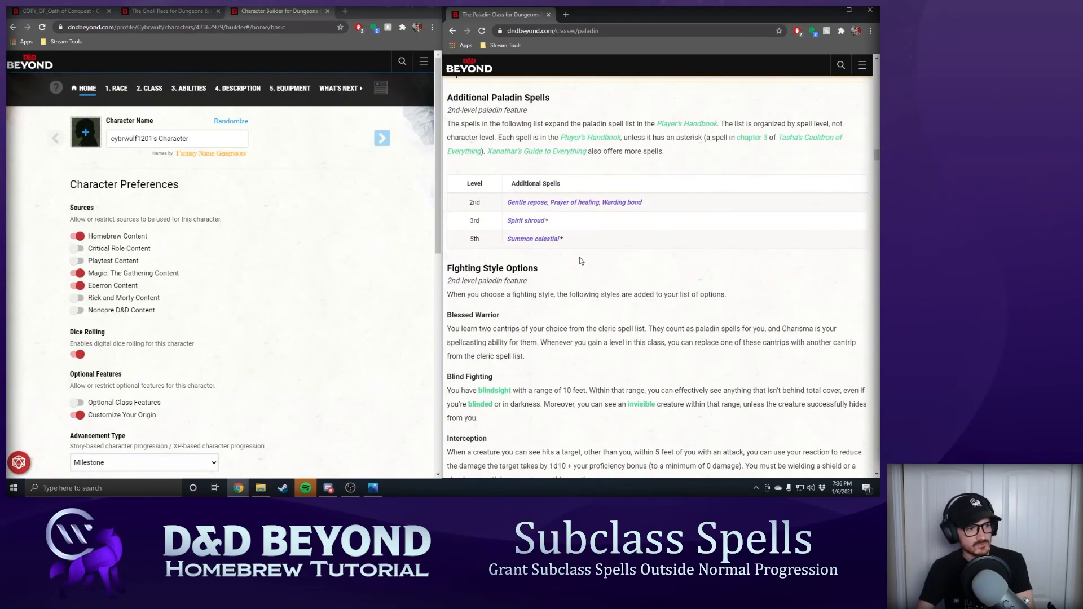
scroll(581, 261, up, 2)
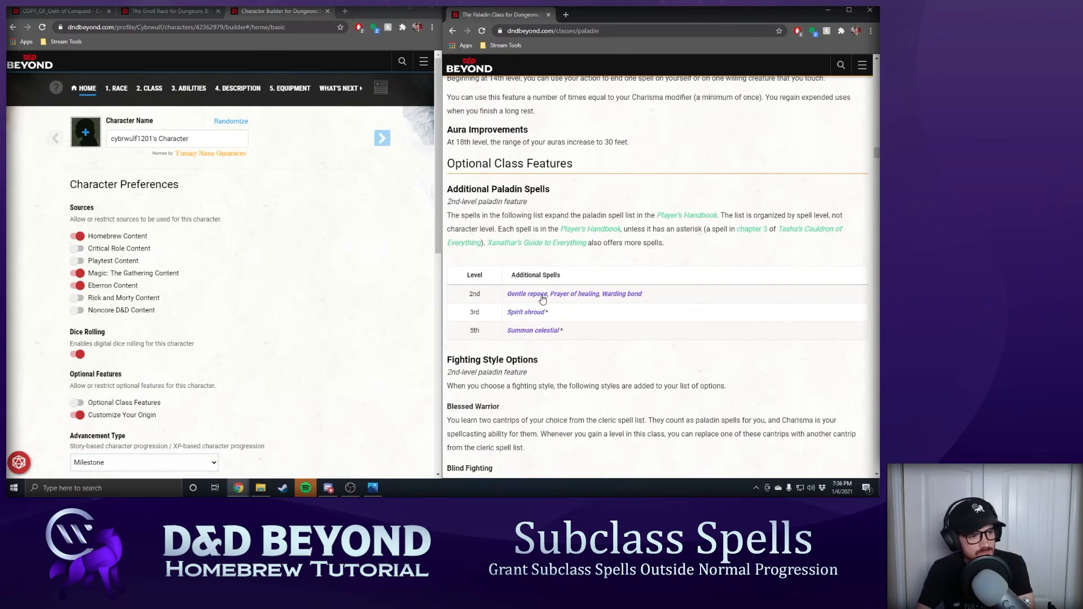
scroll(533, 285, down, 20)
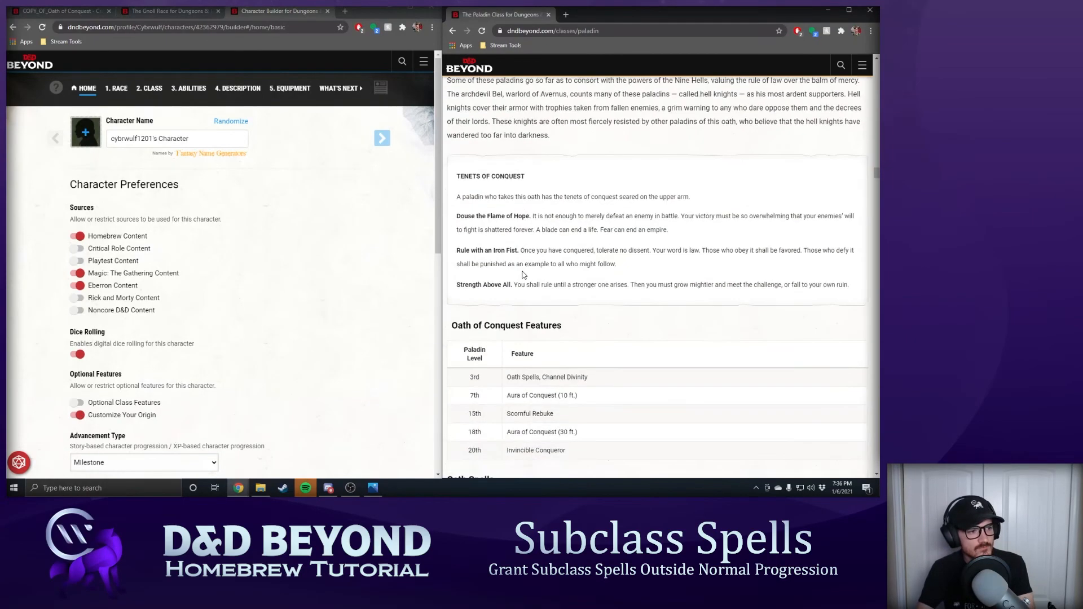
scroll(575, 319, down, 3)
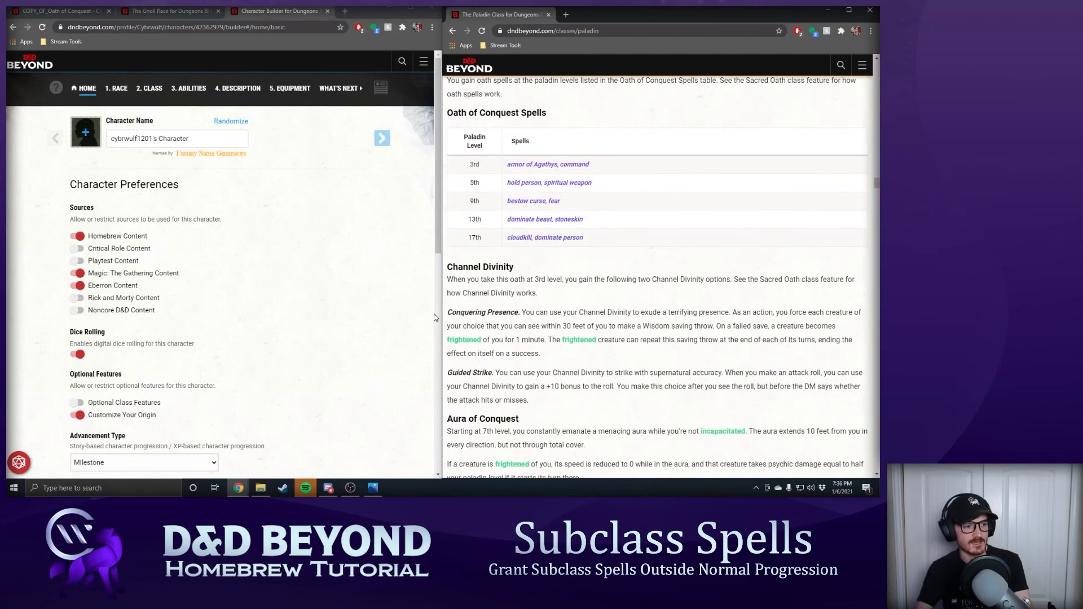
scroll(460, 291, up, 2)
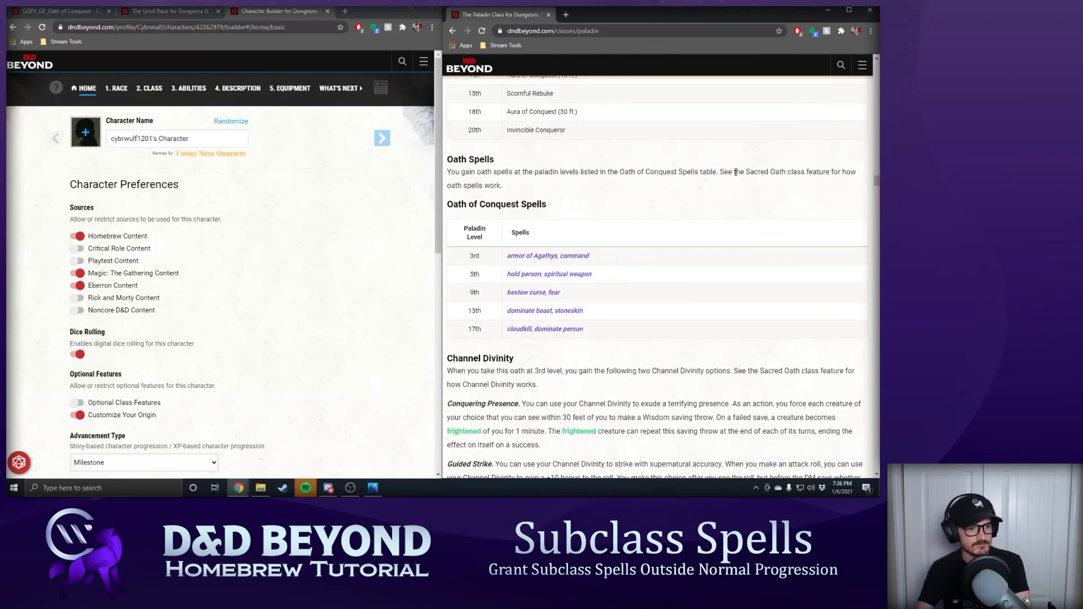
scroll(692, 196, up, 3)
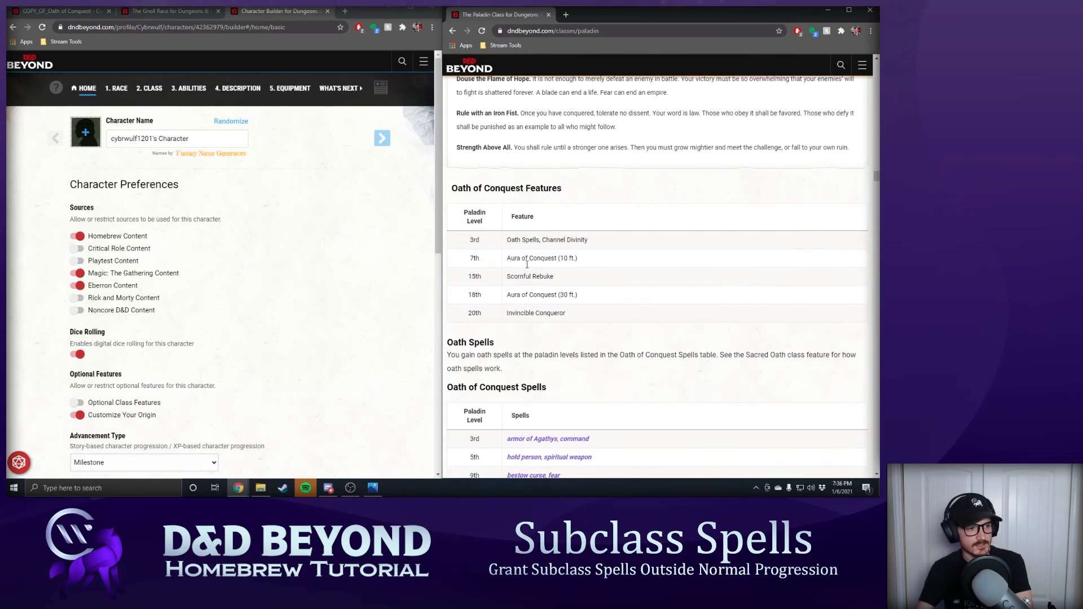
scroll(569, 282, down, 3)
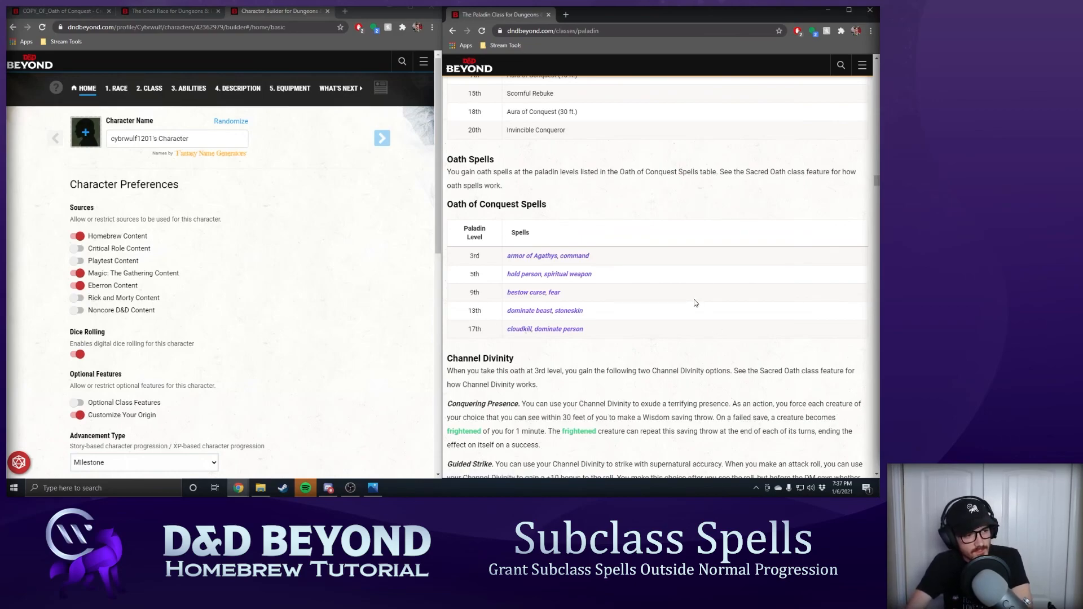
- Read the Paladin class rules on Spellcasting, Sacred Oath and Oath Spells
scroll(695, 303, up, 15)
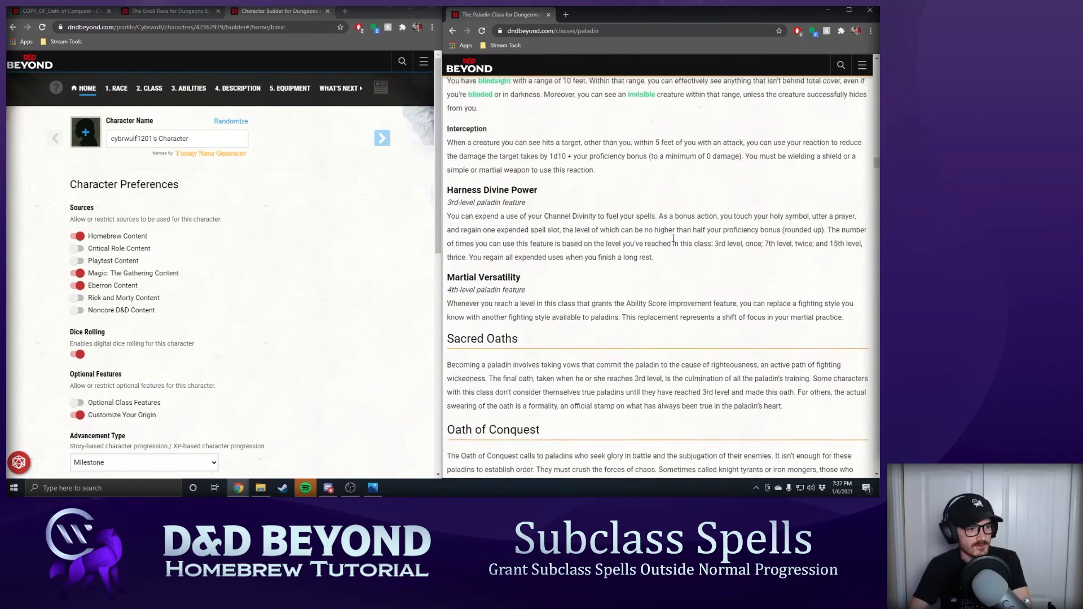
scroll(673, 240, up, 5)
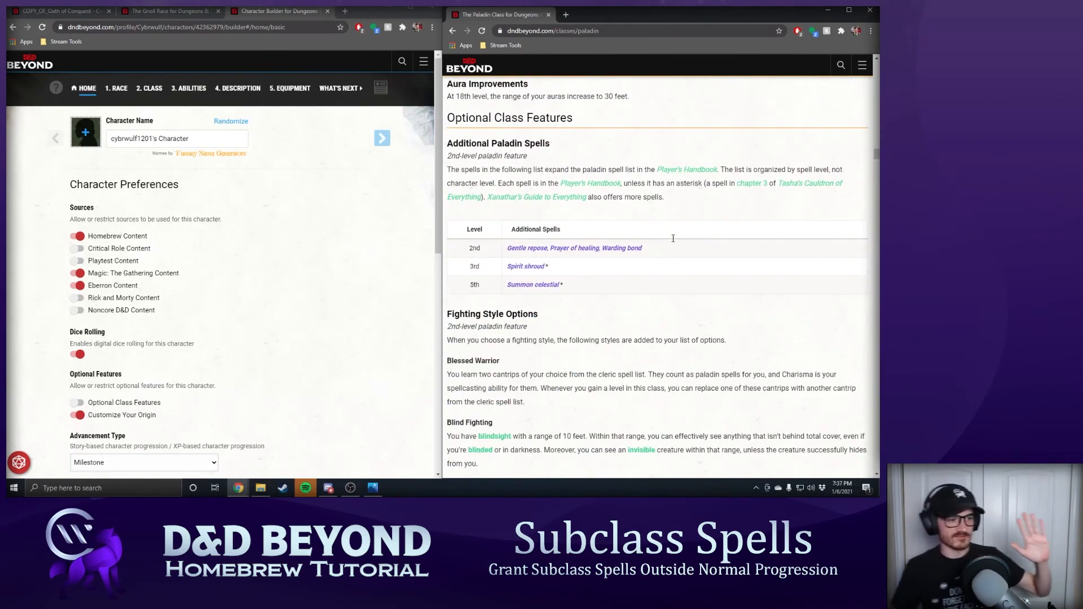
scroll(673, 241, up, 20)
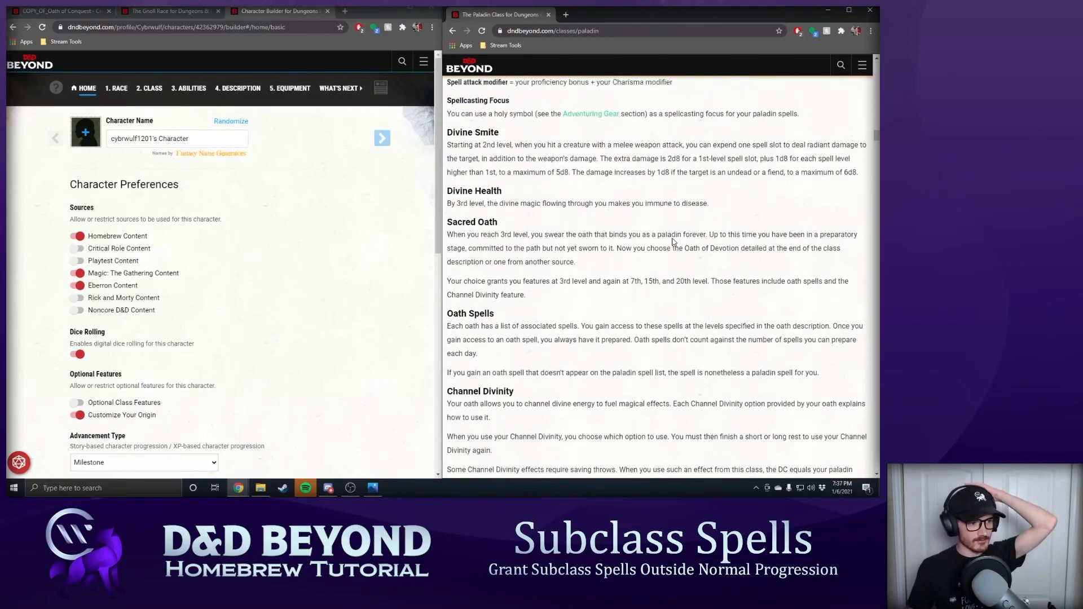
scroll(673, 242, up, 4)
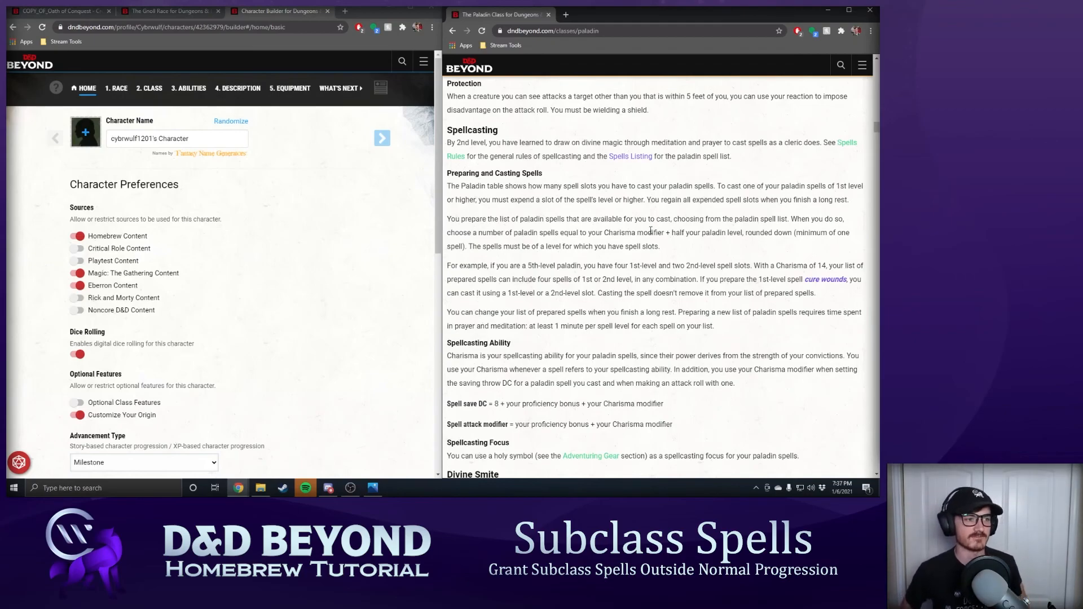
scroll(650, 231, down, 8)
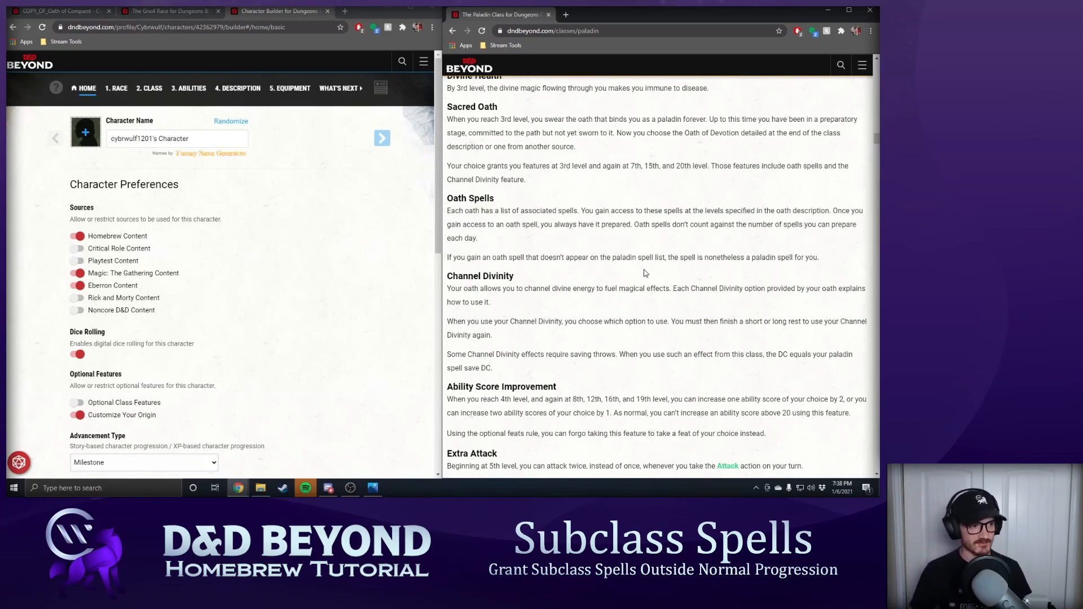
scroll(394, 254, down, 4)
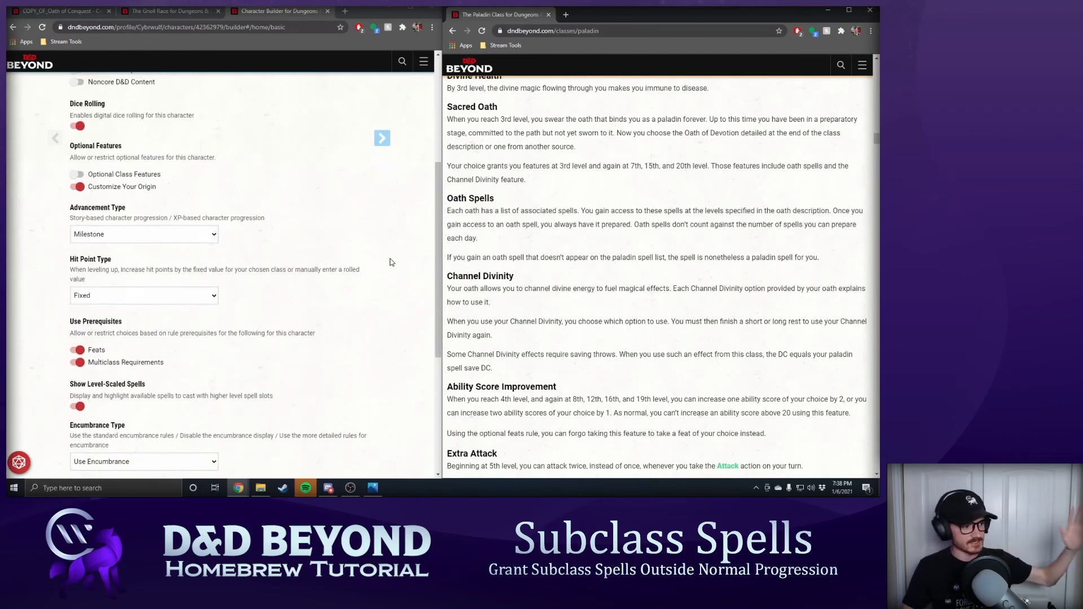
scroll(372, 237, down, 4)
scroll(367, 237, up, 6)
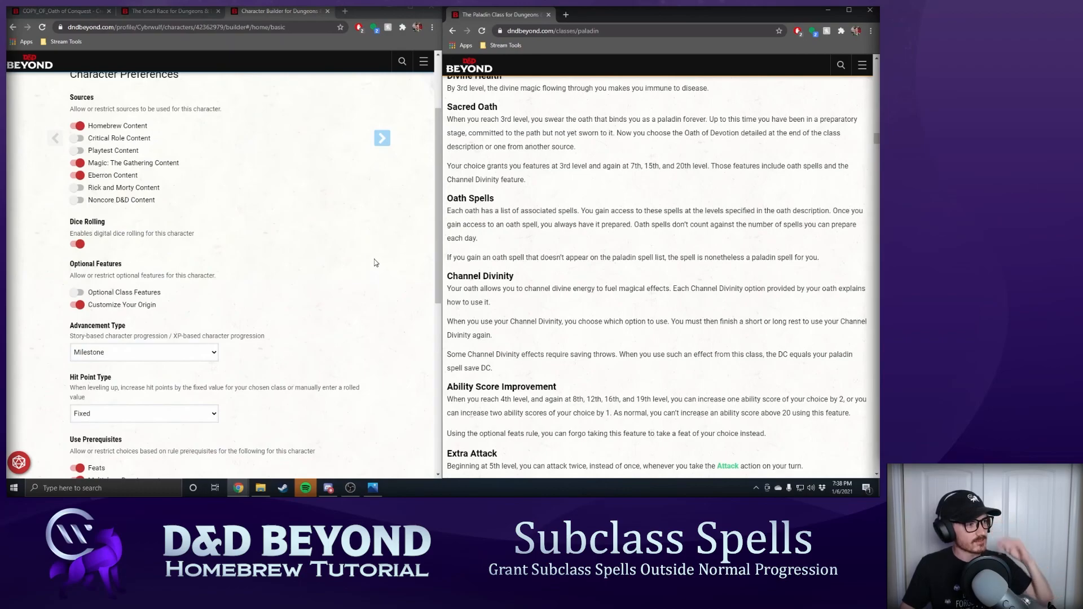
scroll(376, 263, up, 3)
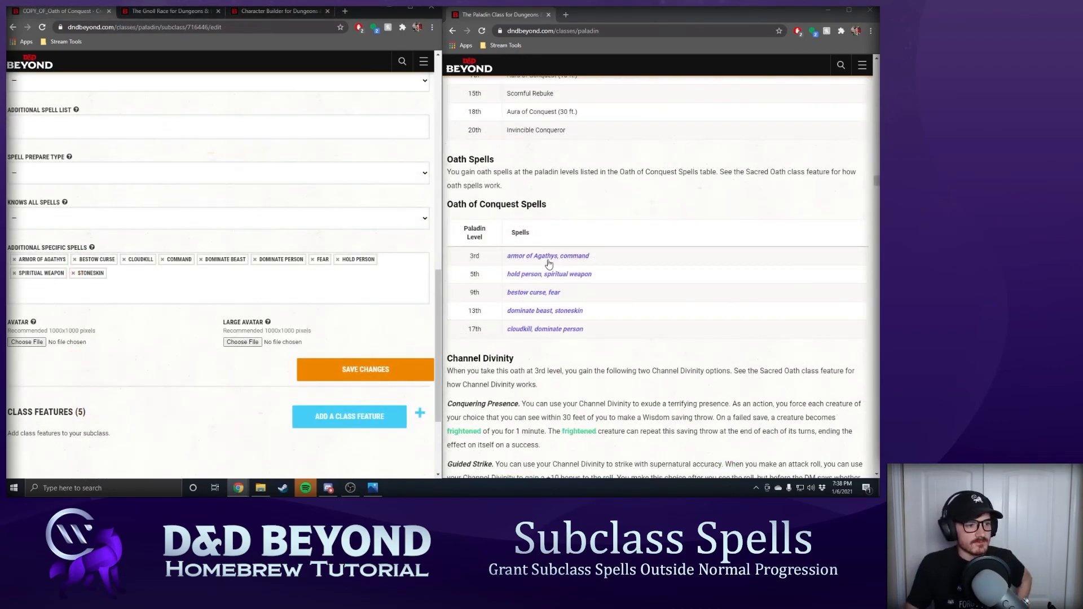
- Narrow the Oath of Conquest copy's editor window and widen the Paladin class page to fill the remaining space beside it
drag(443, 253, 298, 252)
drag(619, 21, 877, 191)
click(656, 194)
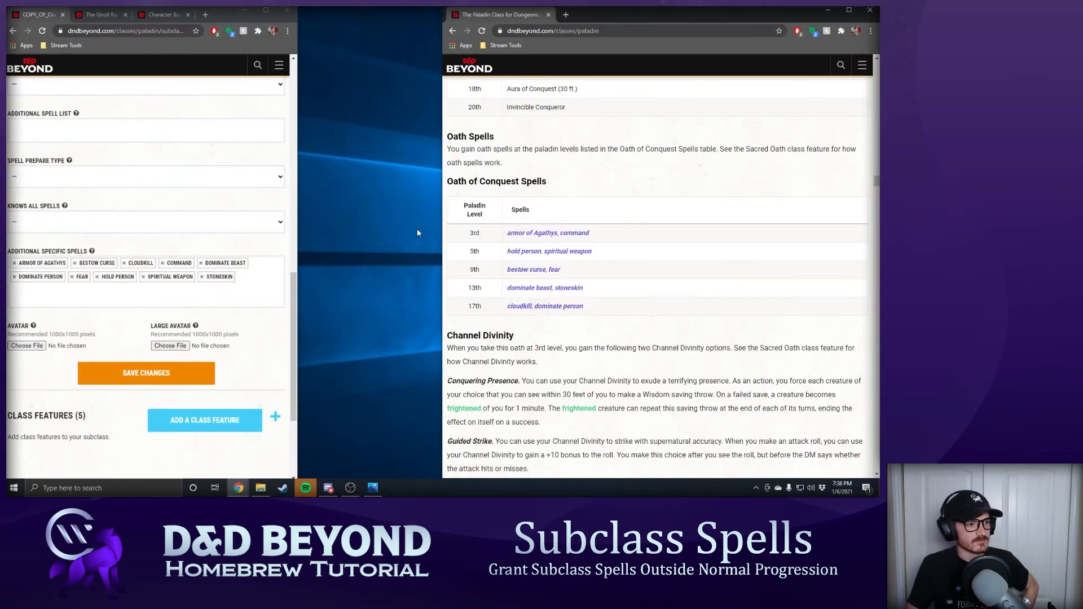
drag(441, 231, 289, 231)
- Go to the Paladin page's Oath of Conquest section and examine the spells granted at each level in its Oath of Conquest Spells table
mouse_move(585, 252)
scroll(586, 251, down, 6)
scroll(586, 252, up, 2)
click(334, 202)
scroll(586, 246, down, 5)
scroll(586, 246, down, 3)
scroll(642, 319, down, 2)
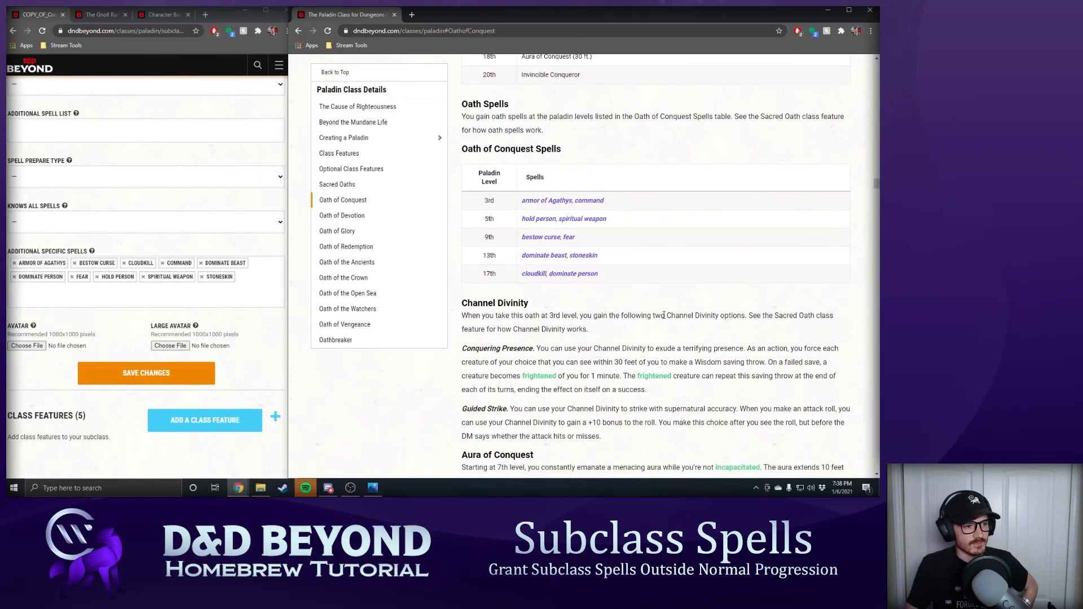
mouse_move(547, 157)
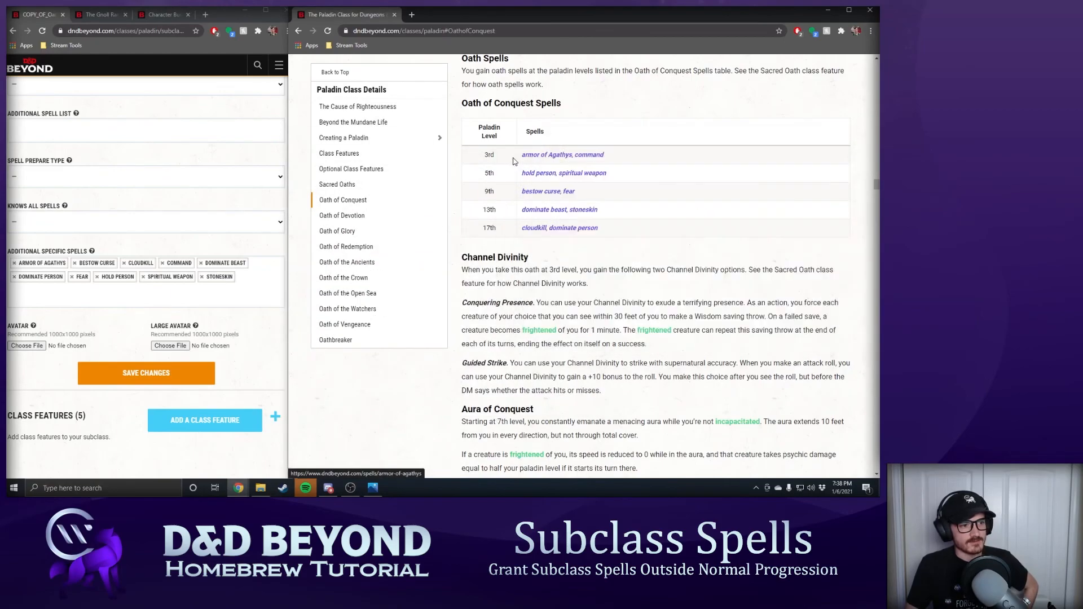
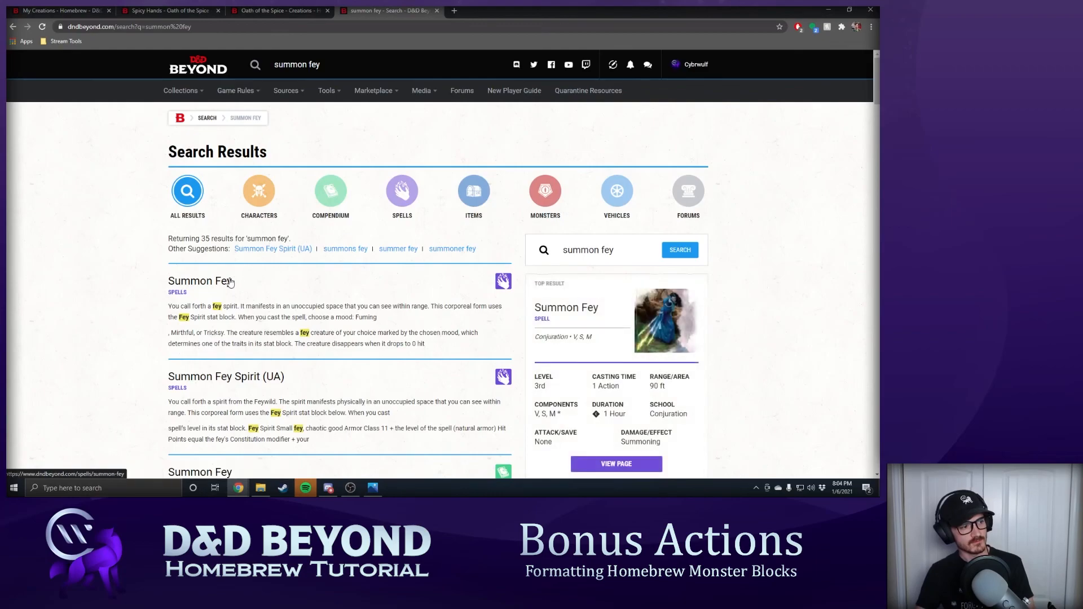
- Open the Summon Fey spell from the search results and examine the Bonus Actions section of its Fey Spirit stat block
click(226, 281)
scroll(484, 313, down, 1)
scroll(541, 315, down, 2)
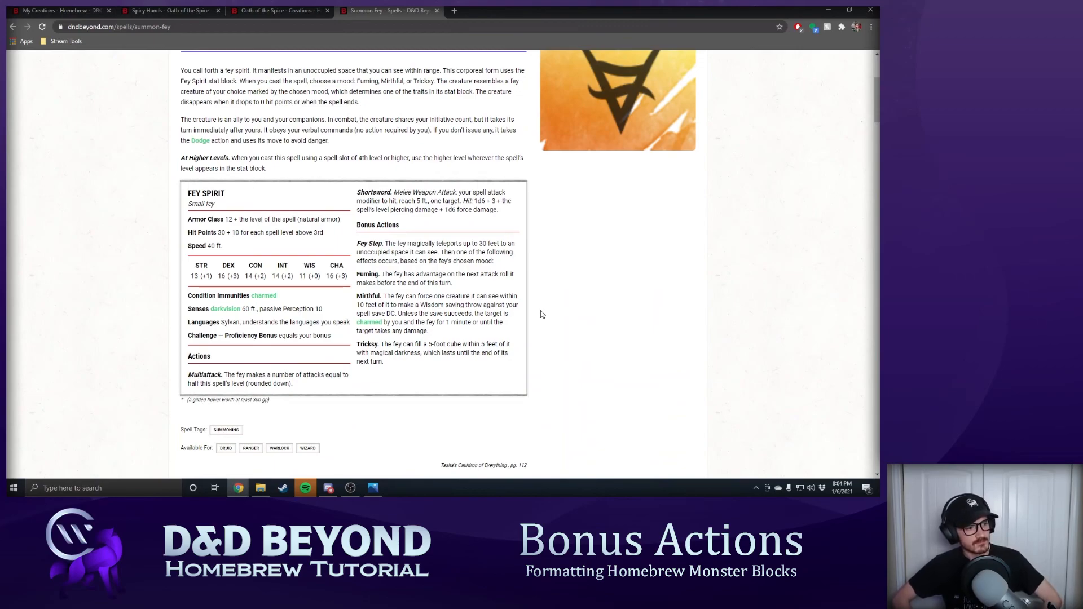
scroll(542, 314, up, 3)
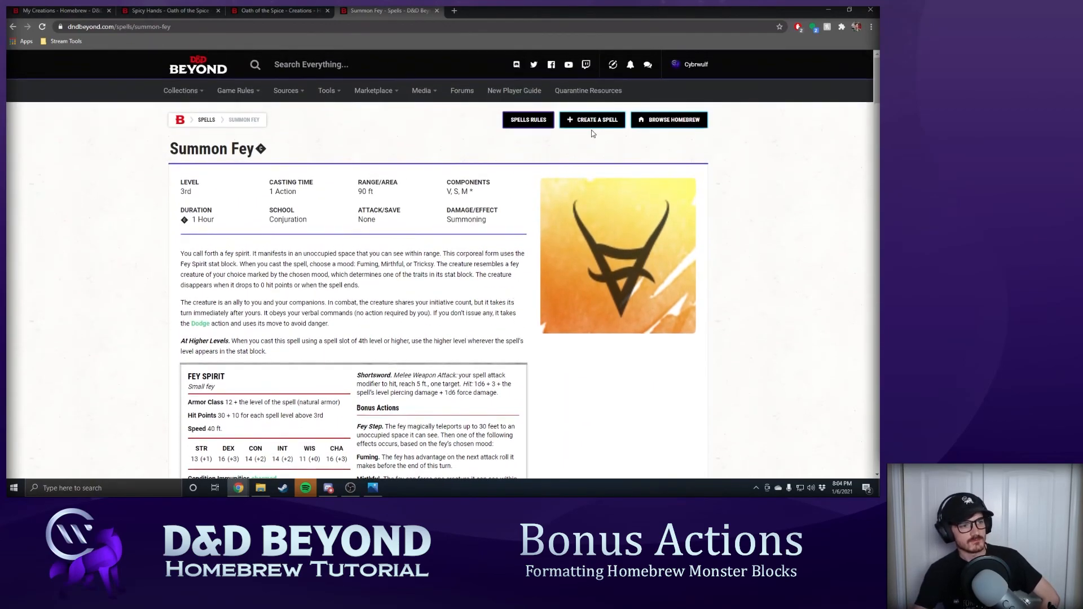
- Start a new homebrew monster from scratch and bring up its Actions Description field
mouse_move(188, 91)
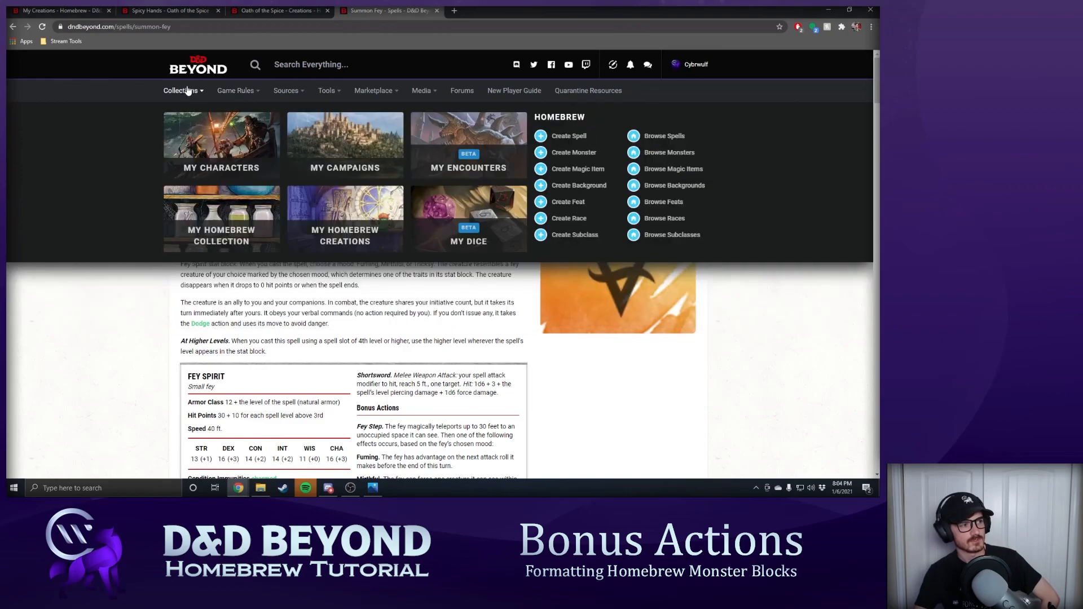
click(540, 244)
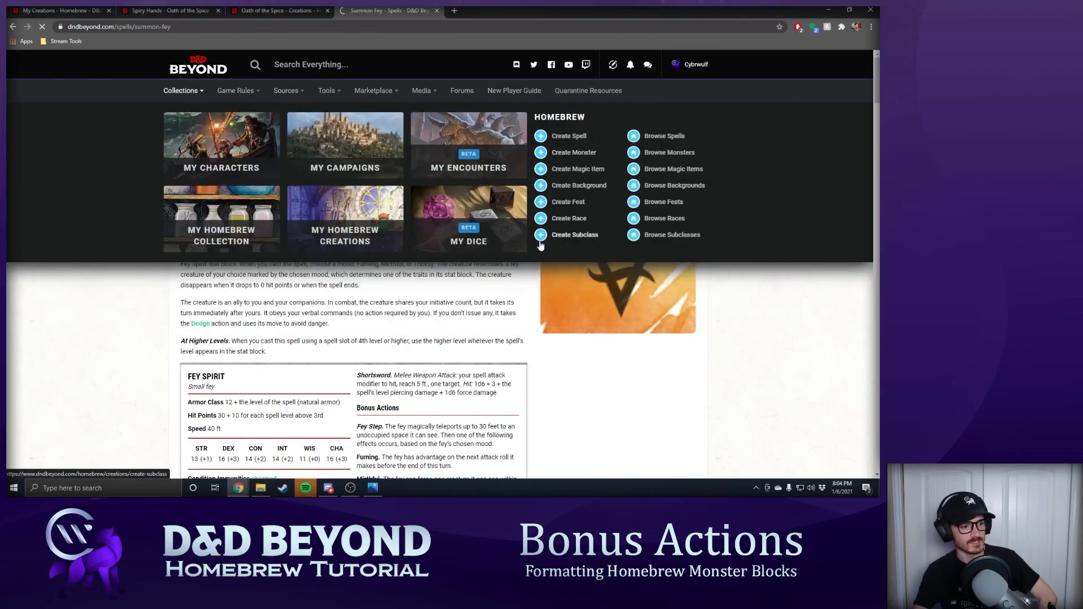
scroll(544, 240, down, 3)
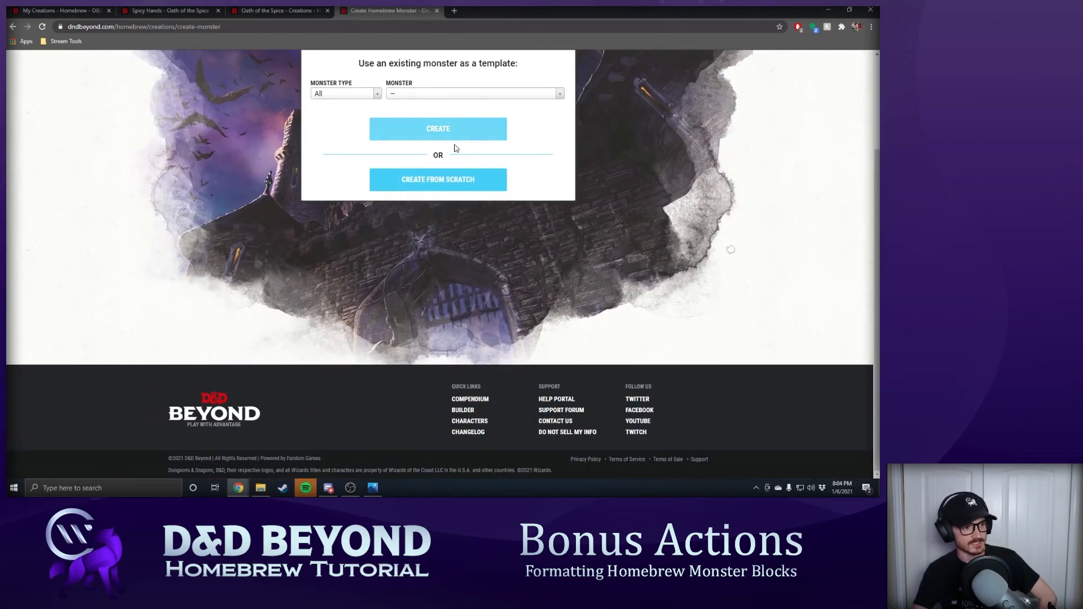
click(457, 130)
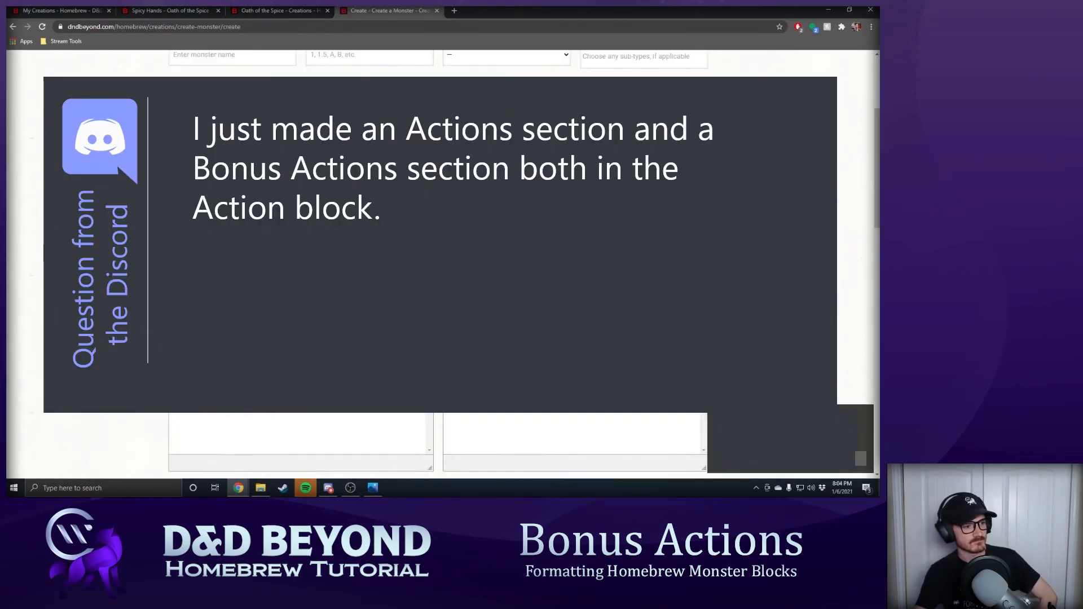
scroll(440, 260, down, 10)
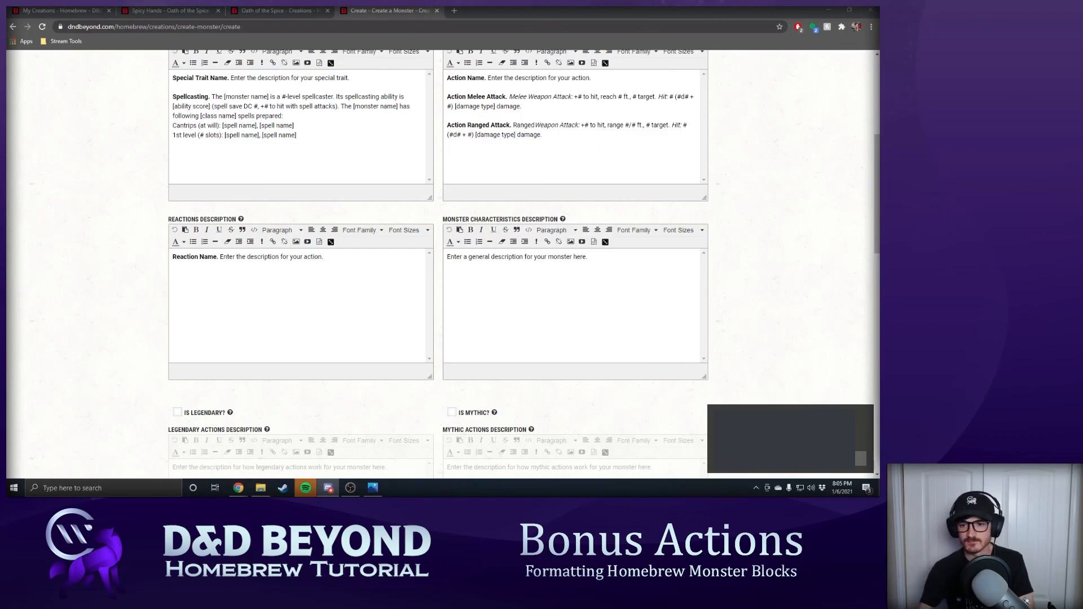
scroll(705, 301, up, 3)
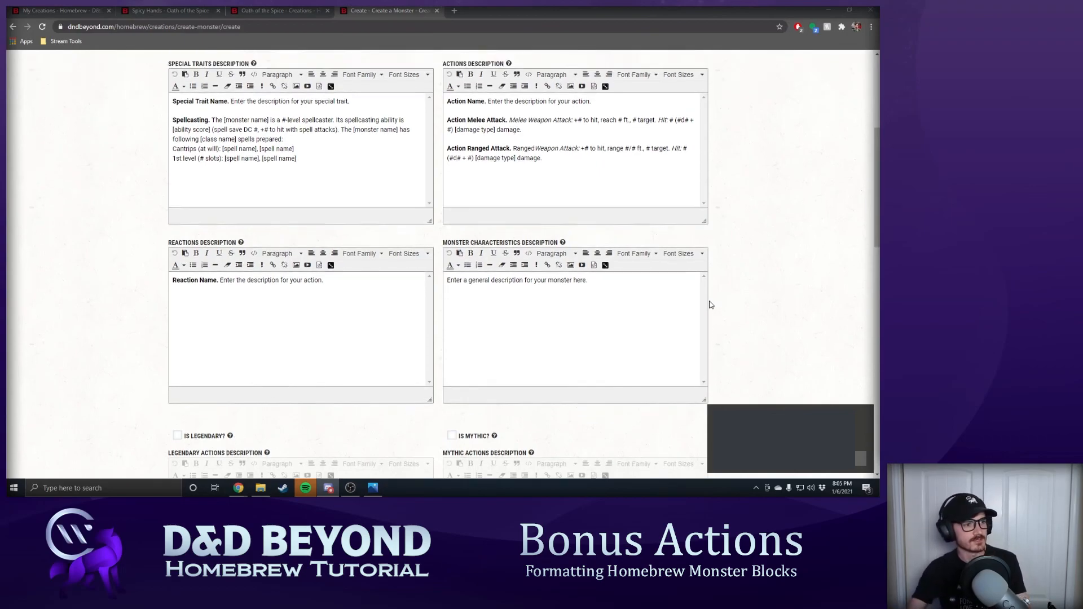
- Add a "Bonus Actions" line to the Actions Description, followed by "Cool new Bonus Action. Does stuff" with the action's name in bold
click(577, 281)
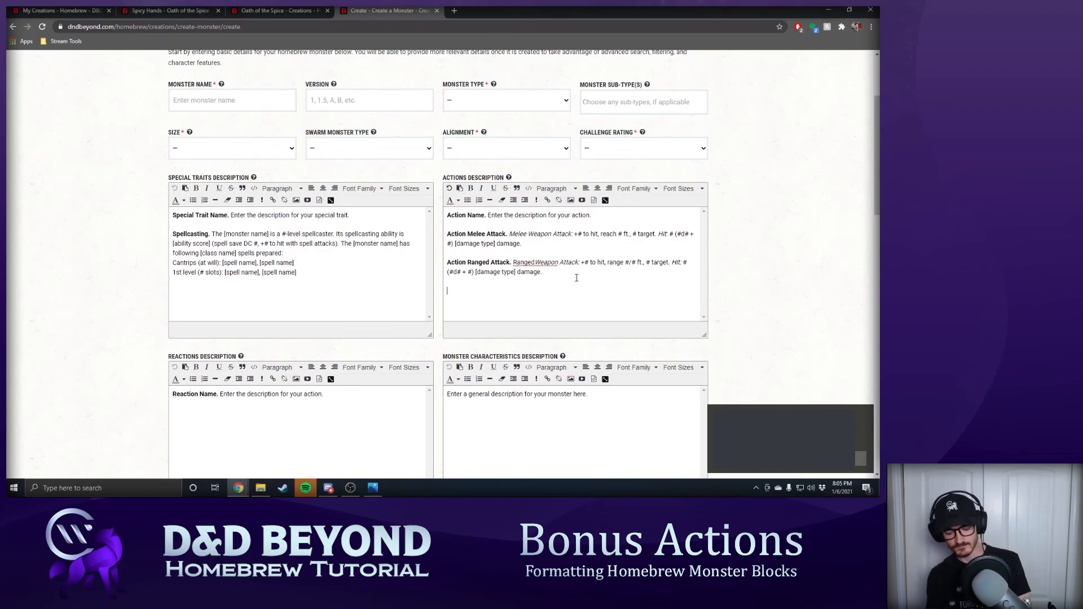
key(Return)
text(Bonus Action)
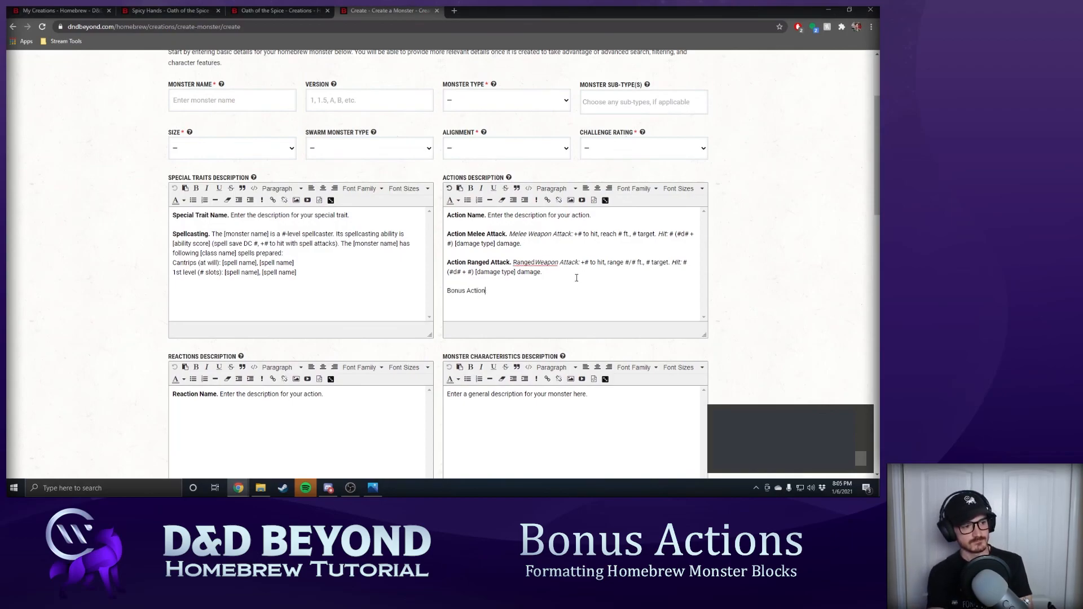
text(s  Cool)
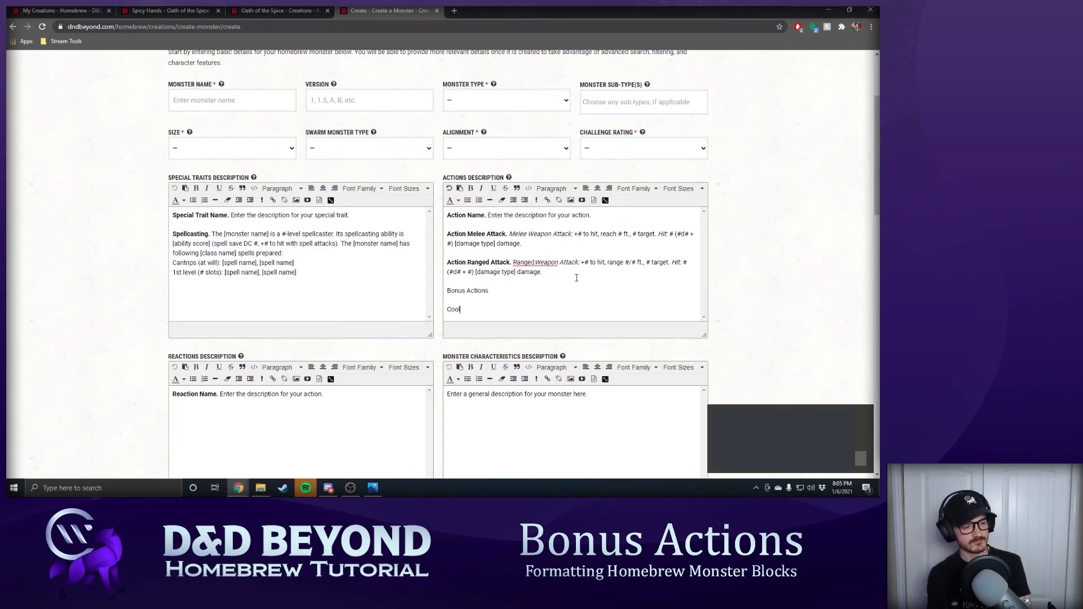
text( new Bonus A)
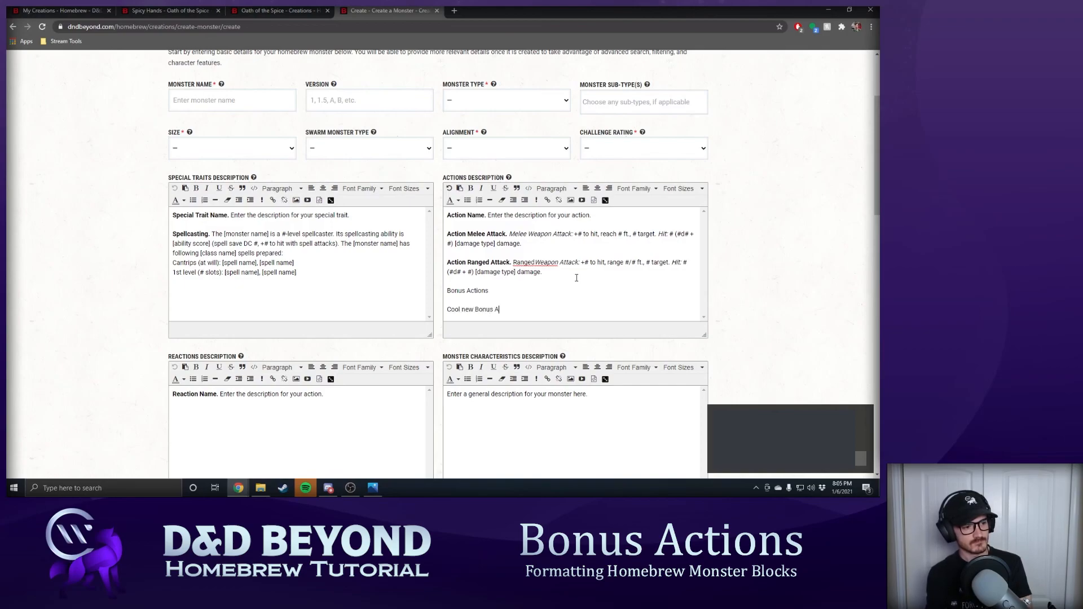
text(ction.)
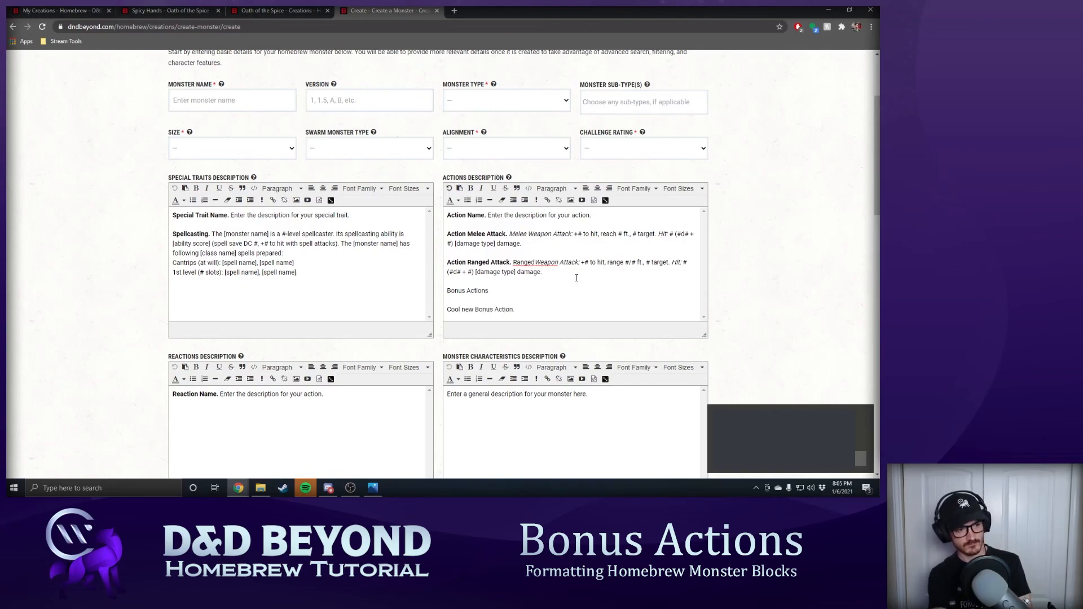
text( Does stuff)
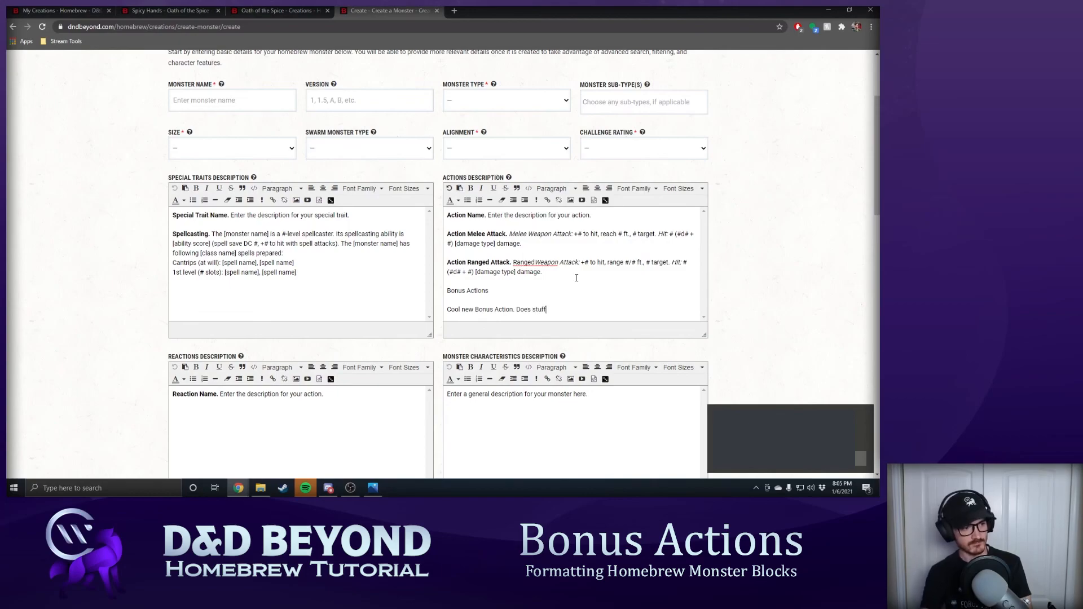
drag(447, 309, 514, 313)
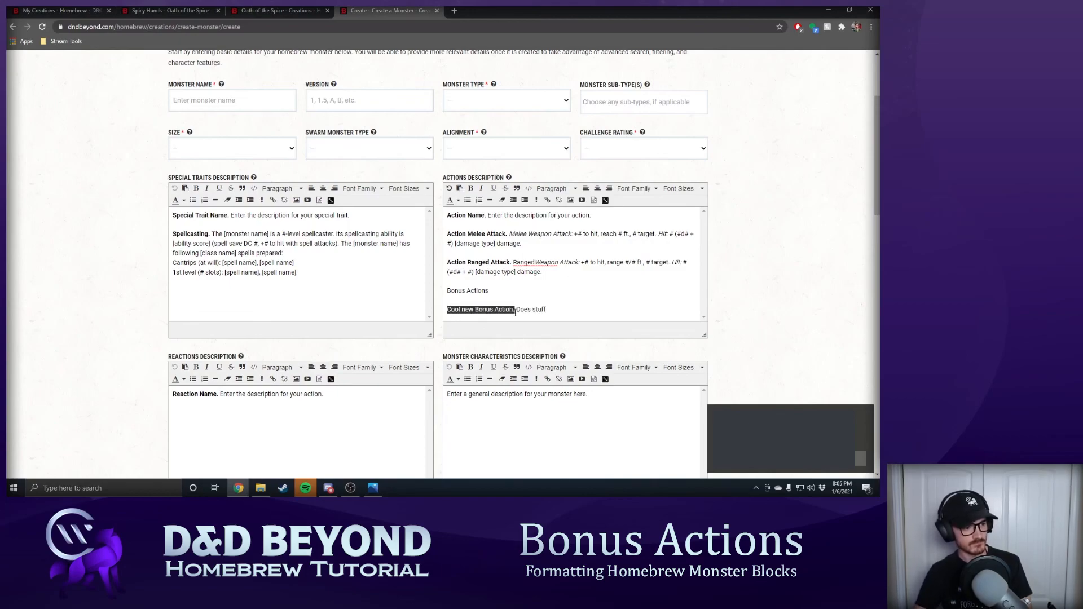
key(ctrl+b)
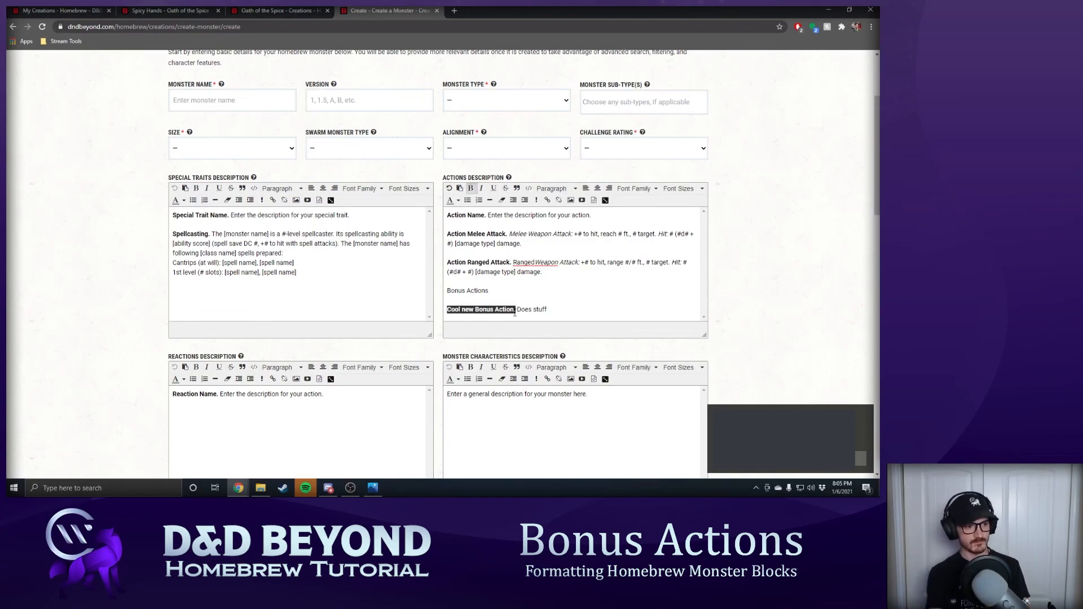
- Format the "Bonus Actions" line in the Actions Description as Header 2
click(490, 288)
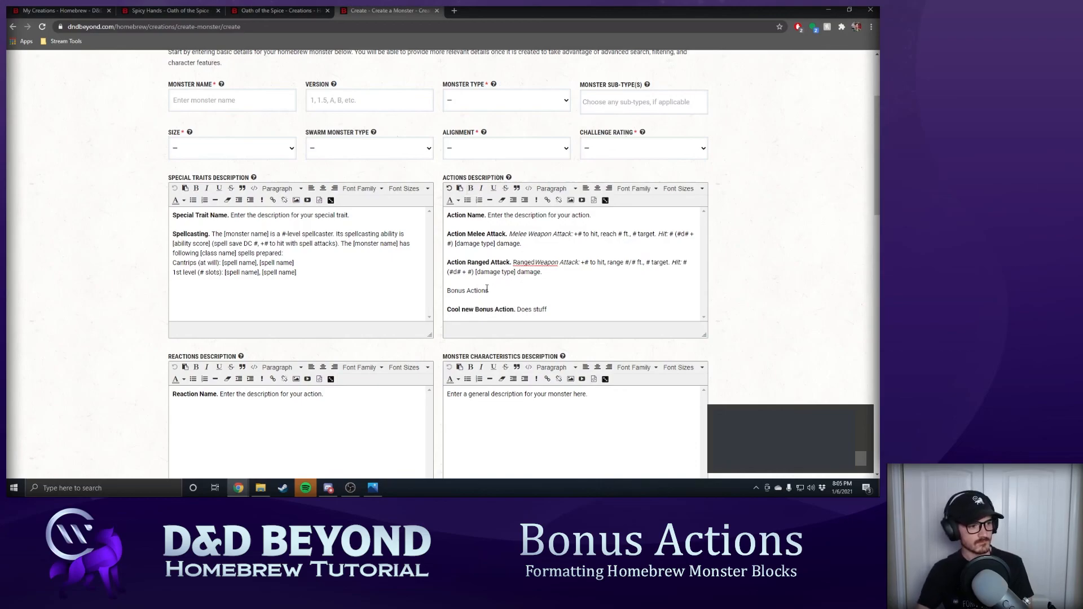
drag(487, 288, 426, 293)
click(556, 188)
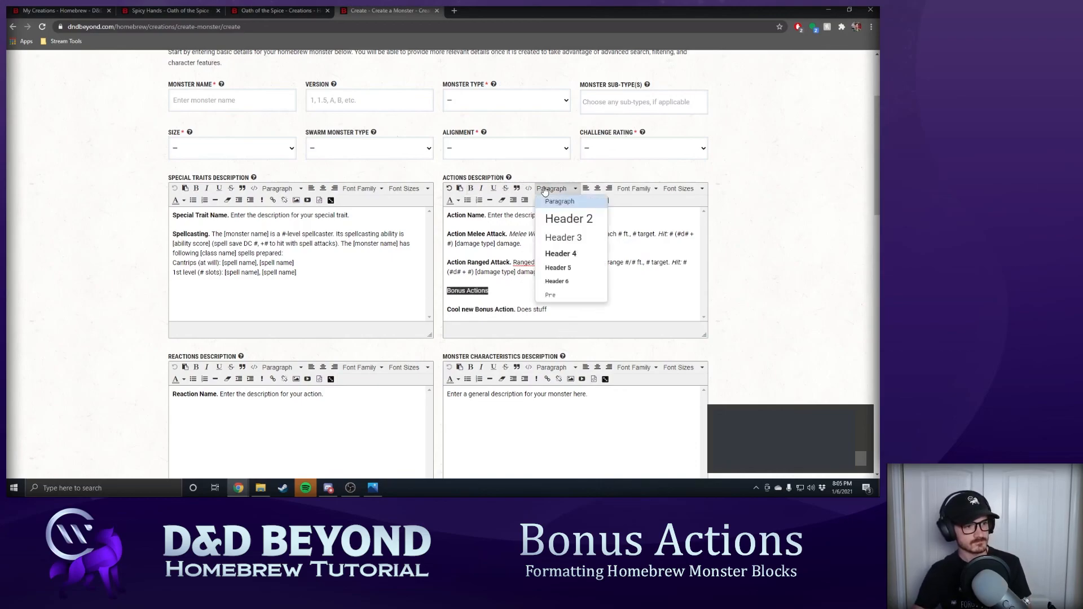
click(567, 219)
scroll(726, 289, down, 1)
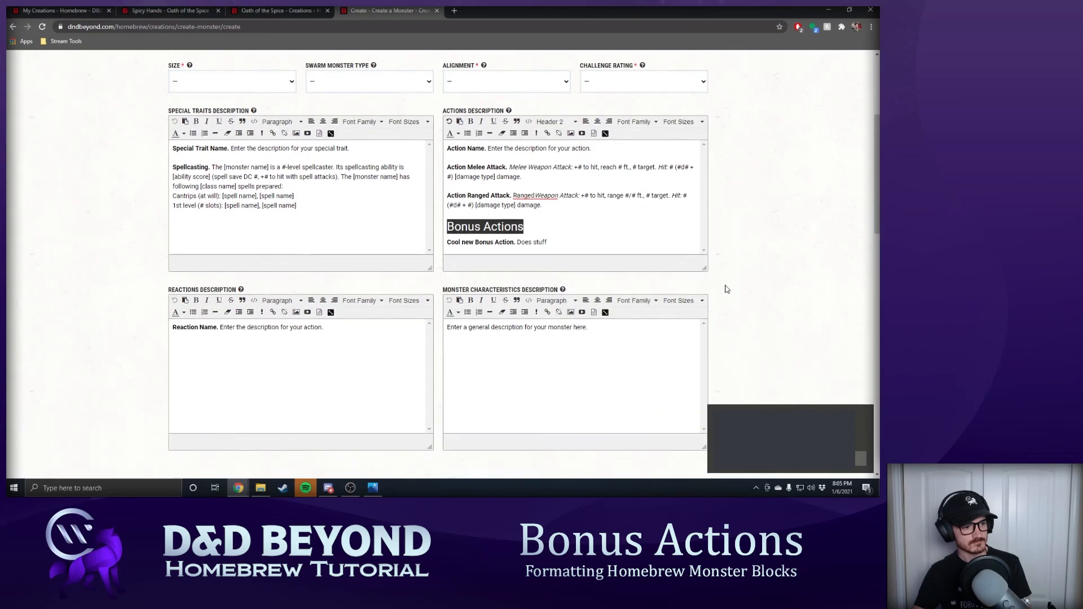
- Create the monster as bip, a Huge Celestial of any evil alignment with challenge rating 13, d8 hit dice and 7 for the required numbers
scroll(727, 289, up, 4)
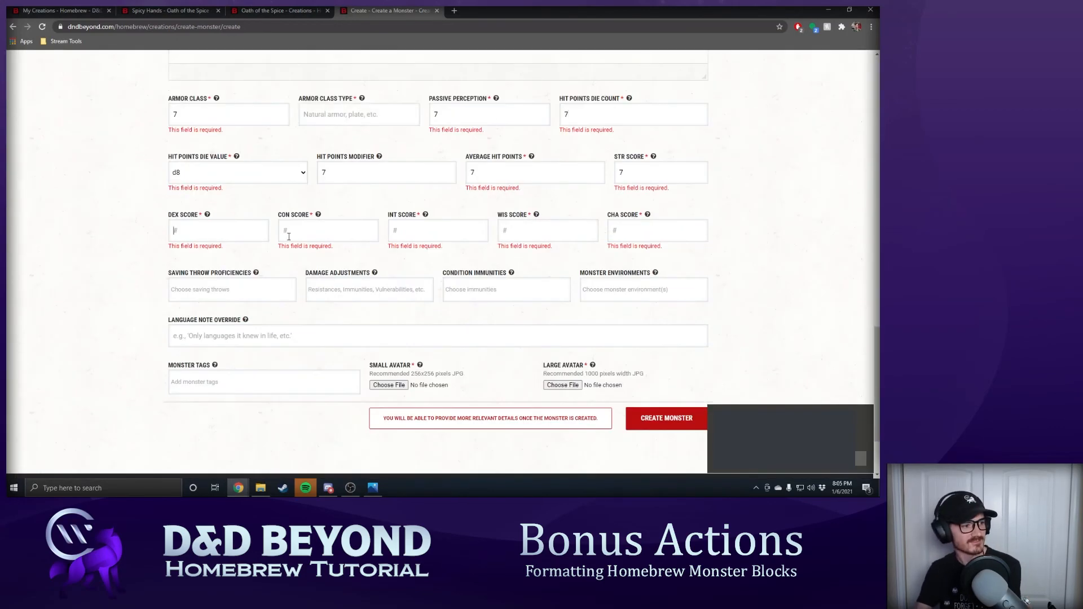
click(659, 418)
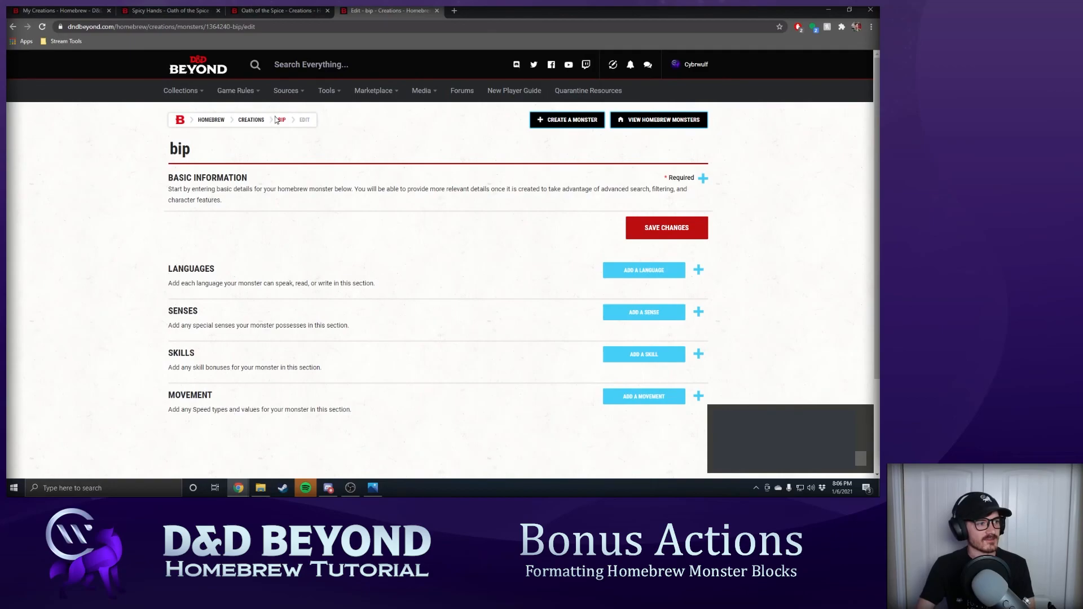
- Open bip's monster page and compare the Bonus Actions heading with the other headings in the stat block
click(285, 121)
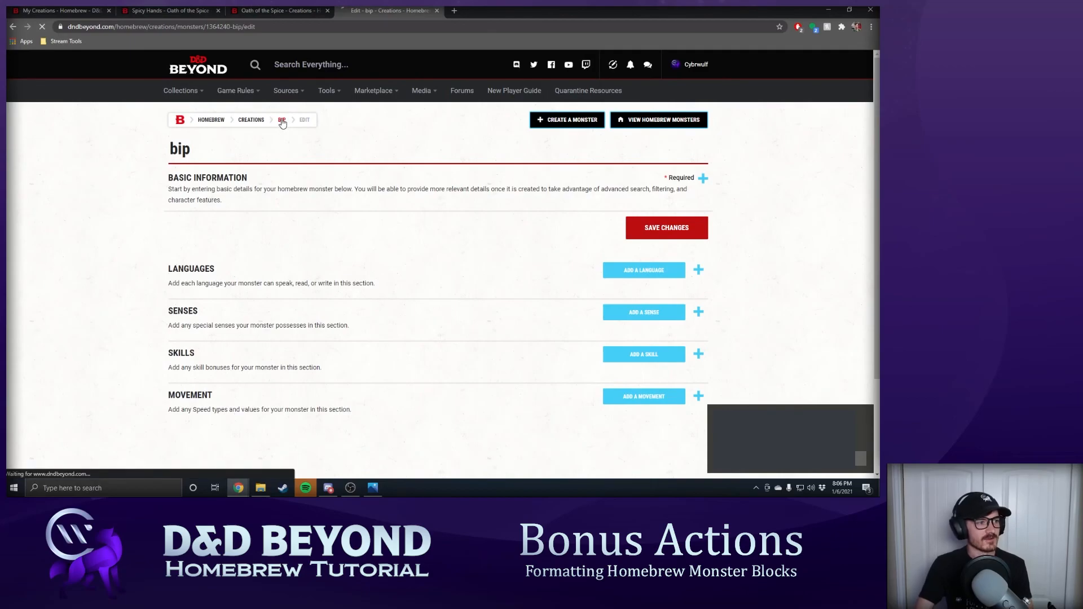
scroll(502, 260, down, 4)
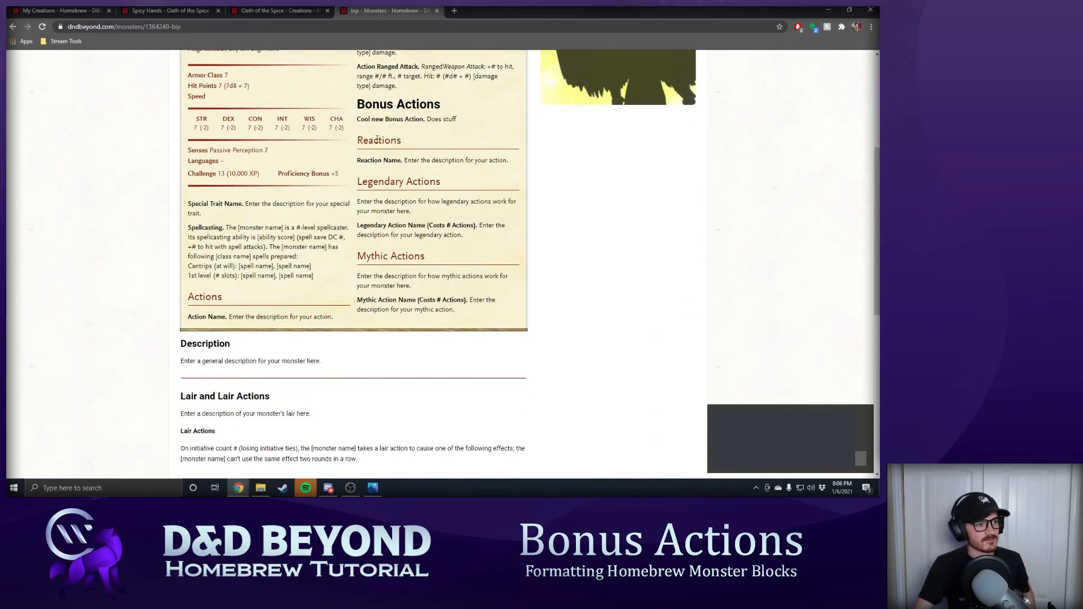
scroll(377, 140, up, 2)
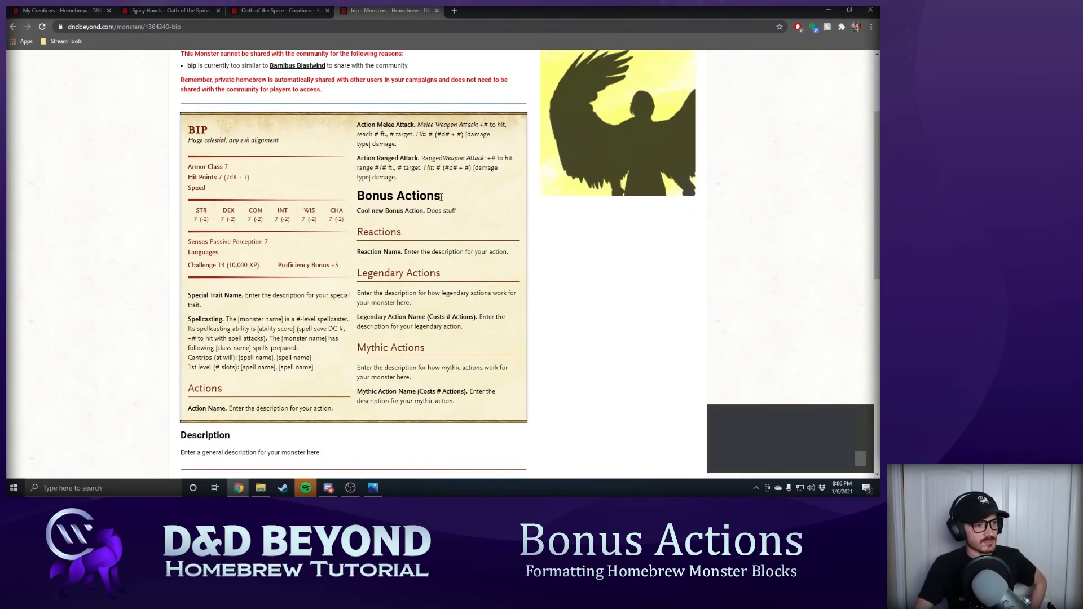
- Reopen bip for editing, change the Bonus Actions heading in the Actions Description to Header 4, and save the changes
scroll(441, 196, up, 3)
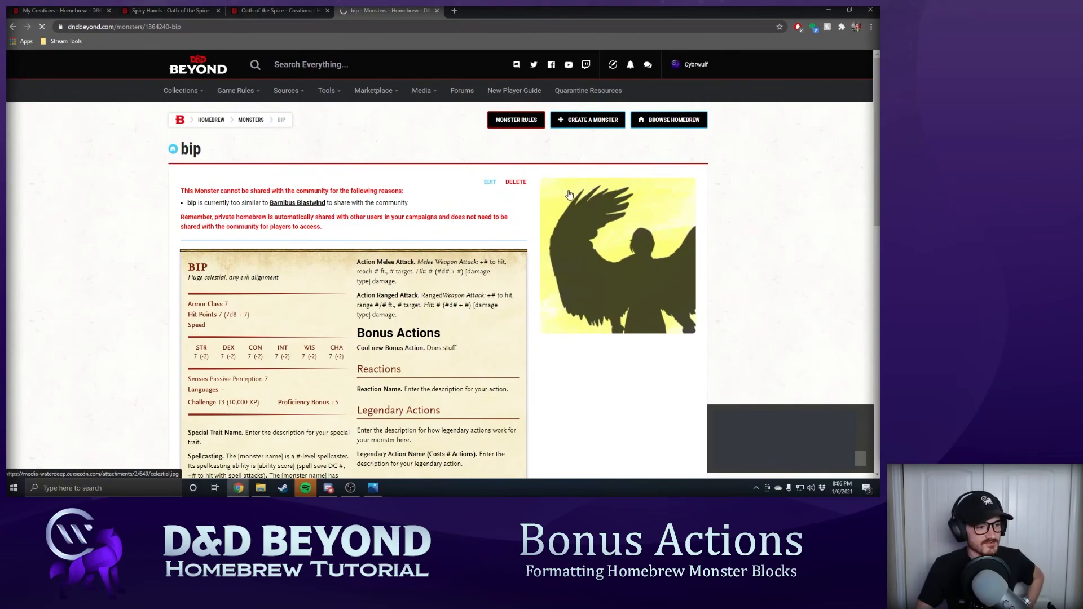
scroll(689, 75, down, 3)
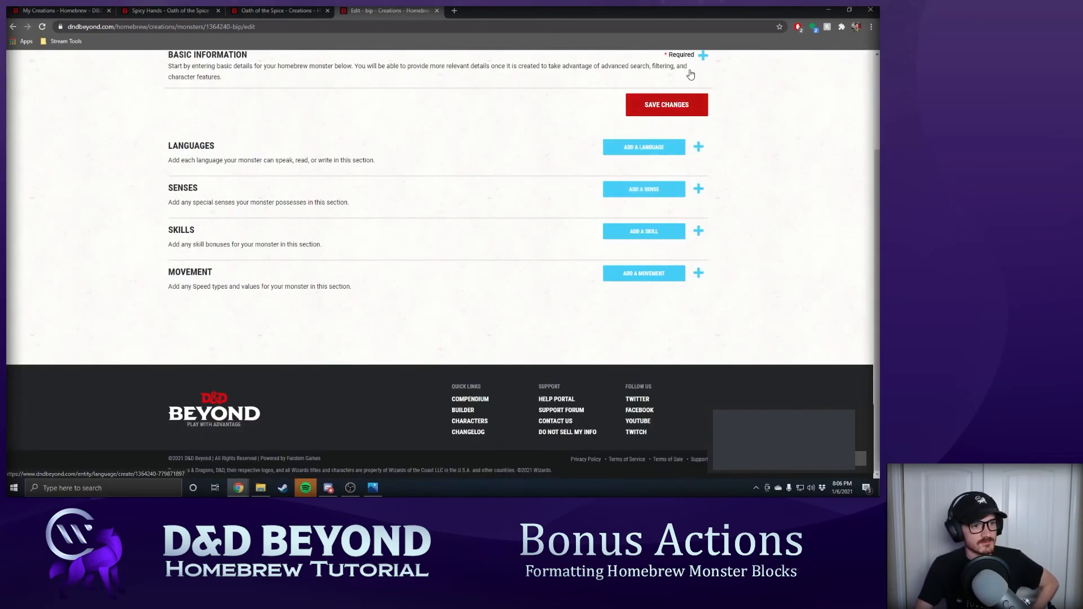
scroll(500, 248, down, 1)
click(491, 262)
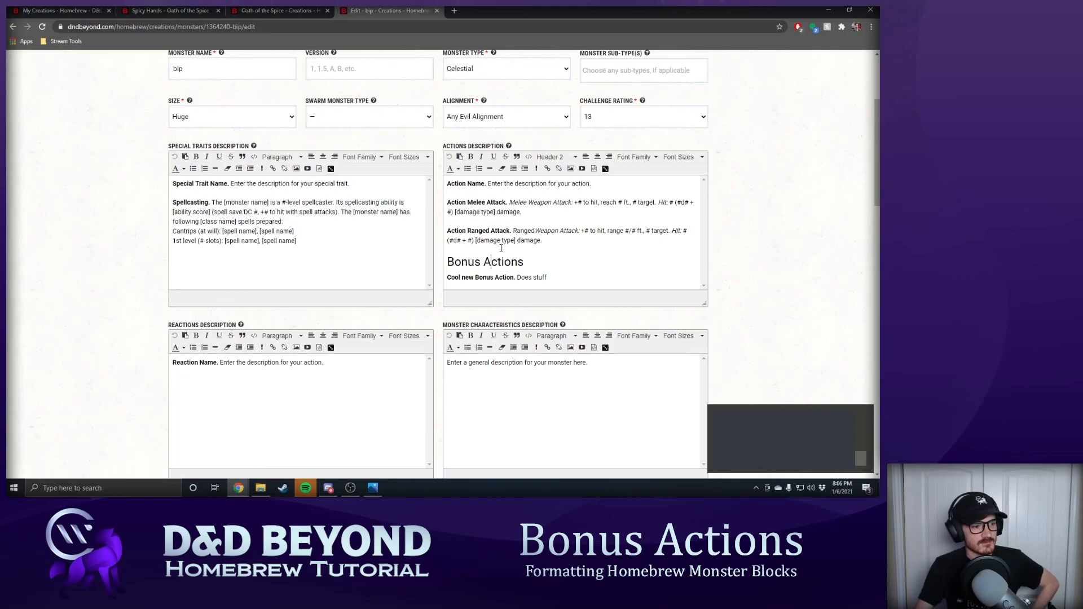
click(552, 157)
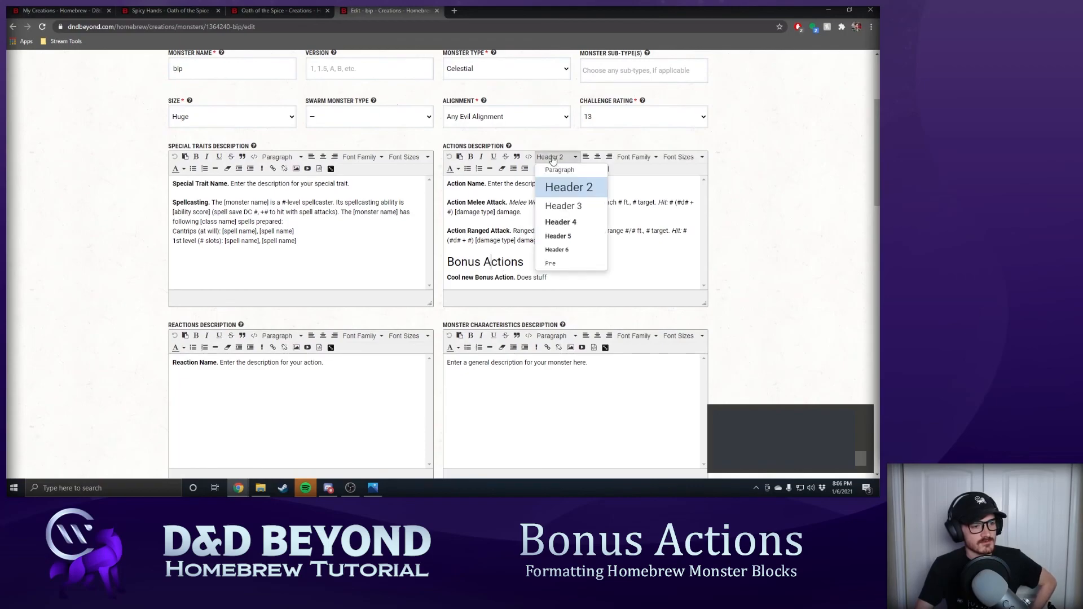
click(569, 222)
scroll(703, 233, down, 8)
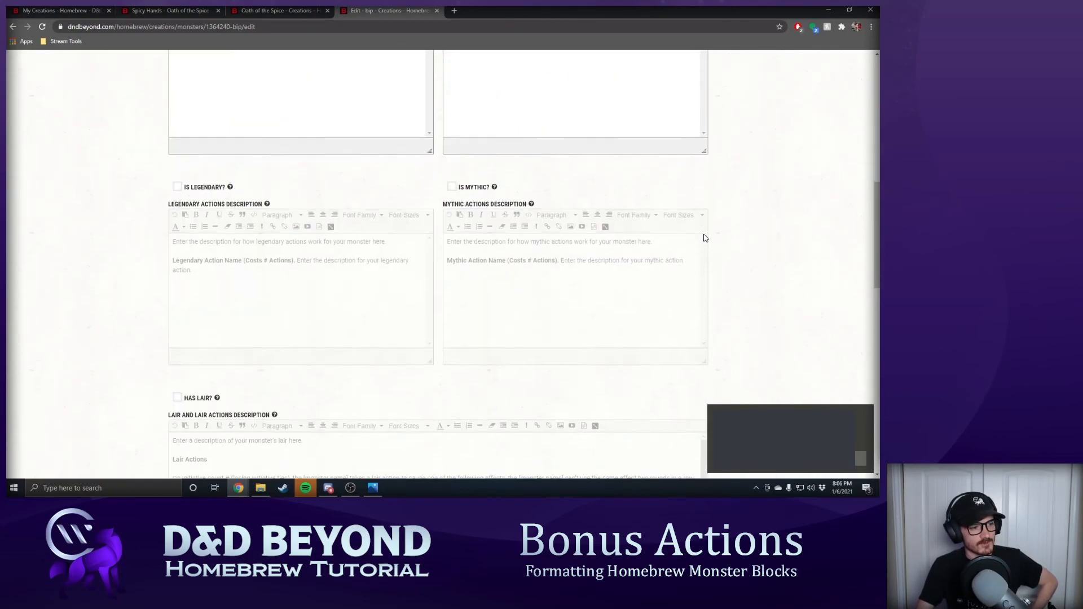
scroll(703, 223, up, 12)
scroll(705, 214, down, 20)
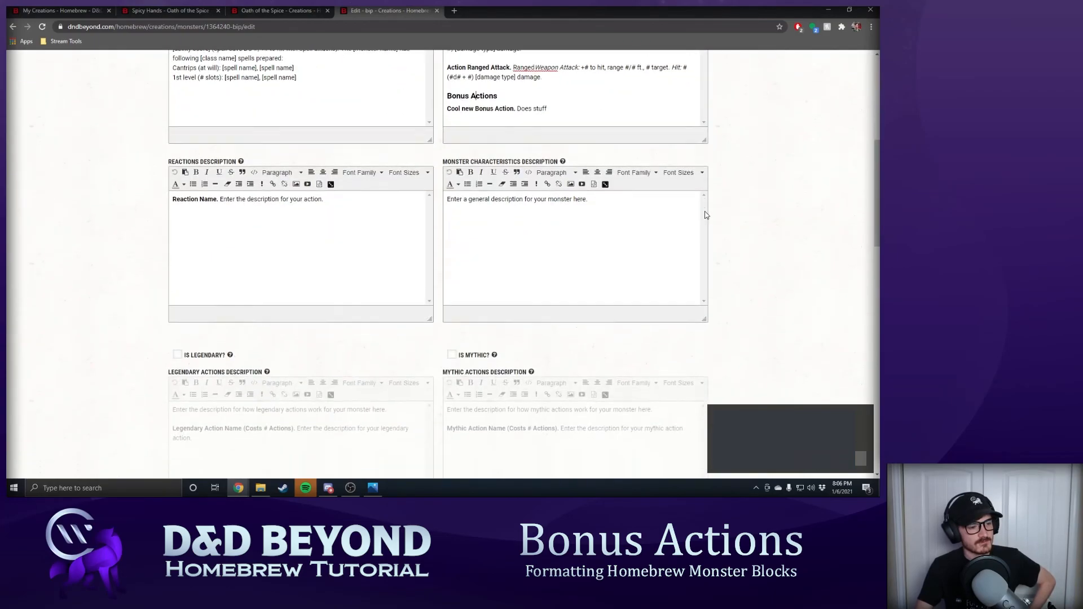
click(672, 357)
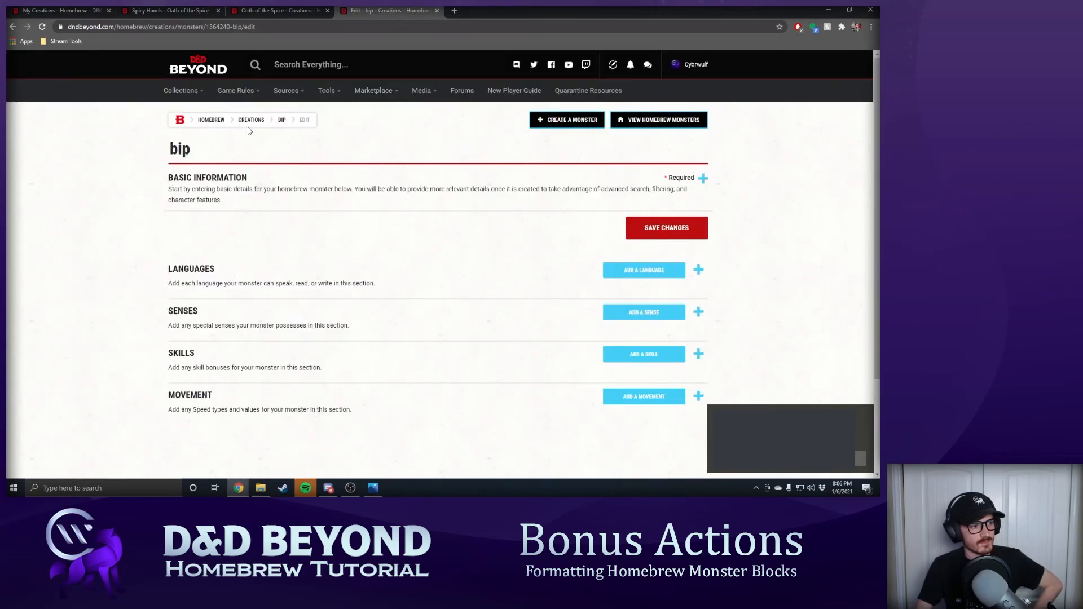
- View bip's stat block again to check how the Header 4 Bonus Actions heading looks
click(281, 120)
scroll(530, 258, down, 5)
scroll(530, 258, up, 4)
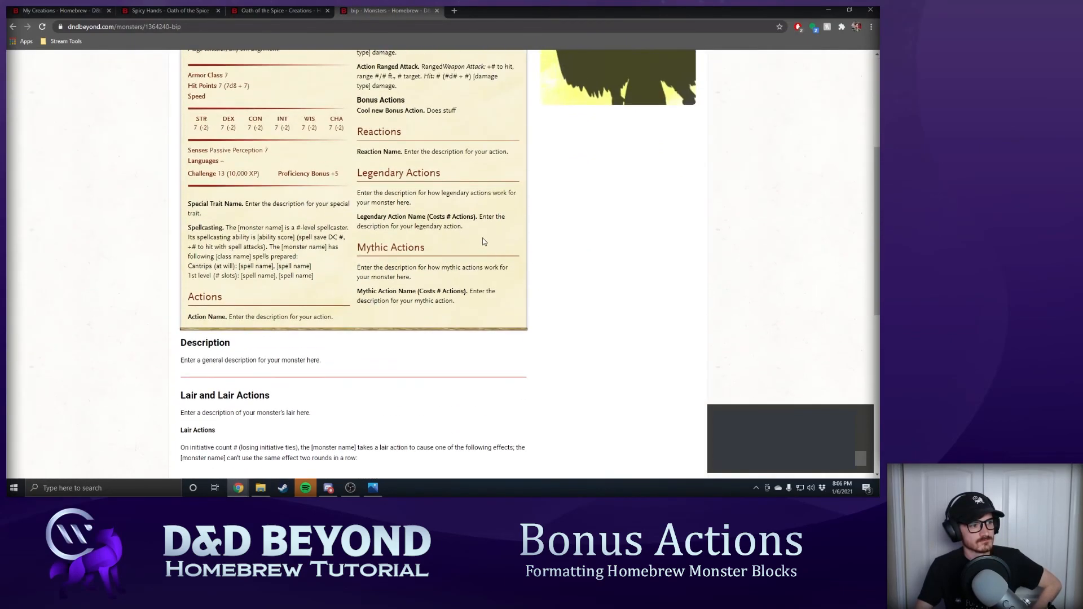
- Reopen bip for editing, change the Bonus Actions heading in the Actions Description to Header 3, and save the changes
scroll(394, 156, up, 2)
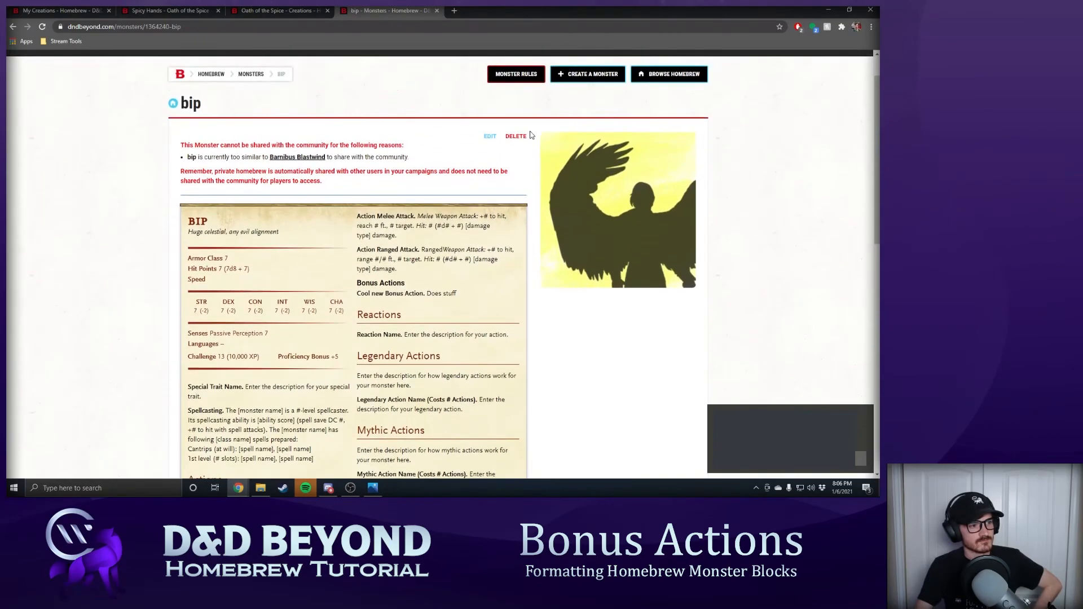
click(490, 136)
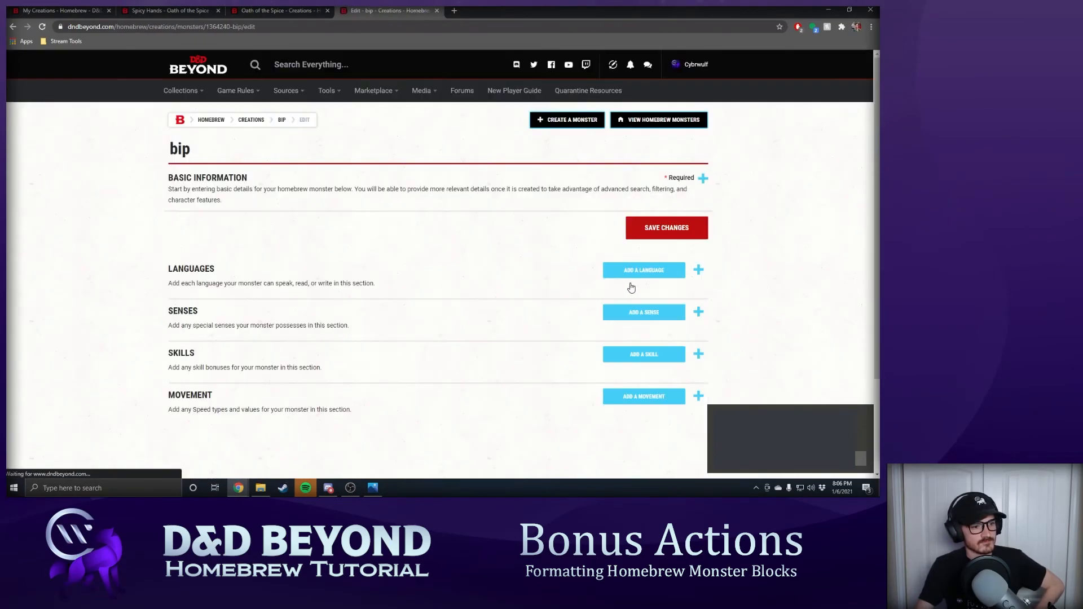
scroll(683, 200, down, 2)
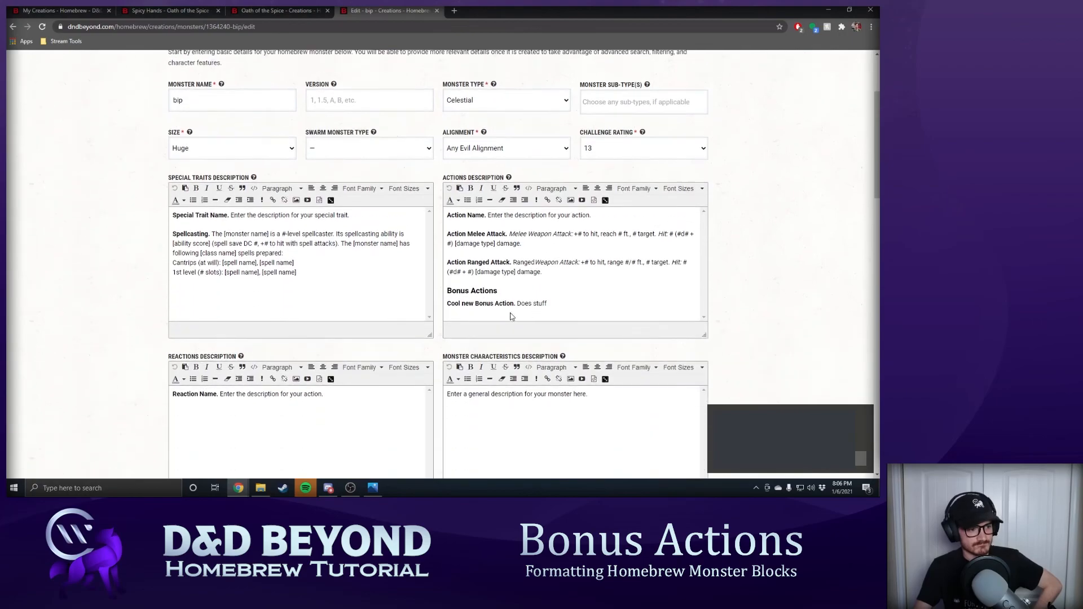
click(556, 188)
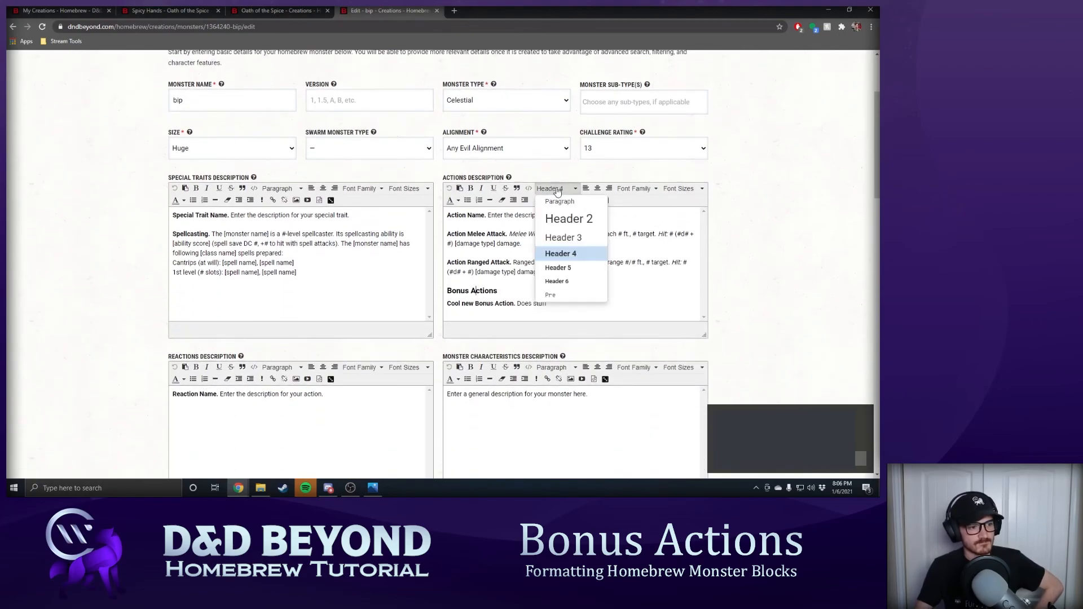
click(578, 238)
scroll(750, 254, down, 15)
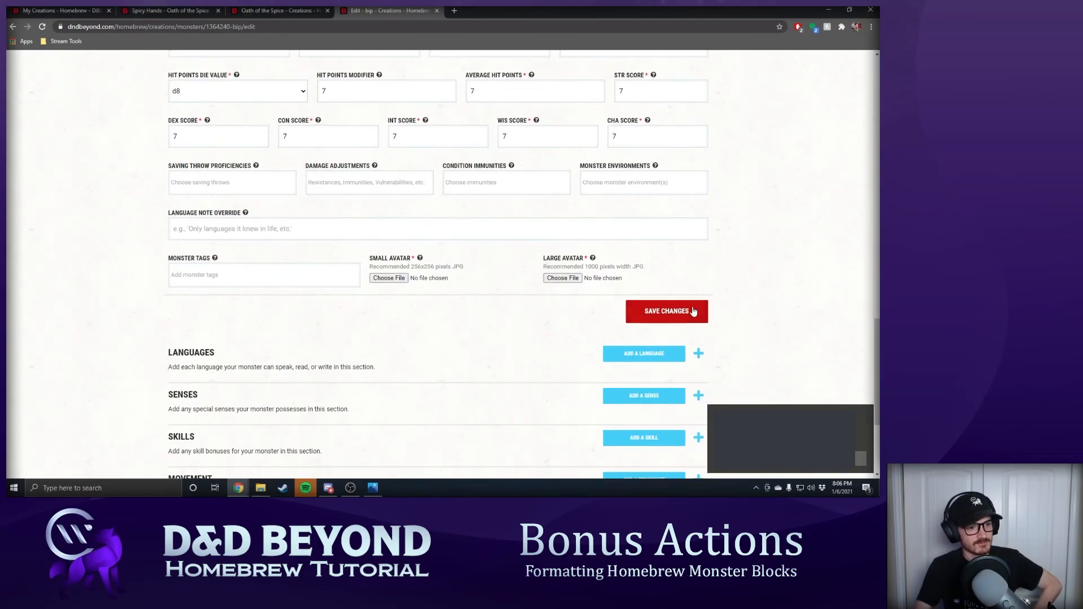
click(663, 311)
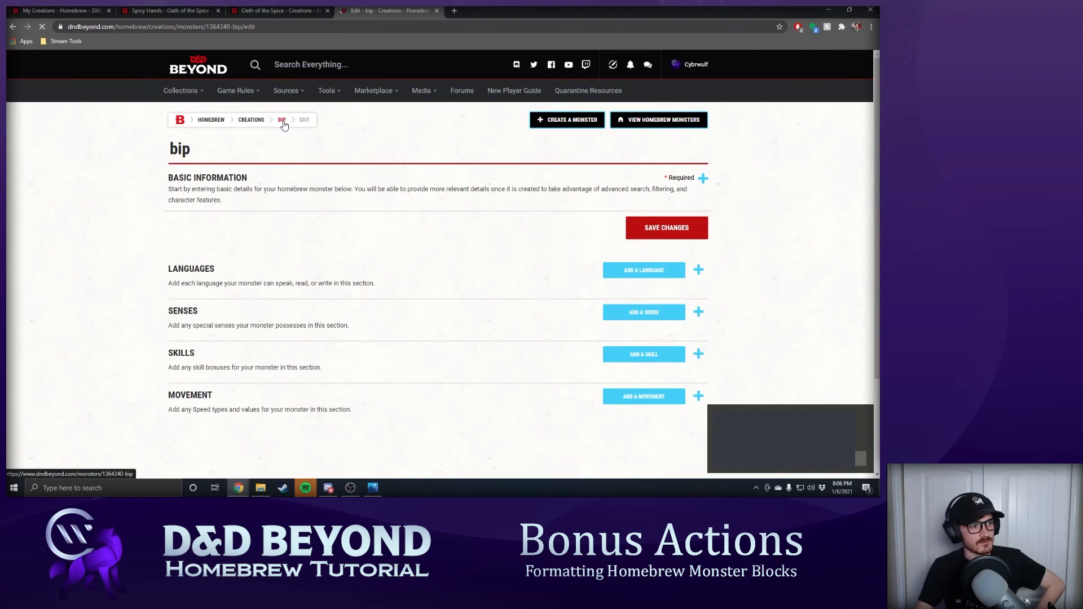
- Open bip's monster page and compare the Header 3 Bonus Actions heading with the stat block's other headings and the special trait text
click(282, 120)
scroll(450, 233, down, 3)
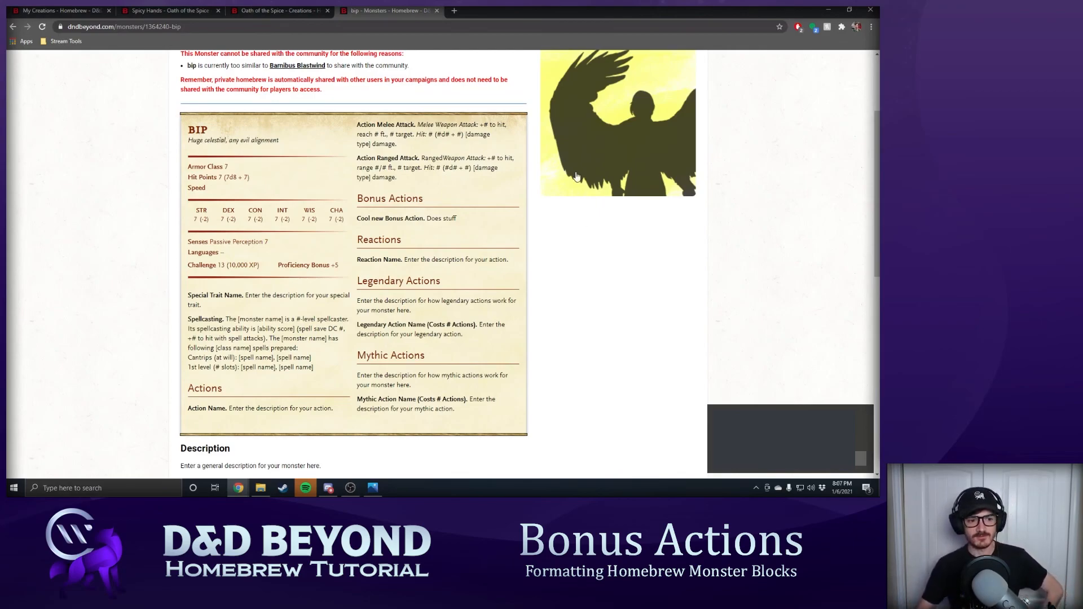
click(865, 413)
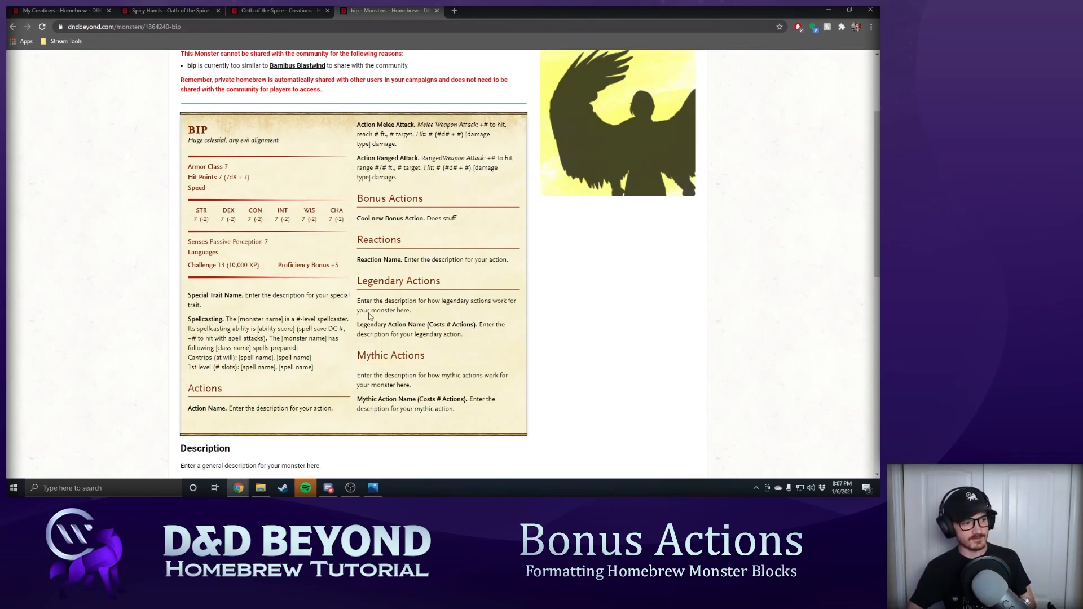
drag(321, 358, 195, 295)
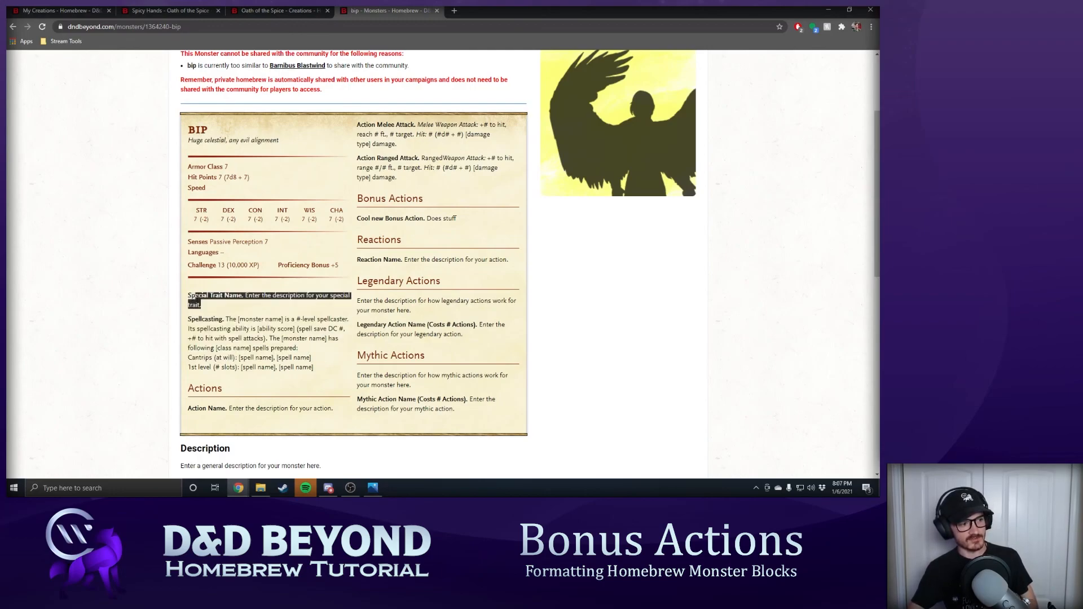
- Search the site for "master thief" and open the Master Thief monster page
scroll(321, 291, up, 1)
scroll(320, 292, up, 3)
click(317, 65)
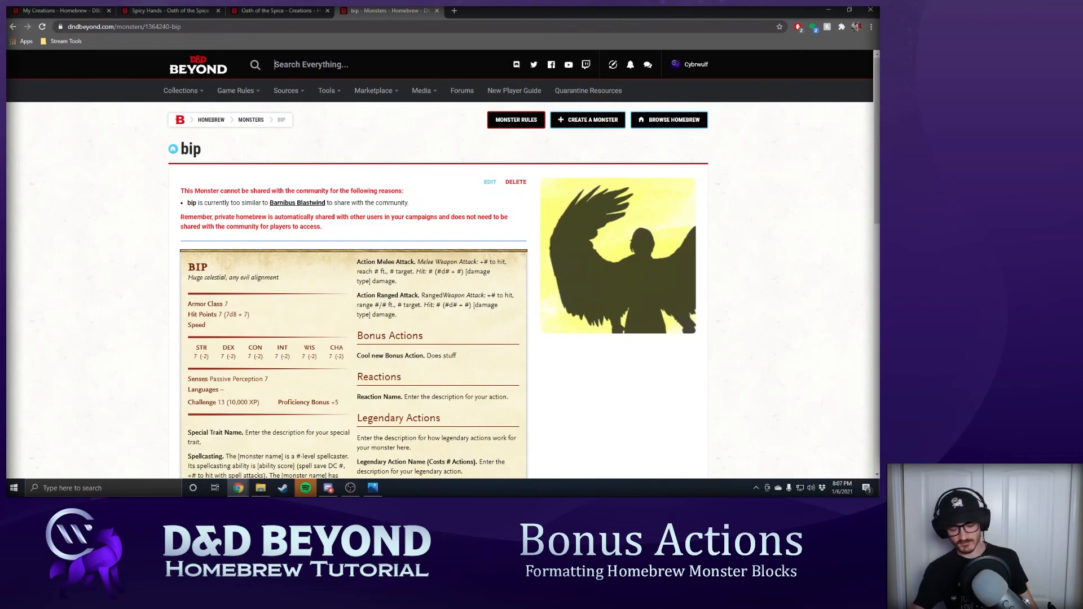
text(master f)
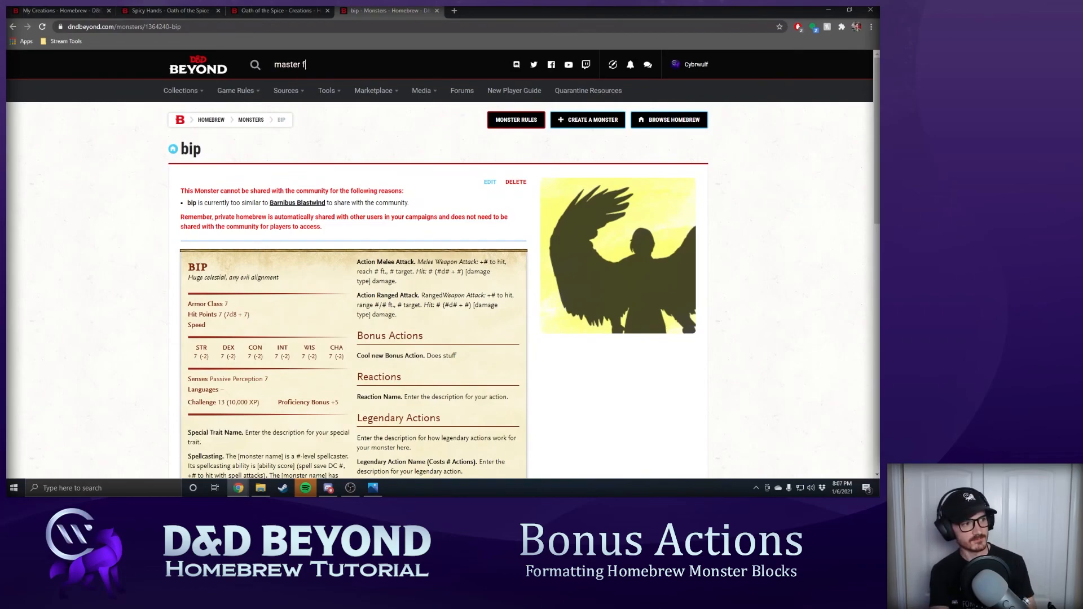
key(BackSpace)
text(thief)
key(Return)
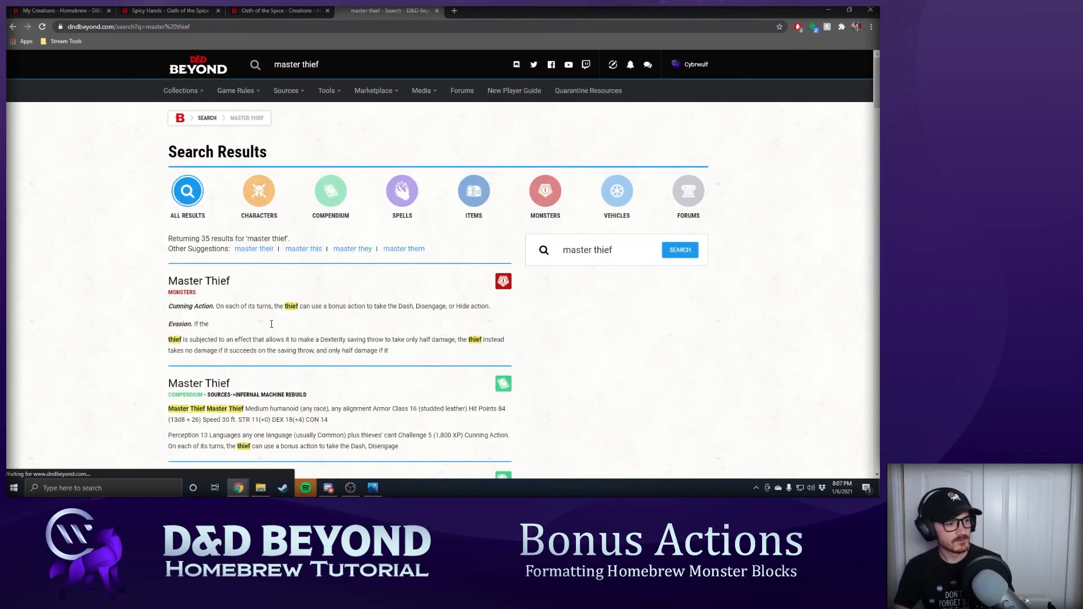
click(223, 277)
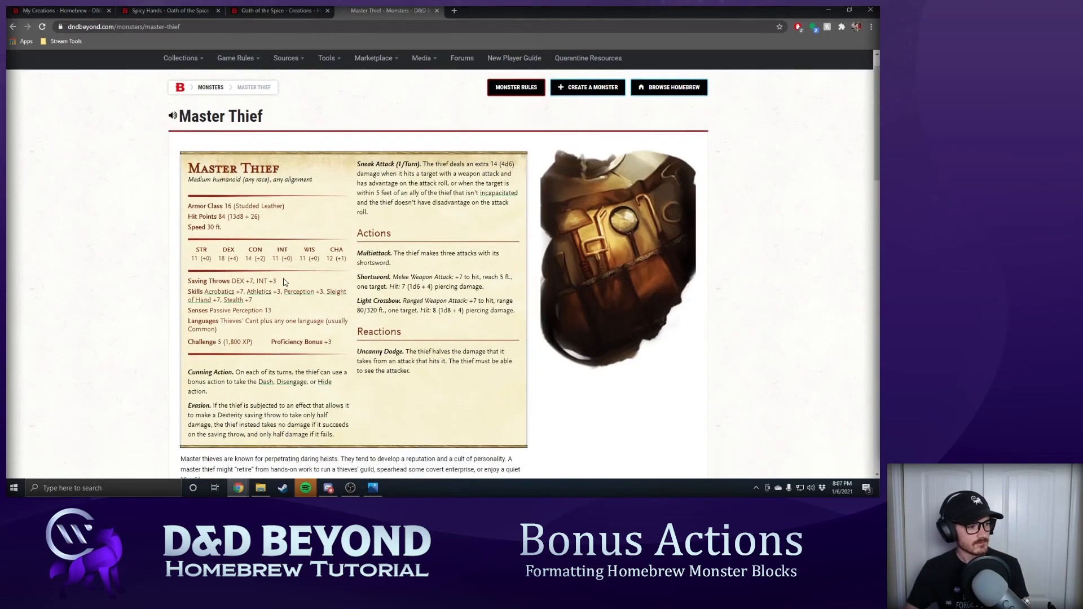
- Examine the Cunning Action trait in the Master Thief stat block to see how an official monster presents a bonus action
scroll(196, 261, down, 4)
scroll(259, 248, up, 2)
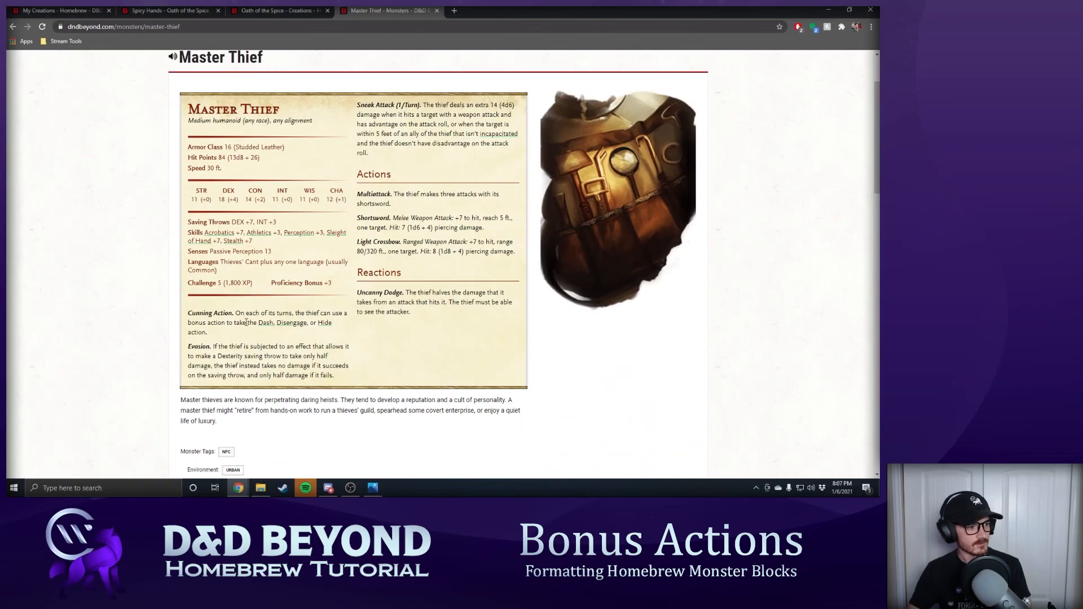
drag(248, 334, 175, 313)
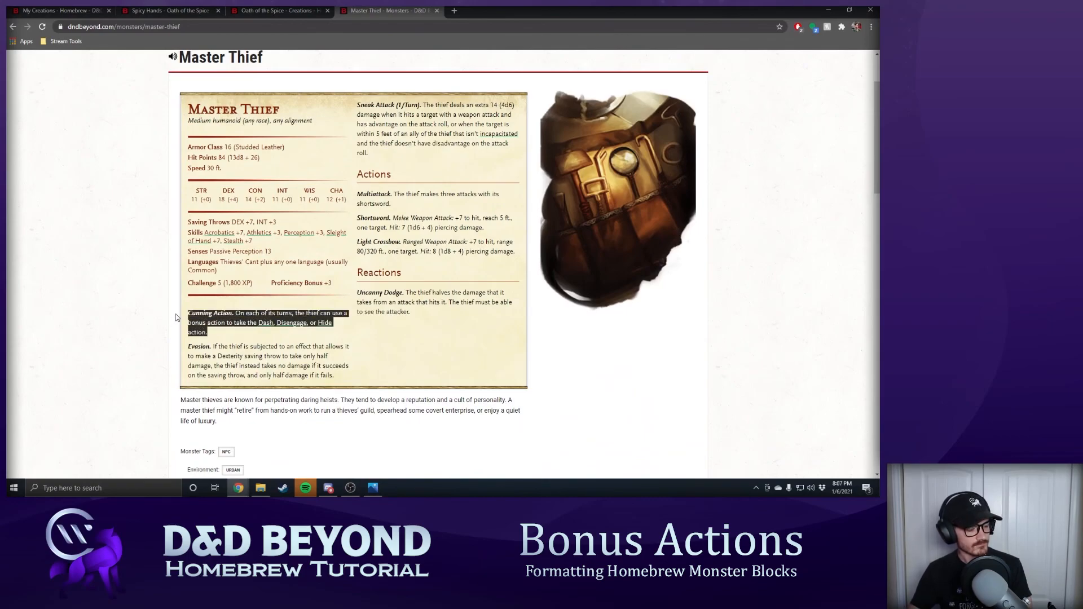
click(243, 327)
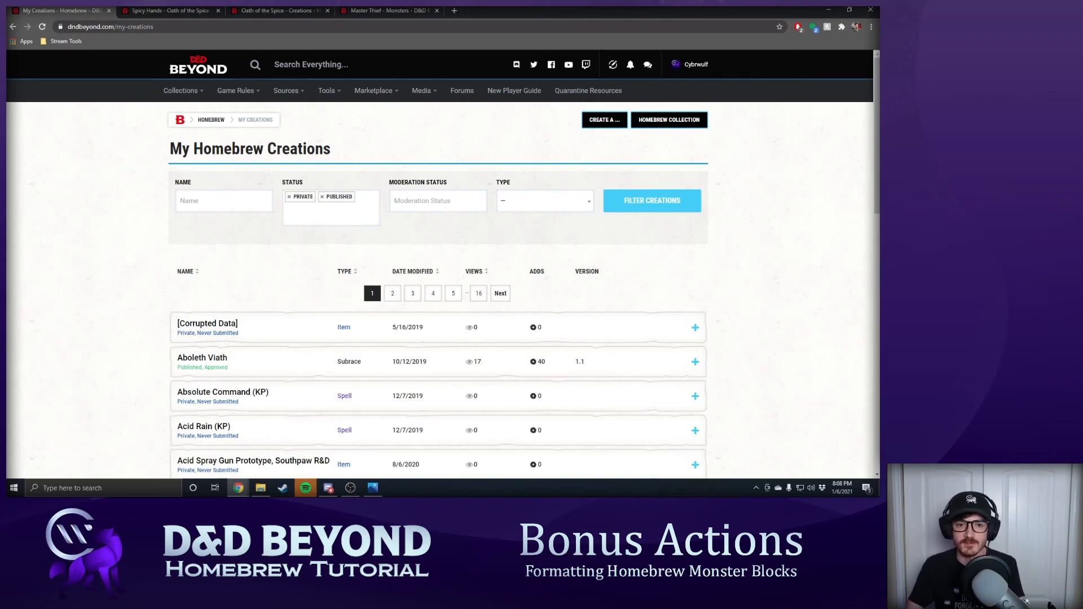
click(191, 12)
click(247, 13)
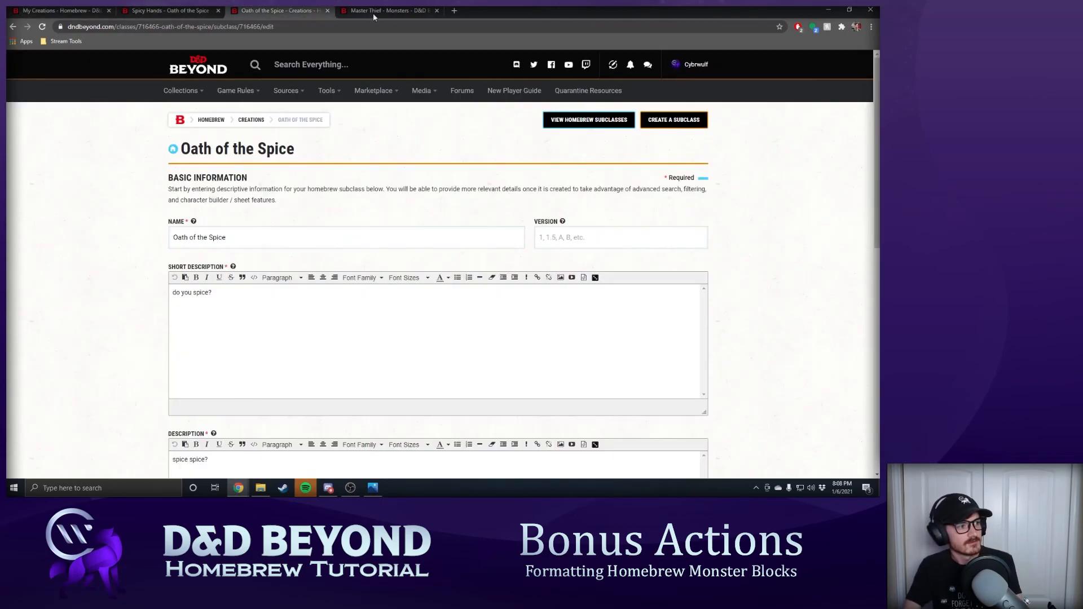
click(374, 12)
click(276, 11)
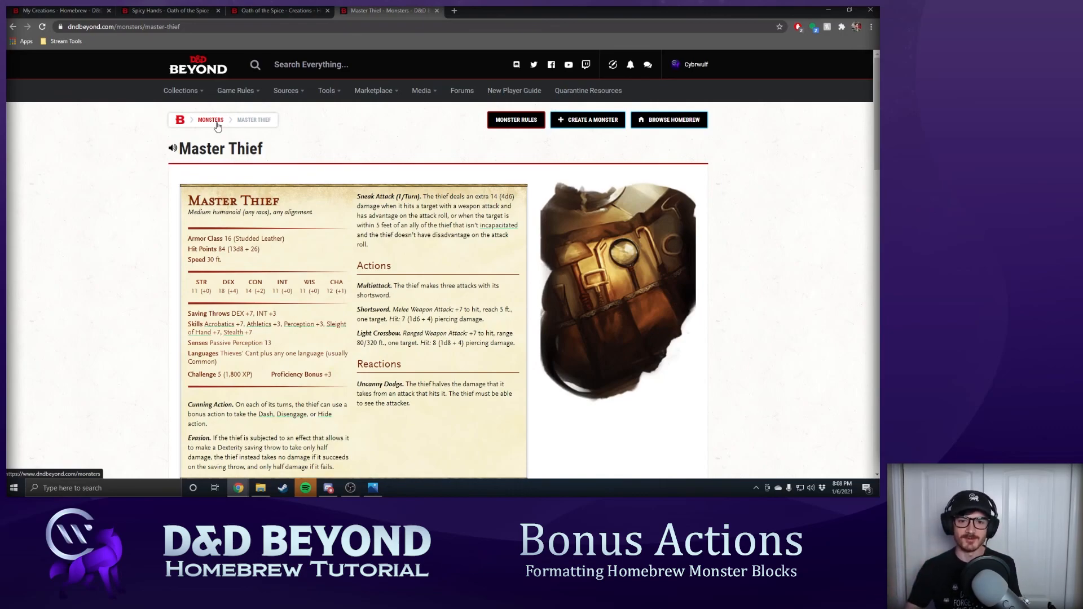
mouse_move(183, 100)
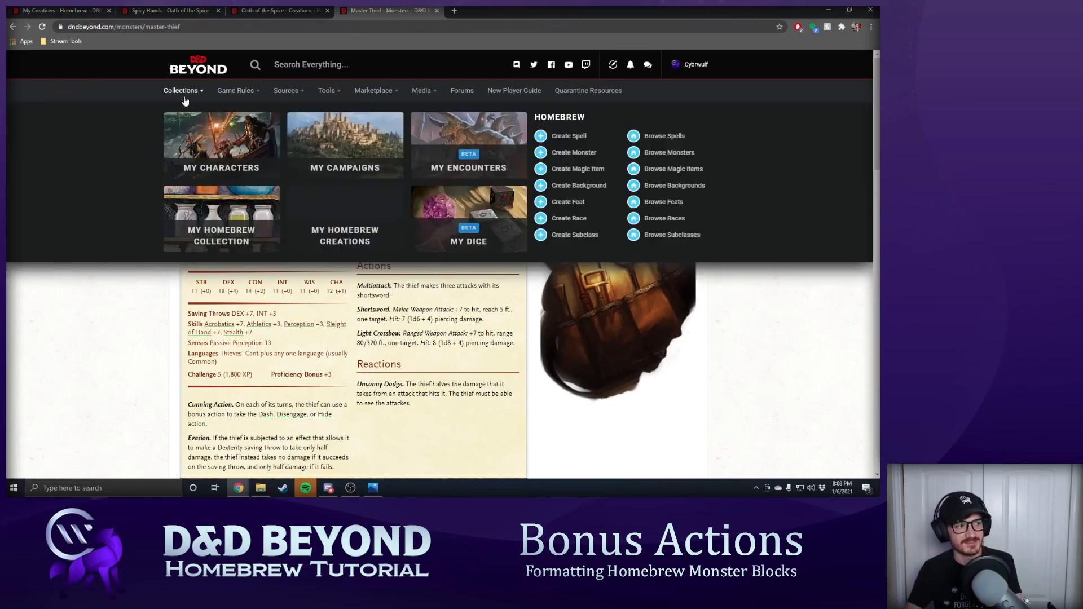